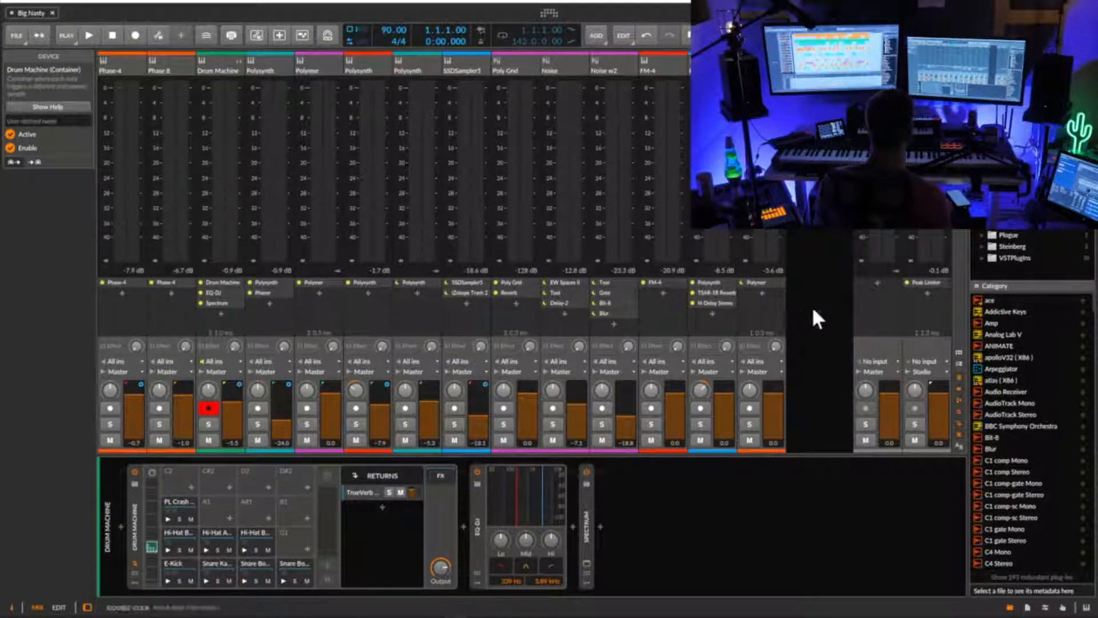
- Play the song from the beginning in the arranger to hear the current mix
key(alt+1)
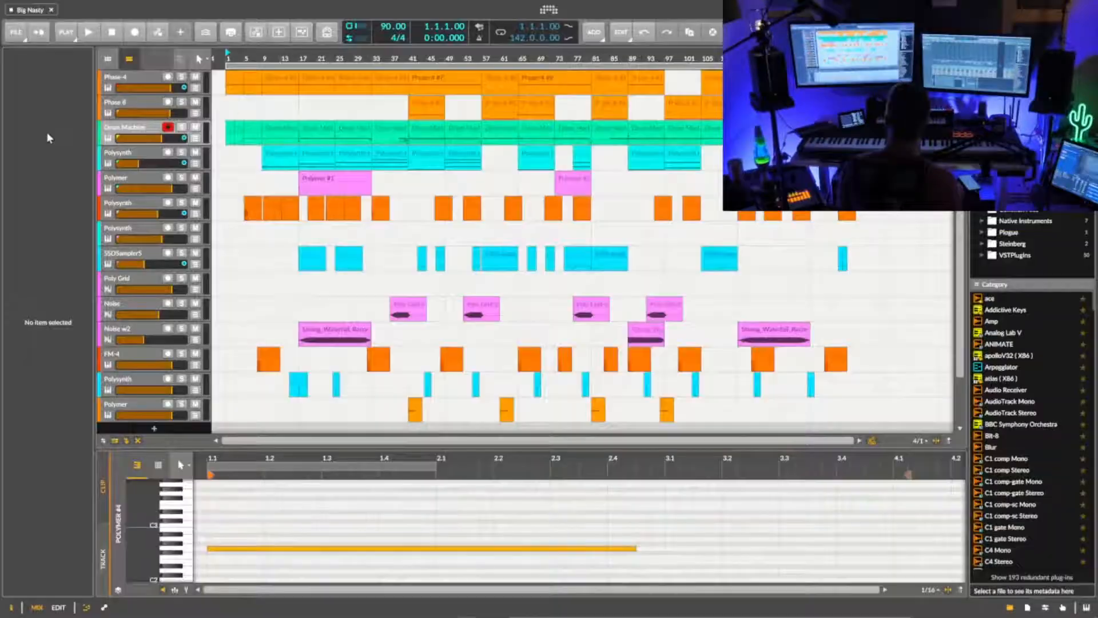
key(space)
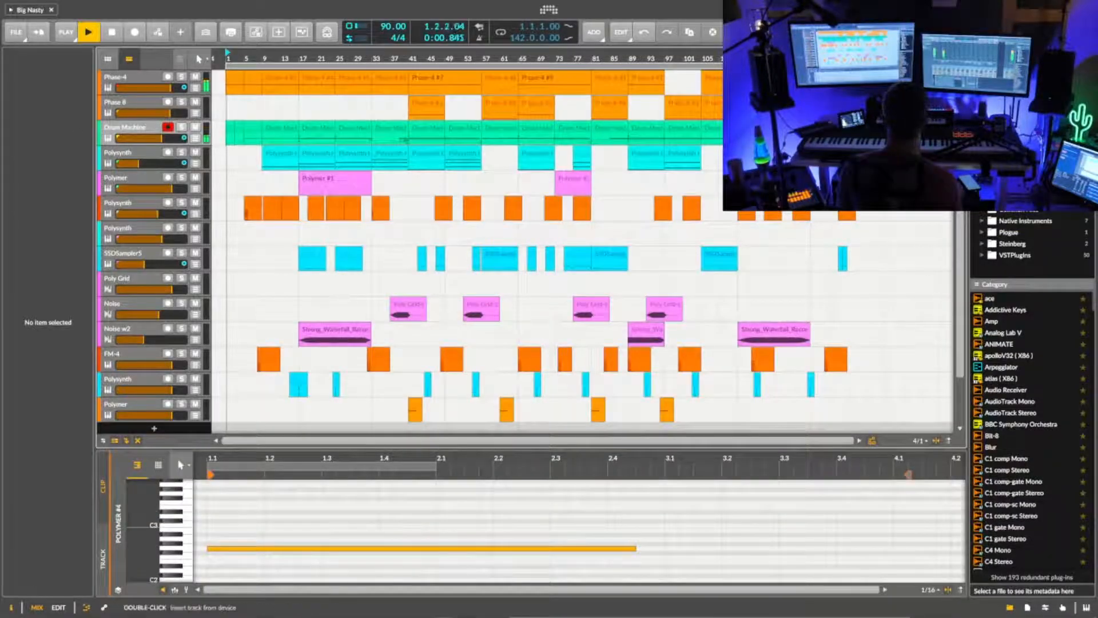
key(alt+2)
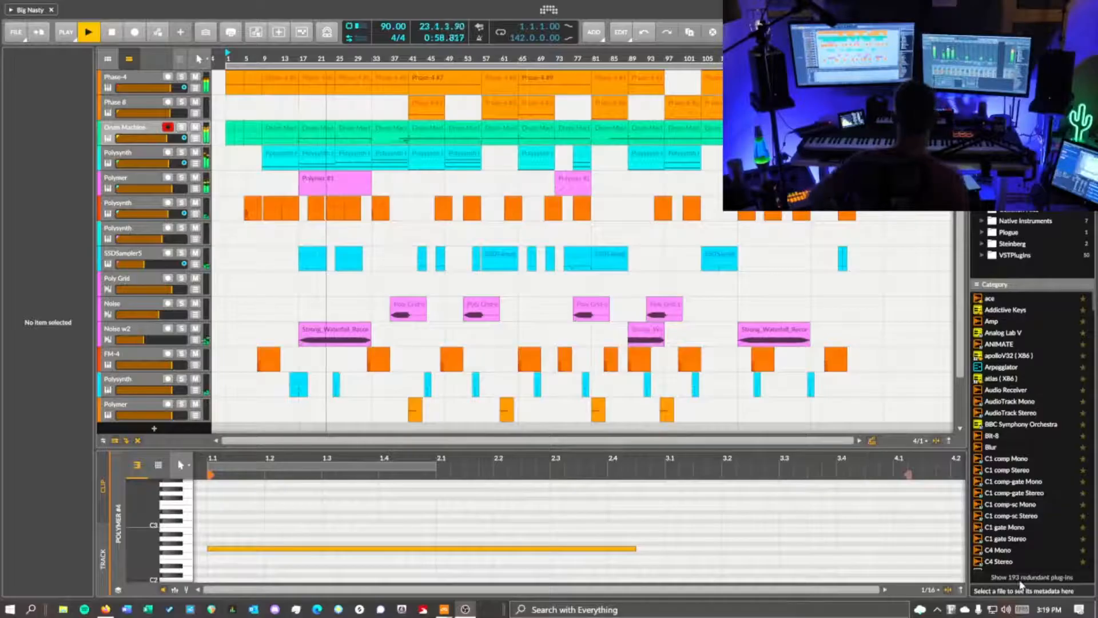
- Set the webcam utility's lens mode to Linear
click(937, 610)
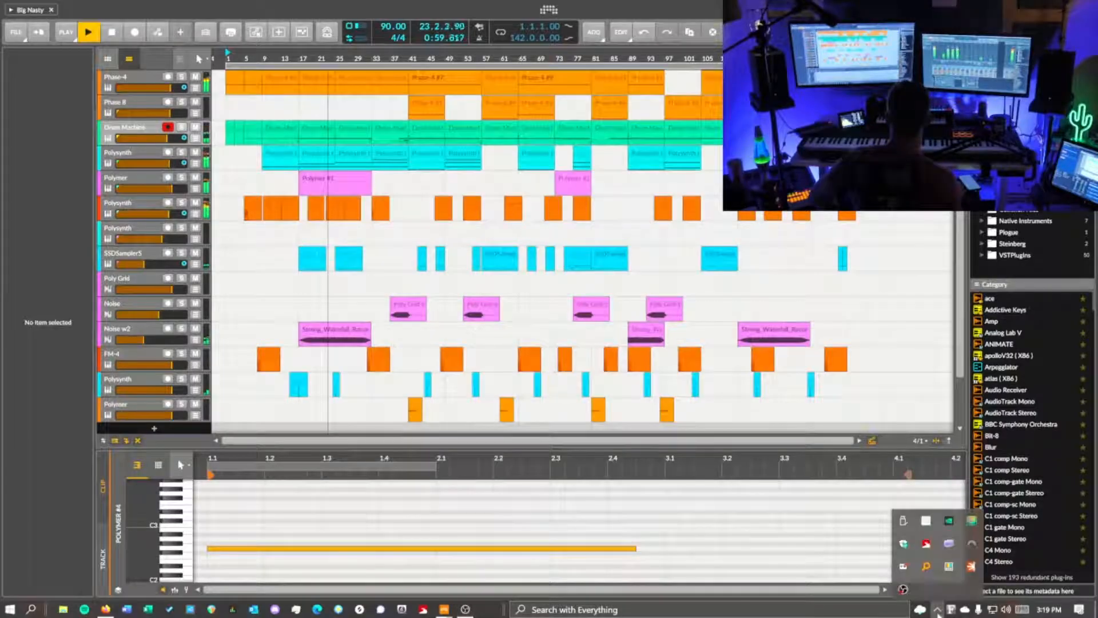
right_click(904, 567)
mouse_move(953, 530)
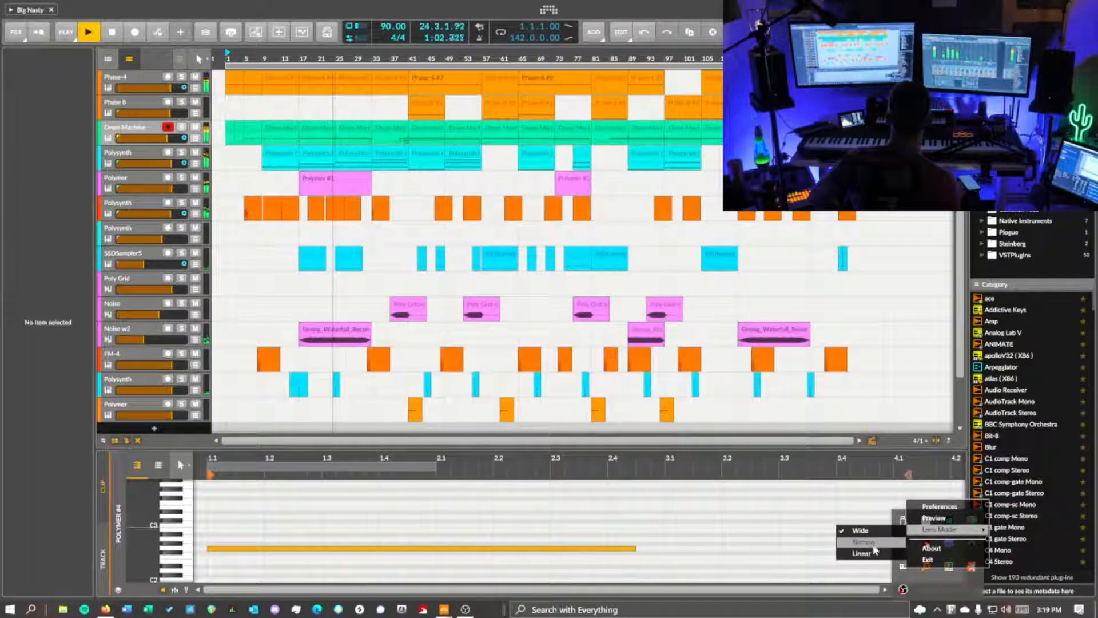
click(871, 551)
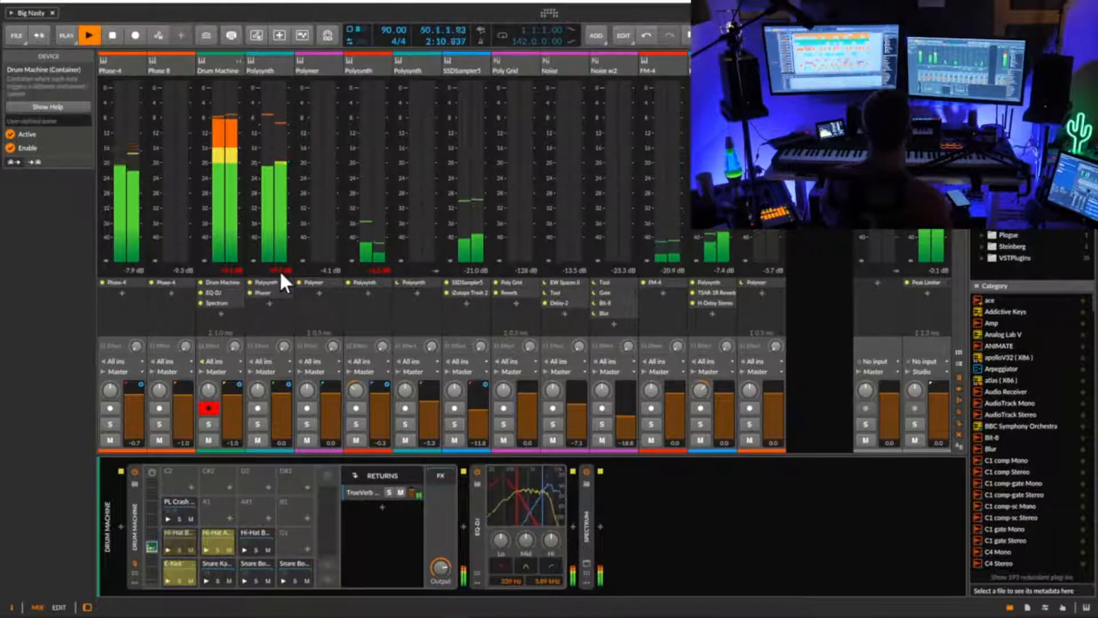
- Insert the Bitwig Compressor after the Spectrum device on the Drum Machine track
click(225, 304)
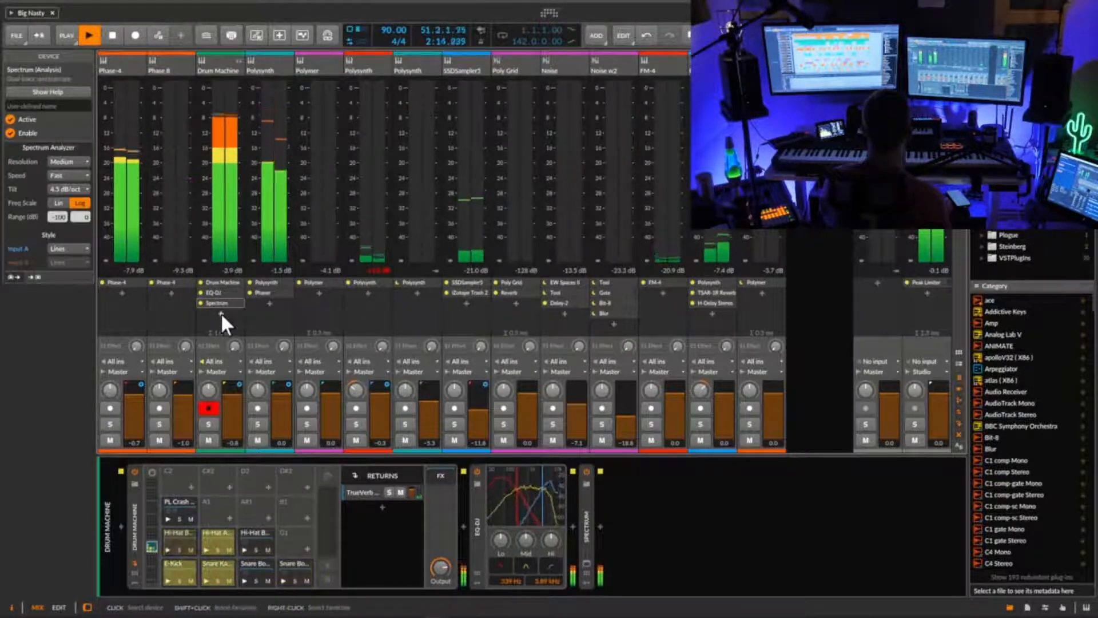
click(221, 312)
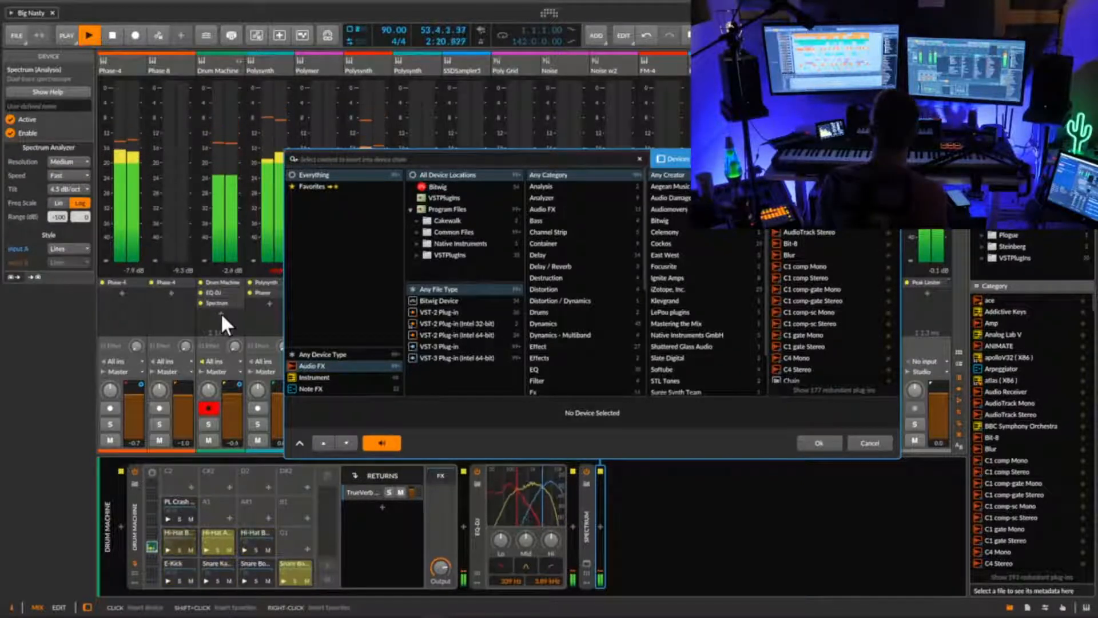
text(c)
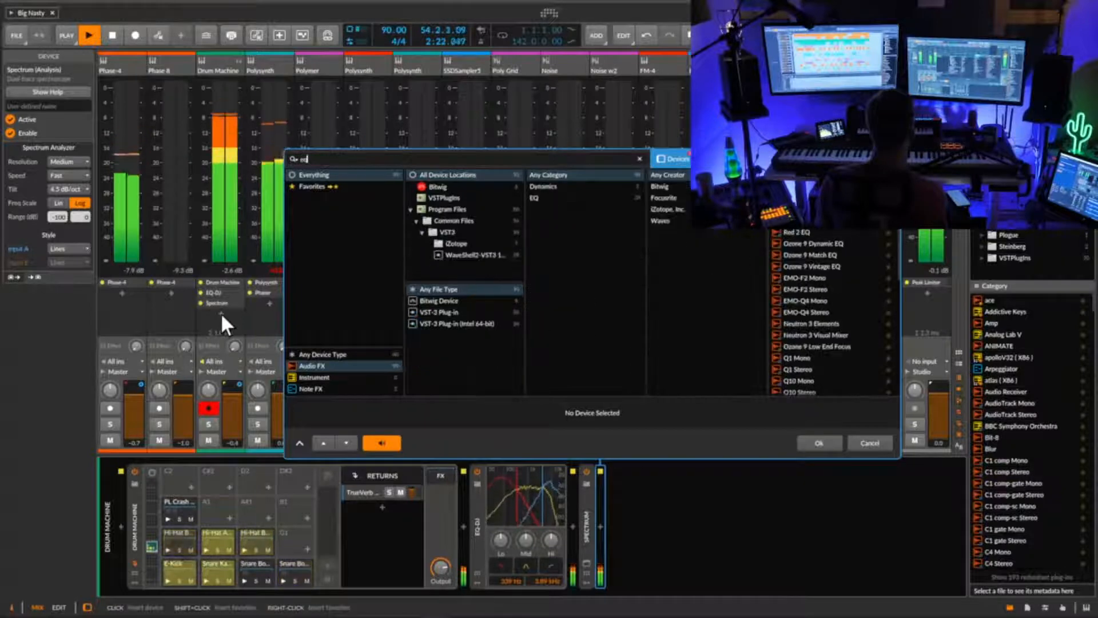
text(om)
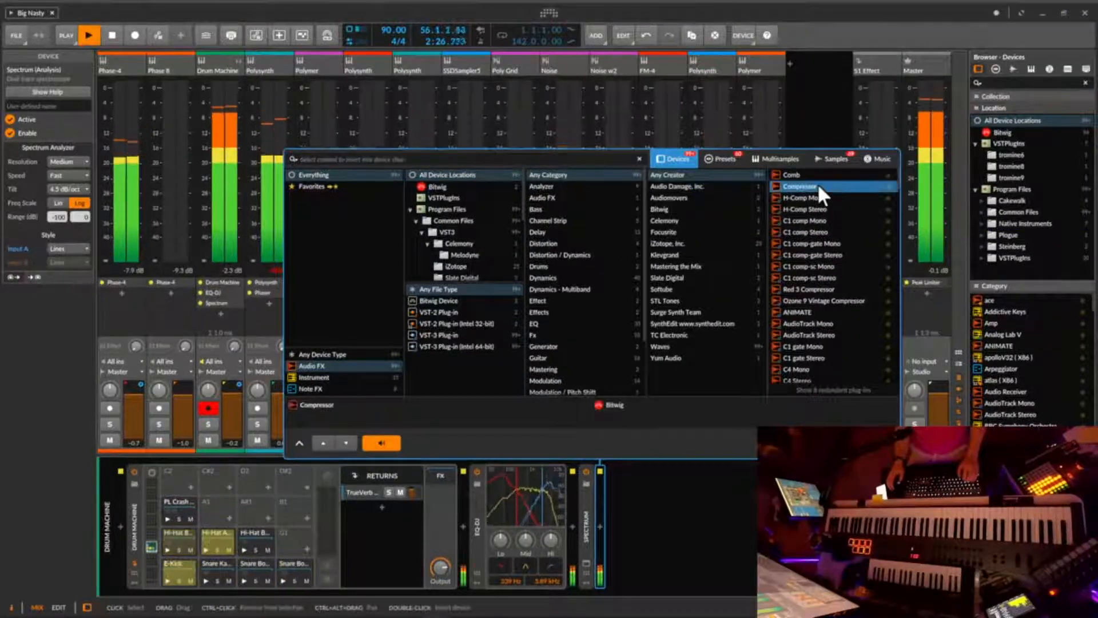
double_click(818, 183)
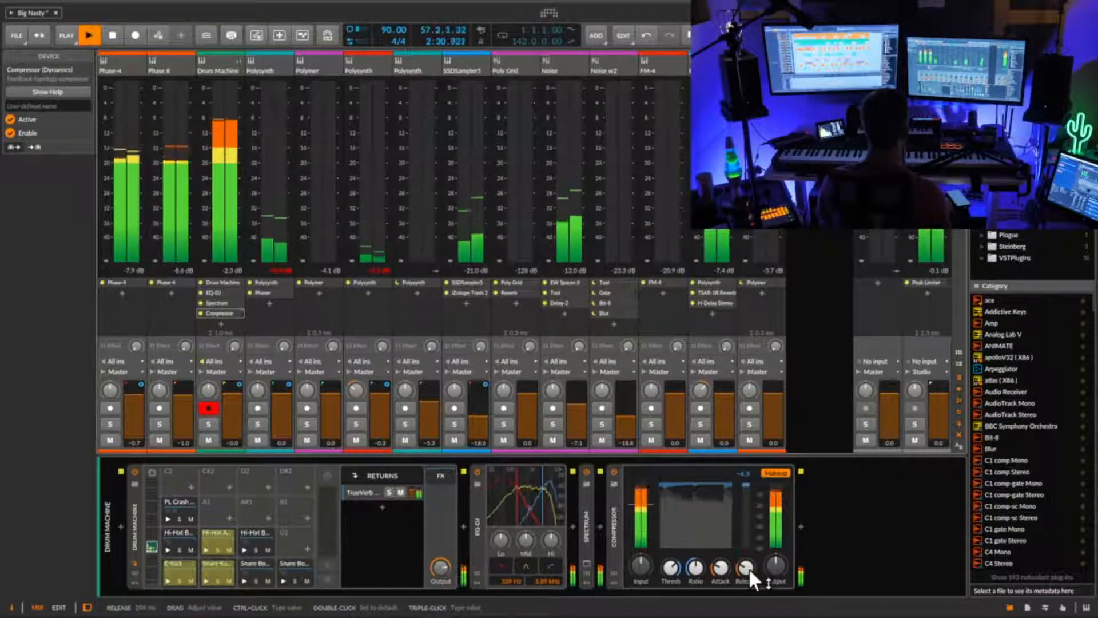
- Adjust the drum compressor's threshold and reset the peak reading of the orange Polysynth track
drag(675, 565, 675, 563)
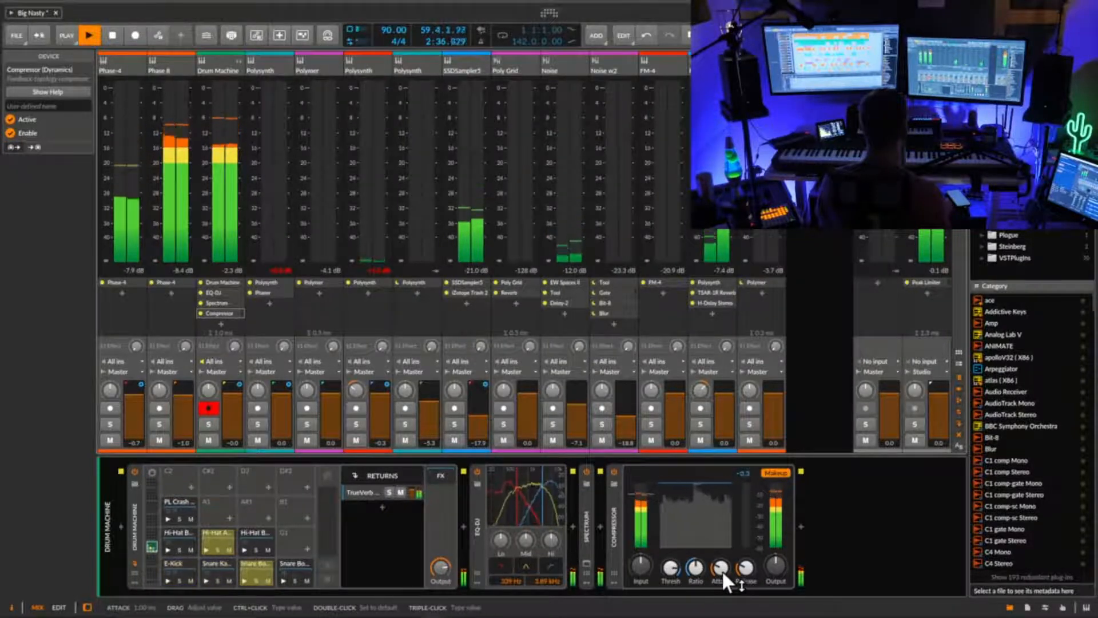
click(379, 270)
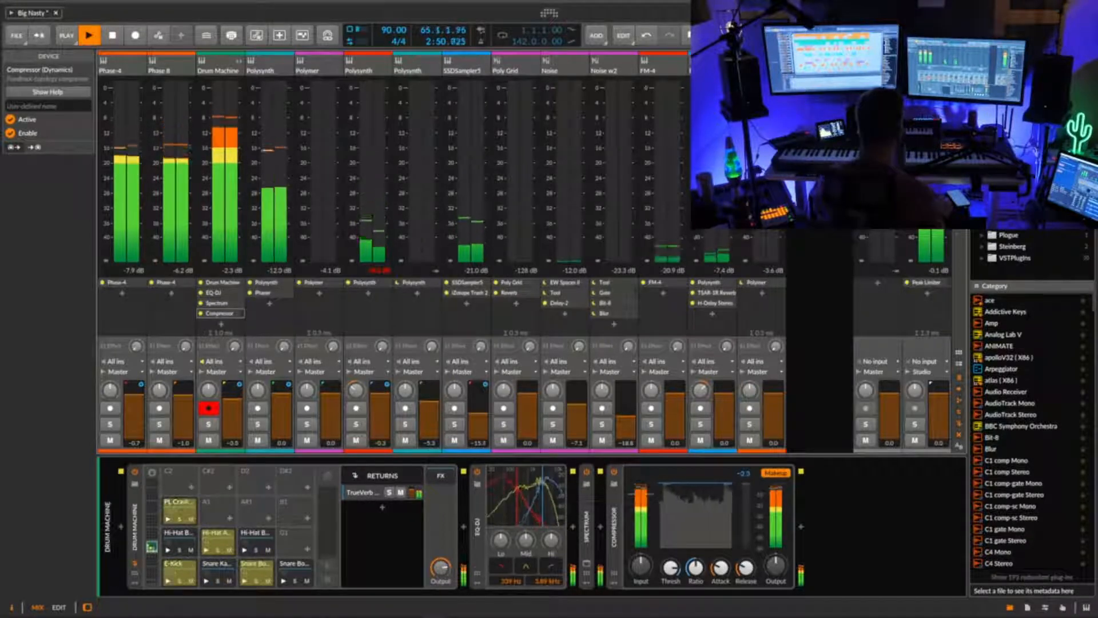
click(379, 270)
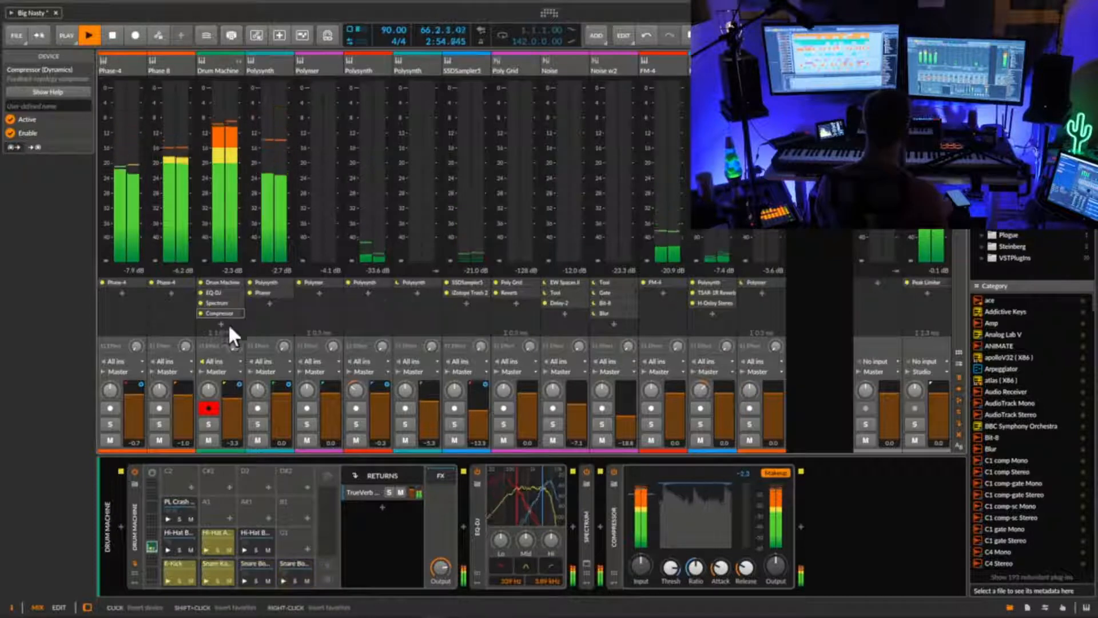
- Copy the Drum Machine's Compressor to the orange Polysynth track and adjust the copy's attack and threshold
drag(224, 314, 366, 296)
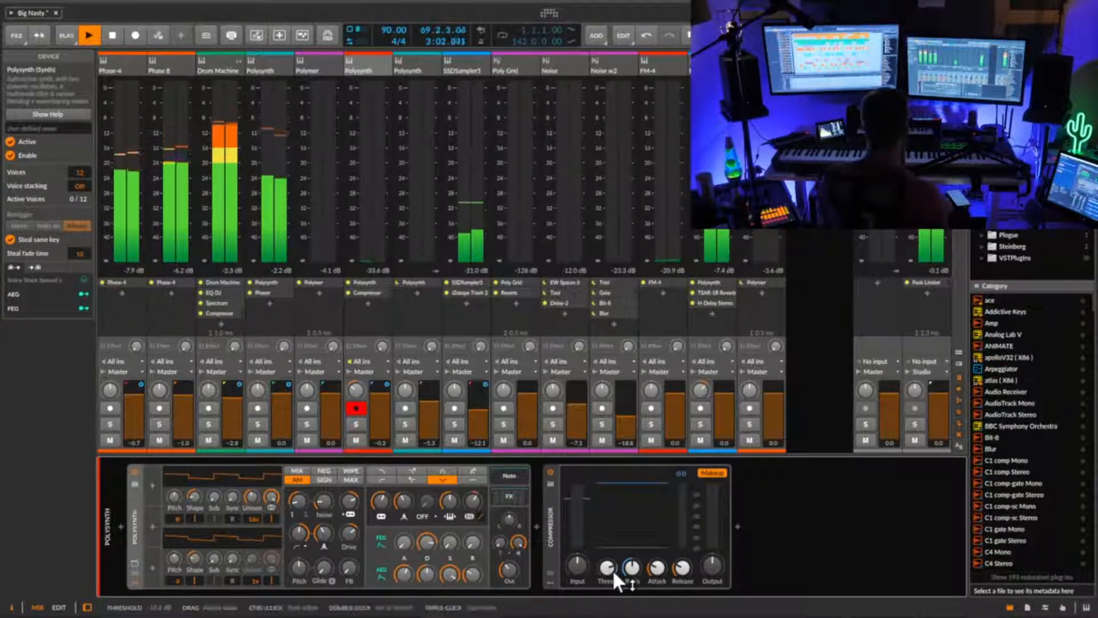
drag(657, 568, 680, 547)
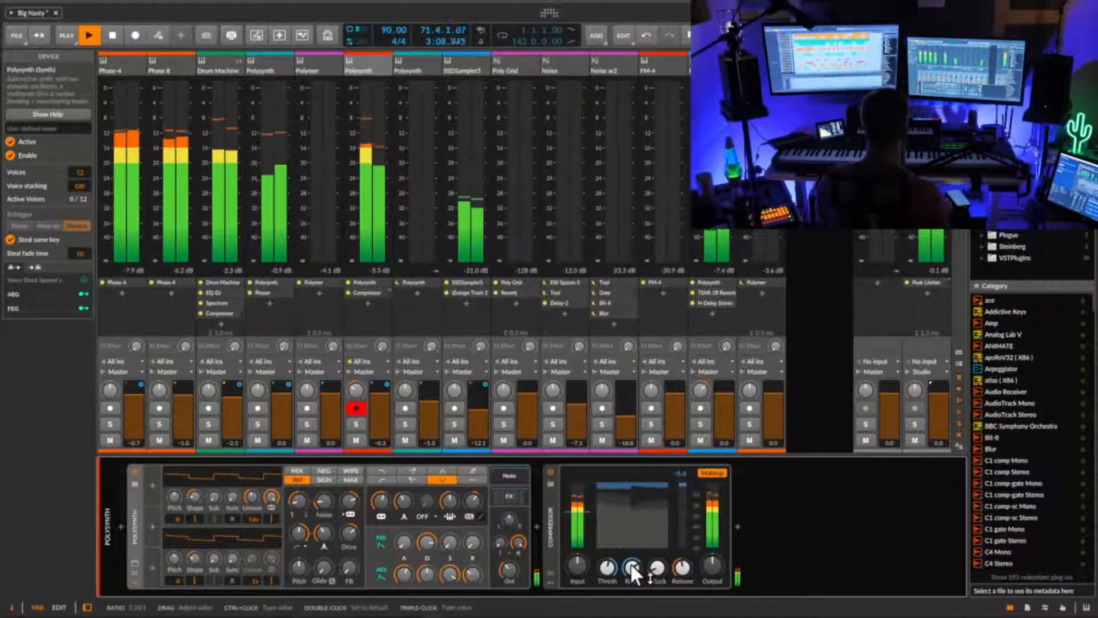
drag(609, 567, 612, 567)
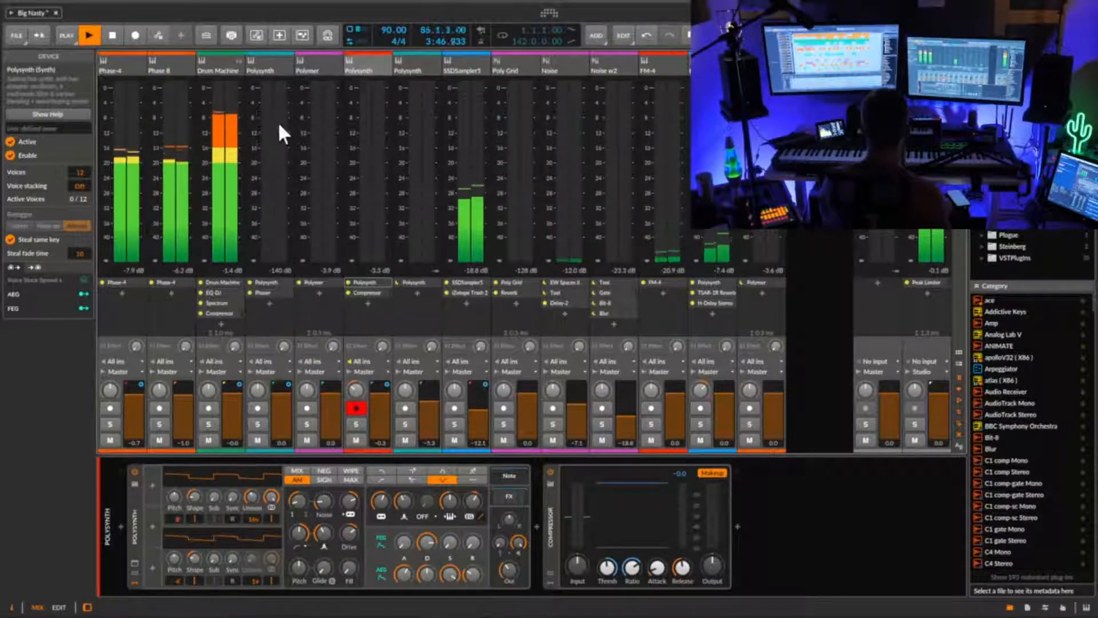
- Examine the nested FX and Note chains of the Polysynth on the track beside the Drum Machine
click(281, 67)
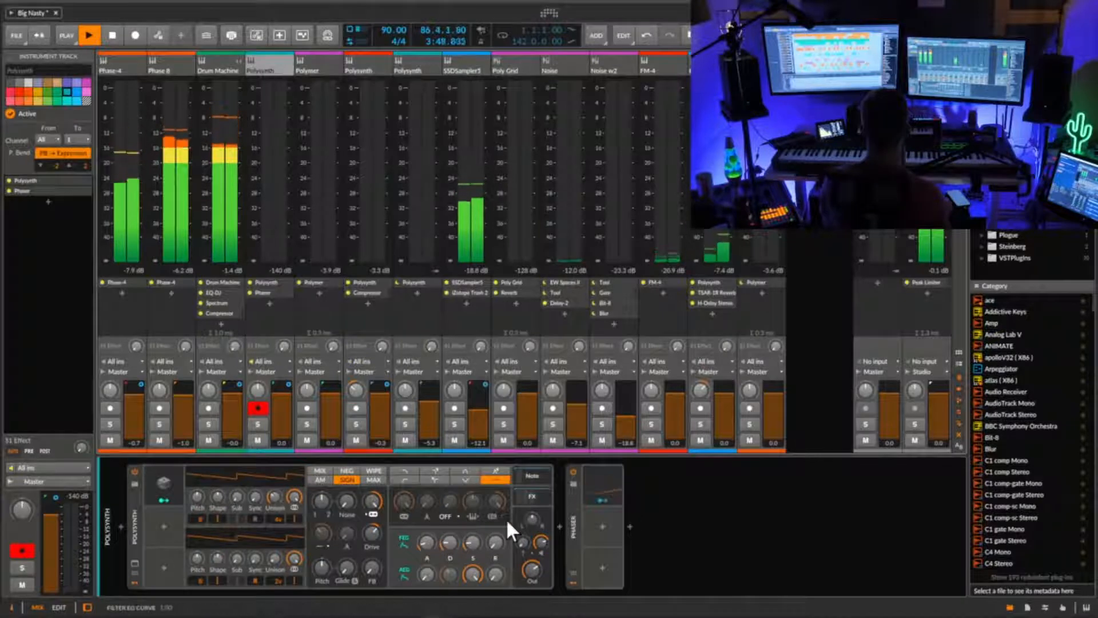
click(731, 515)
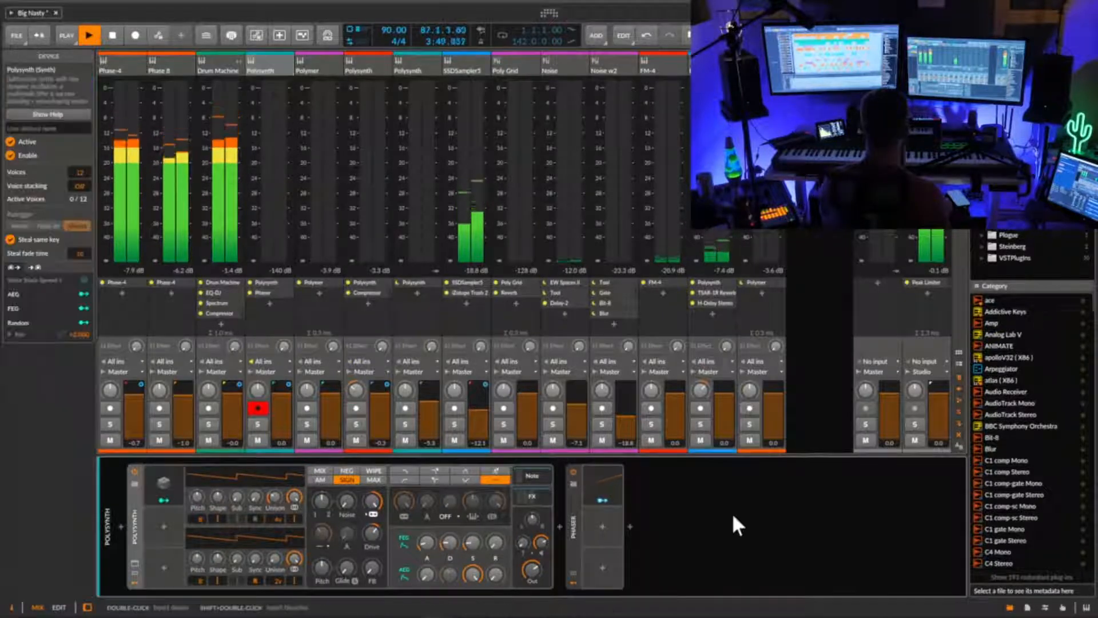
click(534, 476)
click(532, 494)
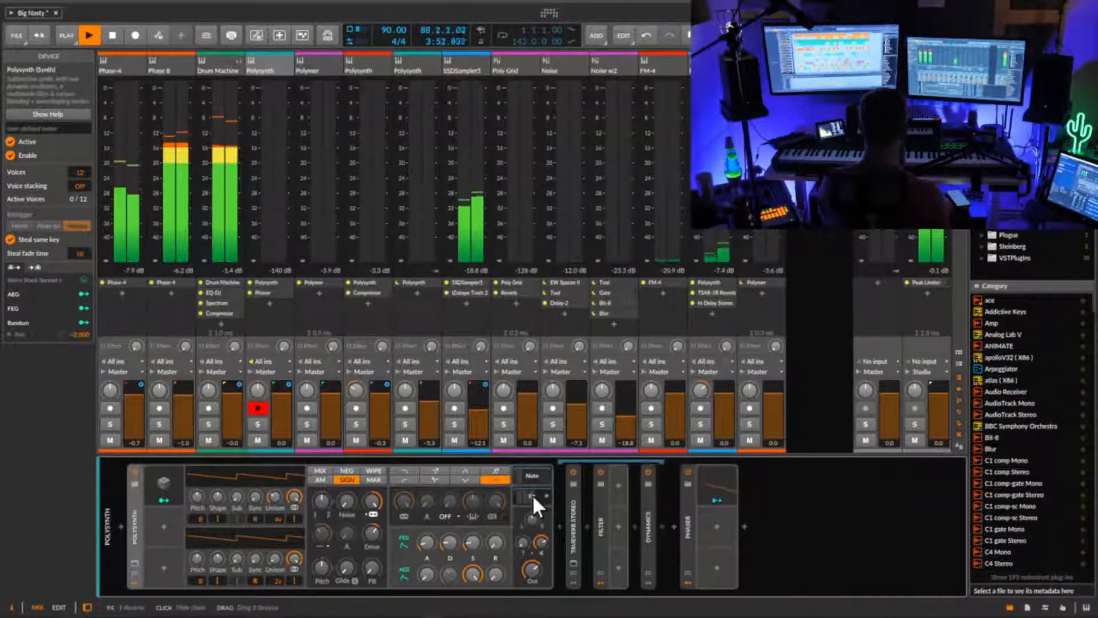
click(532, 479)
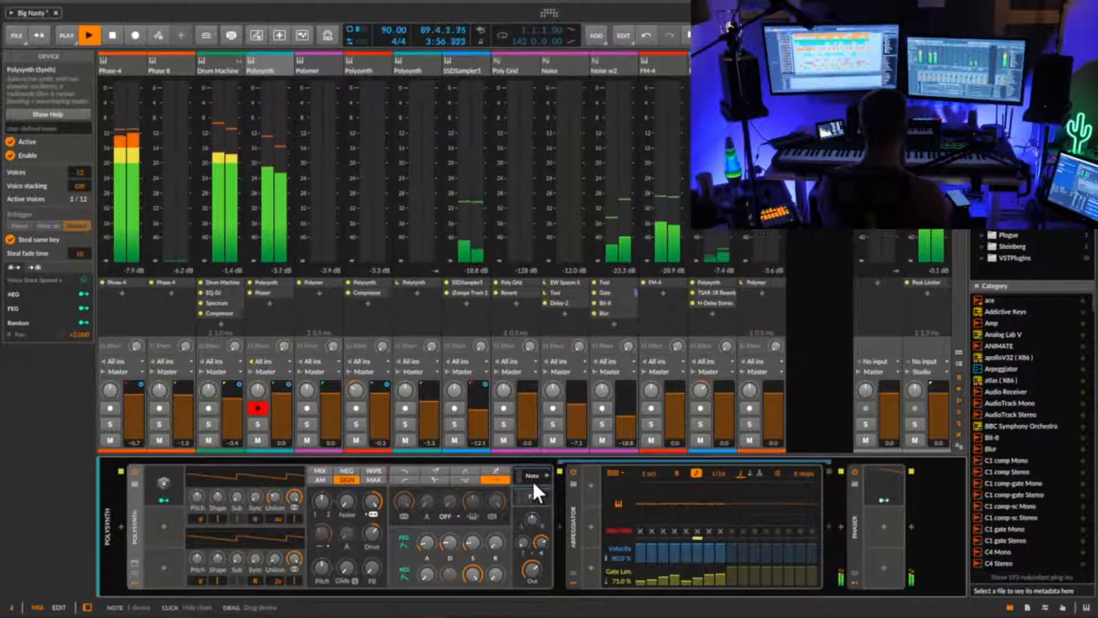
click(532, 494)
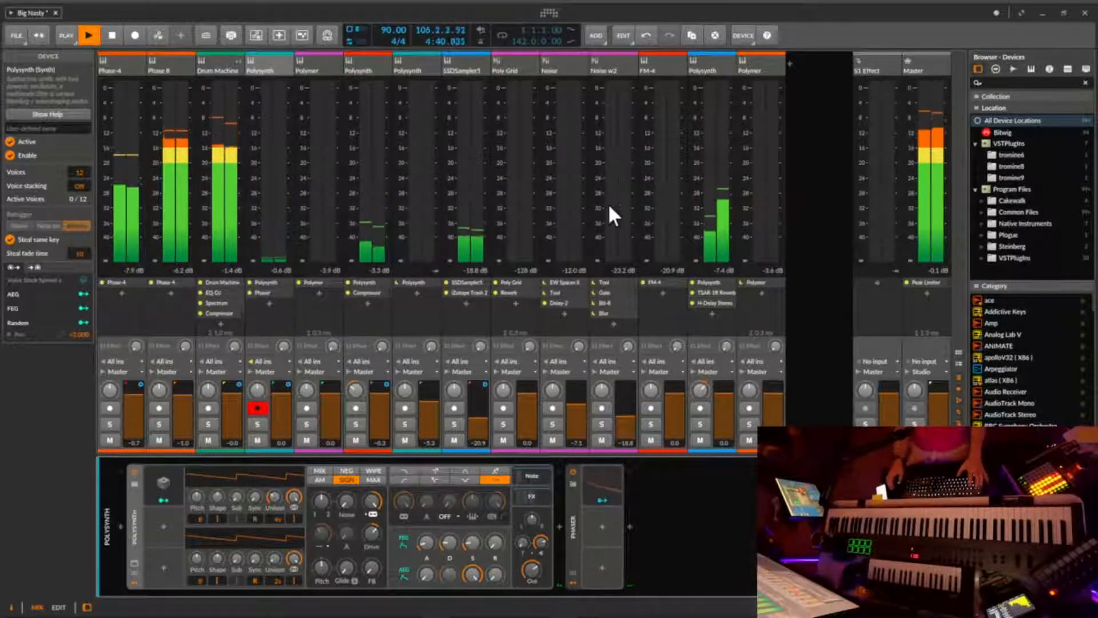
- Stop playback and solo the Drum Machine track in the arranger
key(space)
key(alt+1)
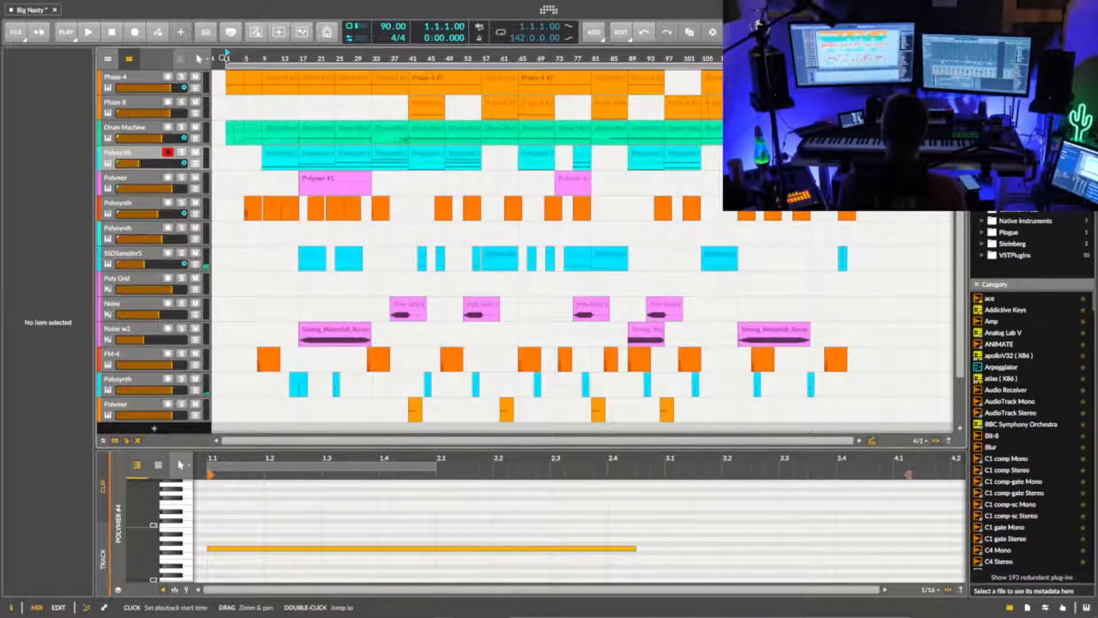
key(space)
click(182, 127)
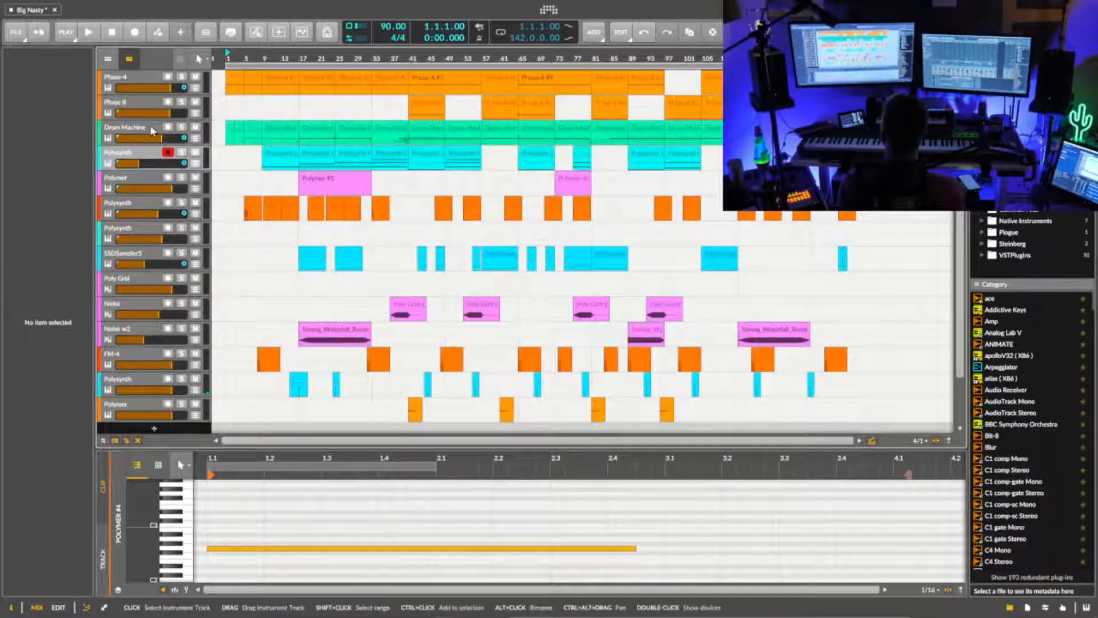
- Set and enable an 8-bar loop starting at bar 41 and play it
click(246, 56)
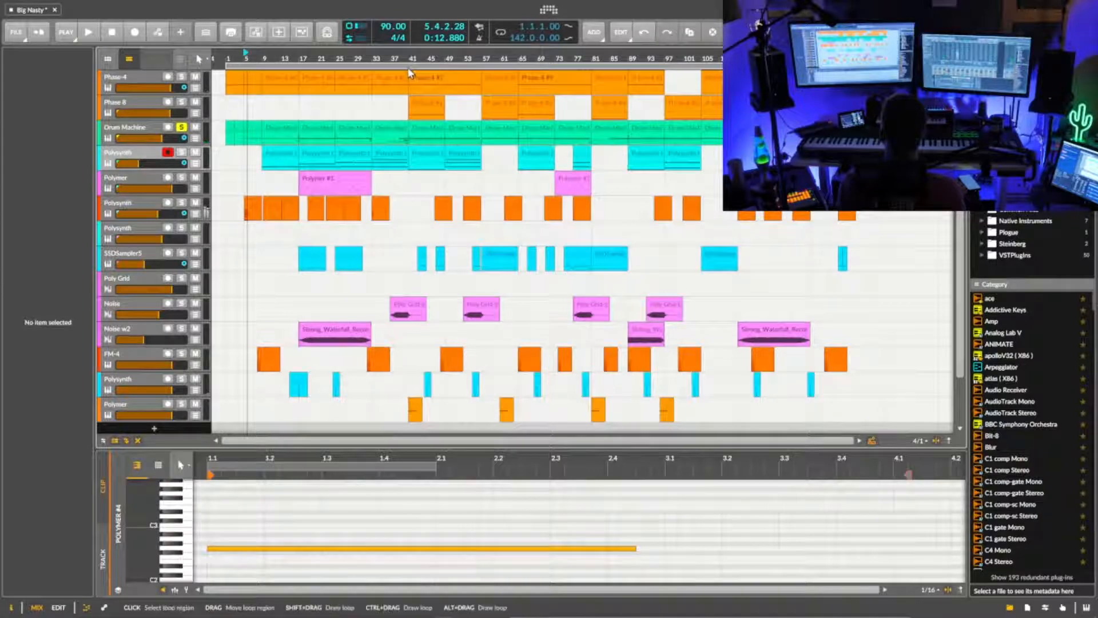
drag(411, 66, 445, 67)
key(space)
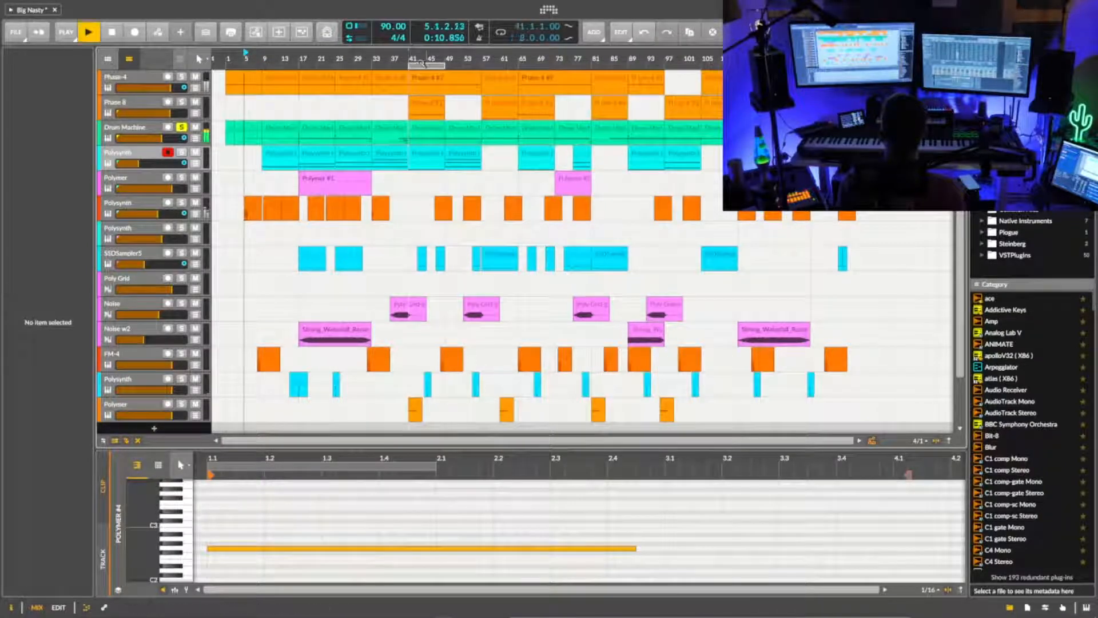
click(499, 34)
key(space)
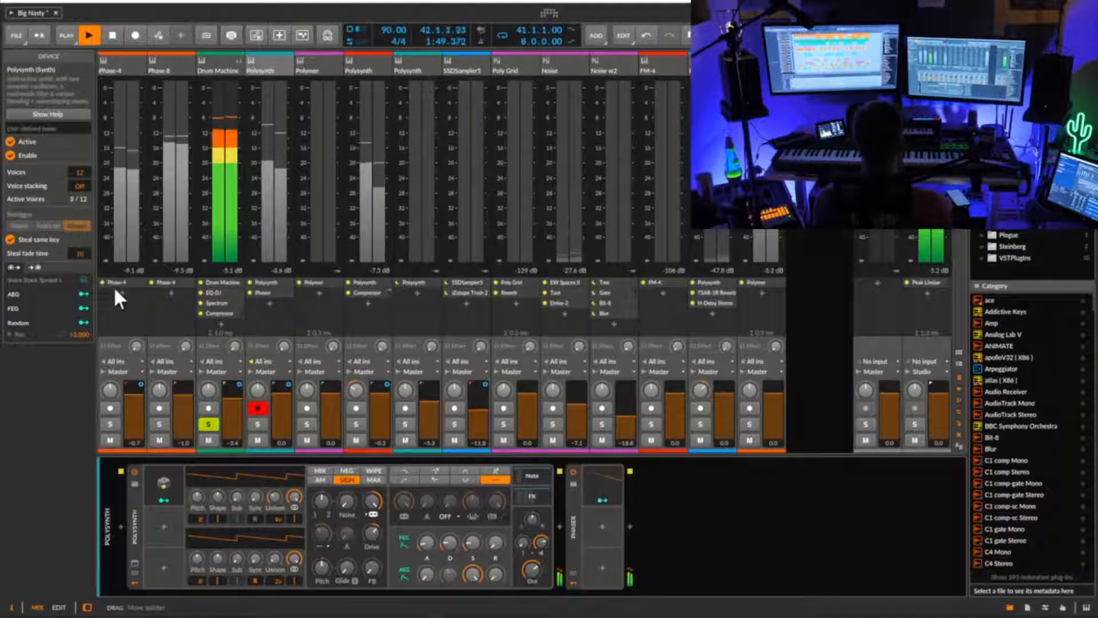
- Adjust the drum compressor's ratio and release, and set its threshold to about -17.2 dB
click(227, 313)
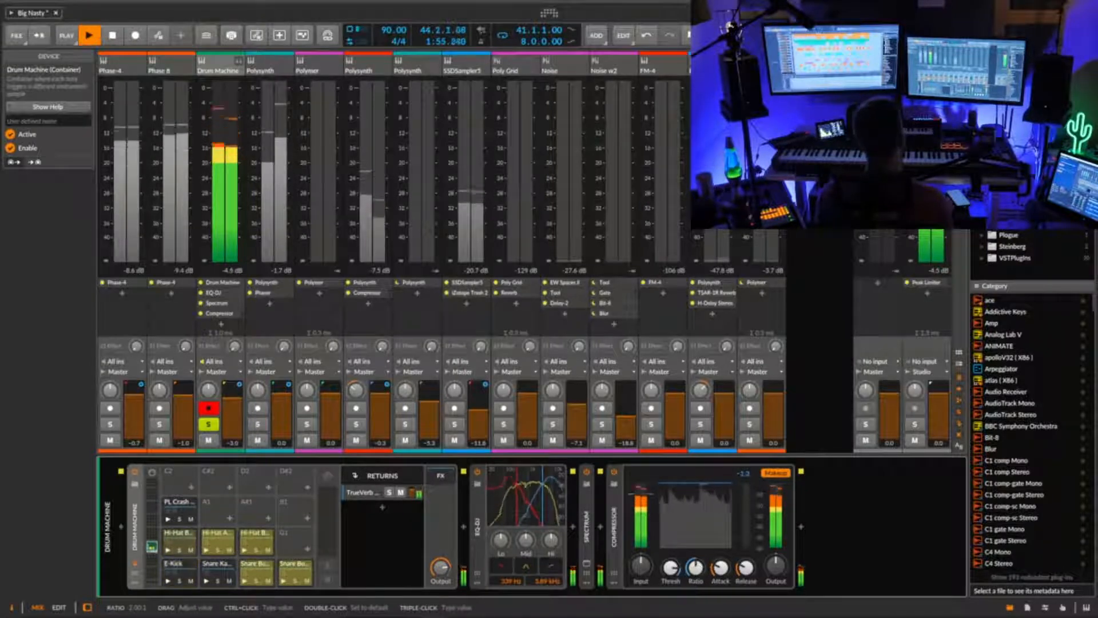
drag(696, 567, 670, 569)
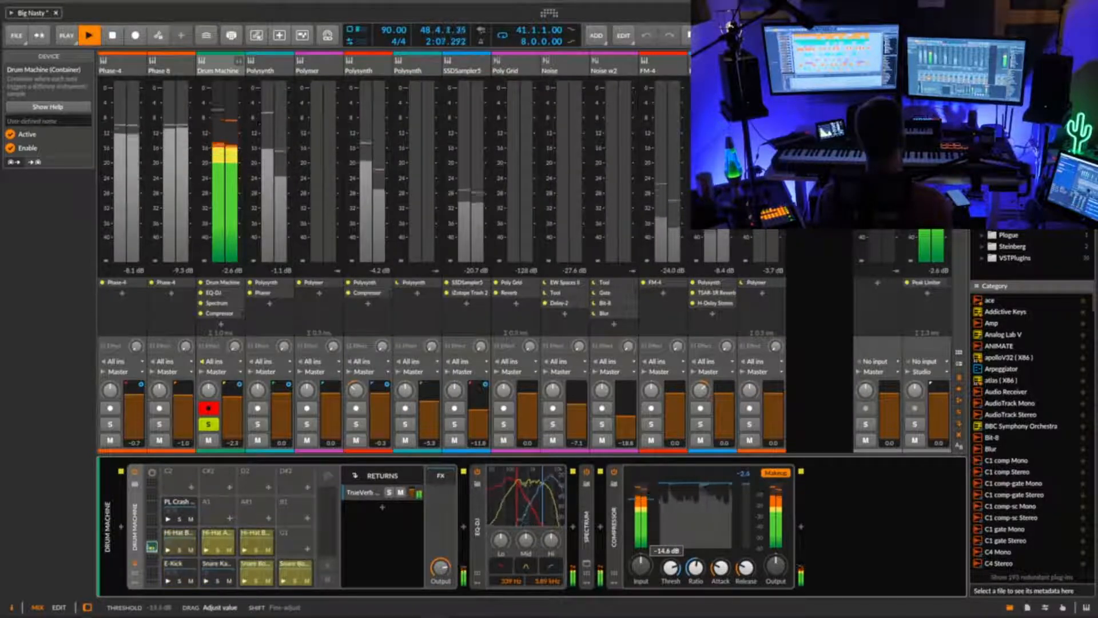
drag(670, 569, 670, 568)
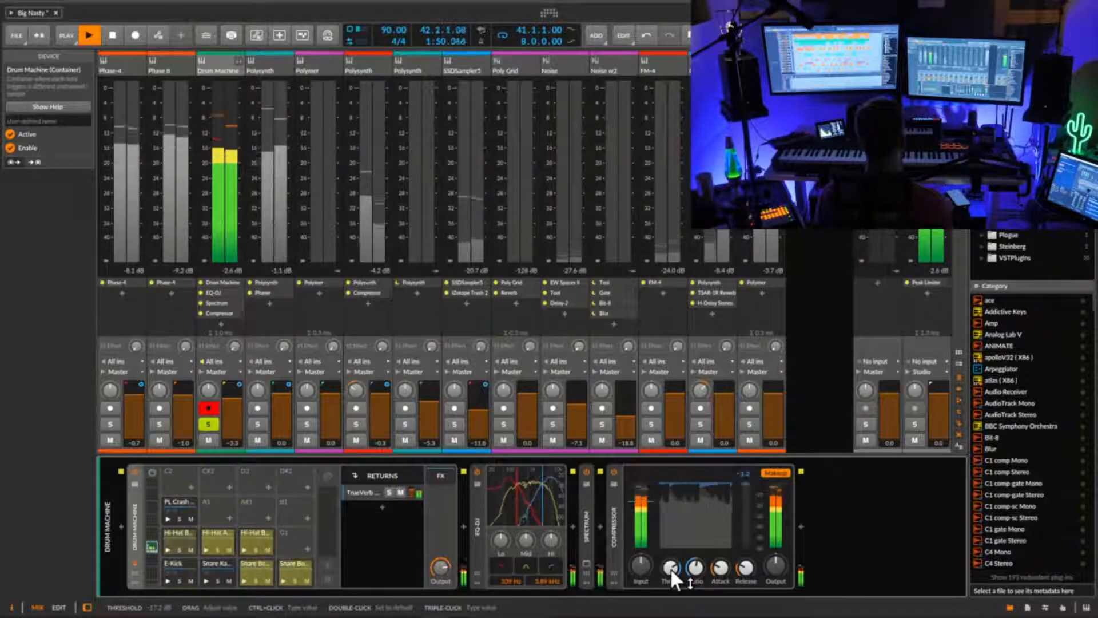
mouse_move(744, 565)
mouse_down()
mouse_move(744, 574)
mouse_move(762, 563)
mouse_up()
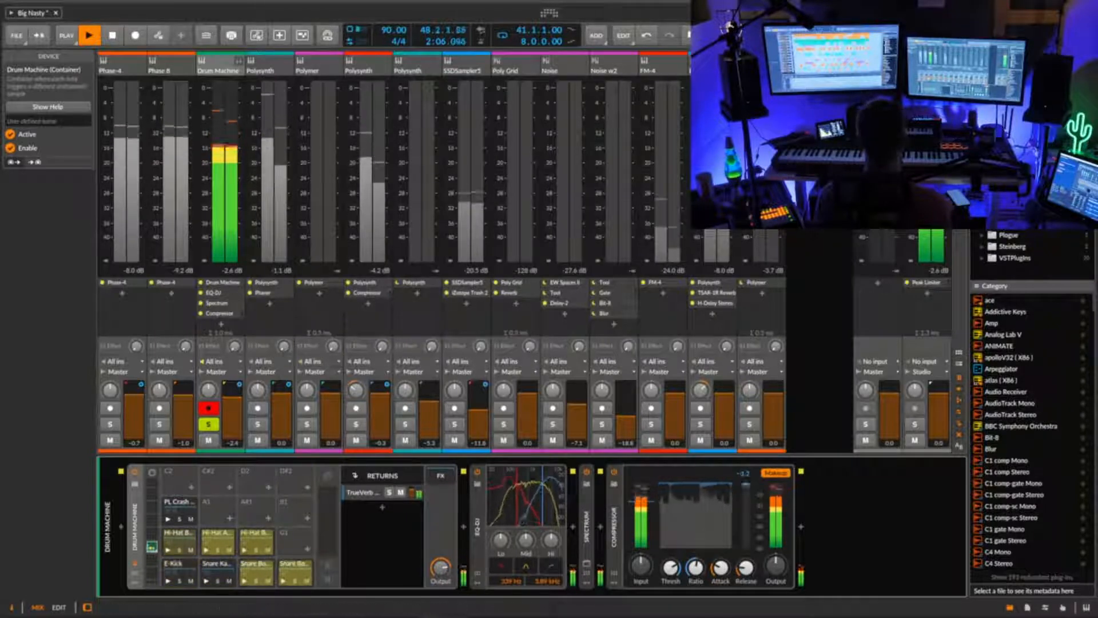
- Examine the devices in the Drum Machine's TrueVerb return chain, ending with the Drum Machine track selected
click(365, 491)
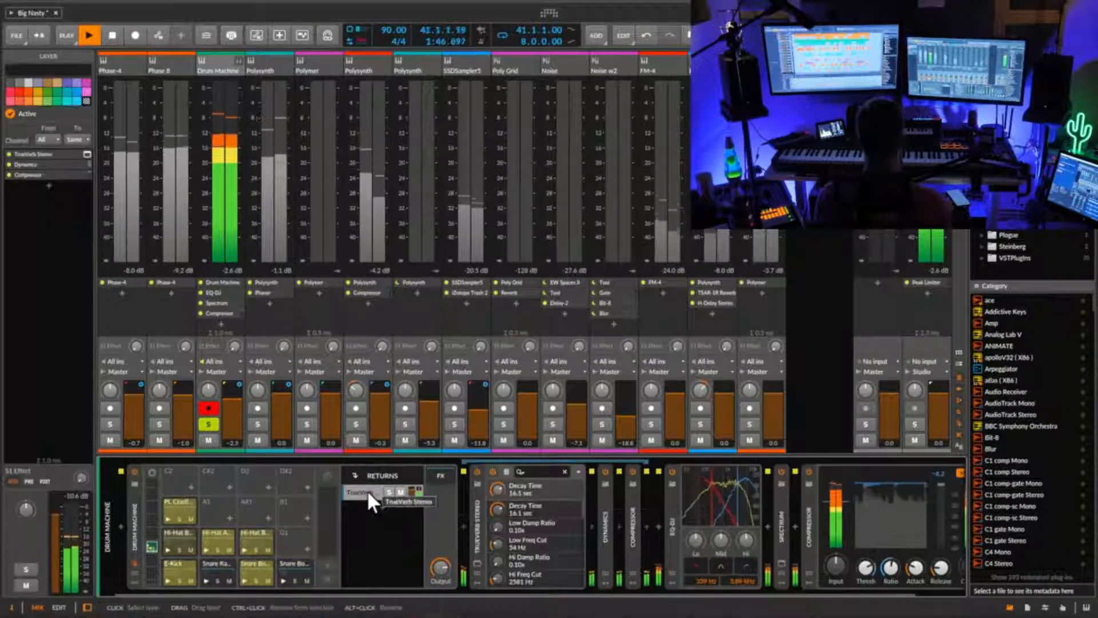
click(216, 65)
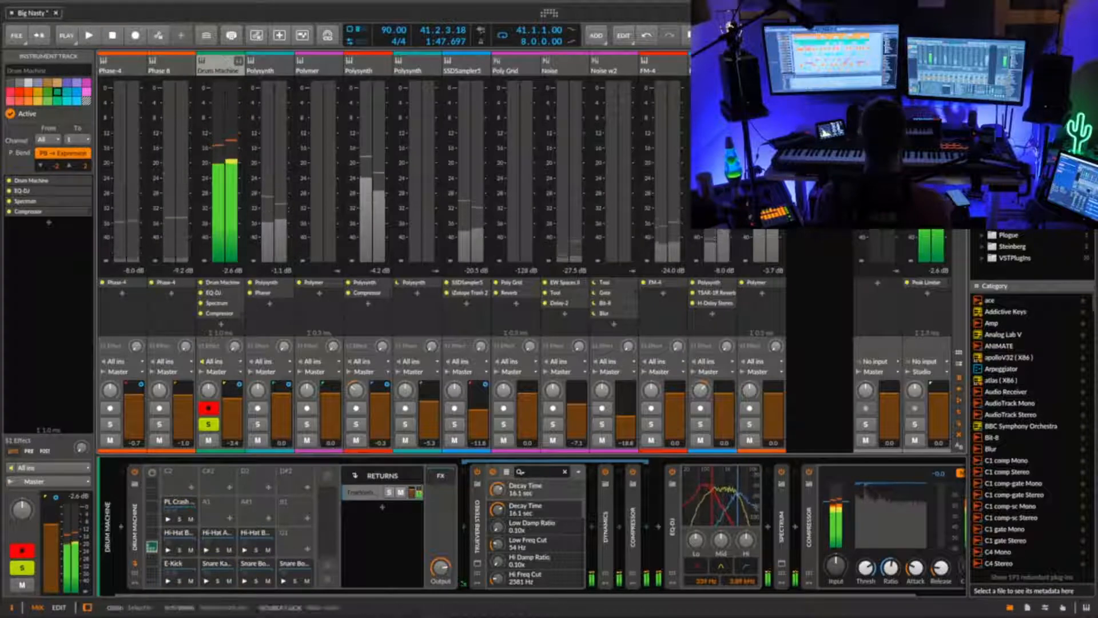
- Open the Drum Machine clip at bar 41 from the arranger and restart playback of the loop
key(alt+1)
key(space)
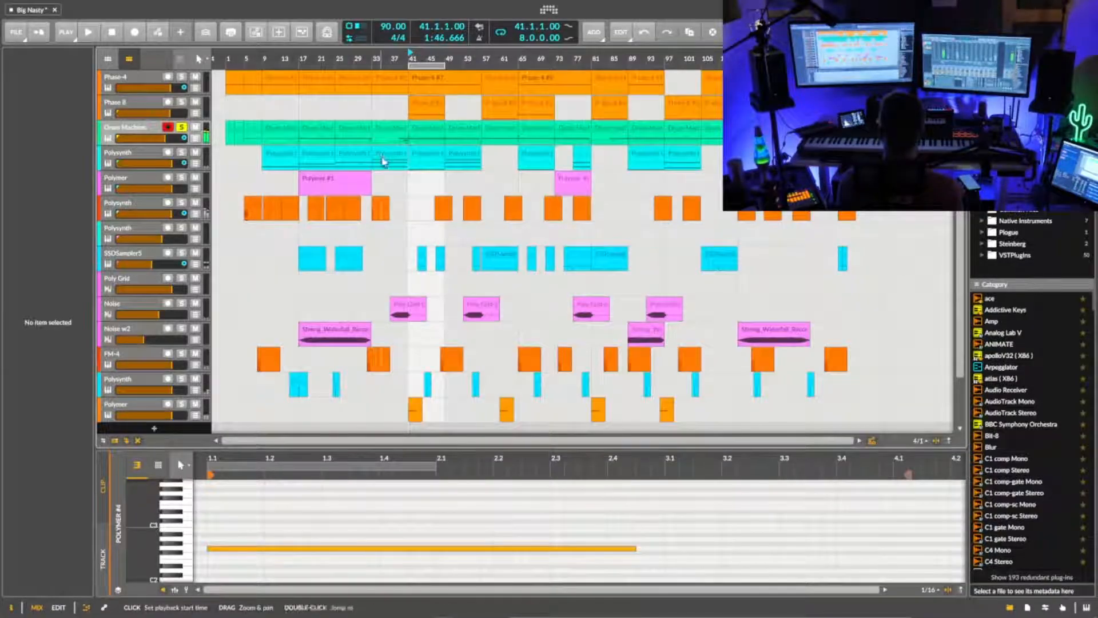
click(422, 131)
key(space)
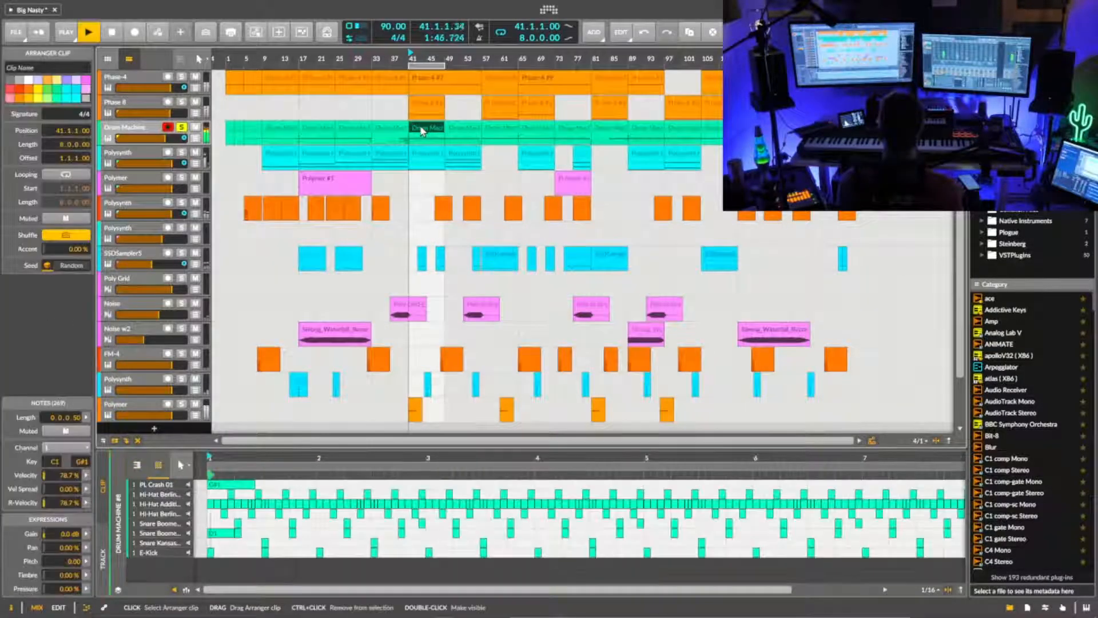
- Try deleting the D1 snare notes from beat 1.4 through the end of the bar-41 drum clip while the loop plays
click(293, 533)
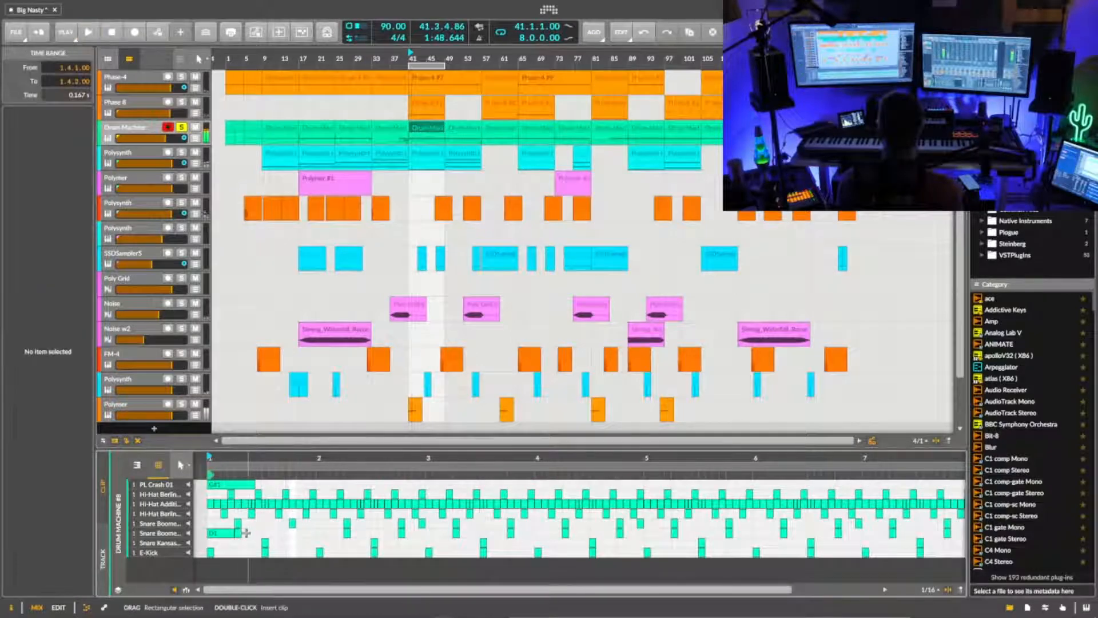
click(340, 532)
key(space)
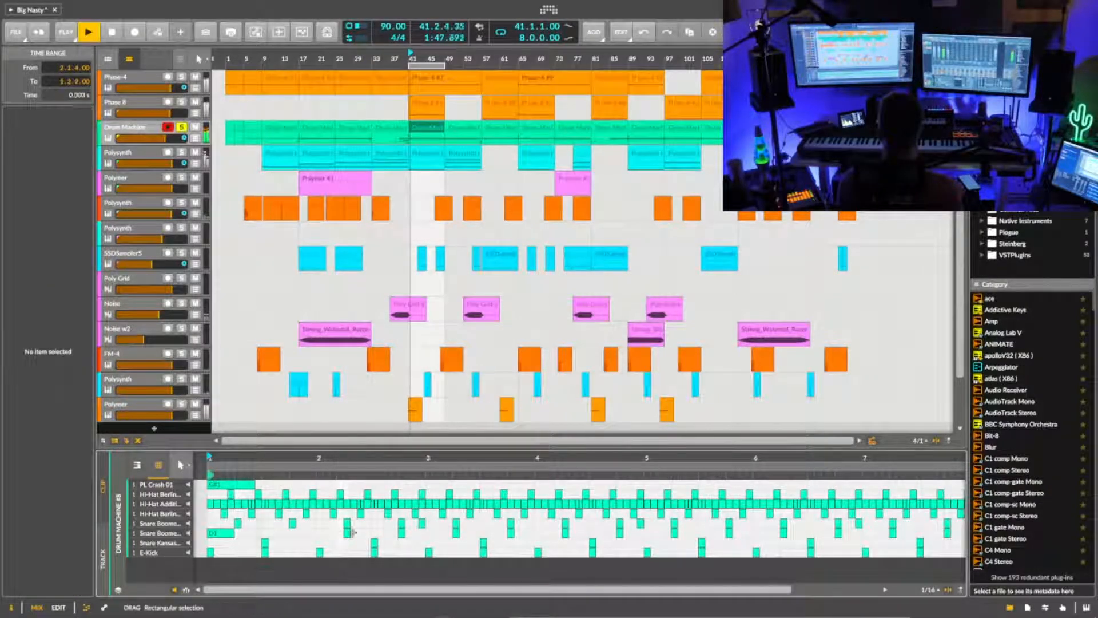
drag(350, 532, 844, 533)
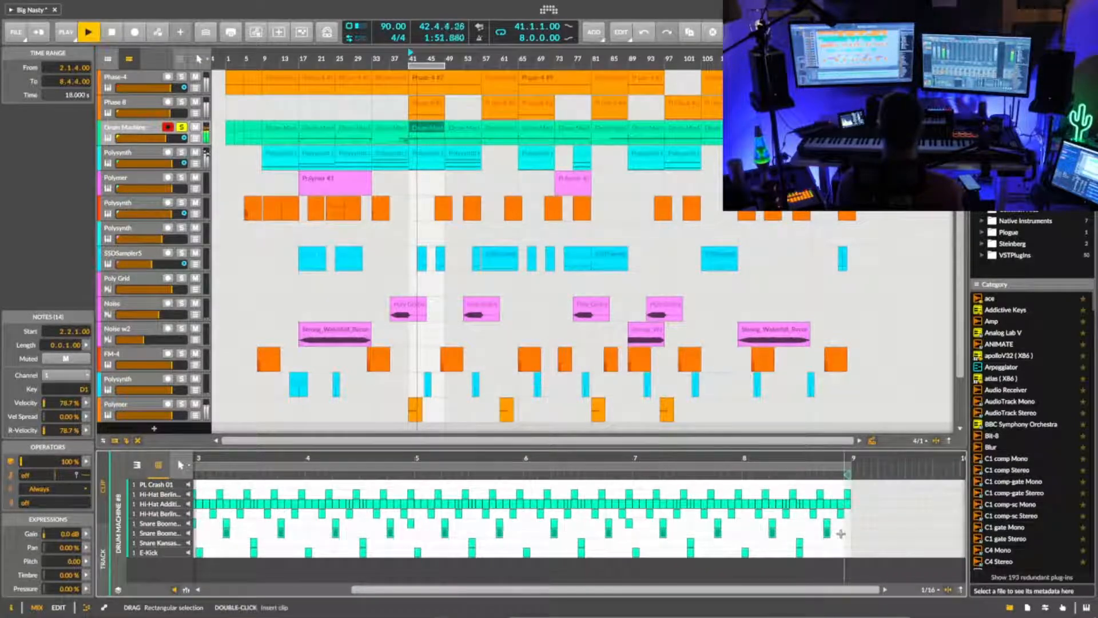
key(Delete)
drag(738, 459, 486, 338)
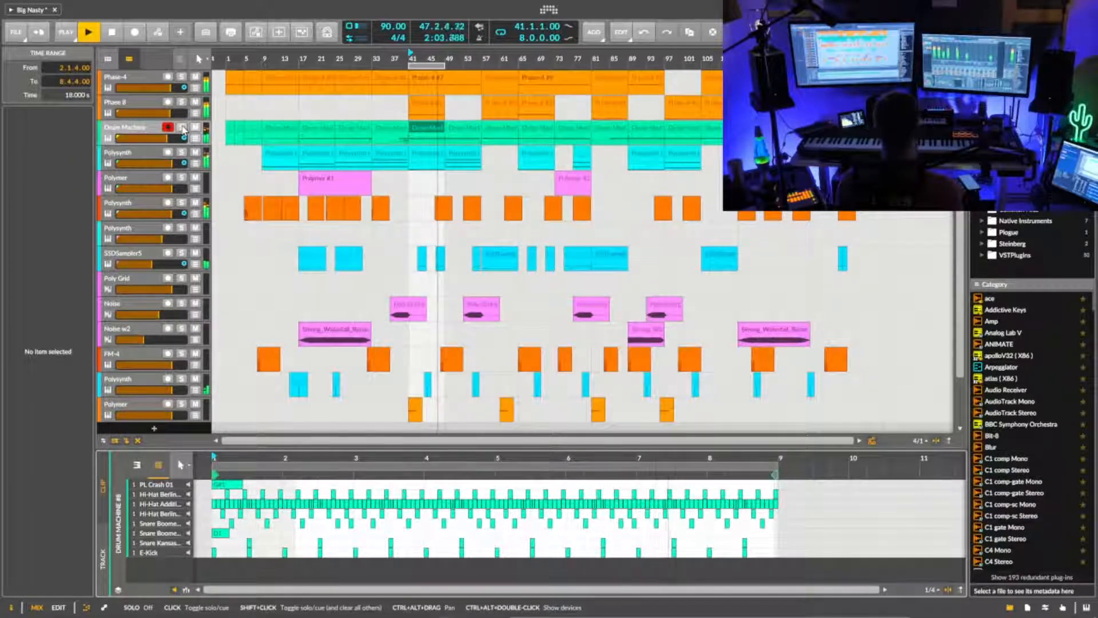
- Undo the snare note deletions and compare the soloed Drum Machine with the full mix
click(182, 127)
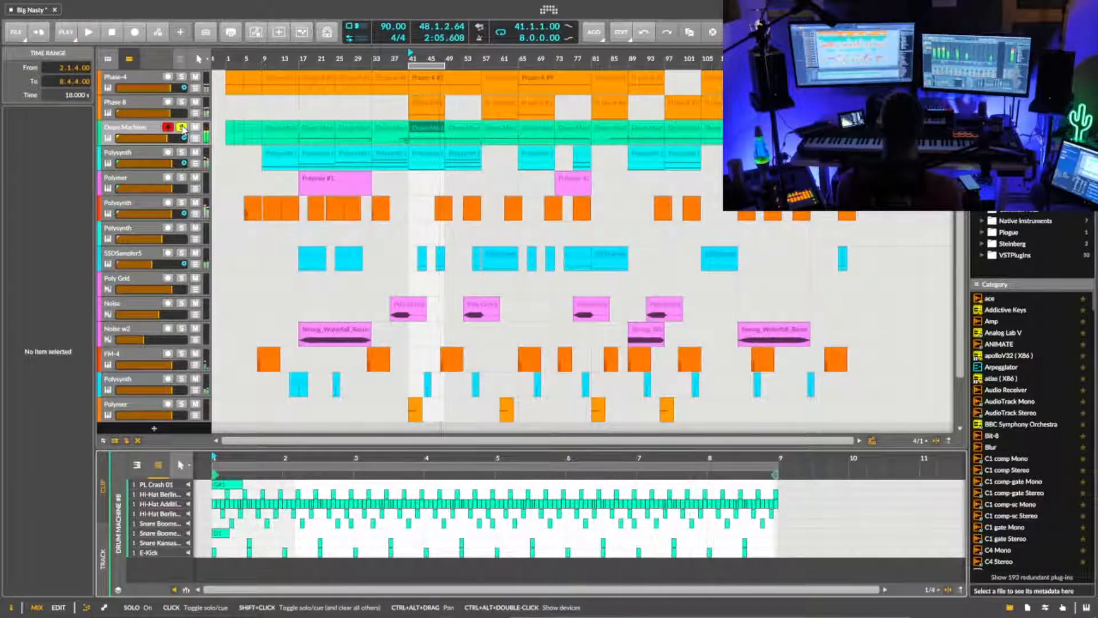
key(ctrl+z)
key(ctrl+z)
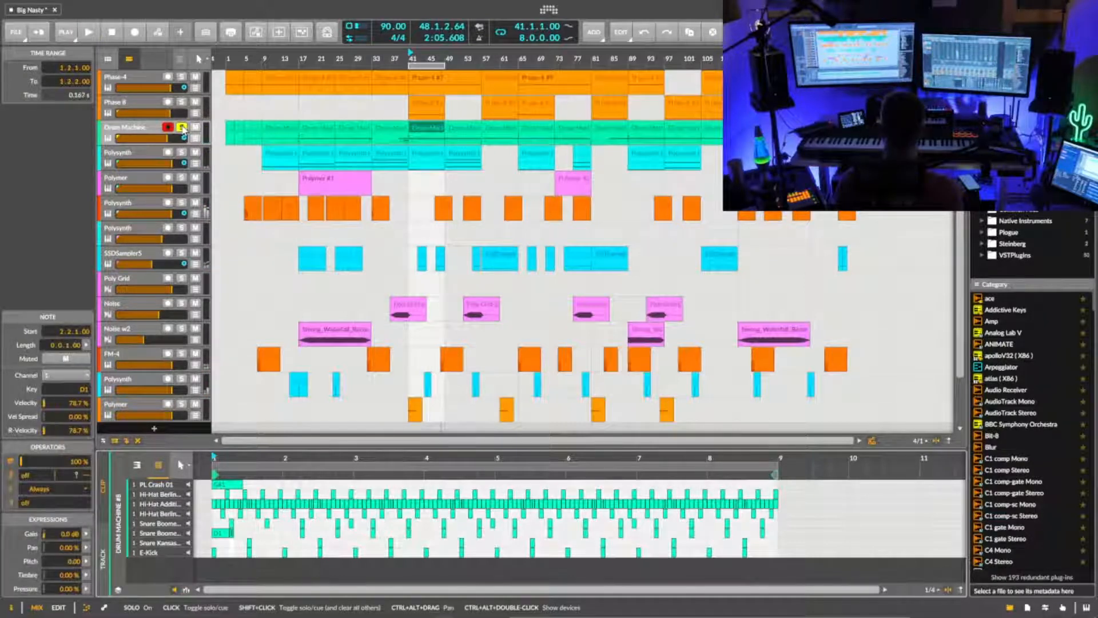
click(182, 128)
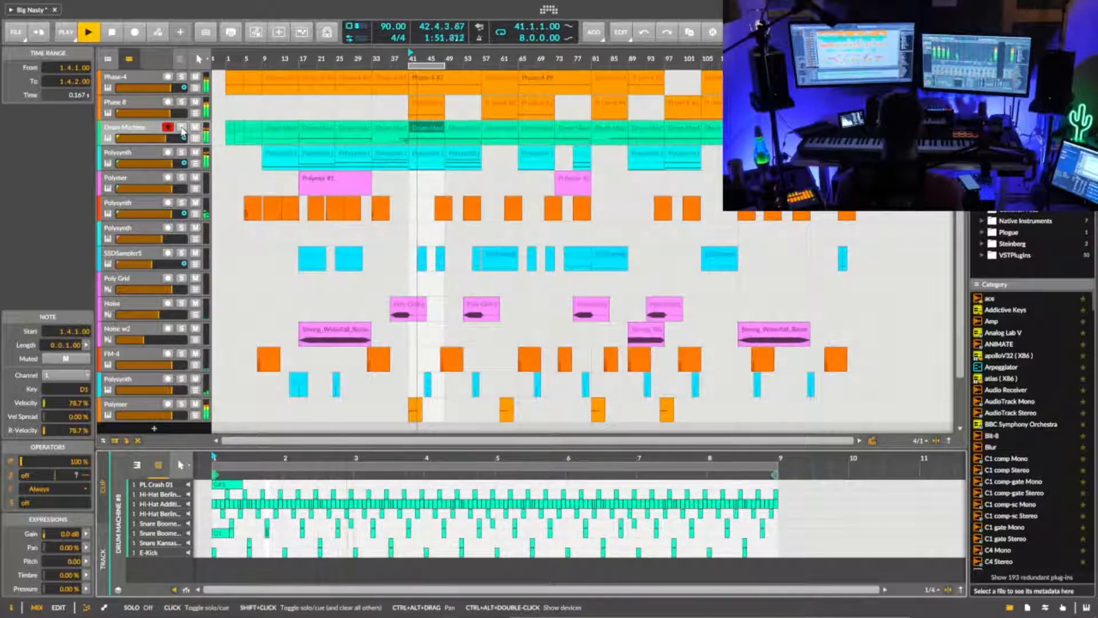
click(182, 128)
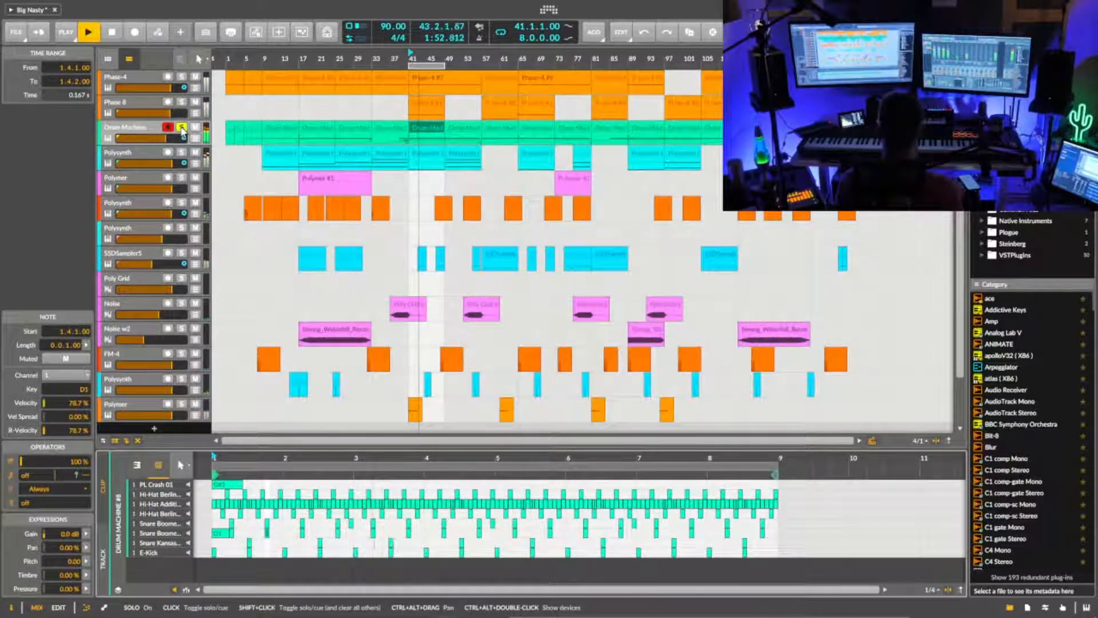
- Stop playback and audition the Snare Kansas pad and the first Snare Boomer pad of the Drum Machine
click(137, 129)
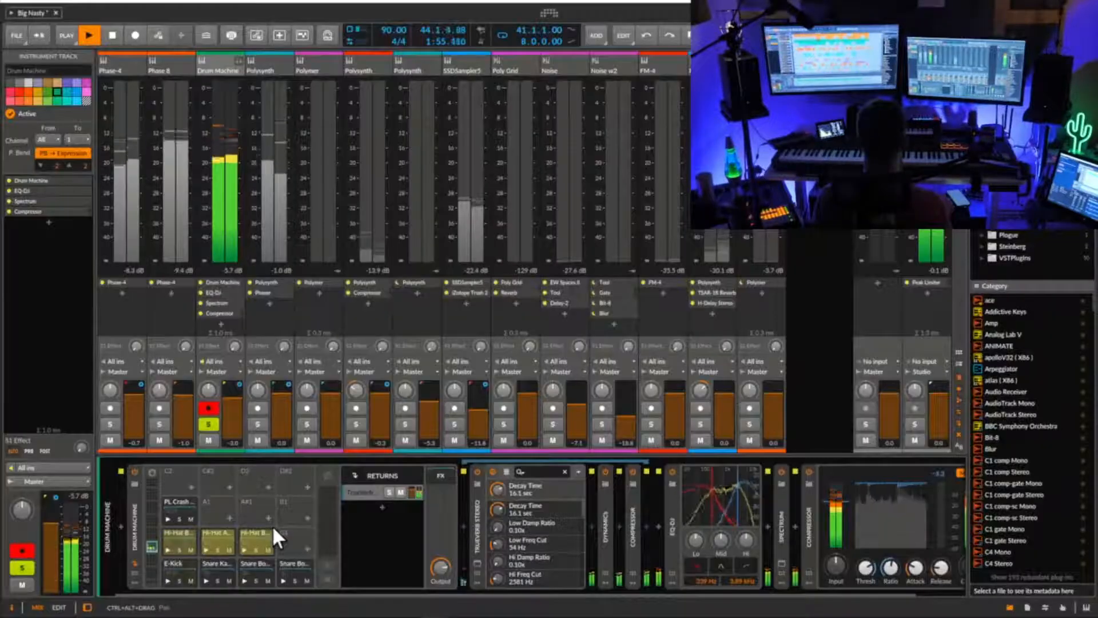
key(space)
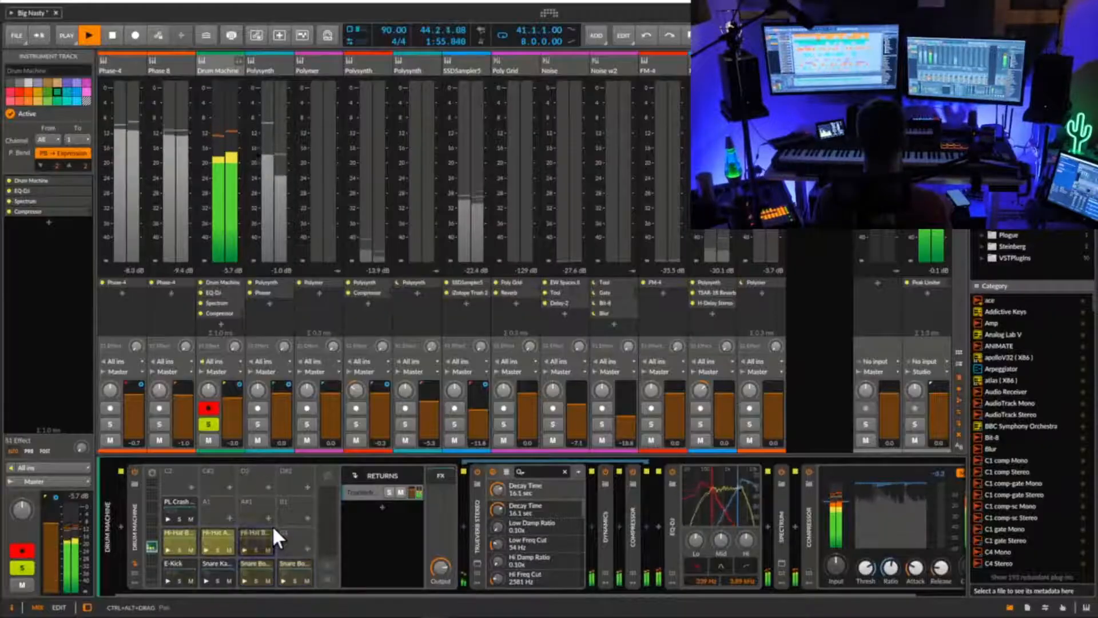
click(207, 581)
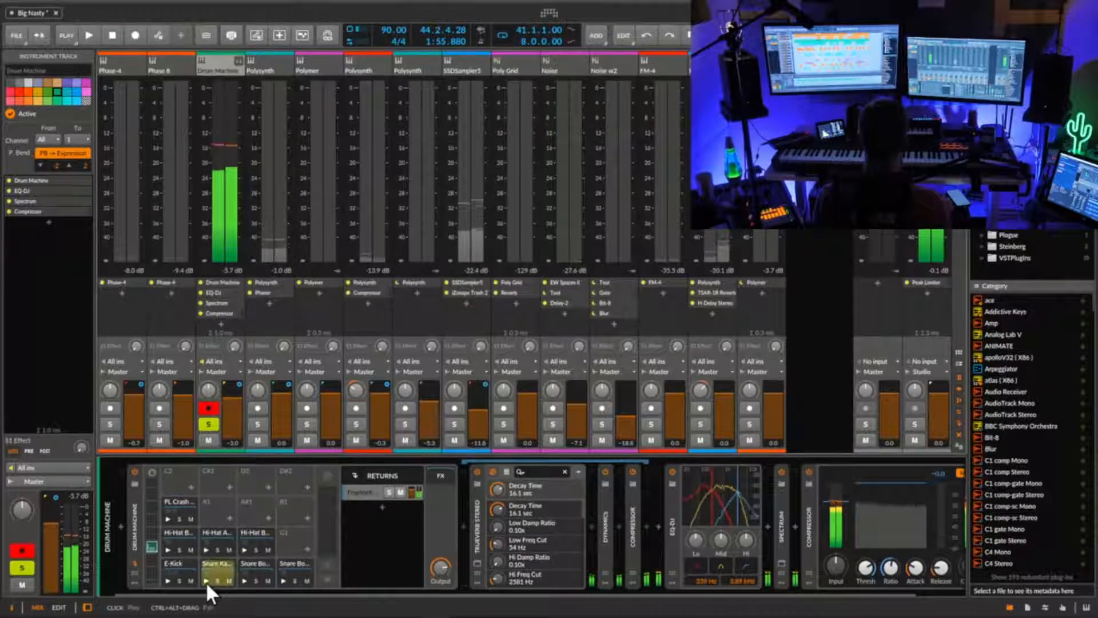
click(246, 580)
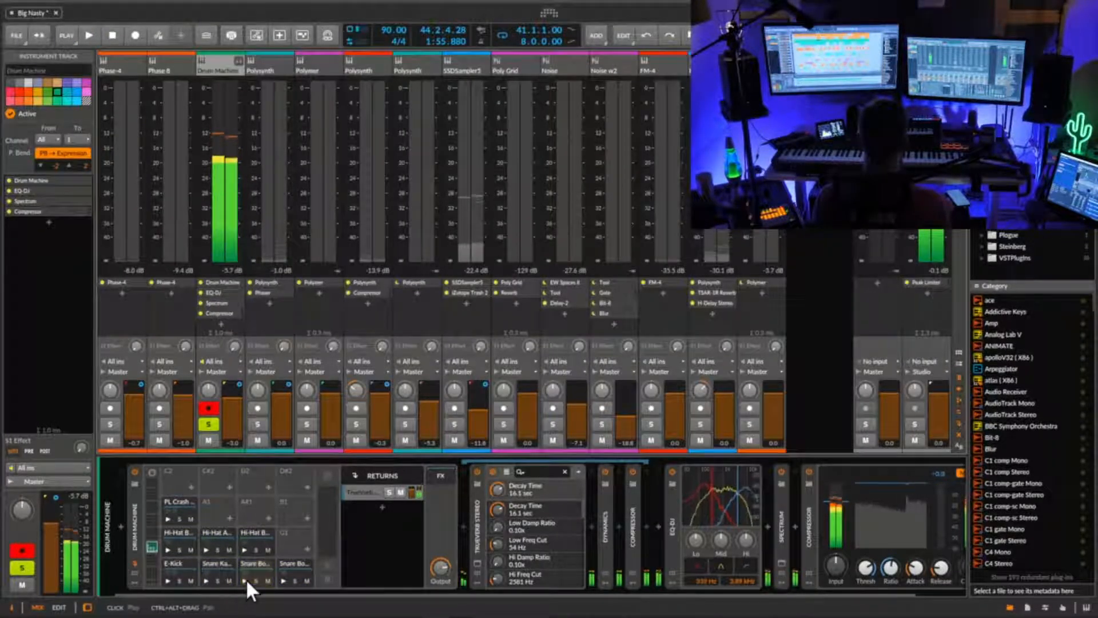
- Expand the Dynamics device in the TrueVerb return chain, nudge its high ratio while the loop plays, and collapse the device
click(366, 492)
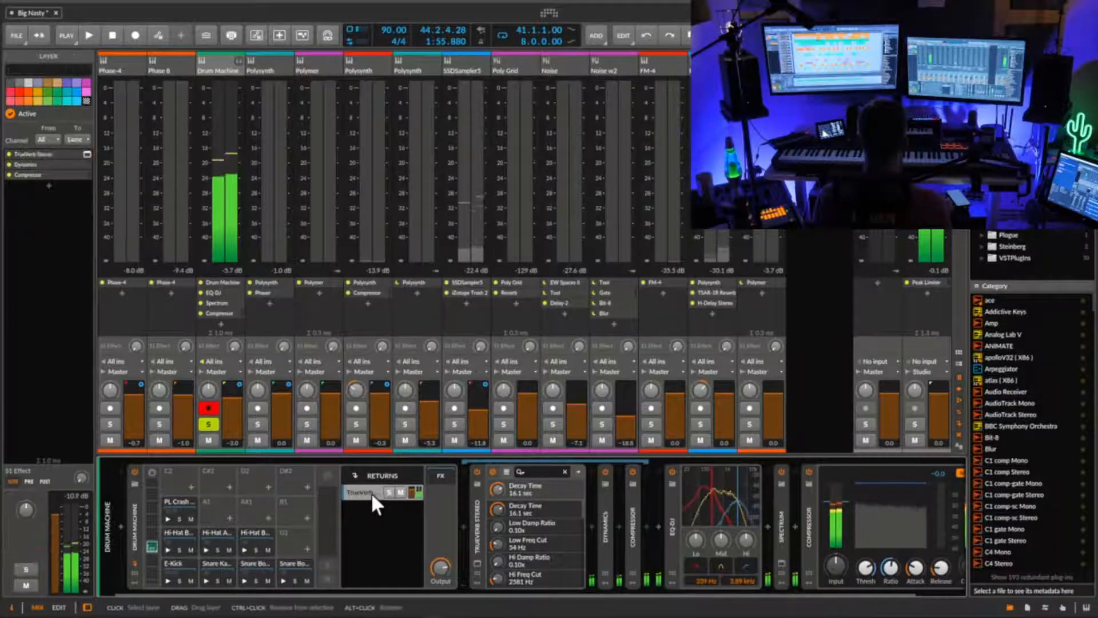
click(605, 529)
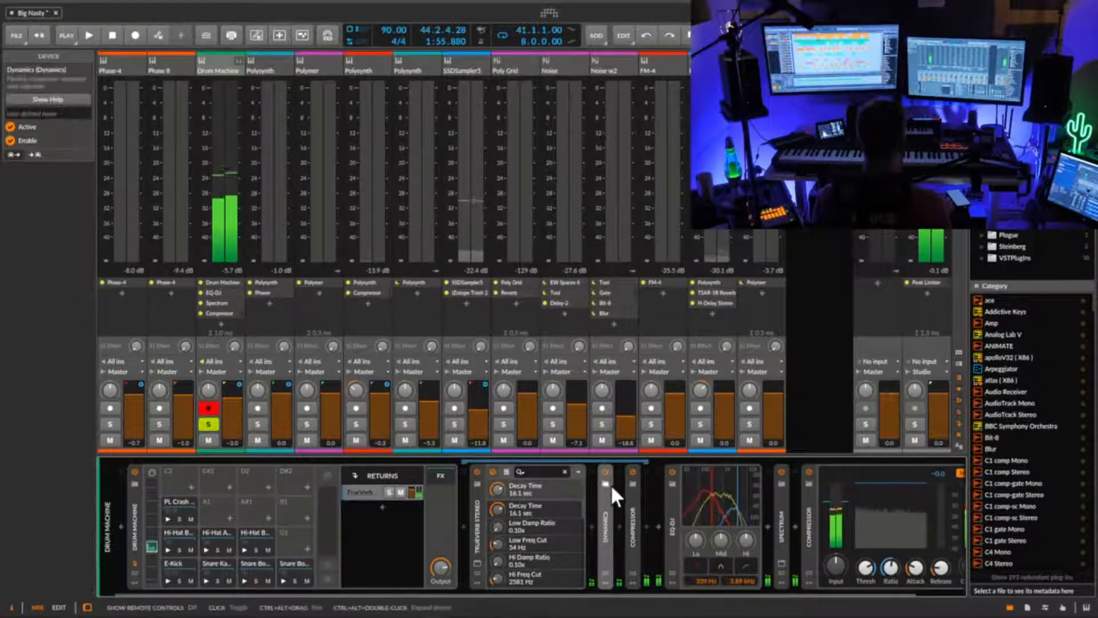
double_click(602, 516)
drag(668, 533, 672, 537)
key(space)
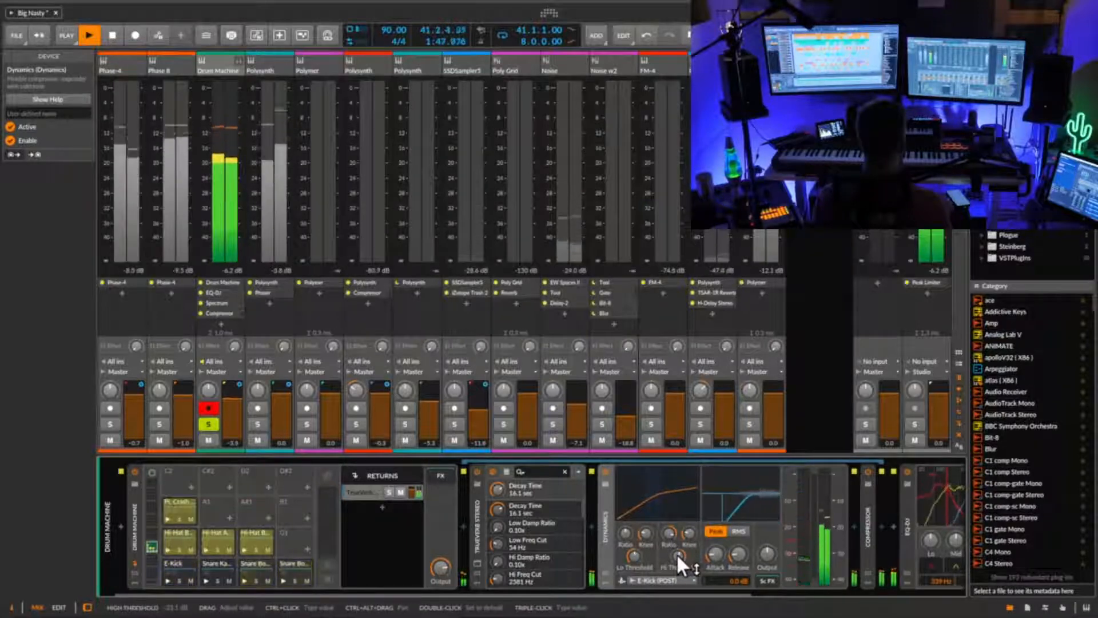
double_click(607, 534)
- Examine the Compressor in the TrueVerb return chain, collapse it, and select the TrueVerb device
double_click(630, 530)
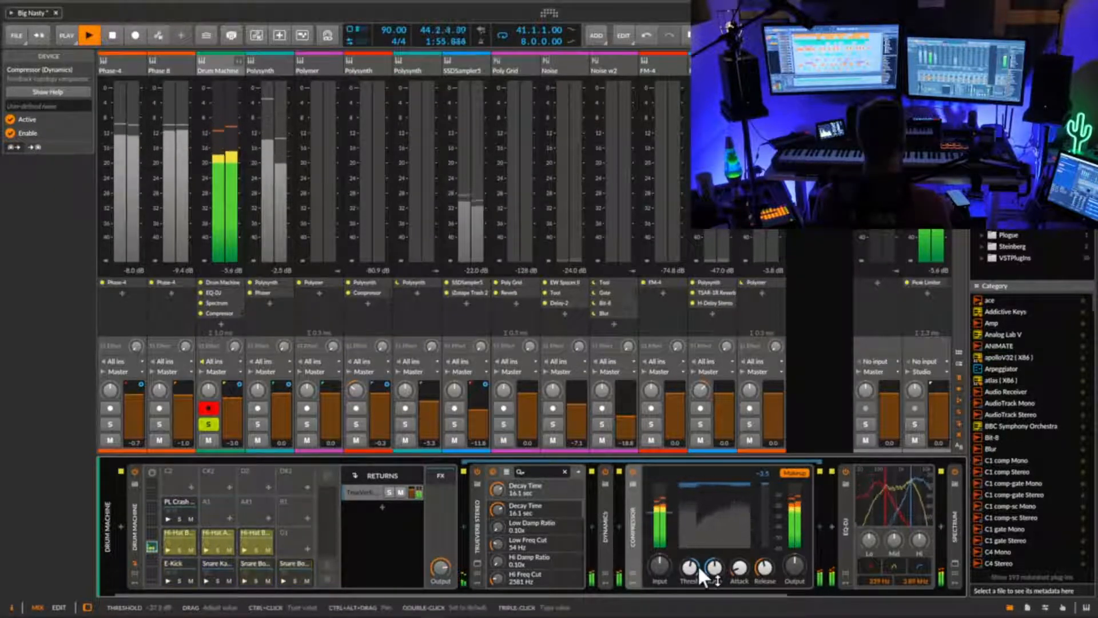
double_click(630, 525)
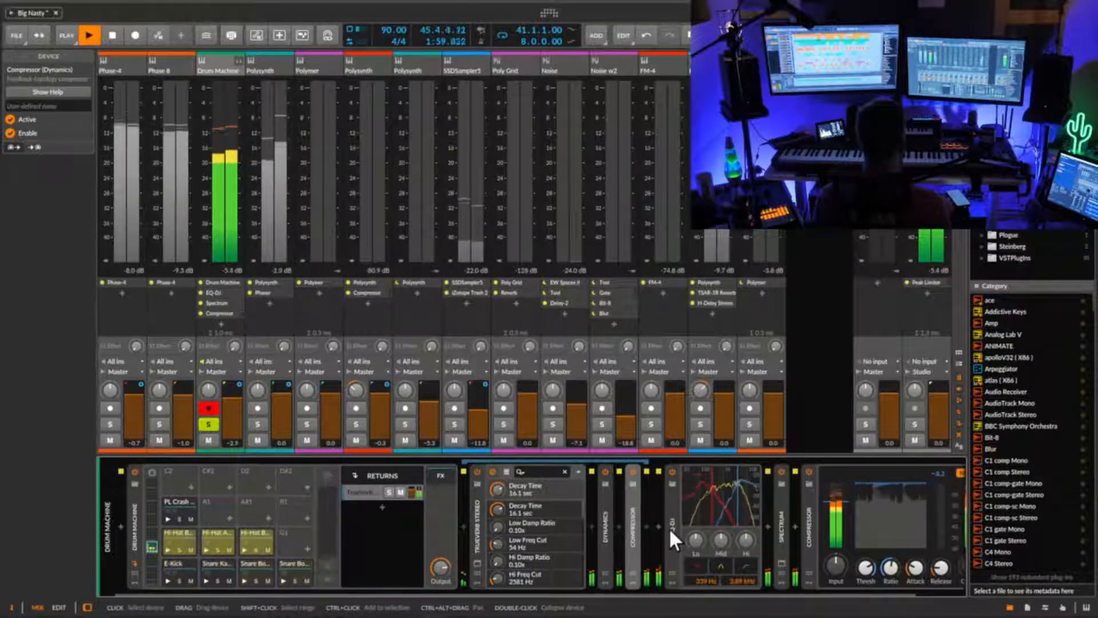
double_click(478, 531)
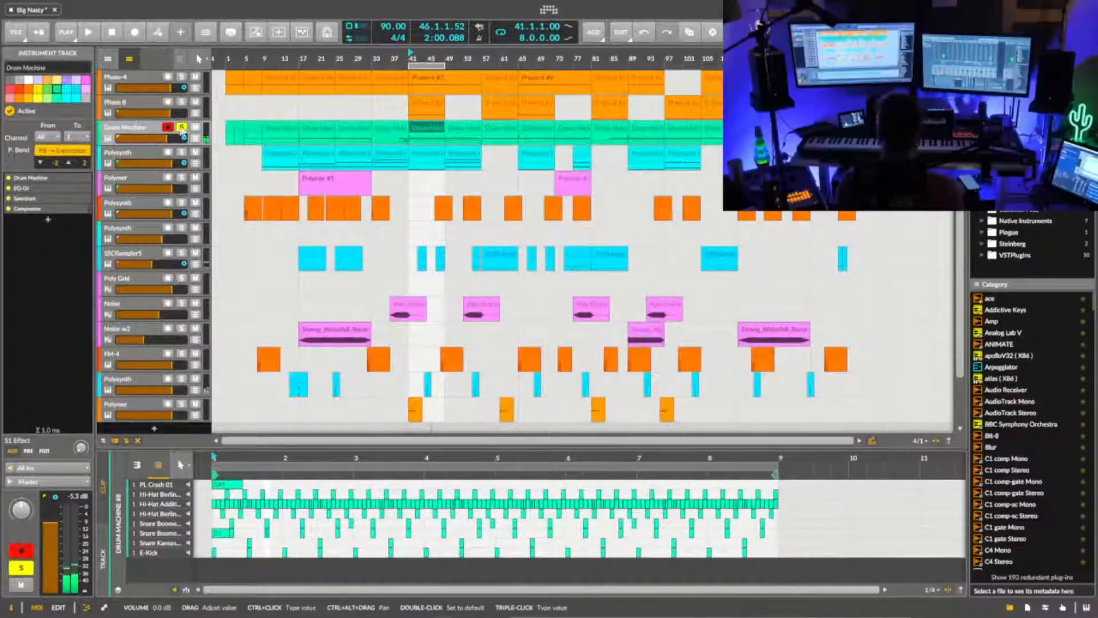
- Unsolo the Drum Machine, play the loop in the full mix, and save the project
click(182, 127)
key(space)
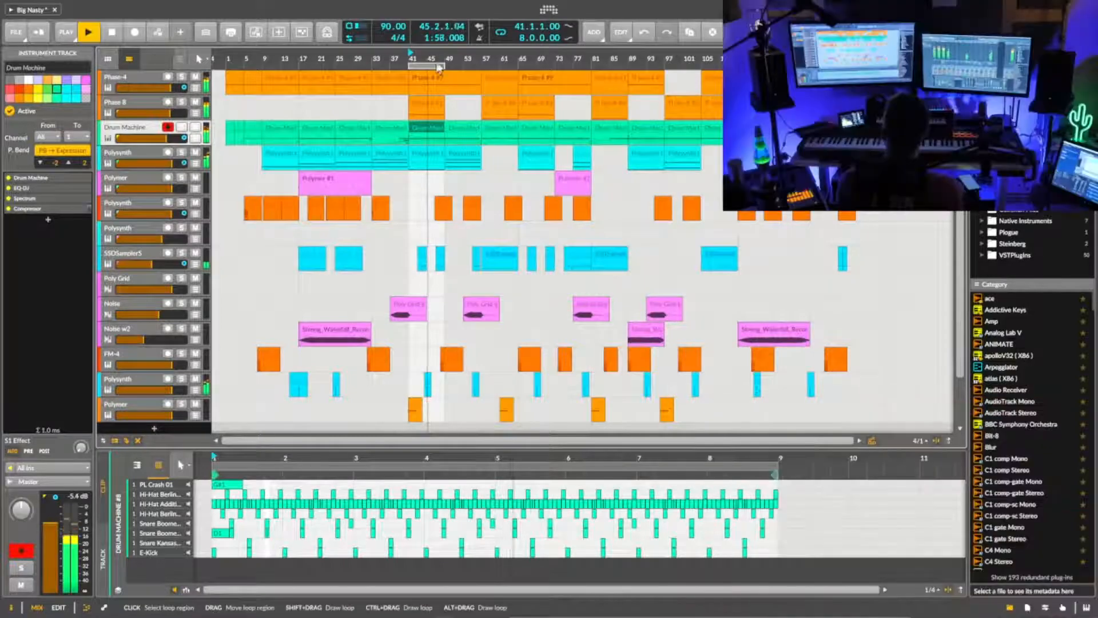
click(17, 34)
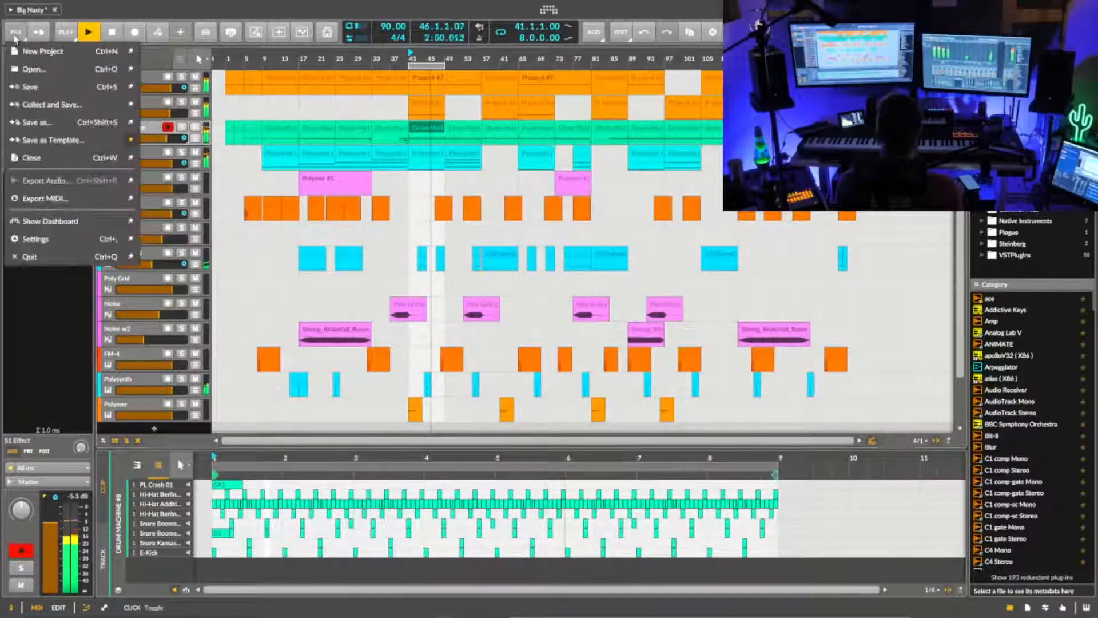
click(45, 90)
- Play from bar 33 with Phase-4 and the Drum Machine soloed, and inspect the automation lanes of Phase-4
key(space)
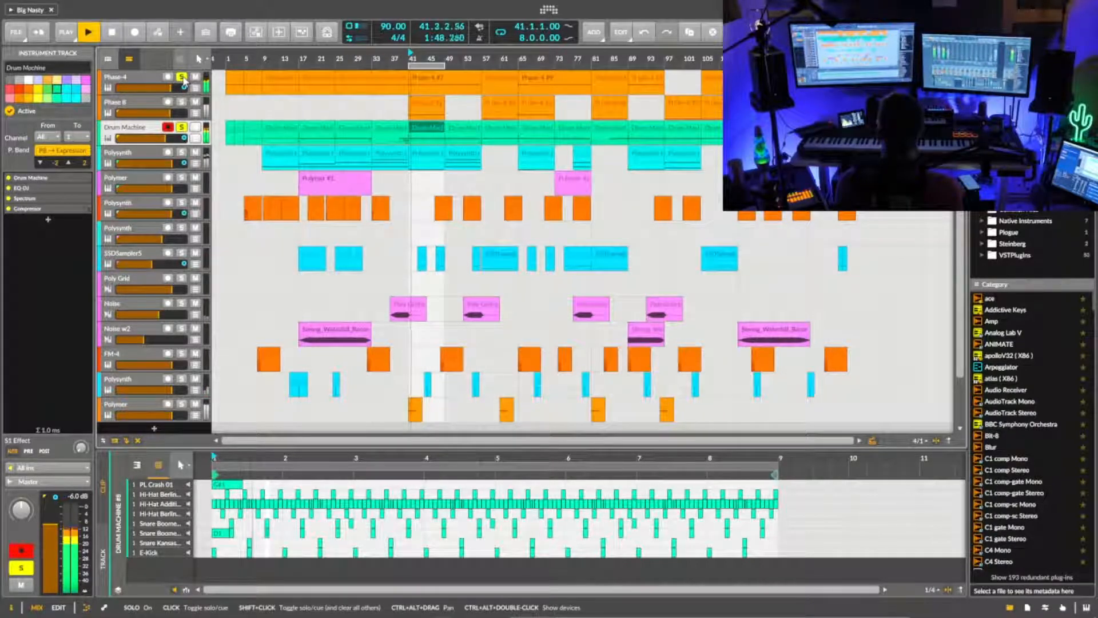
click(370, 59)
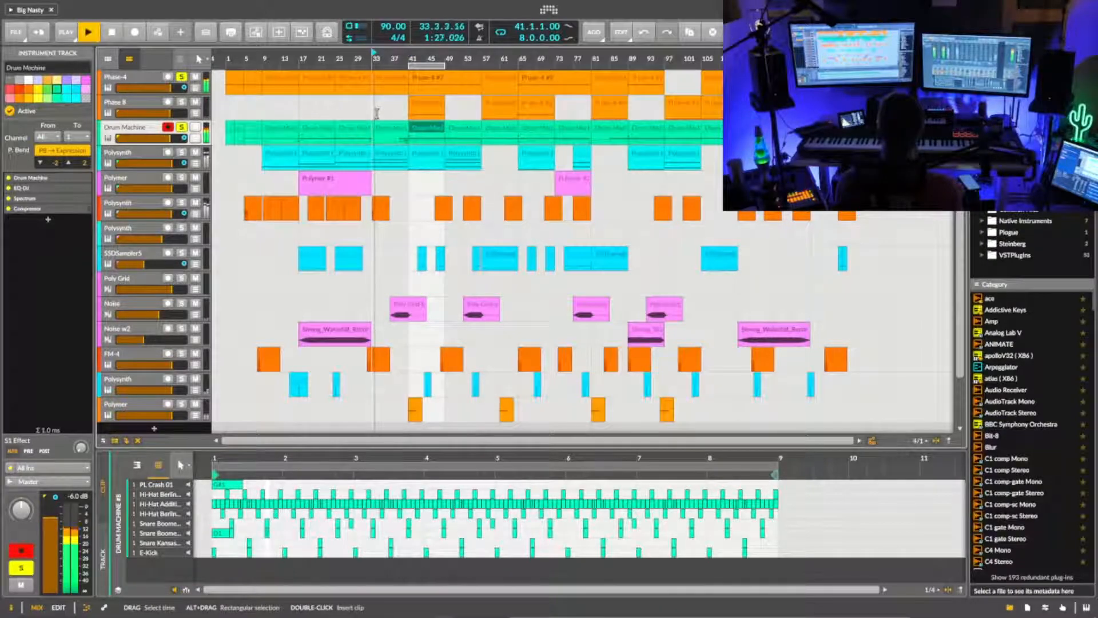
click(196, 89)
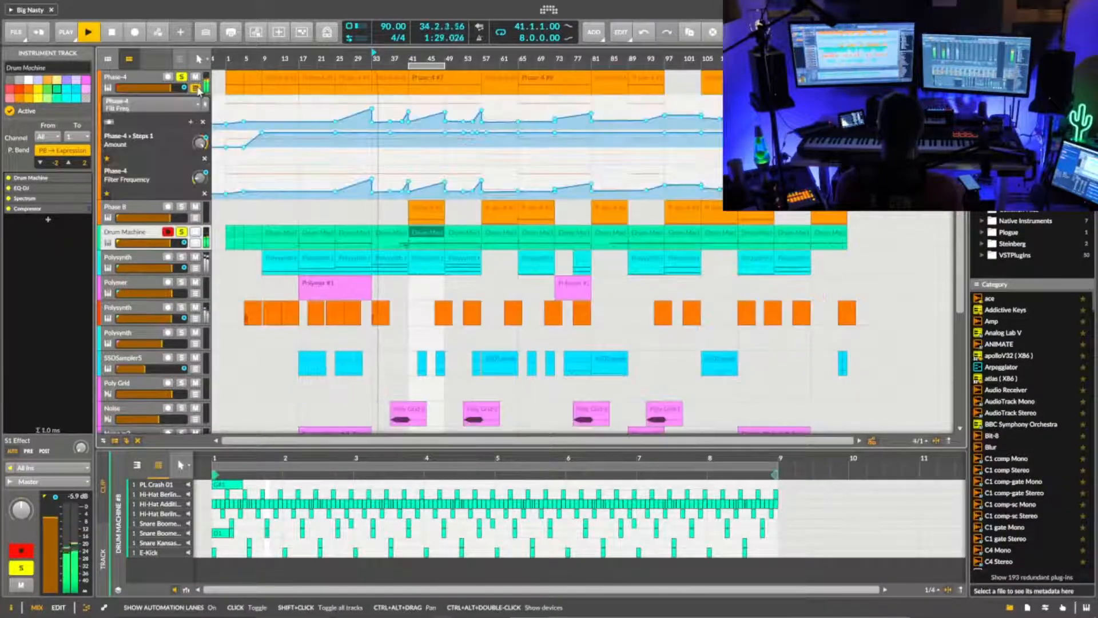
click(196, 88)
- Select the Phase-4 track and repeatedly audition the passage from bar 33 alongside the drums
click(143, 82)
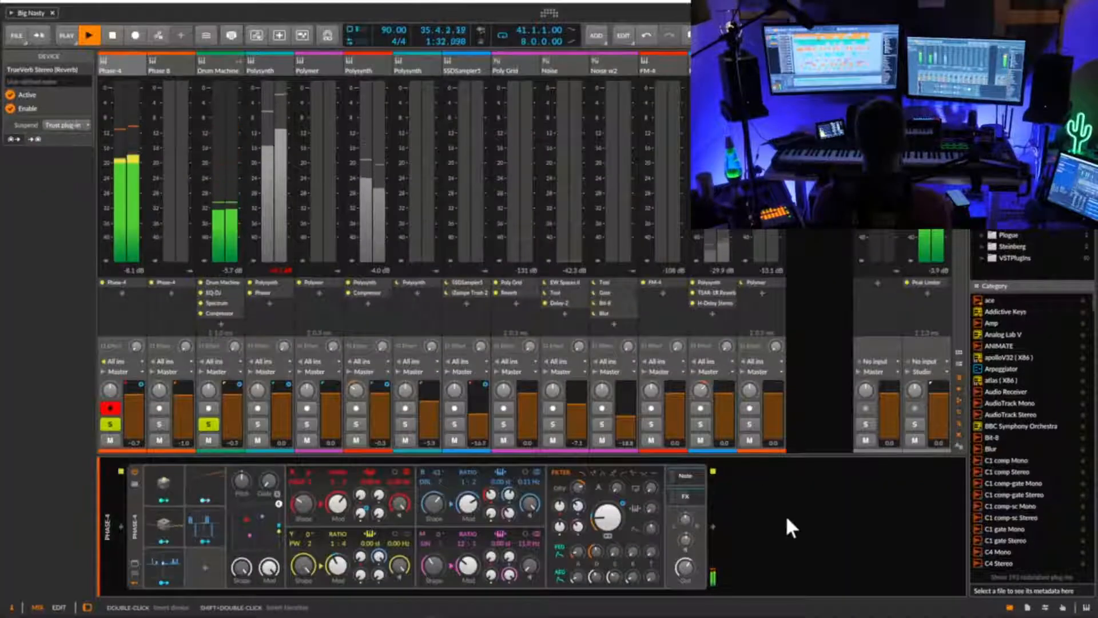
key(space)
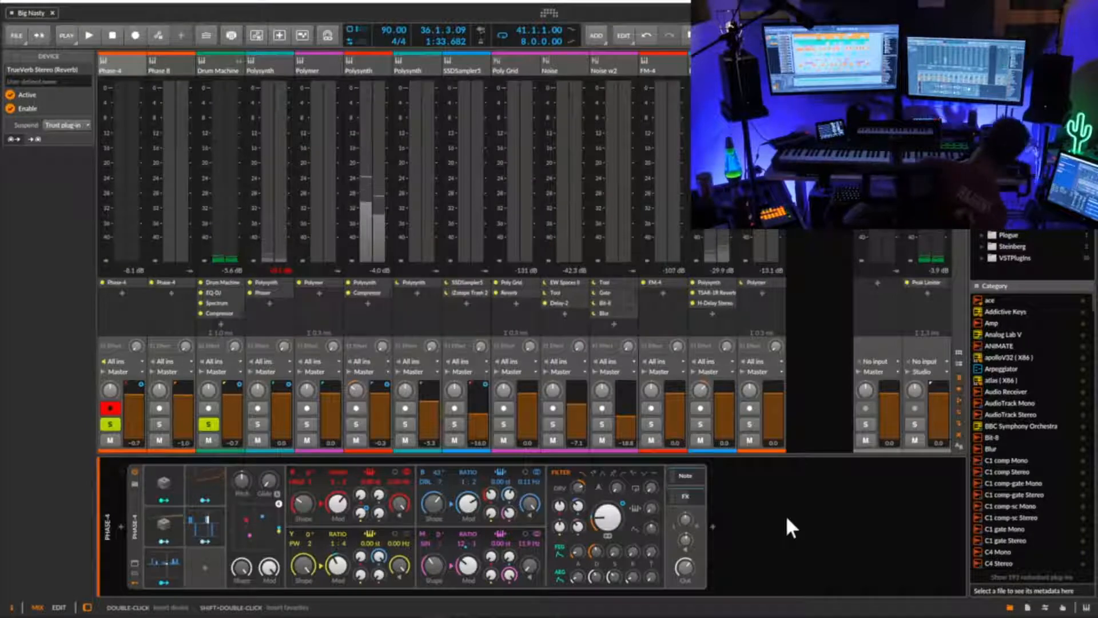
key(space)
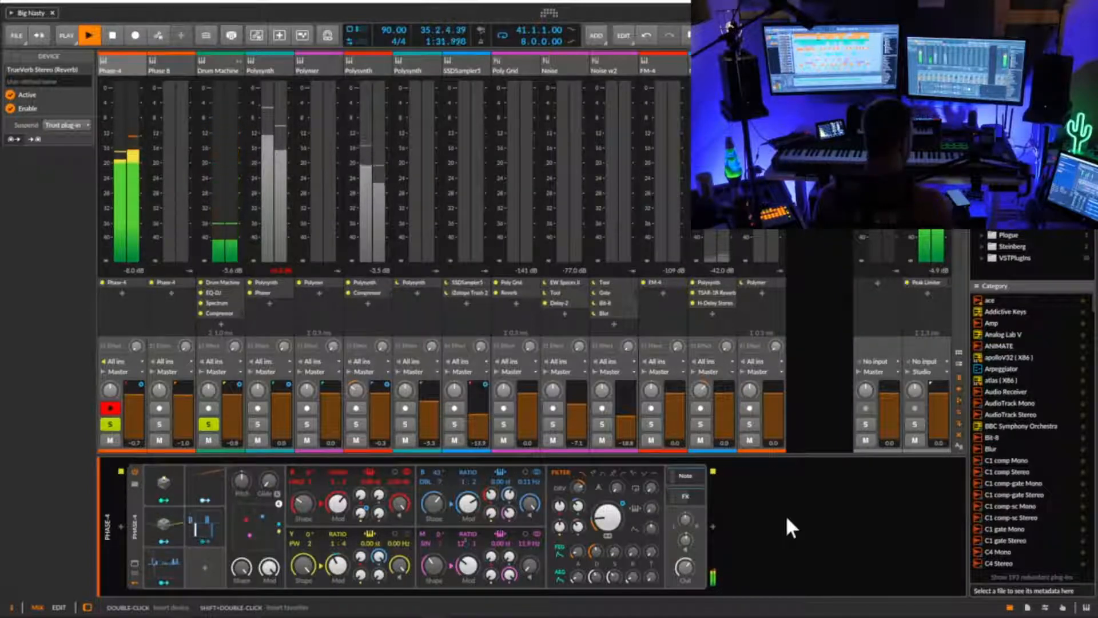
key(space)
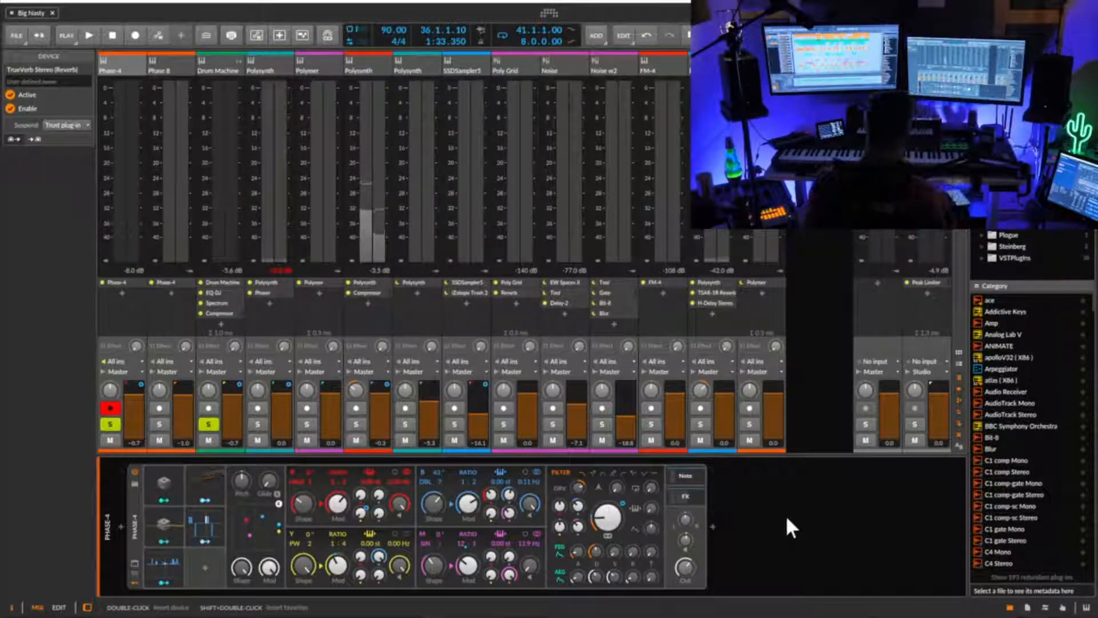
key(space)
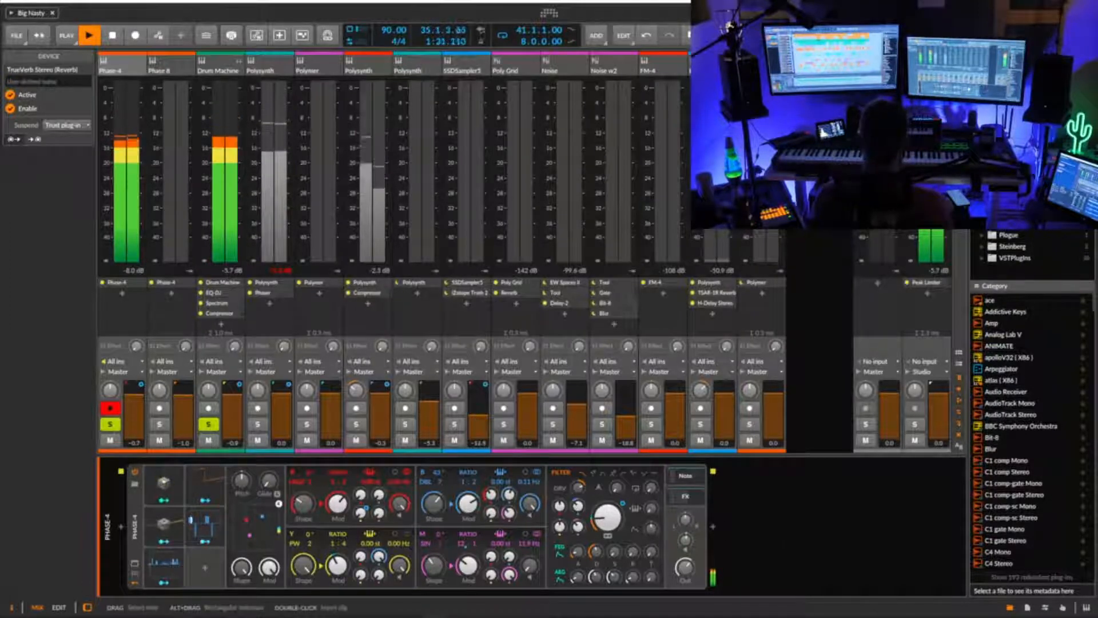
key(alt+1)
drag(400, 59, 380, 60)
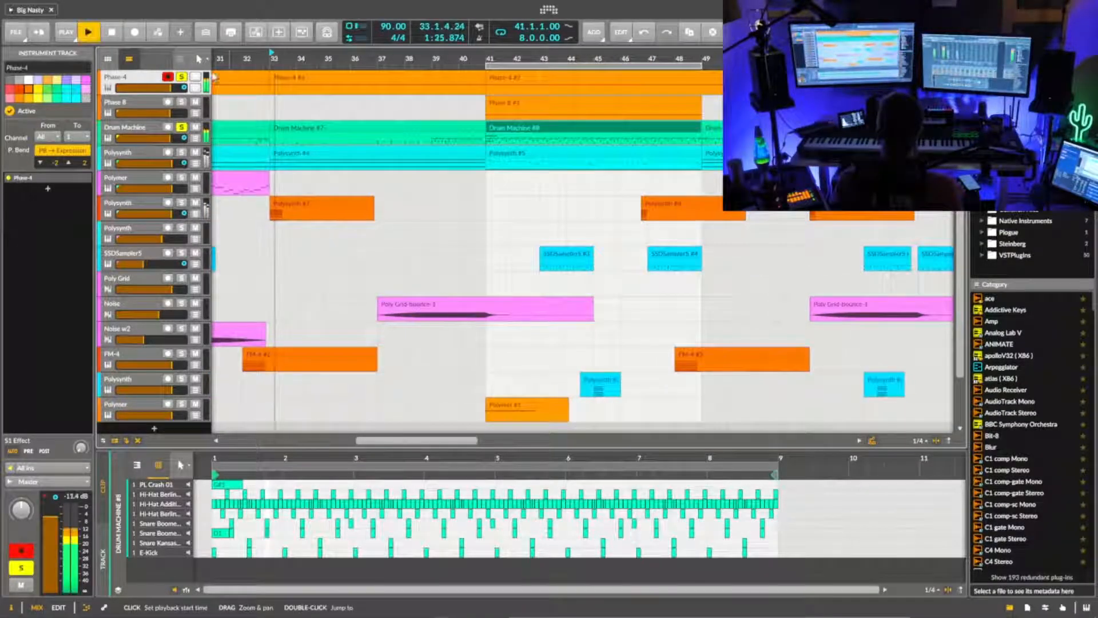
- Open the FX chain of the Phase-4 instrument and expand its Dynamics device while auditioning the passage from bar 33
key(alt+2)
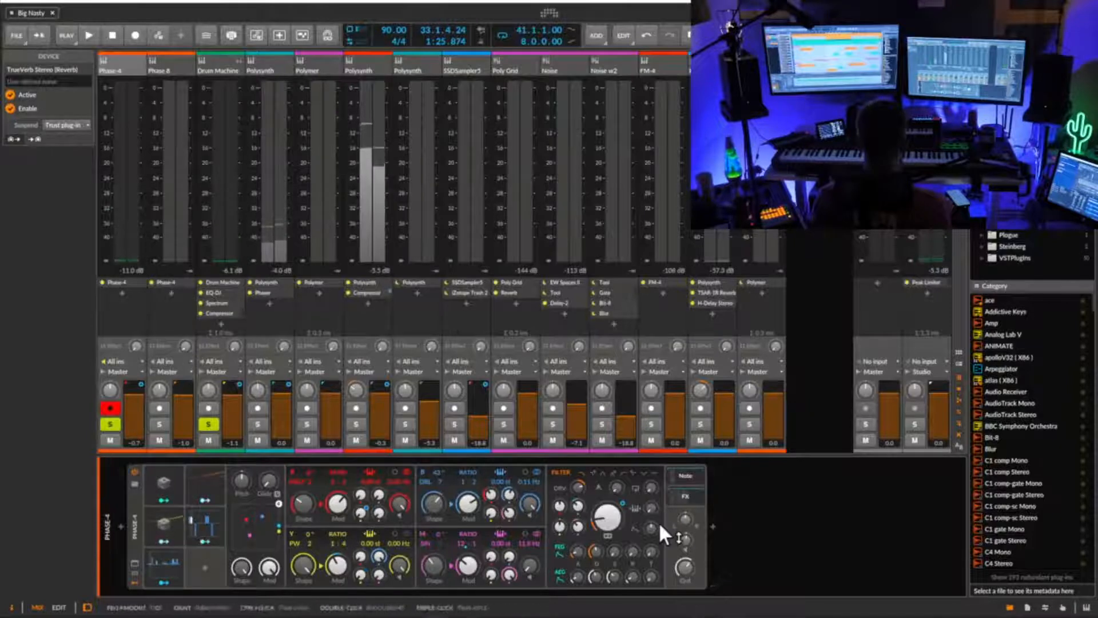
click(682, 497)
drag(678, 588, 882, 583)
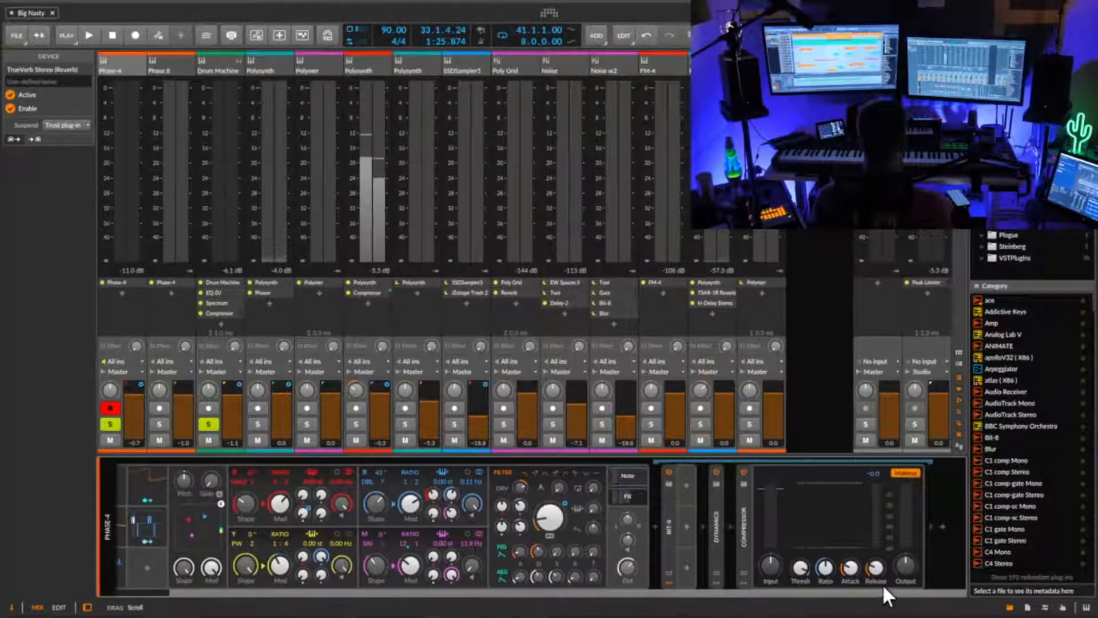
key(space)
double_click(716, 523)
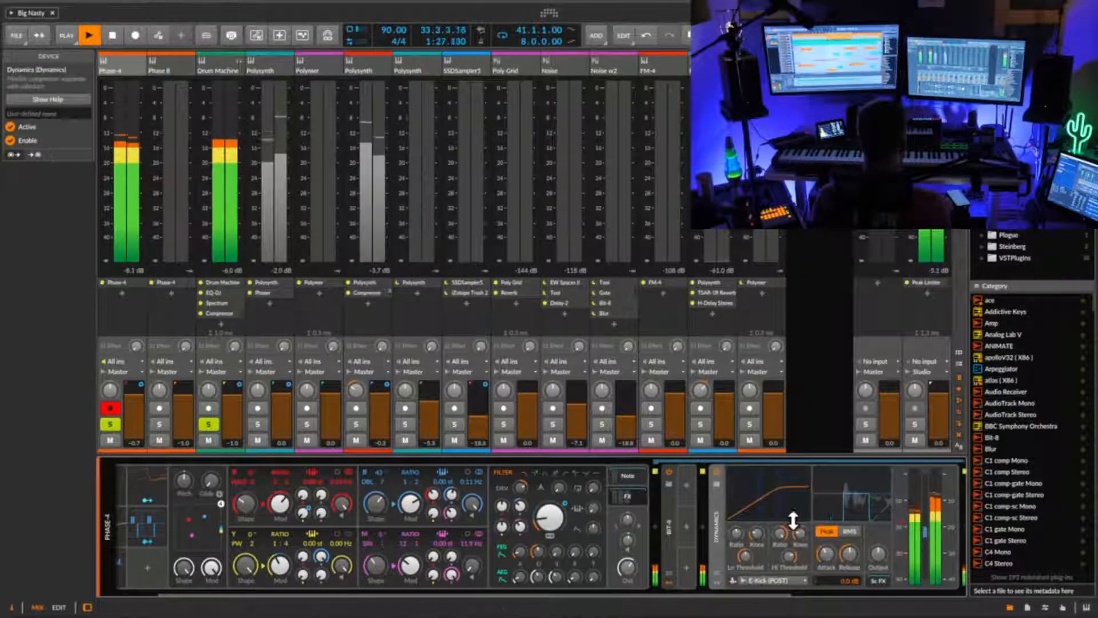
key(space)
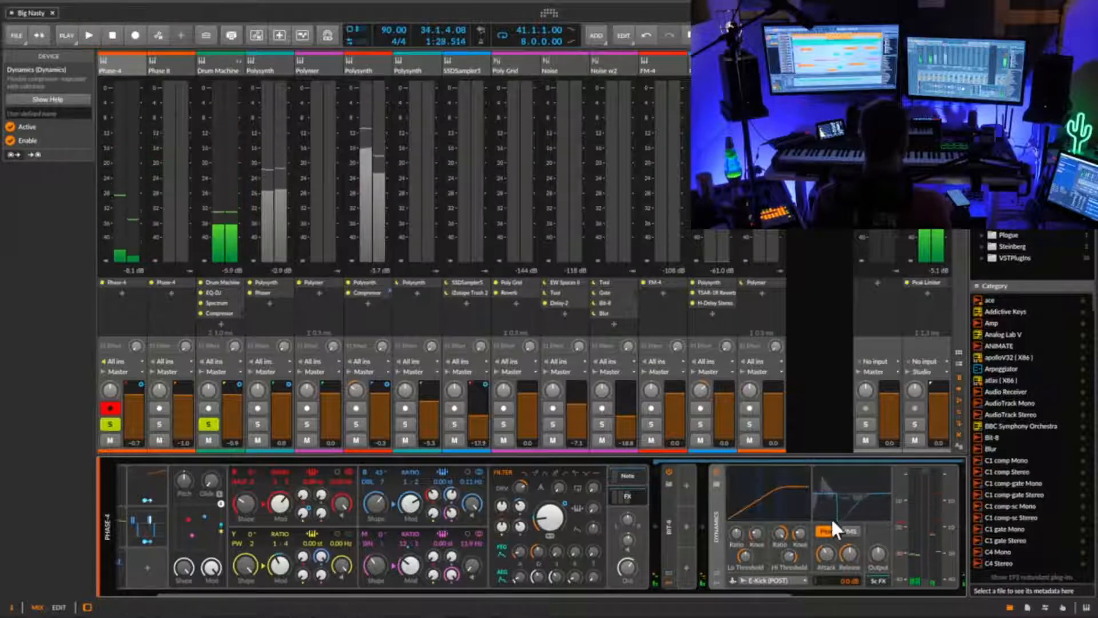
- Adjust the high ratio of Phase-4's Dynamics device and set its high threshold to about -14.0 dB
drag(785, 535, 784, 520)
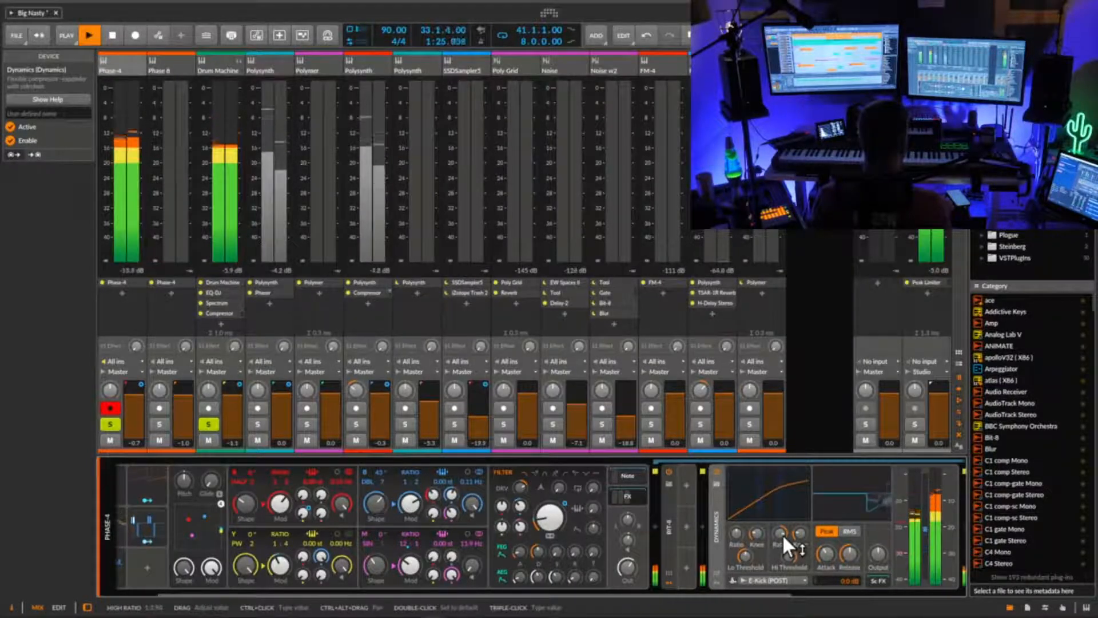
drag(789, 555, 789, 572)
drag(780, 533, 780, 517)
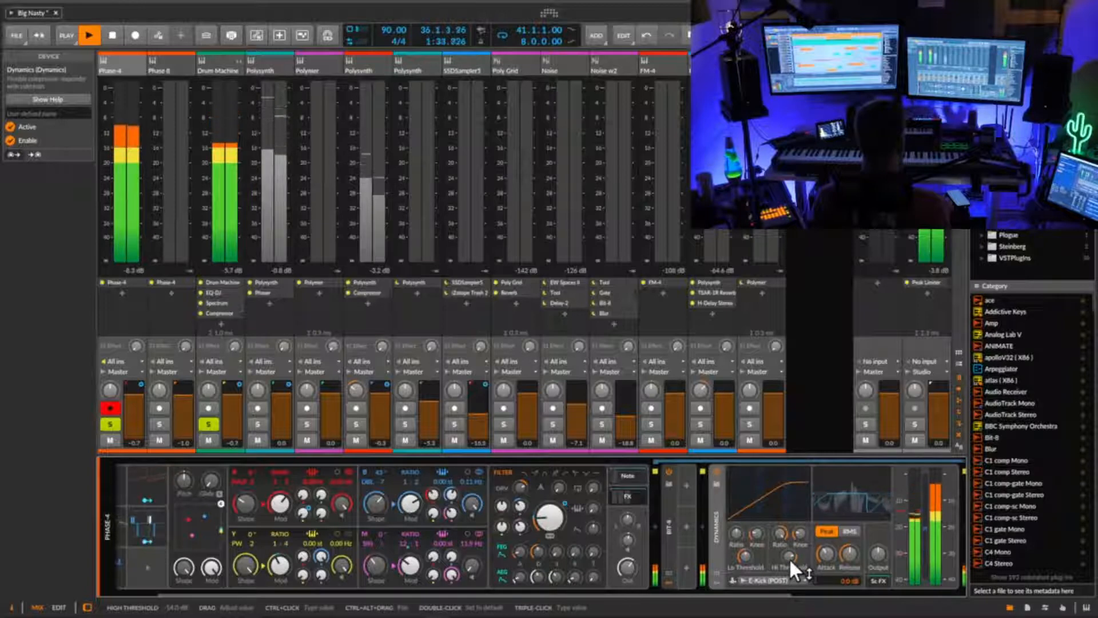
- Collapse Phase-4's Dynamics device and set the Bit-8 device's gate threshold to about -36.6 dB while auditioning from bar 33
key(space)
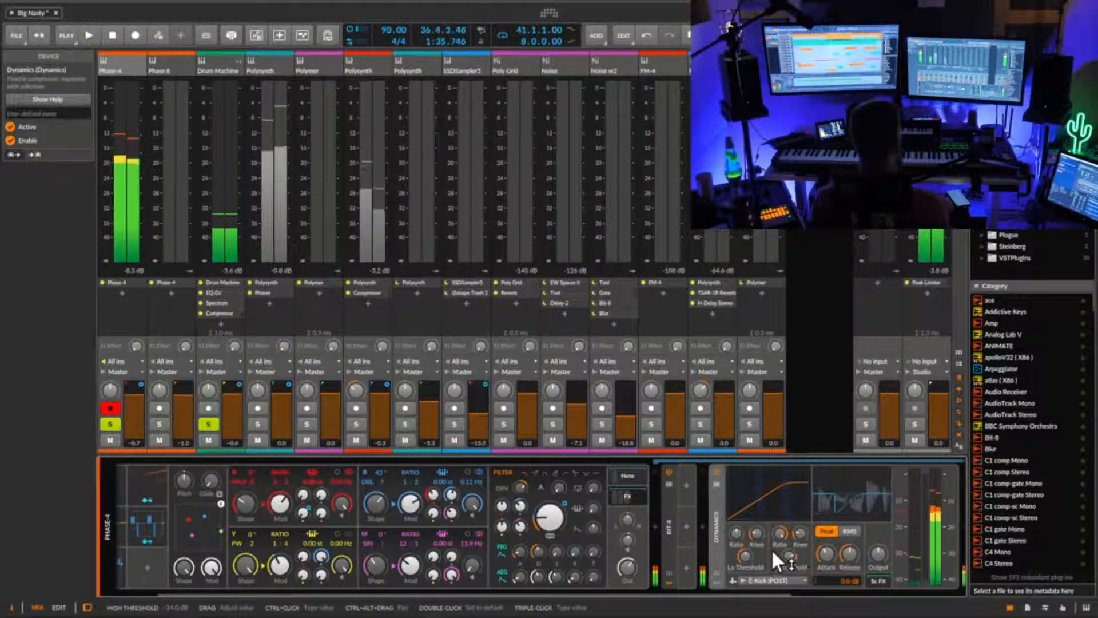
double_click(717, 526)
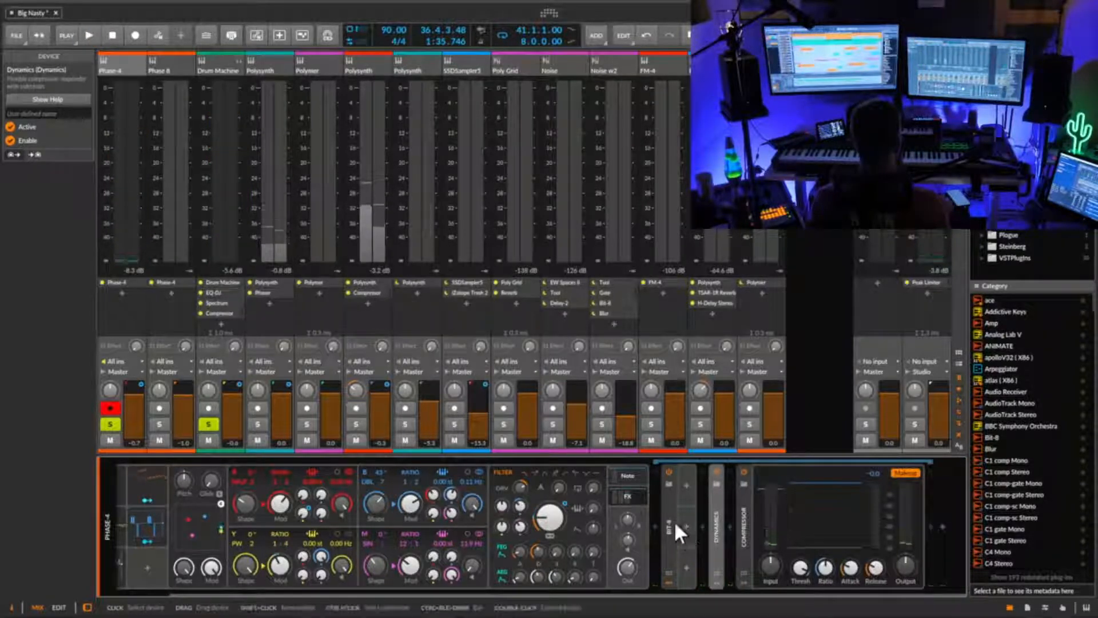
double_click(668, 532)
key(space)
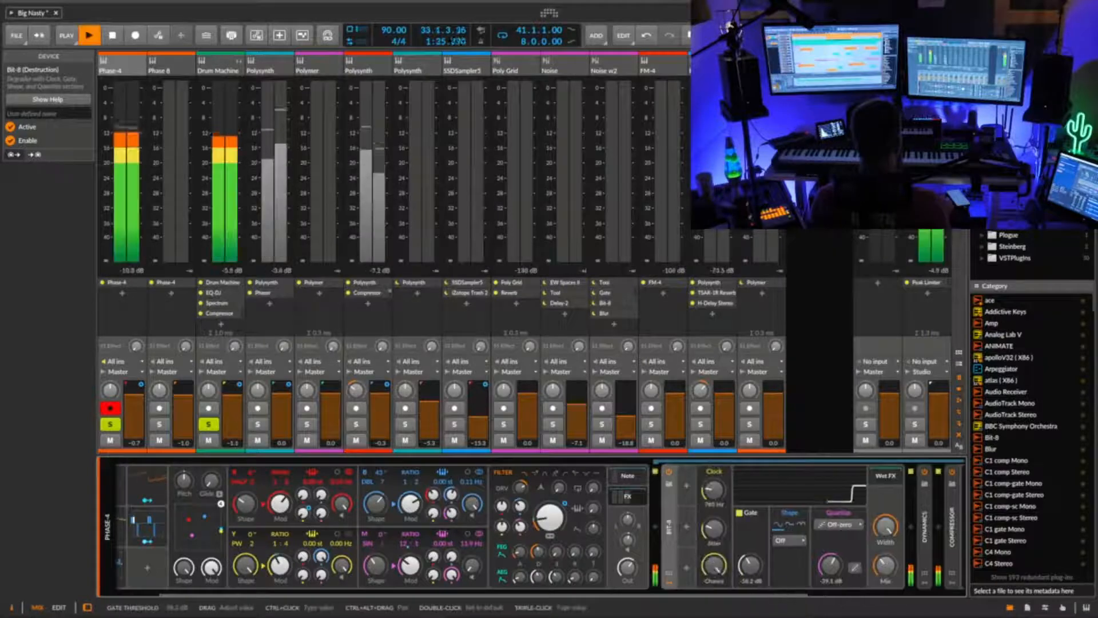
drag(750, 566, 750, 532)
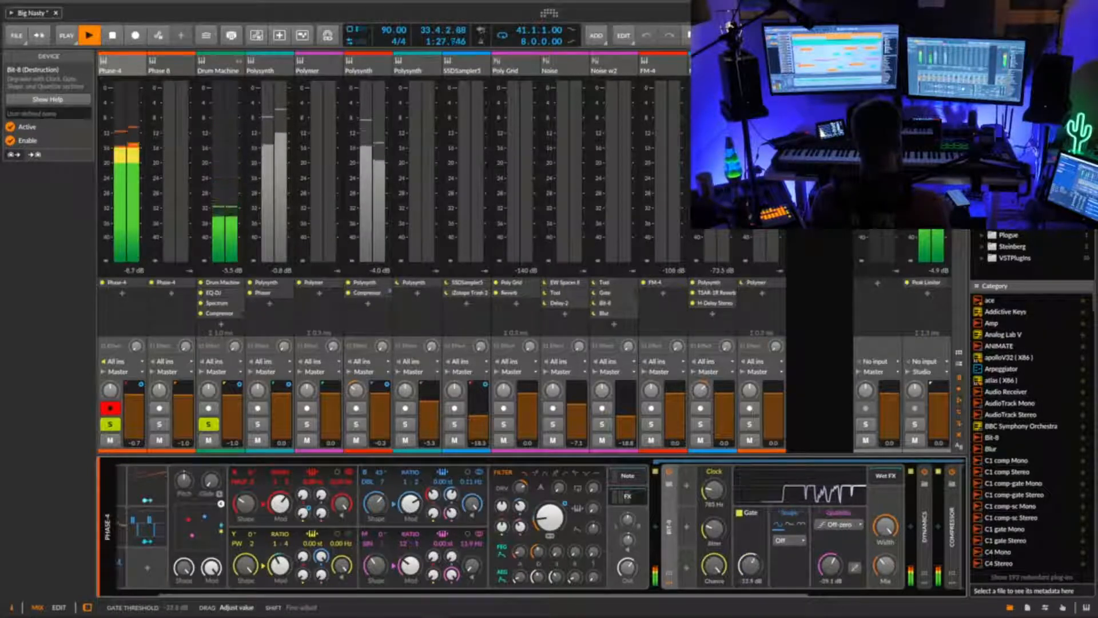
drag(749, 566, 749, 558)
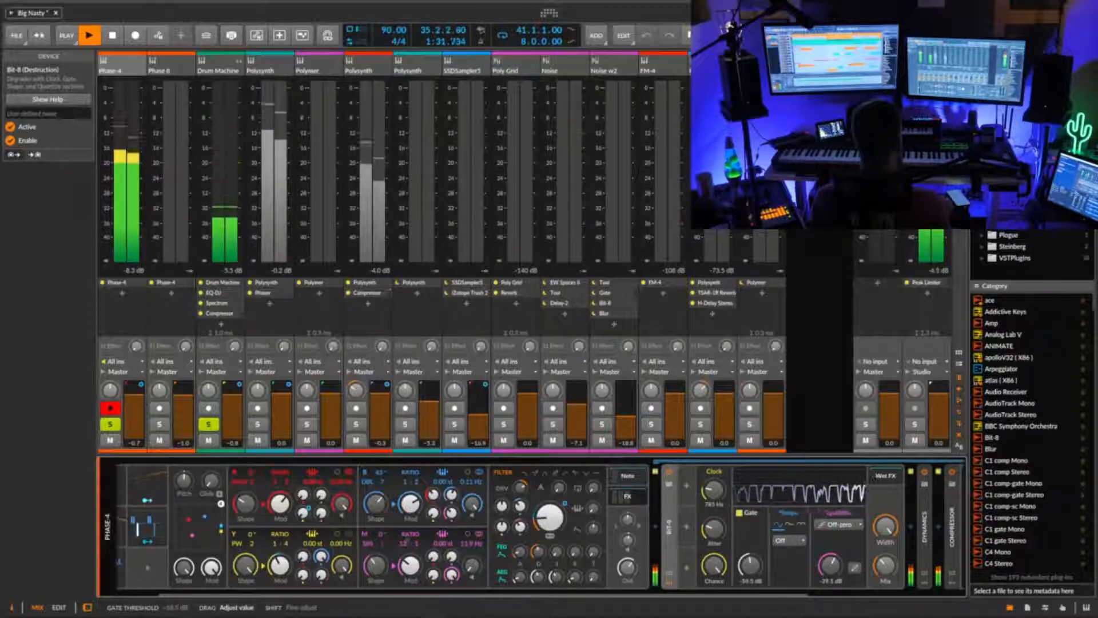
drag(750, 566, 750, 589)
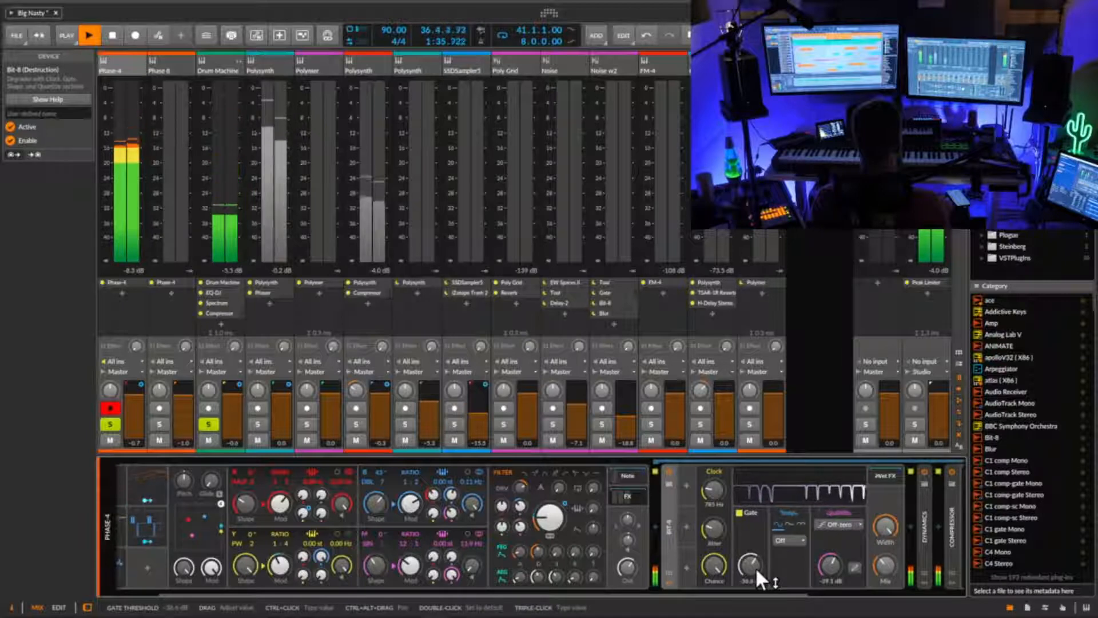
key(space)
double_click(674, 532)
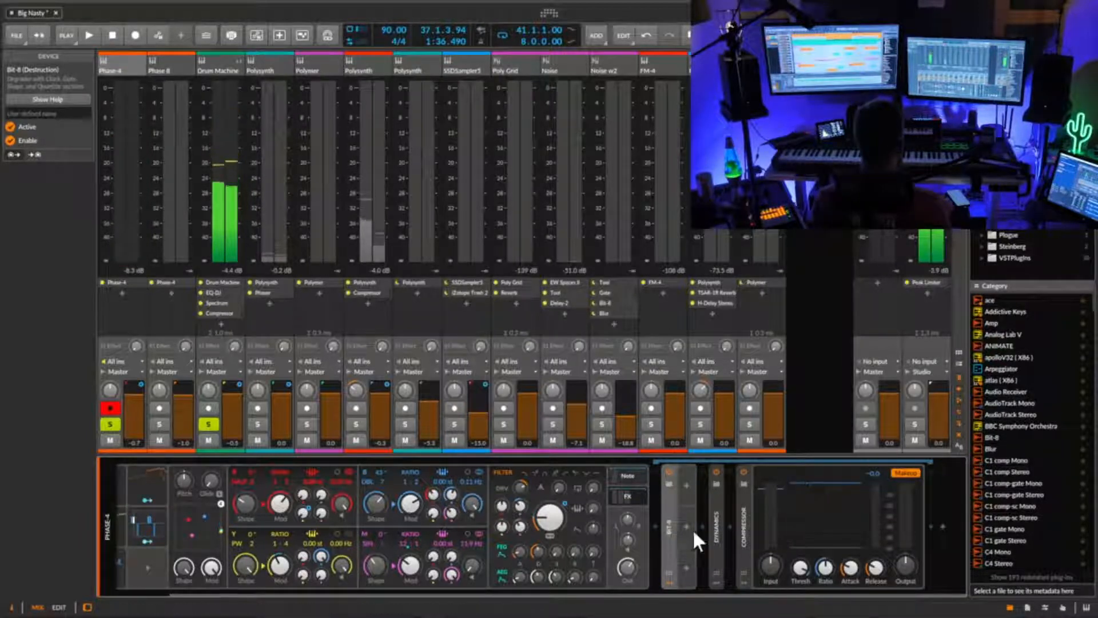
- Adjust the threshold of the Compressor in Phase-4's FX chain while auditioning the passage from bar 33
click(740, 533)
key(space)
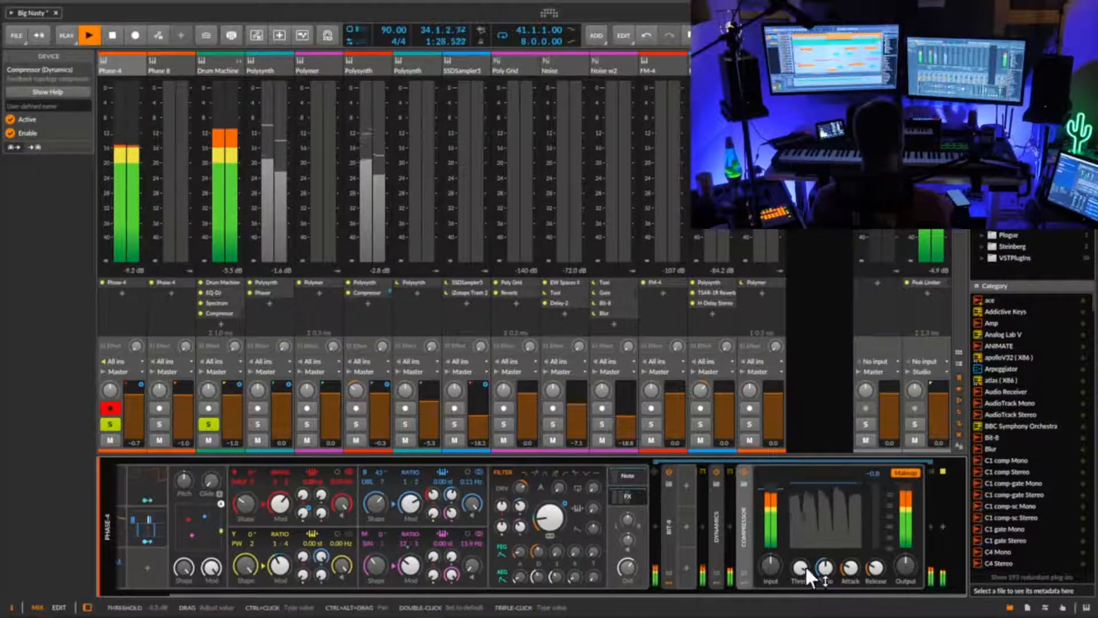
mouse_move(803, 567)
mouse_down()
mouse_move(804, 587)
mouse_move(804, 576)
mouse_up()
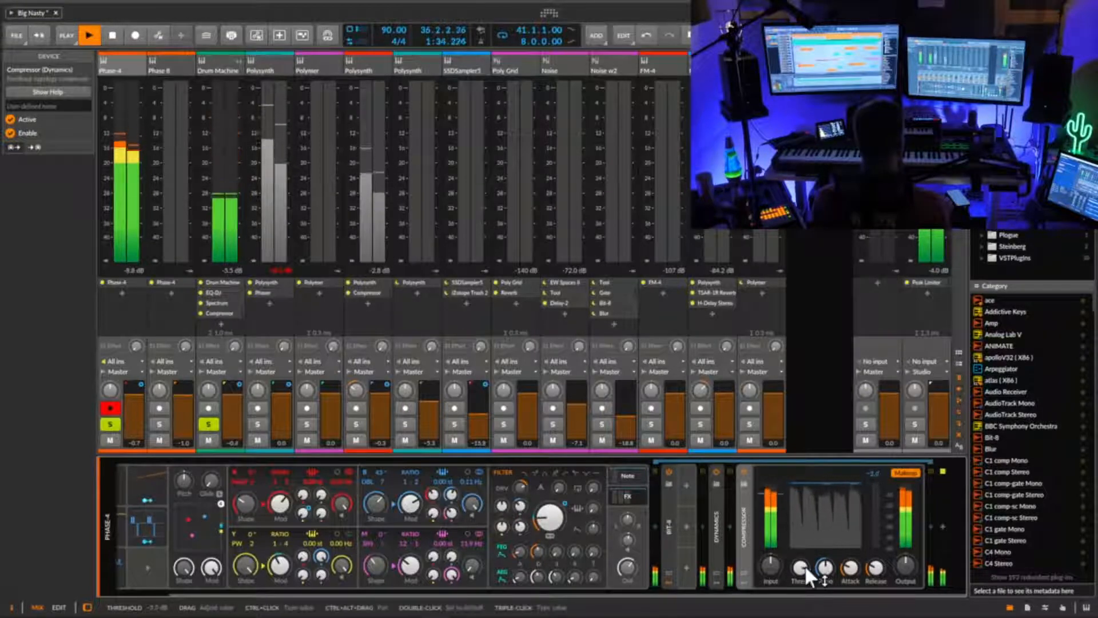
key(space)
- Try an EQ+ device between Dynamics and Compressor in Phase-4's FX chain, with a slight low-frequency bell boost
click(729, 526)
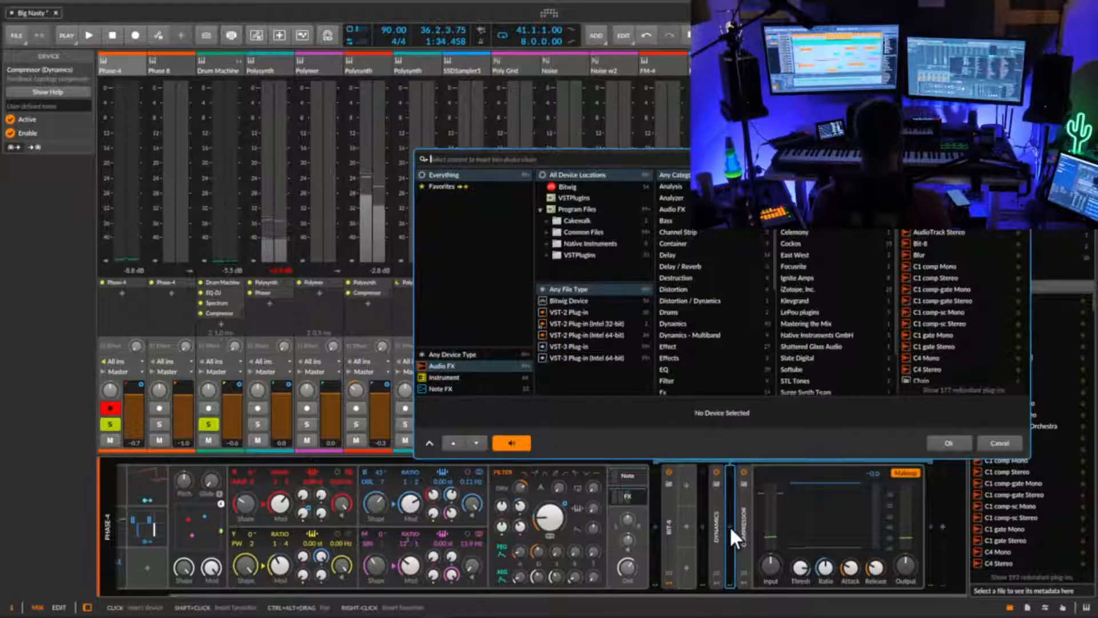
text(eq)
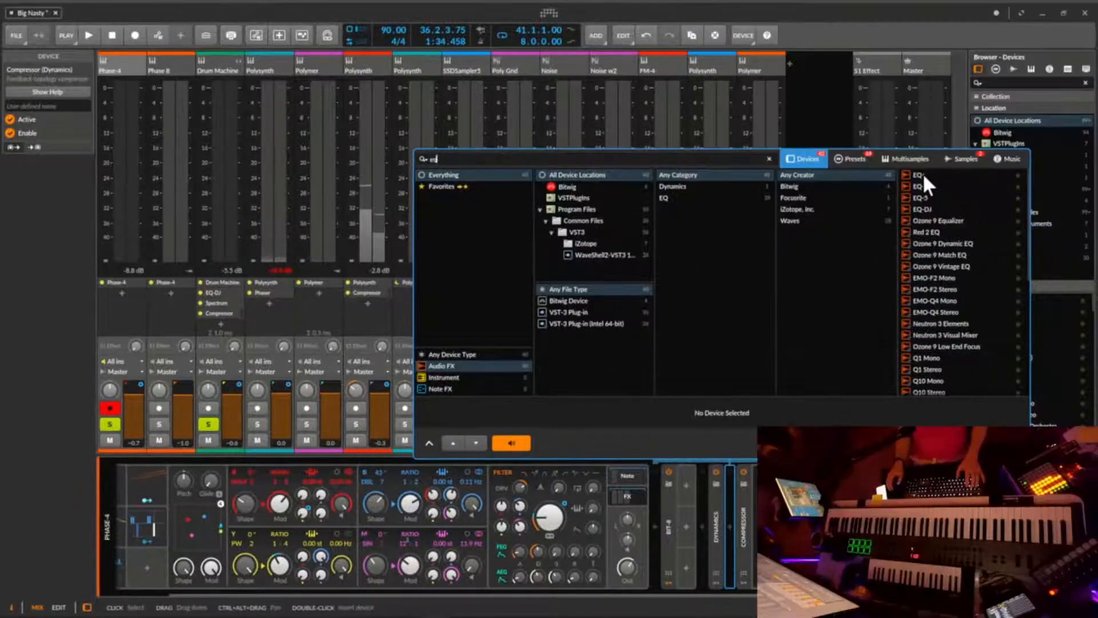
double_click(921, 172)
key(space)
mouse_move(805, 524)
mouse_down()
mouse_move(824, 494)
mouse_move(774, 492)
mouse_move(870, 489)
mouse_move(796, 516)
mouse_up()
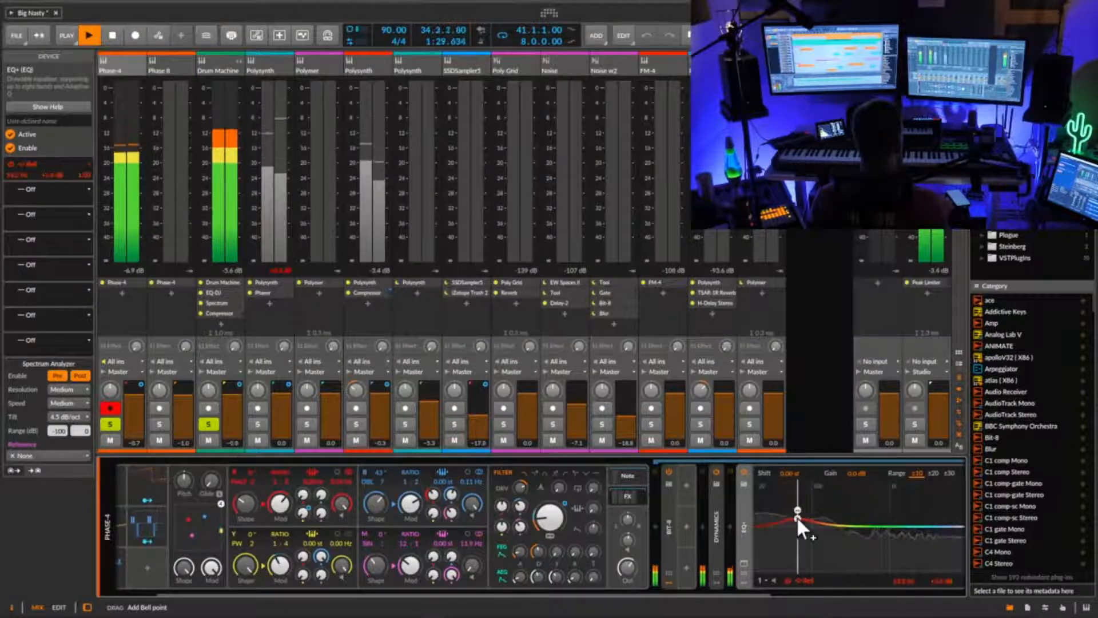
double_click(746, 527)
double_click(746, 527)
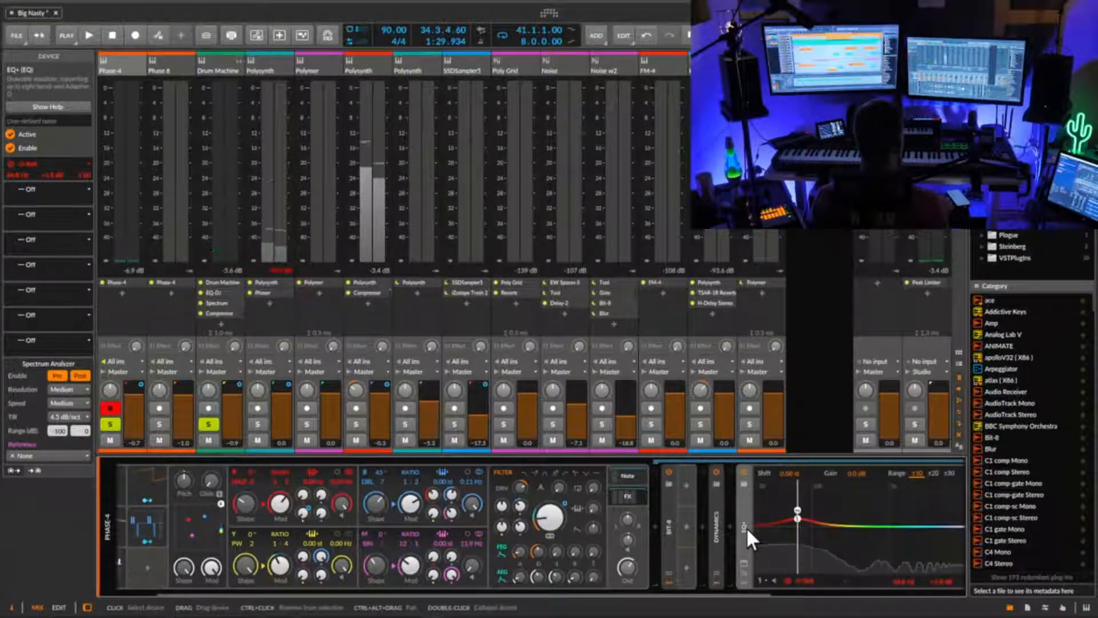
double_click(746, 527)
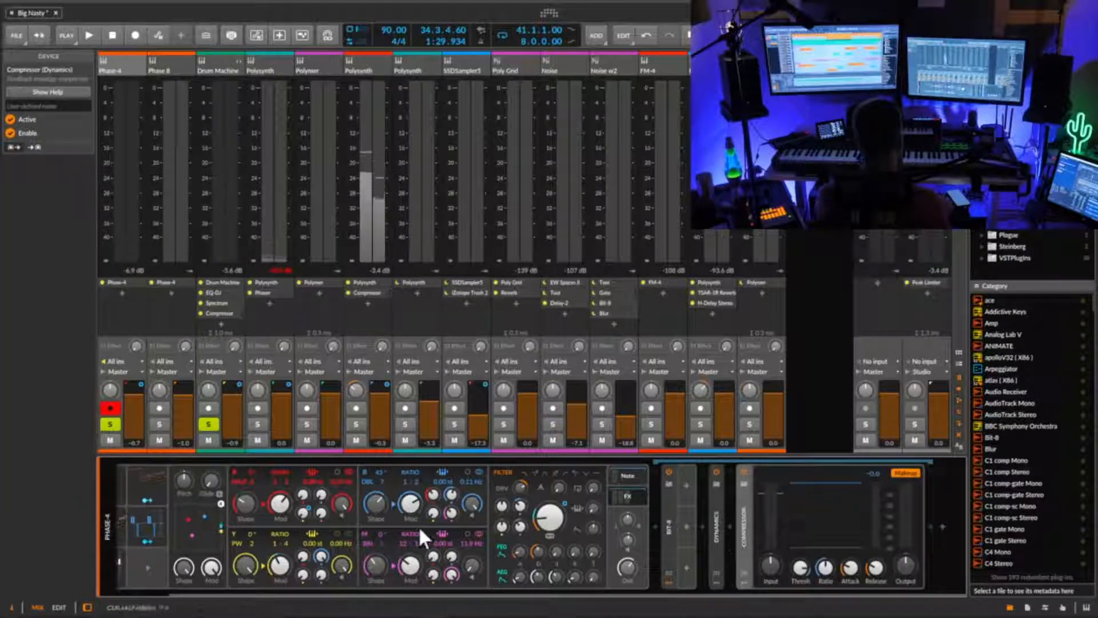
- Adjust the volume of Phase-4's M oscillator while auditioning the passage from bar 33 with the drums
key(space)
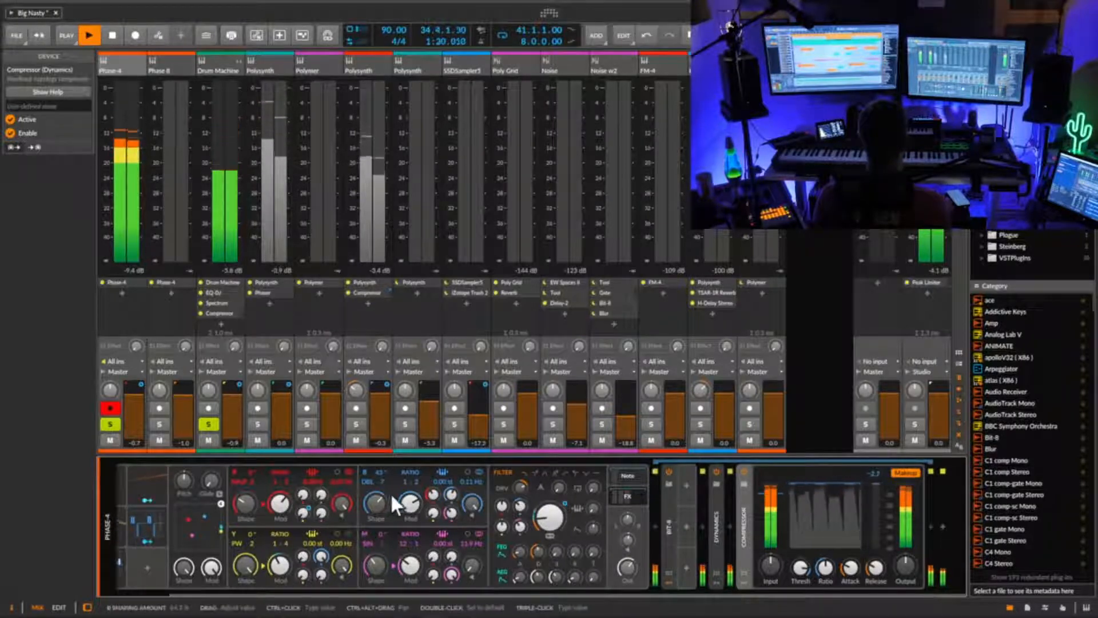
drag(472, 565, 472, 509)
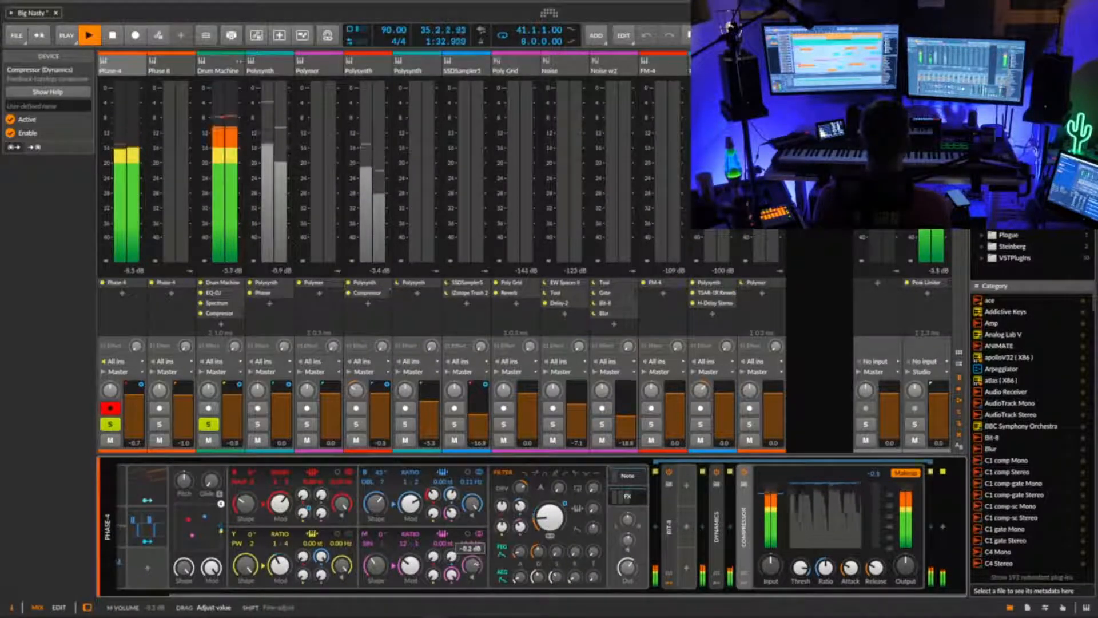
drag(472, 565, 475, 565)
key(space)
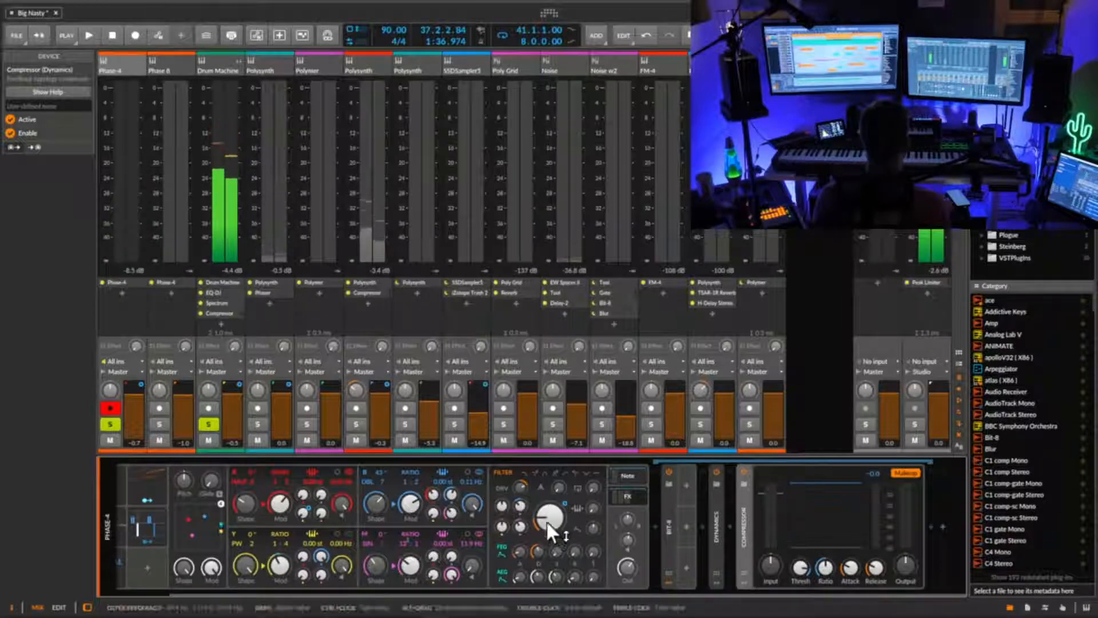
- Adjust the Y oscillator's filter modulation amount in Phase-4 while playing from bar 33
key(space)
drag(518, 526, 519, 520)
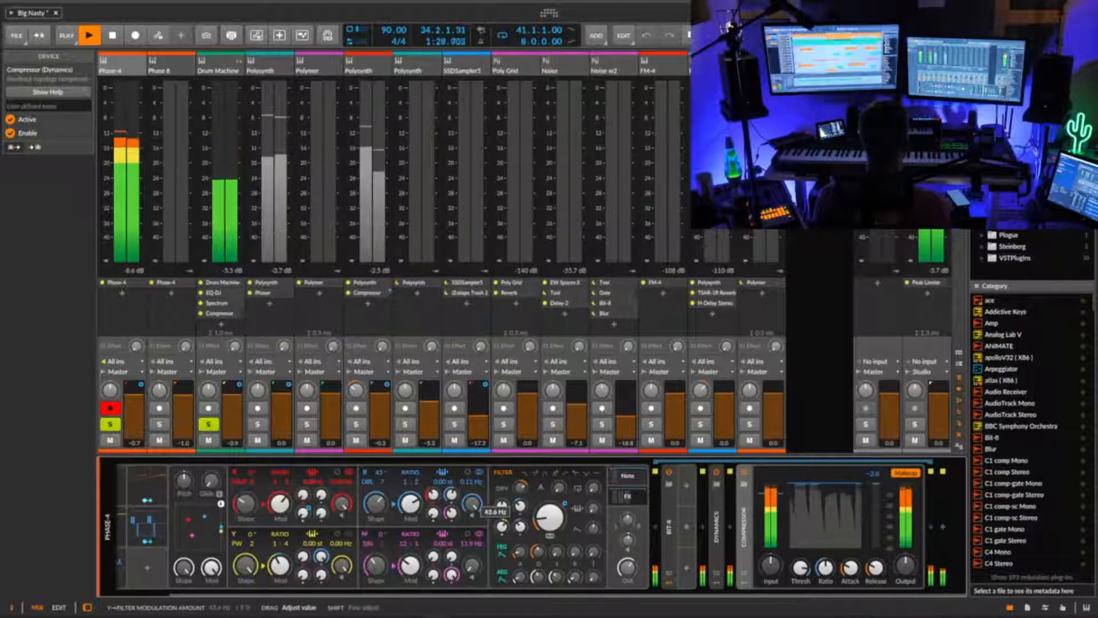
drag(518, 519, 500, 524)
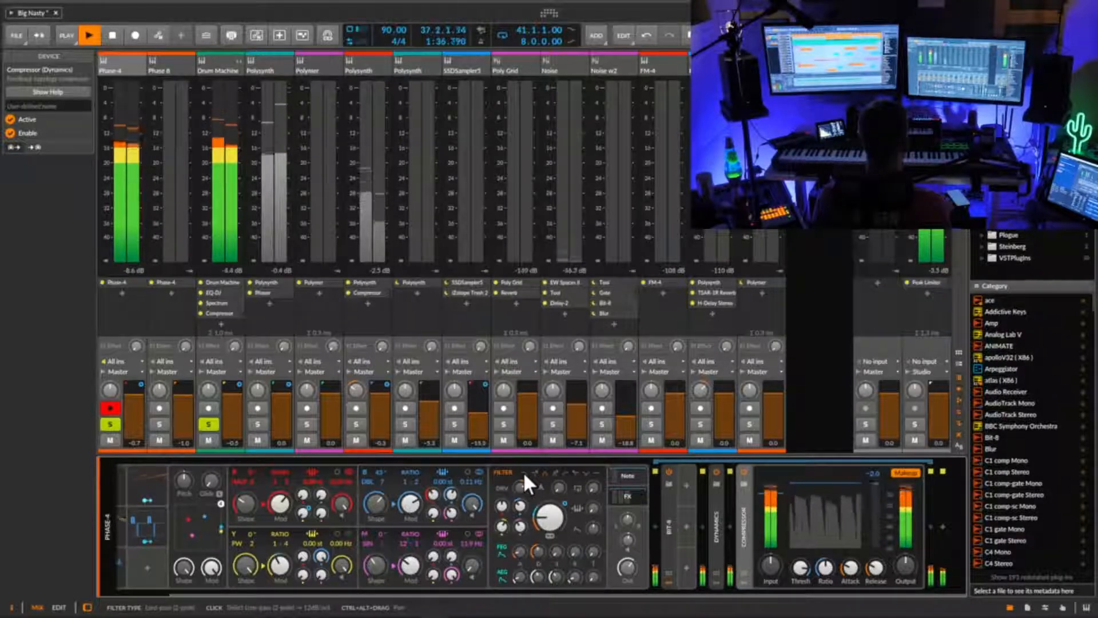
key(space)
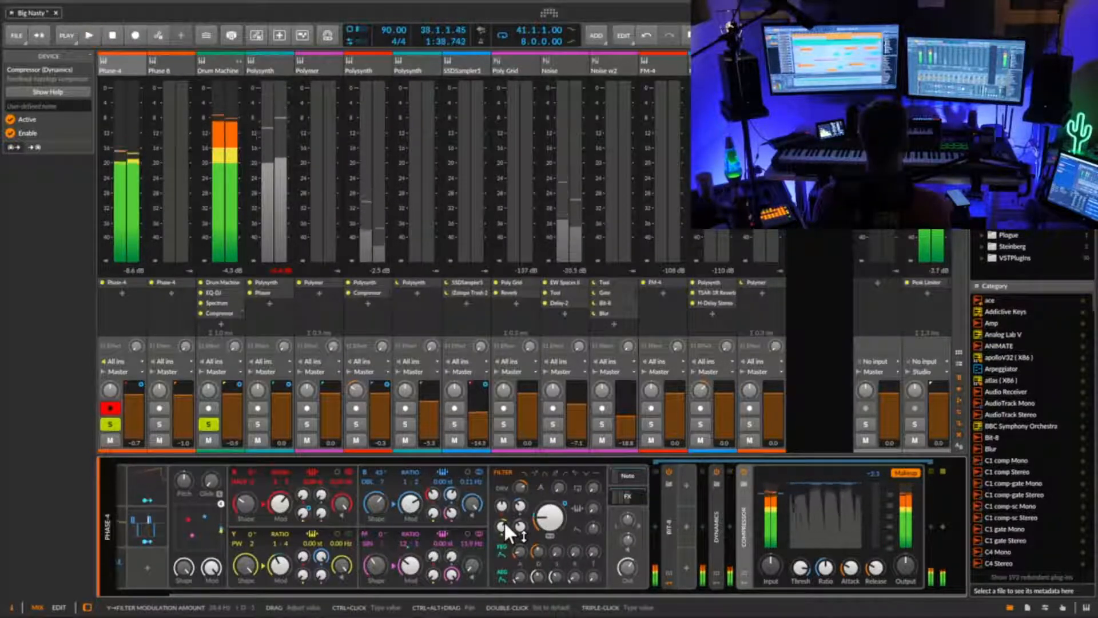
- Adjust Phase-4's filter envelope (FEG) amount and replay the passage from bar 33
key(space)
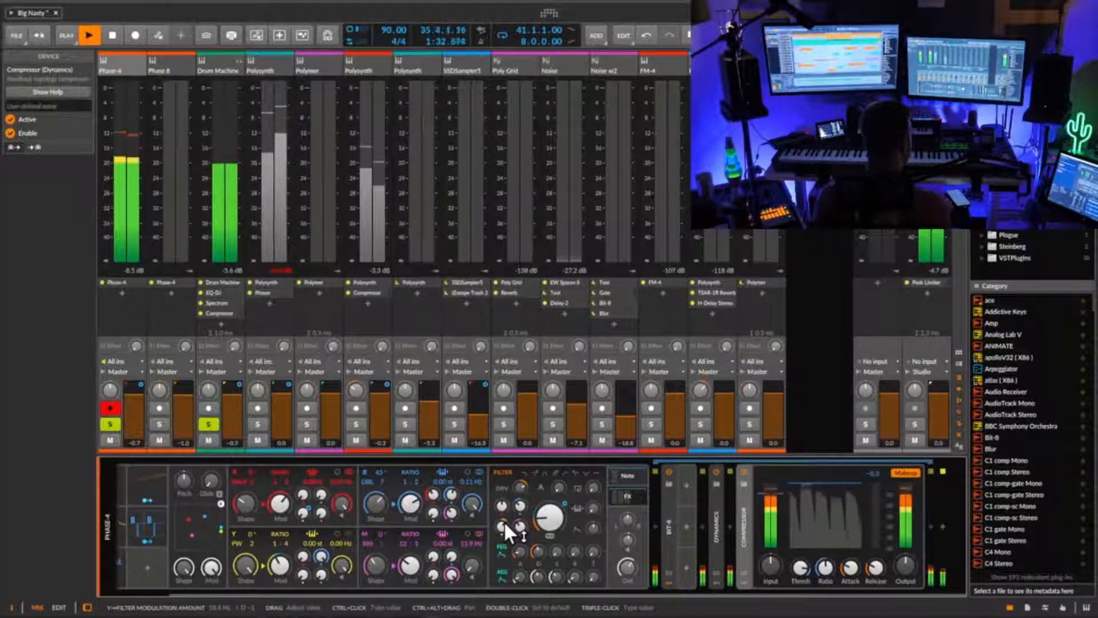
mouse_move(593, 528)
mouse_down()
mouse_move(593, 514)
mouse_move(589, 524)
mouse_up()
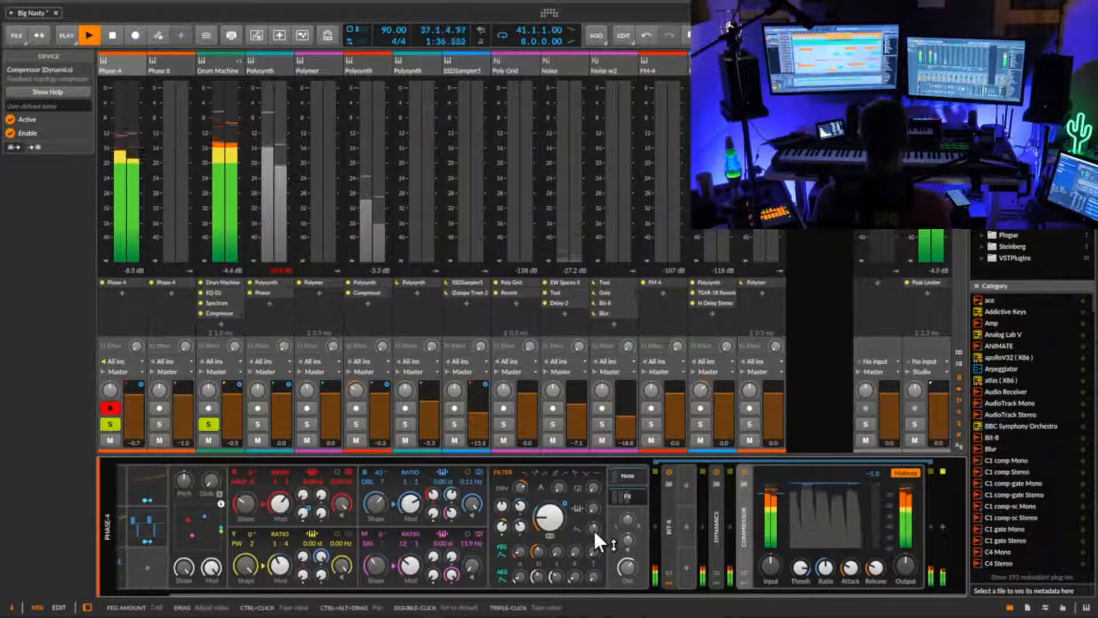
key(space)
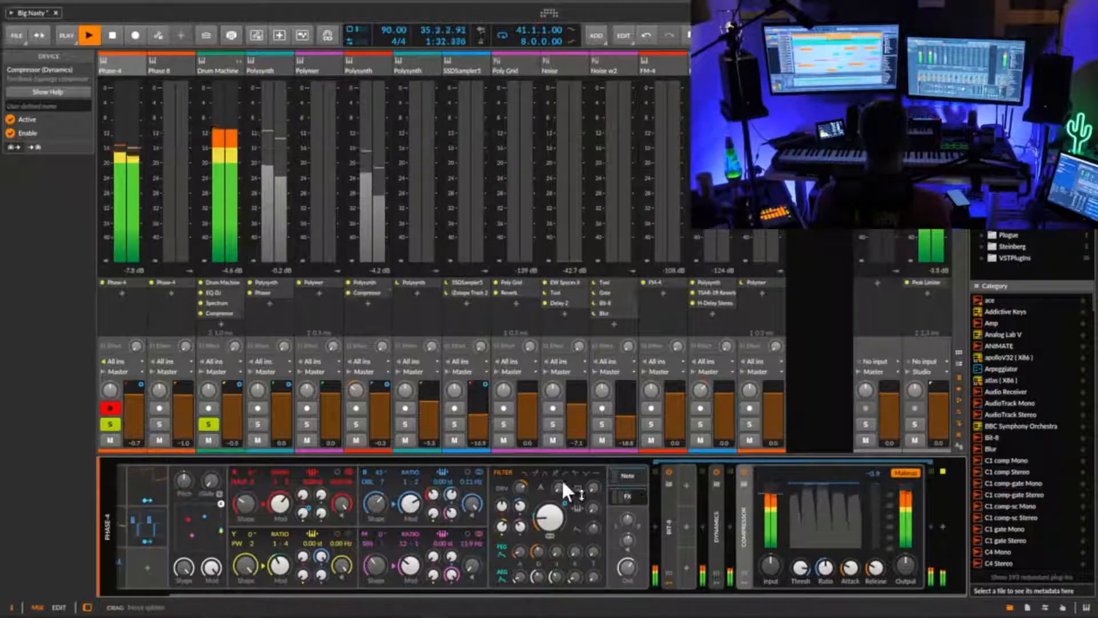
key(space)
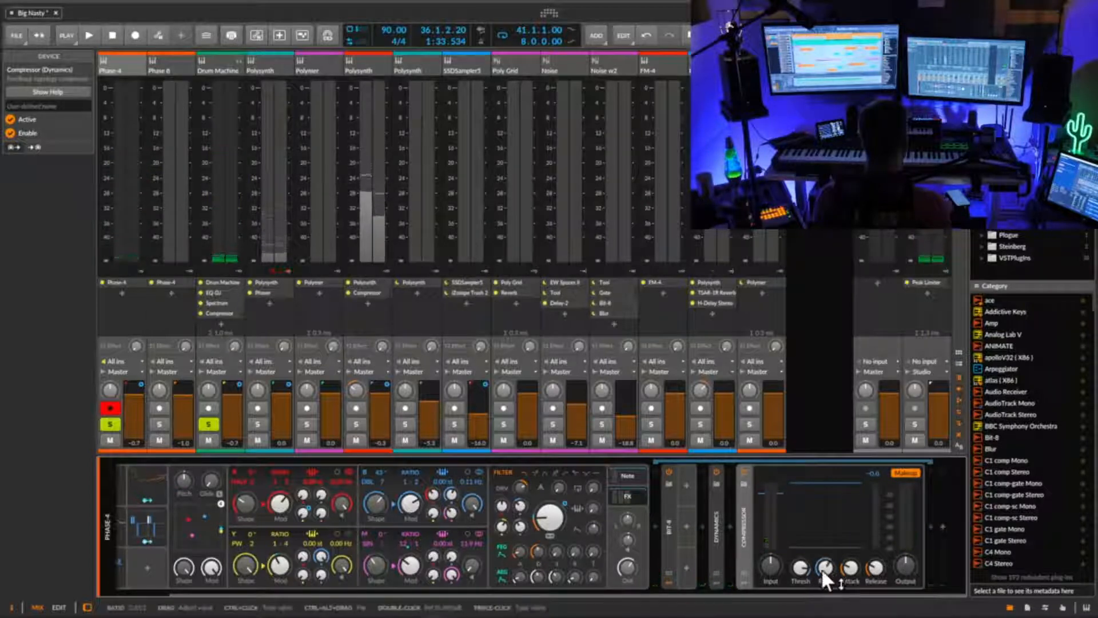
- Adjust the ratio of Phase-4's Compressor and replay the passage from bar 33 against the drums
key(space)
drag(823, 568, 778, 568)
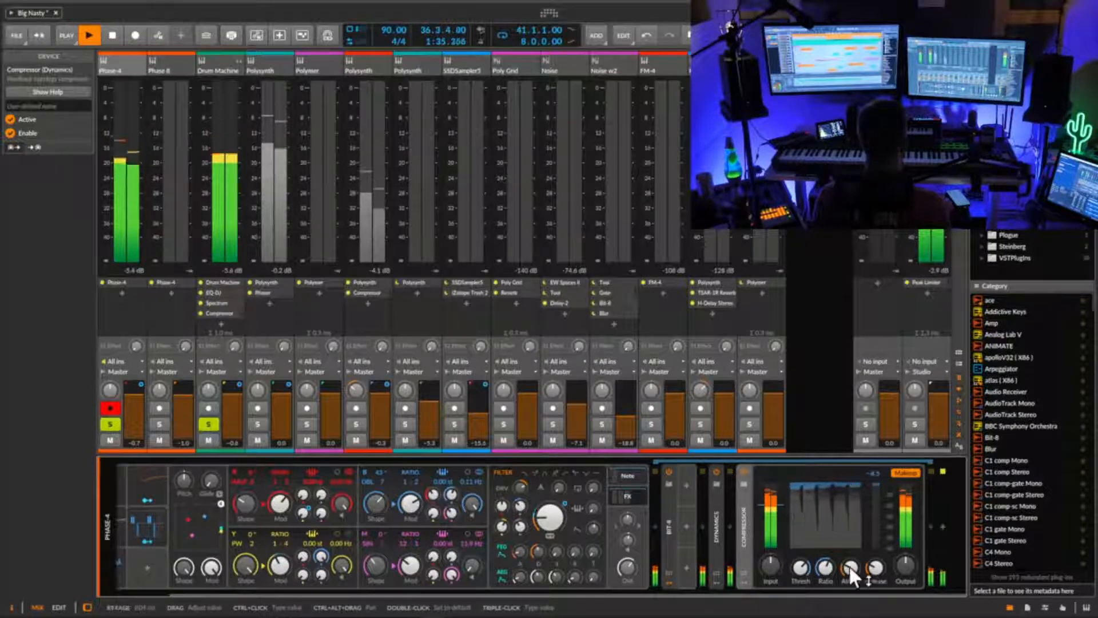
key(space)
click(629, 497)
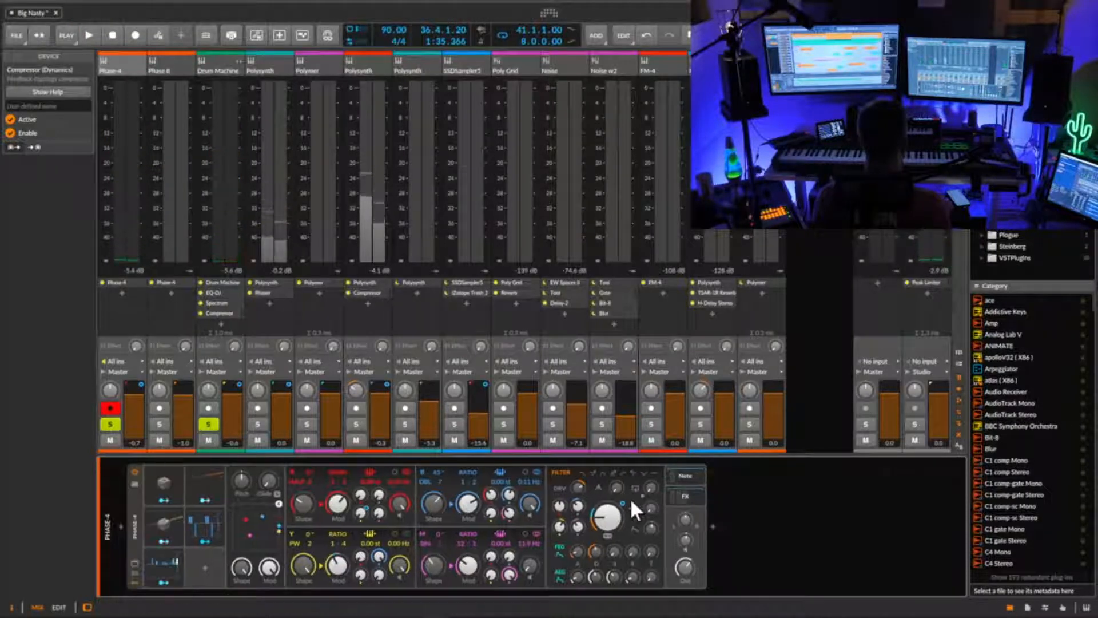
click(695, 496)
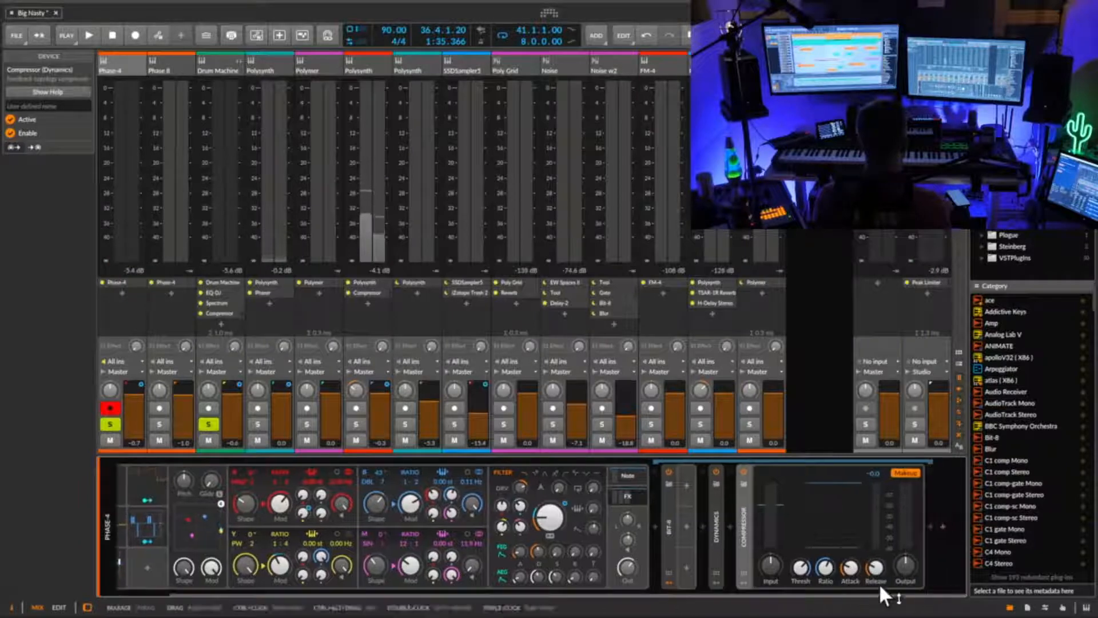
key(space)
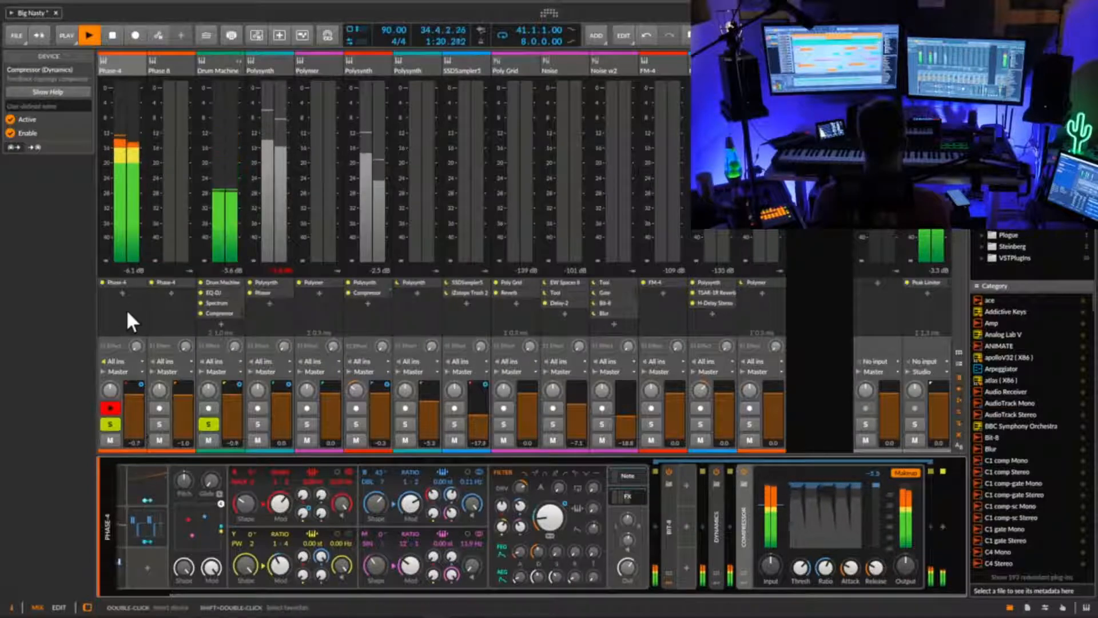
key(space)
- Show Phase-4's automation lanes in the arranger and switch the first lane from Compressor Output to Mixer Volume
click(135, 68)
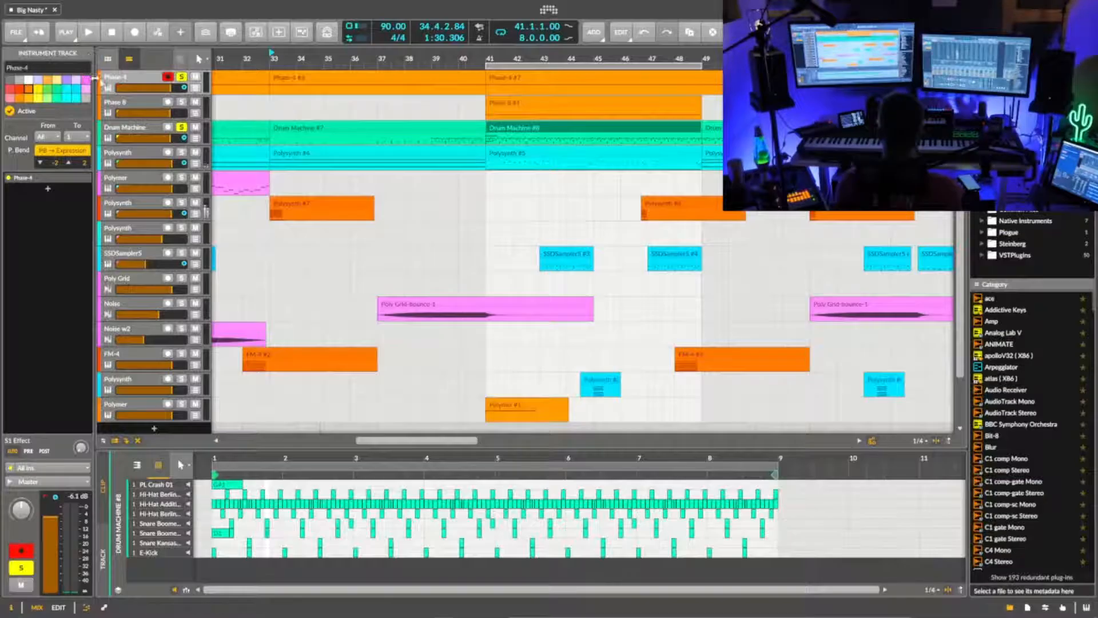
click(195, 89)
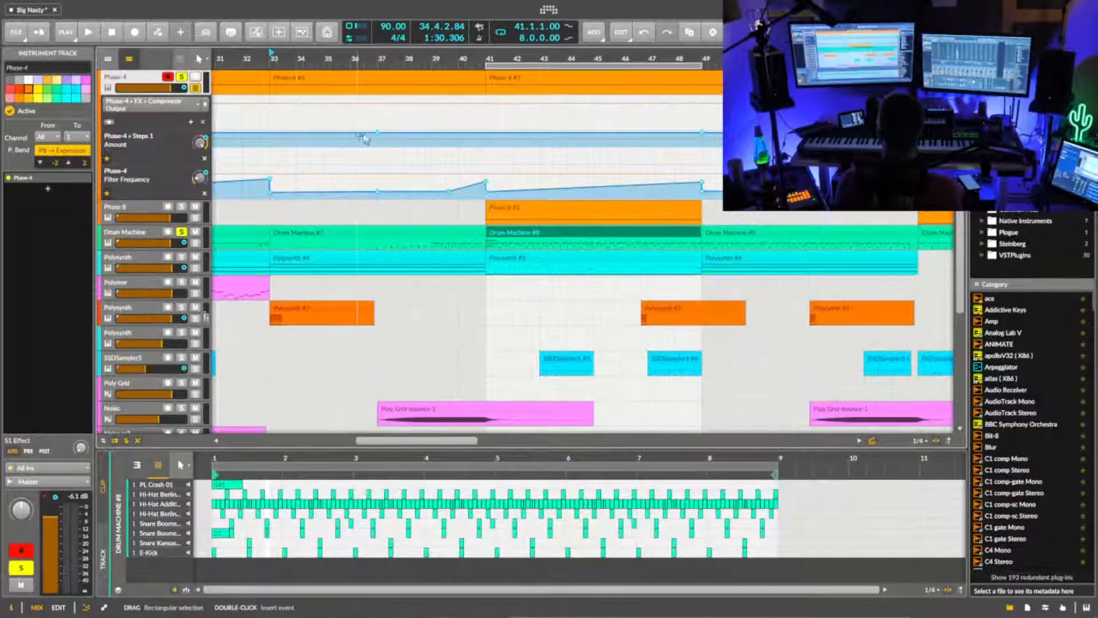
scroll(496, 58, down, 8)
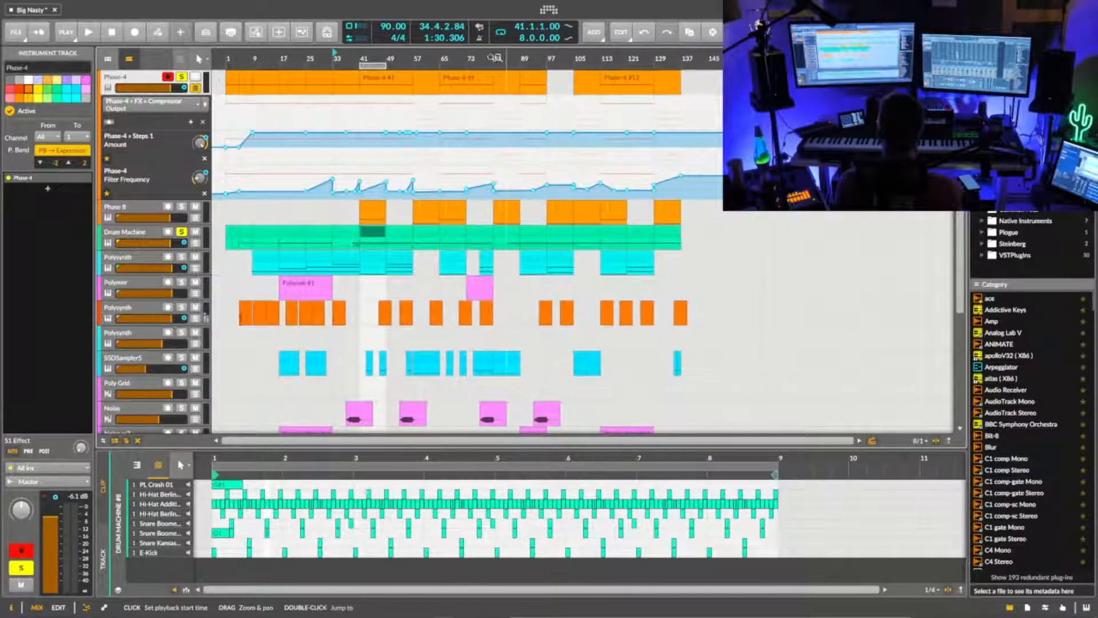
click(160, 111)
click(146, 166)
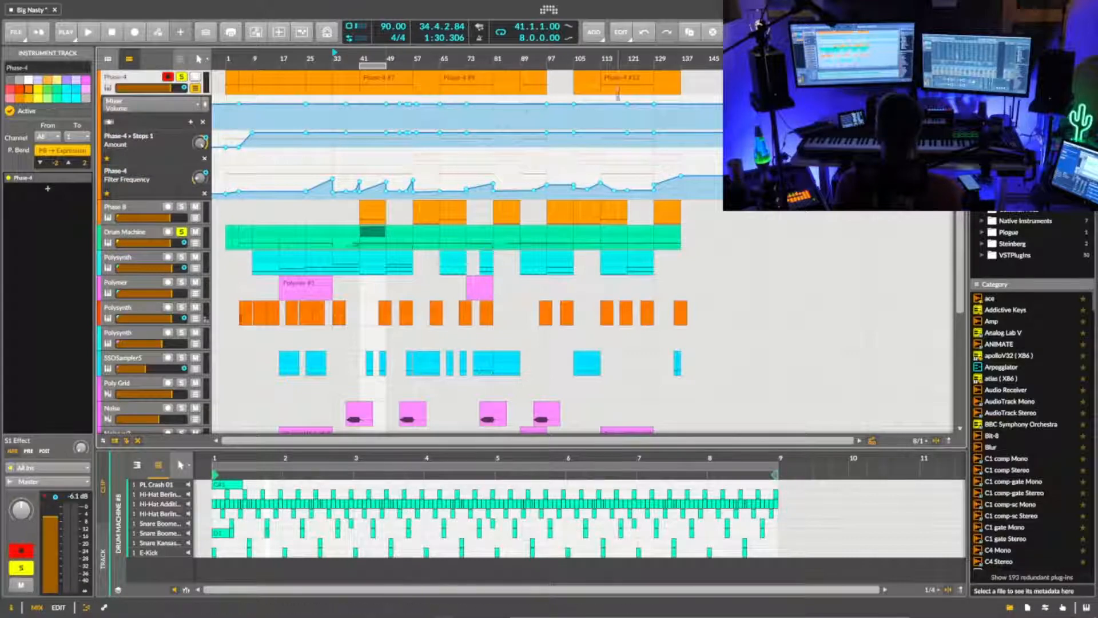
- Delete all of Phase-4's volume automation points and insert a single point at bar 1 at about -0.4 dB
drag(682, 99, 225, 109)
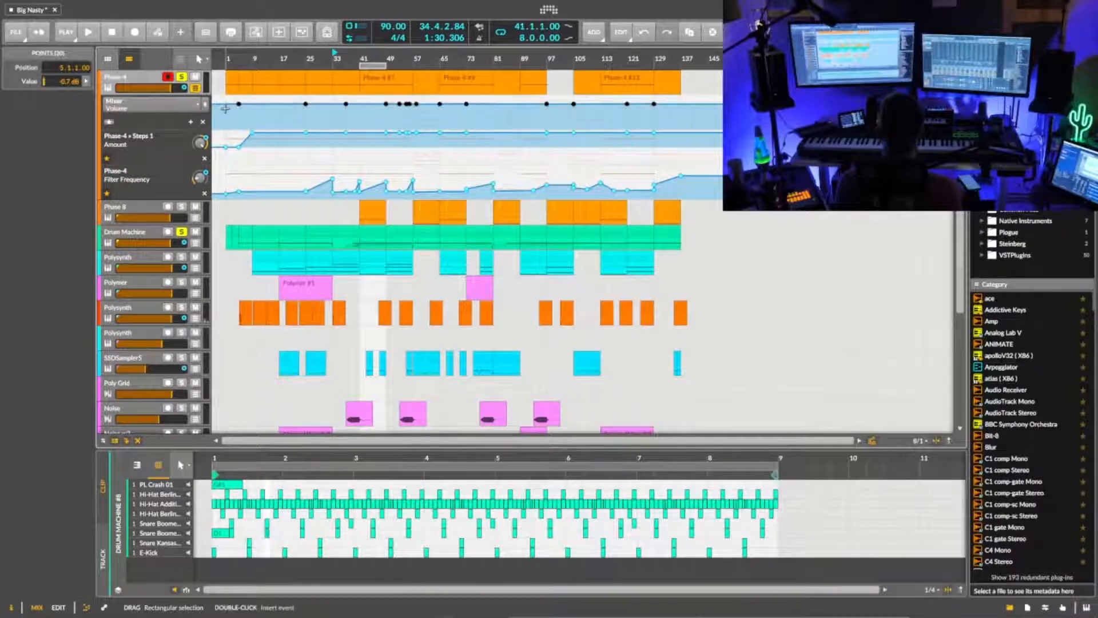
key(Delete)
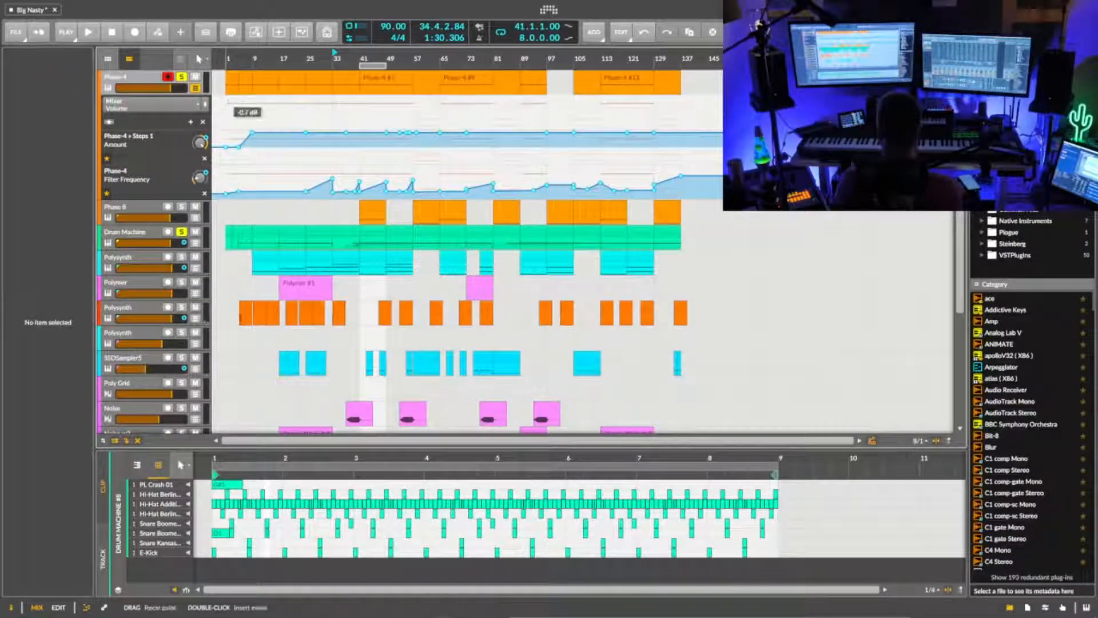
click(225, 103)
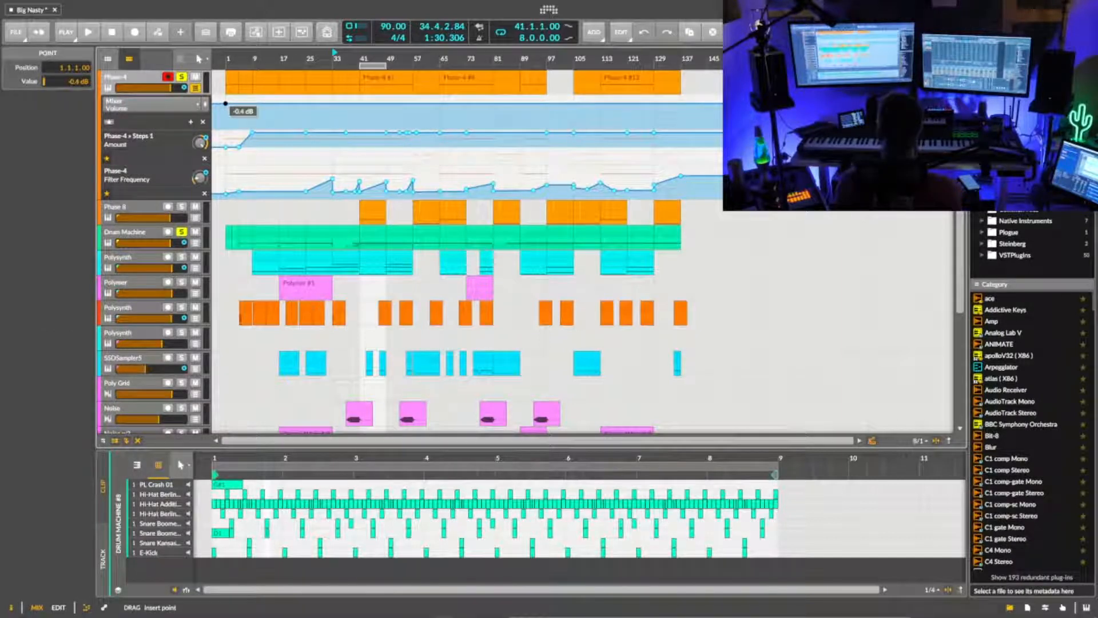
- Delete Phase-4's remaining volume automation point and hide the track's automation lanes
key(Delete)
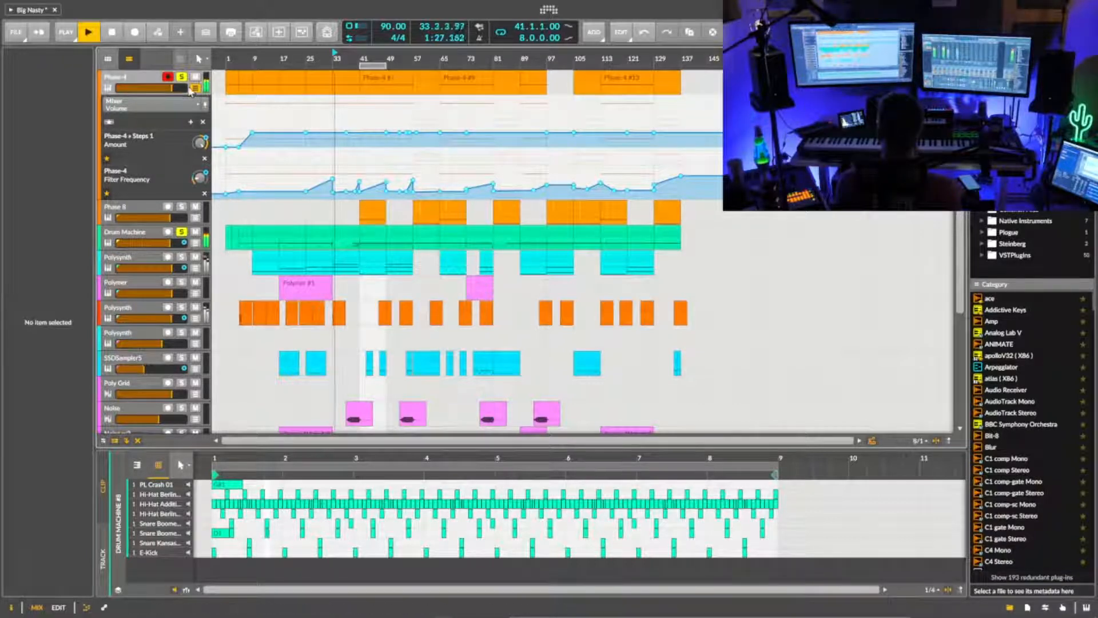
click(194, 88)
- Set the output level of the Phase-4 track's synth to about -2.7 dB while the passage plays, and stop playback
click(127, 84)
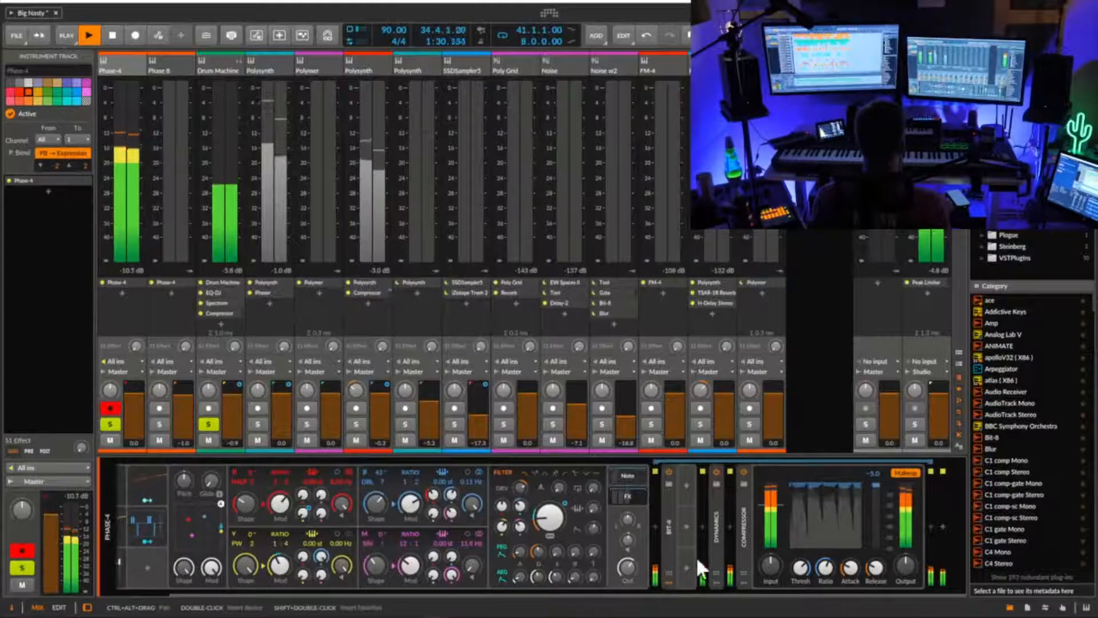
drag(633, 566, 632, 560)
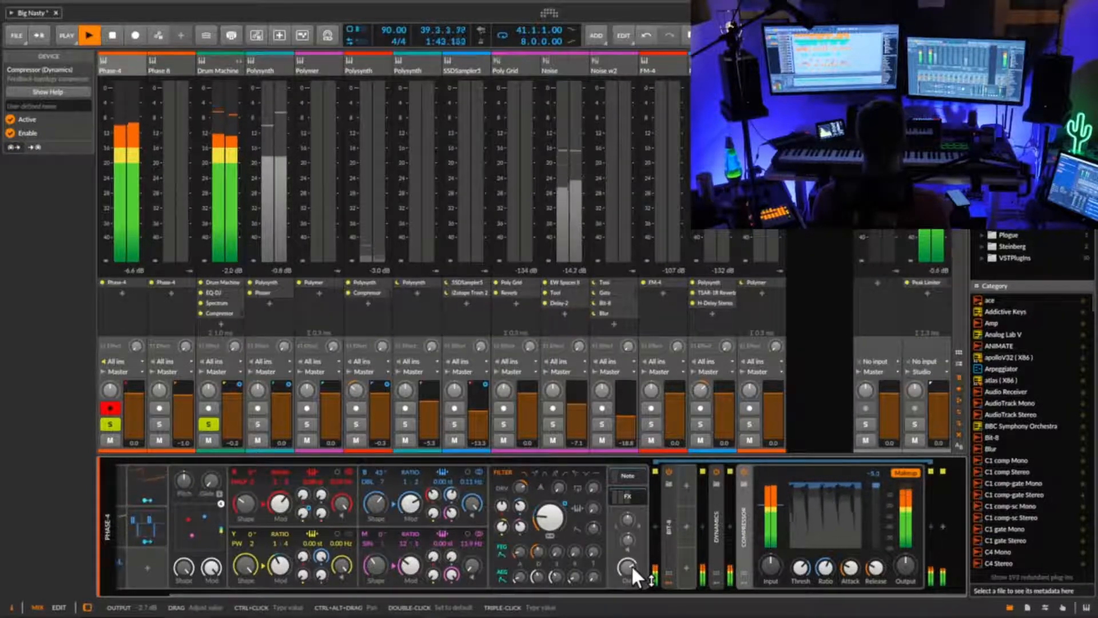
key(space)
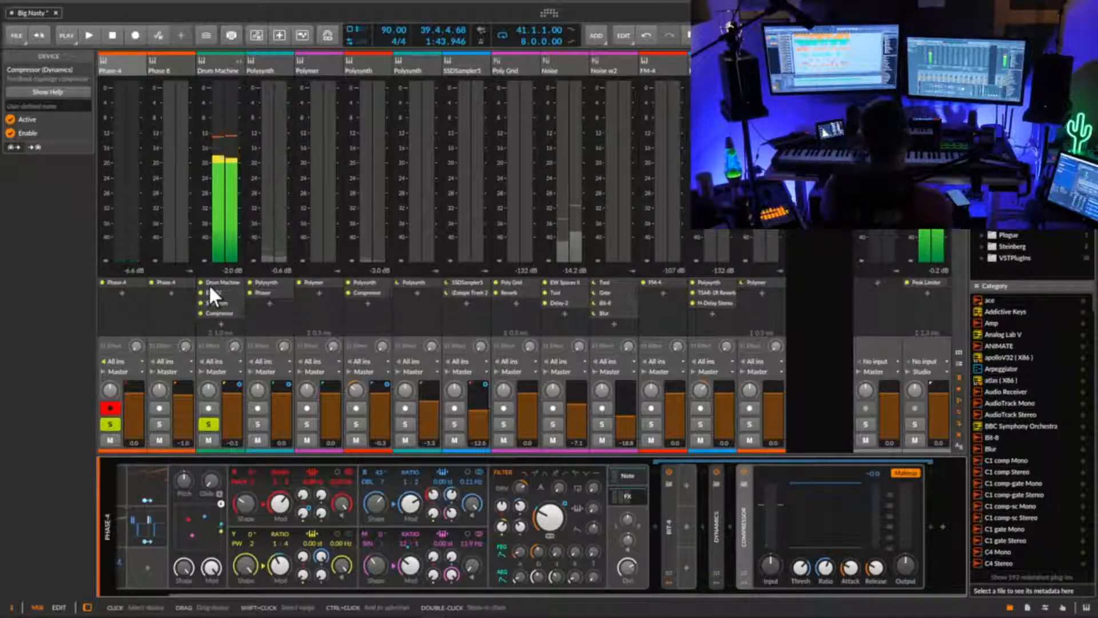
- Expand the Compressor in the Drum Machine's nested effects chain and switch off its makeup gain
click(224, 64)
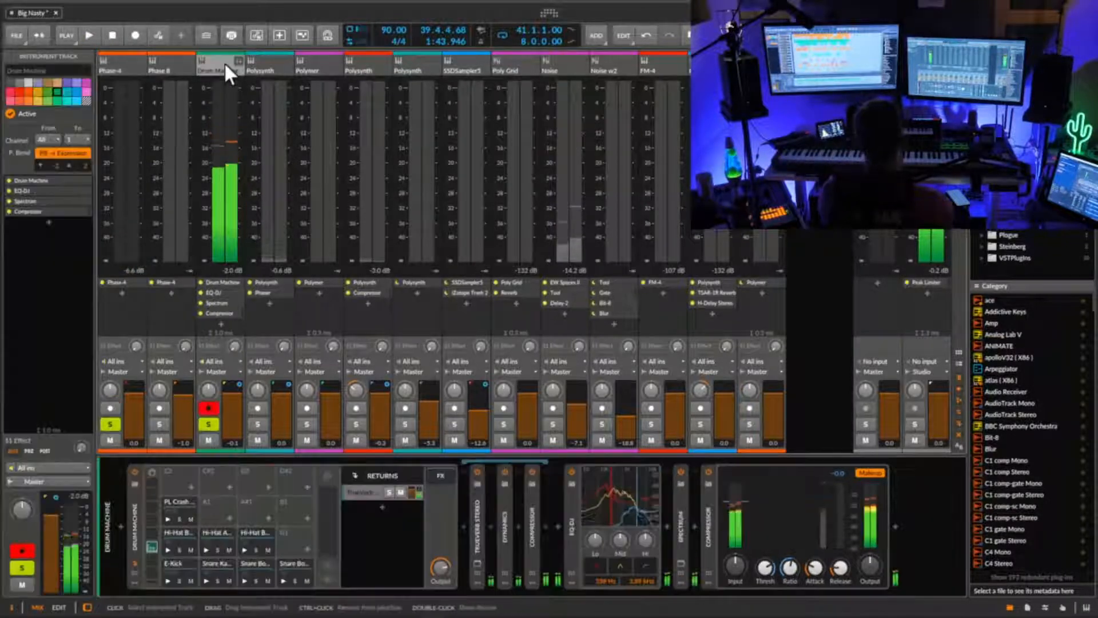
click(350, 491)
click(524, 529)
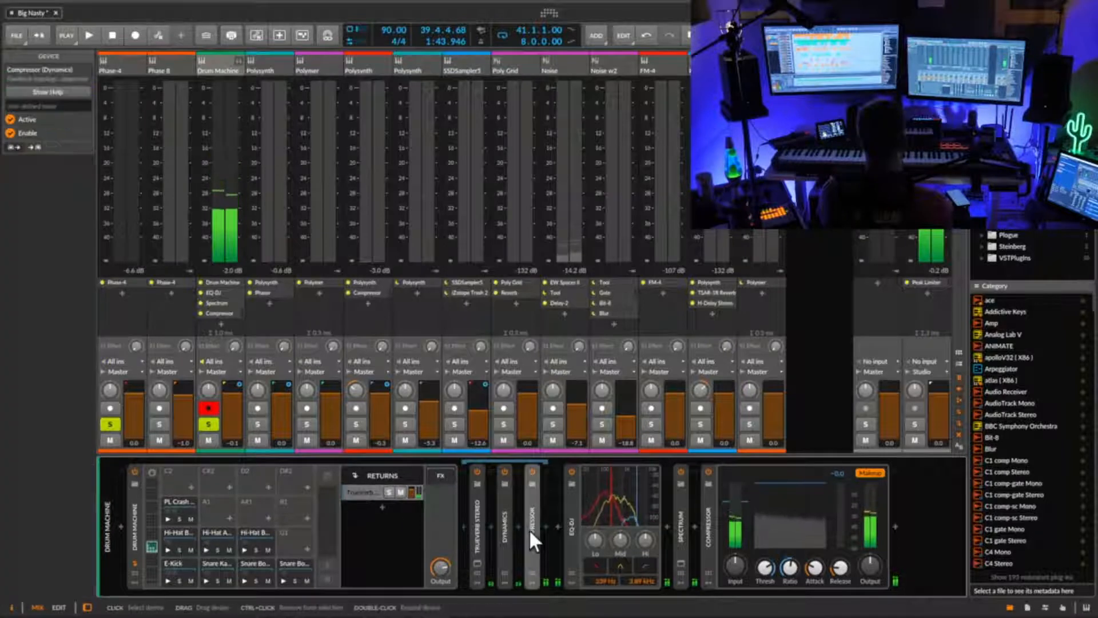
click(528, 529)
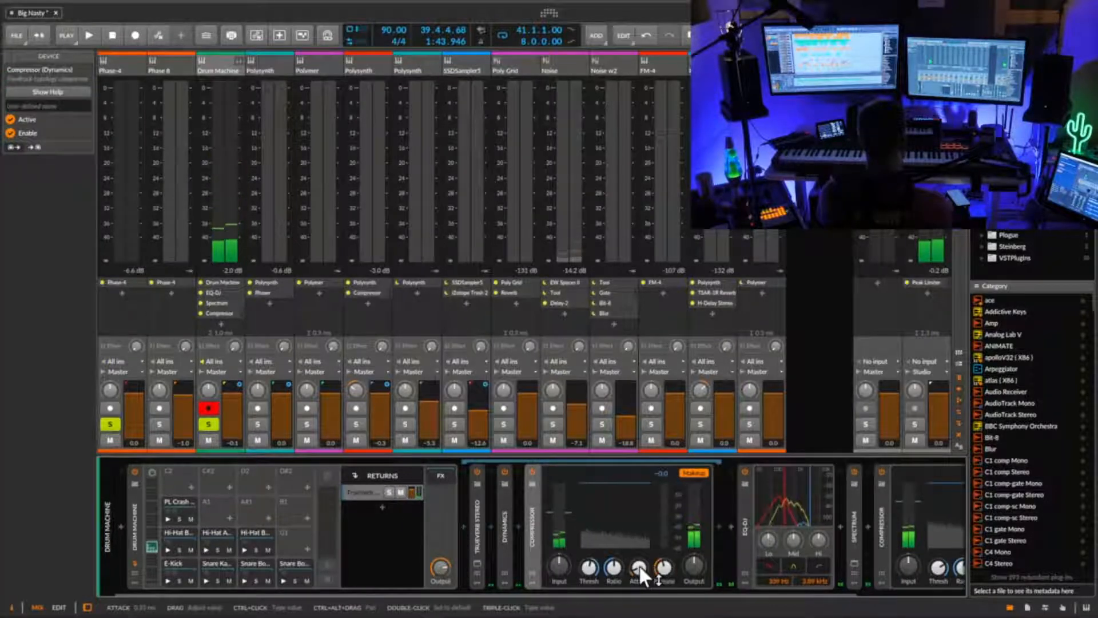
click(693, 473)
- Play the song, zoom in around bar 41 and set the playback start to bar 39
key(space)
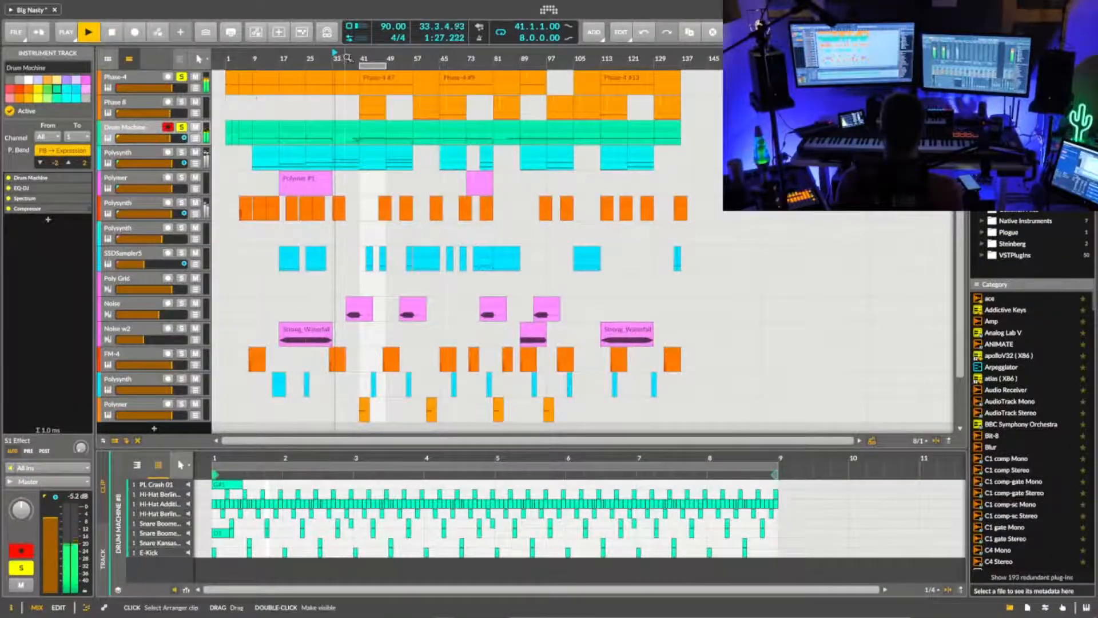
double_click(354, 59)
drag(355, 59, 362, 59)
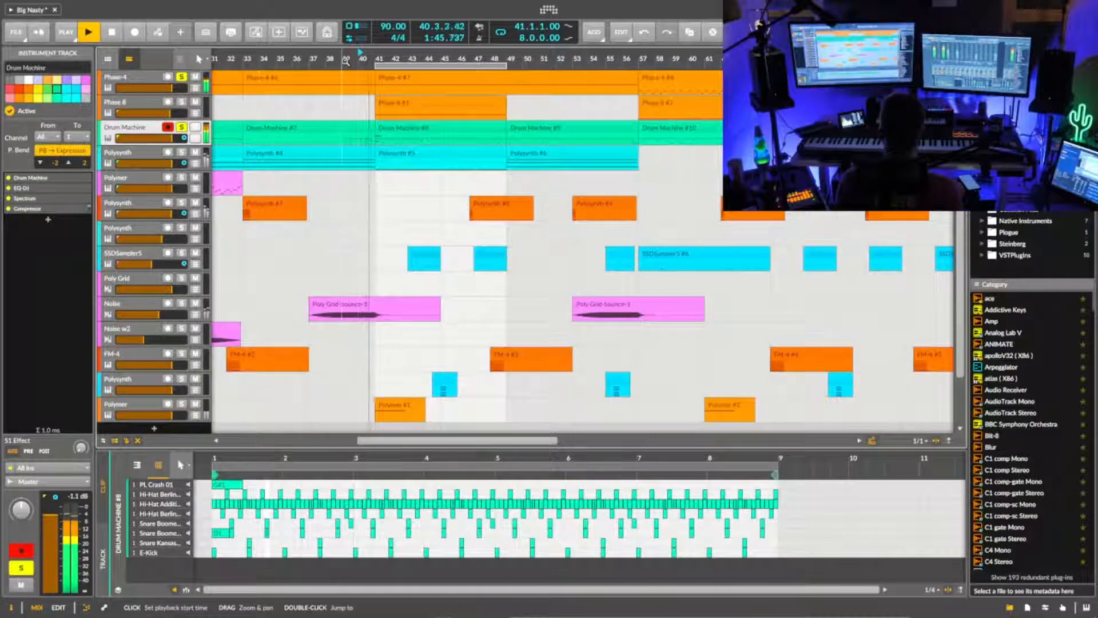
click(345, 60)
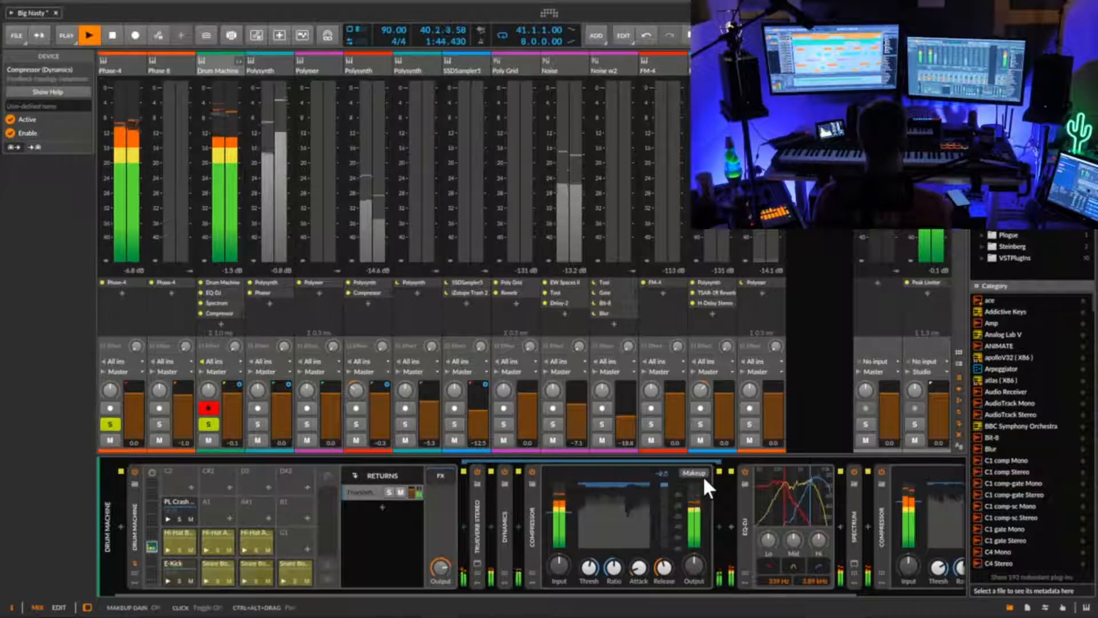
- Compare the drum Compressor's makeup gain on and off, leave it off and raise the output gain to about +3 dB
click(703, 475)
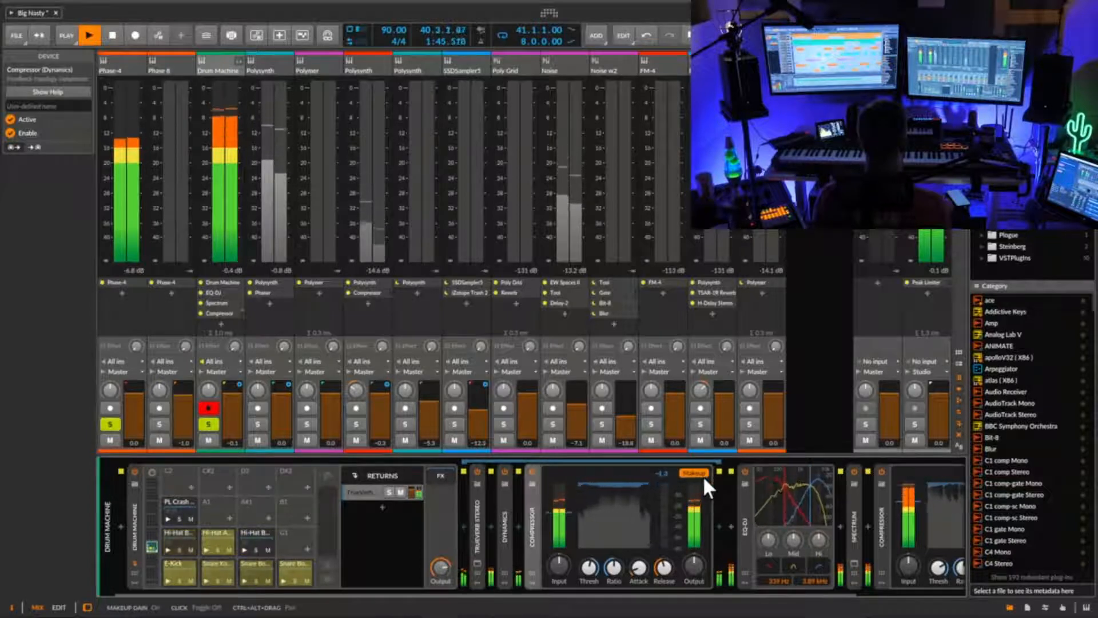
click(703, 480)
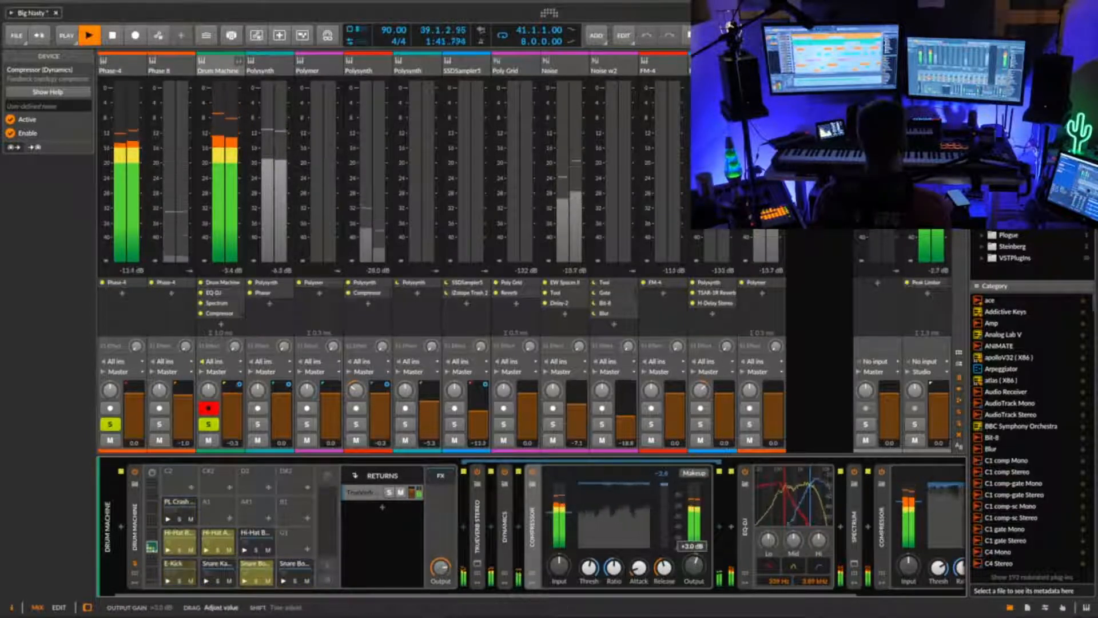
drag(694, 562, 694, 568)
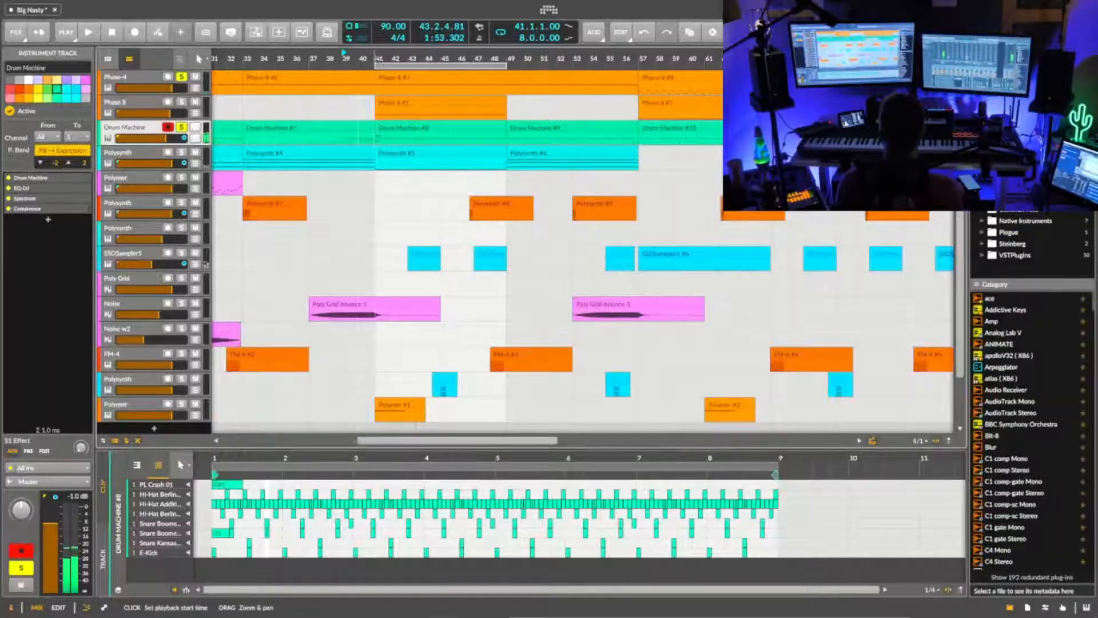
- Zoom the arrangement back out, replay from bar 41 and solo the Drum Machine alongside Phase-4
drag(378, 61, 220, 107)
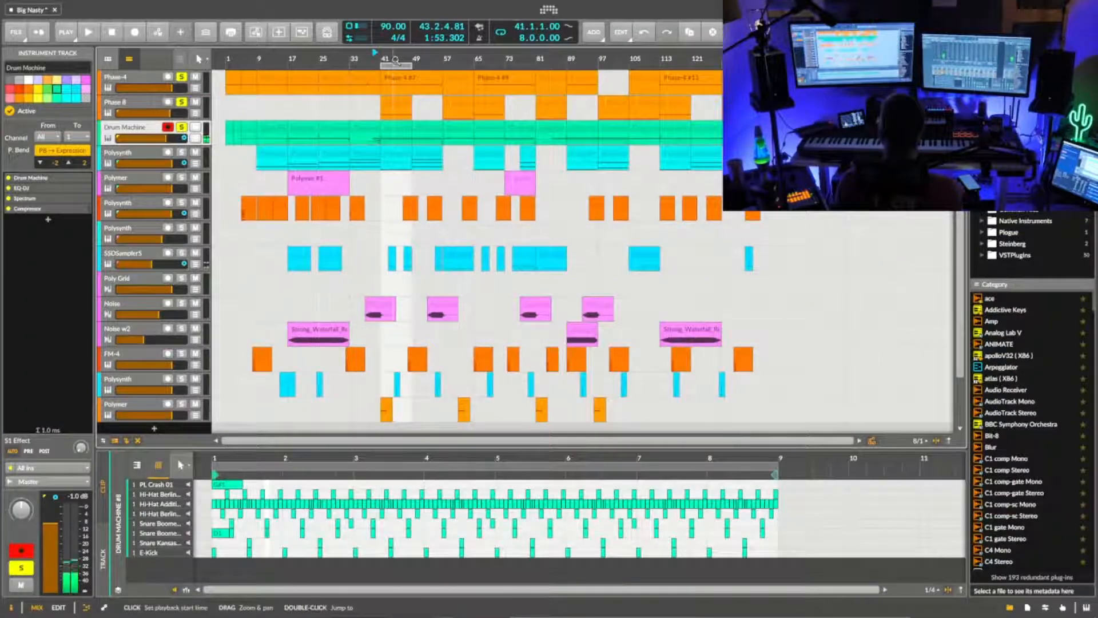
key(space)
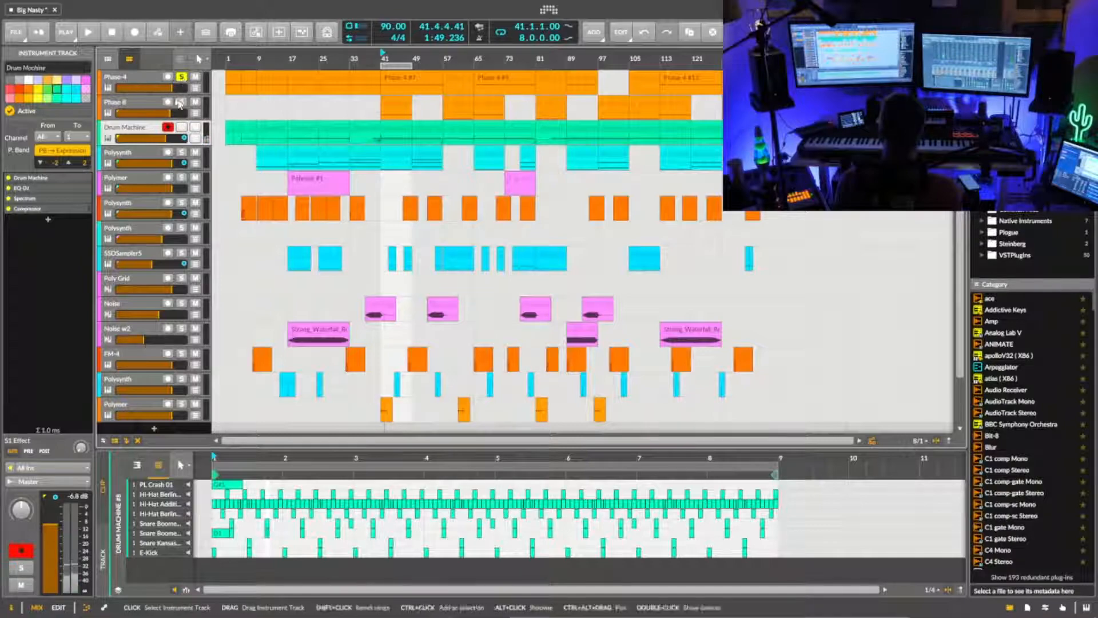
click(181, 127)
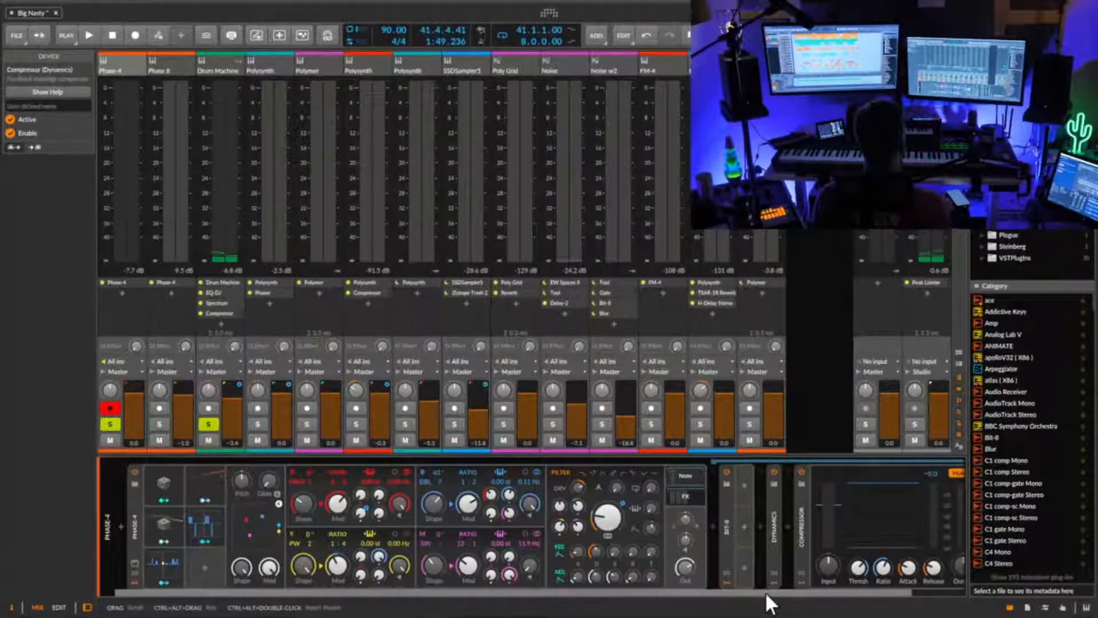
- Insert an EQ+ device in Phase-4's effects chain and place it after the Compressor
drag(767, 594, 915, 593)
click(731, 523)
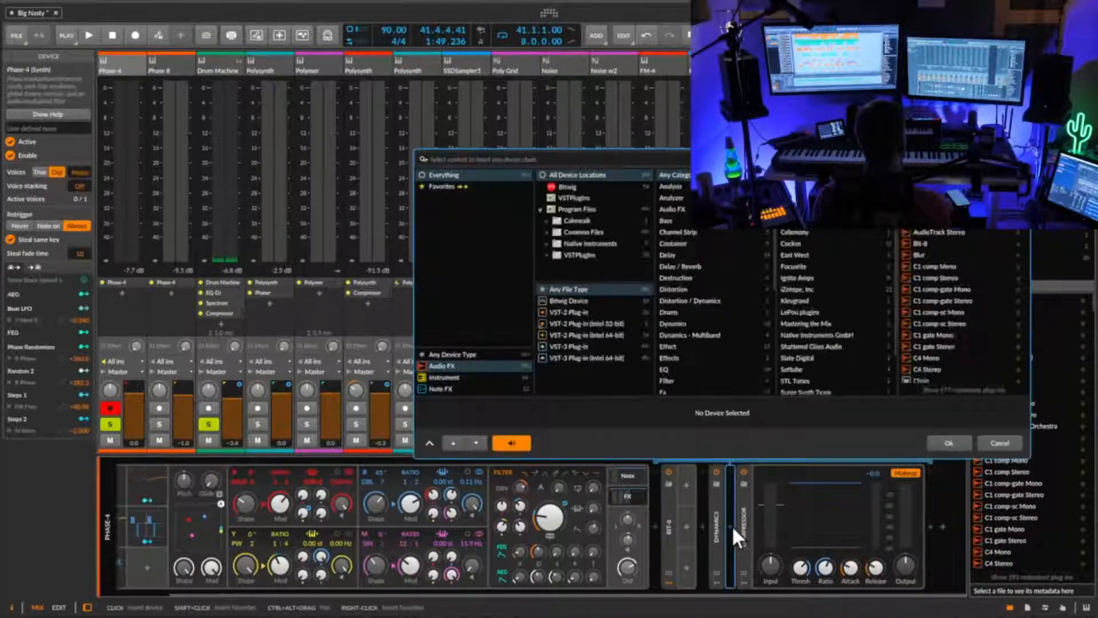
text(eq)
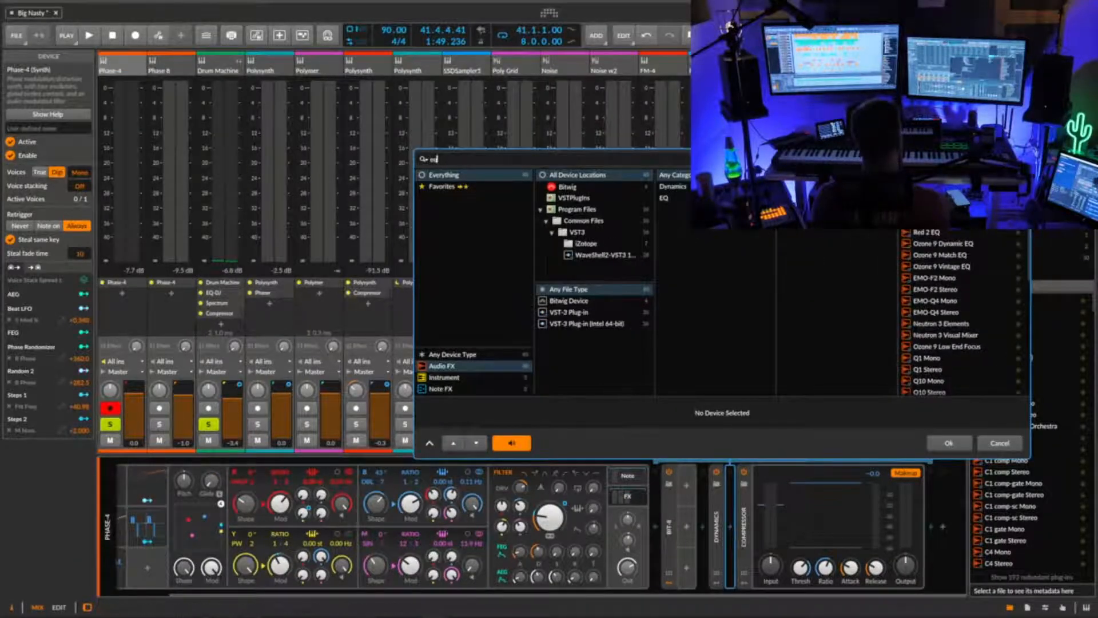
double_click(932, 175)
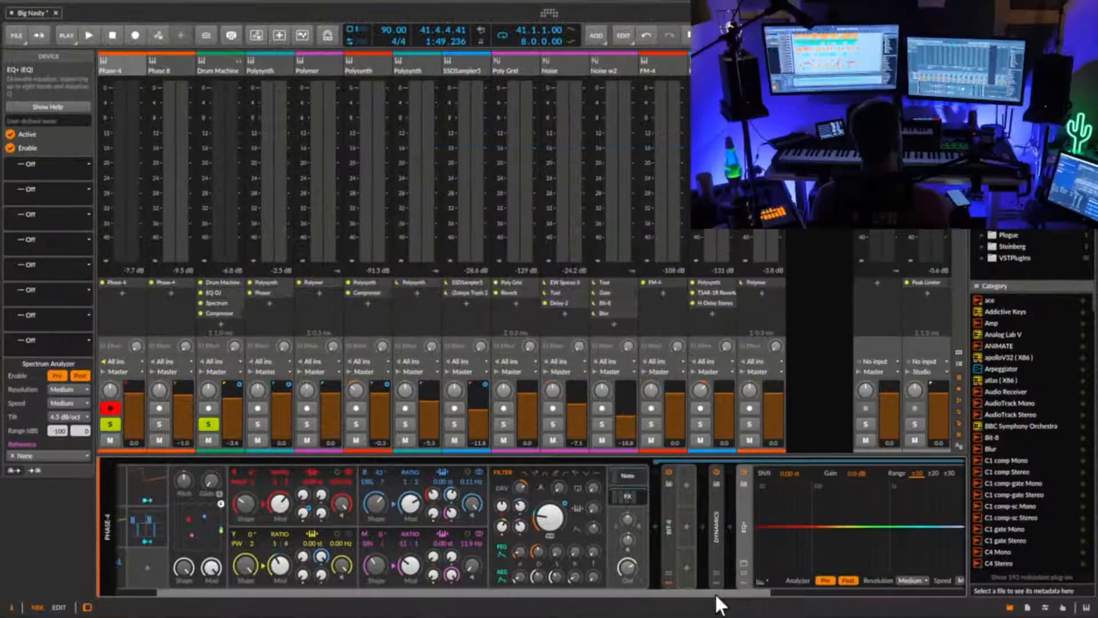
drag(716, 595, 935, 587)
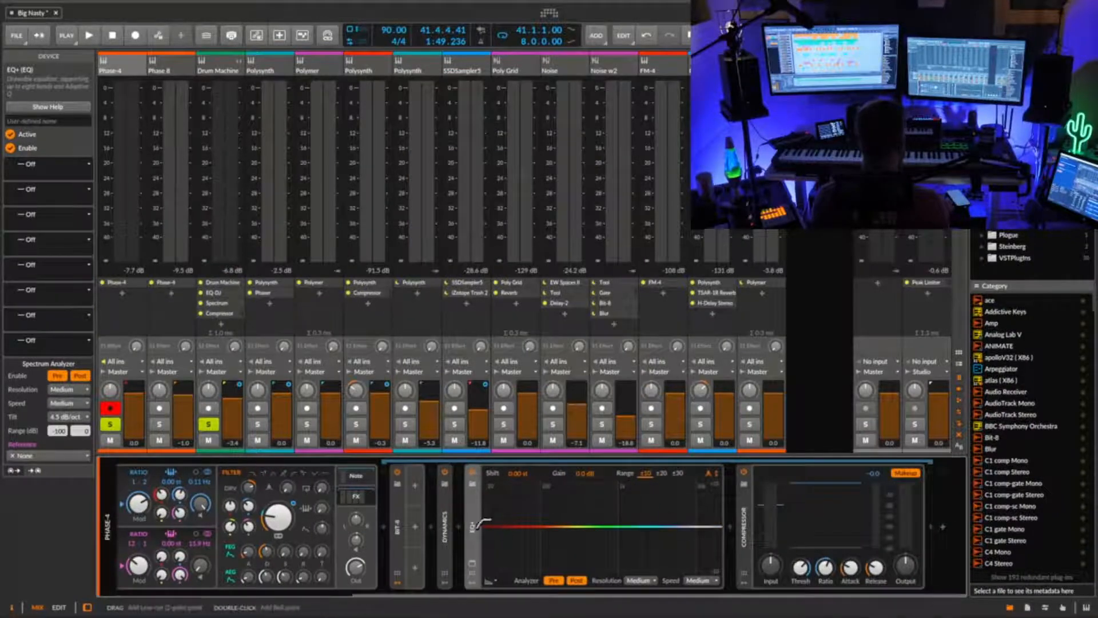
drag(473, 525, 848, 525)
- Add a bell band to Phase-4's EQ+ at 1.35 kHz with a +3.3 dB boost while the passage plays
key(space)
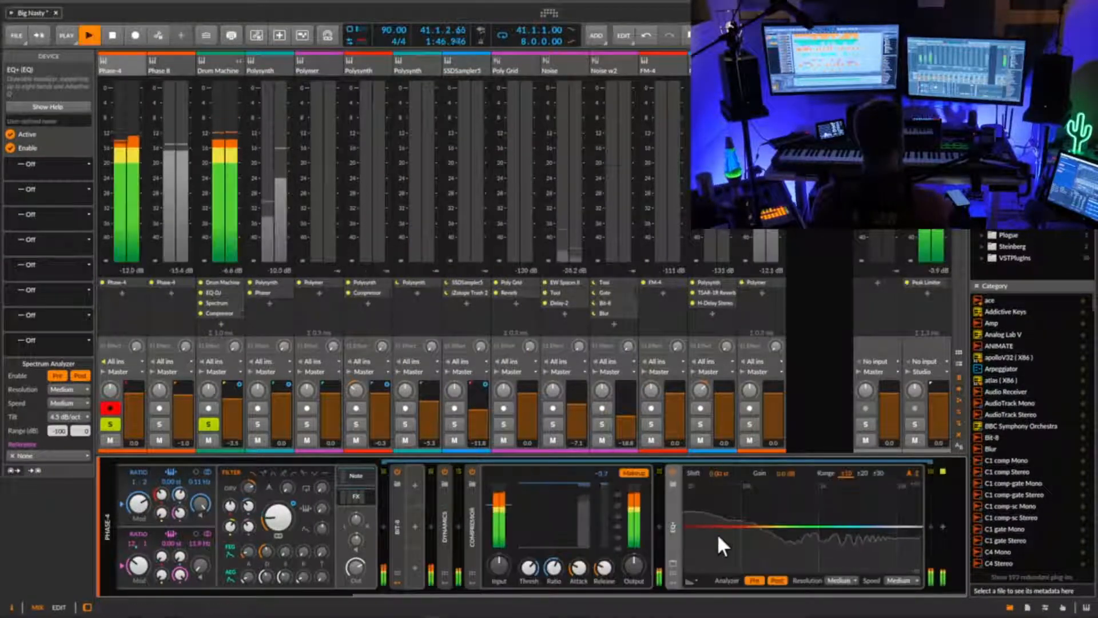
double_click(786, 526)
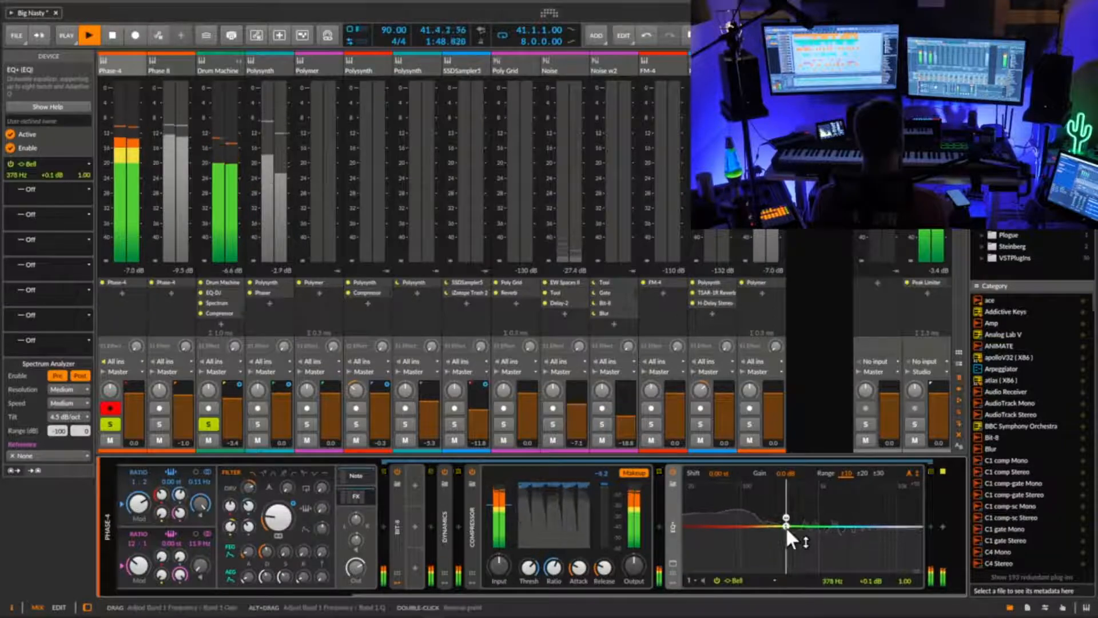
drag(786, 529, 853, 523)
drag(814, 491, 828, 510)
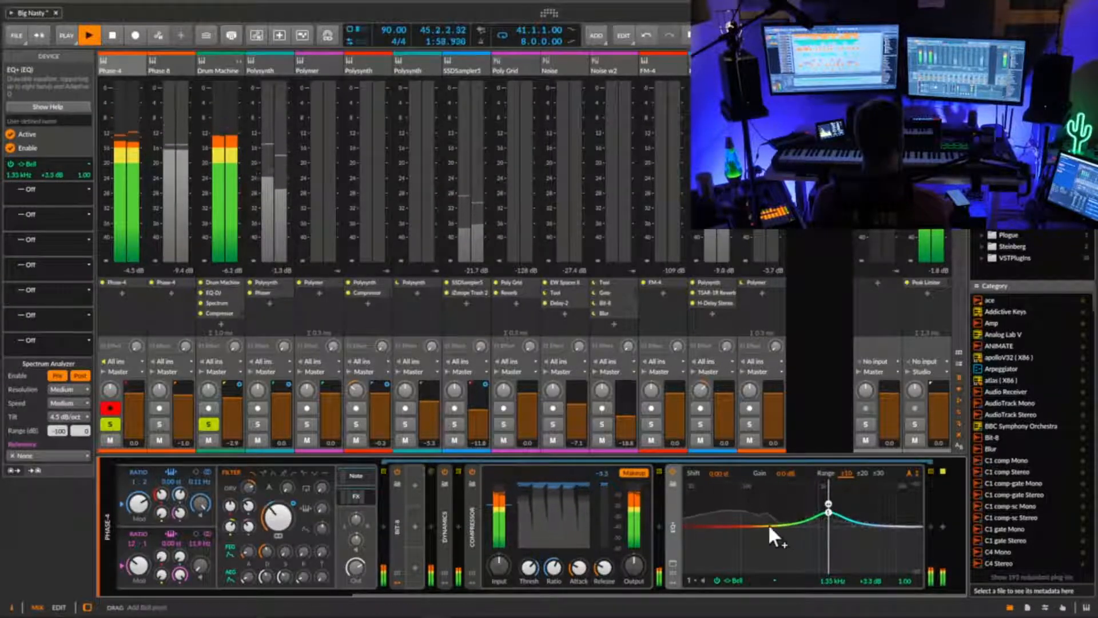
- Add a low bell boost near 30 Hz of about +2 dB and lower the 1.35 kHz band to +2.7 dB
mouse_move(712, 528)
mouse_down()
mouse_move(684, 547)
mouse_move(687, 592)
mouse_move(709, 489)
mouse_move(702, 513)
mouse_up()
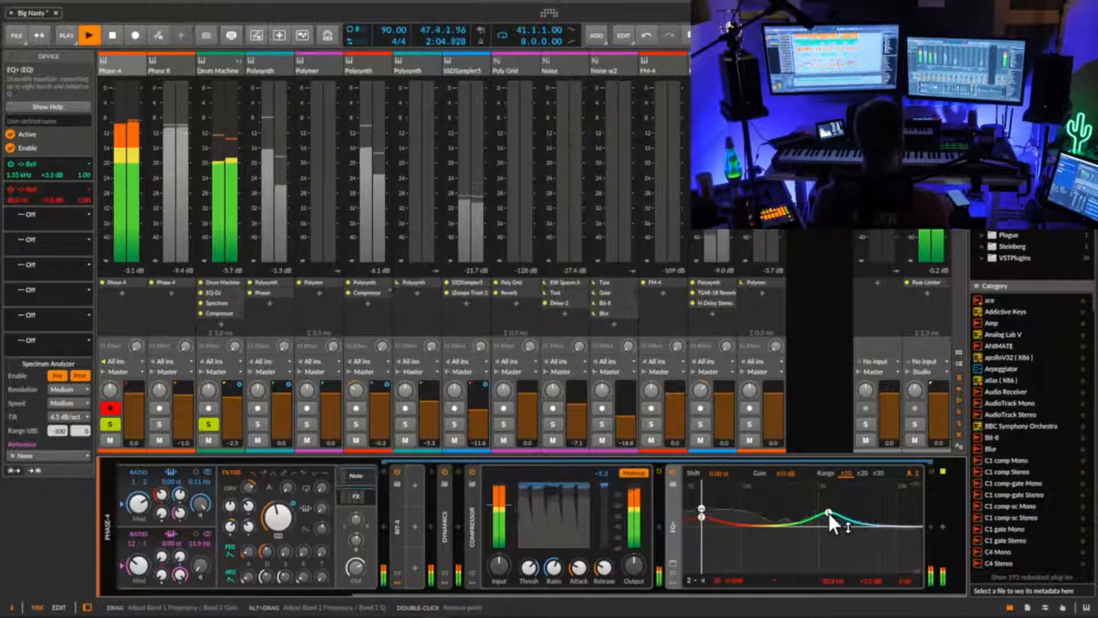
drag(828, 511, 828, 513)
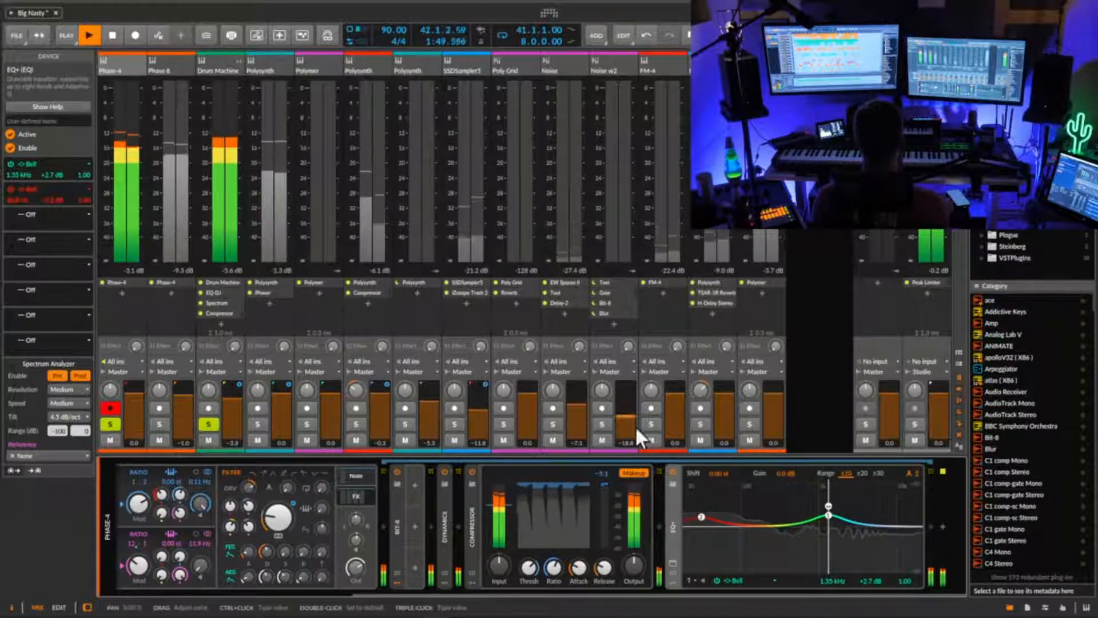
key(space)
- Collapse the EQ+ and Compressor devices in Phase-4's effects chain
double_click(672, 529)
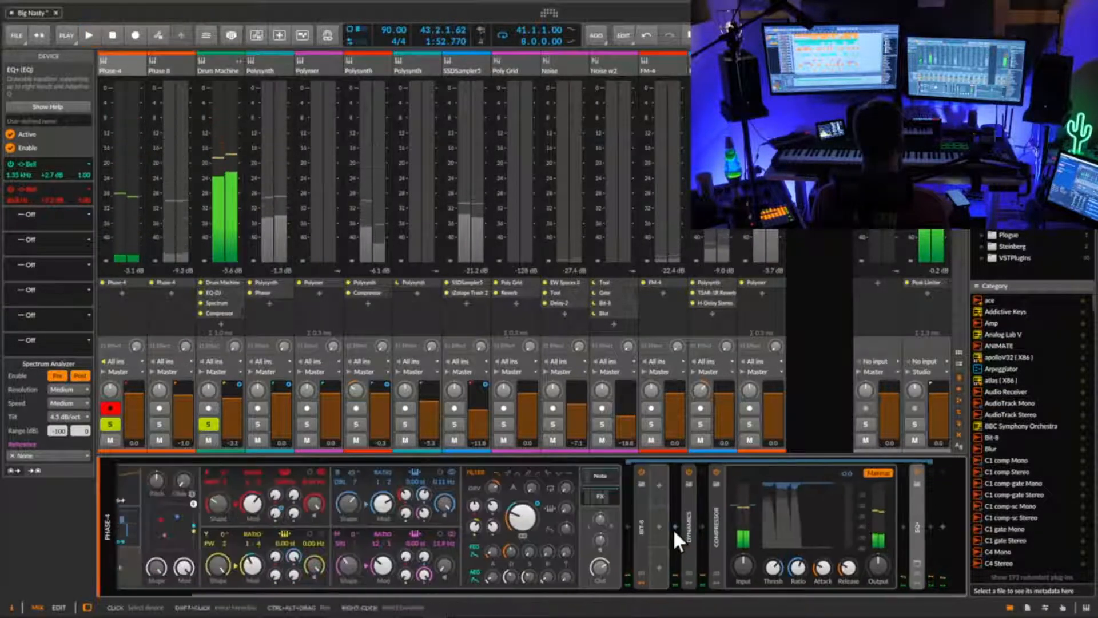
double_click(722, 526)
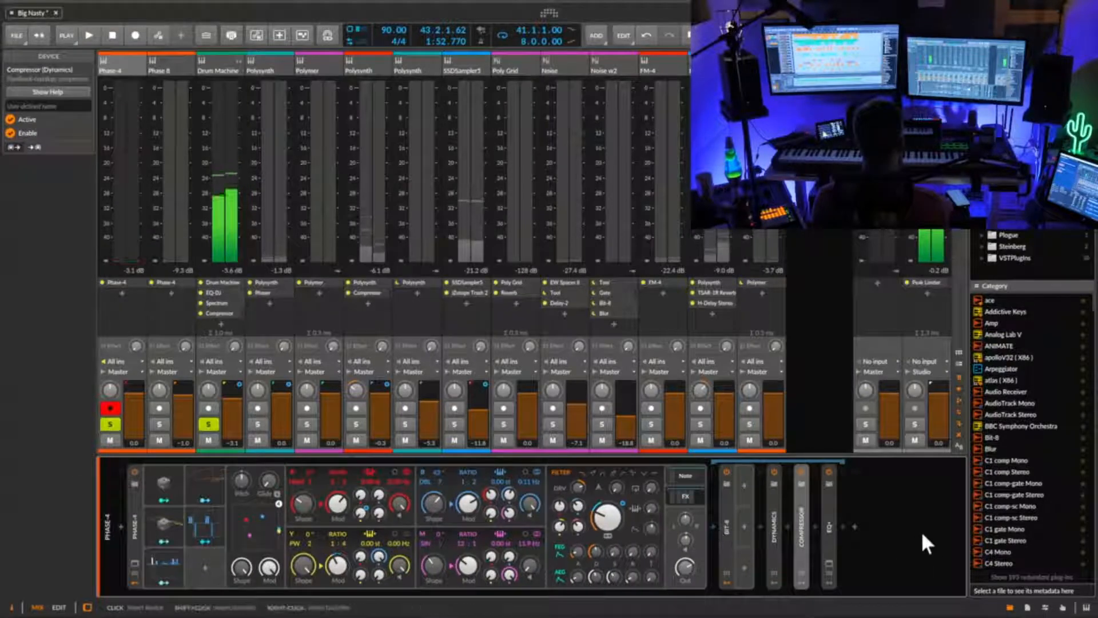
click(826, 529)
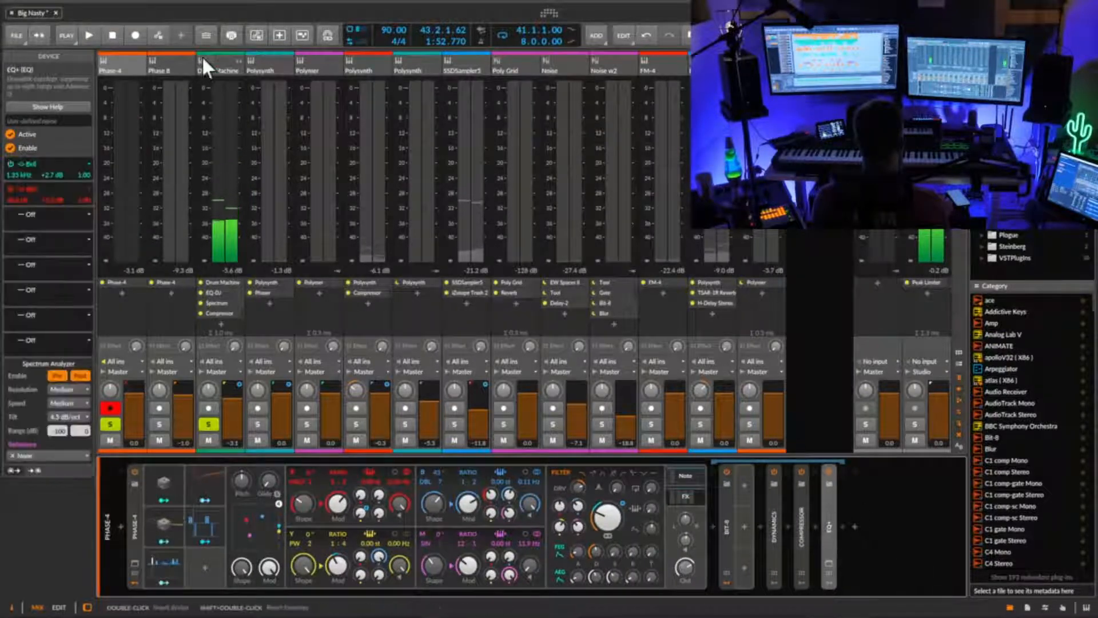
- Solo the Phase 8 track together with Phase-4 and the drums and replay the passage from bar 41
click(175, 66)
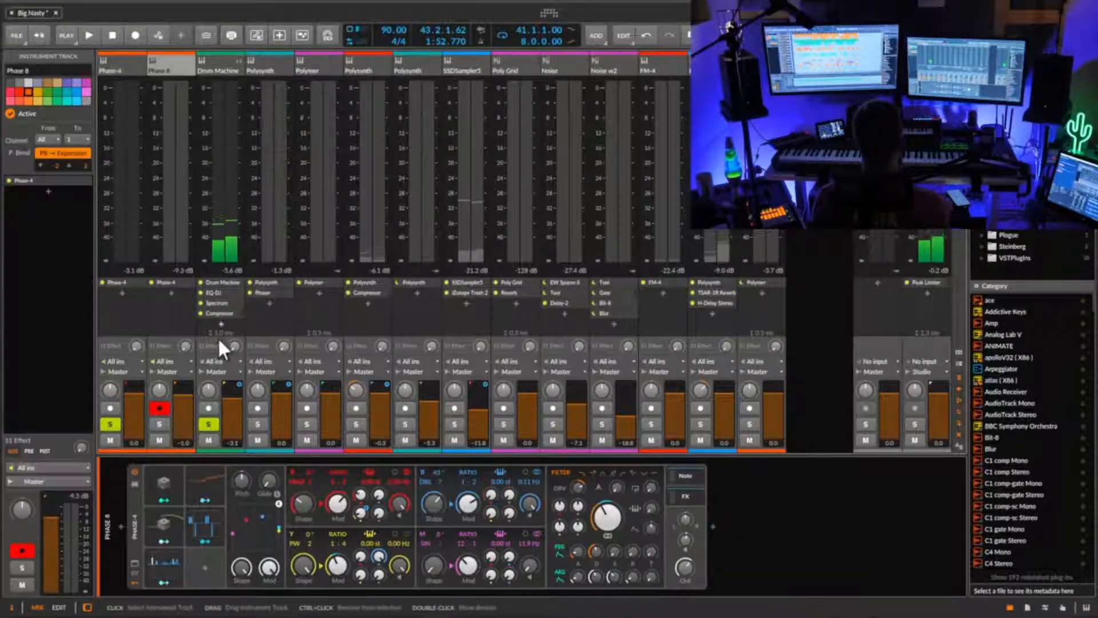
click(158, 425)
key(space)
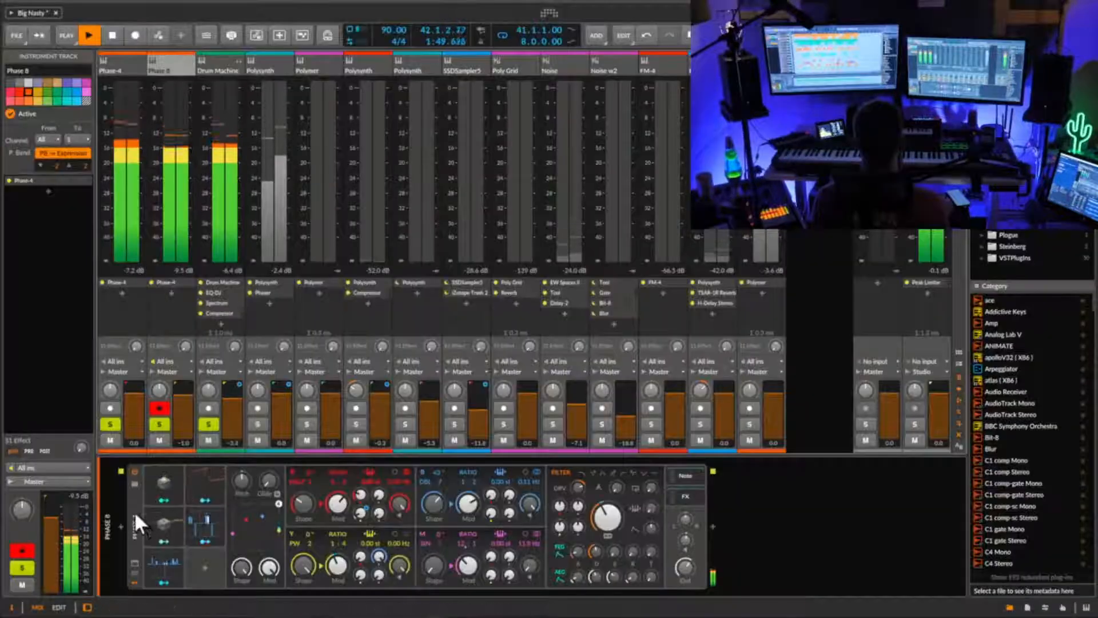
- Show the effects chain of Phase 8's synth and adjust the attack and high ratio of its Dynamics device
click(133, 520)
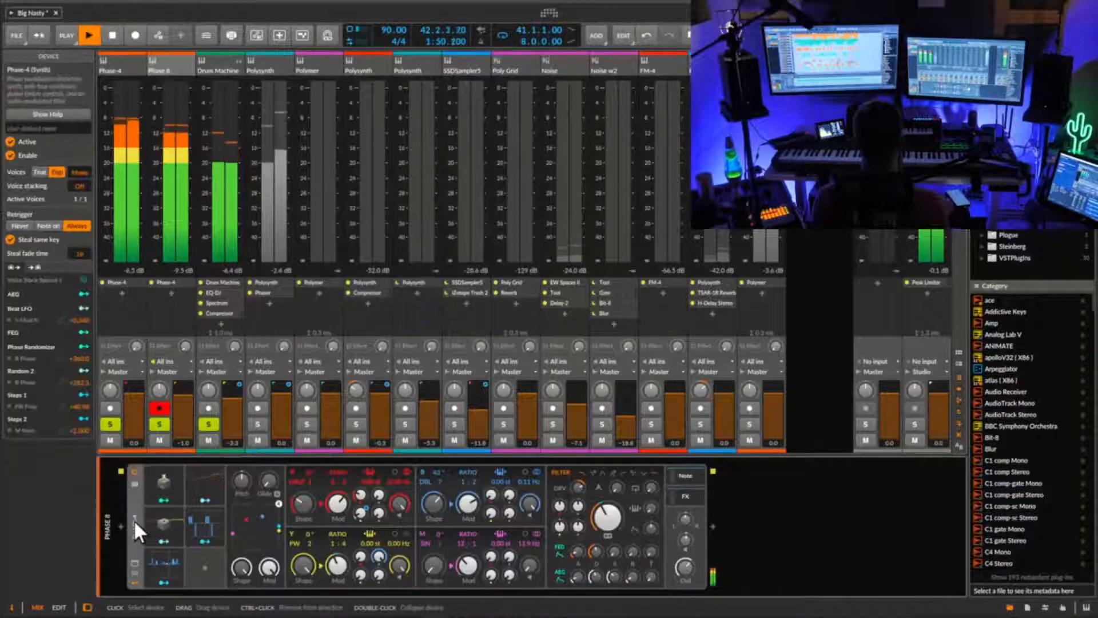
click(173, 67)
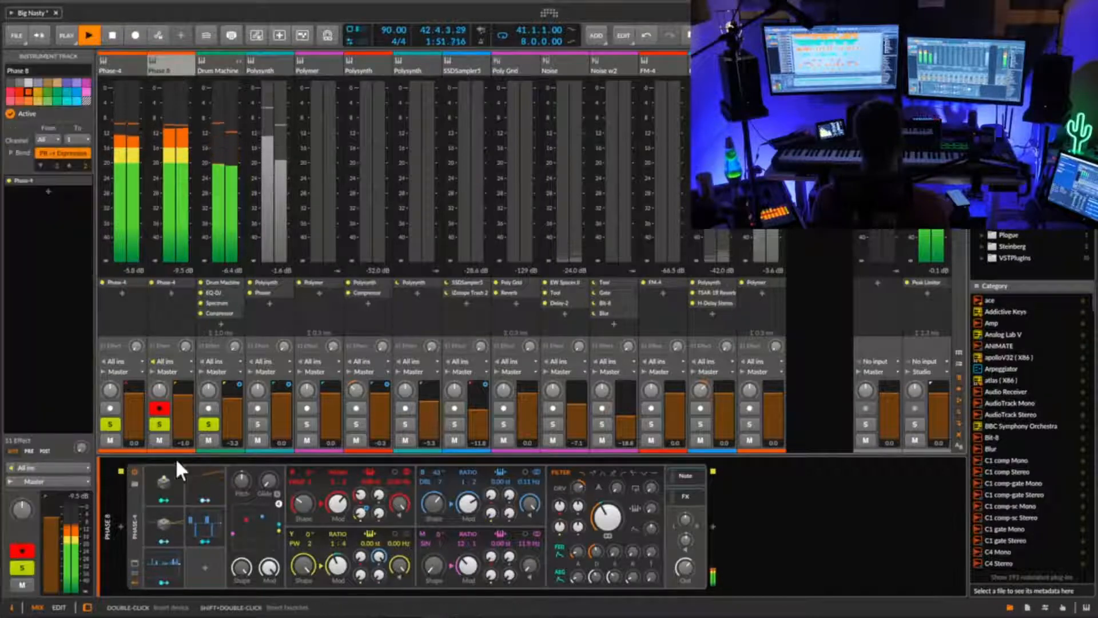
click(132, 526)
click(685, 496)
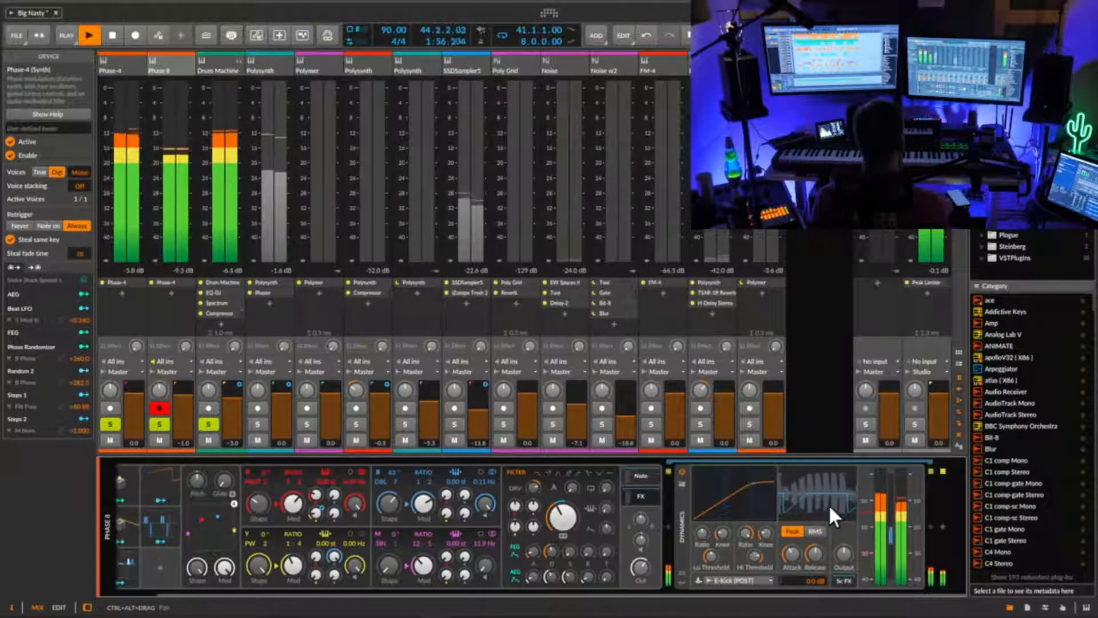
drag(797, 555, 796, 574)
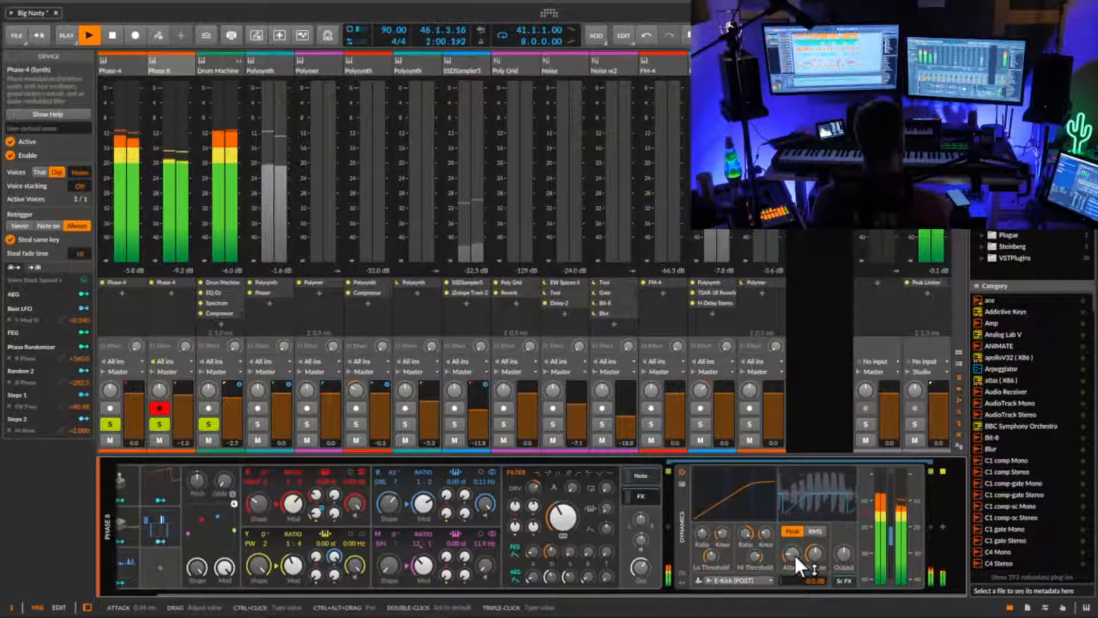
drag(748, 533, 748, 547)
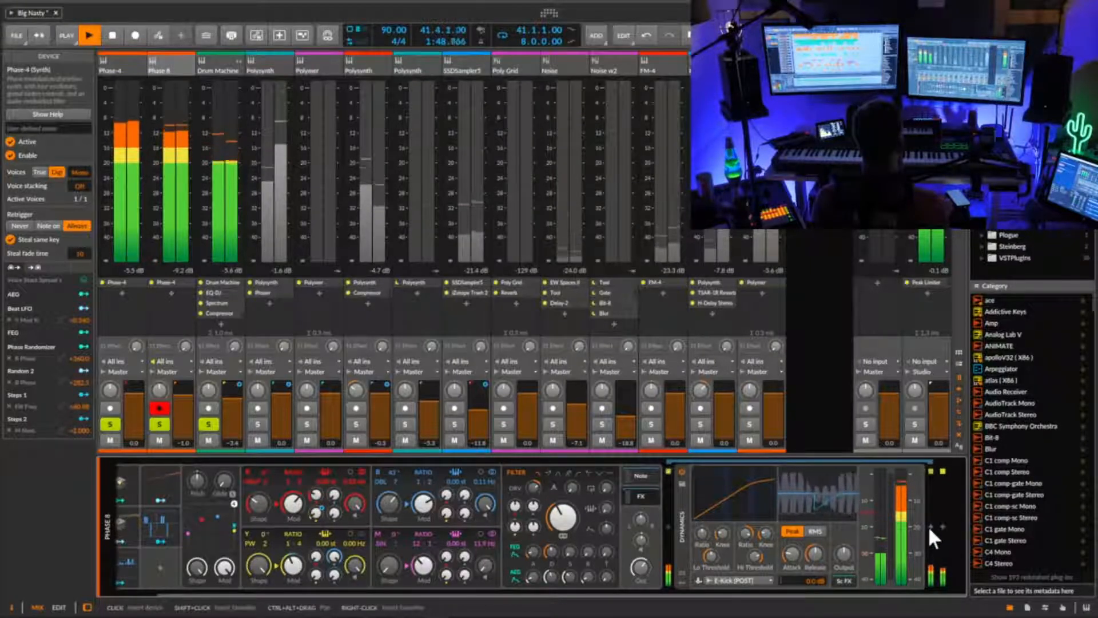
- Stop playback and add an EQ+ device after the Dynamics device in Phase 8's effects chain
key(space)
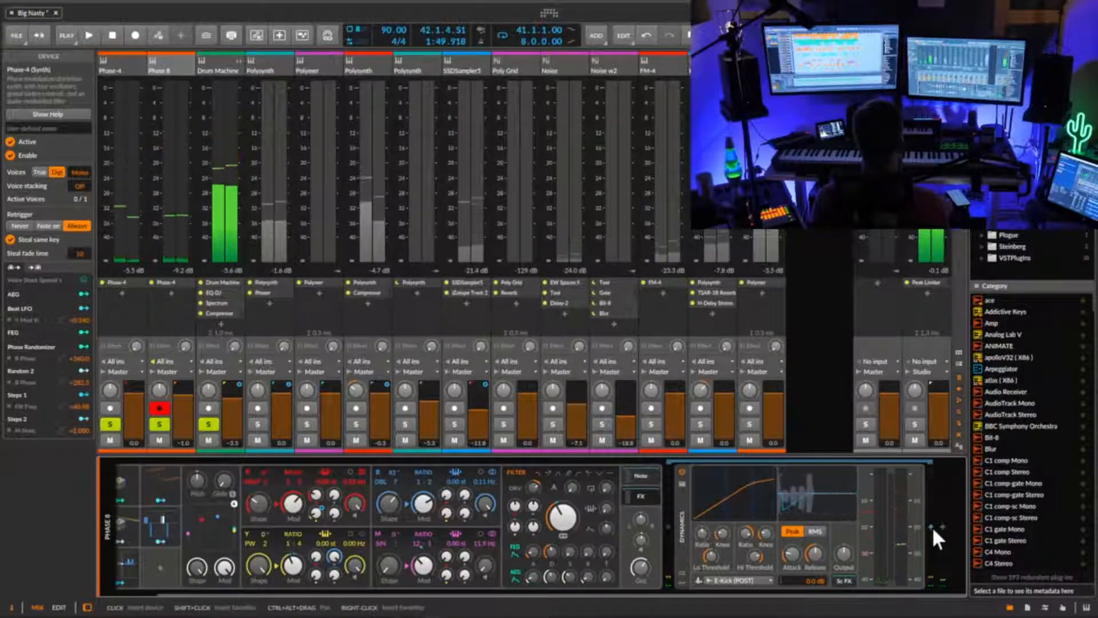
click(931, 526)
text(eq)
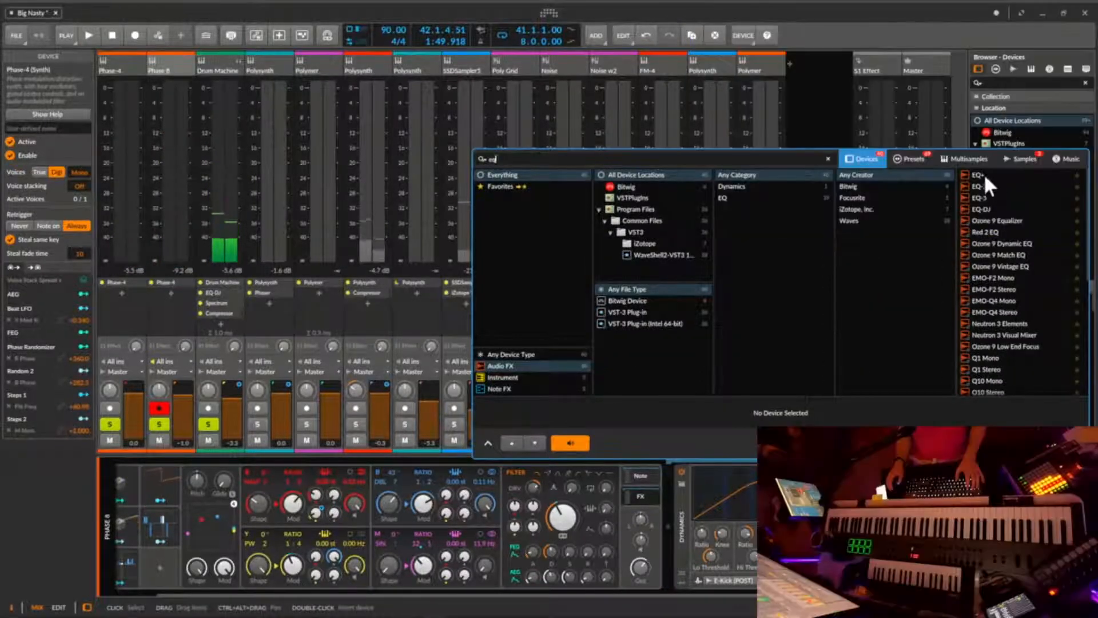
double_click(979, 175)
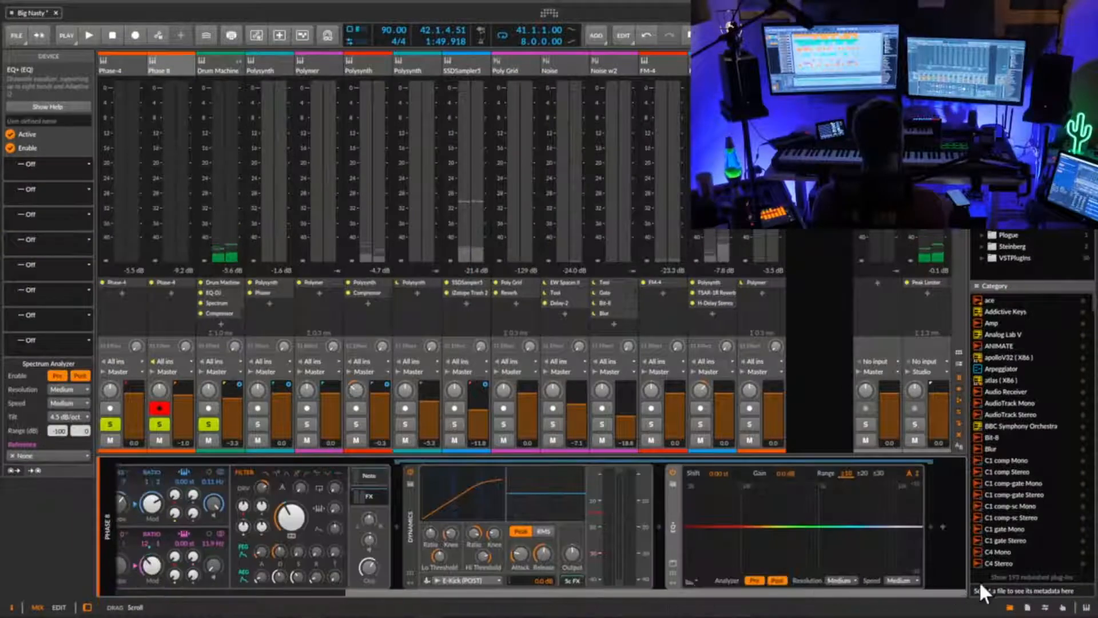
- During playback, add a bell cut at 209 Hz of -2.5 dB and a bell boost at 936 Hz of +9.8 dB in the EQ+
key(space)
drag(721, 525, 767, 537)
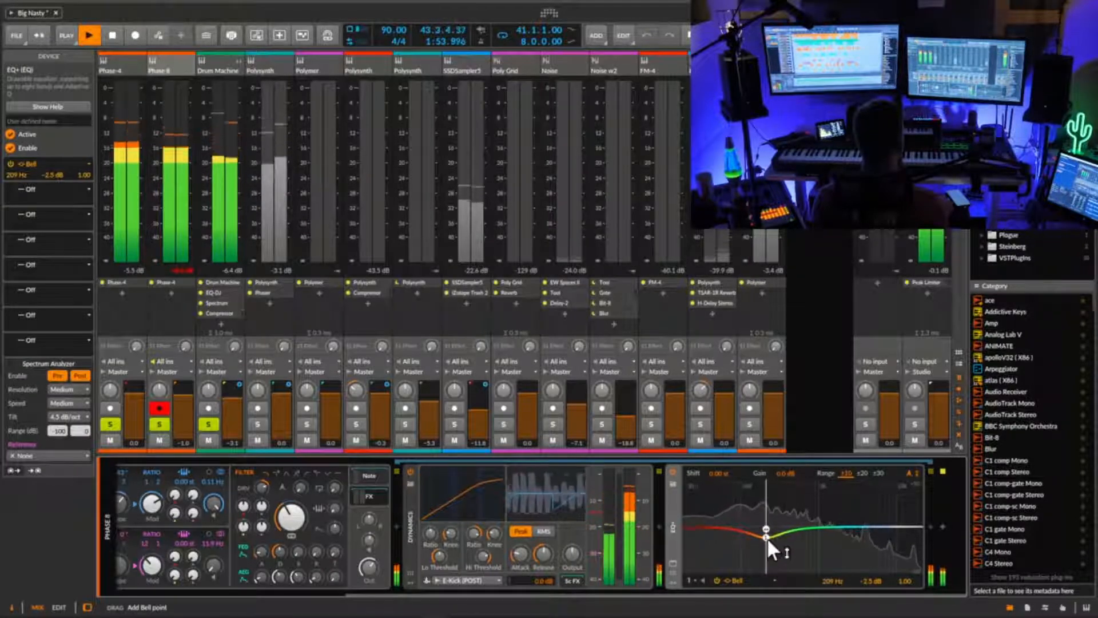
drag(828, 515, 781, 493)
drag(859, 488, 819, 491)
key(space)
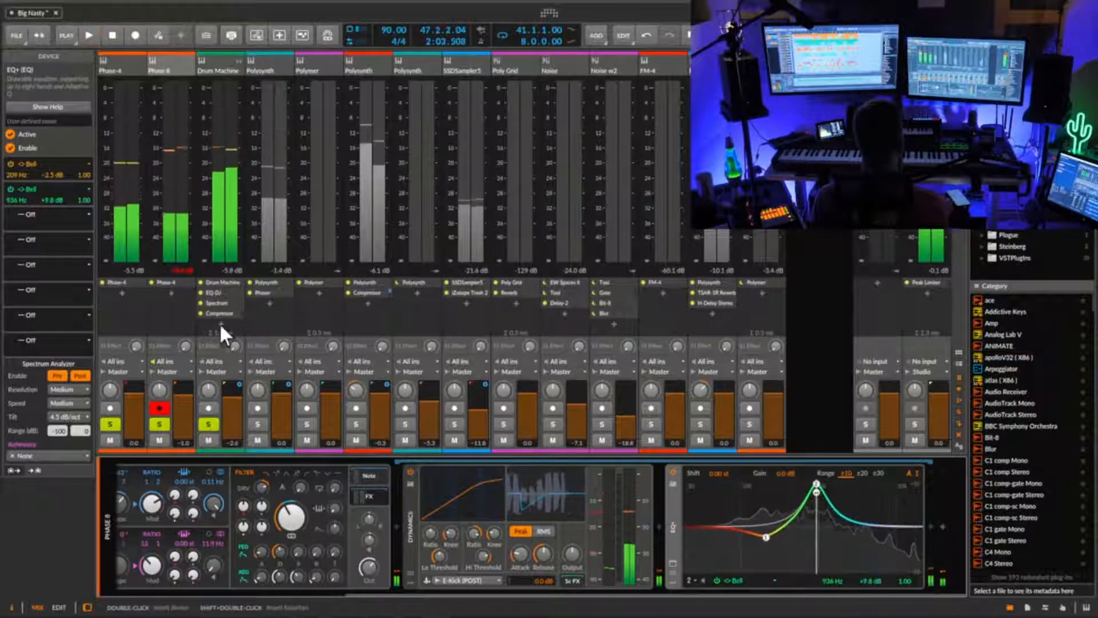
- Leave only Phase 8 soloed and retune the EQ+ boost band to 2.73 kHz at +4.1 dB with a Q of 0.80
click(117, 426)
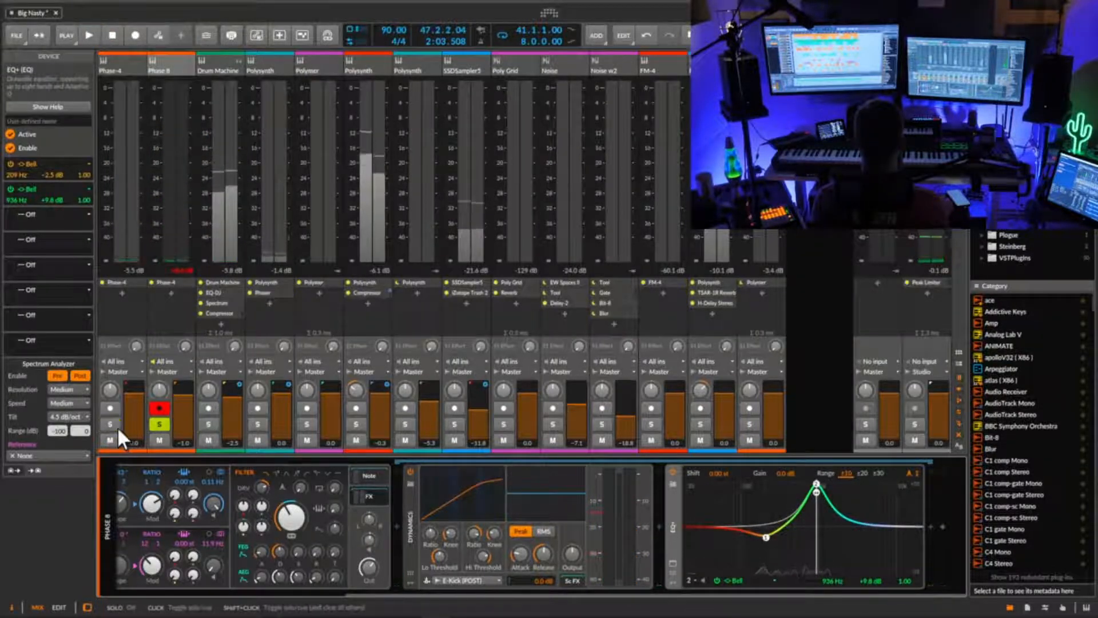
key(space)
drag(819, 486, 853, 507)
key(space)
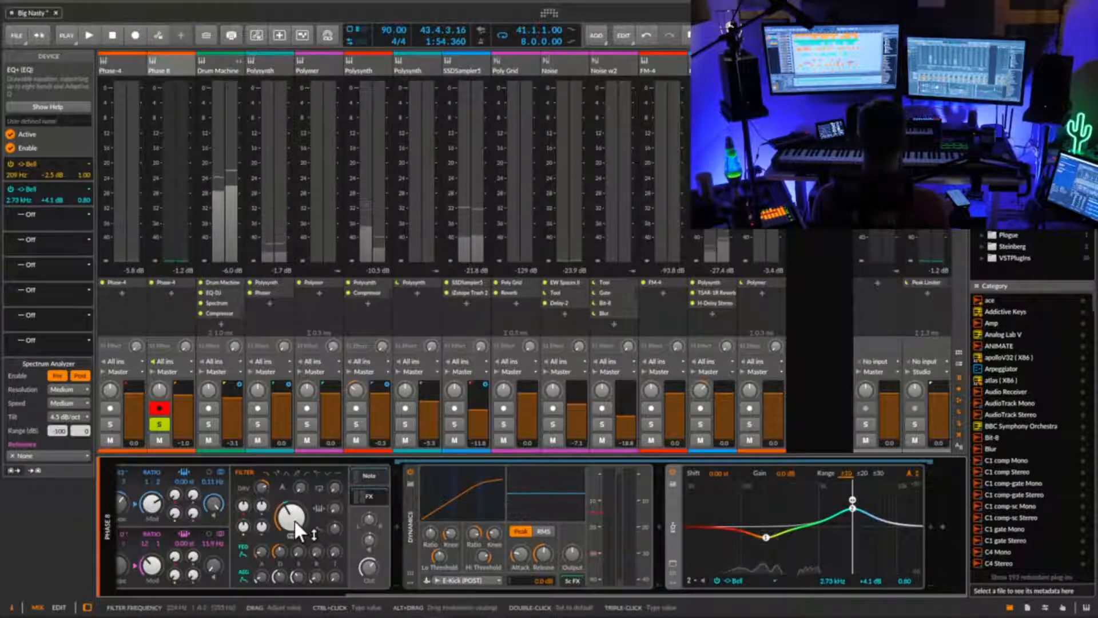
- Replay the soloed Phase 8 and adjust its synth's filter frequency and the knob below filter keytracking
key(space)
drag(294, 520, 293, 520)
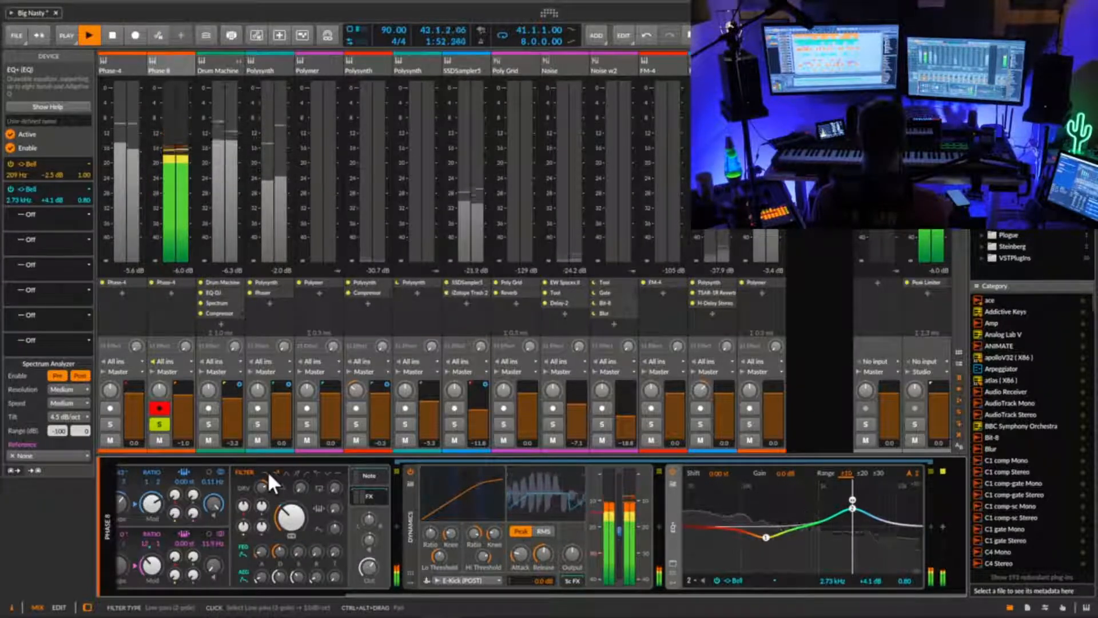
mouse_move(335, 508)
mouse_down()
mouse_move(337, 526)
mouse_move(334, 504)
mouse_move(300, 484)
mouse_move(336, 517)
mouse_up()
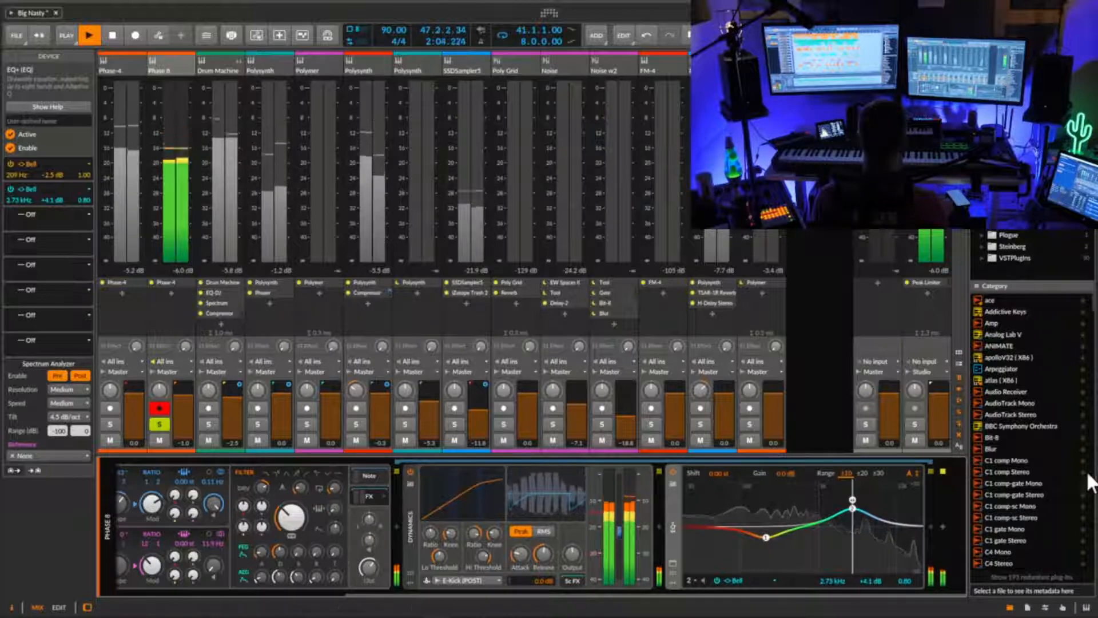
- Remove the EQ+ high bell band and move the low cut band to 187 Hz, -2.7 dB, with a Q of 0.71
drag(855, 511, 861, 551)
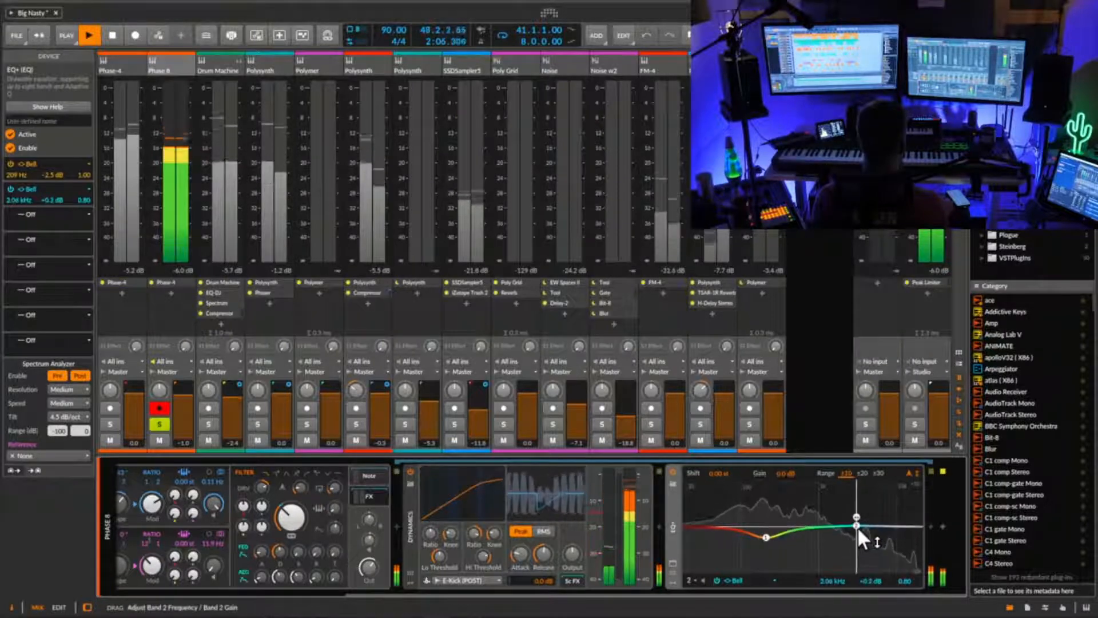
mouse_move(765, 537)
mouse_down()
mouse_move(762, 502)
mouse_move(760, 541)
mouse_move(735, 548)
mouse_move(772, 545)
mouse_move(763, 539)
mouse_move(766, 569)
mouse_move(762, 536)
mouse_up()
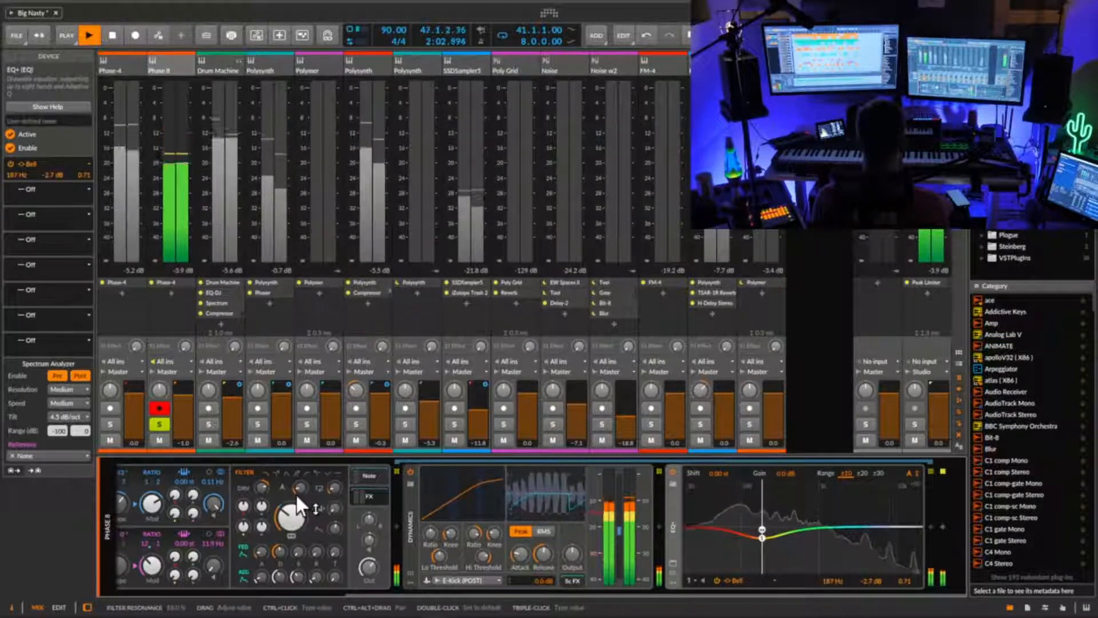
- Solo Phase-4 together with Phase 8 and replay the passage from bar 41 with Phase 8's synth in view
drag(608, 595, 459, 598)
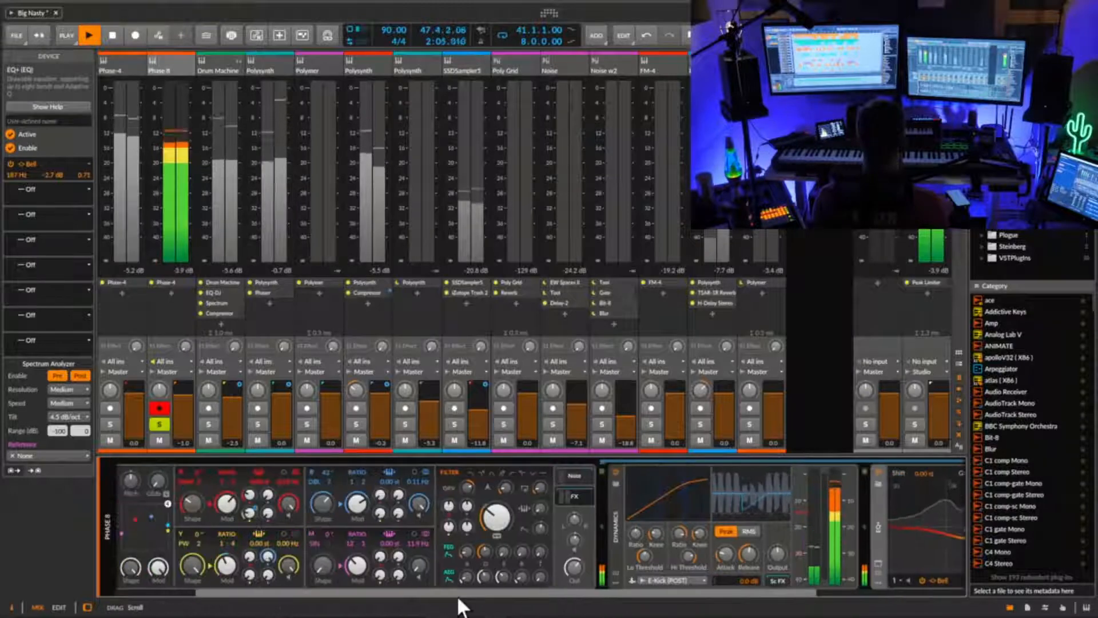
key(space)
click(109, 424)
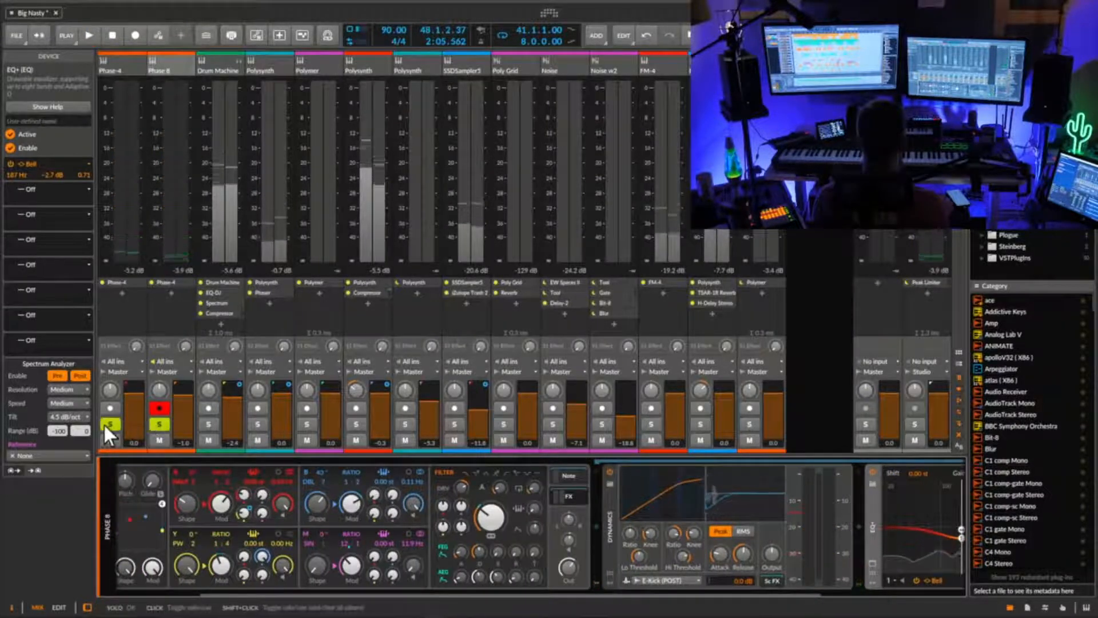
key(space)
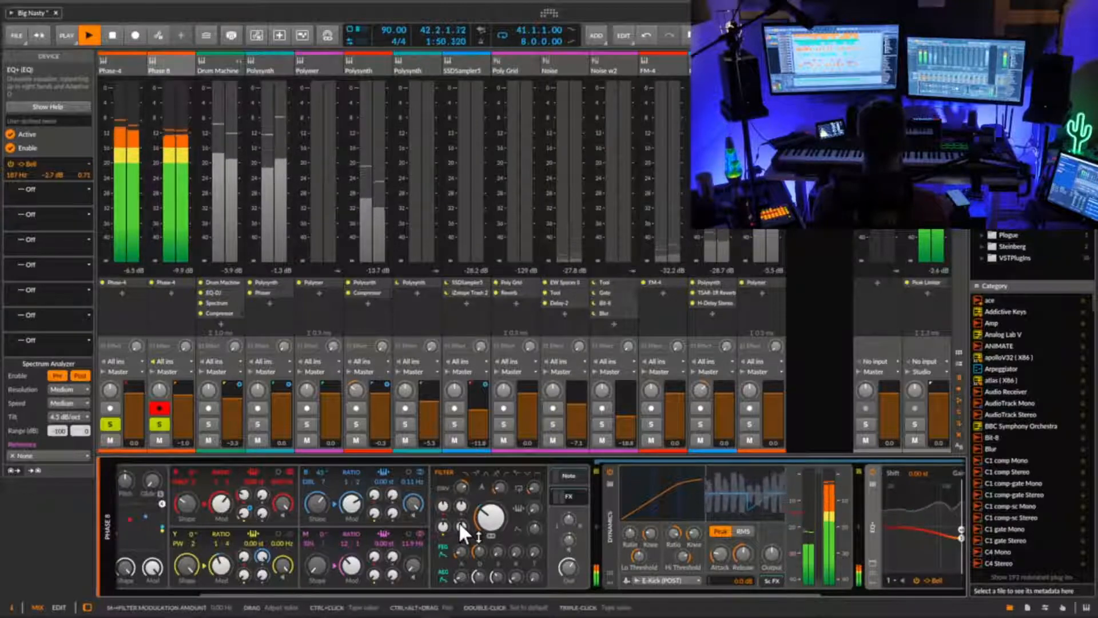
- Adjust Phase 8's filter envelope amount, decay and attack and its filter keytracking, and take Phase-4 out of solo
mouse_move(533, 525)
mouse_down()
mouse_move(533, 540)
mouse_move(534, 525)
mouse_up()
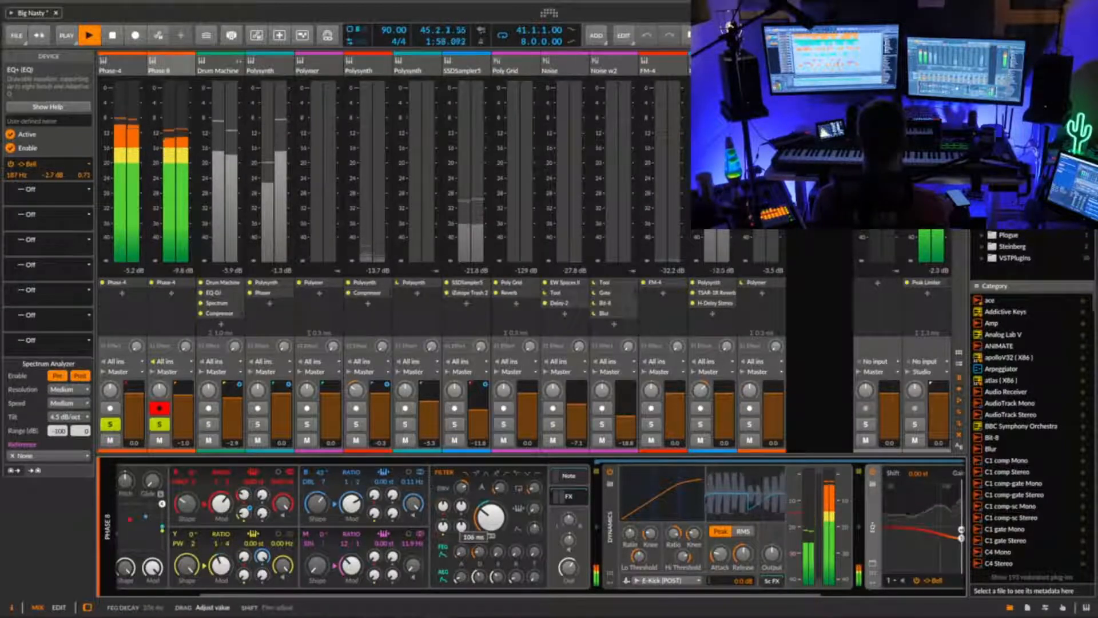
drag(534, 487, 534, 484)
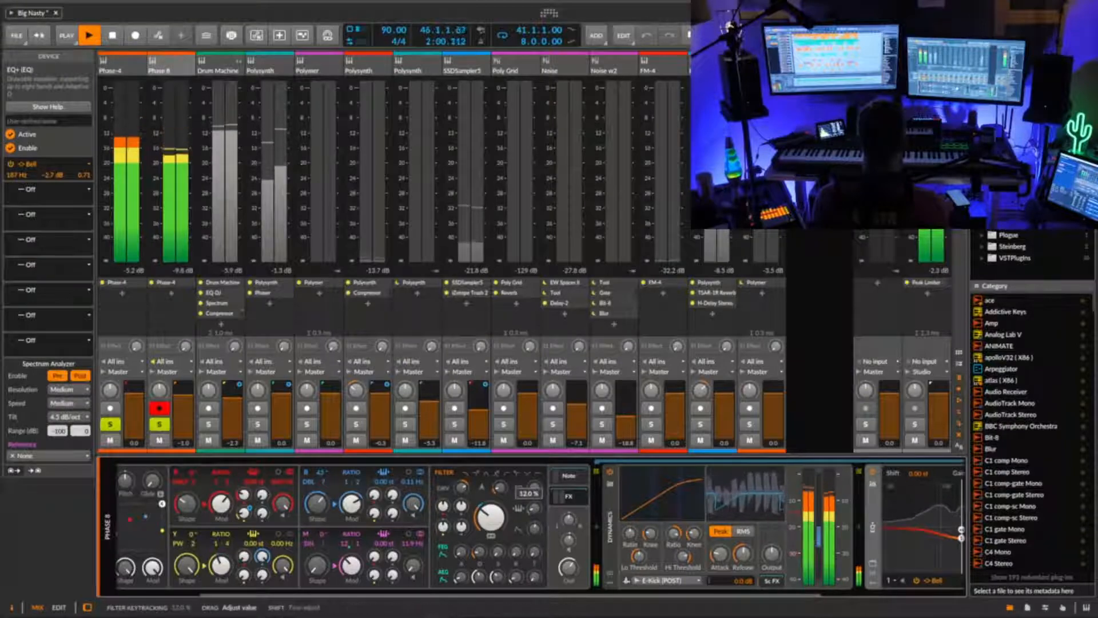
drag(534, 528, 533, 525)
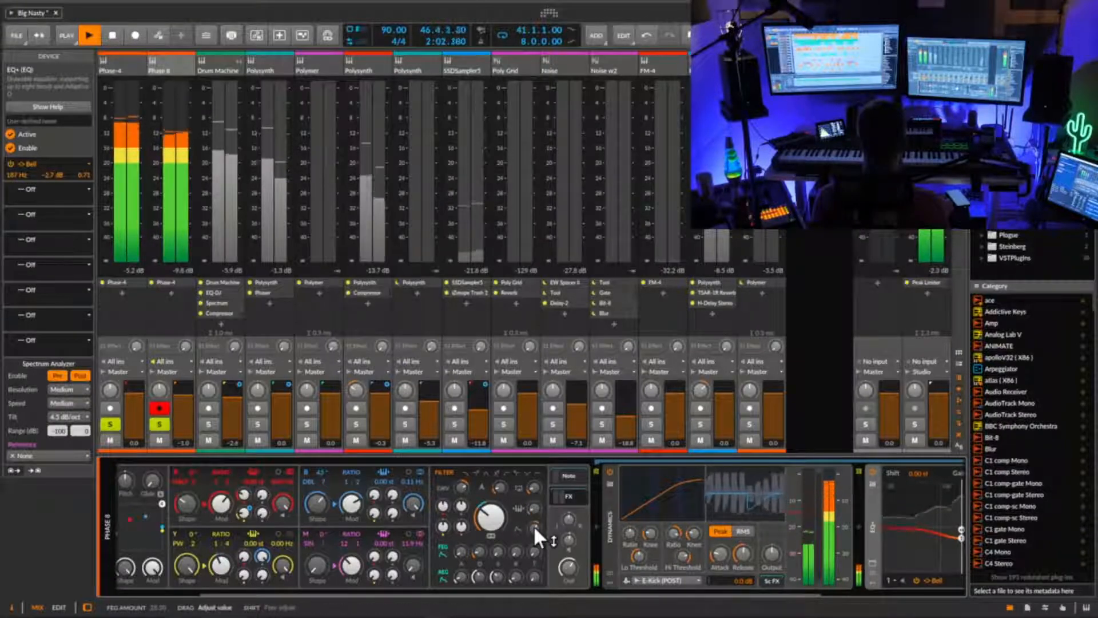
click(112, 423)
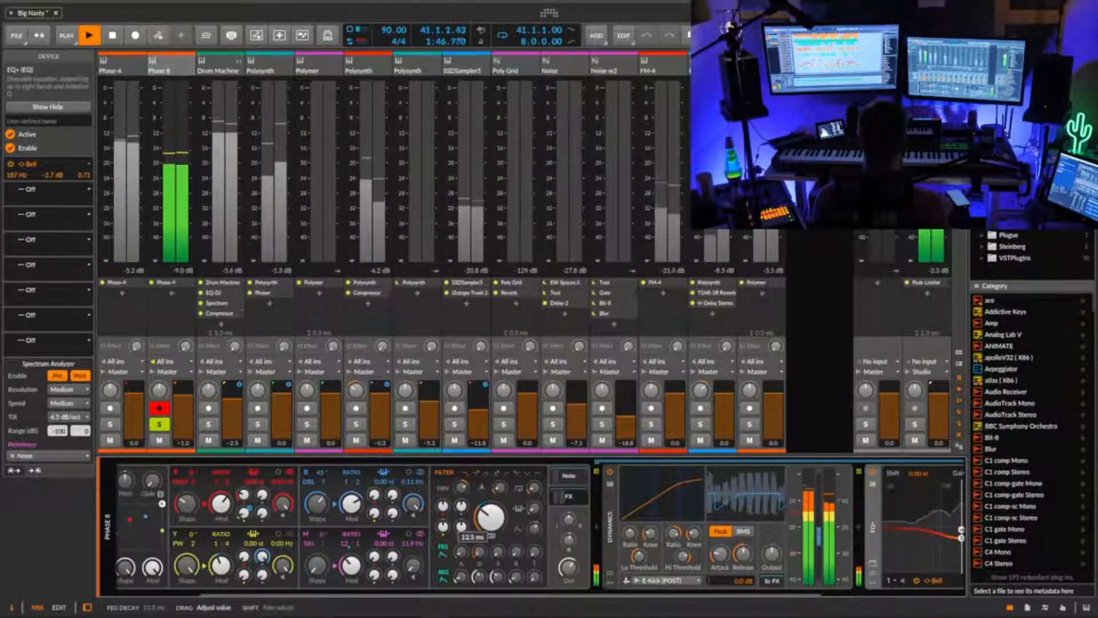
drag(462, 548, 462, 547)
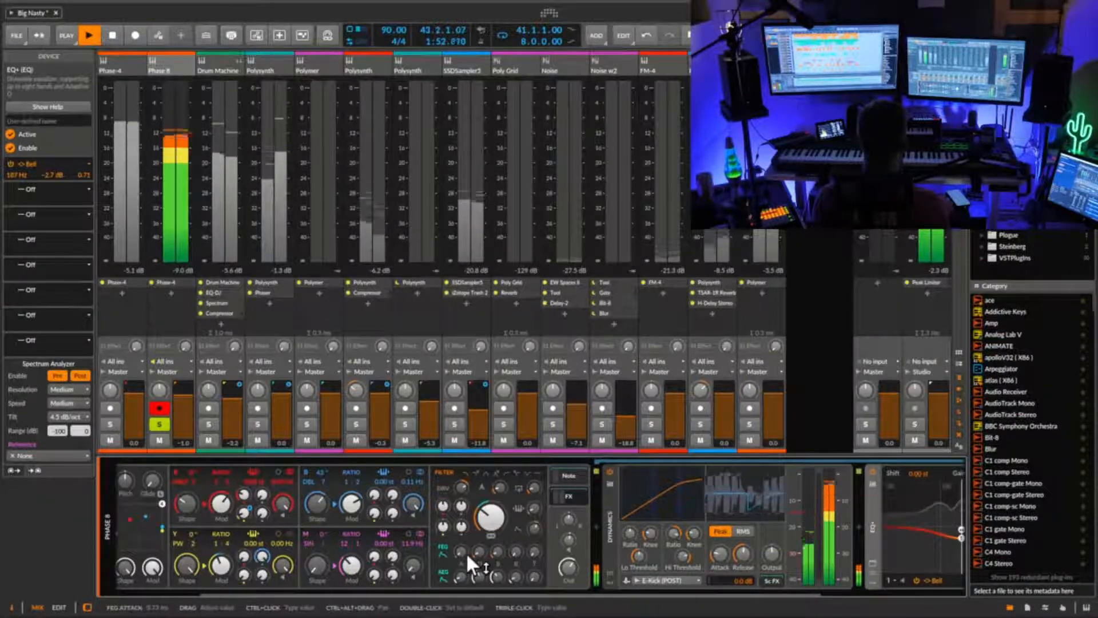
- Solo the Drum Machine, Phase 8 and Phase-4 tracks together
click(165, 424)
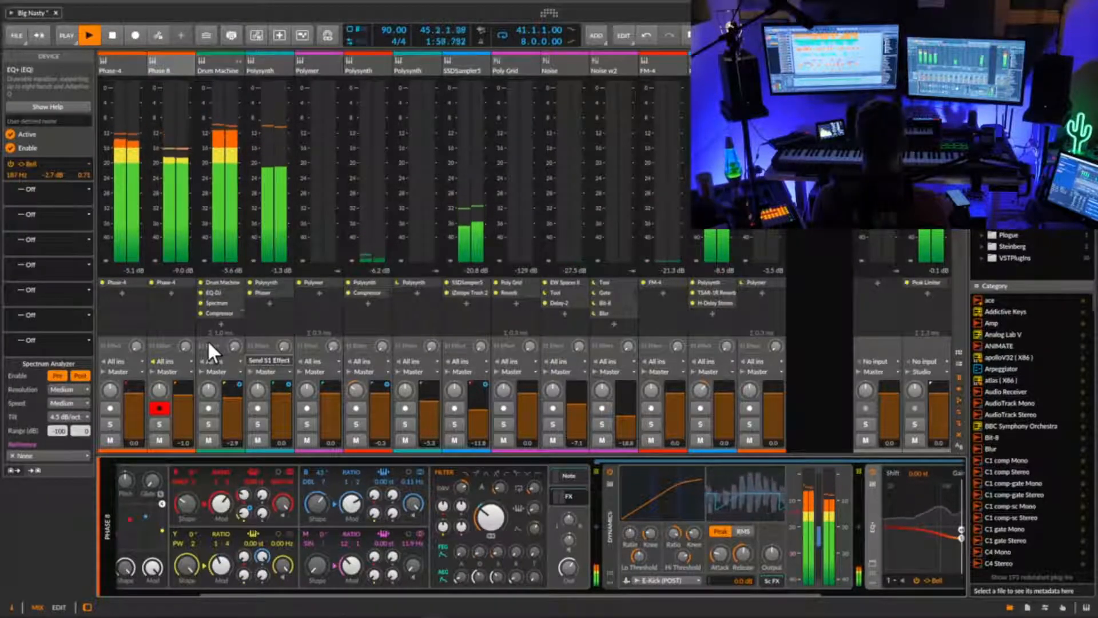
click(208, 424)
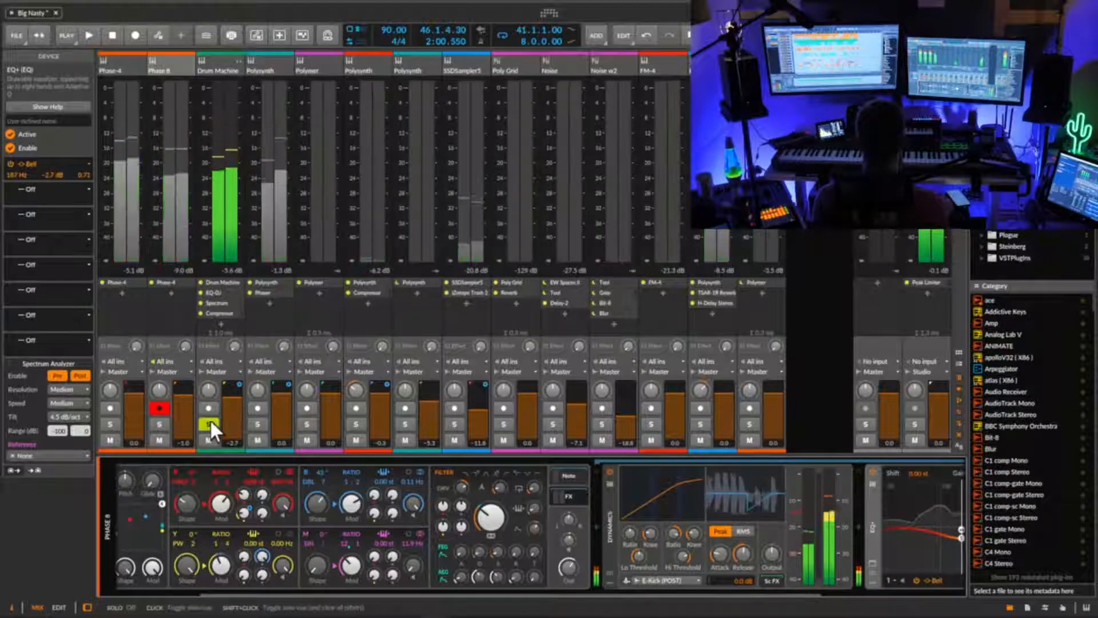
click(159, 424)
click(110, 424)
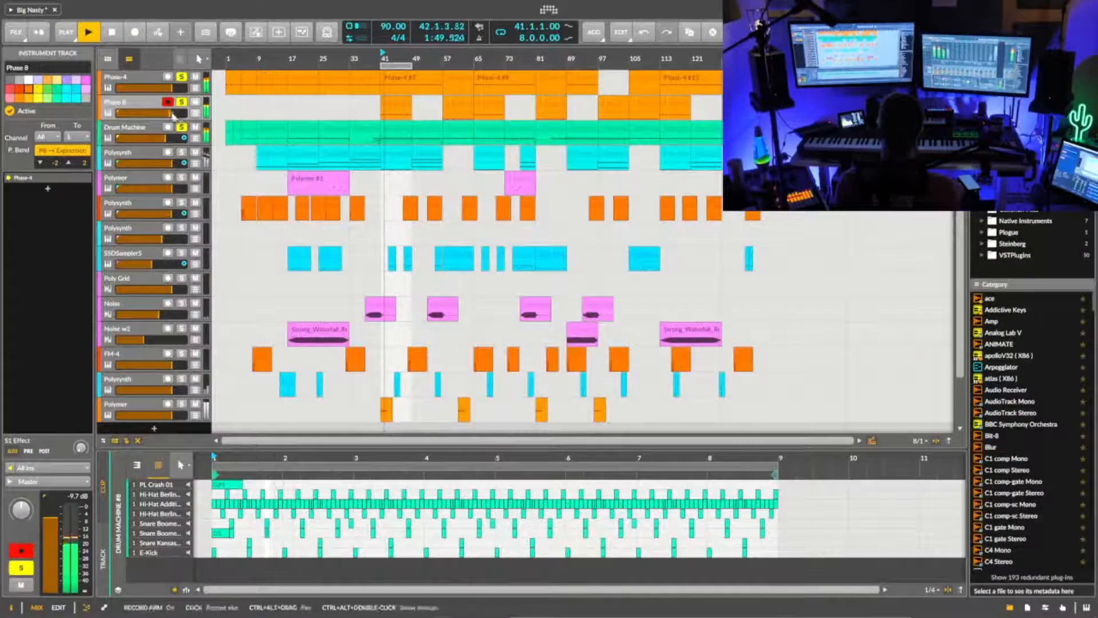
- Reset the Phase 8 track volume to 0.0 dB and compare the passage without and with the Drum Machine soloed
double_click(171, 117)
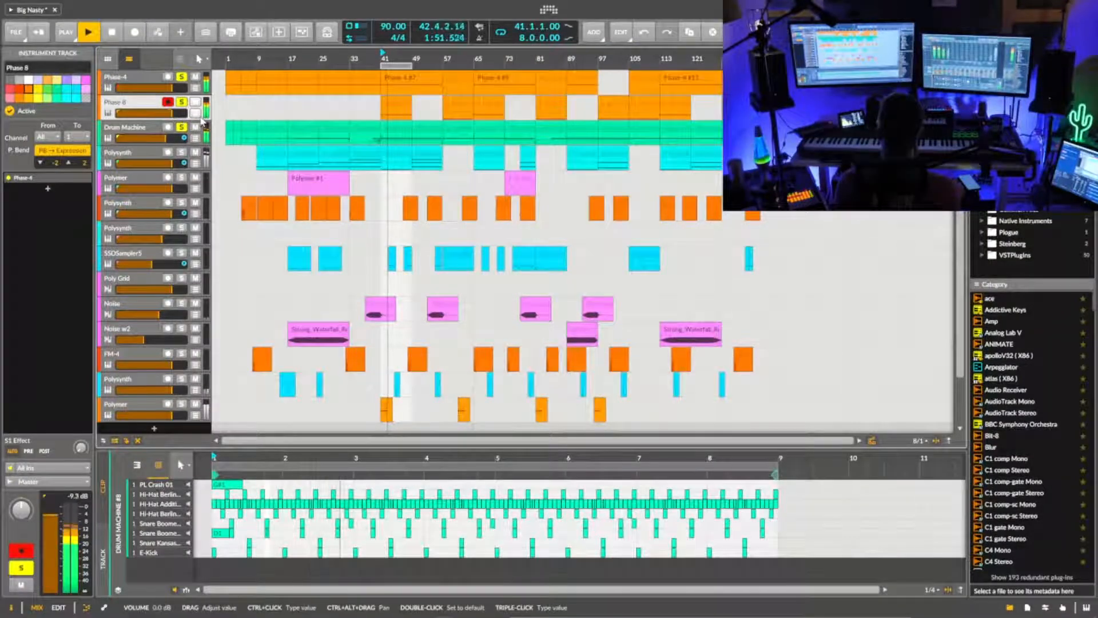
click(182, 127)
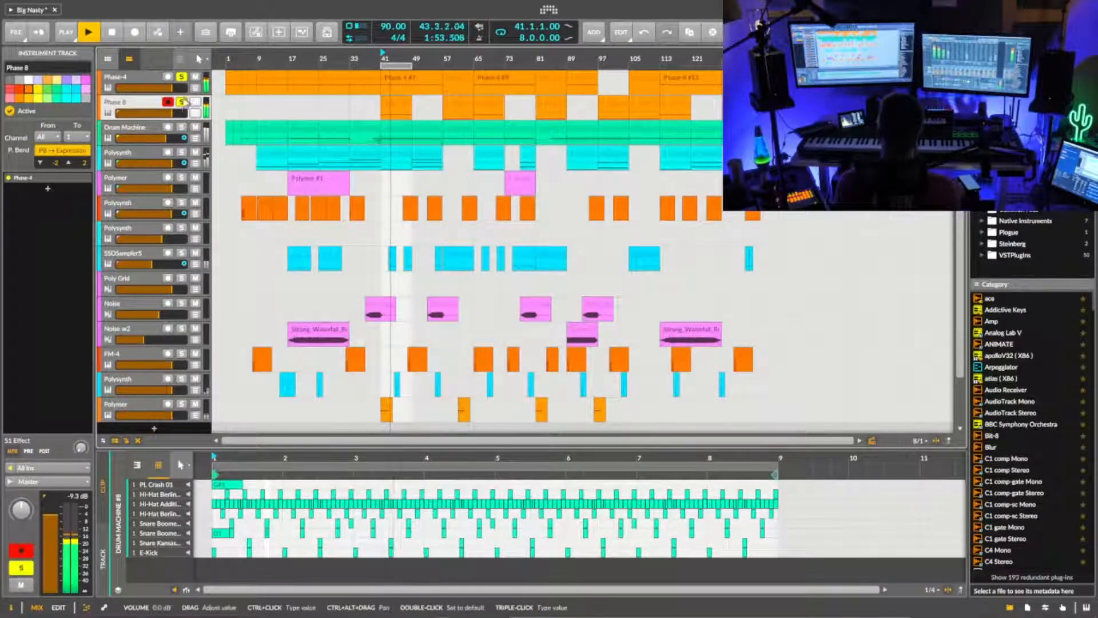
click(182, 127)
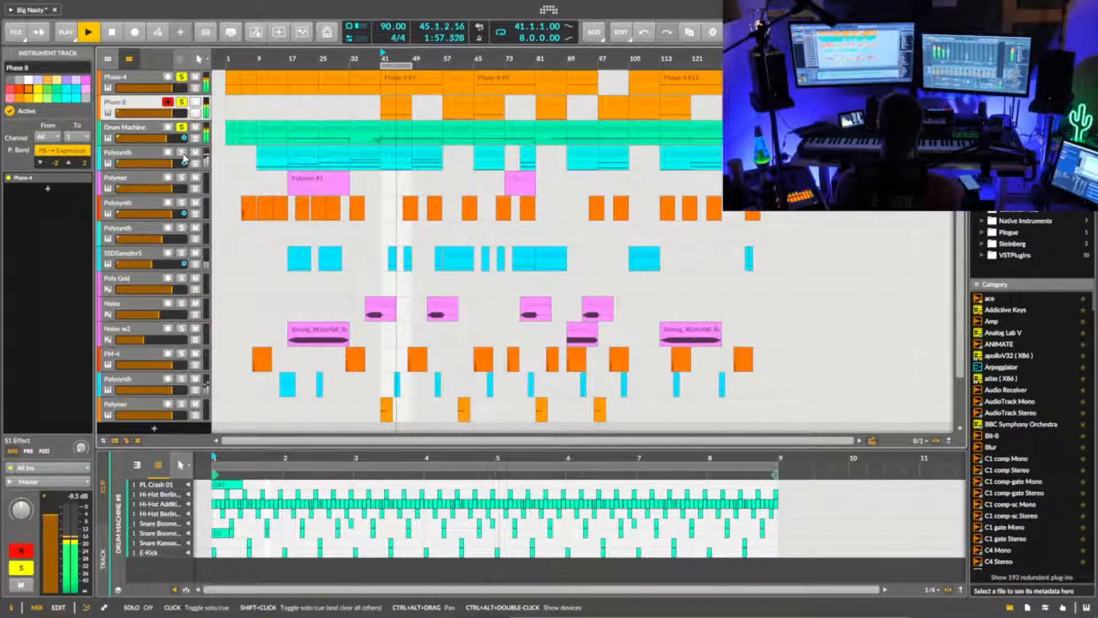
- Play from bar 57 and adjust Phase 8's filter resonance and the shape and volume of its M oscillator
click(443, 59)
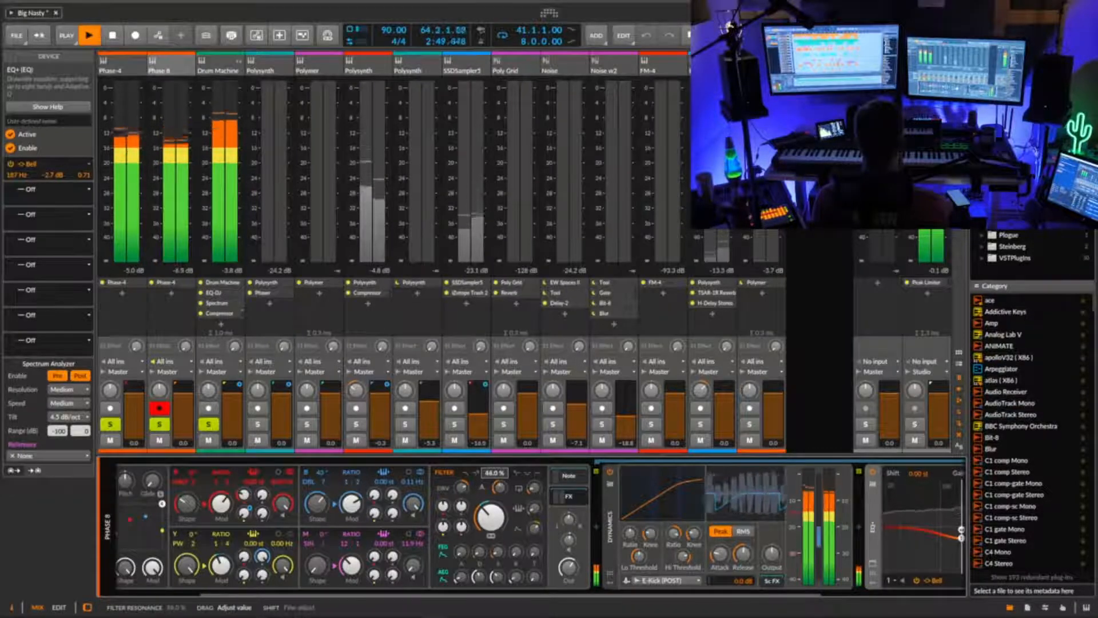
drag(497, 484, 496, 485)
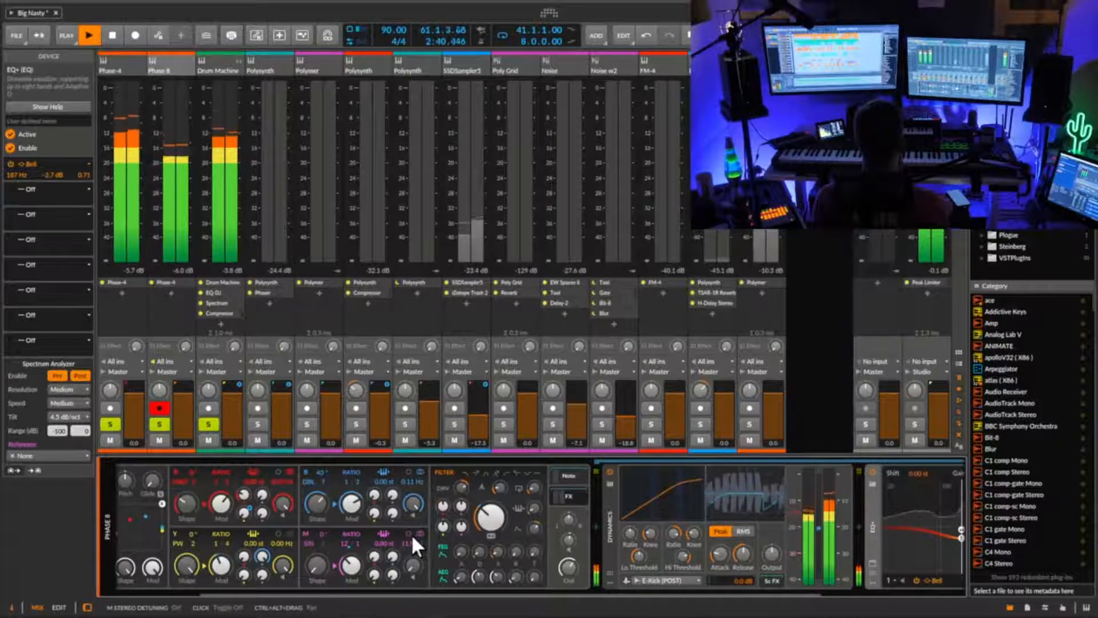
drag(315, 566, 315, 457)
drag(317, 566, 317, 610)
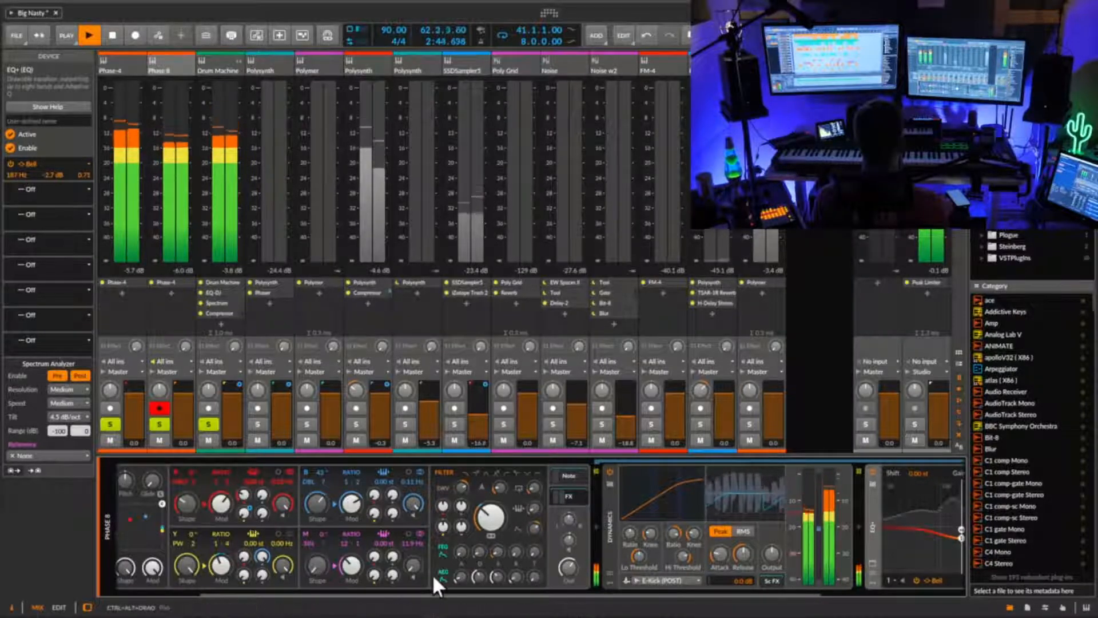
drag(413, 566, 412, 556)
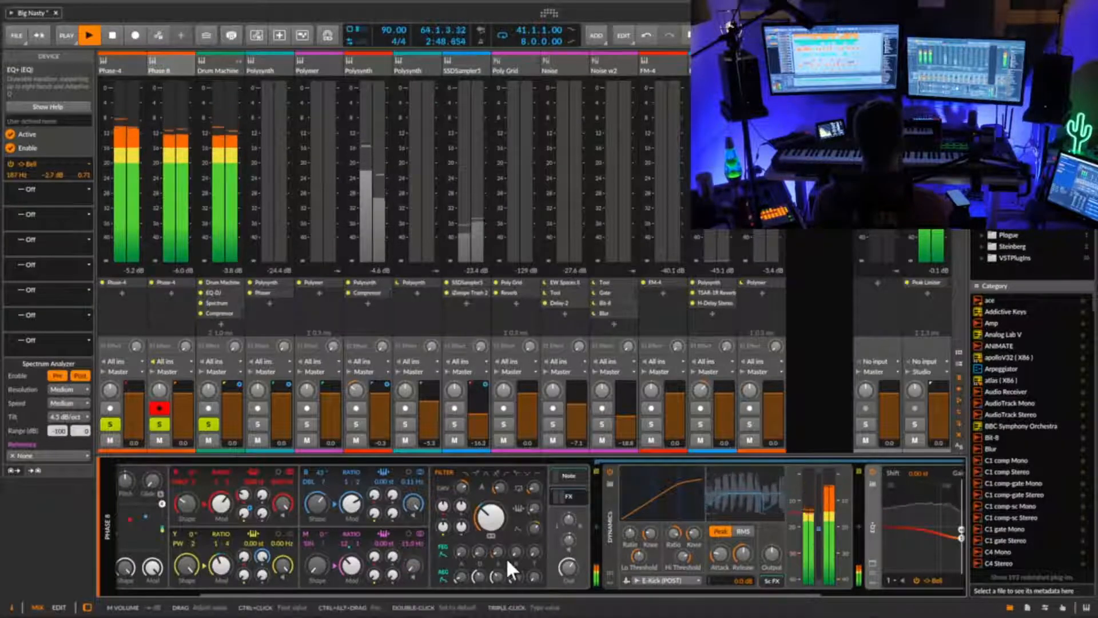
- Adjust how much the M and Y oscillators modulate Phase 8's filter, and stop playback
mouse_move(461, 527)
mouse_down()
mouse_move(461, 504)
mouse_move(461, 572)
mouse_move(461, 500)
mouse_move(445, 526)
mouse_up()
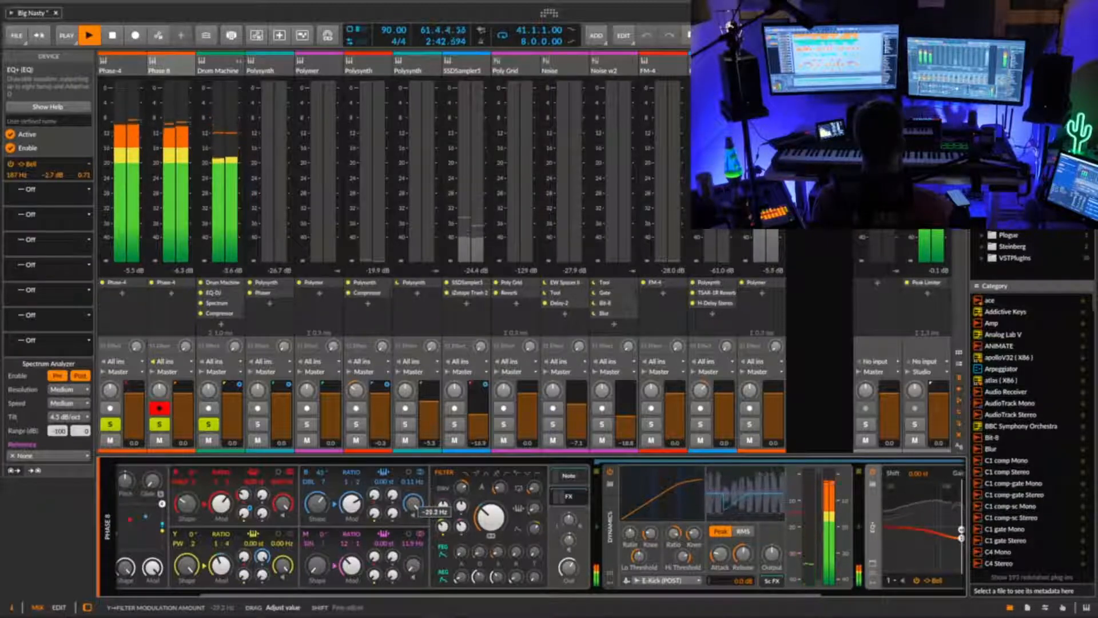
drag(444, 527, 443, 526)
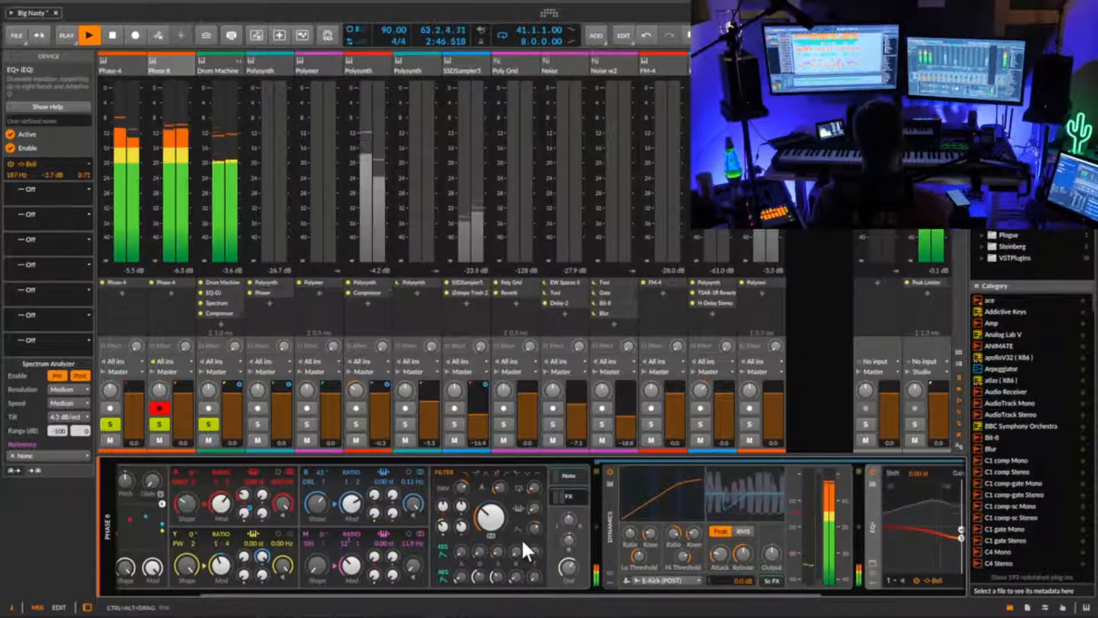
key(space)
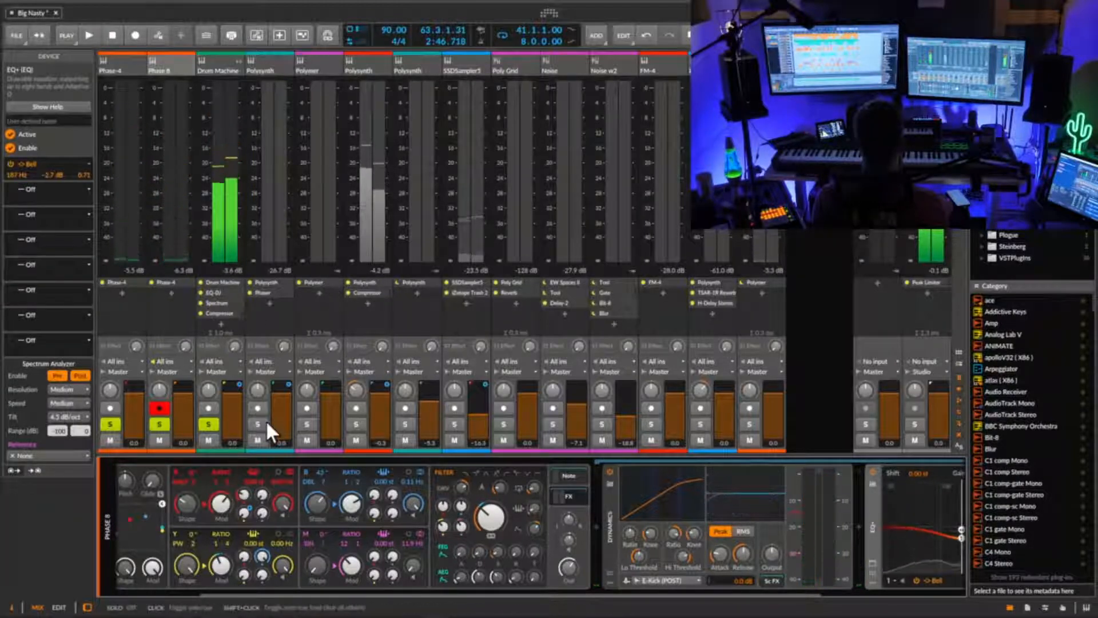
- Add the Polysynth track below the drums to the solo and play the arrangement from bar 33 and from bar 41
key(space)
key(alt+1)
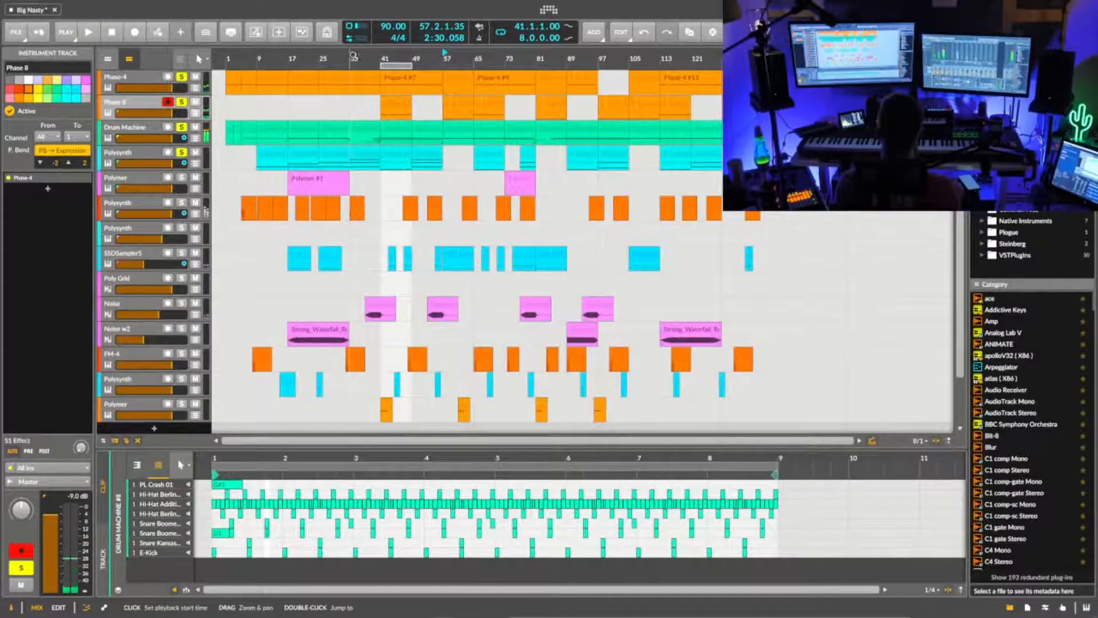
click(354, 55)
key(space)
click(385, 58)
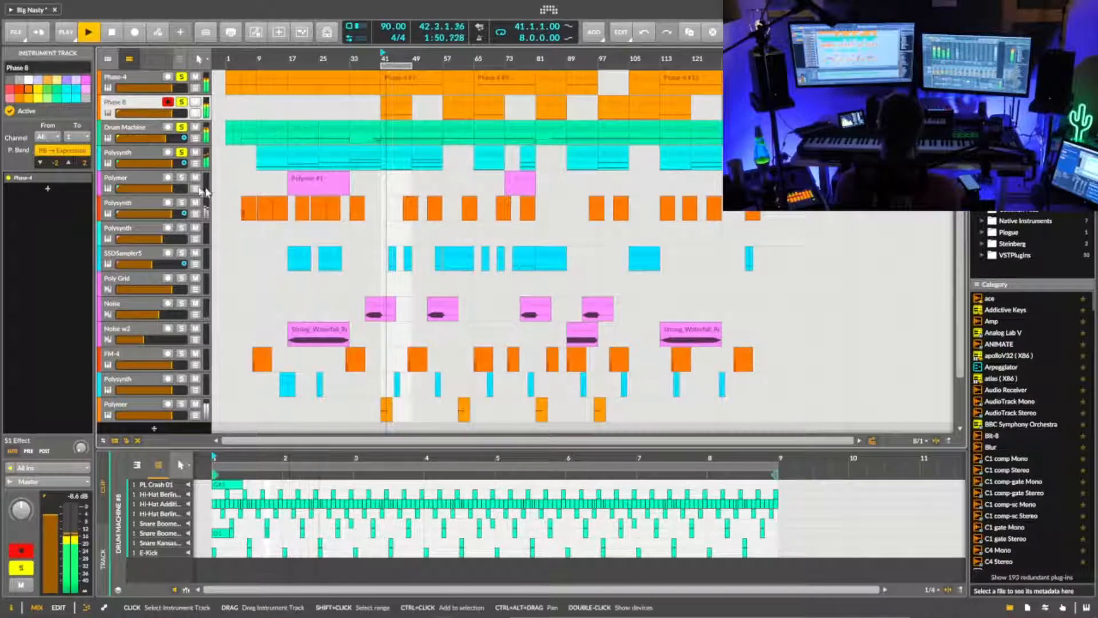
- Select the soloed Polysynth track to show its device chain and stop playback
click(141, 153)
key(space)
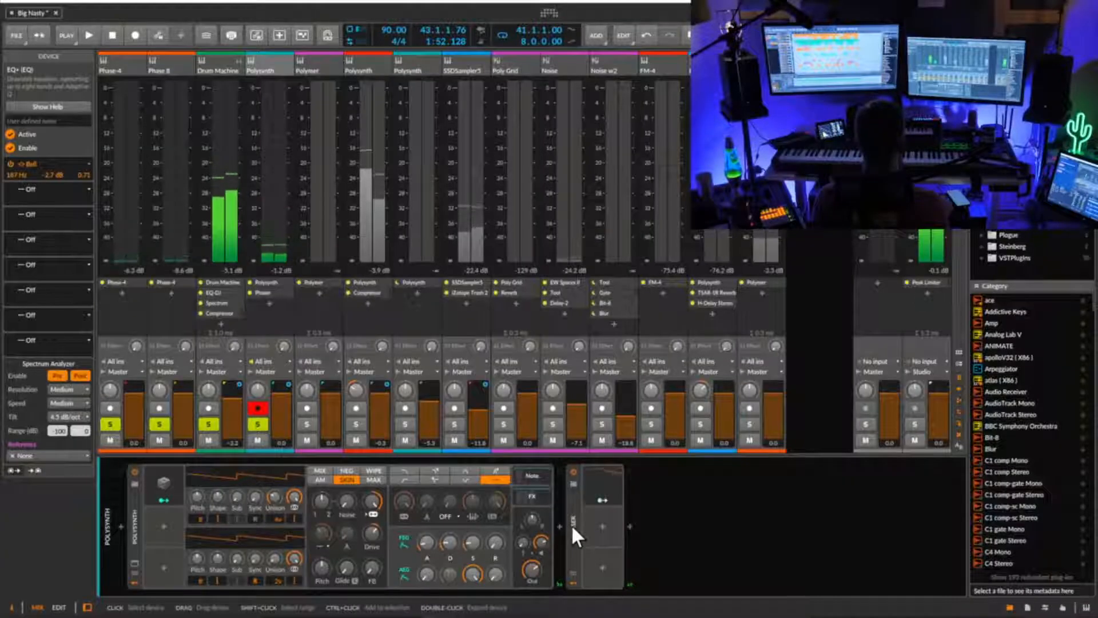
- During playback, open Polysynth's Note and FX chains and move the Phaser into the FX chain after Dynamics
click(573, 527)
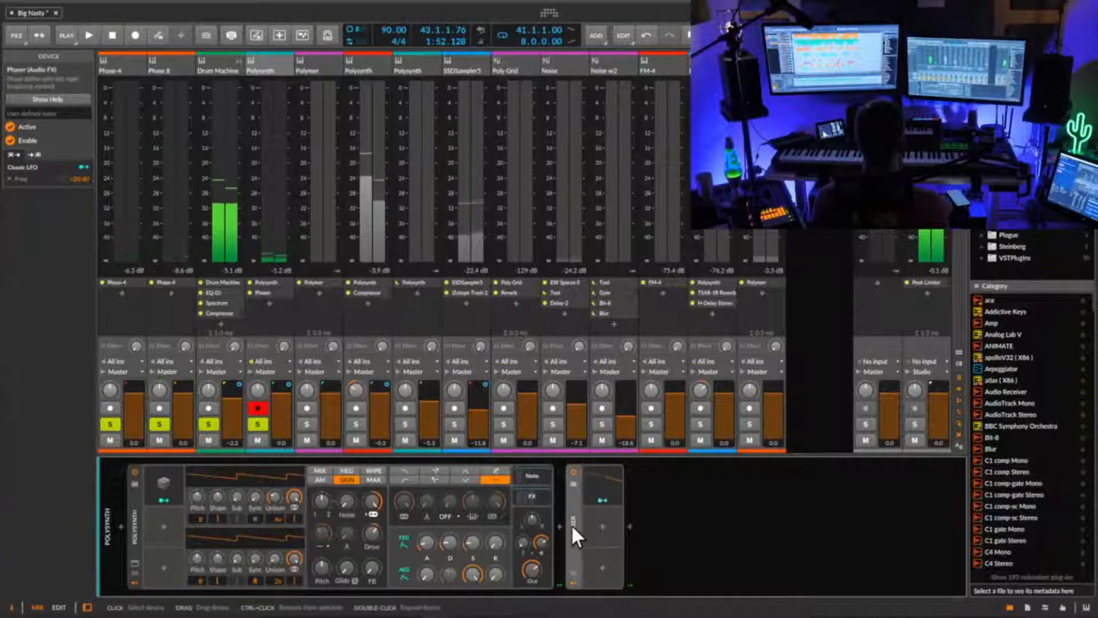
key(space)
click(538, 493)
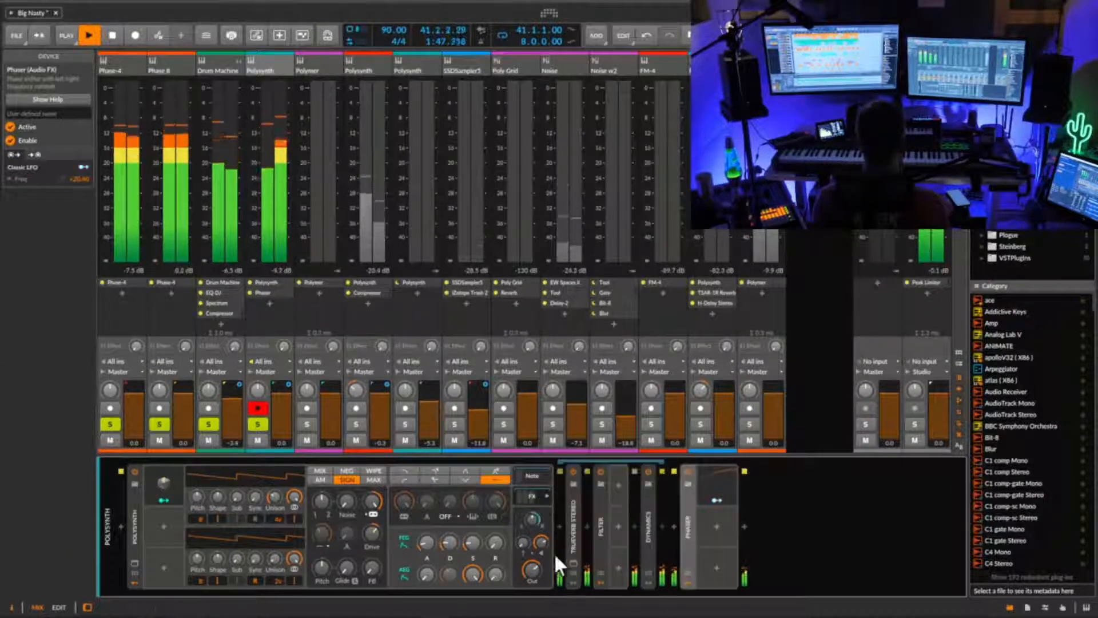
click(536, 477)
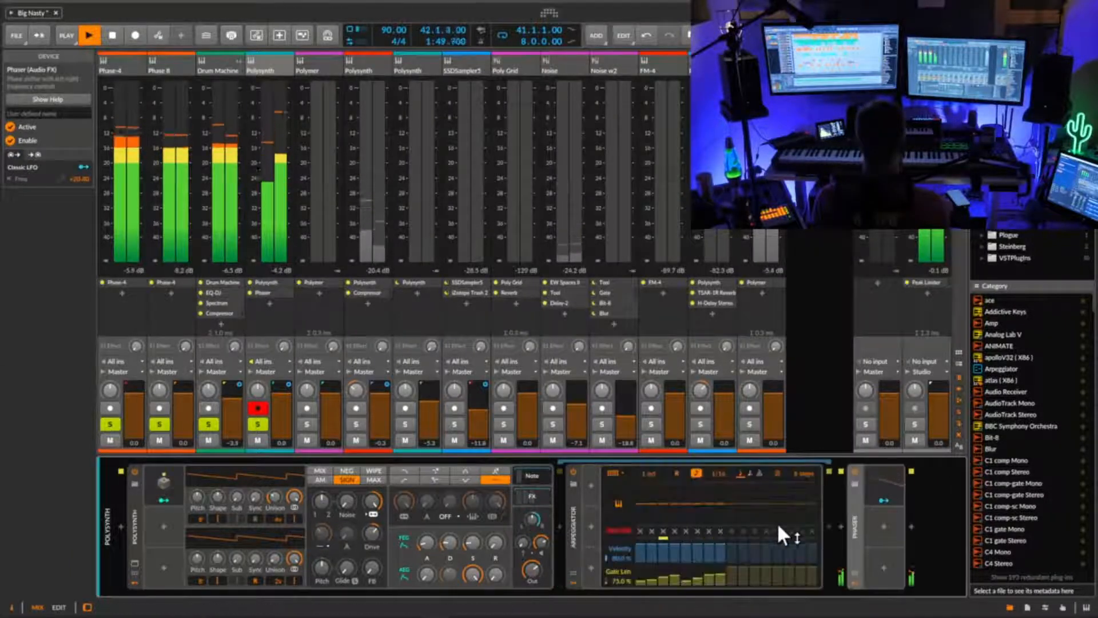
click(538, 496)
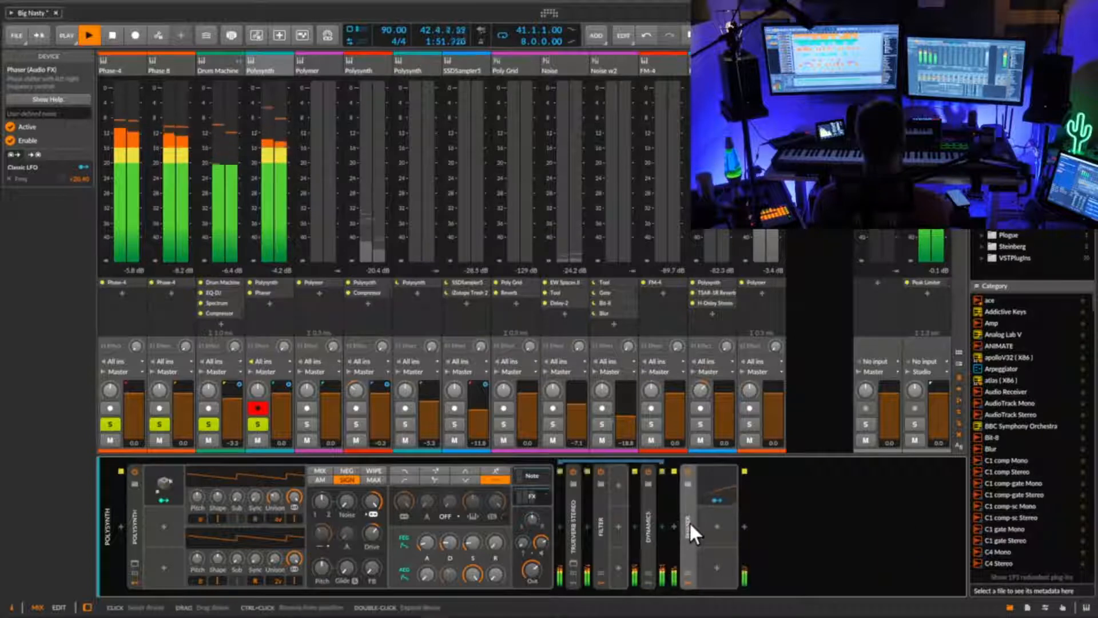
drag(689, 521, 667, 528)
- Examine the Phaser's controls and the settings of its Classic LFO modulator while the arrangement plays
click(709, 481)
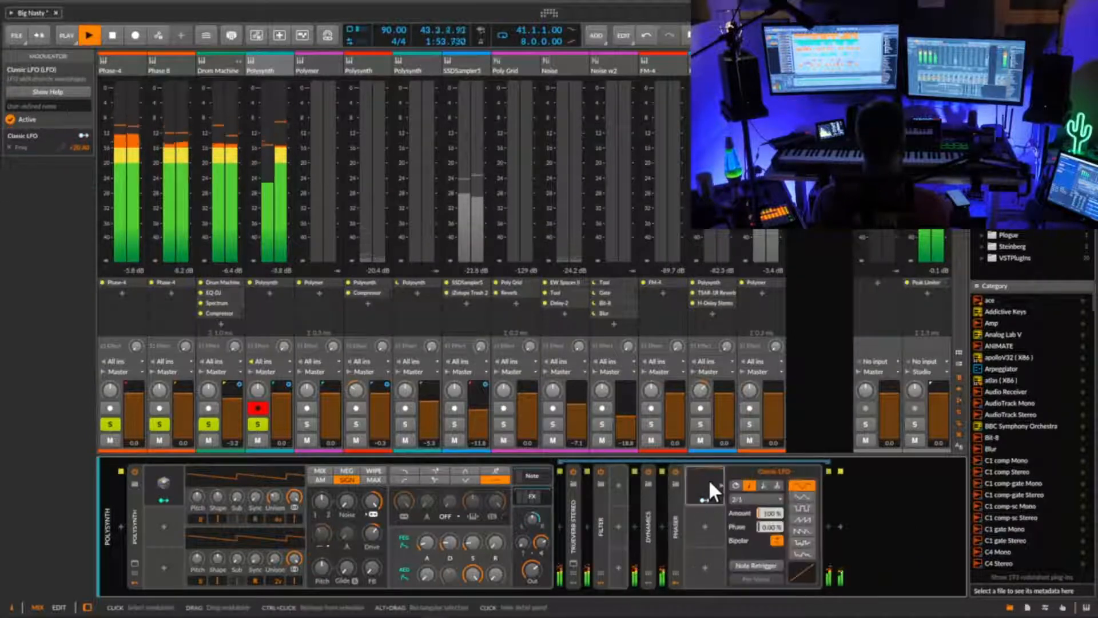
click(710, 480)
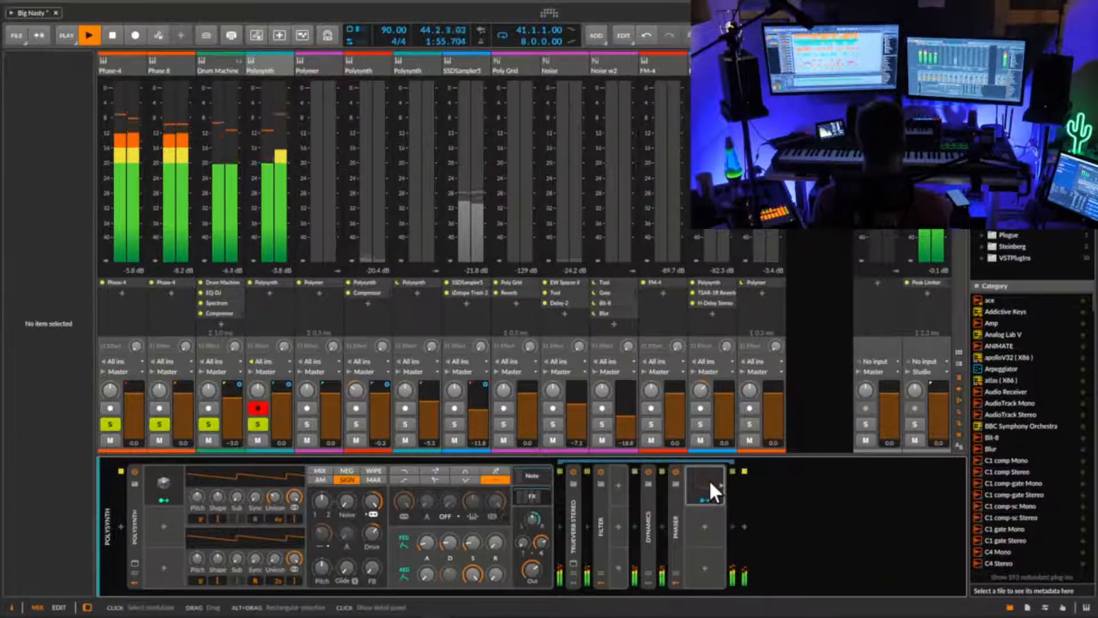
click(676, 529)
click(702, 489)
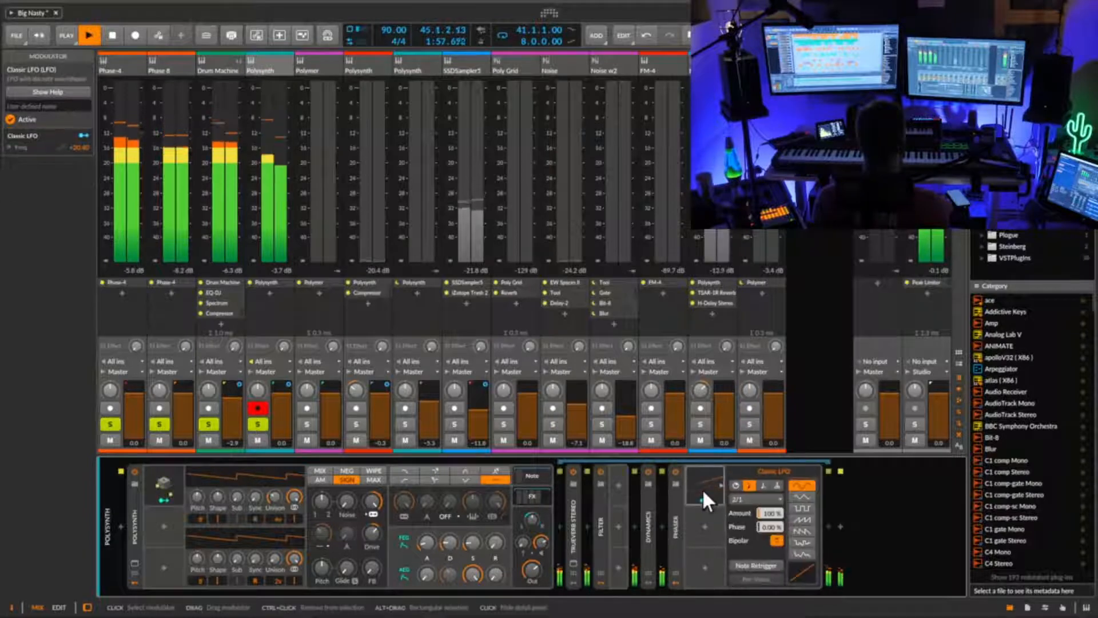
click(706, 485)
double_click(679, 532)
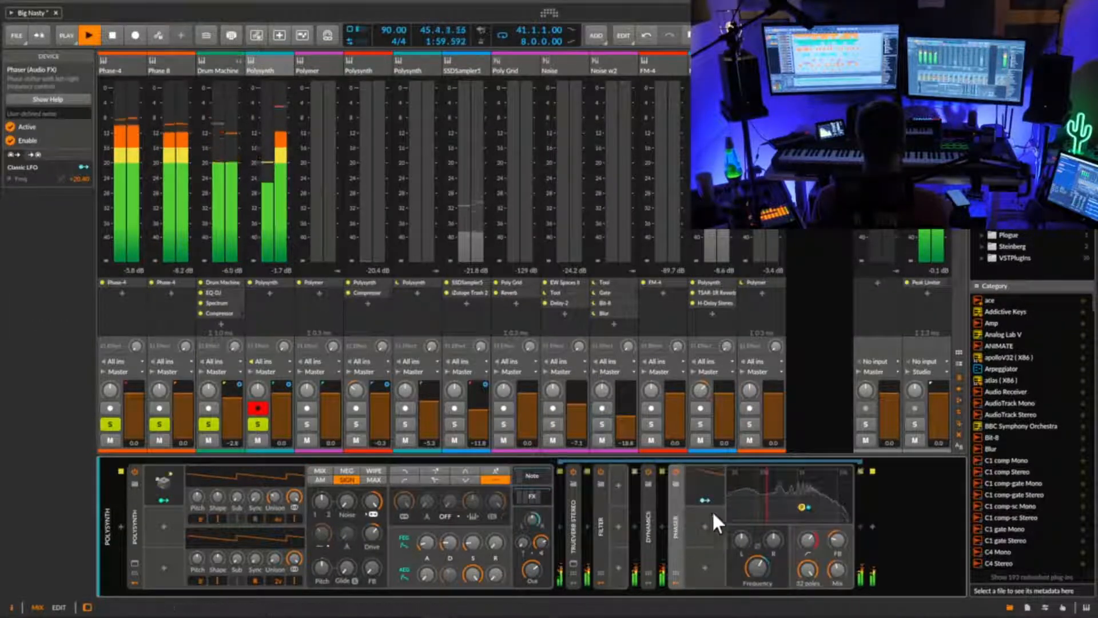
click(708, 485)
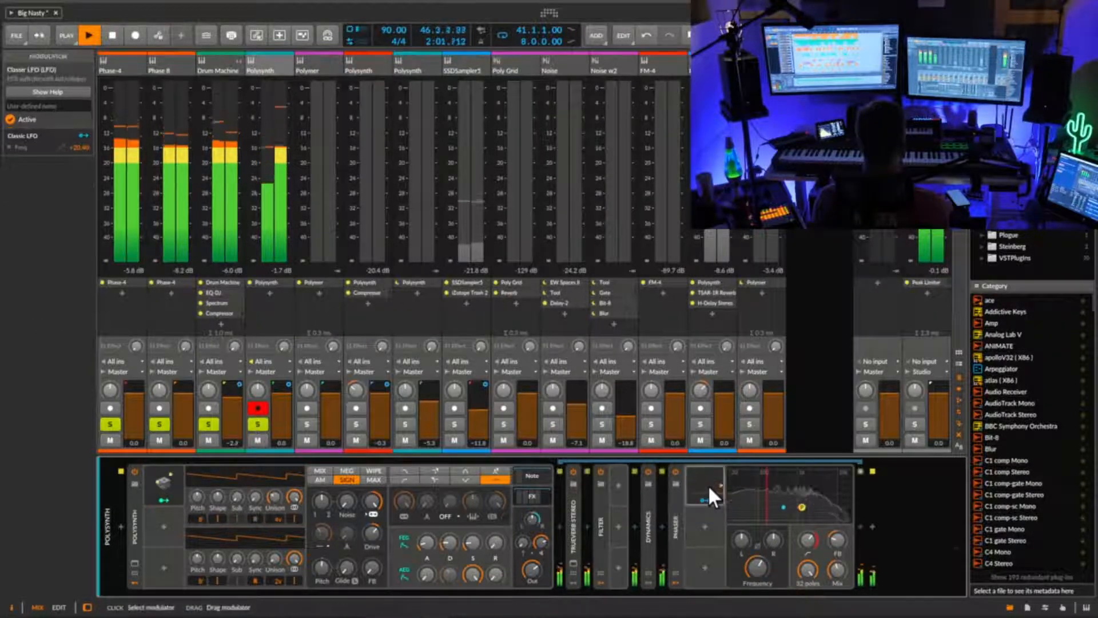
click(708, 485)
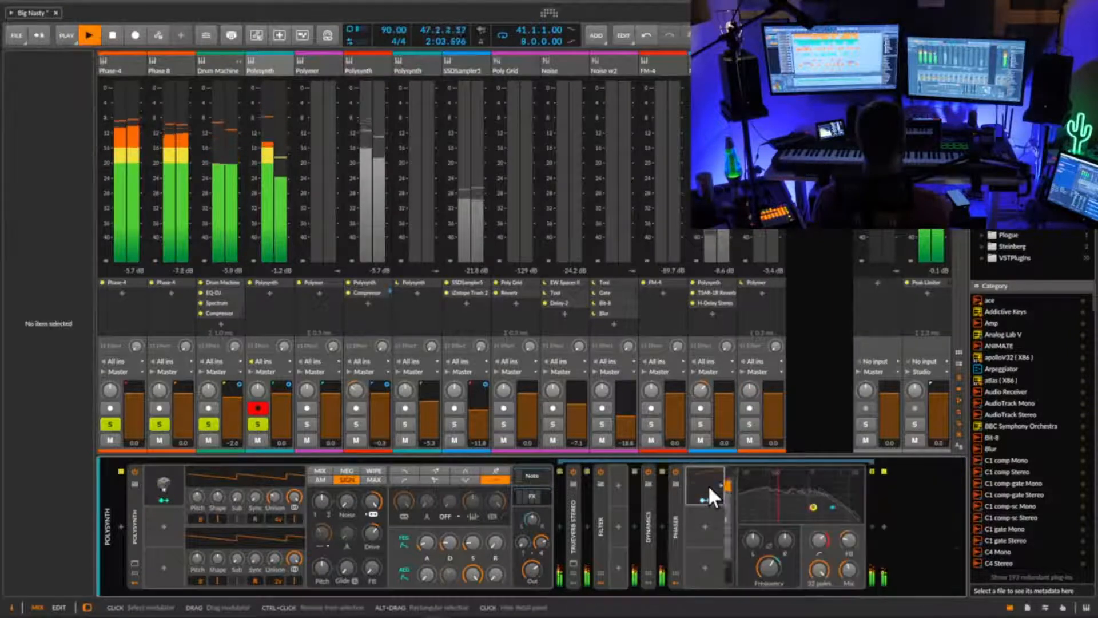
double_click(678, 535)
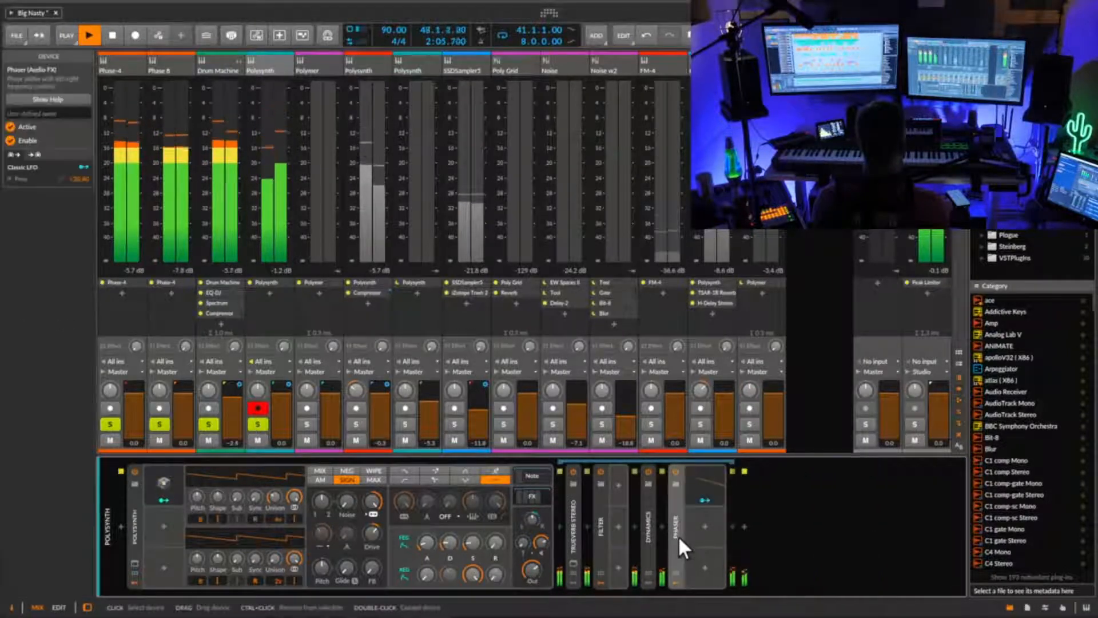
- Examine the Dynamics device in Polysynth's FX chain, and close the device browser without inserting anything
double_click(647, 530)
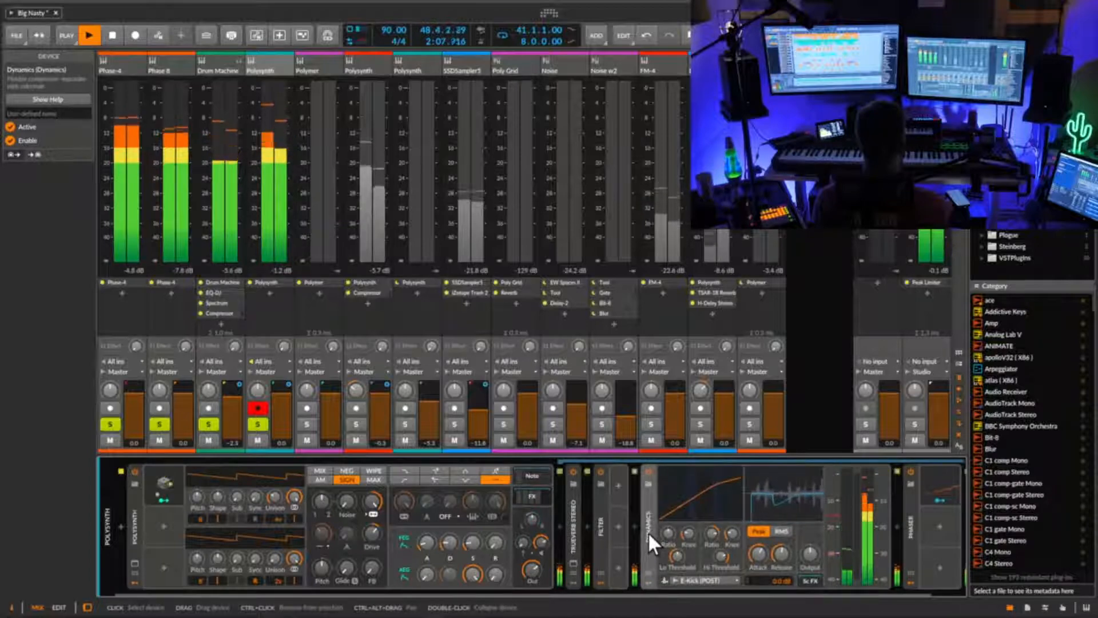
double_click(647, 530)
click(592, 529)
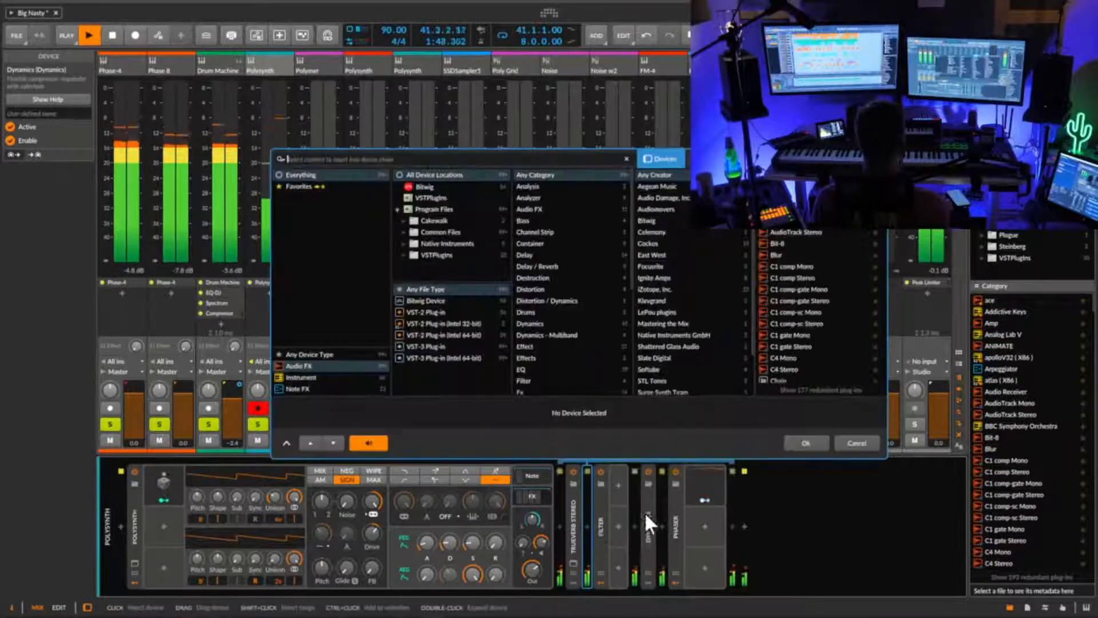
click(862, 449)
- Adjust the Filter in Polysynth's FX chain to about 2 kHz cutoff and 8% resonance, replaying from bar 49
click(606, 529)
double_click(606, 526)
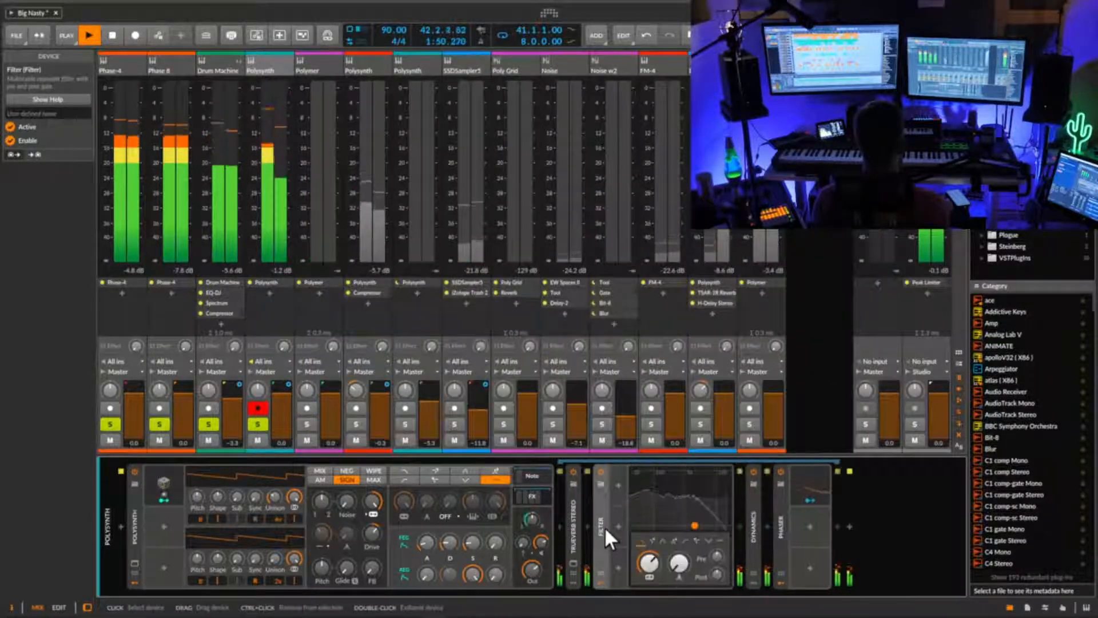
drag(697, 527, 705, 528)
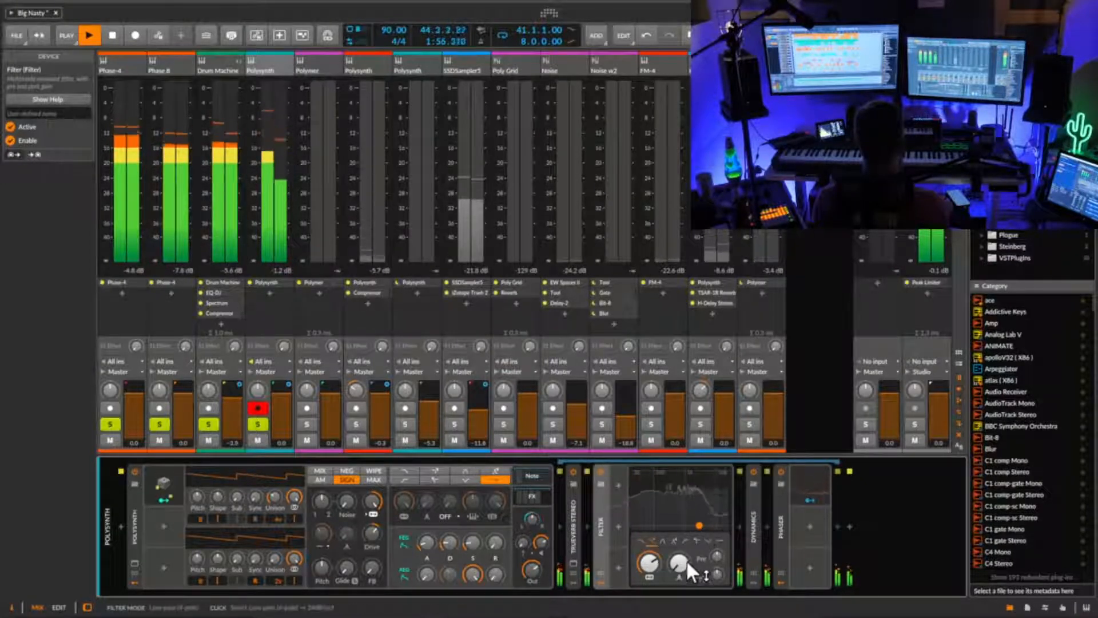
drag(684, 560, 701, 520)
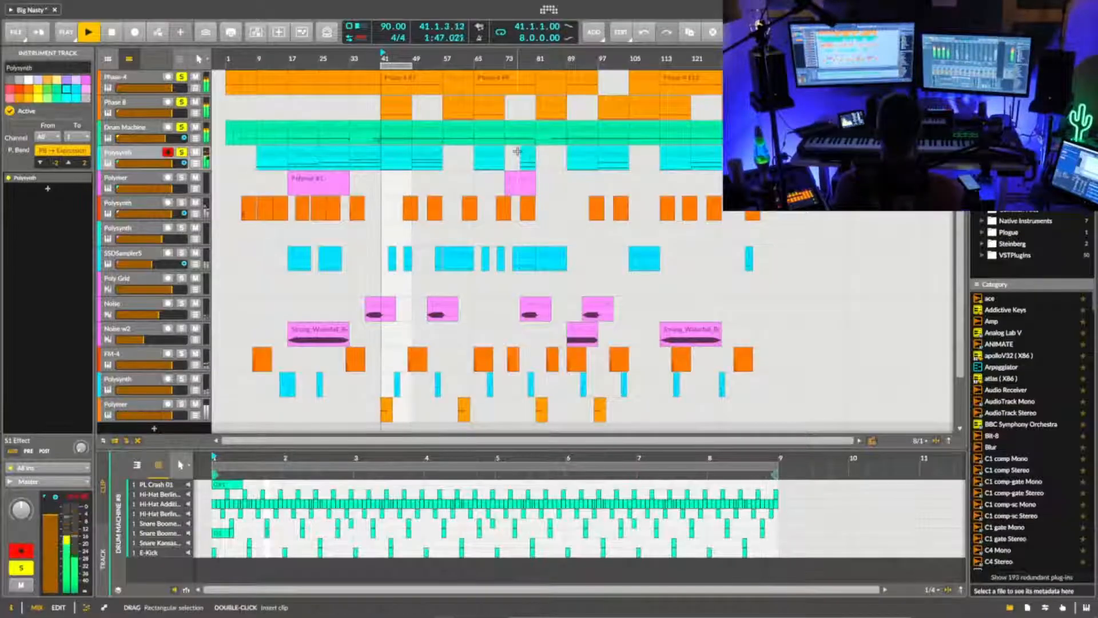
click(418, 58)
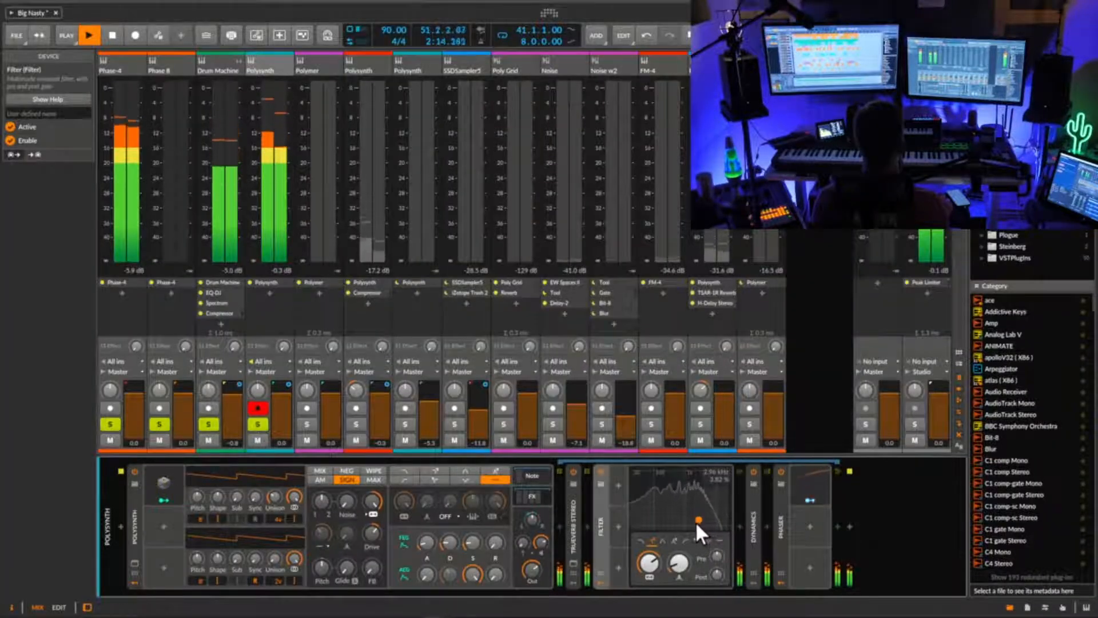
mouse_move(698, 521)
mouse_down()
mouse_move(690, 547)
mouse_move(694, 519)
mouse_up()
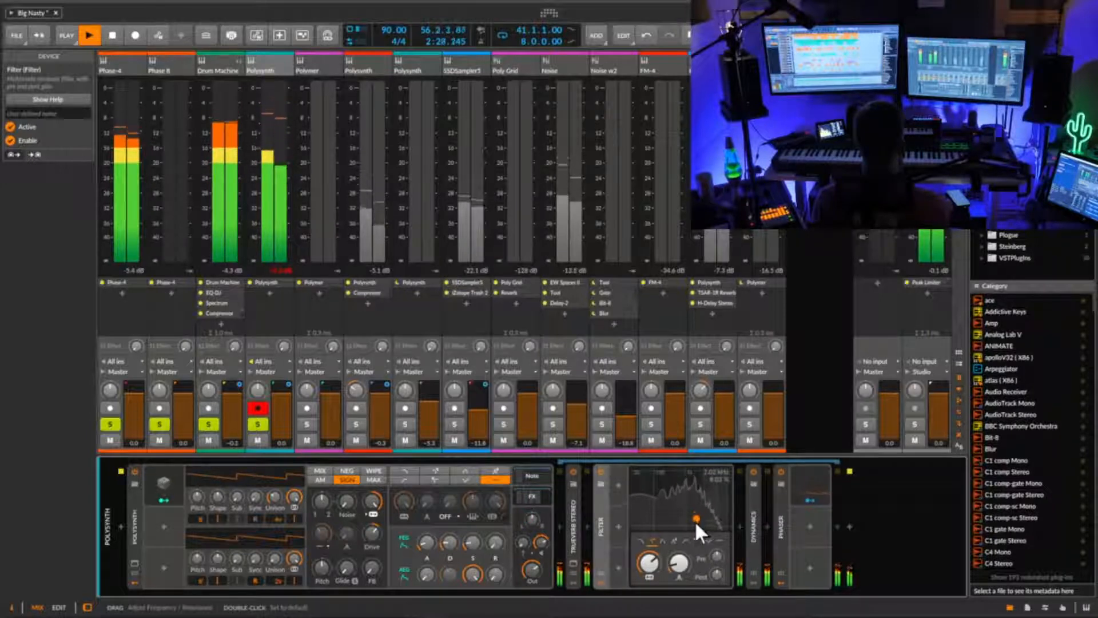
double_click(599, 528)
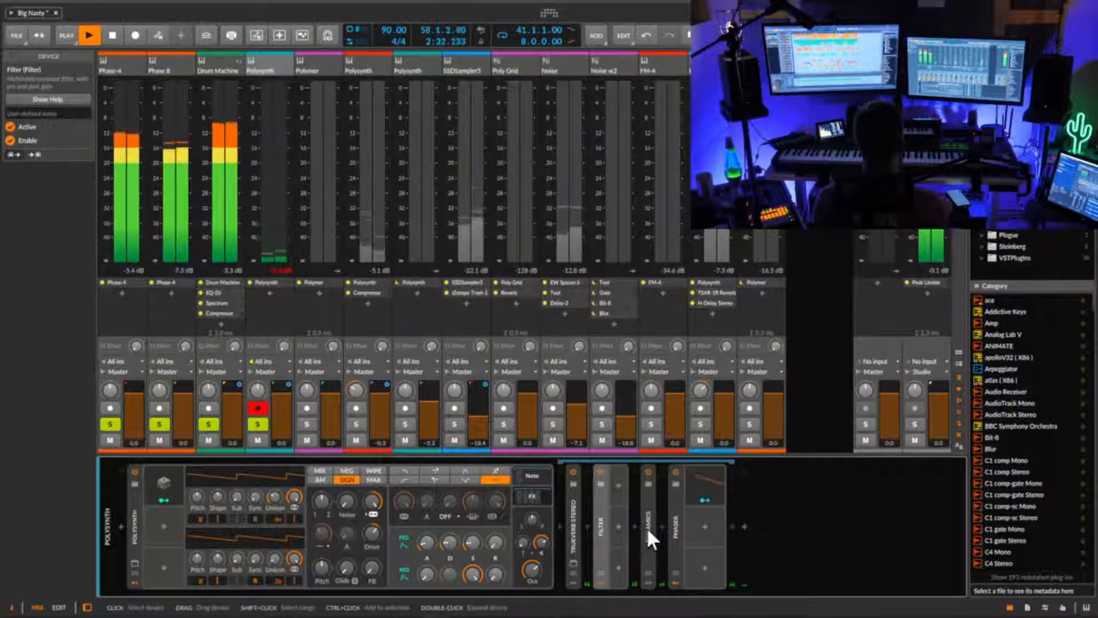
- Reset Polysynth's peak level and take Drum Machine, Phase 8 and Phase-4 out of the solo
click(286, 278)
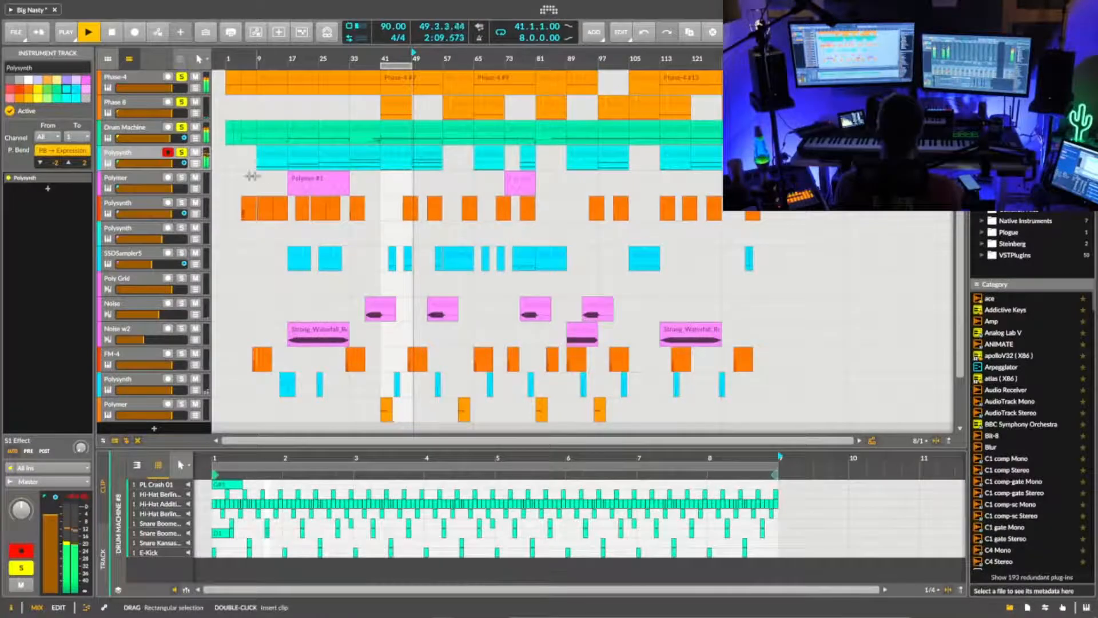
click(181, 127)
click(181, 102)
click(181, 77)
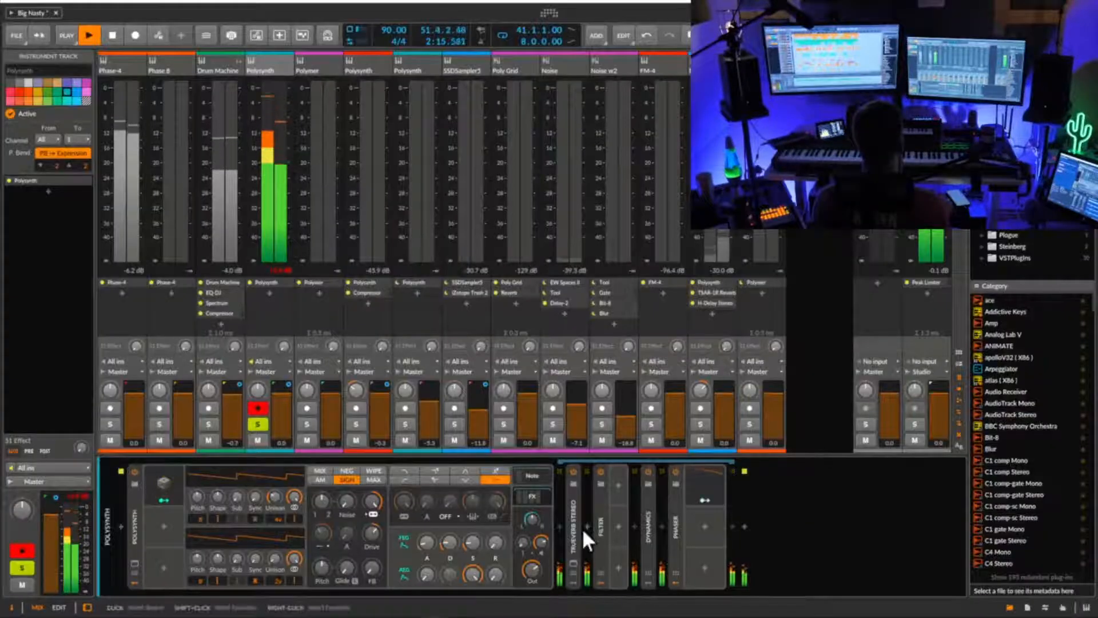
- Set the Hi Damp Ratio of TrueVerb Stereo in Polysynth's FX chain to 0.40x and collapse the device
click(578, 529)
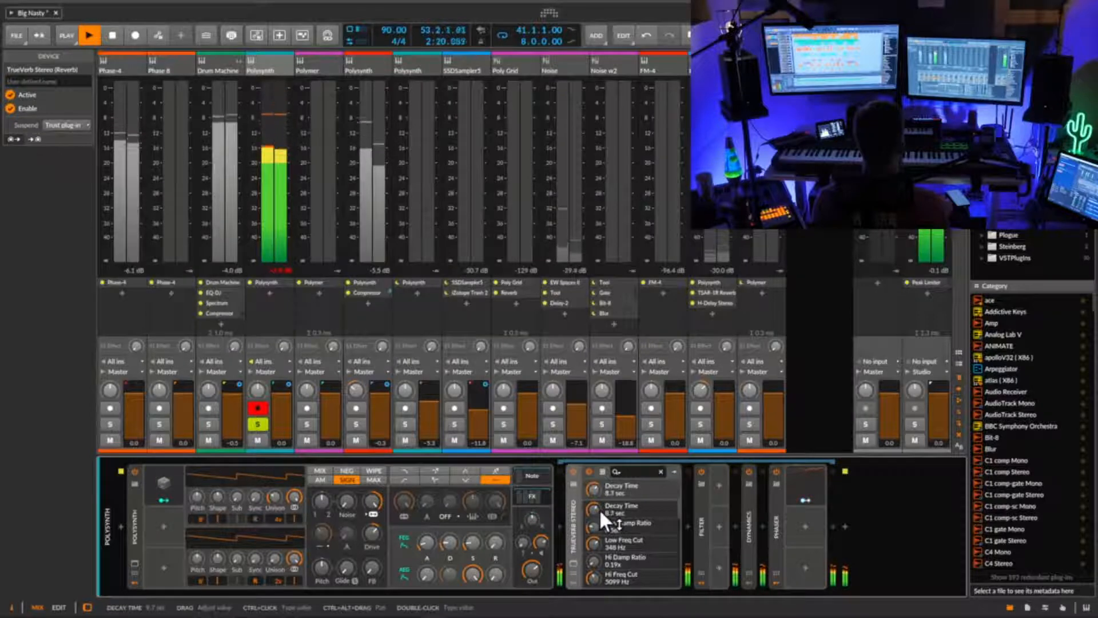
drag(600, 509, 596, 570)
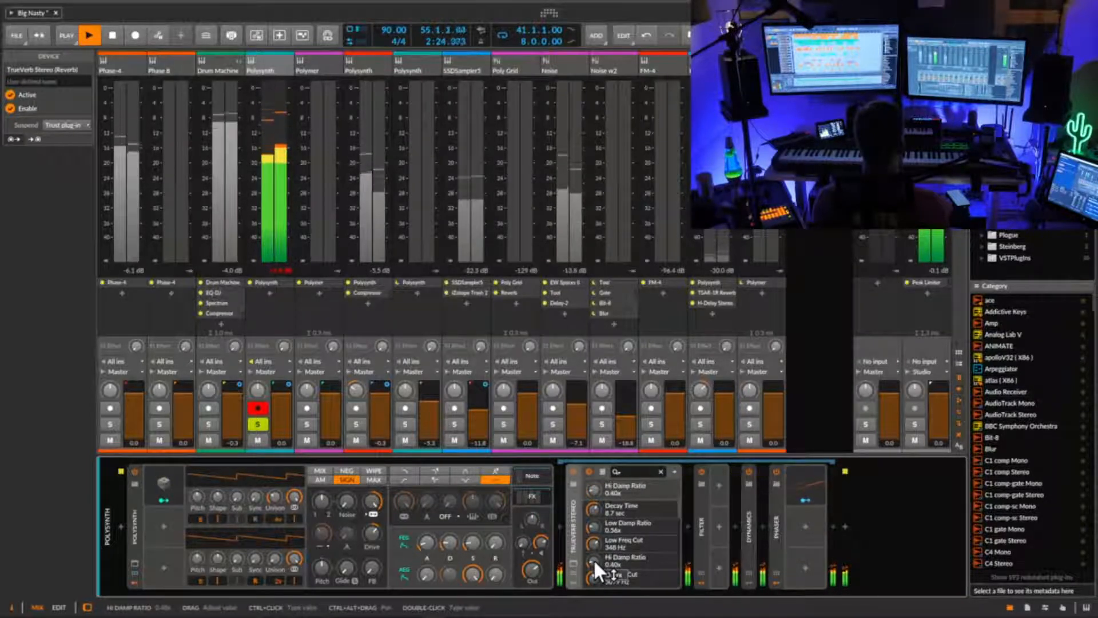
double_click(571, 535)
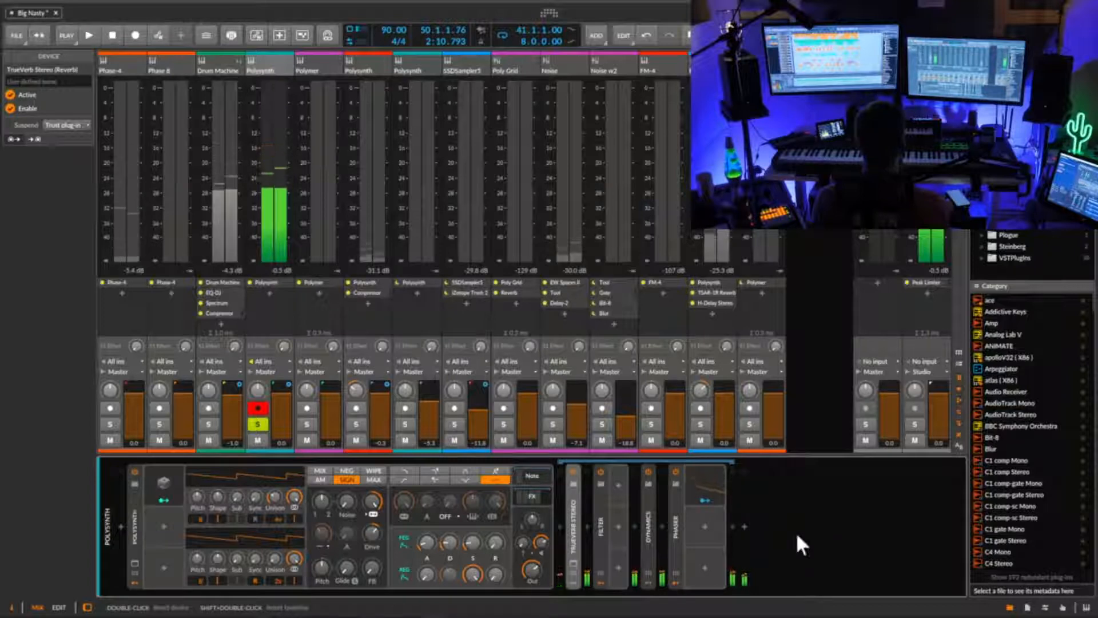
click(744, 526)
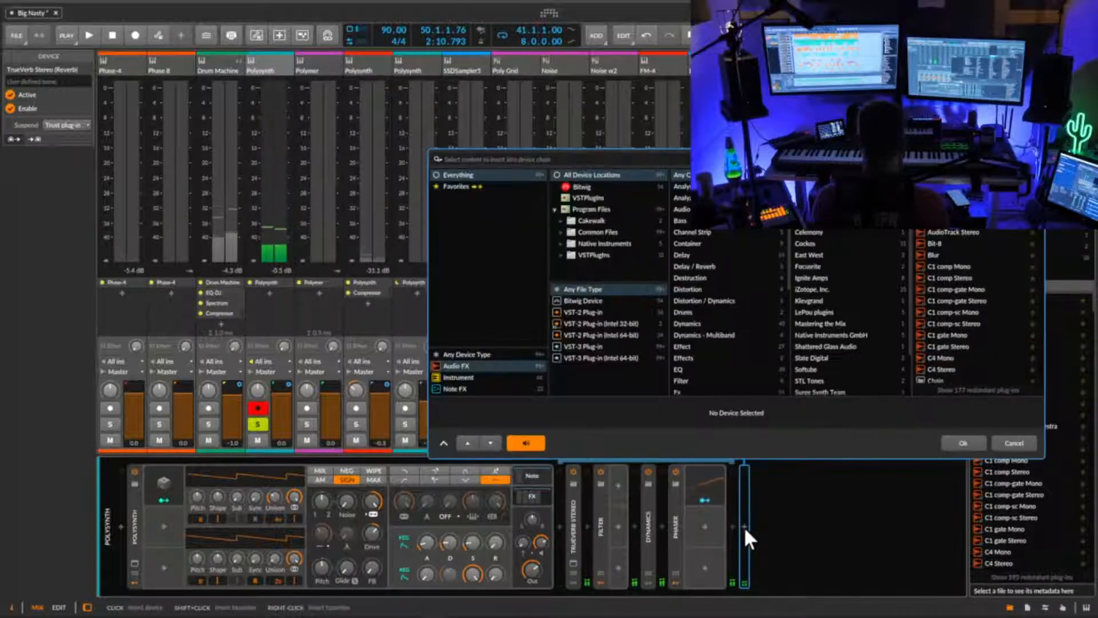
text(comp)
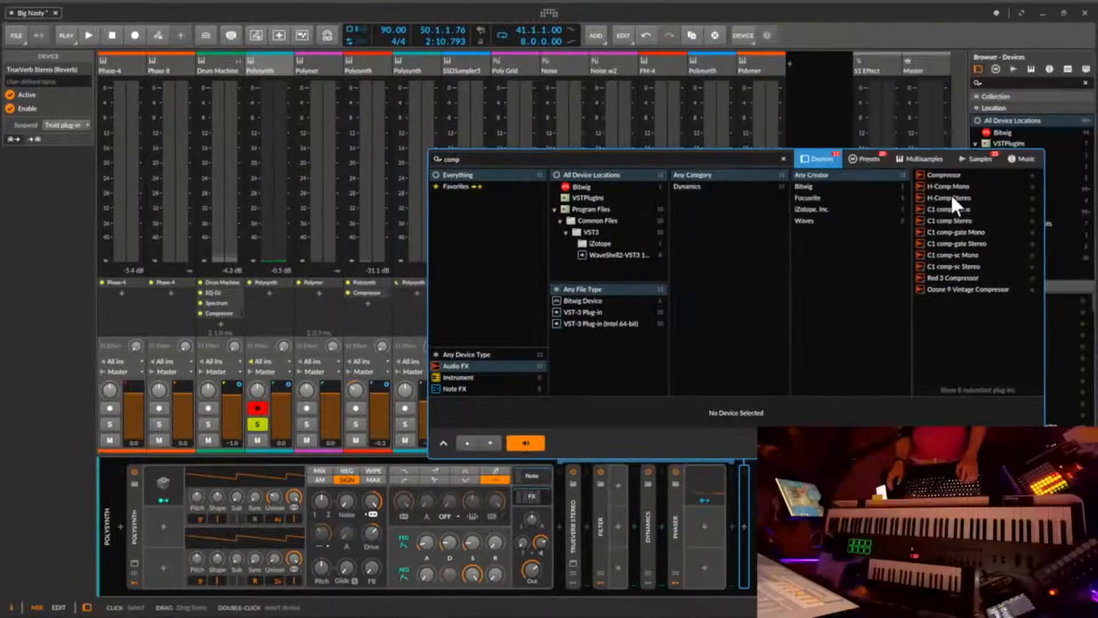
double_click(959, 277)
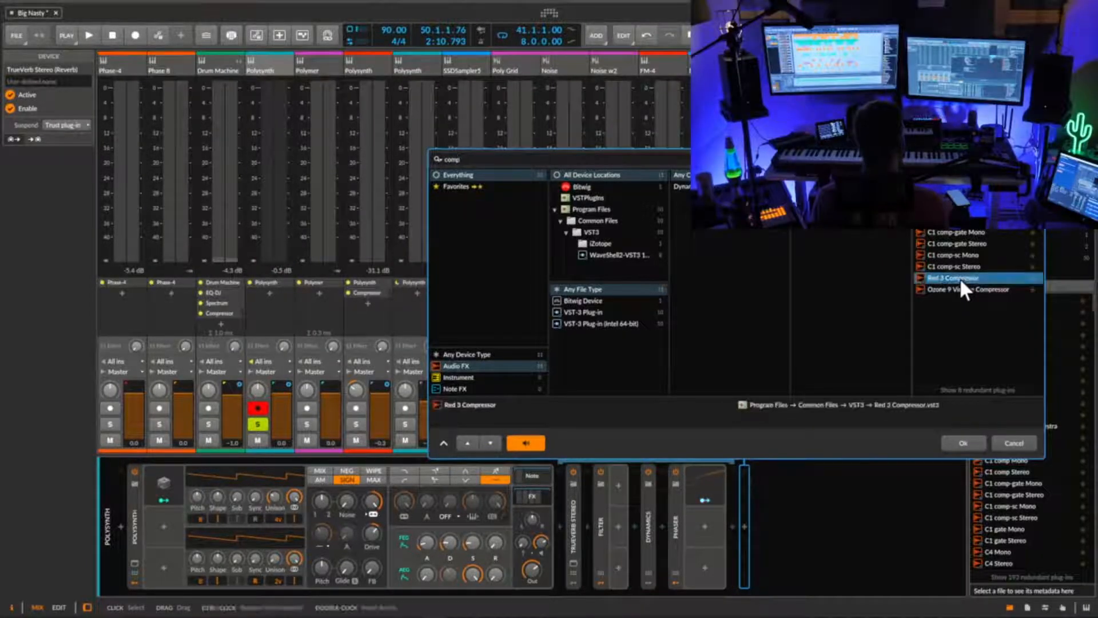
- During playback, set the Red 3 Compressor's make-up gain to 3.14 and attack to 0.40, then stop and close its window
key(space)
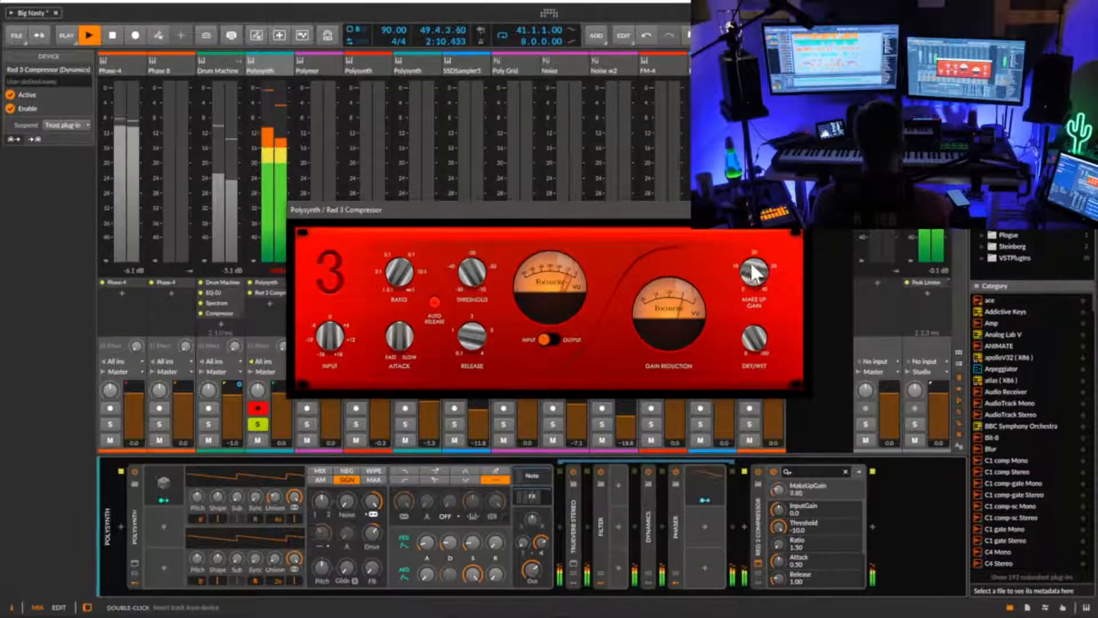
click(274, 272)
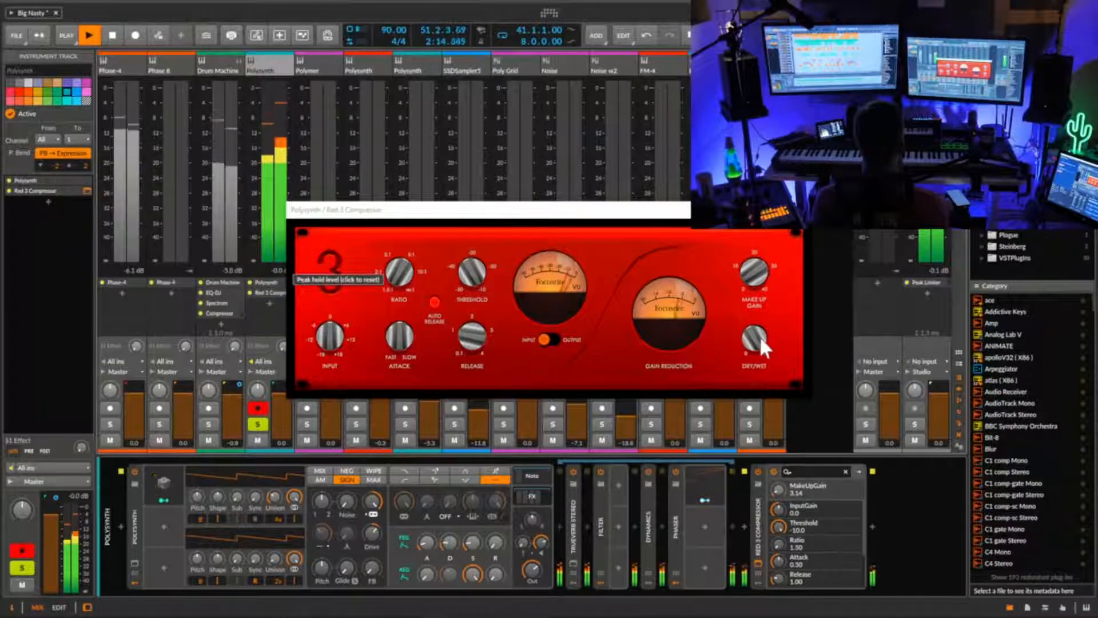
mouse_move(471, 273)
mouse_down()
mouse_move(470, 283)
mouse_move(481, 258)
mouse_move(472, 268)
mouse_up()
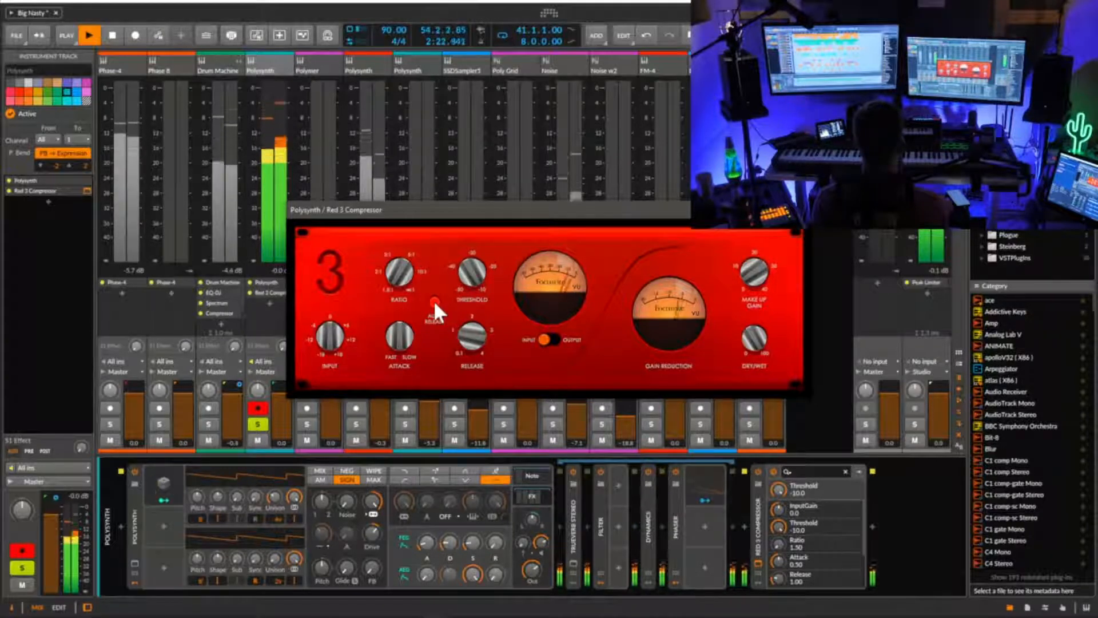
mouse_move(403, 341)
mouse_down()
mouse_move(404, 372)
mouse_move(397, 344)
mouse_up()
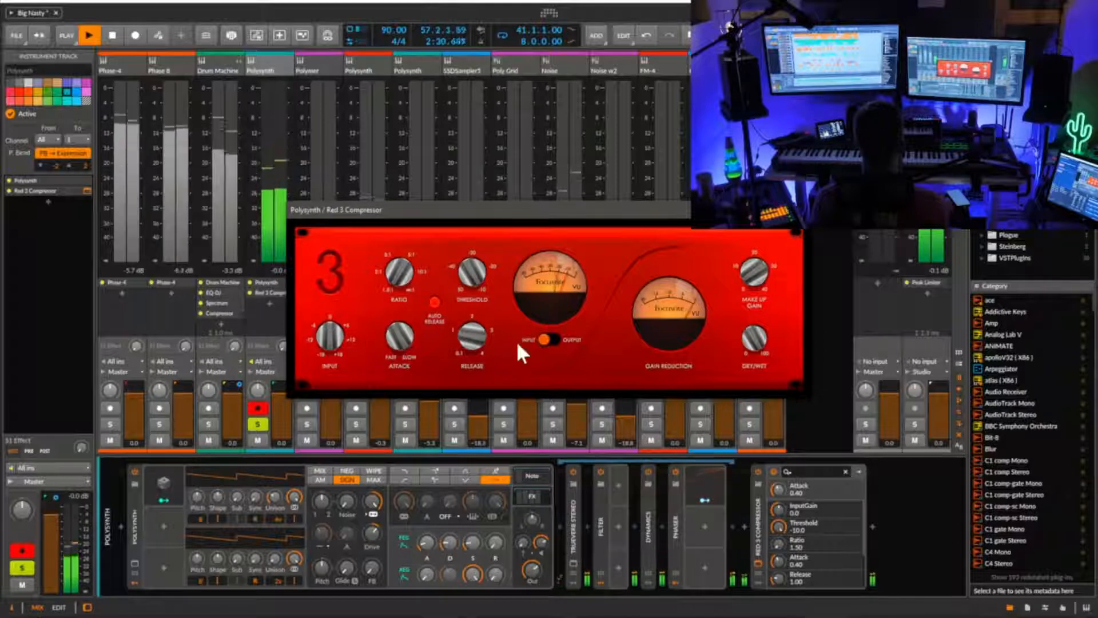
key(space)
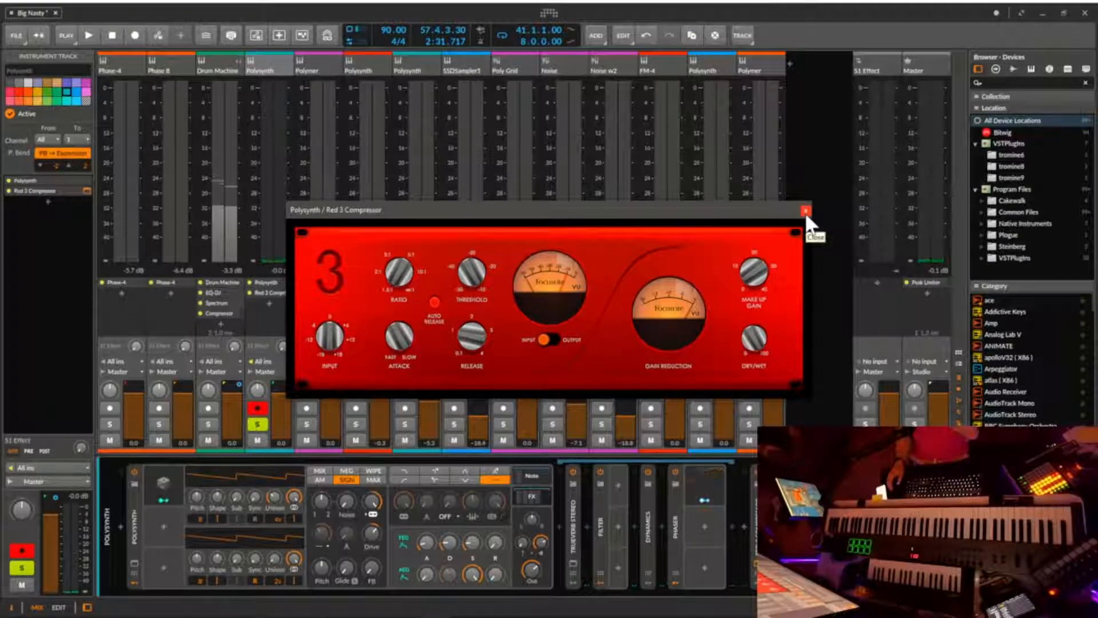
click(806, 210)
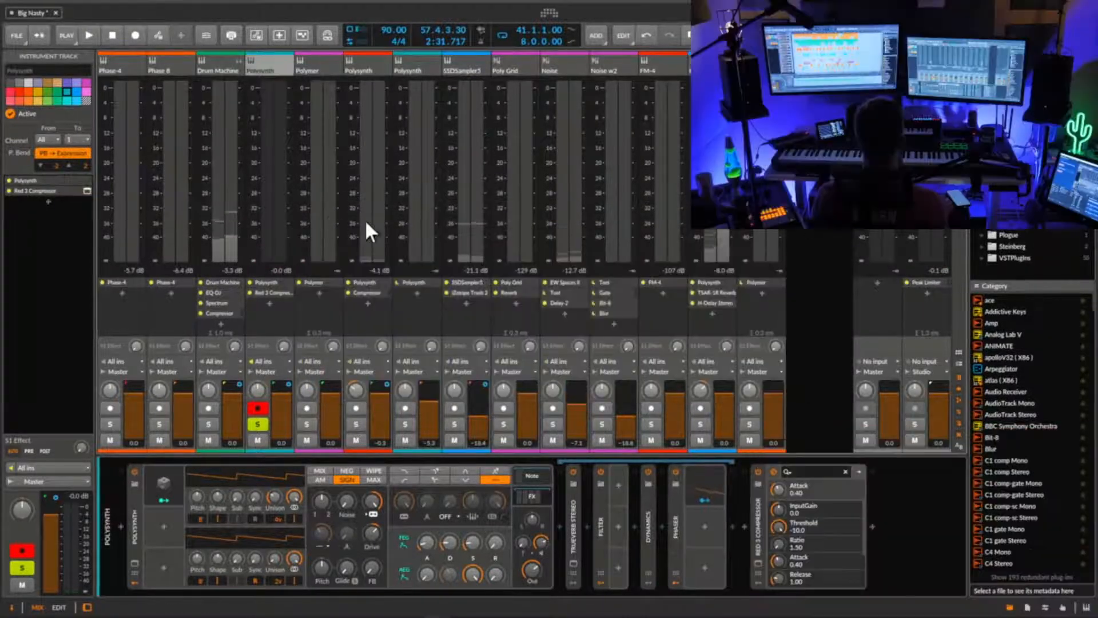
- Unsolo and disarm the Polysynth track and play the full mix from bar 49
click(257, 423)
click(257, 408)
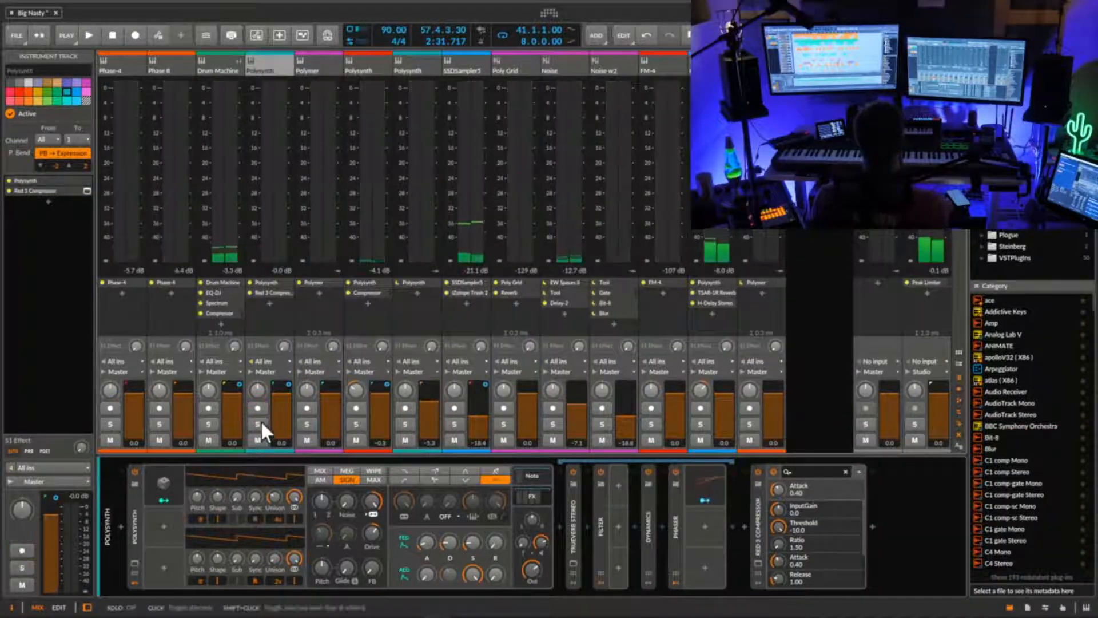
key(space)
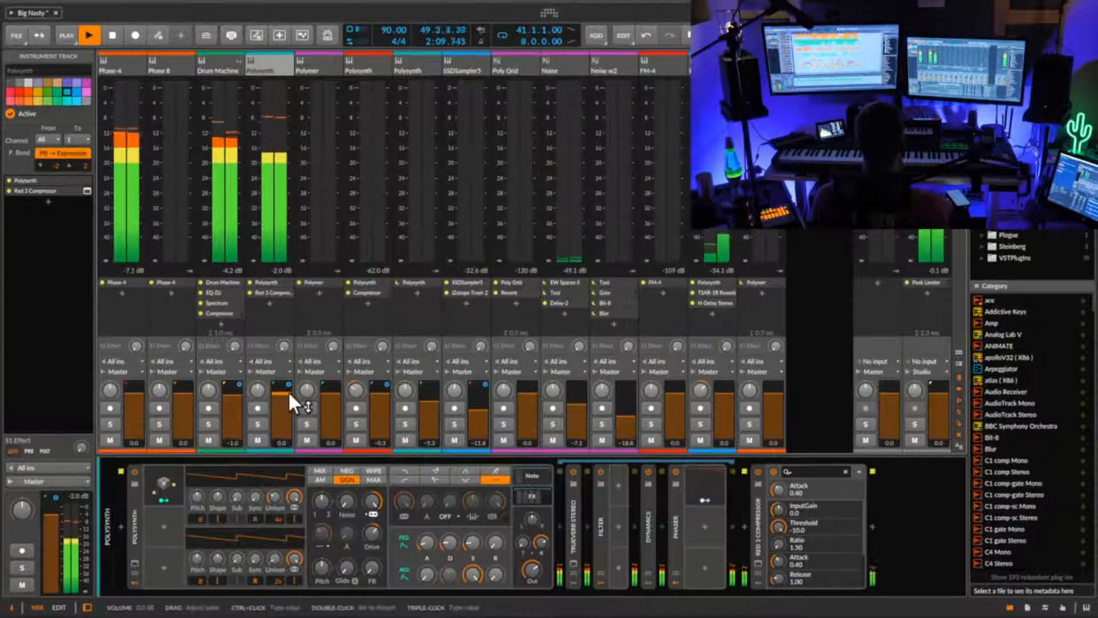
- During playback, lower the Red 3 Compressor's make-up gain on Polysynth to 1.60 and collapse the device
key(alt+1)
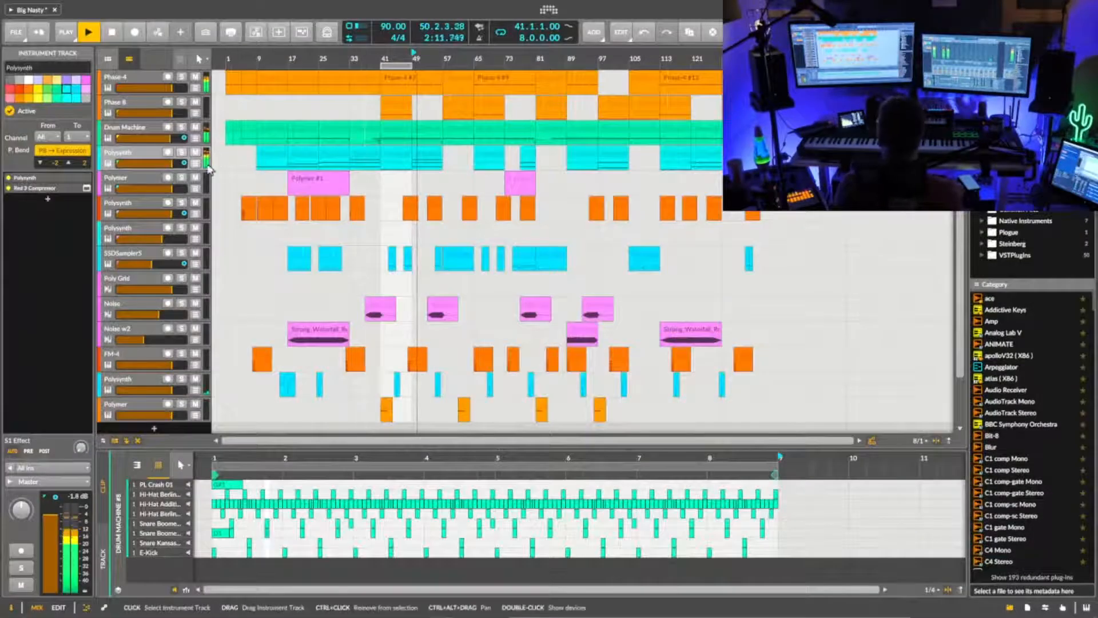
key(alt+2)
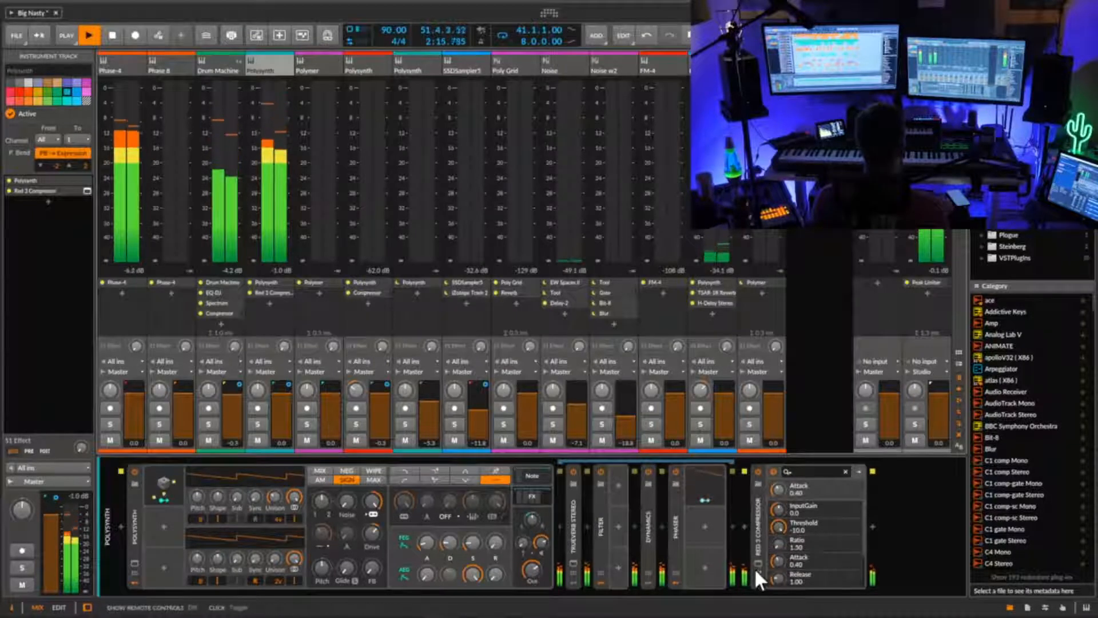
scroll(784, 514, down, 3)
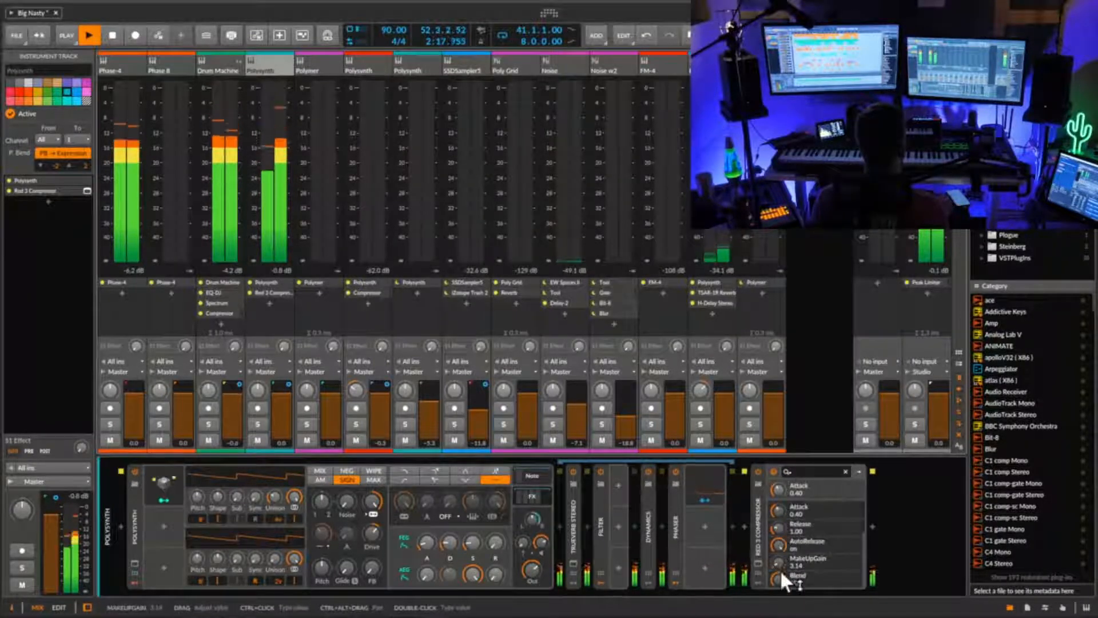
mouse_move(781, 565)
mouse_down()
mouse_move(781, 589)
mouse_move(781, 554)
mouse_up()
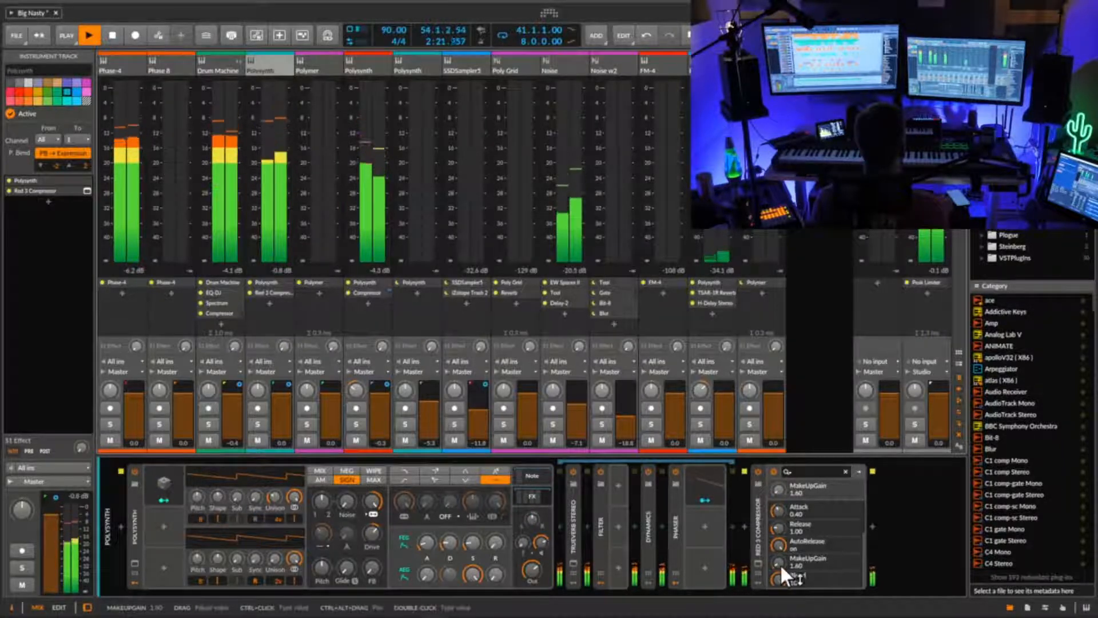
click(757, 524)
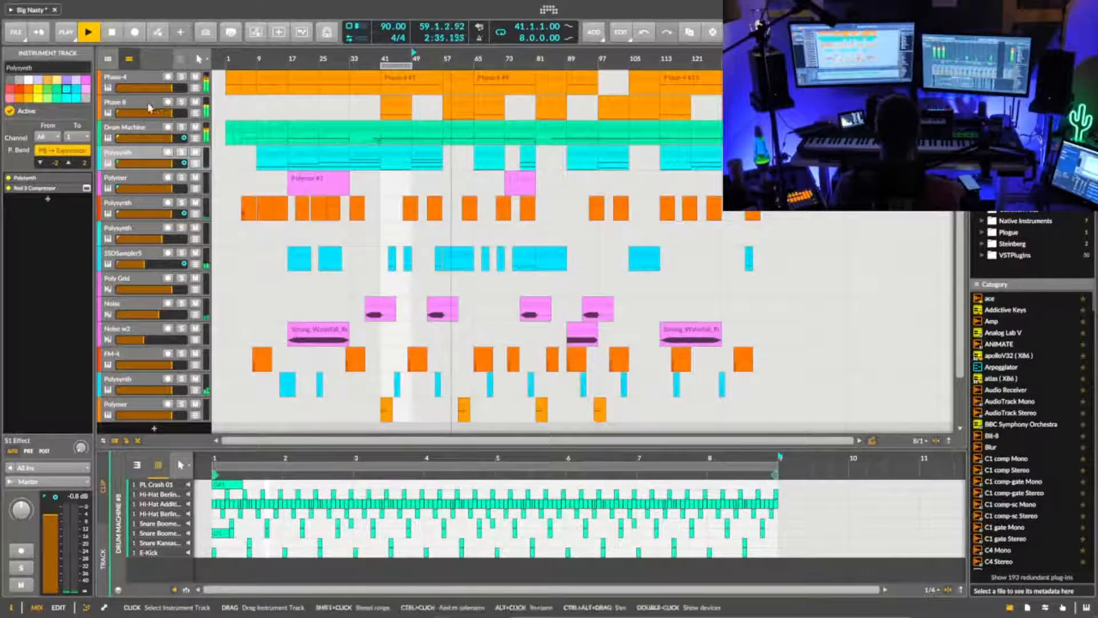
- On the Phase 8 track, adjust the Phase-4 synth's filter keytracking and filter envelope attack and decay during playback
click(146, 103)
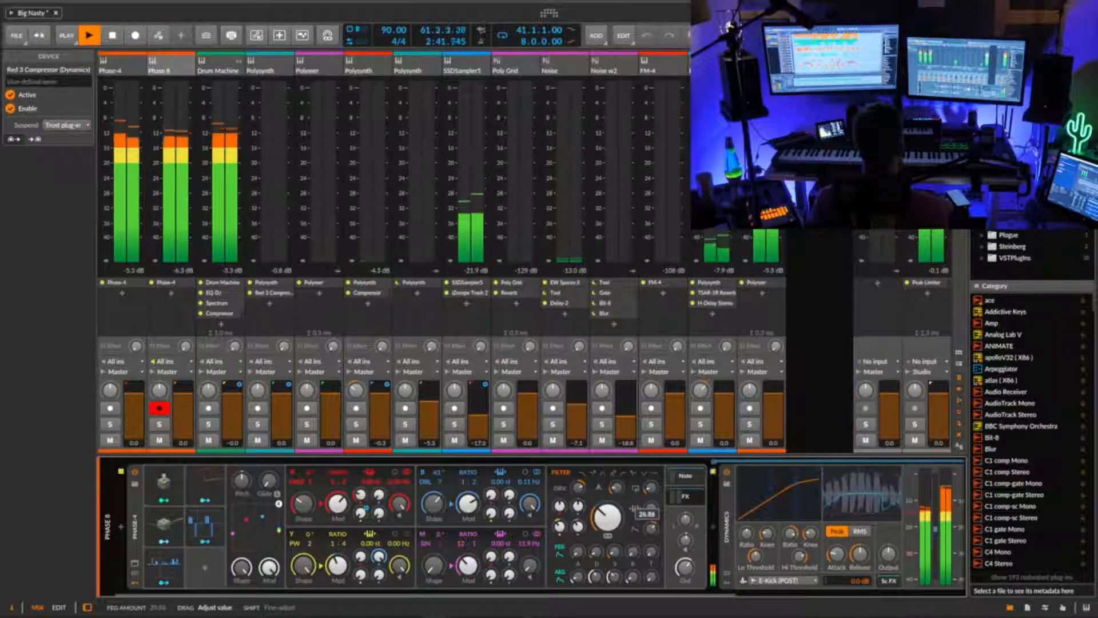
drag(579, 554, 579, 550)
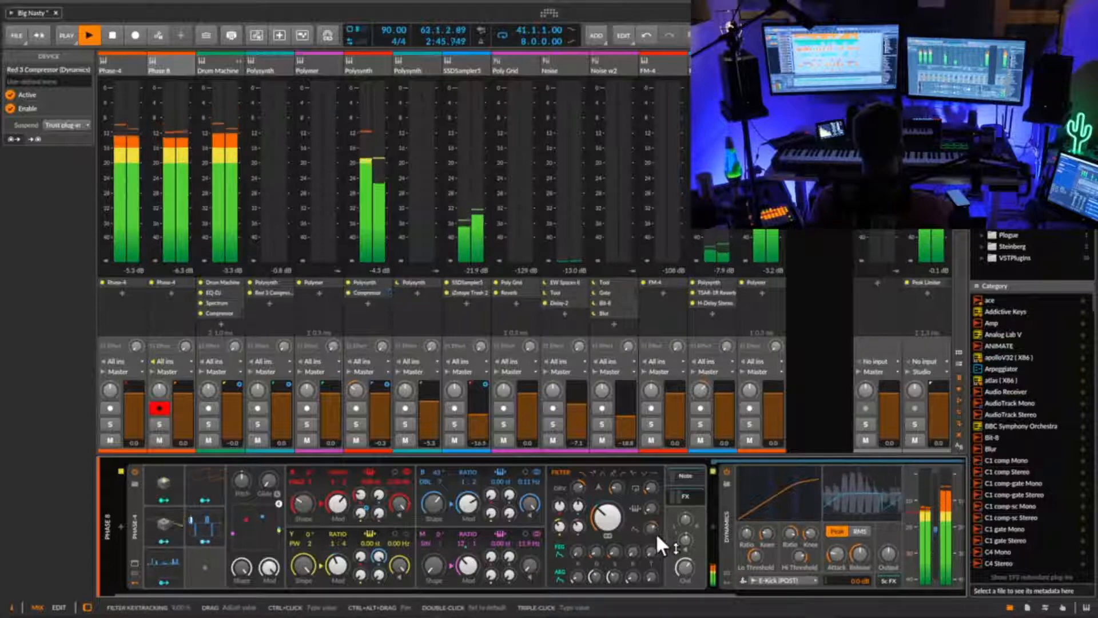
drag(656, 533, 655, 536)
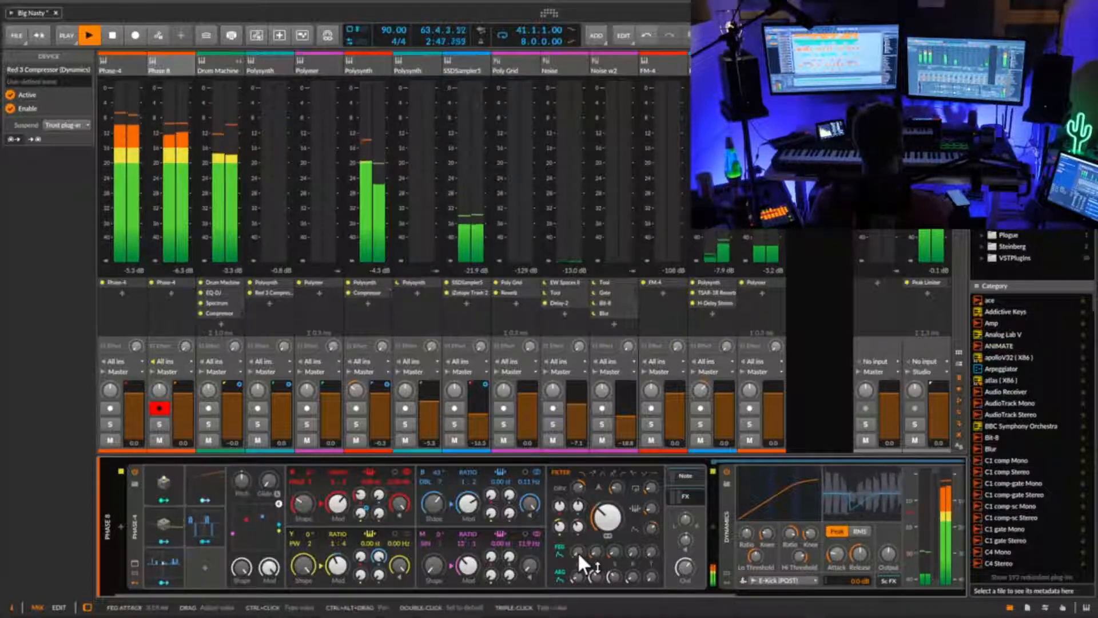
drag(578, 551, 578, 547)
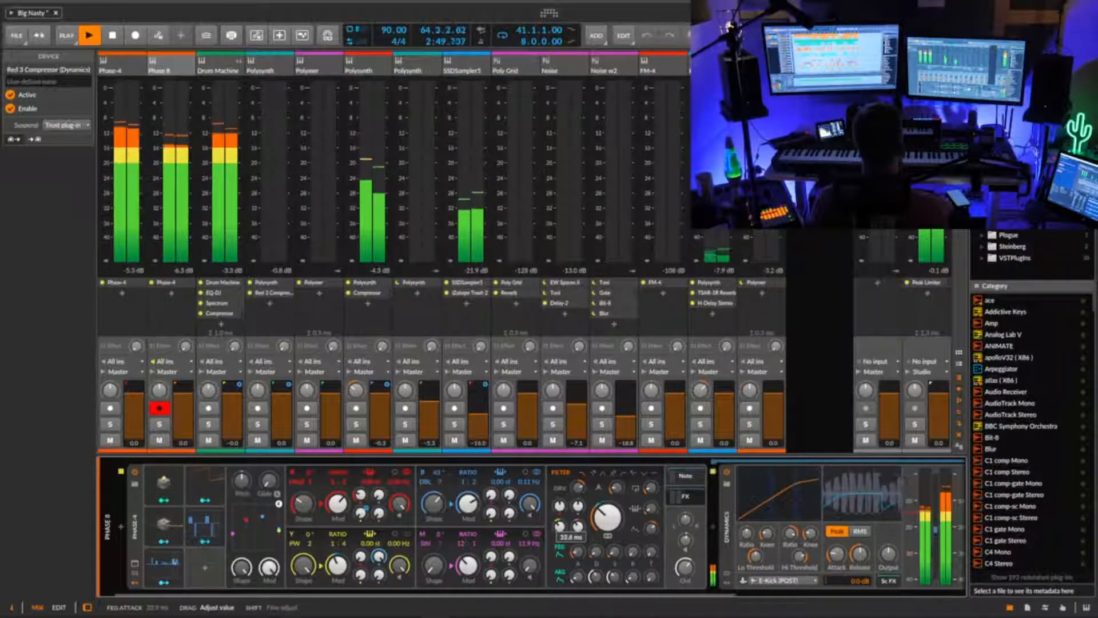
drag(596, 552, 599, 552)
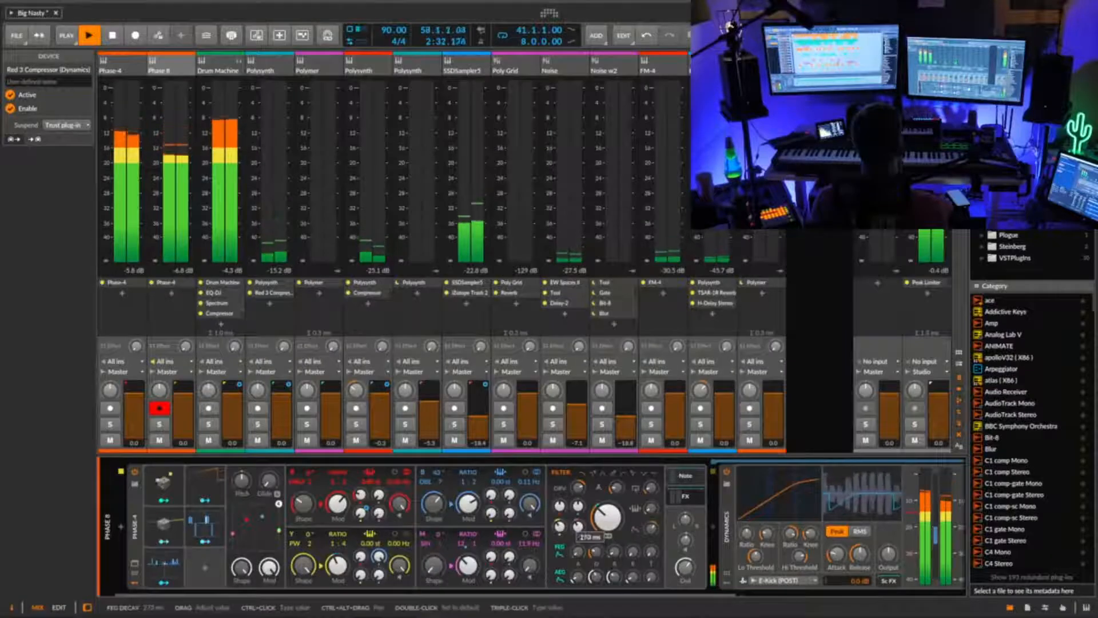
mouse_move(598, 552)
mouse_down()
mouse_move(598, 574)
mouse_move(599, 535)
mouse_up()
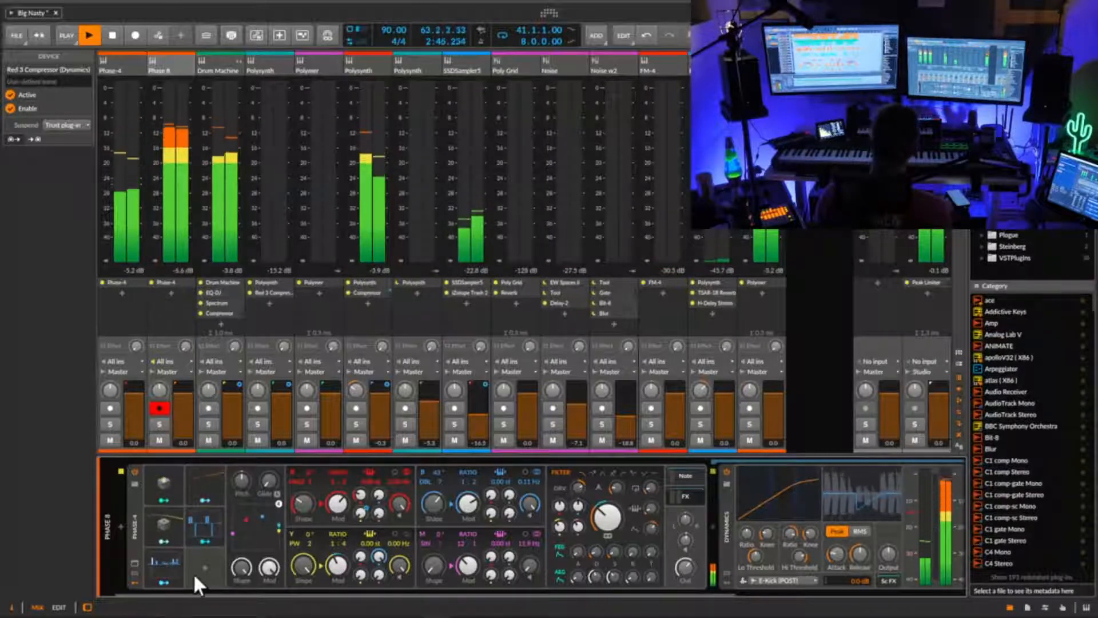
- Stop playback, collapse the Dynamics and EQ+ devices in Phase 8's FX chain, and restart playback
key(space)
drag(563, 592, 743, 594)
click(674, 527)
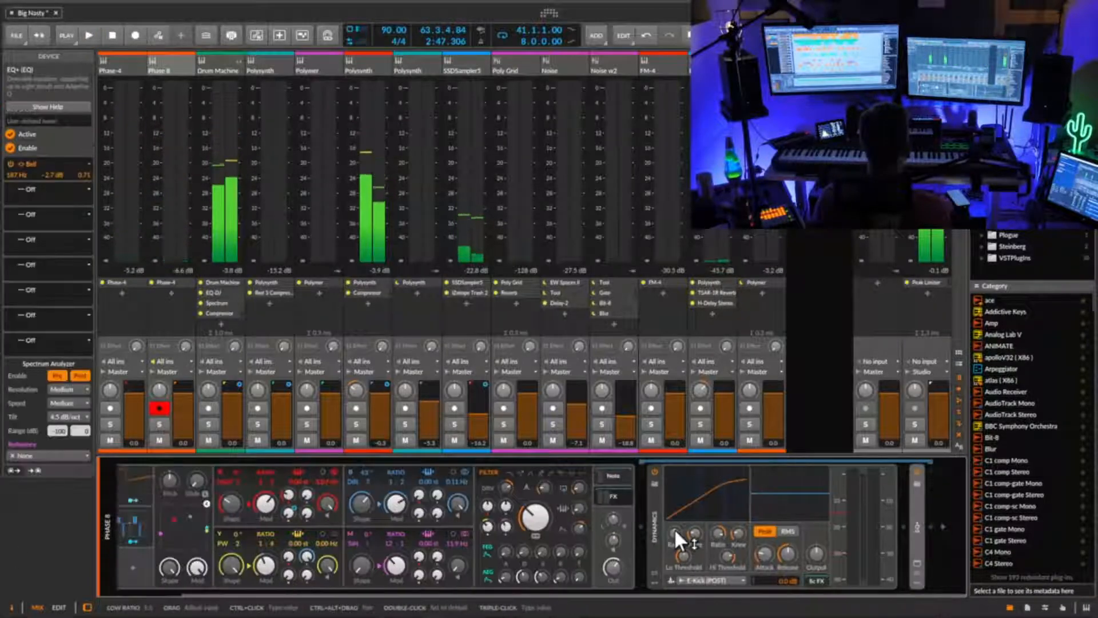
double_click(657, 524)
click(753, 526)
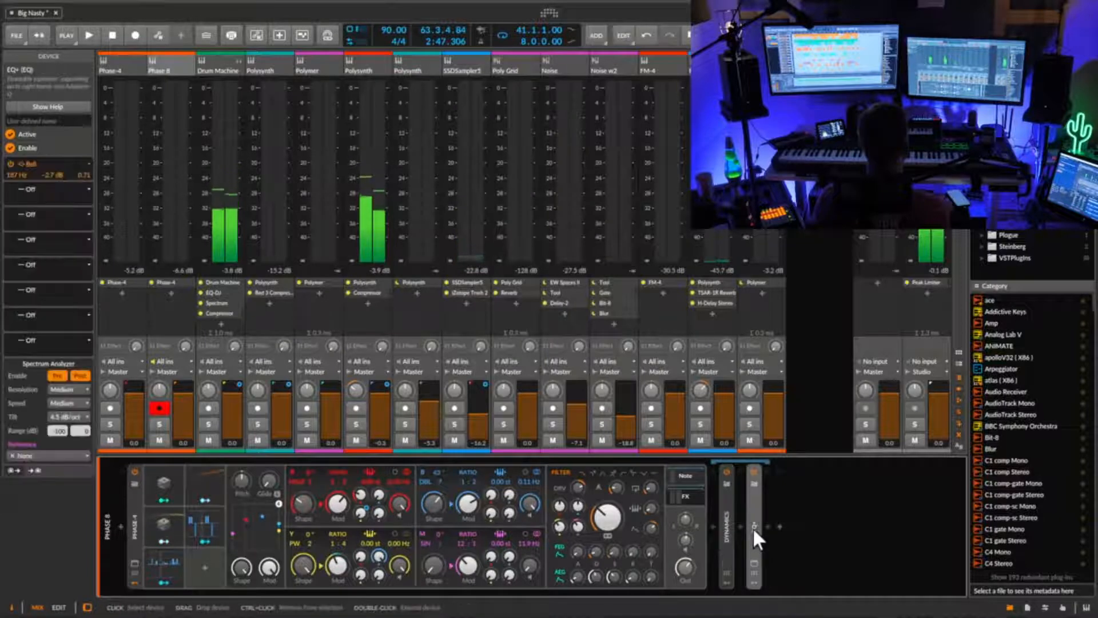
click(138, 528)
key(space)
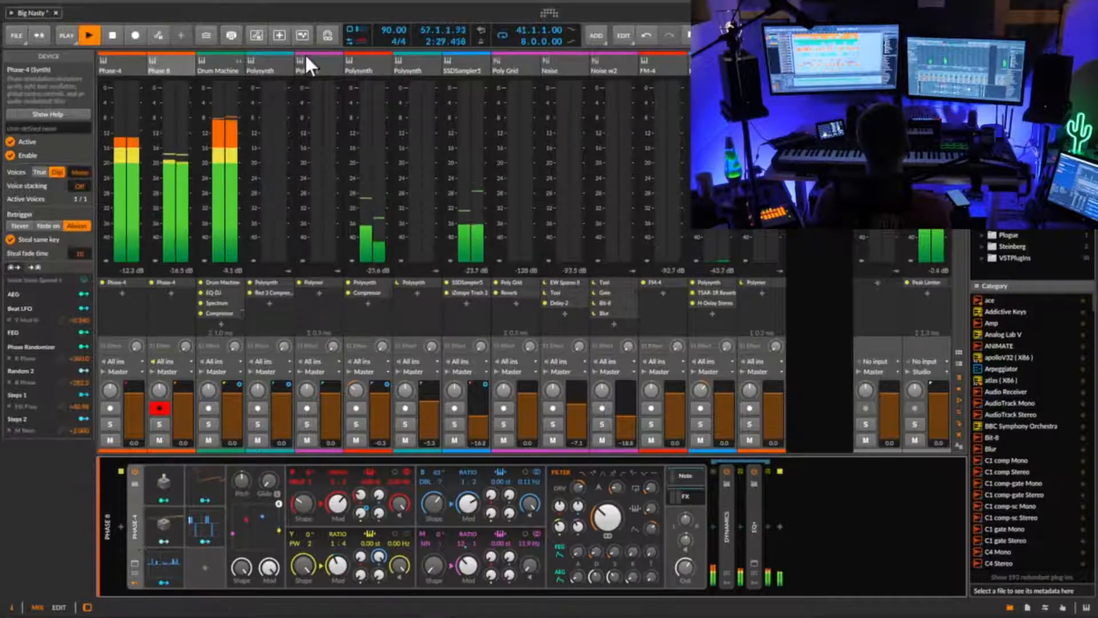
- Select the Polymer track and play it from bar 17 soloed together with the Drum Machine
key(space)
click(262, 70)
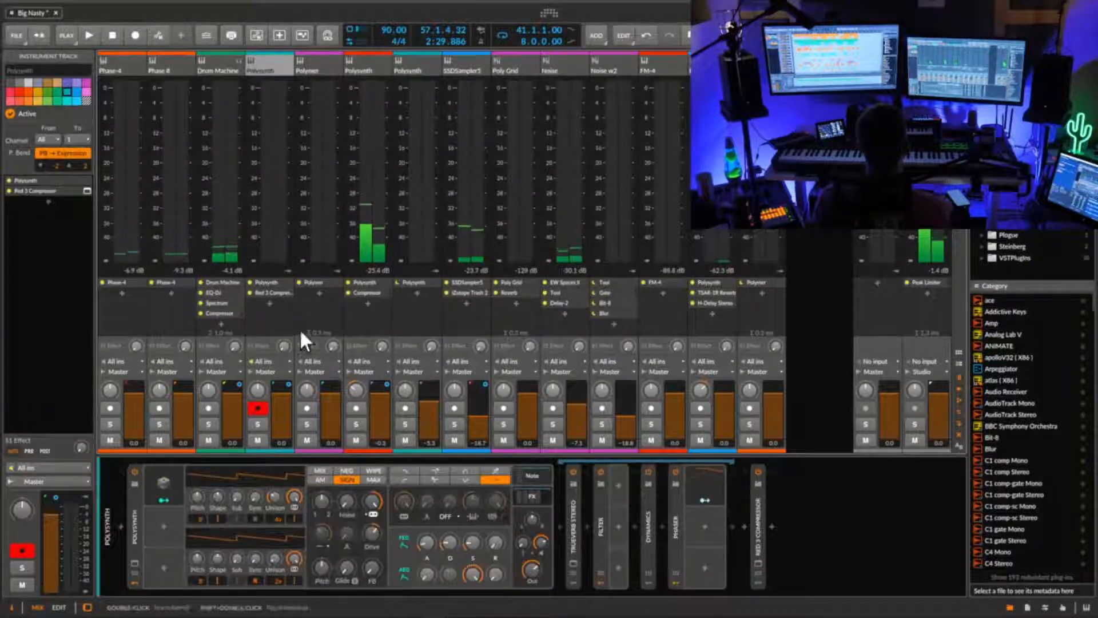
click(323, 72)
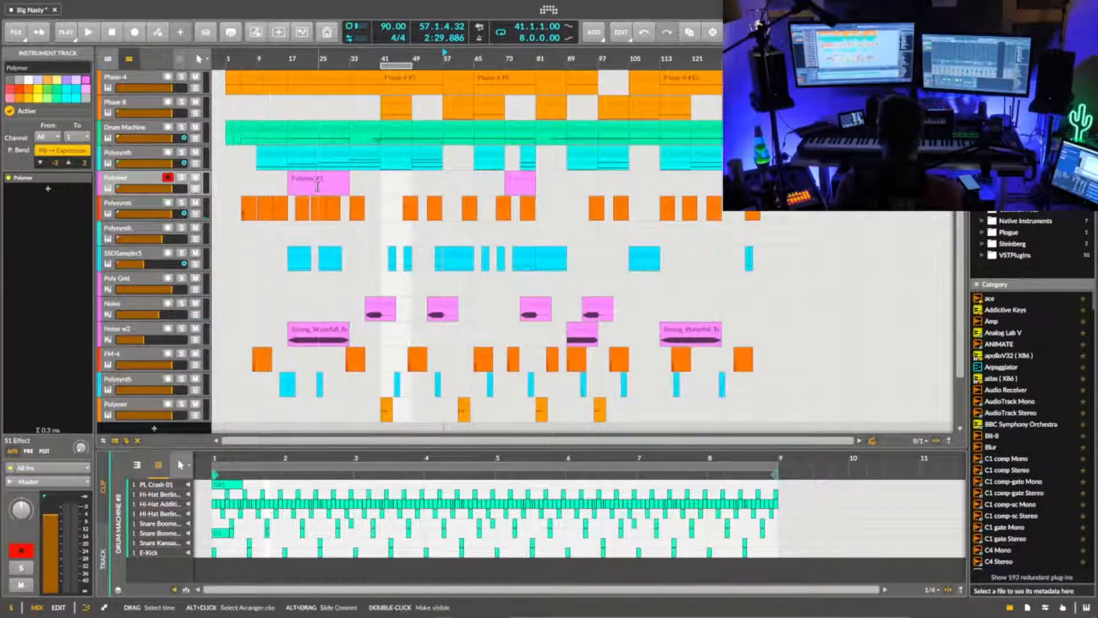
click(286, 187)
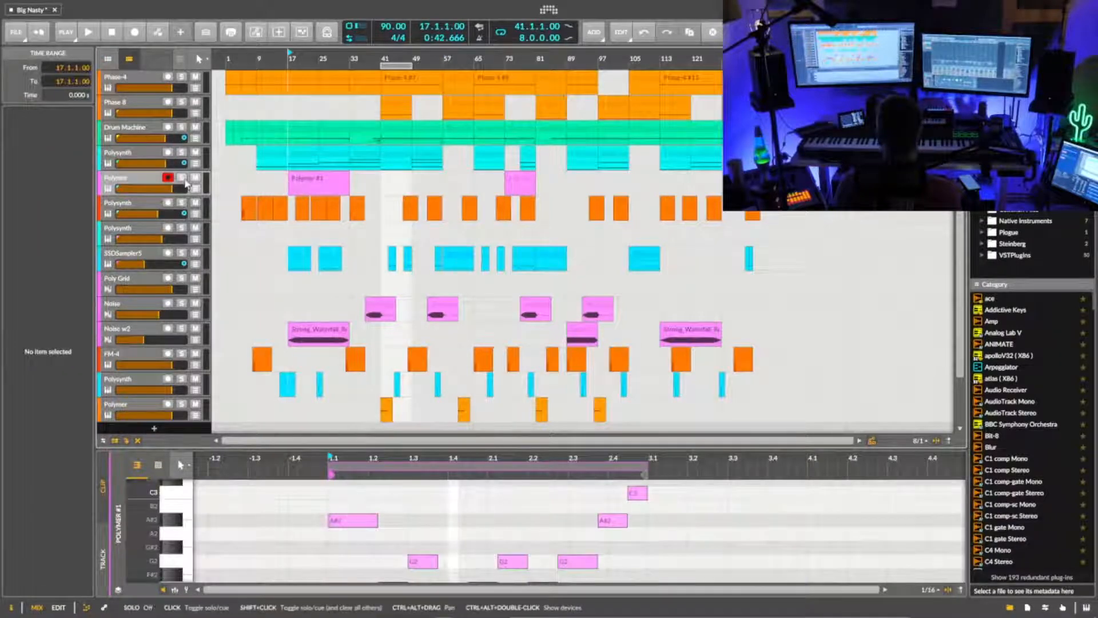
key(space)
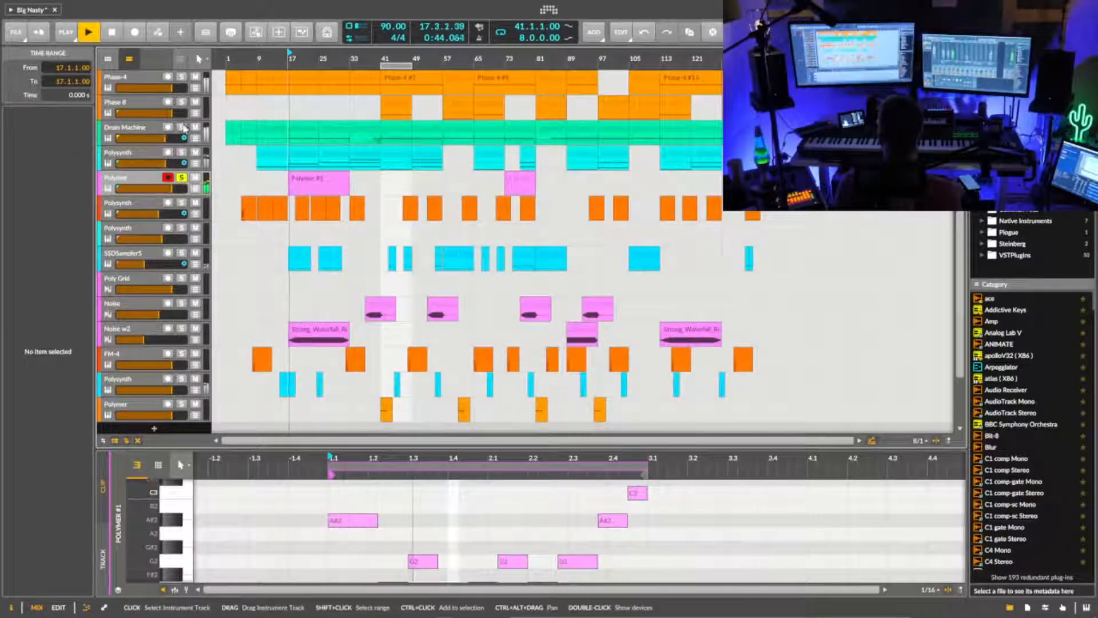
click(127, 178)
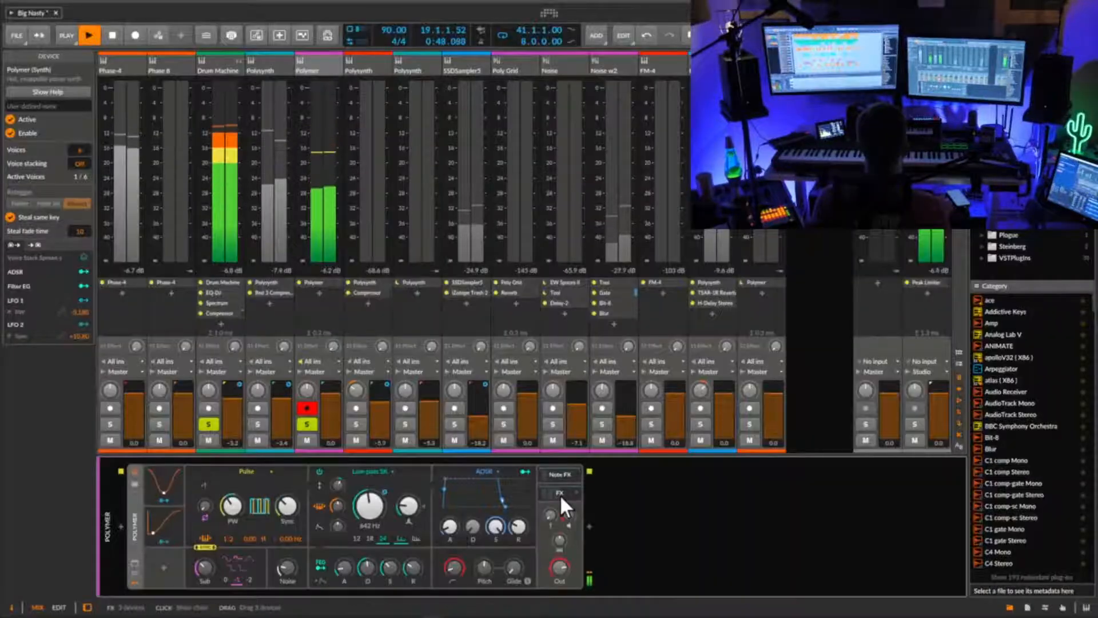
- Open Polymer's FX chain and set the Reverb mix to 22.0%
click(560, 494)
drag(585, 595, 929, 586)
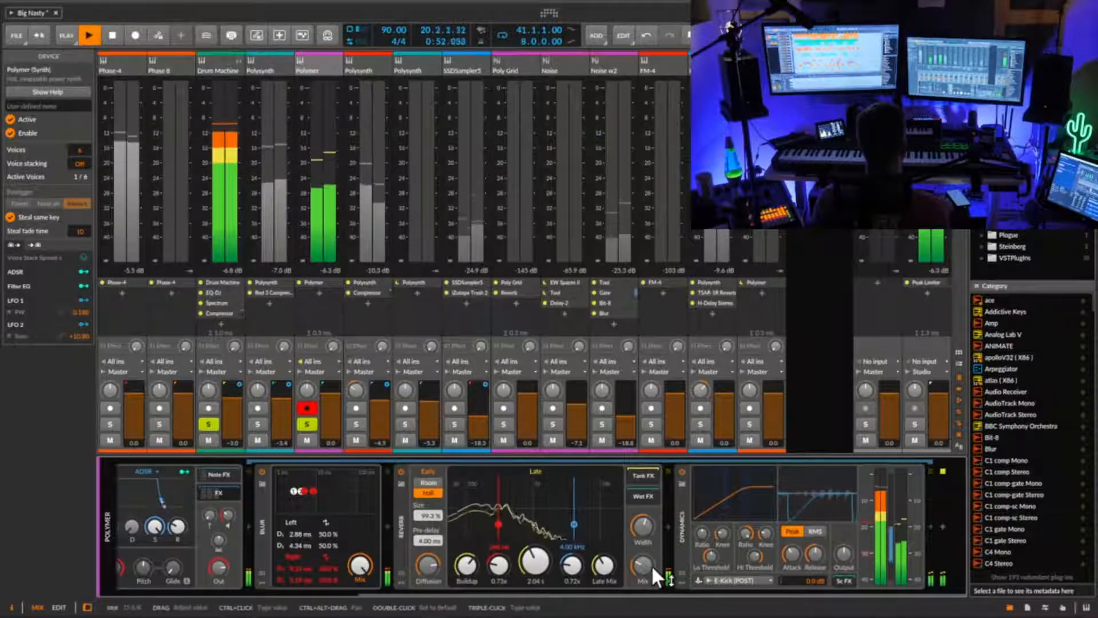
drag(649, 565, 624, 594)
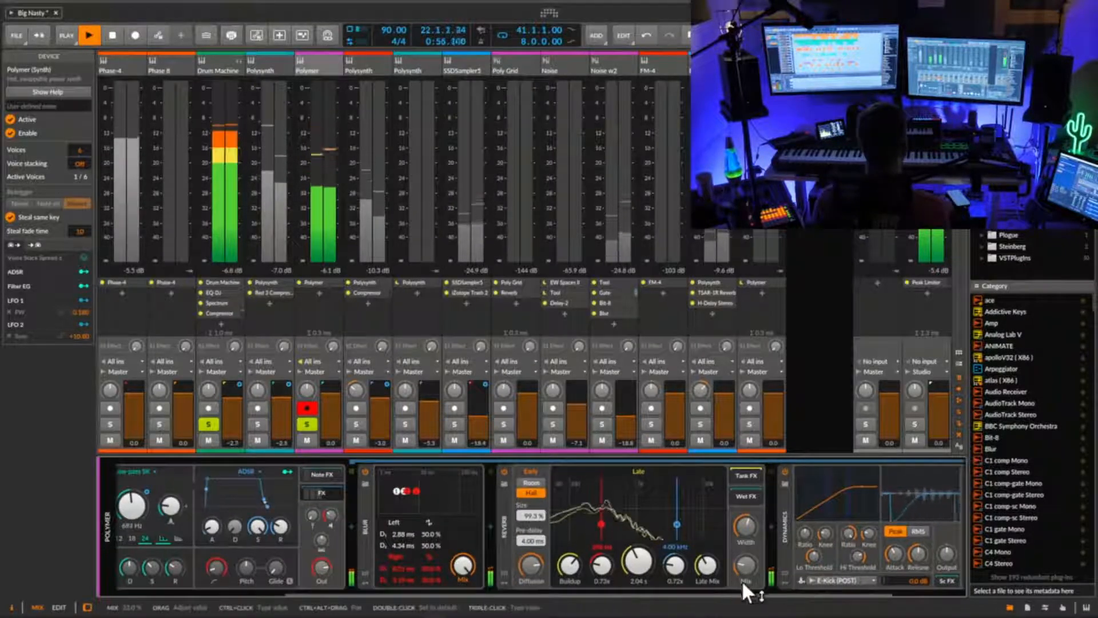
- Adjust Polymer's filter envelope amount, attack and decay while the track plays
drag(741, 594, 536, 589)
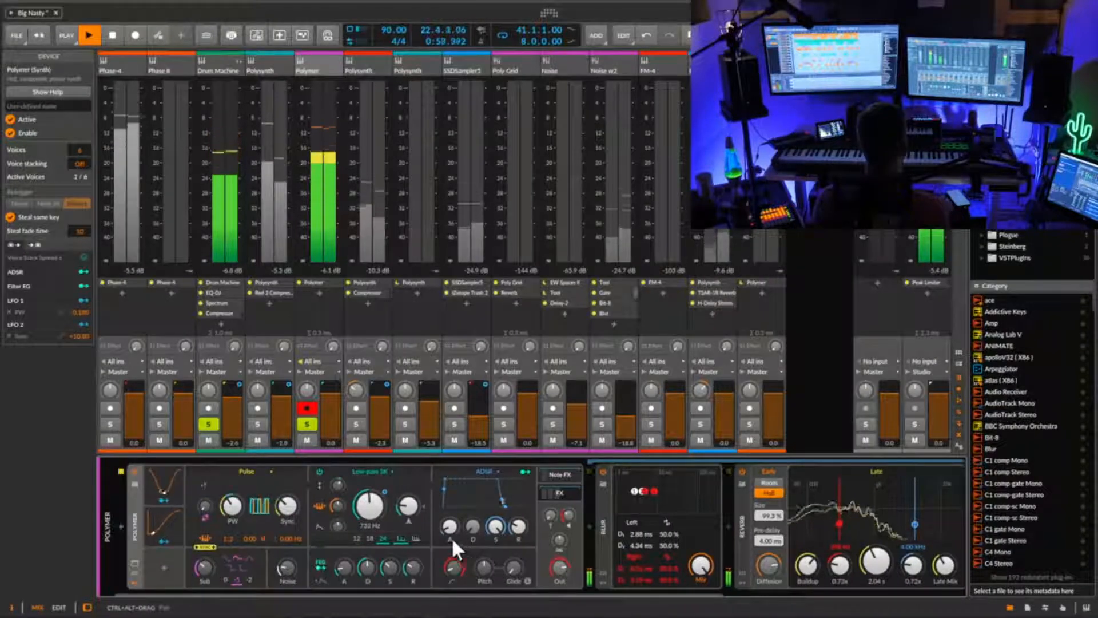
mouse_move(405, 519)
mouse_down()
mouse_move(405, 497)
mouse_move(407, 509)
mouse_up()
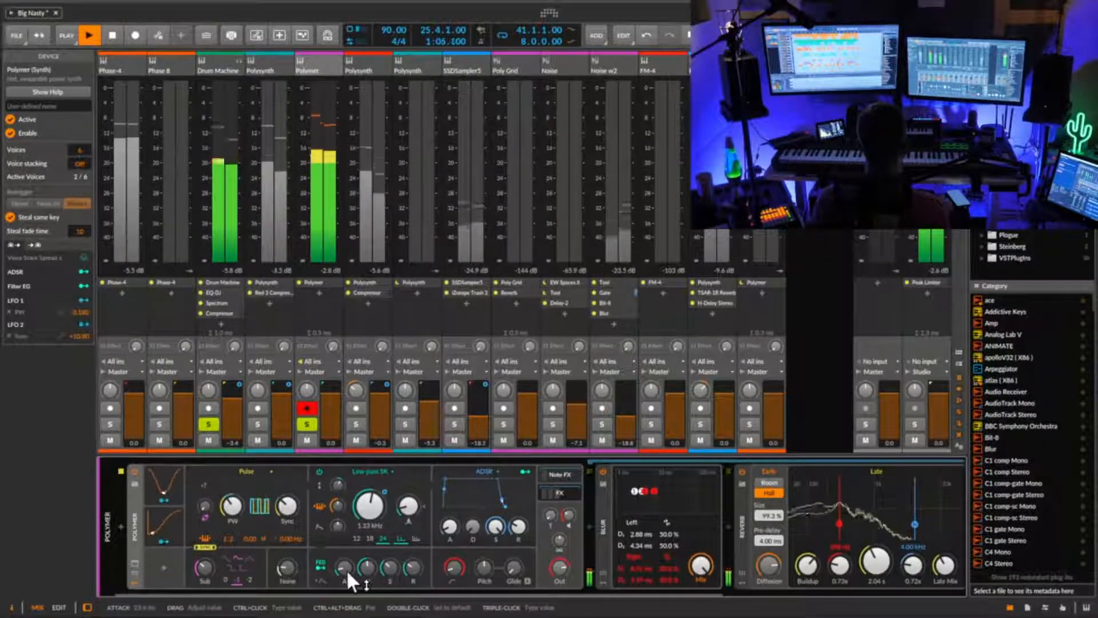
drag(346, 569, 365, 569)
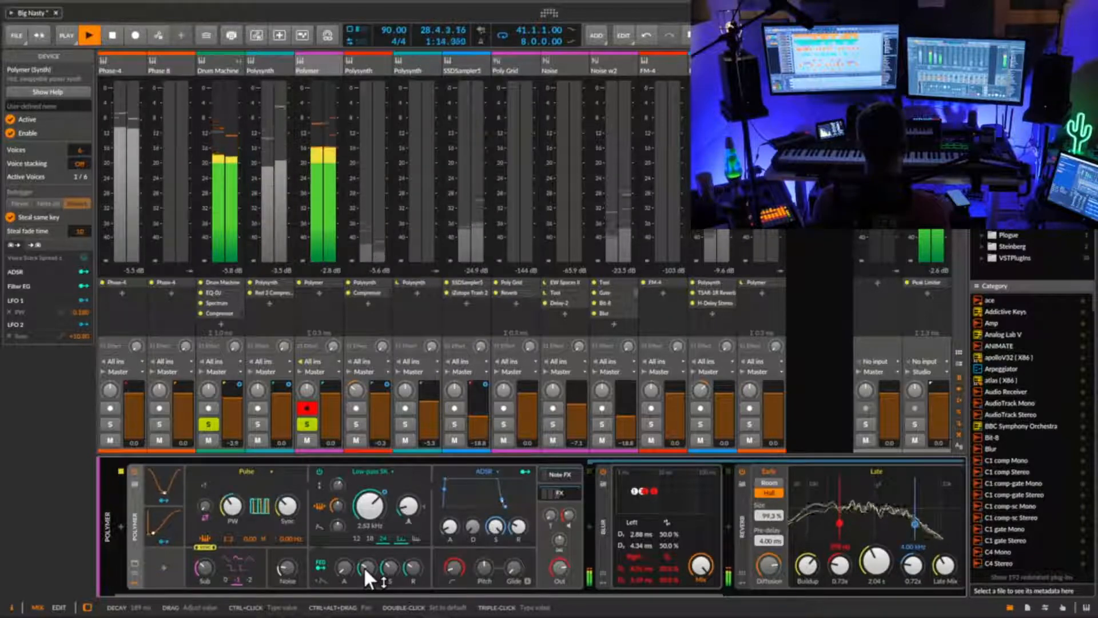
- Search the devices for "comp" and insert the Compressor after Dynamics in Polymer's FX chain
drag(471, 593, 834, 577)
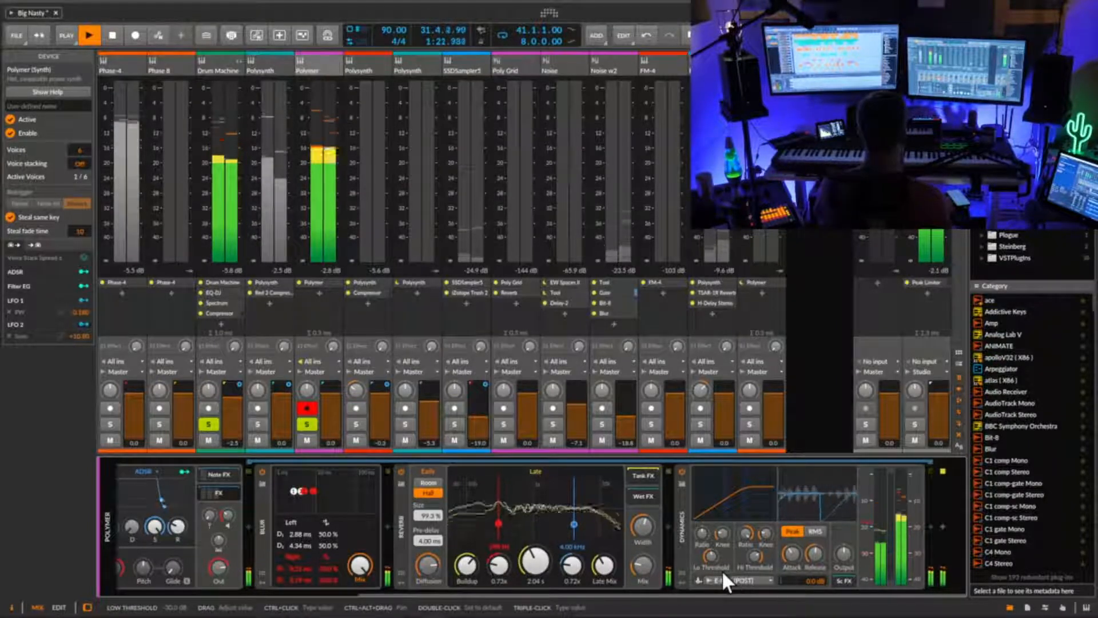
click(931, 526)
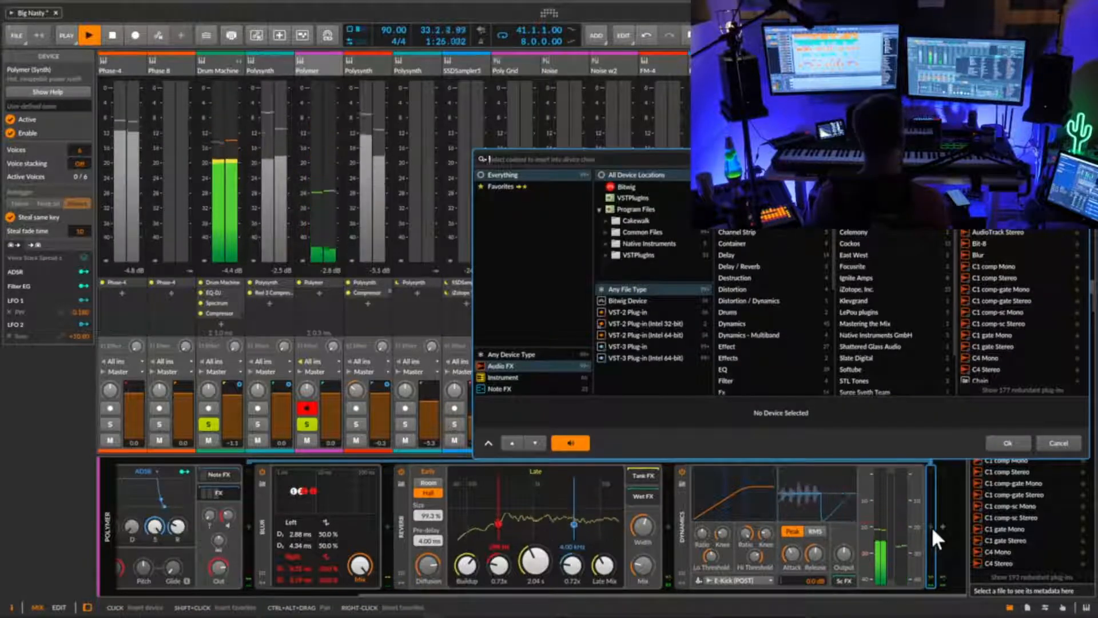
text(d)
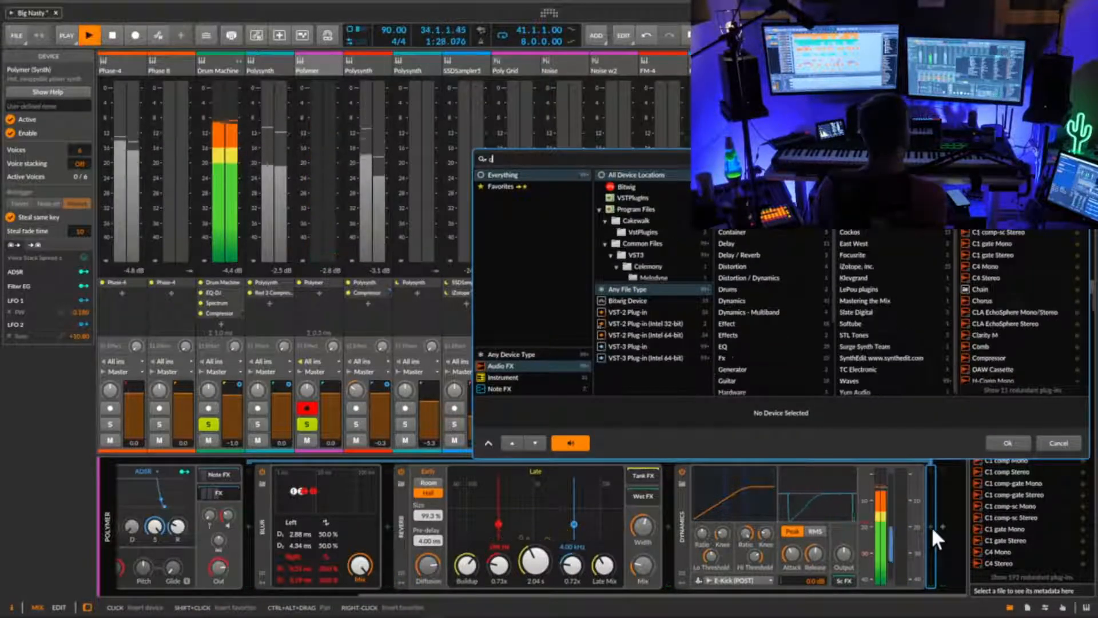
text(omp)
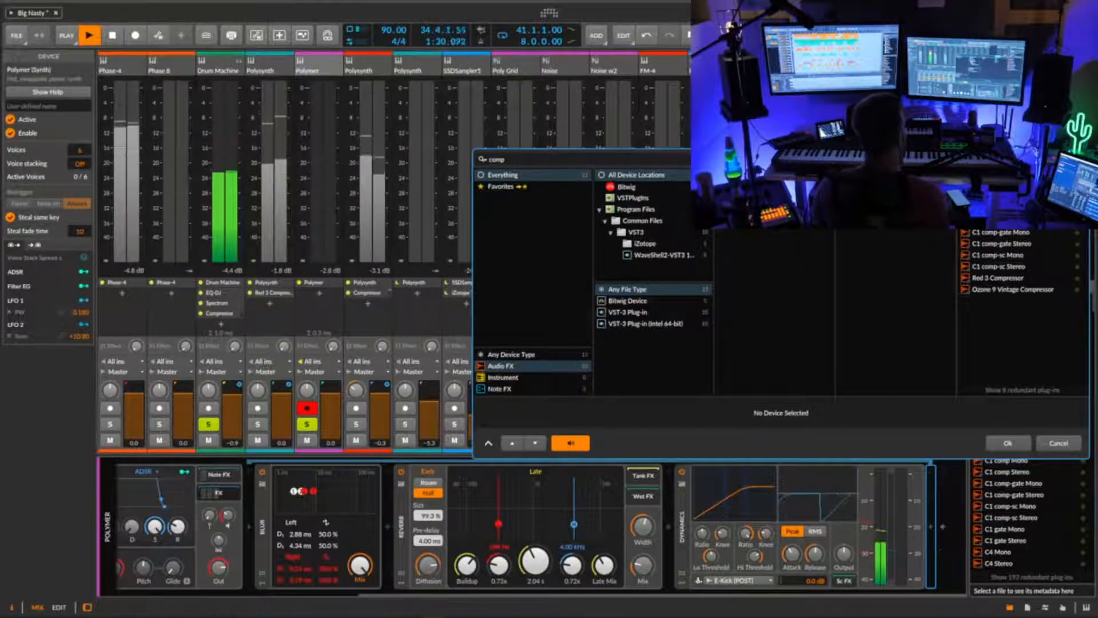
double_click(994, 175)
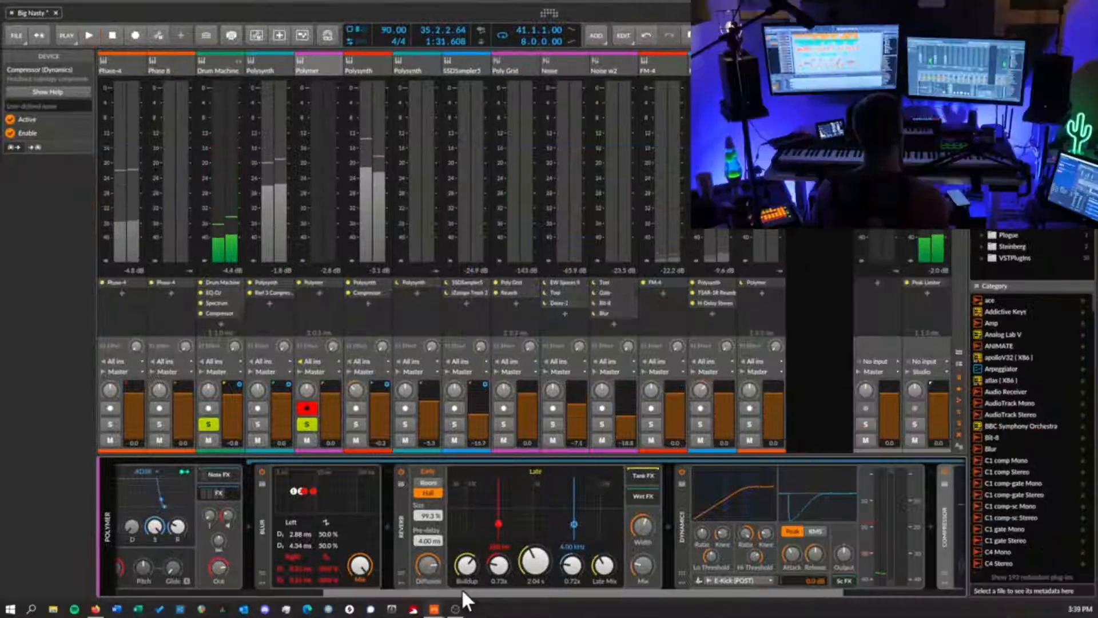
- Replay from bar 17 and adjust the threshold and output gain of Polymer's Compressor
drag(461, 589, 746, 584)
key(space)
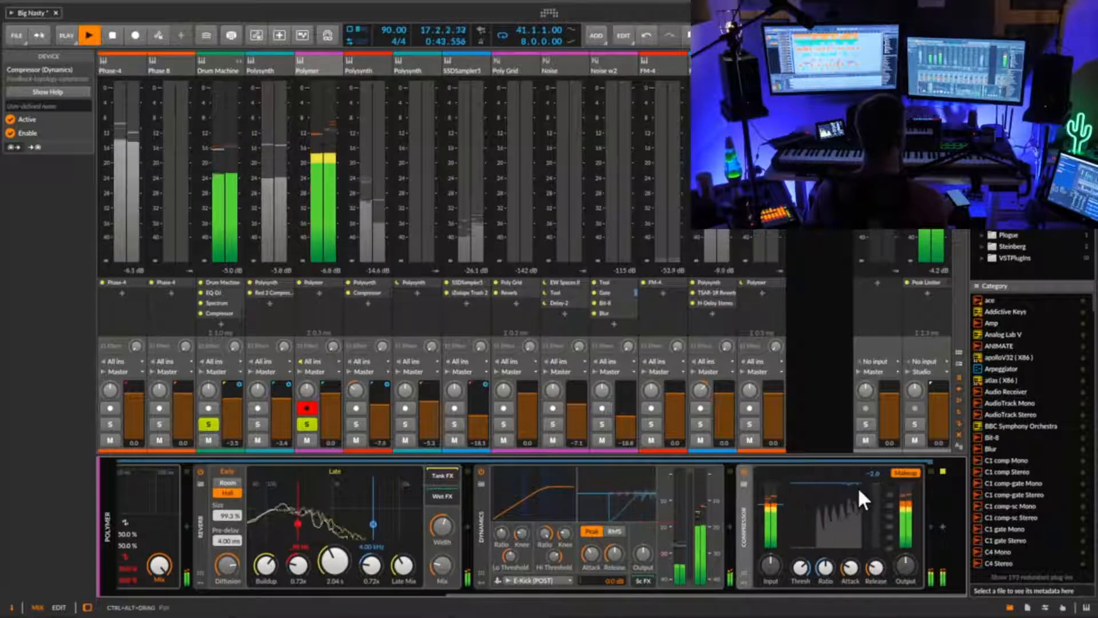
drag(802, 566, 875, 579)
key(space)
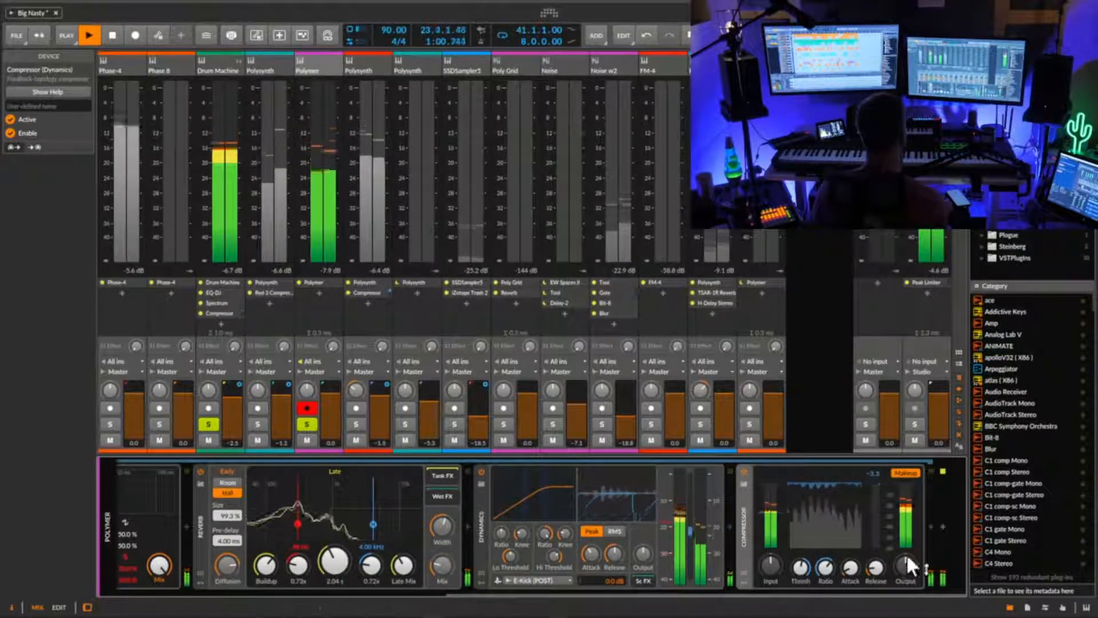
drag(906, 563, 906, 552)
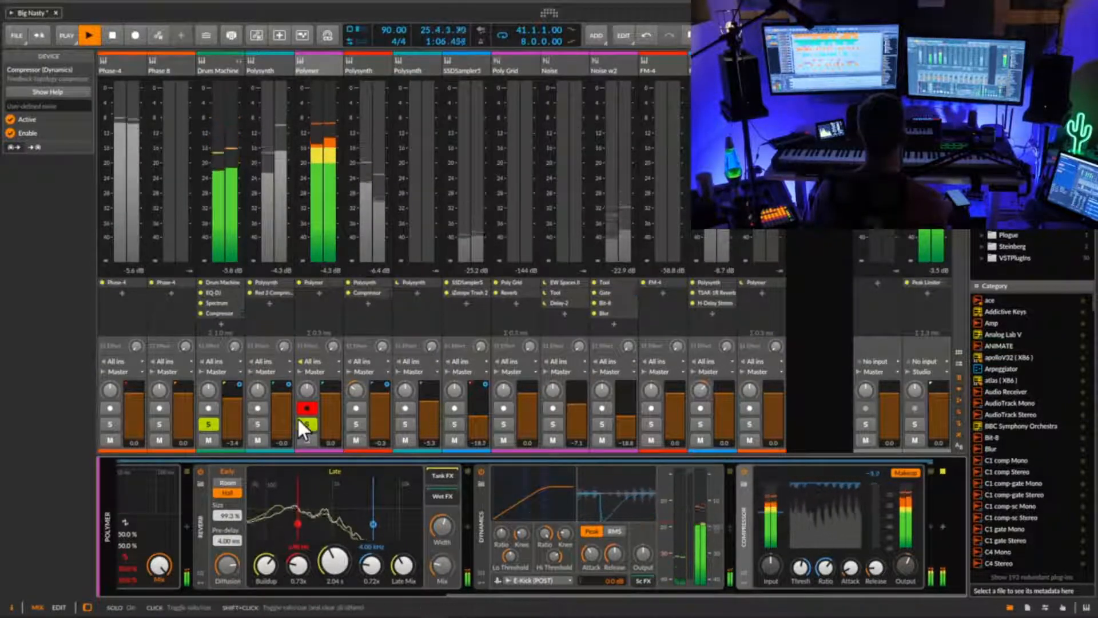
- Add the first Polysynth, Phase 8 and Phase-4 to the soloed tracks, then reselect Polymer and show the arrangement
click(259, 424)
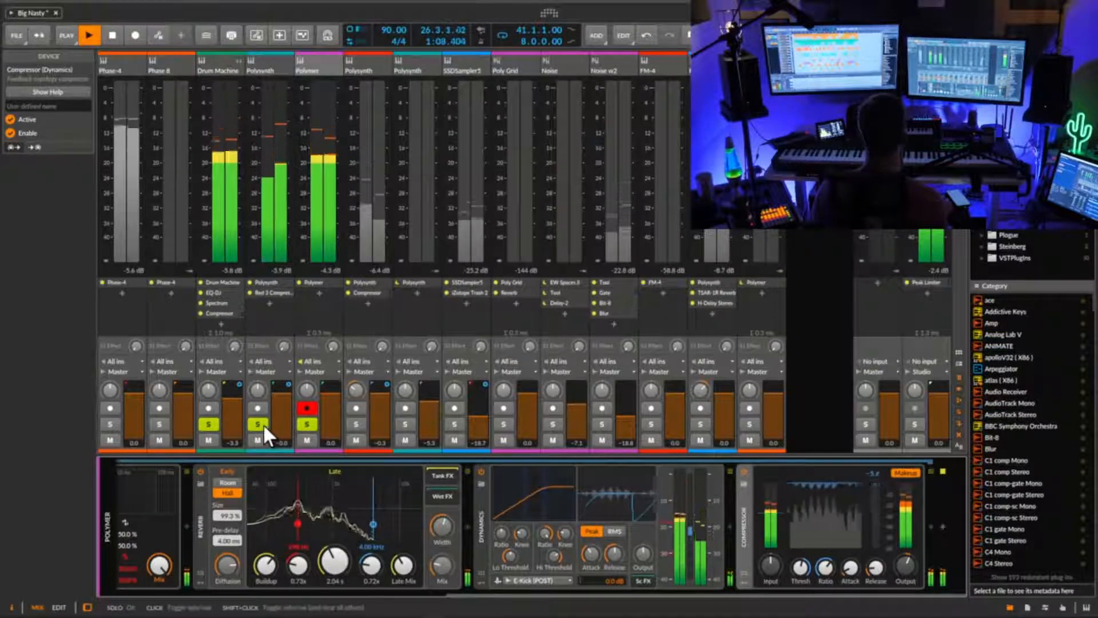
click(162, 422)
click(112, 424)
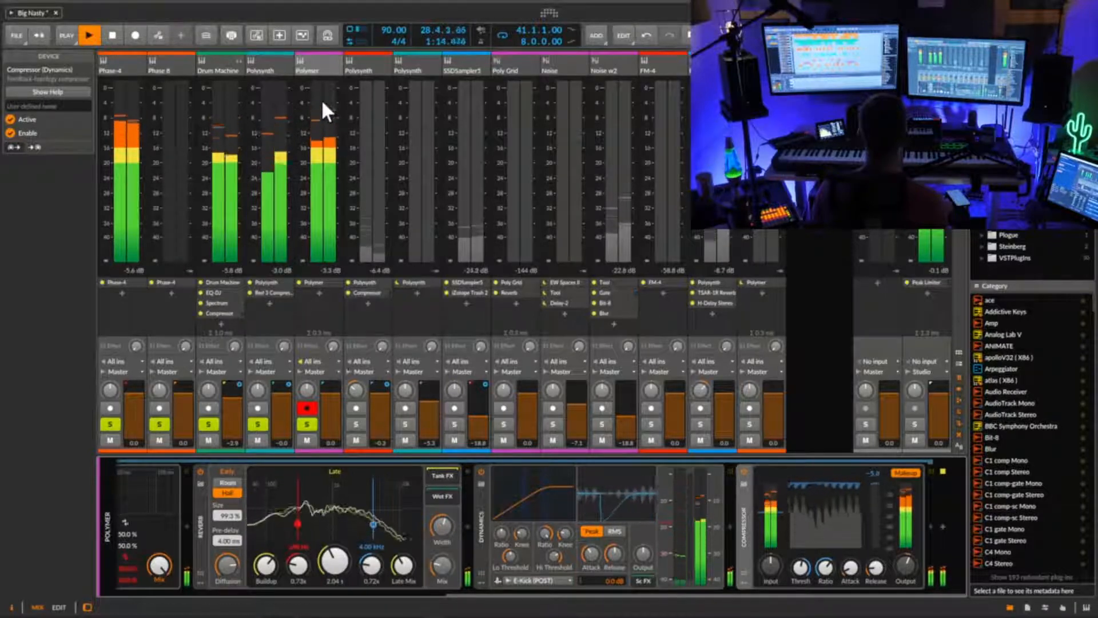
click(320, 67)
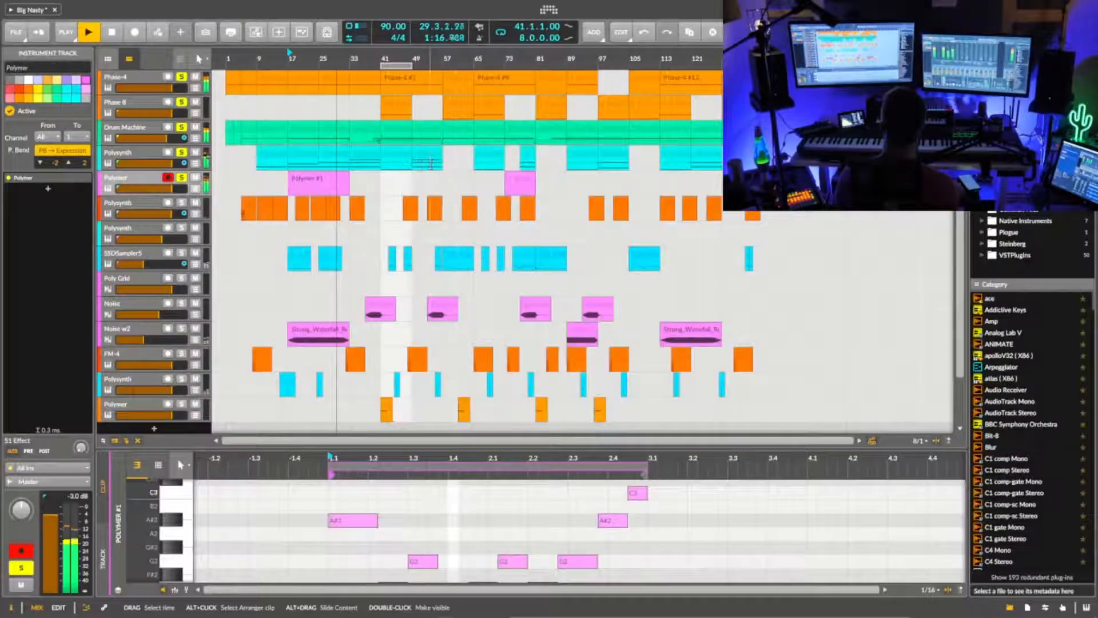
- Reselect the Polymer track and collapse the Compressor, Dynamics, Reverb and Blur devices in its FX chain
click(140, 181)
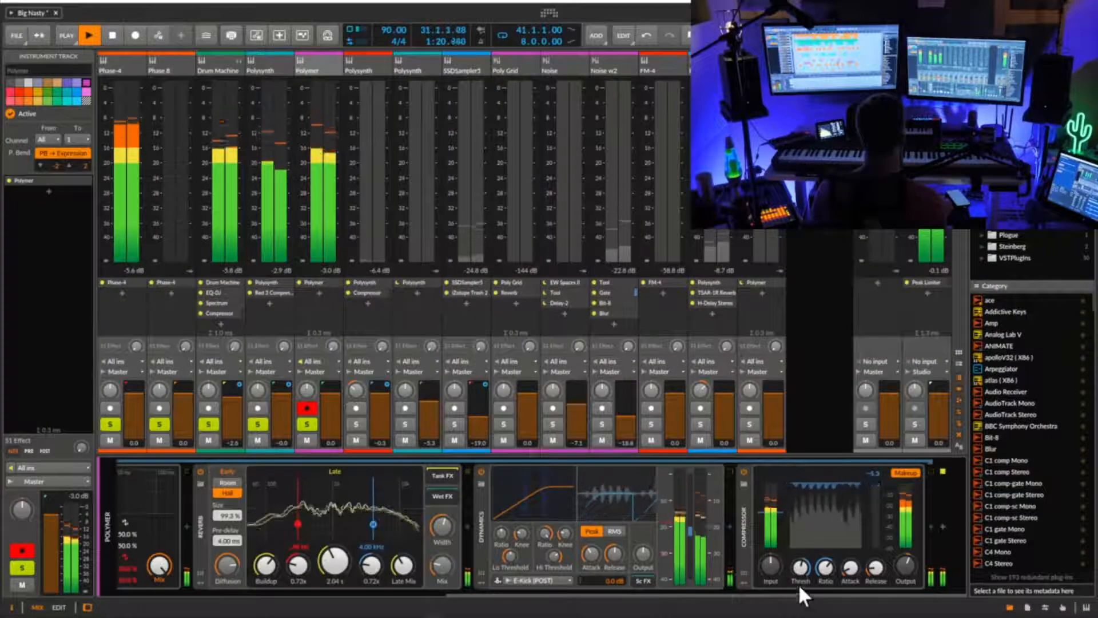
drag(797, 593, 770, 587)
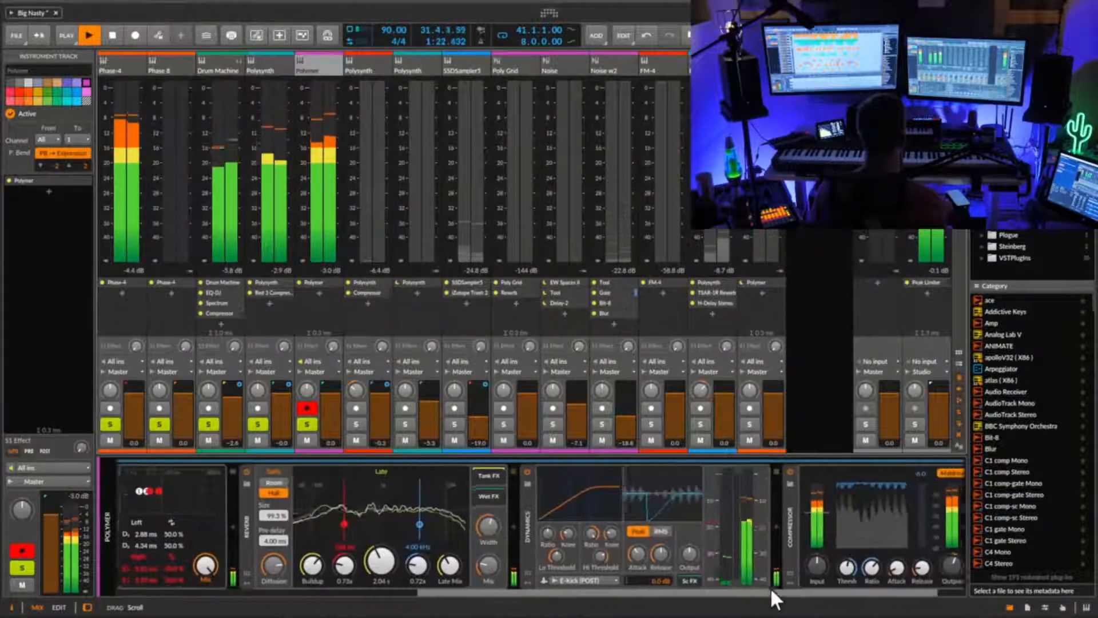
click(779, 536)
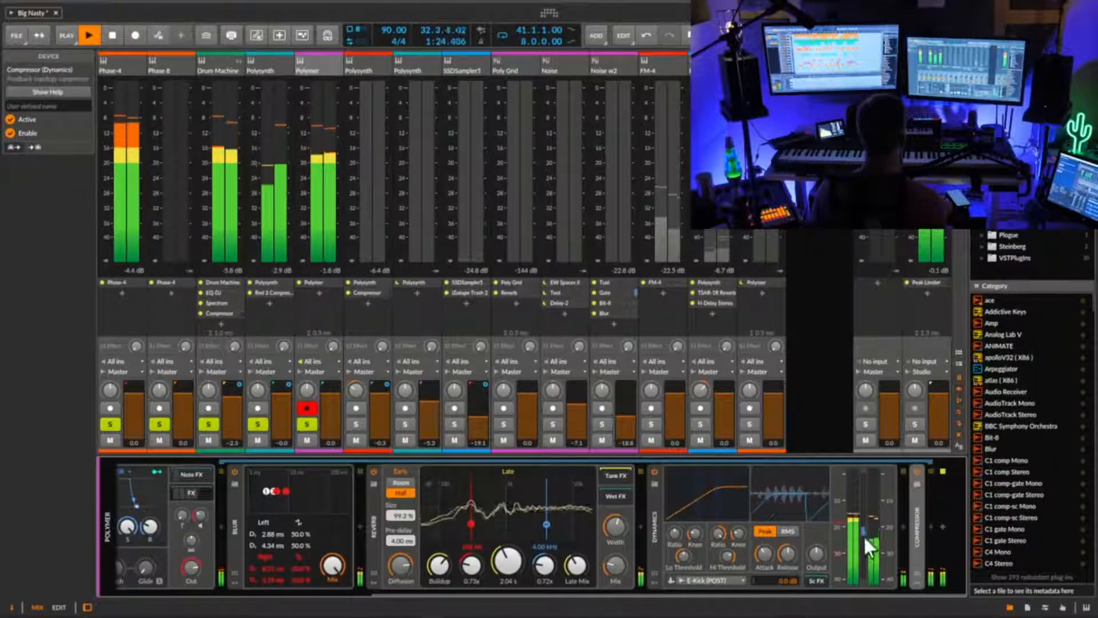
double_click(657, 528)
double_click(606, 531)
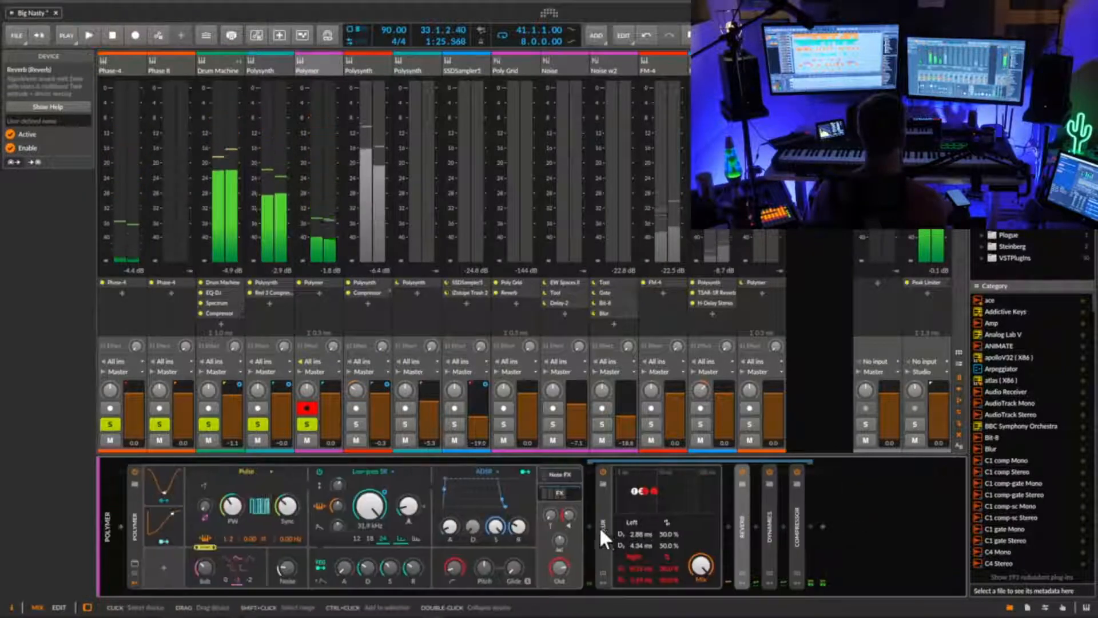
double_click(602, 530)
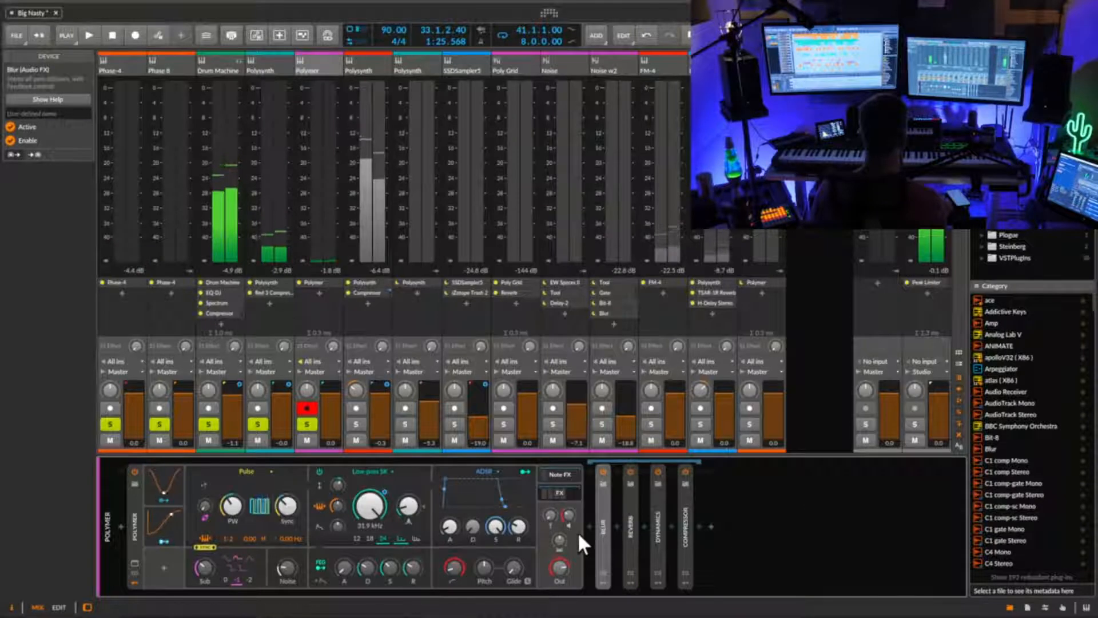
- Search the modulators for "ran" and add the Random modulator to Polymer's empty modulator slot
drag(559, 540, 564, 540)
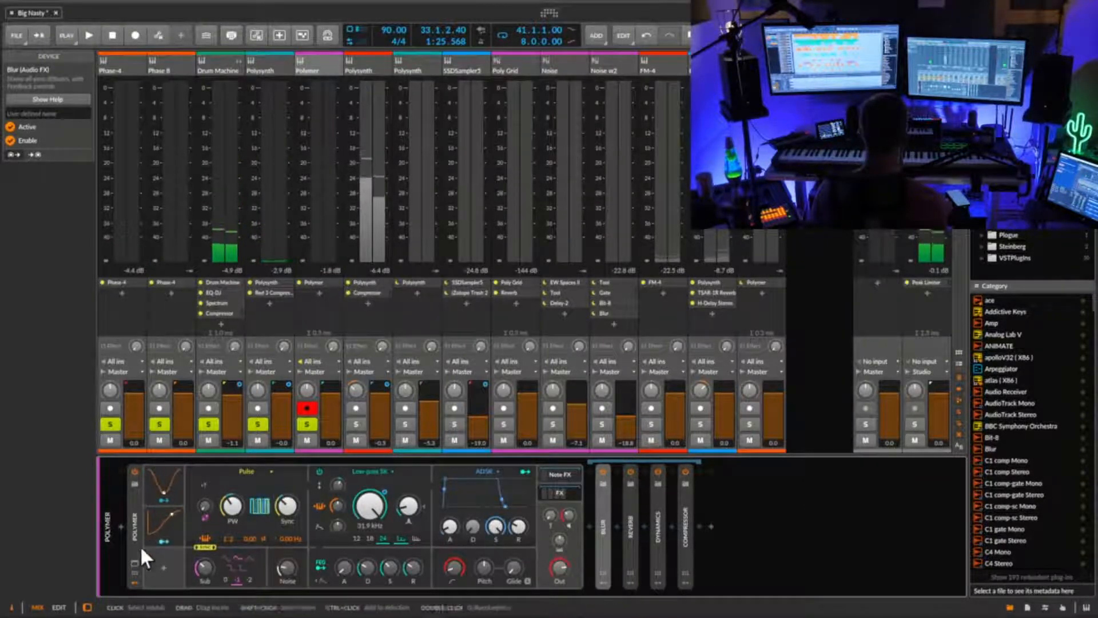
click(164, 565)
text(ran)
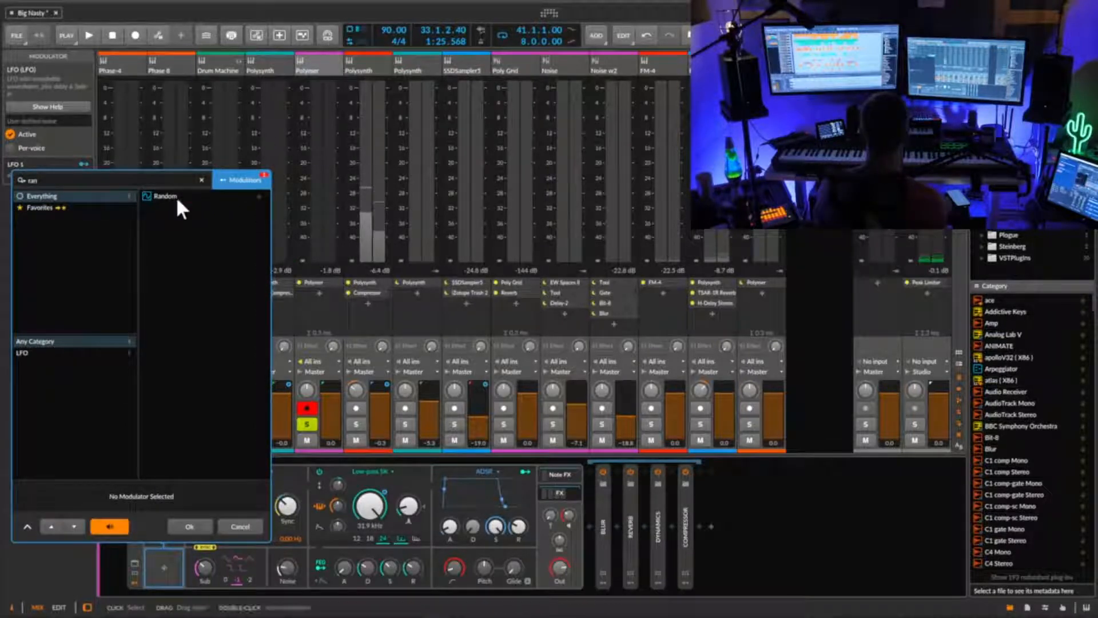
double_click(176, 197)
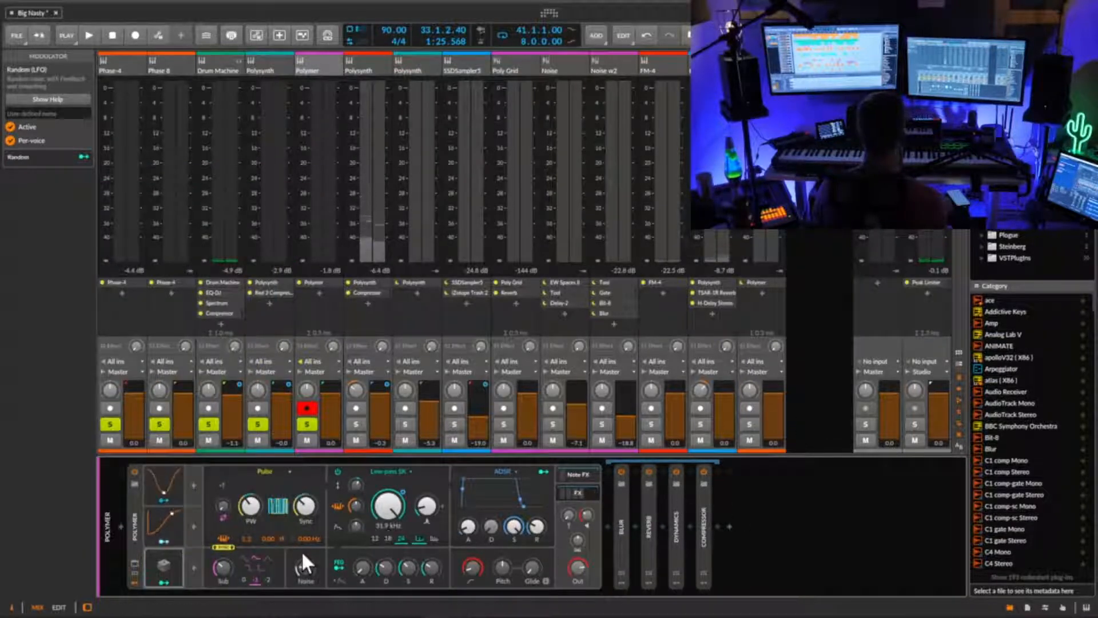
- Map the Random modulator to Polymer's pan with a modulation amount of about +0.460
click(164, 580)
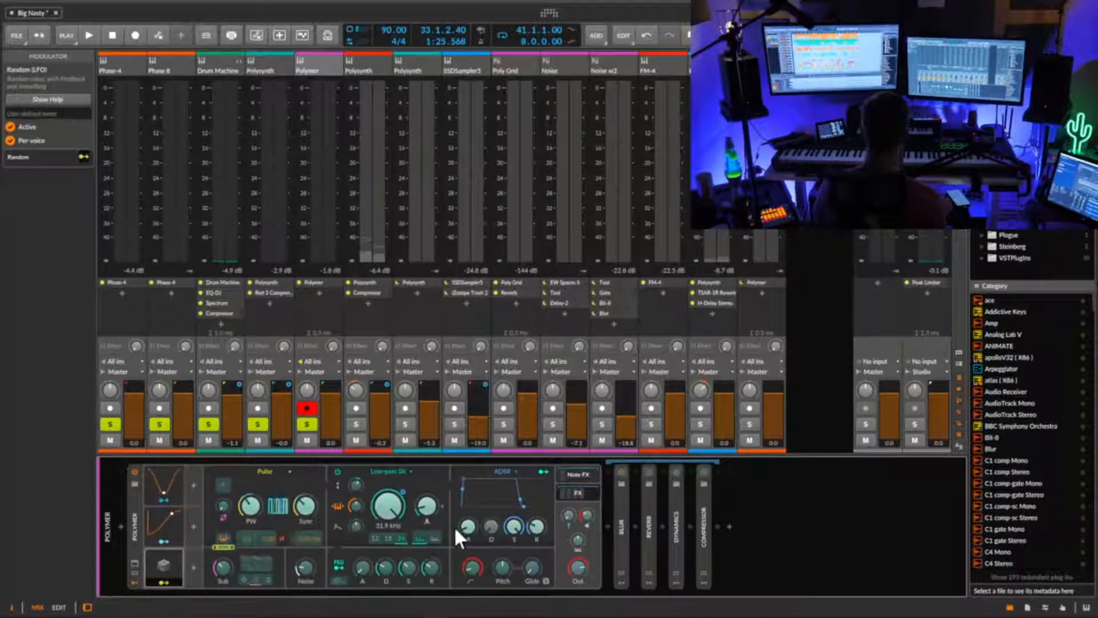
drag(581, 539, 581, 540)
click(162, 582)
- Set the Random modulator's trigger mode to Note, replay from bar 17 and try out its amount
click(166, 562)
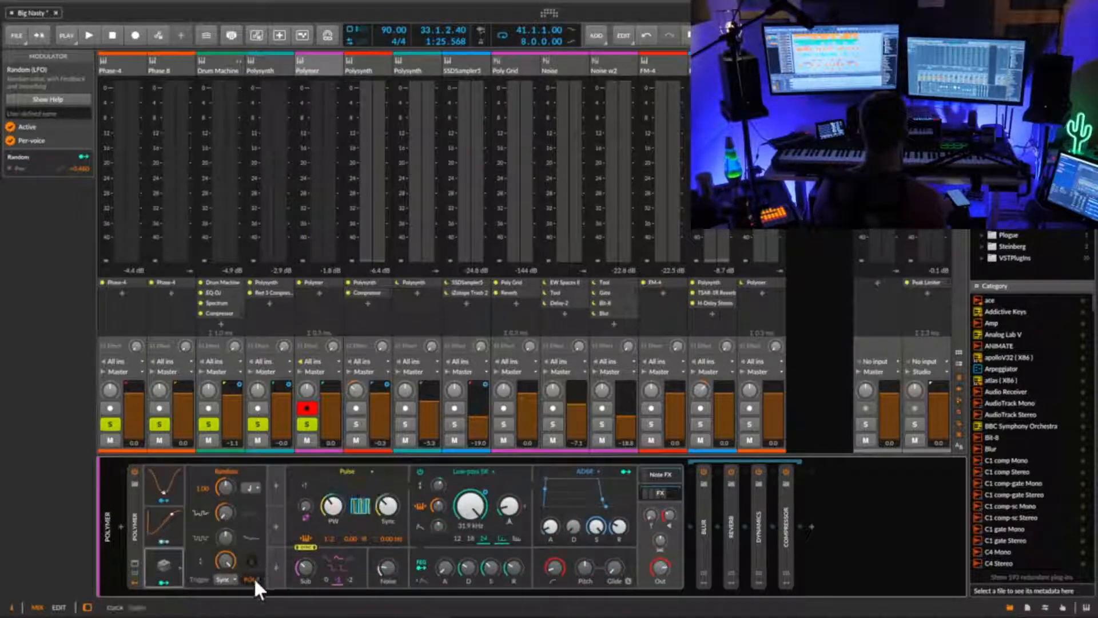
click(221, 579)
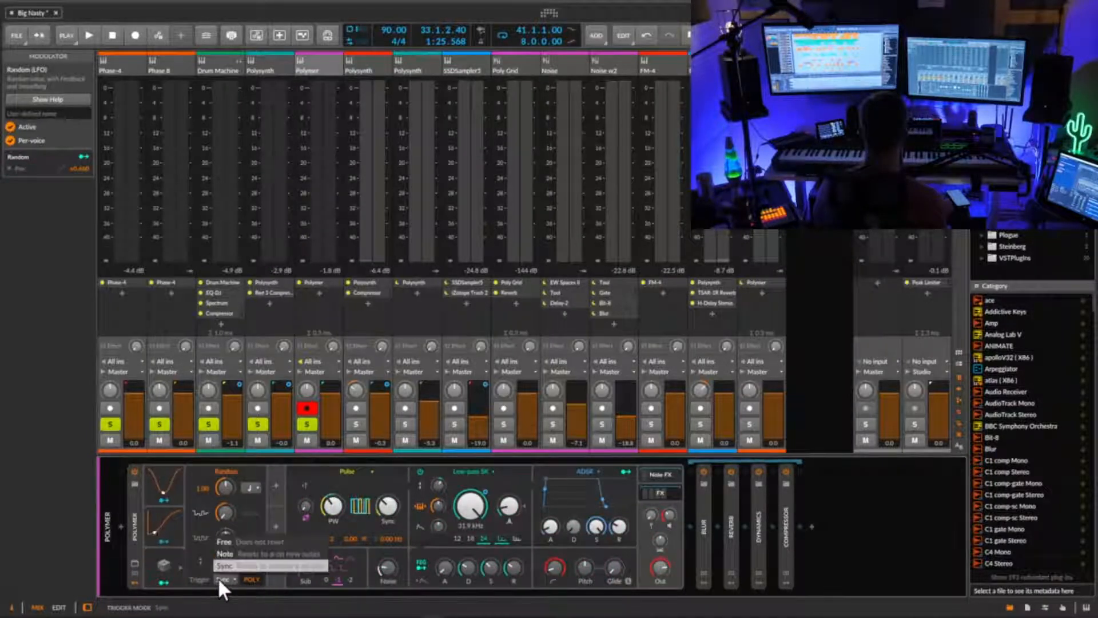
click(235, 547)
key(space)
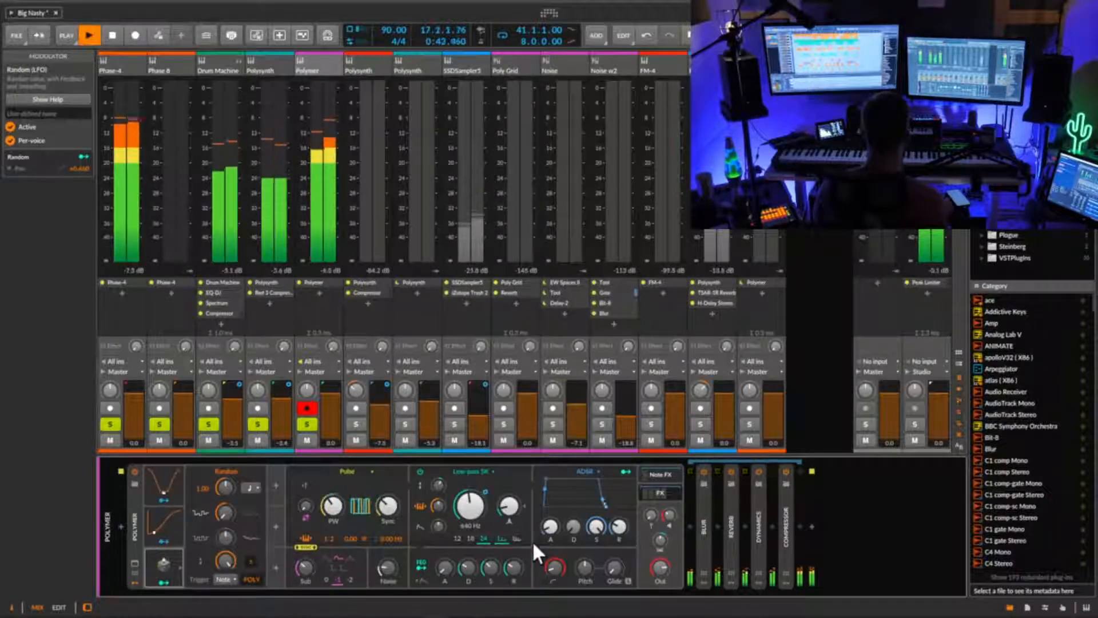
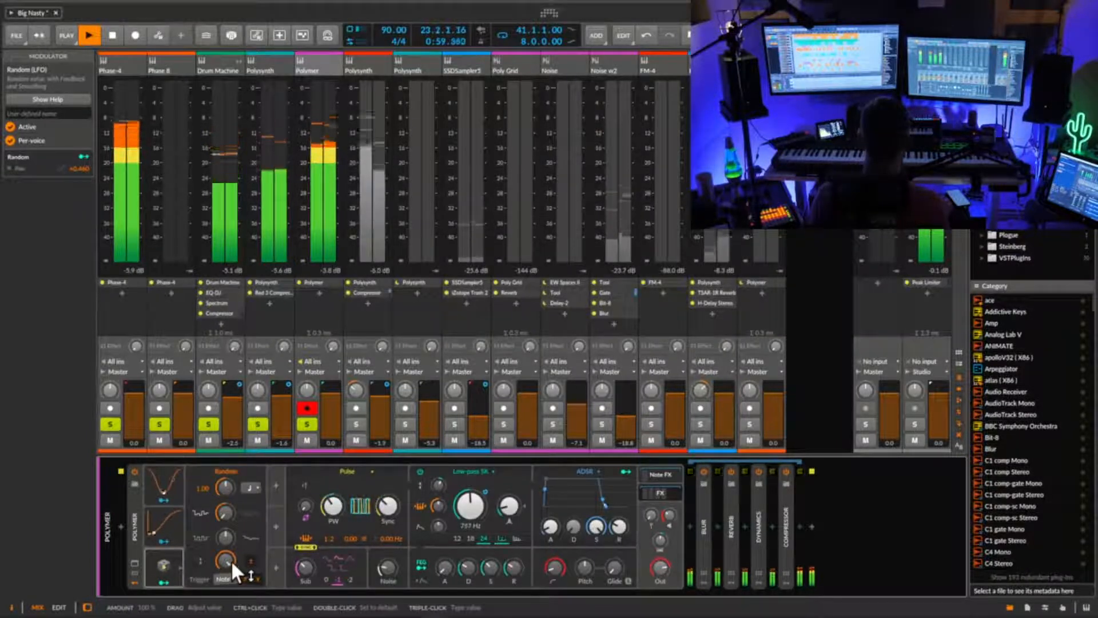
drag(229, 561, 228, 589)
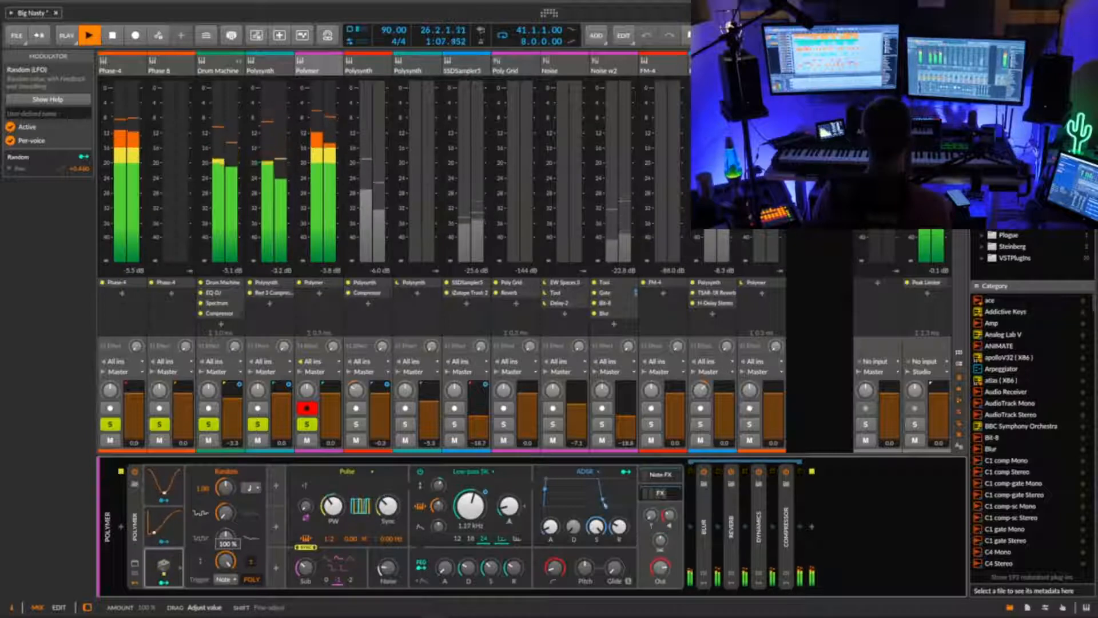
- Set Random's modulation of Polymer's pan to about +0.700 and hide the modulator's settings
click(167, 582)
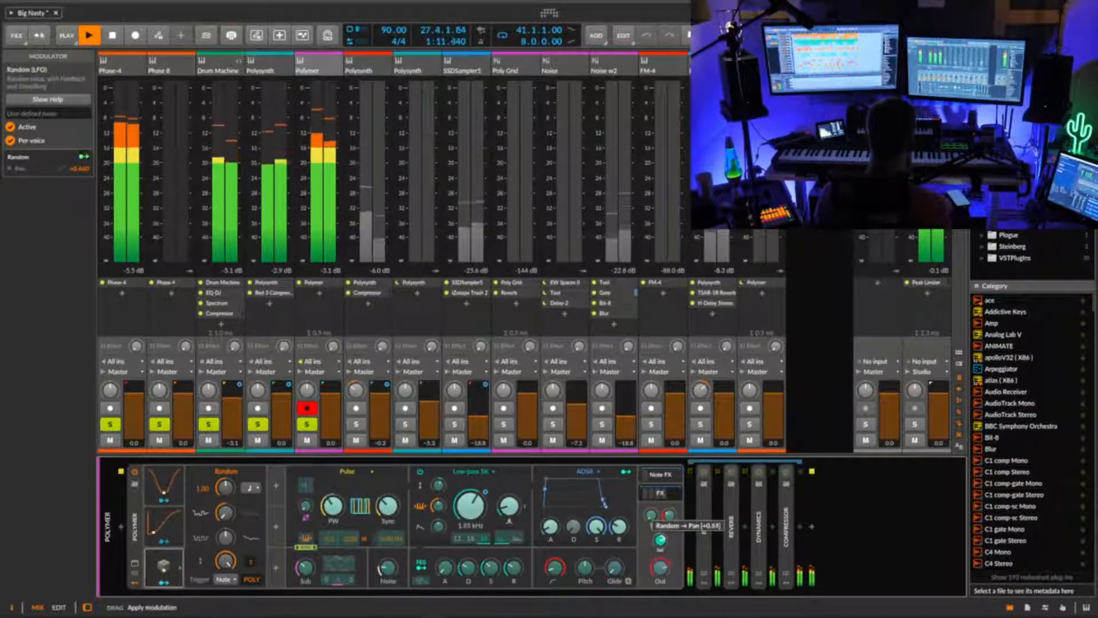
drag(660, 540, 660, 524)
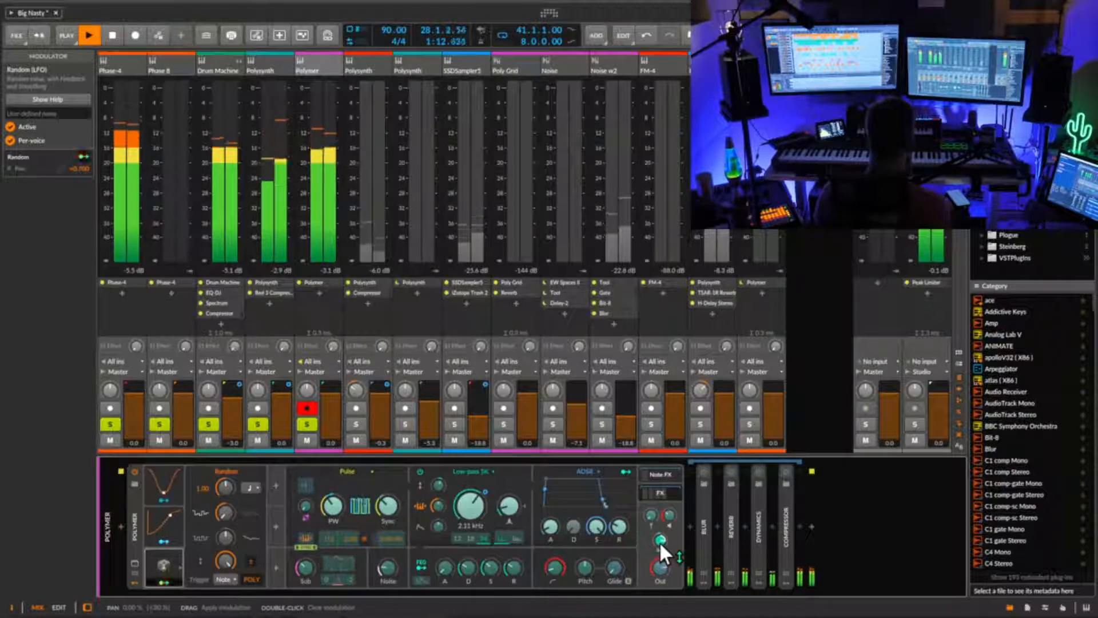
click(167, 581)
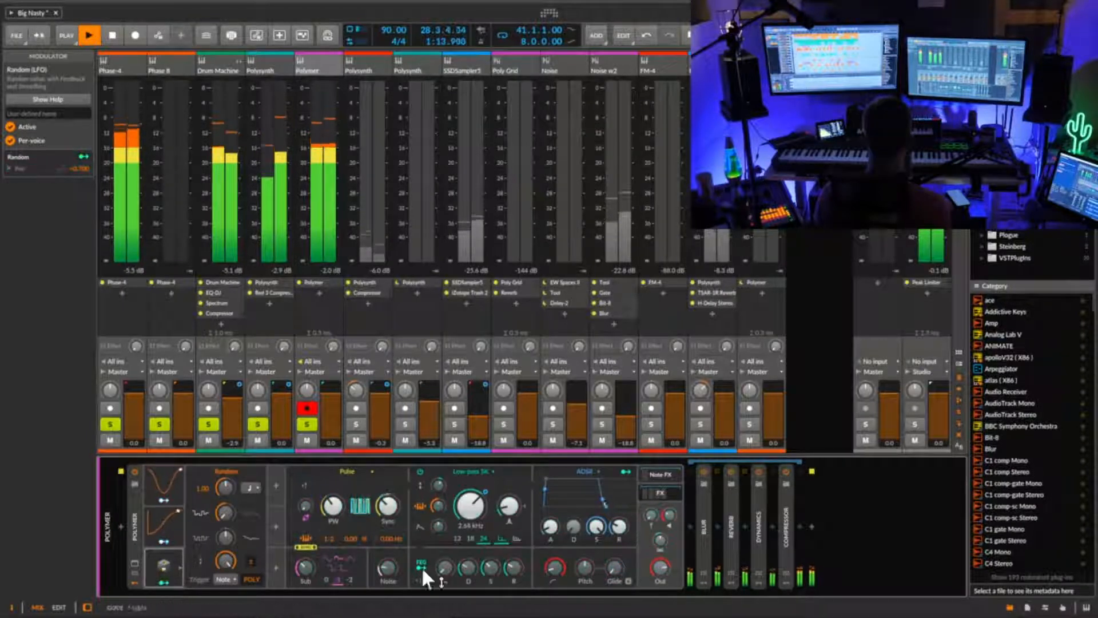
click(164, 561)
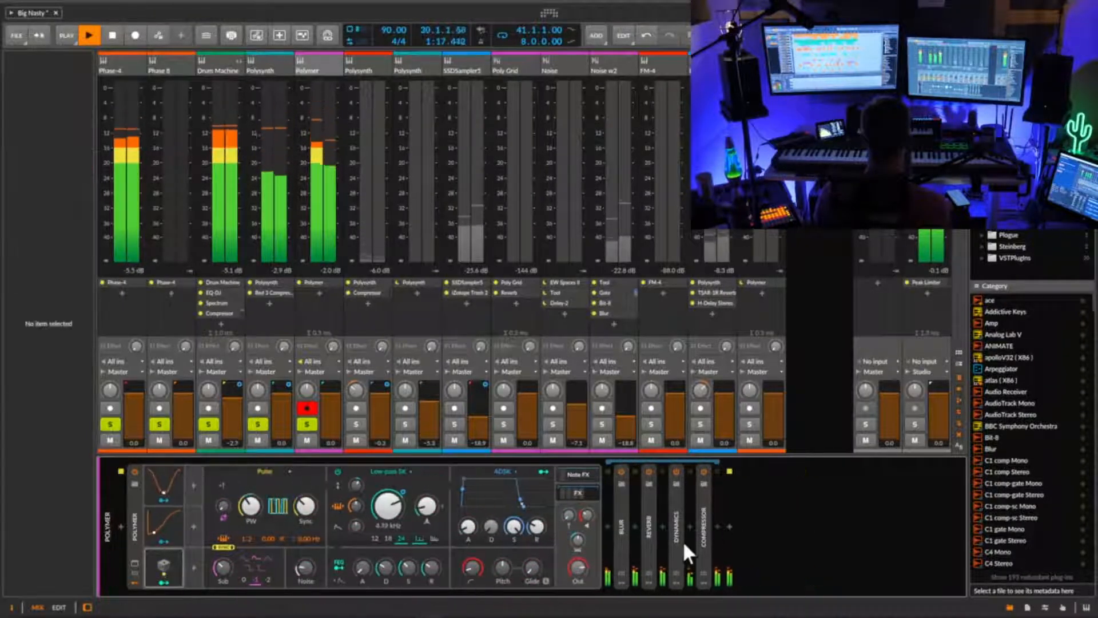
click(810, 532)
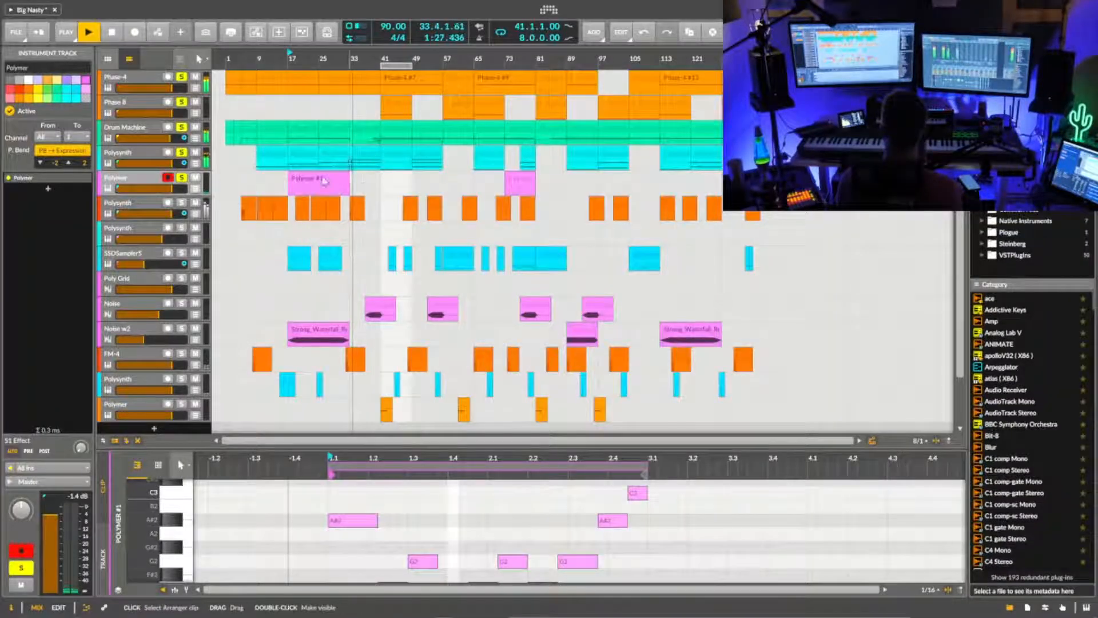
- Unsolo Polymer, the first Polysynth, Drum Machine, Phase 8 and Phase-4, and solo the Polysynth below Polymer
click(181, 179)
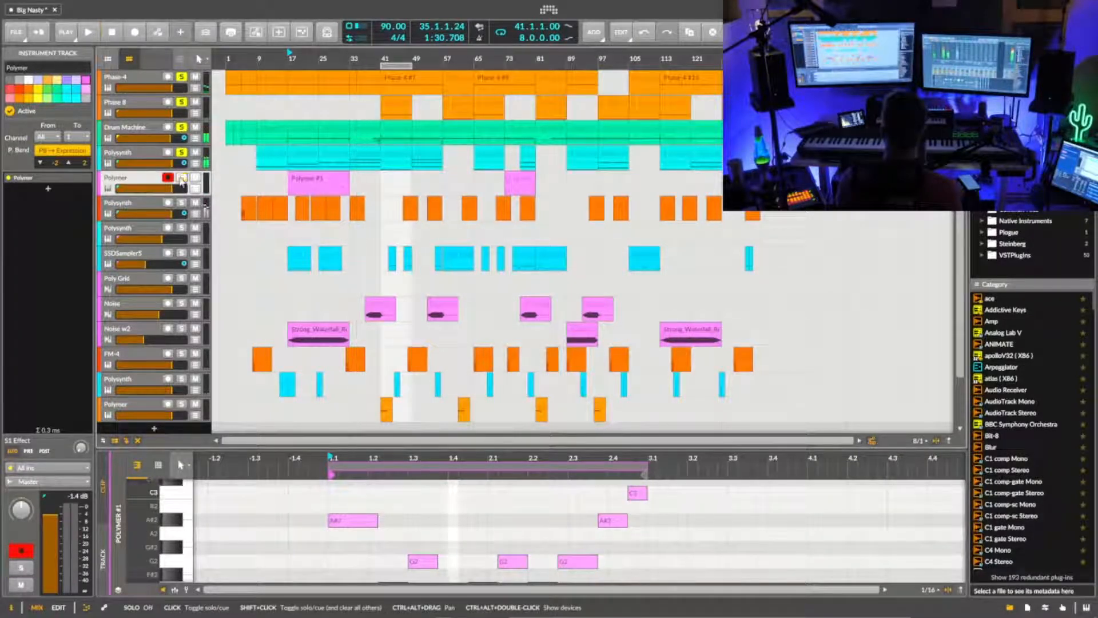
click(182, 204)
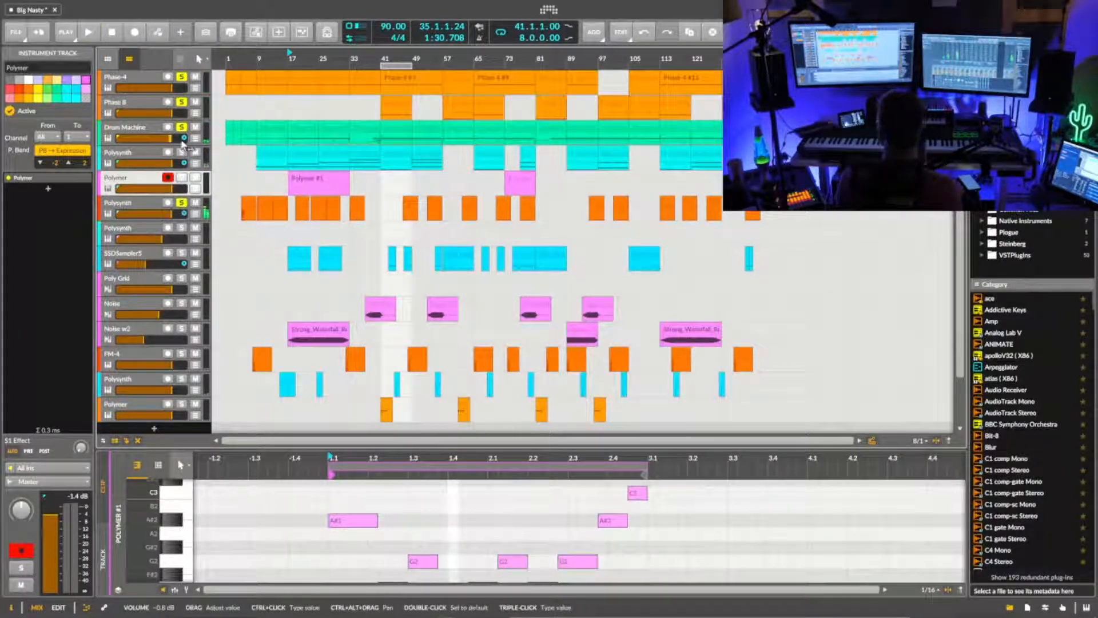
click(182, 126)
click(182, 102)
click(181, 78)
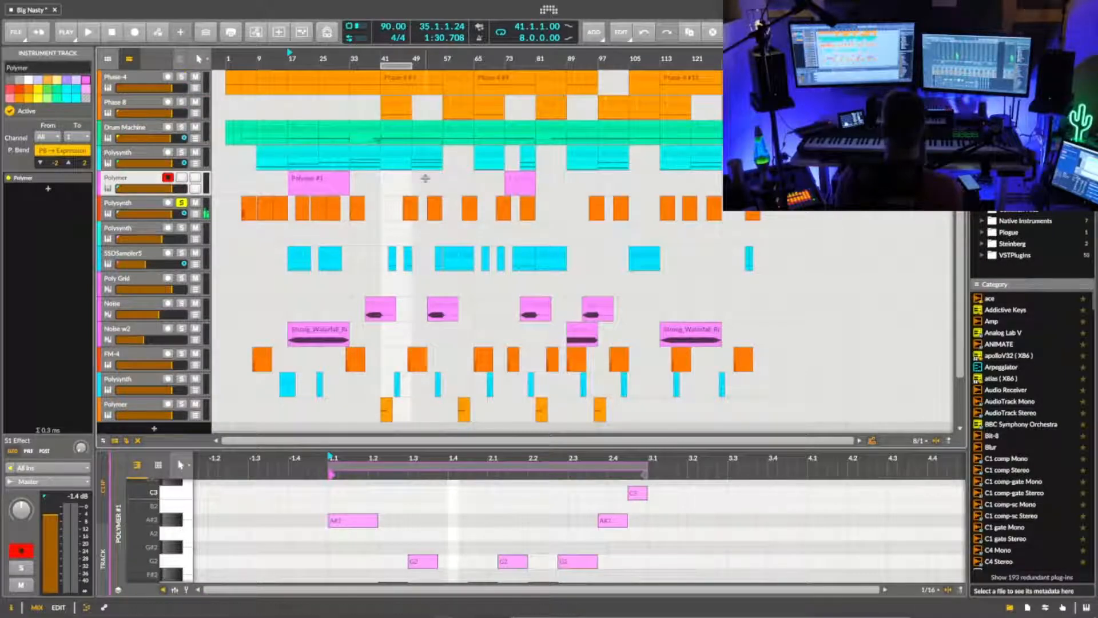
- Play the soloed Polysynth from bar 33, select its track and show its devices in the mixer
drag(351, 54, 336, 200)
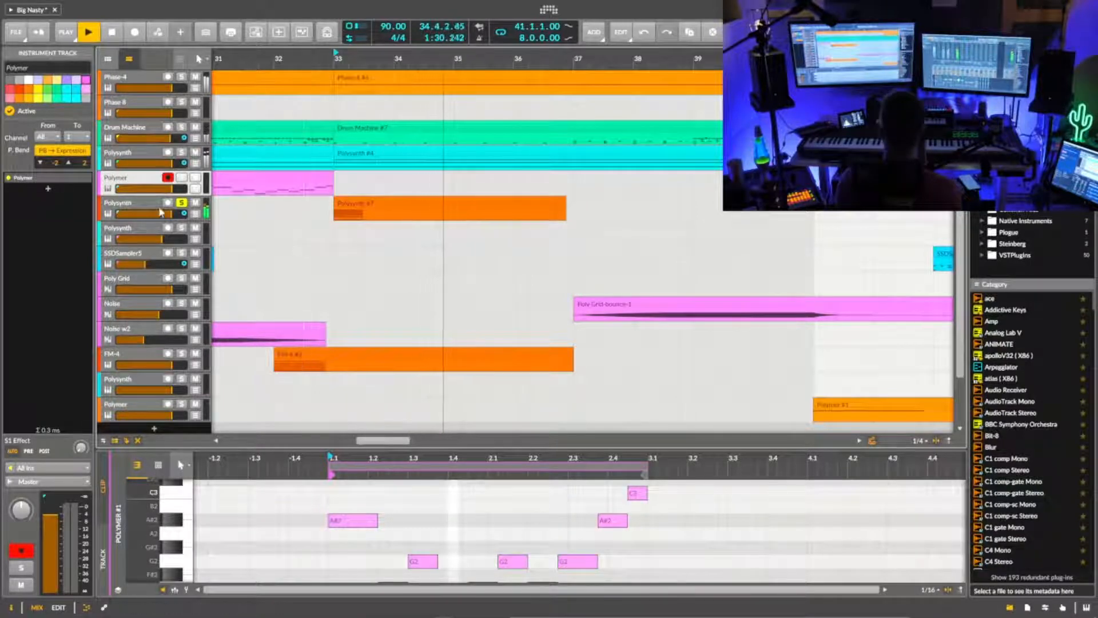
key(Down)
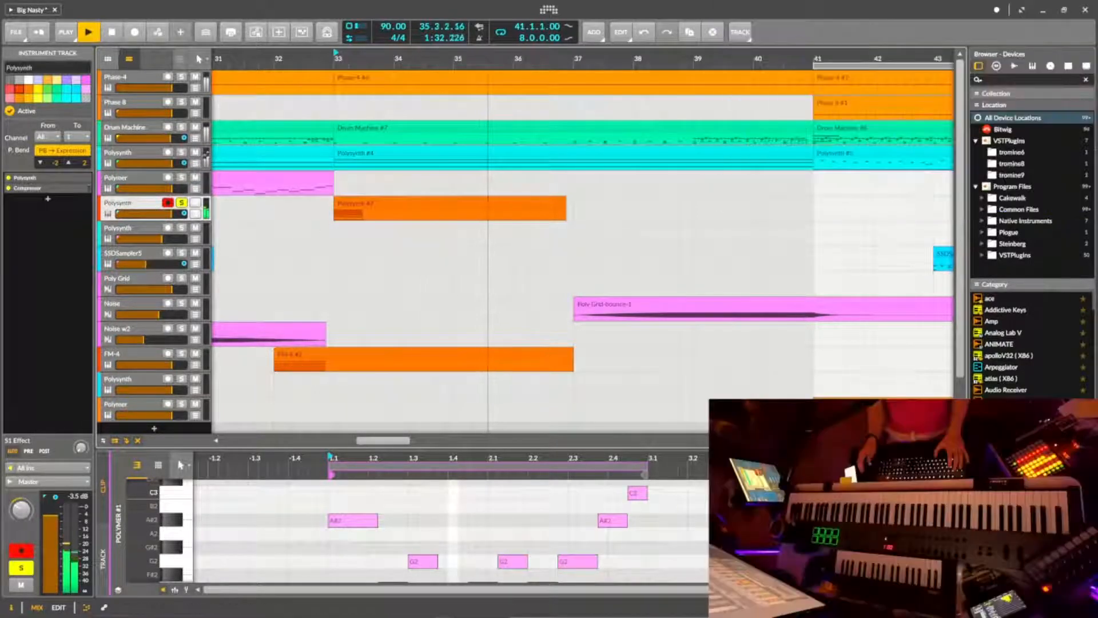
key(alt+2)
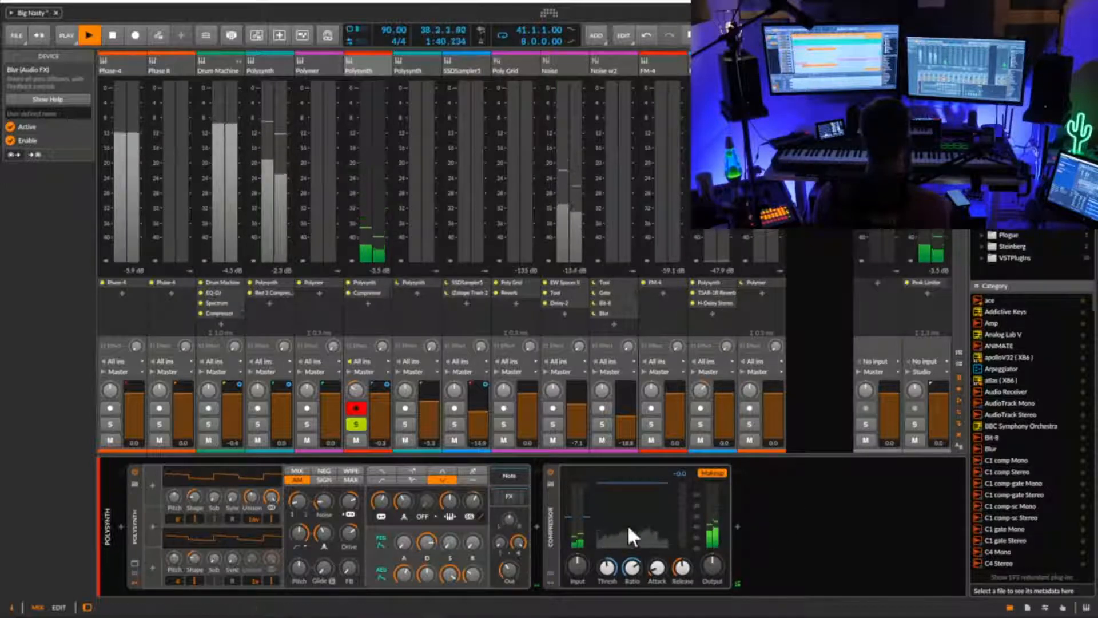
- Insert EQ-2 after the Polysynth's Compressor and boost its high band by about 4.1 dB at about 15.2 kHz
click(737, 526)
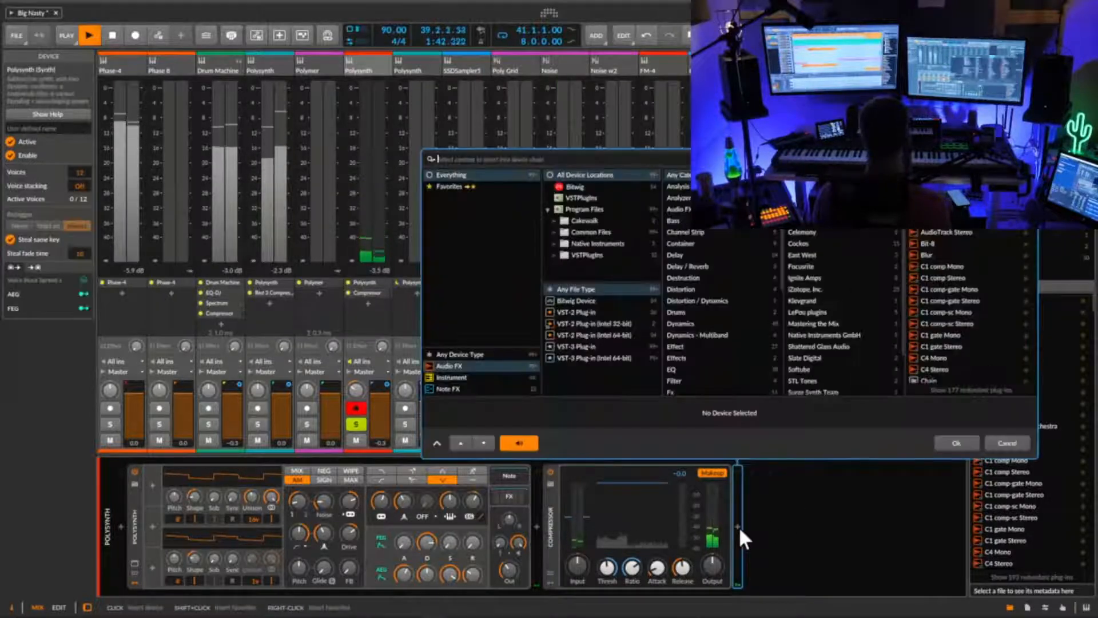
text(eq)
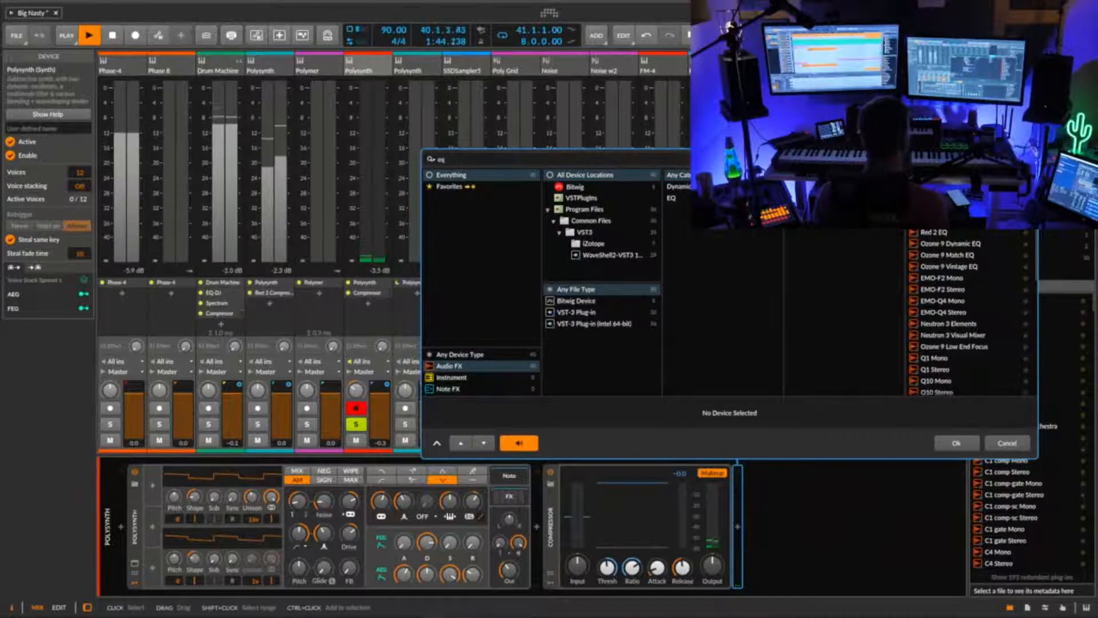
double_click(933, 186)
drag(819, 502, 826, 489)
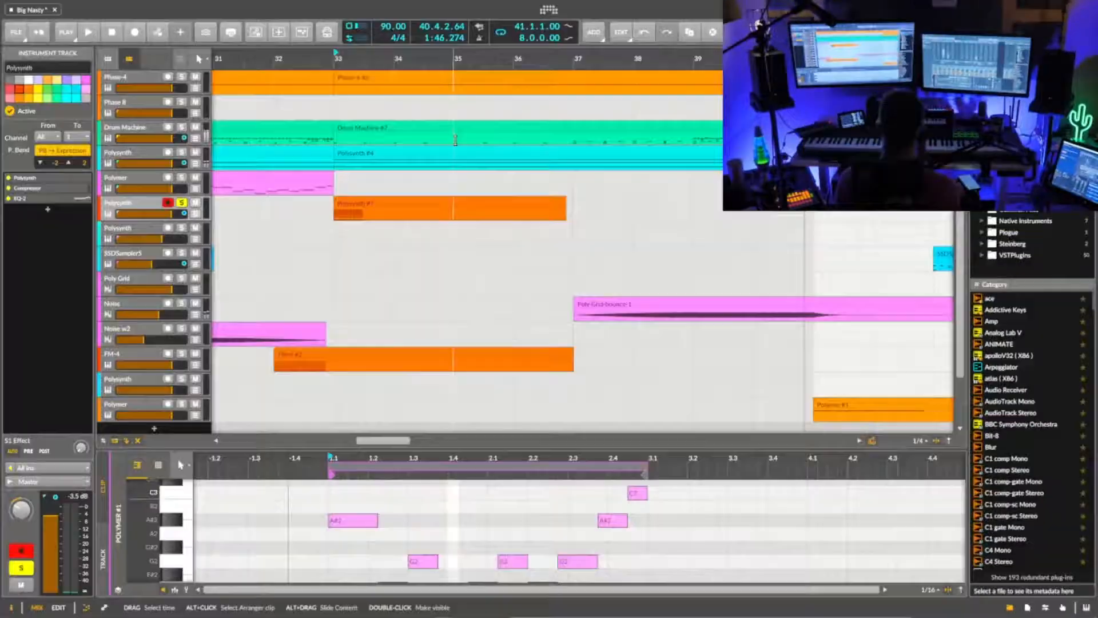
key(space)
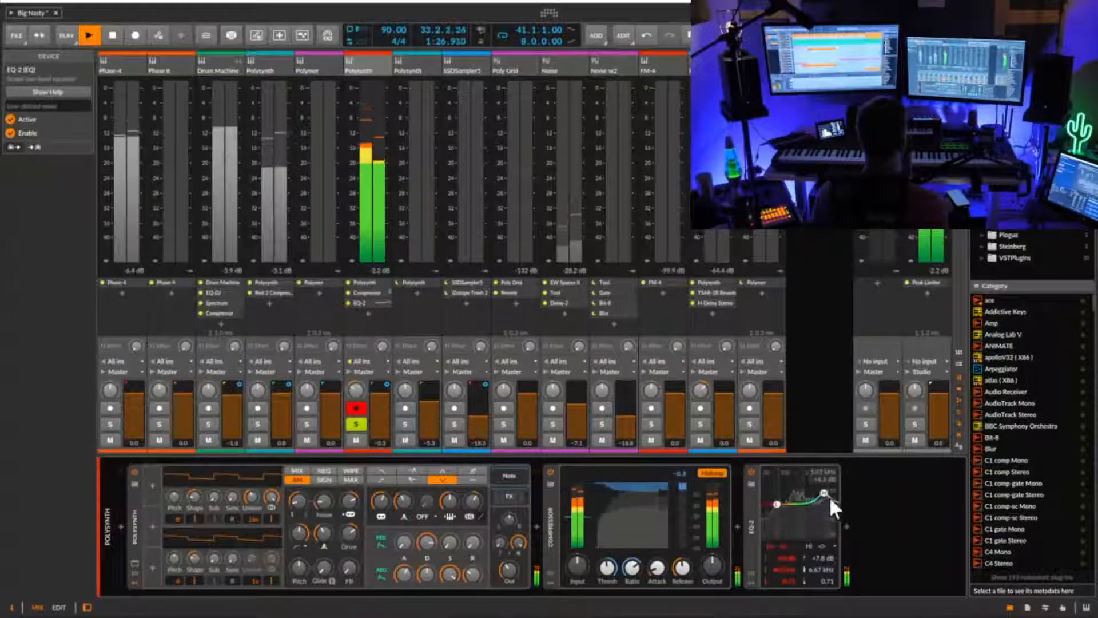
mouse_move(824, 492)
mouse_down()
mouse_move(825, 507)
mouse_move(822, 492)
mouse_move(806, 498)
mouse_move(832, 497)
mouse_up()
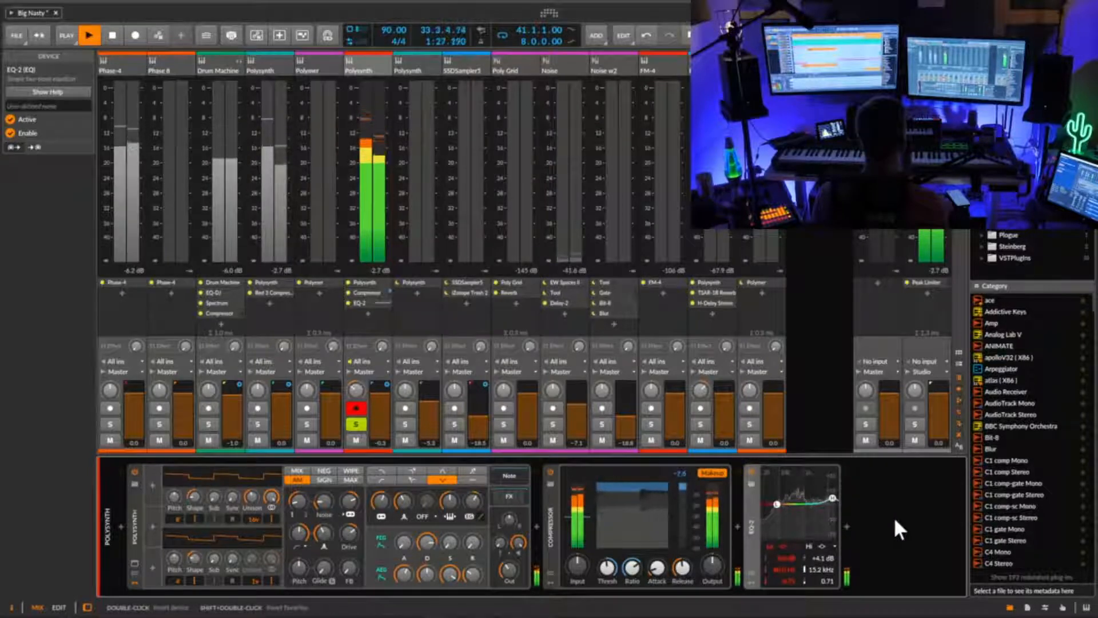
- Replay the Polysynth from bar 33 and collapse its EQ-2 and Compressor devices
double_click(753, 530)
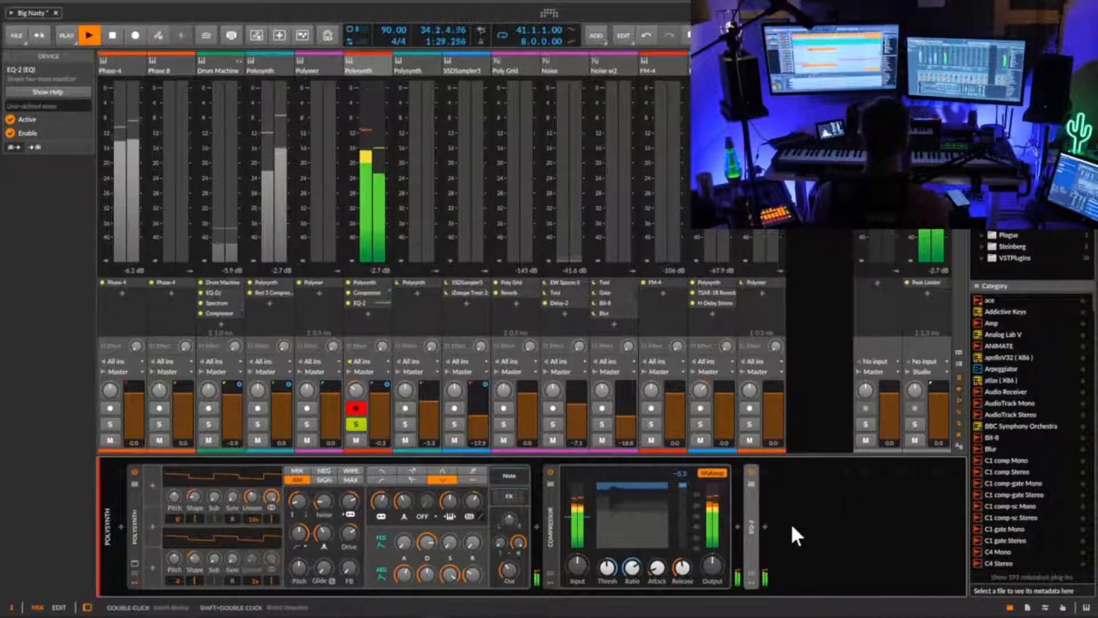
key(space)
key(space)
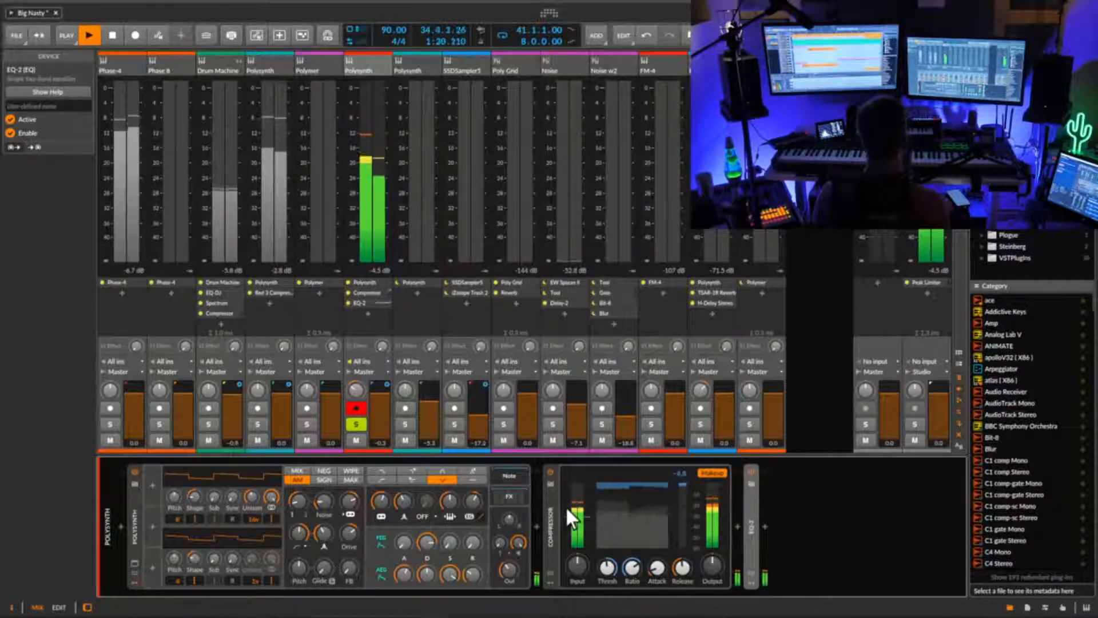
double_click(547, 533)
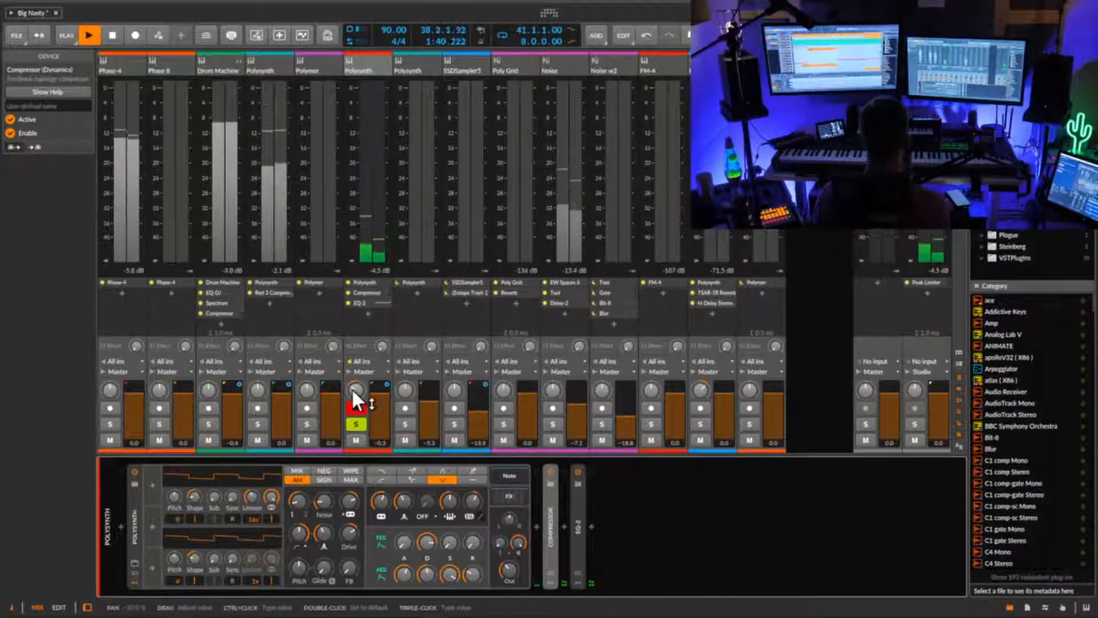
key(space)
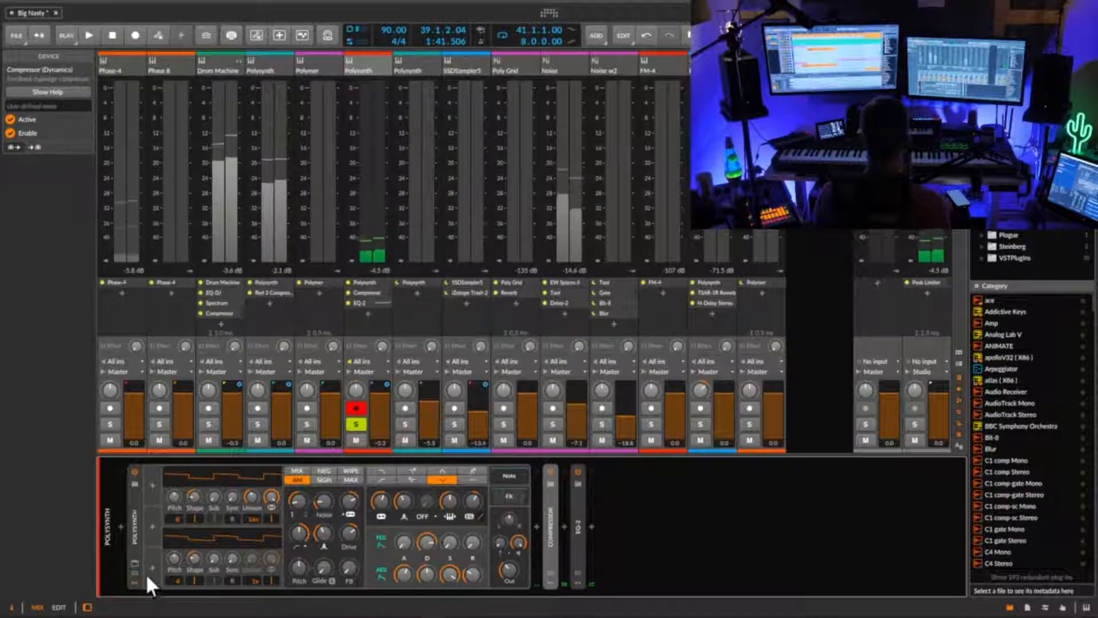
- Add a Random modulator to the soloed Polysynth device and show its settings
click(153, 490)
click(153, 486)
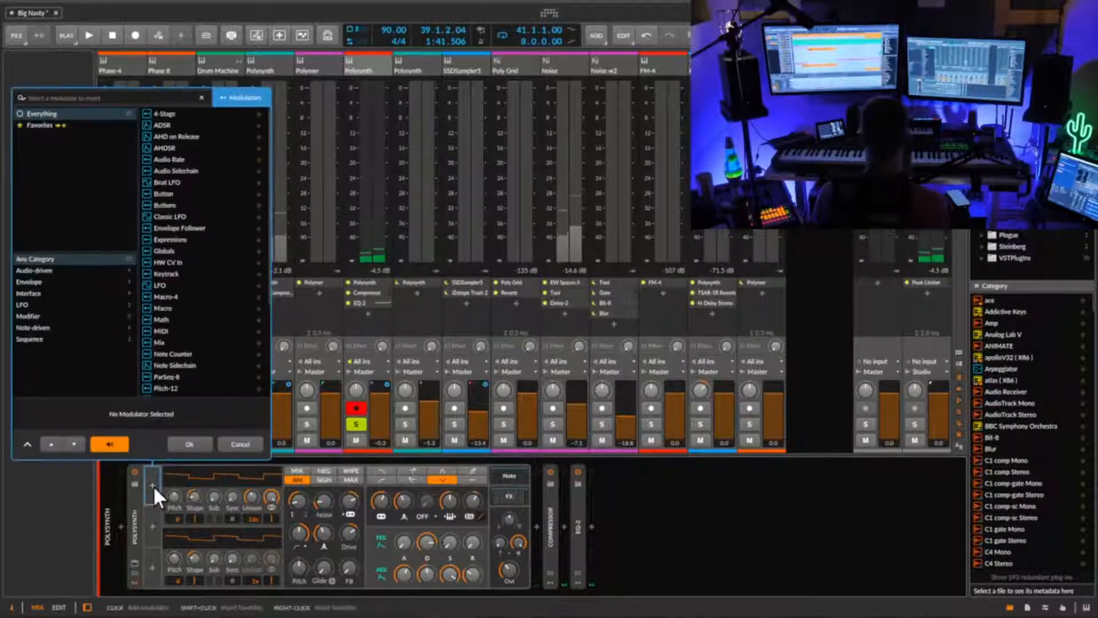
text(ran)
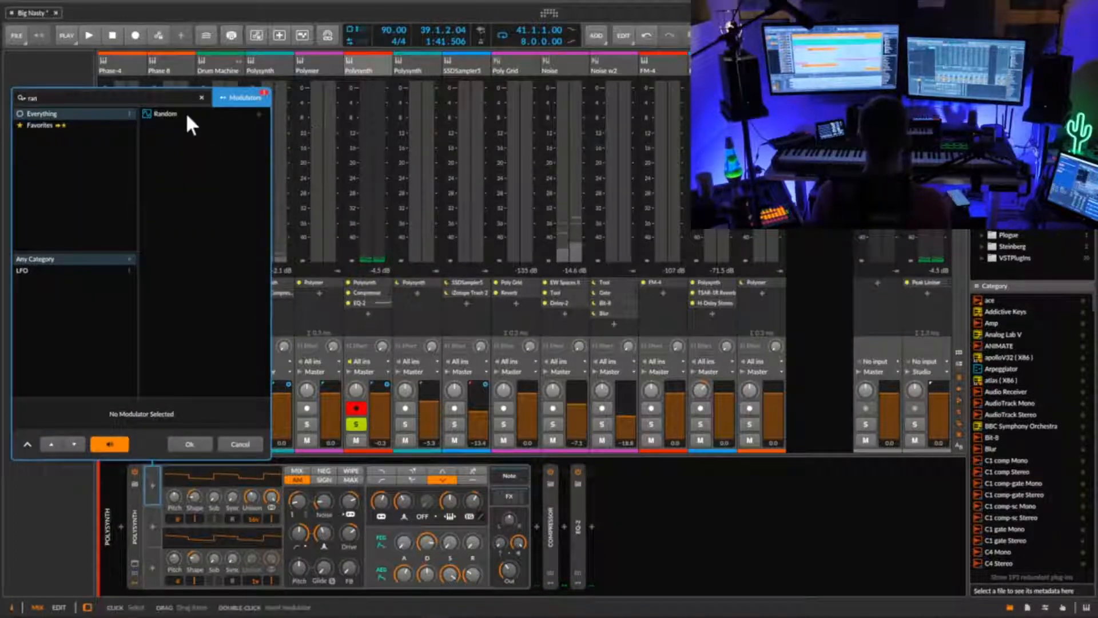
double_click(185, 113)
click(180, 482)
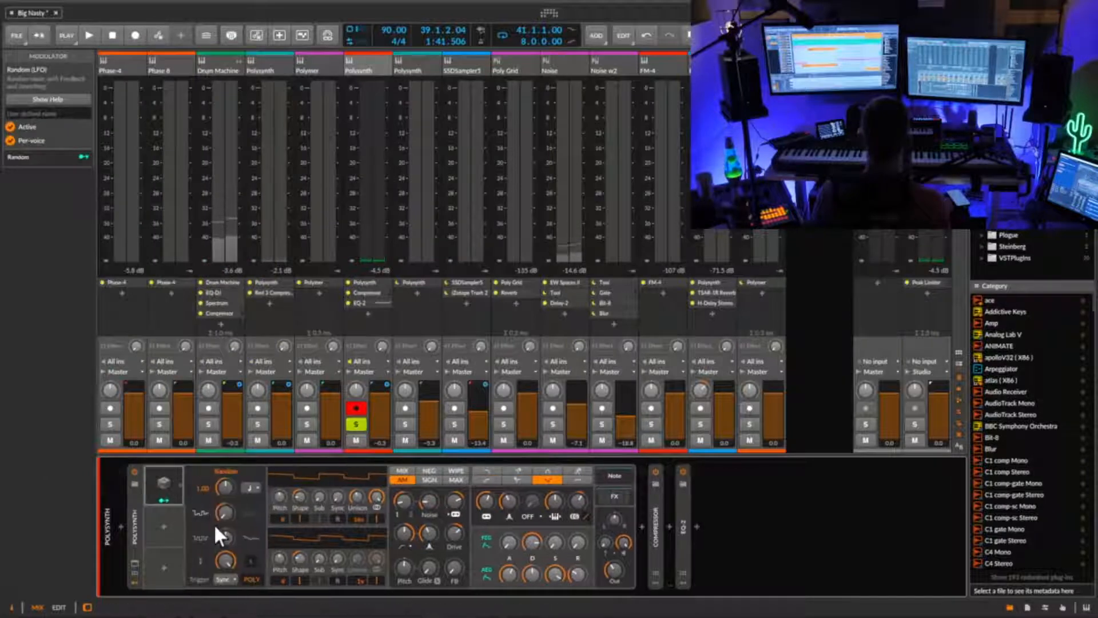
- Map the Random modulator to the Polysynth's Pan with a modulation amount of +0.420
click(165, 500)
drag(621, 525, 621, 522)
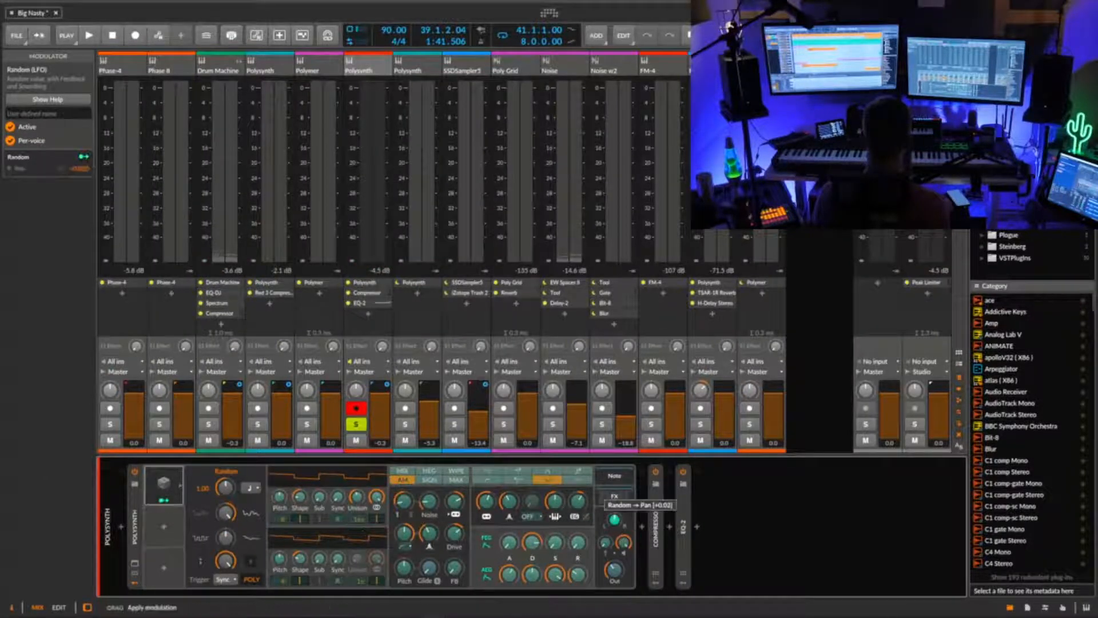
click(173, 500)
- Play the Polysynth from bar 33, try a Random rate of about 2.93, reset it to 1.00 and stop playback
key(space)
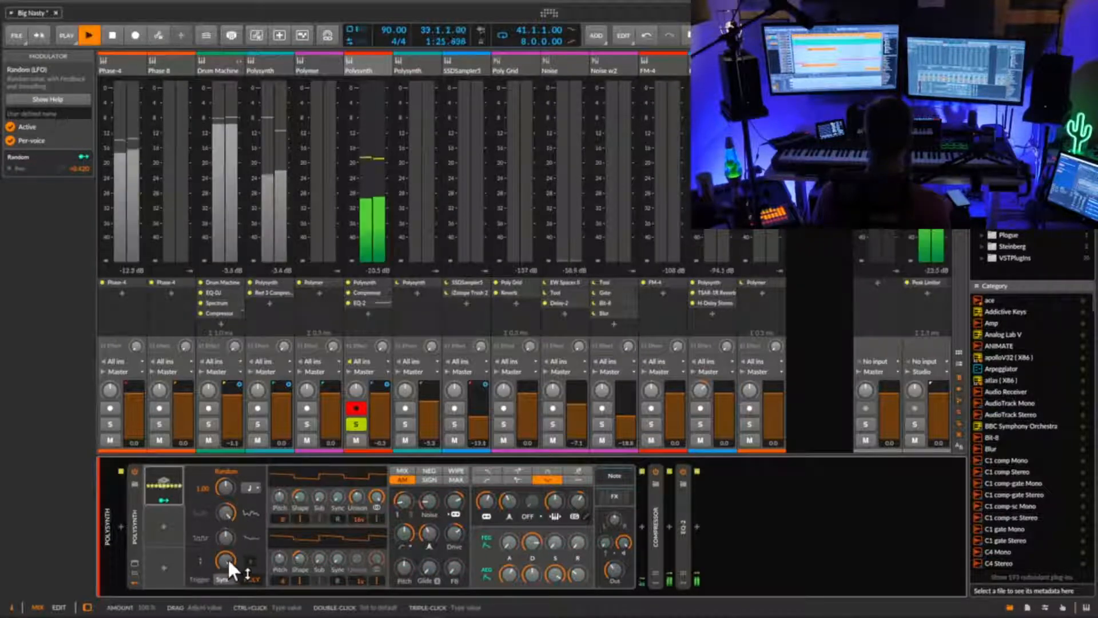
click(252, 562)
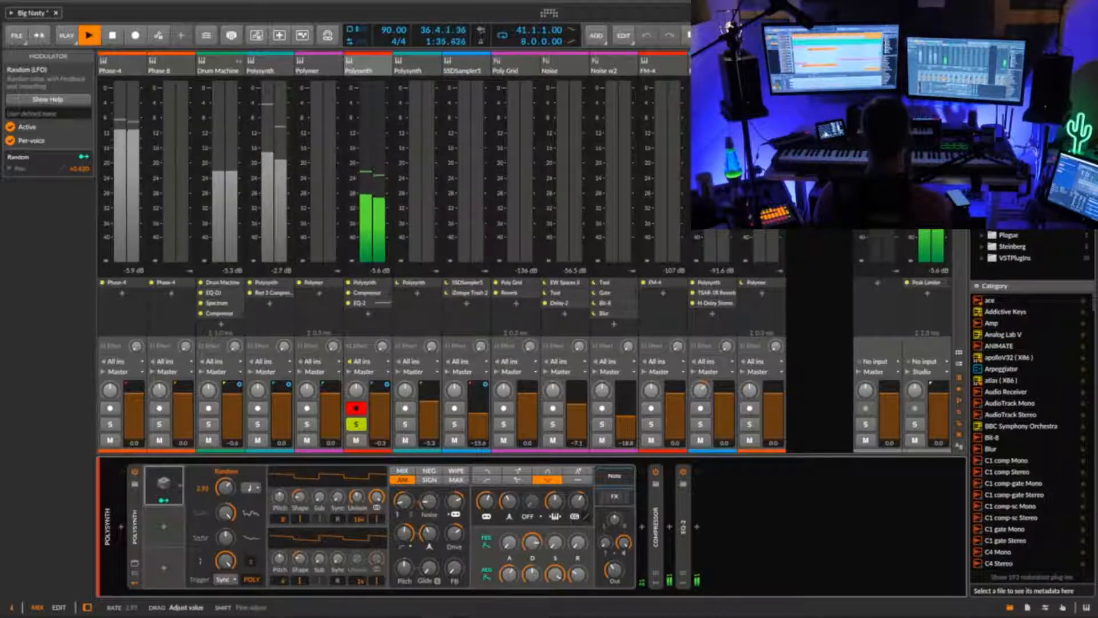
drag(227, 489, 227, 487)
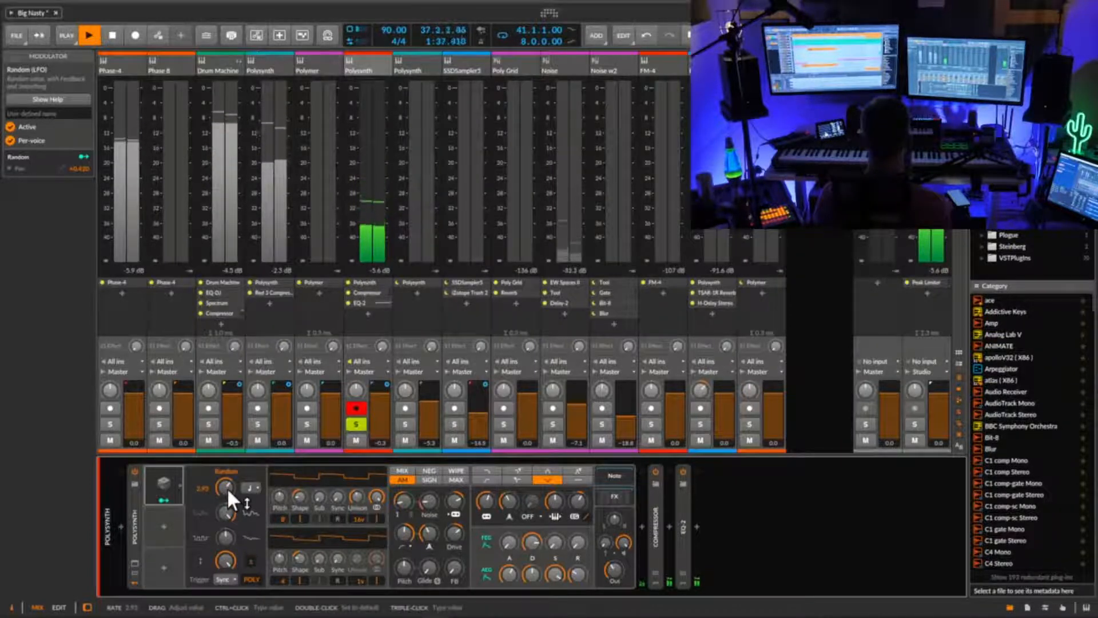
double_click(228, 489)
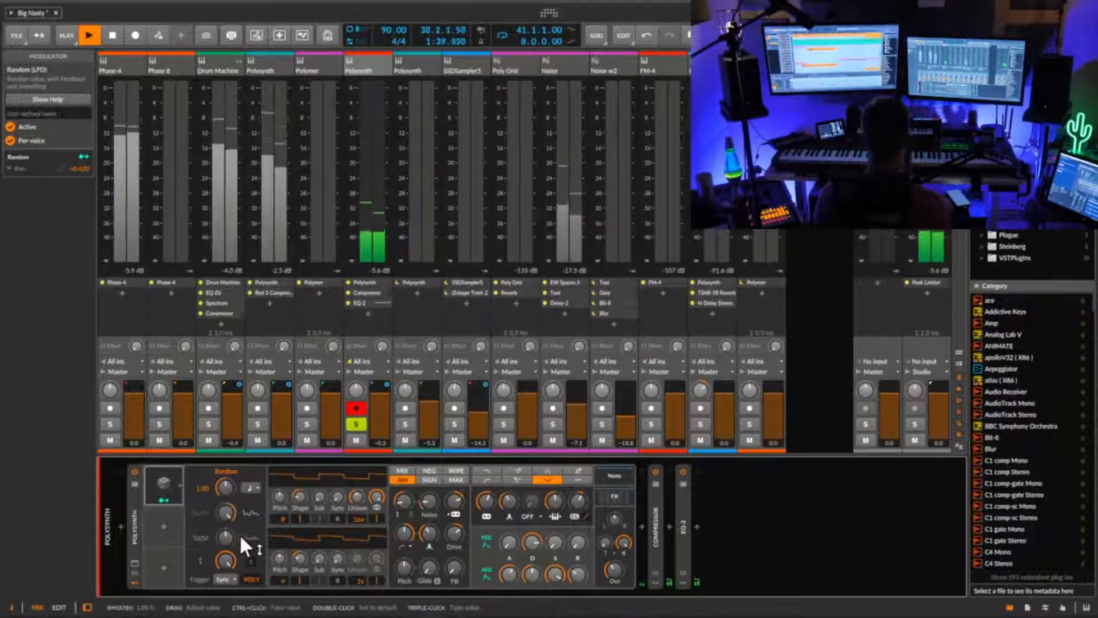
key(space)
- Replay from bar 33 with the Random modulator's mapping view on to check the Pan modulation, and leave the view
click(171, 497)
click(169, 495)
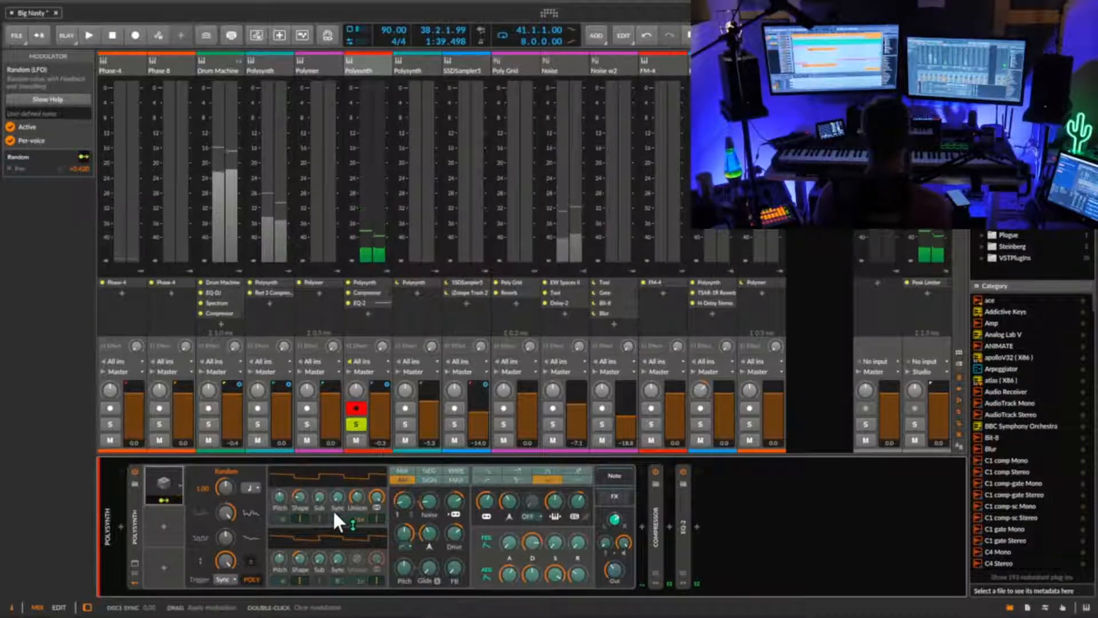
key(space)
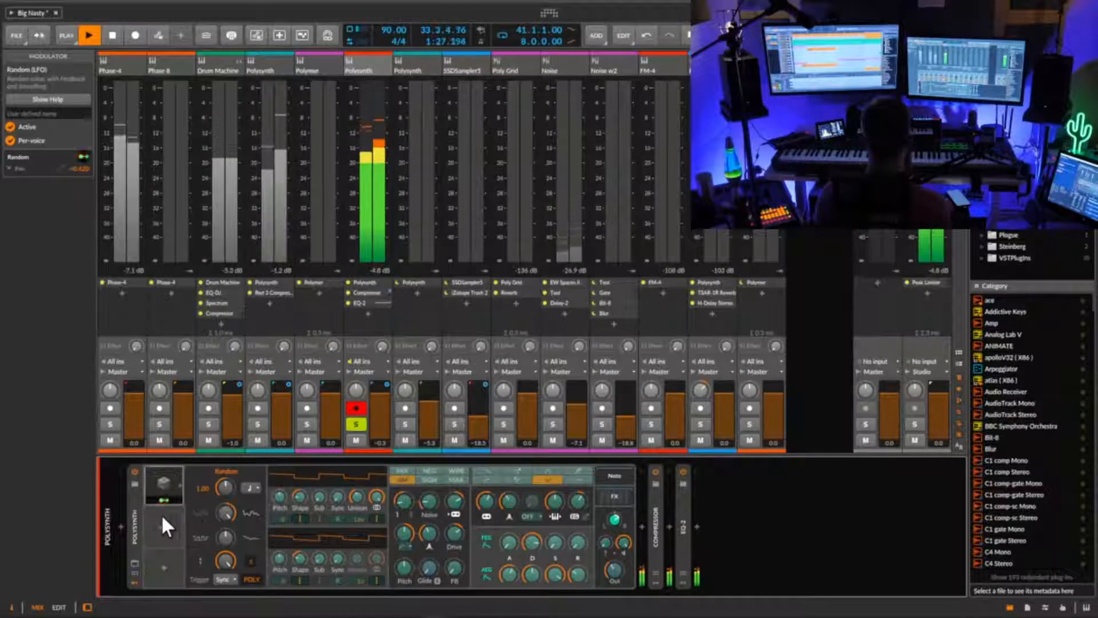
click(171, 498)
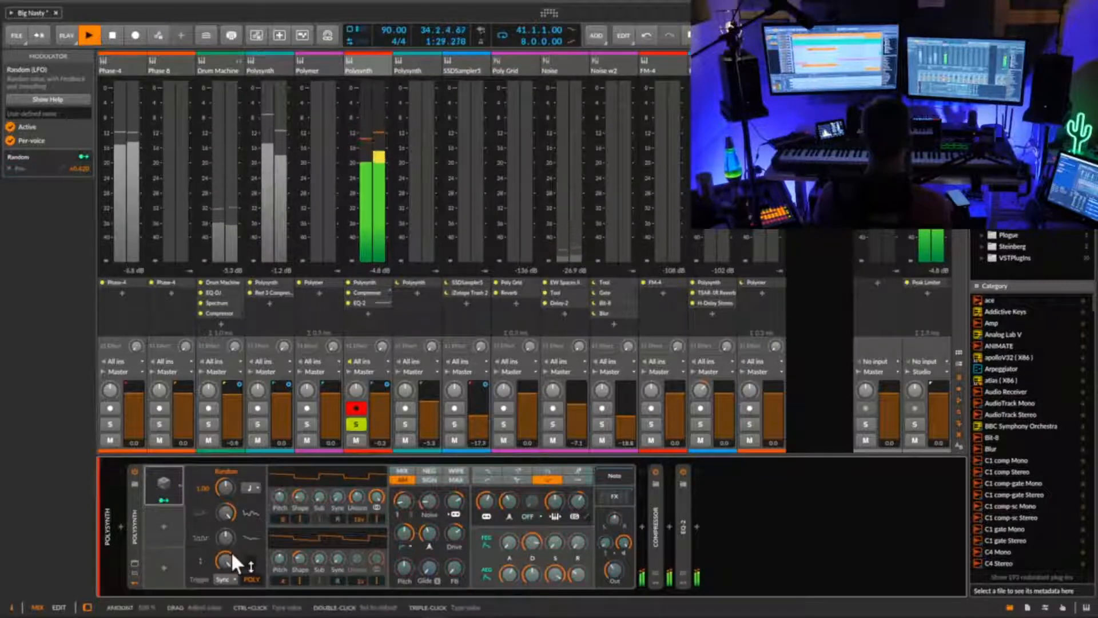
- Set the Random modulator's trigger mode to Free and replay the Polysynth from bar 33
click(228, 579)
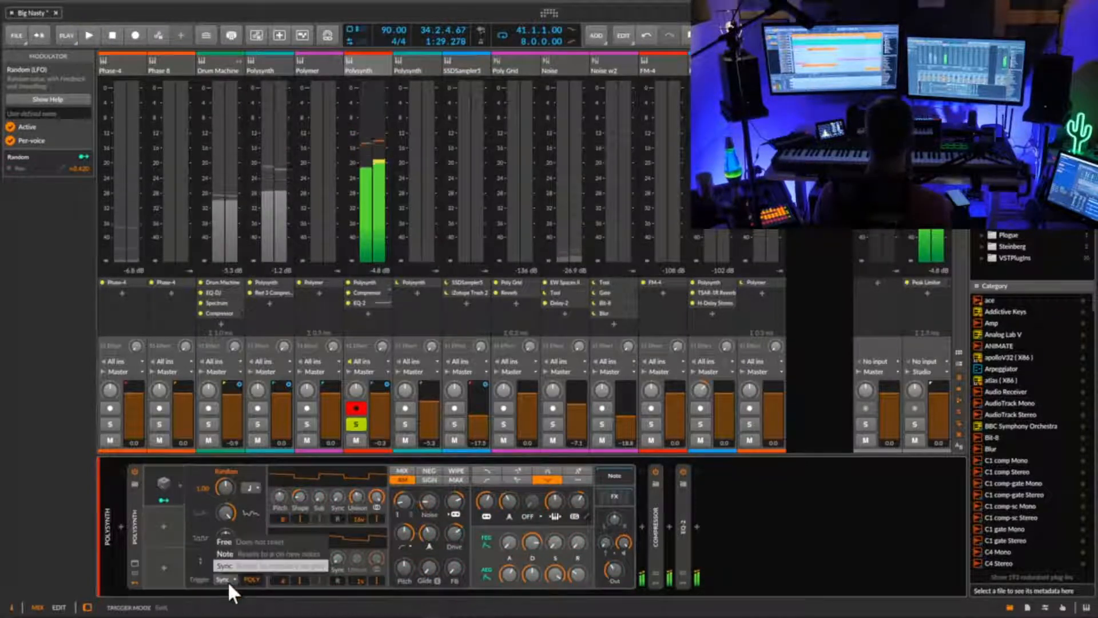
click(239, 542)
key(space)
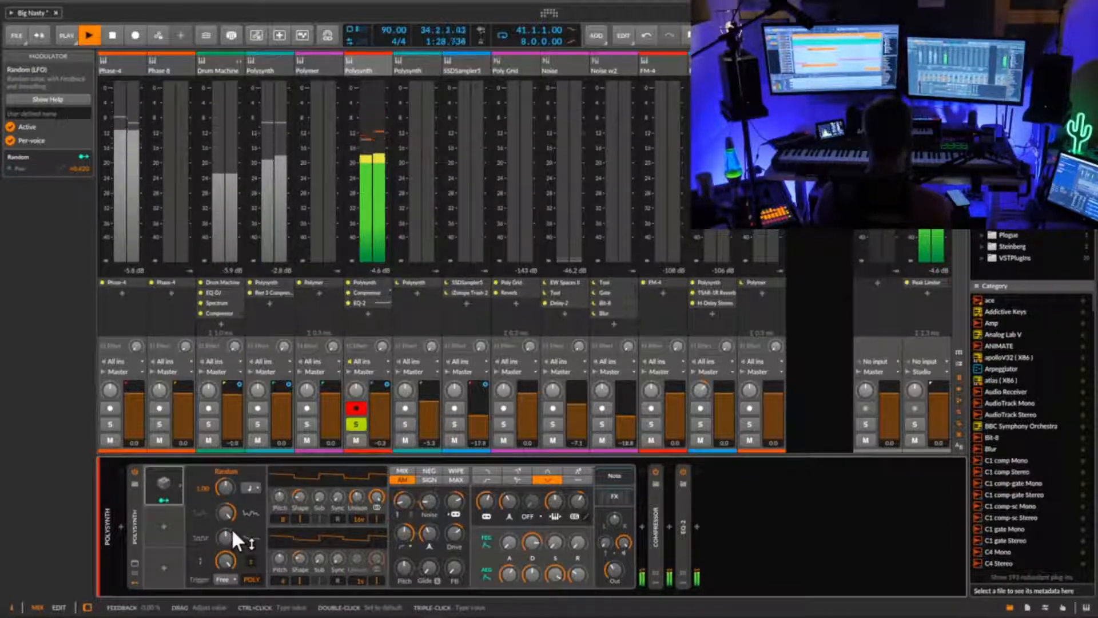
- Switch the Random modulator's per-voice mode off and back on, and unsolo the Polysynth track
click(252, 579)
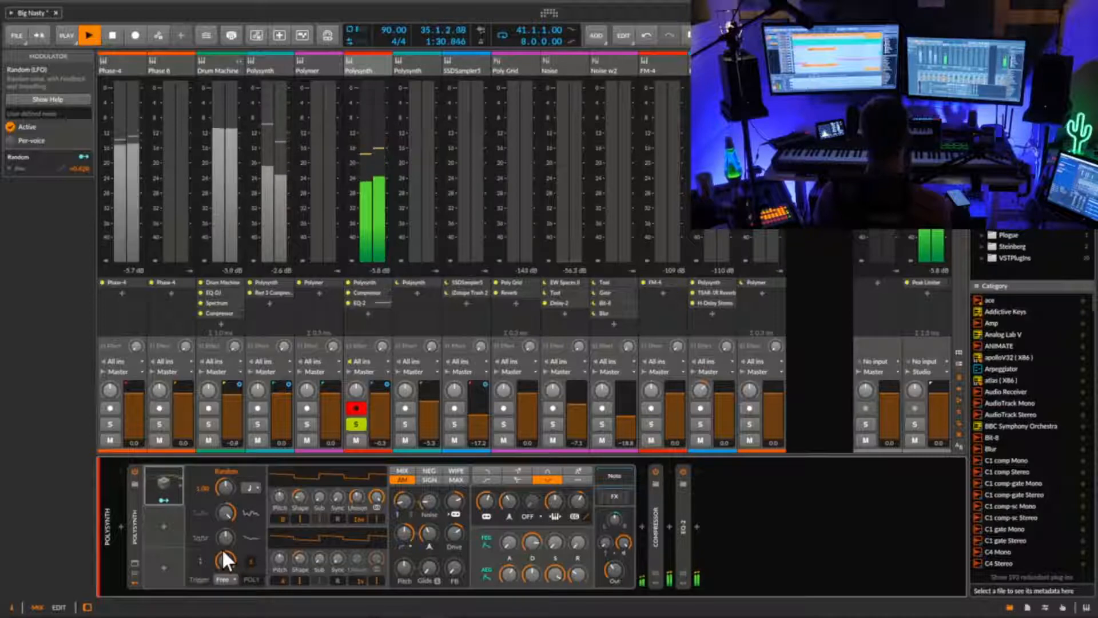
click(252, 578)
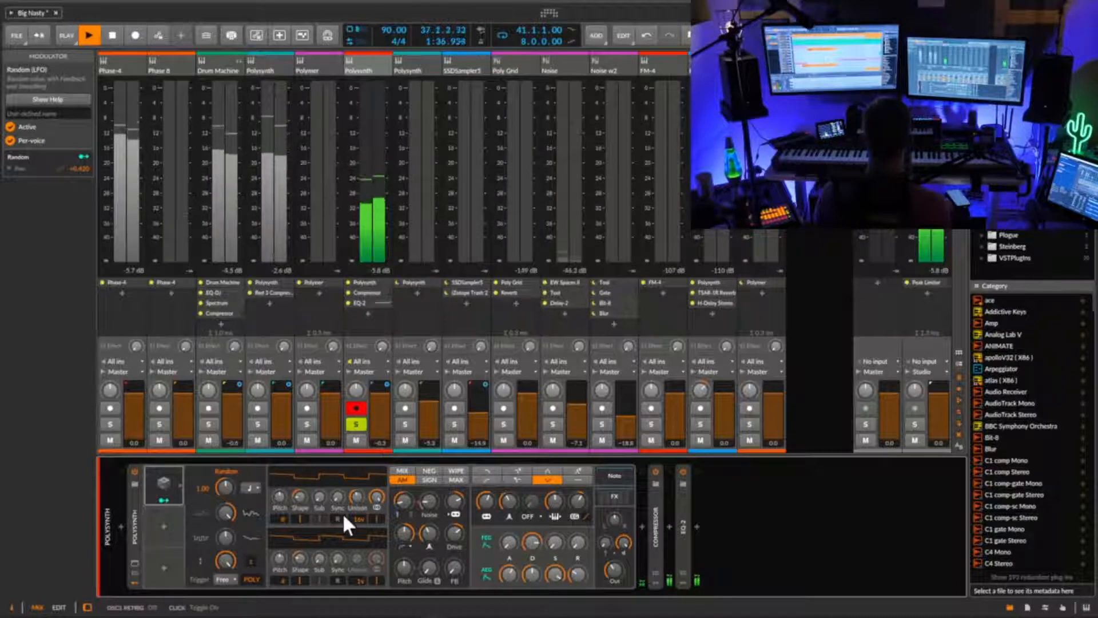
click(358, 422)
key(space)
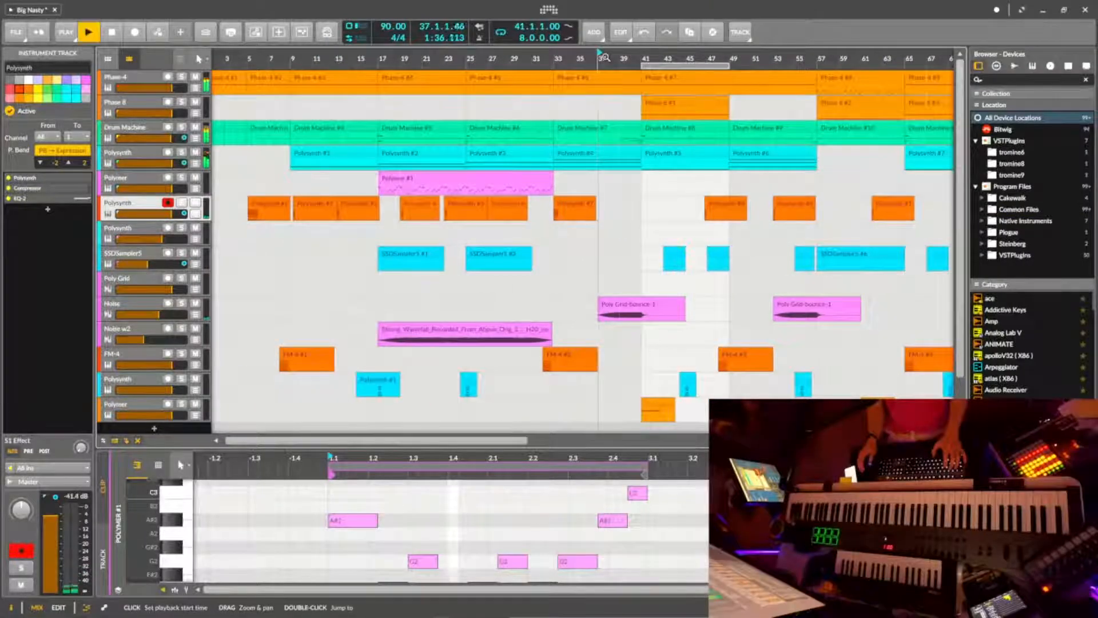
- Audition the Noise track in solo, briefly alongside Polysynth, and raise its volume to about -4.3 dB
click(181, 304)
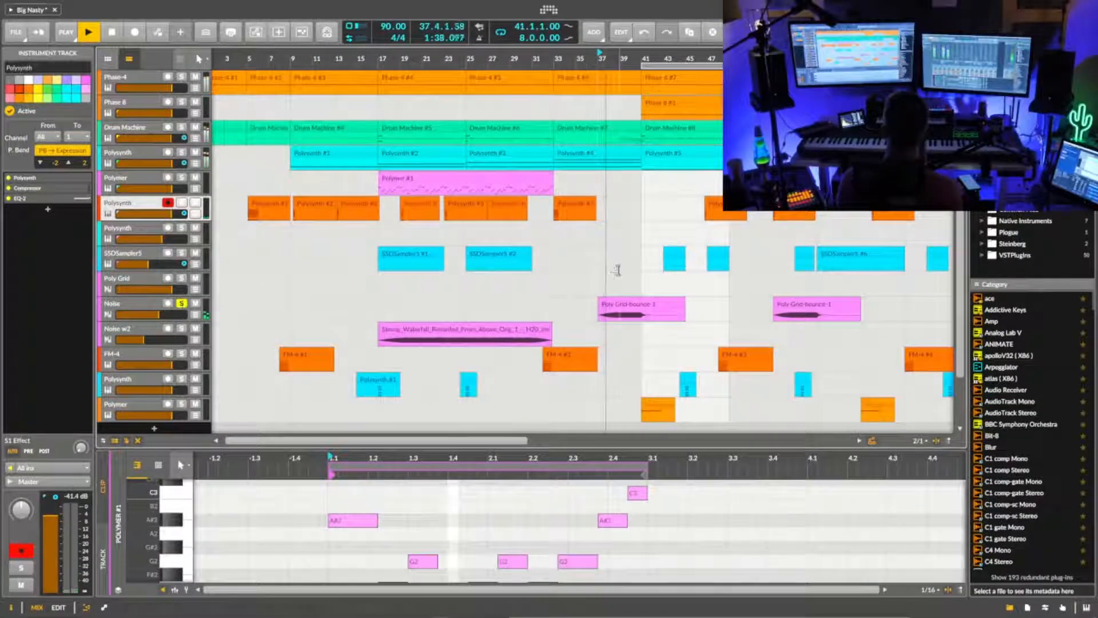
drag(620, 58, 433, 75)
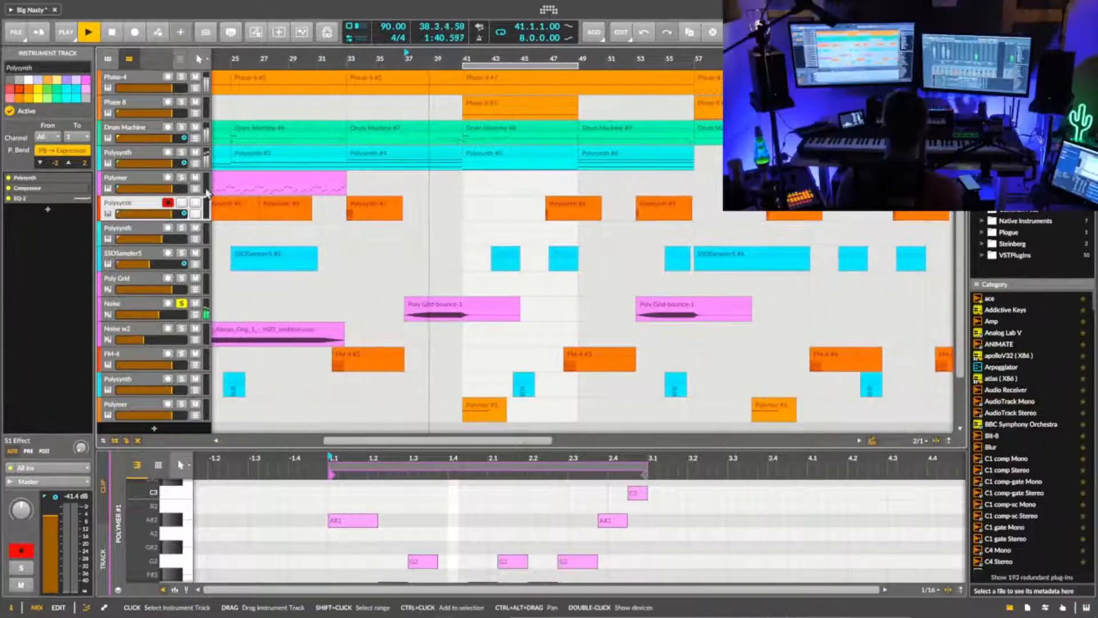
click(183, 153)
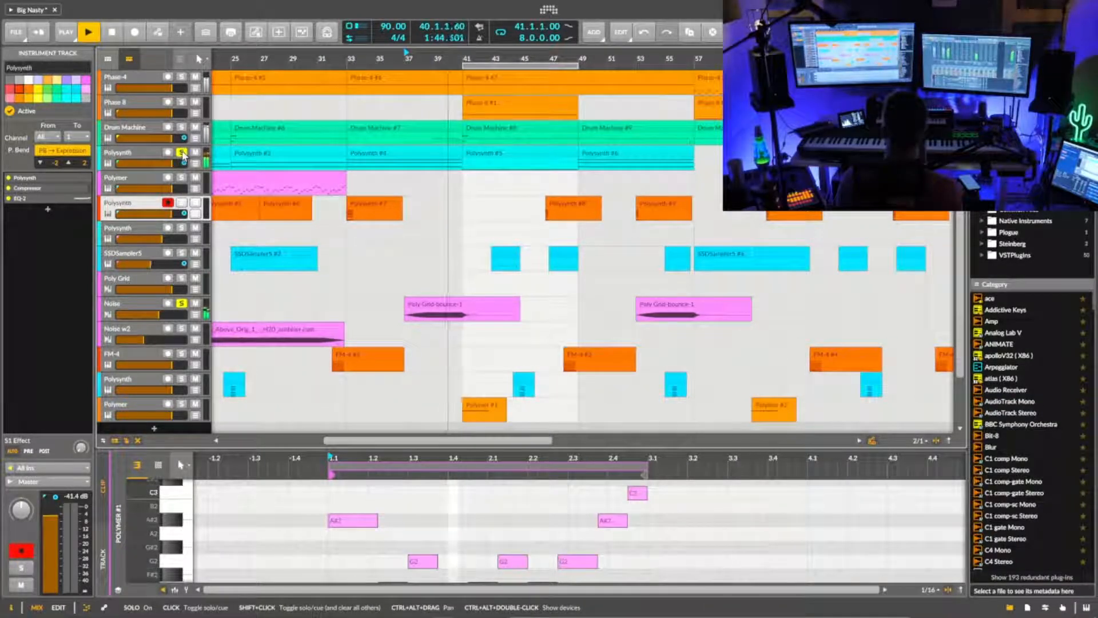
drag(159, 314, 171, 315)
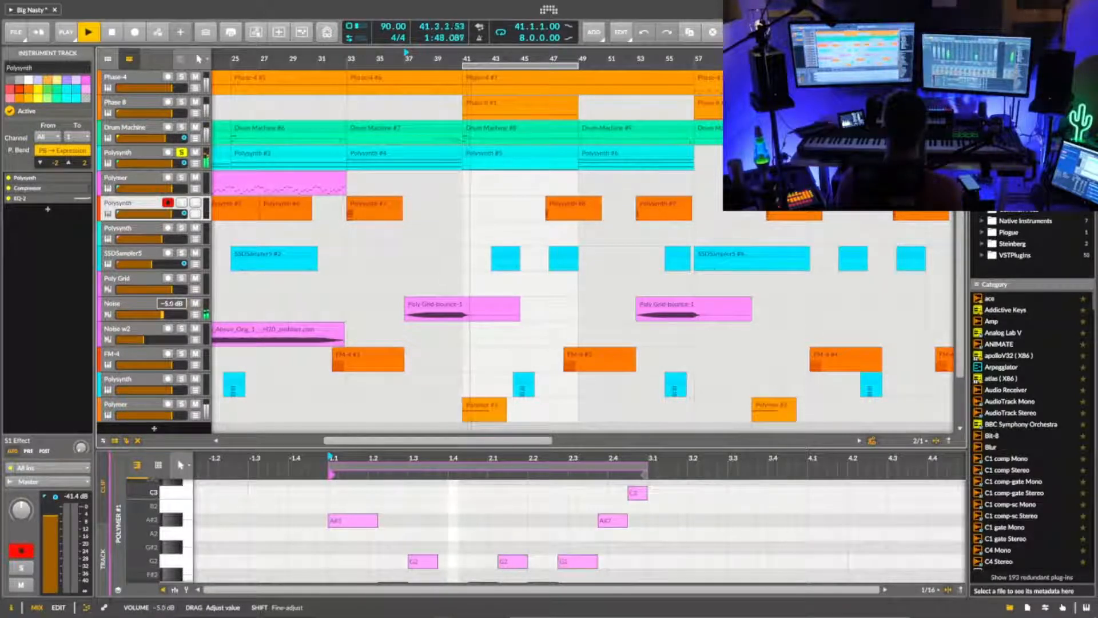
click(181, 303)
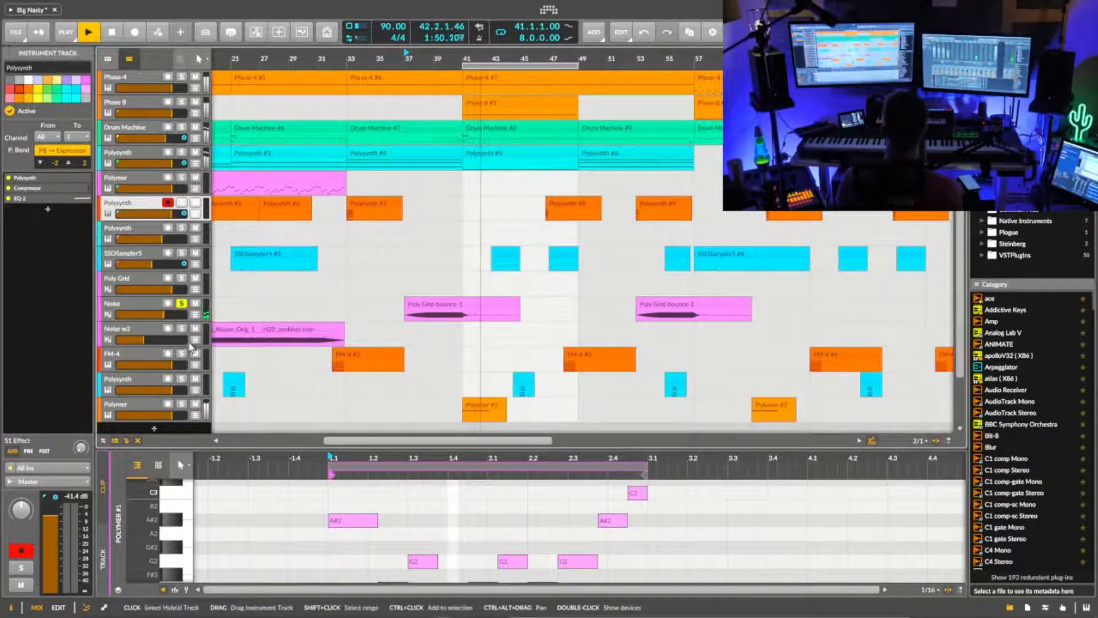
click(181, 303)
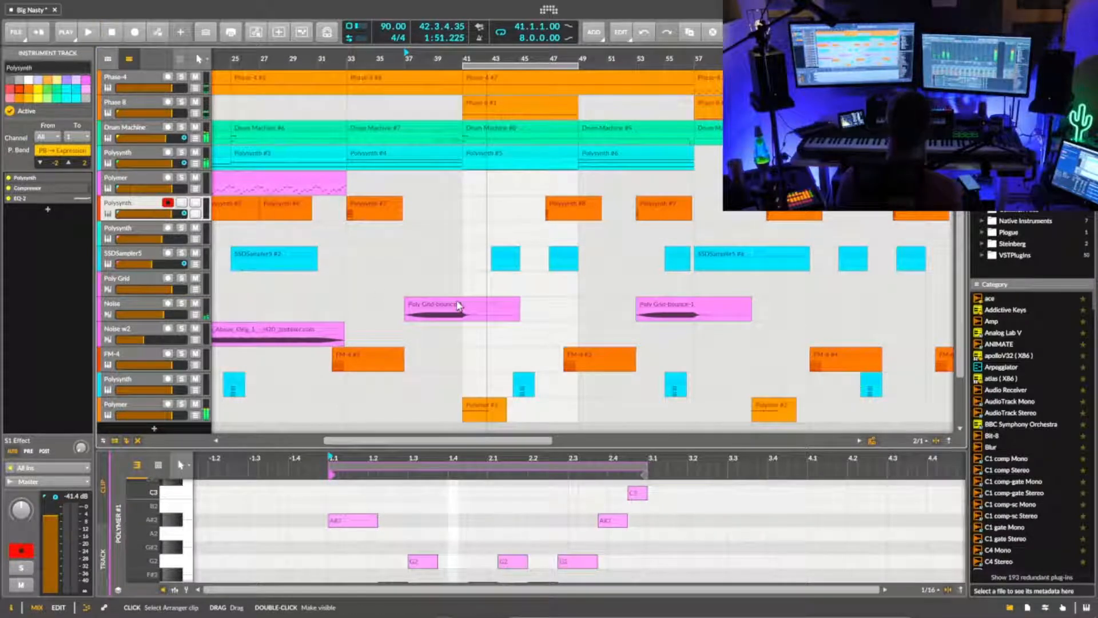
- Restart playback from the Poly Grid-bounce-1 clip's start at bar 37 and save the project
click(435, 309)
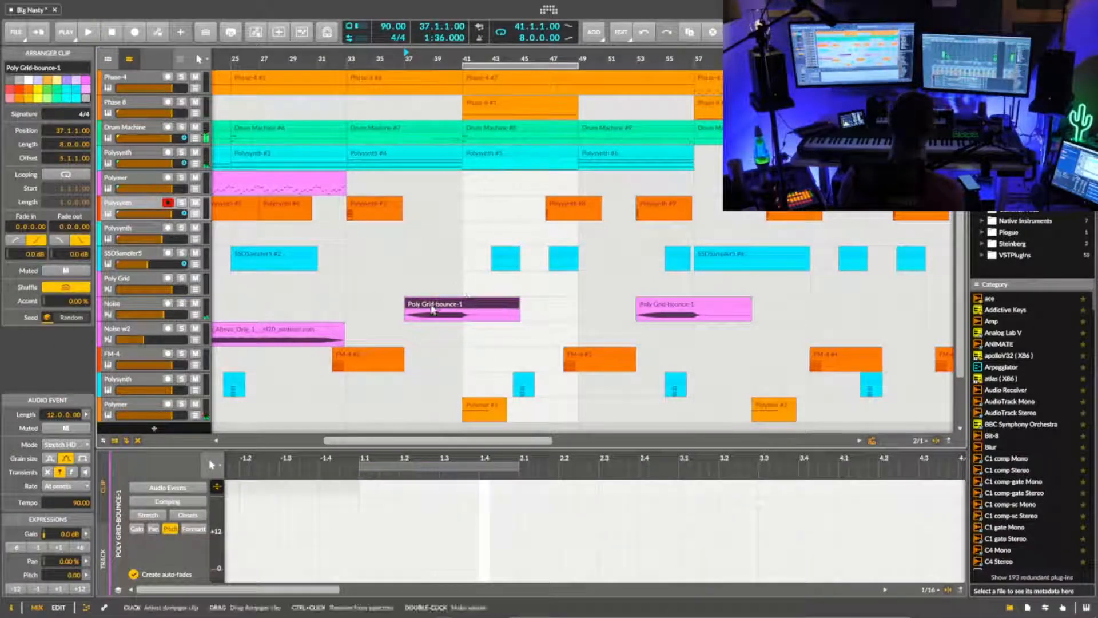
click(421, 312)
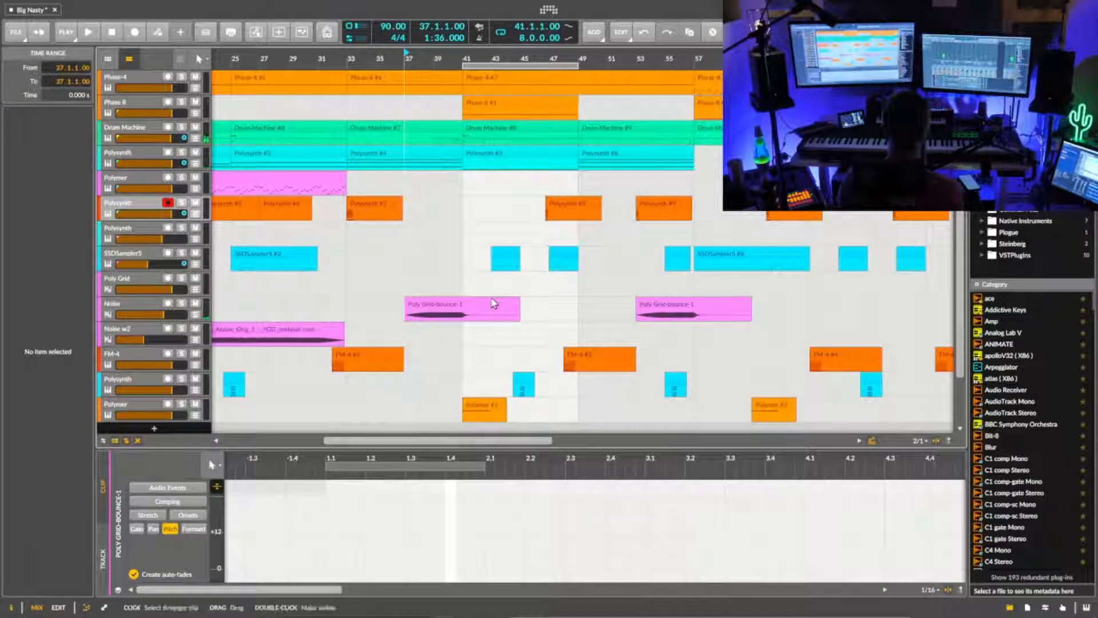
key(space)
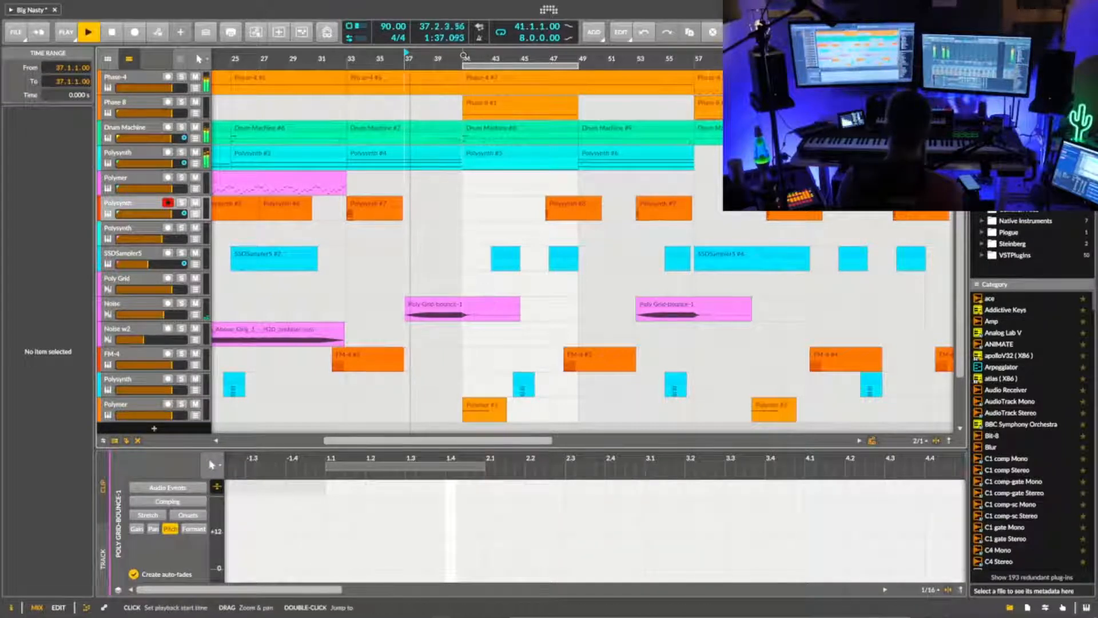
drag(466, 59, 391, 140)
click(21, 34)
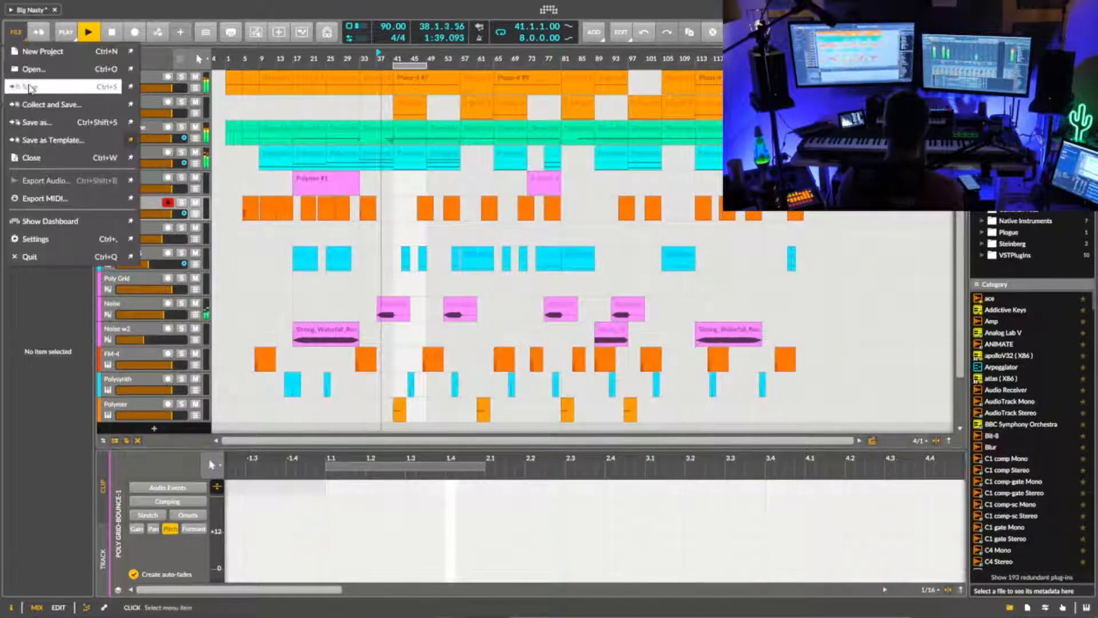
click(31, 87)
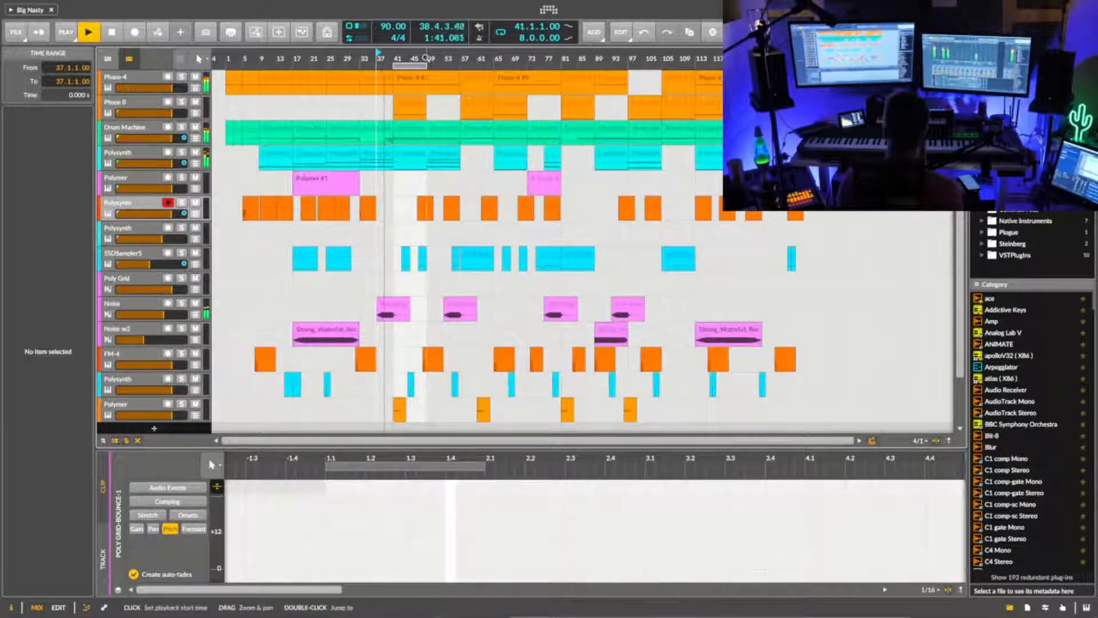
- Play the arrangement from just before bar 41 to audition the transition
drag(426, 58, 491, 10)
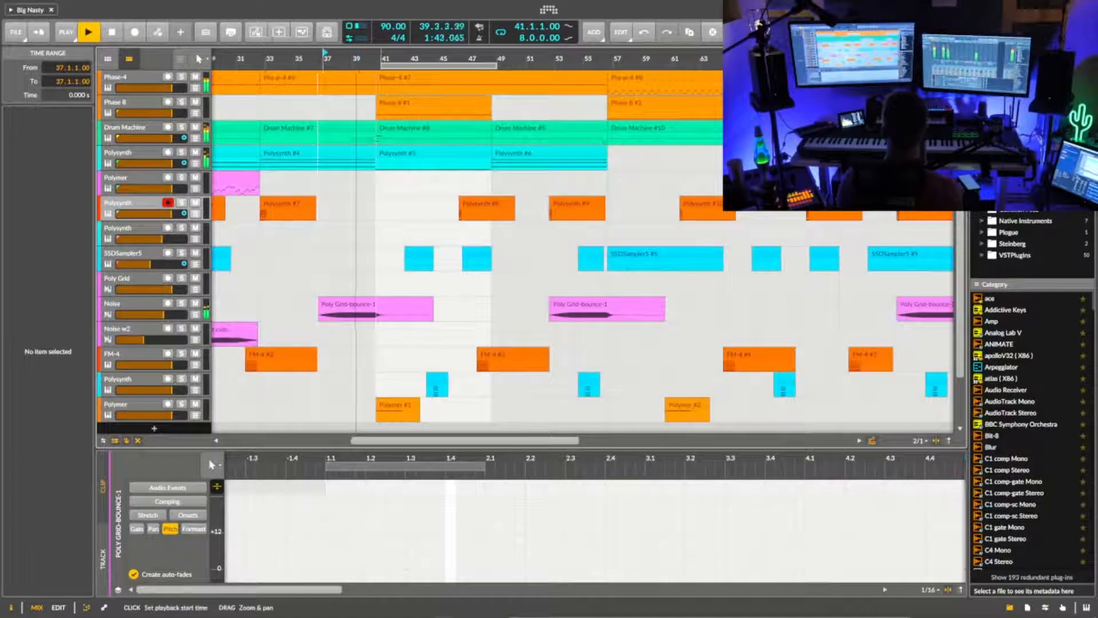
mouse_move(384, 58)
mouse_down()
mouse_move(489, 109)
mouse_move(492, 54)
mouse_move(485, 102)
mouse_move(474, 83)
mouse_move(475, 111)
mouse_up()
double_click(448, 55)
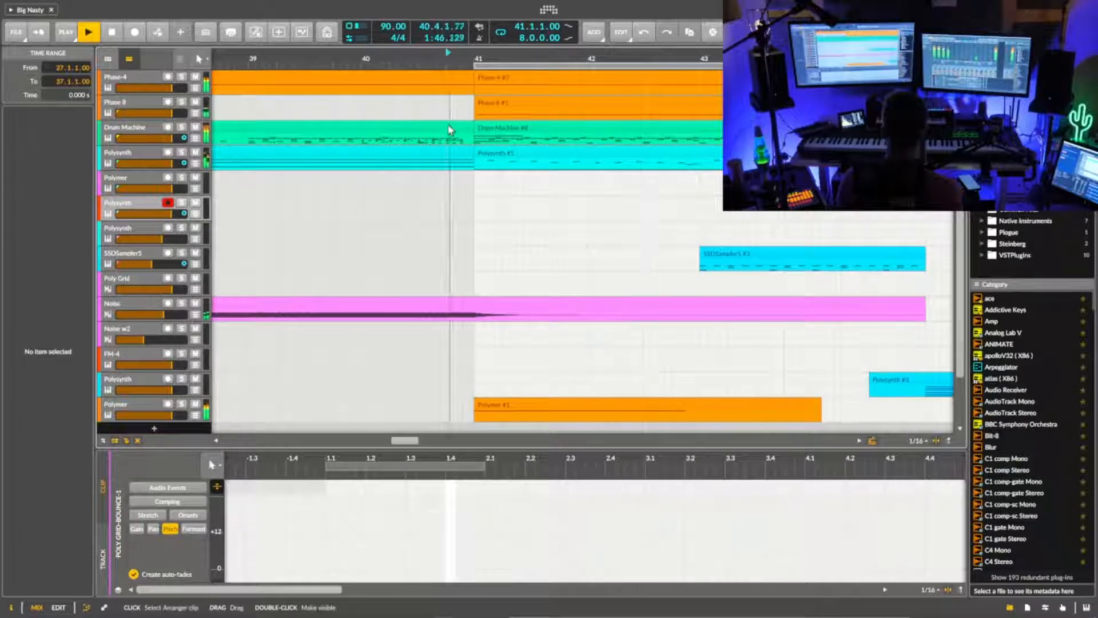
- Open the Drum Machine #7 clip and select the D1 snare note at 8.4.3.00 at the end of the fill
click(451, 131)
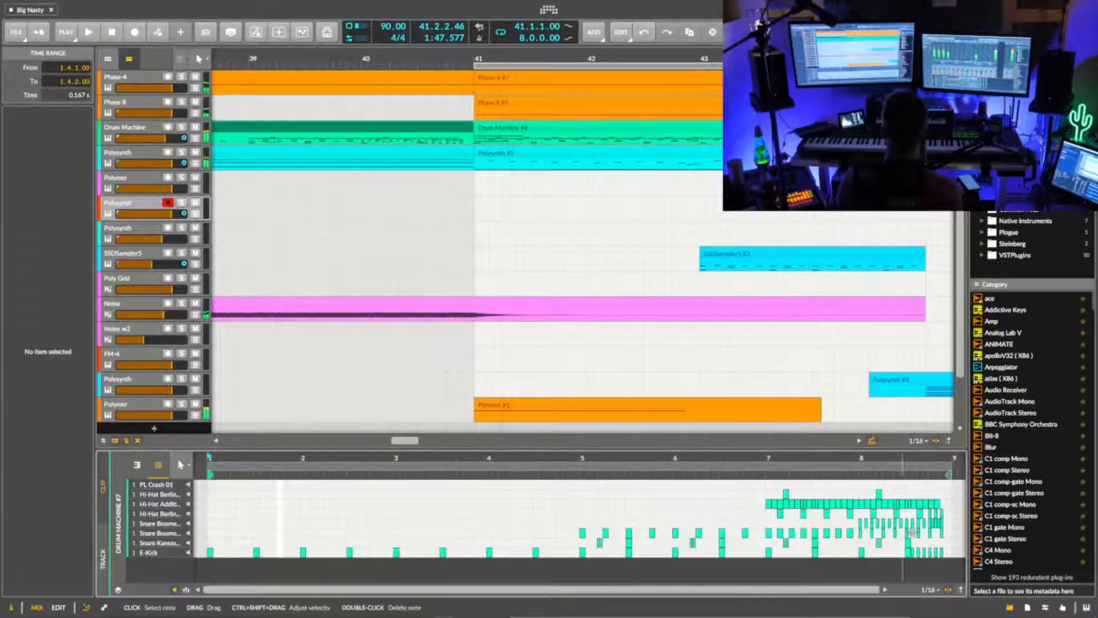
click(940, 538)
key(space)
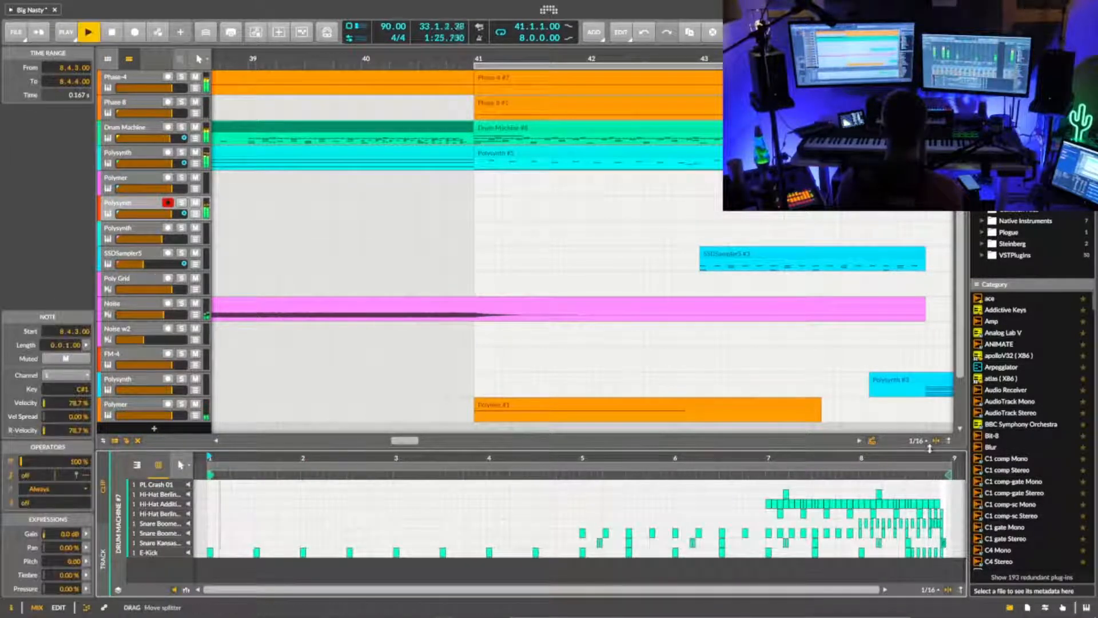
drag(929, 459, 736, 464)
key(space)
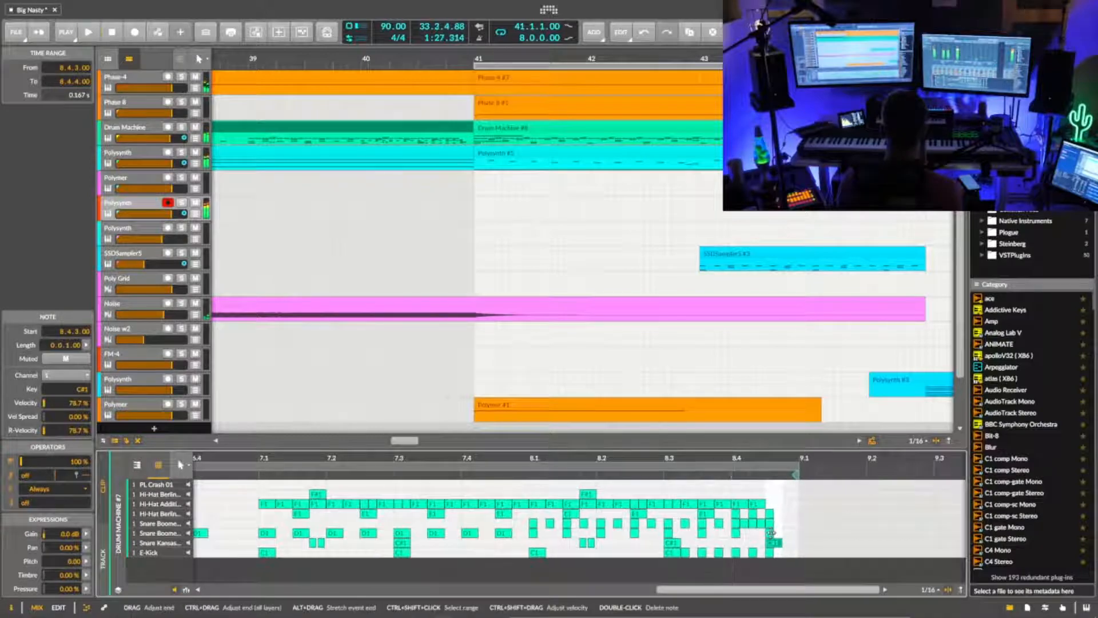
click(771, 534)
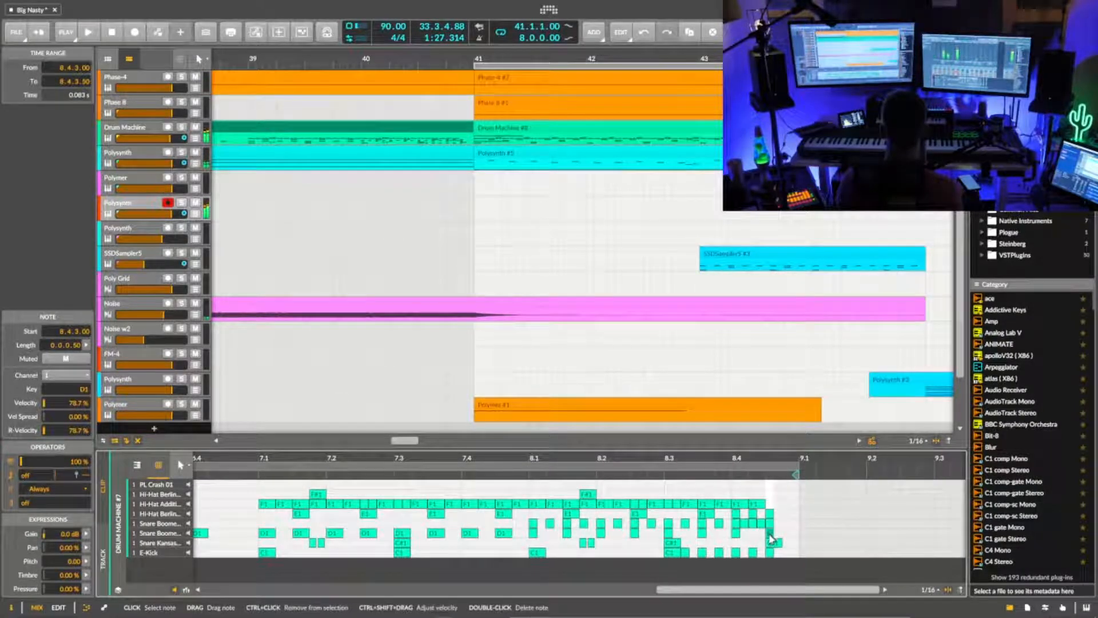
- During playback, examine the Drum Machine's TrueVerb return chain and its compressor in the mixer view
key(space)
key(alt+2)
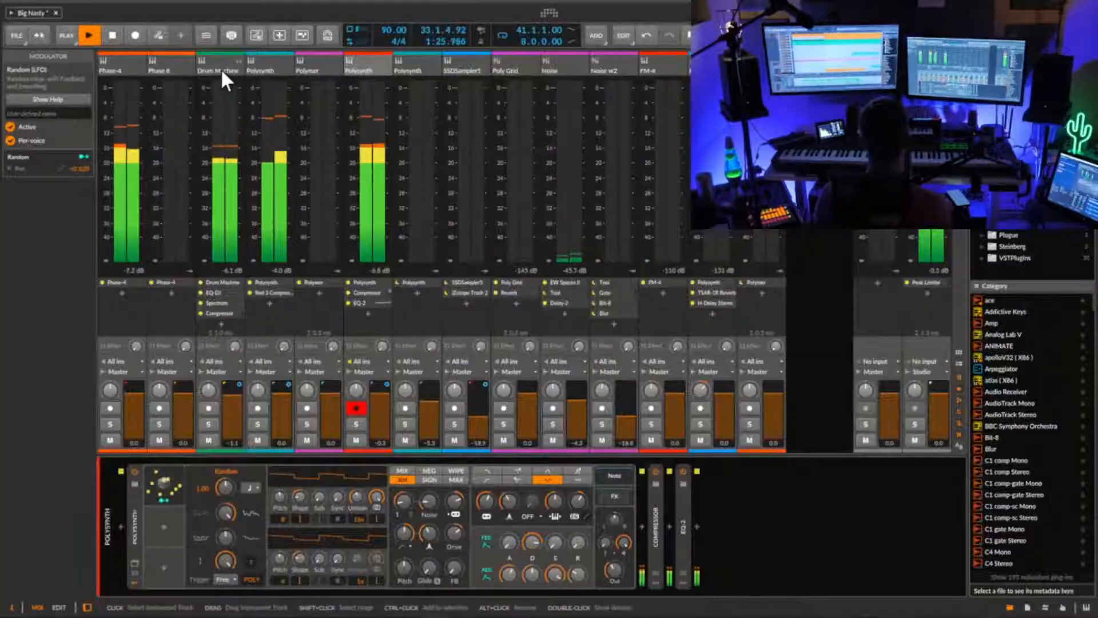
click(221, 67)
click(355, 494)
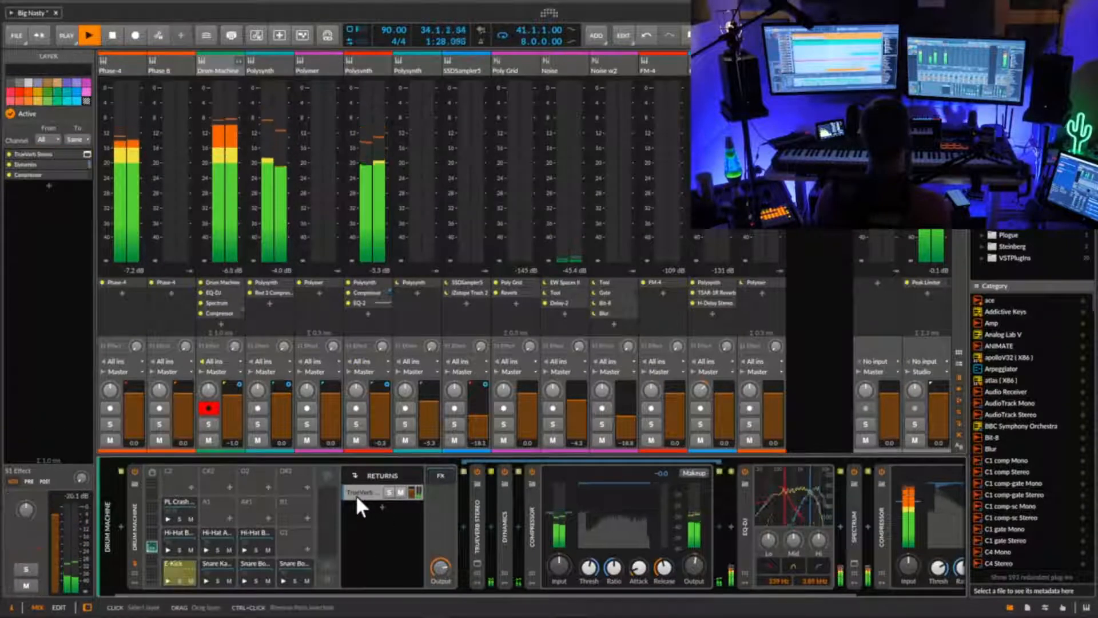
click(356, 494)
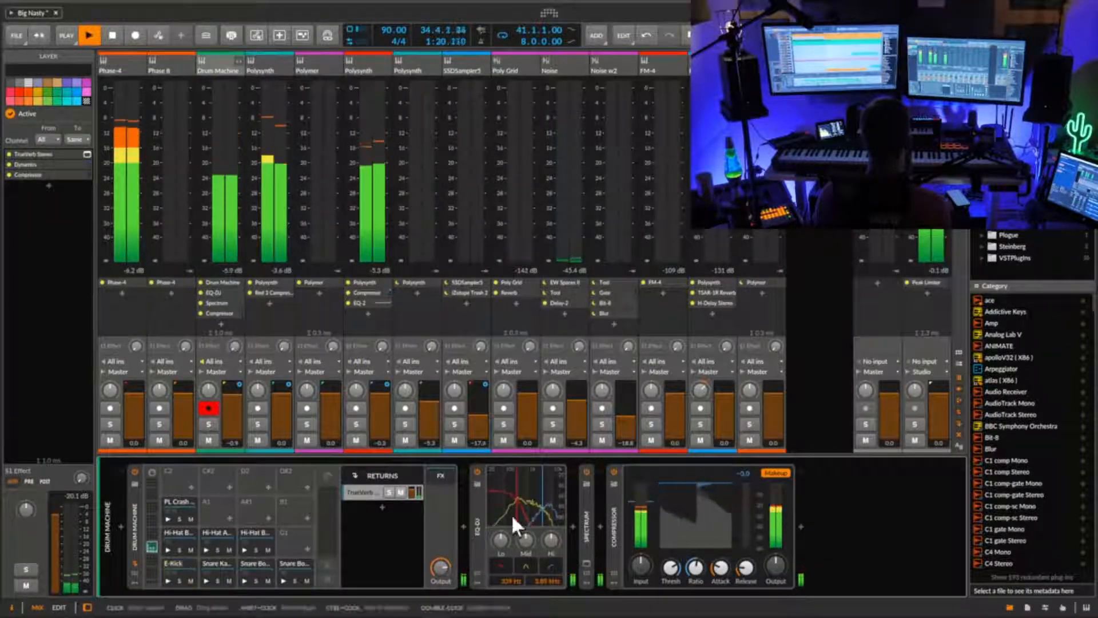
click(371, 489)
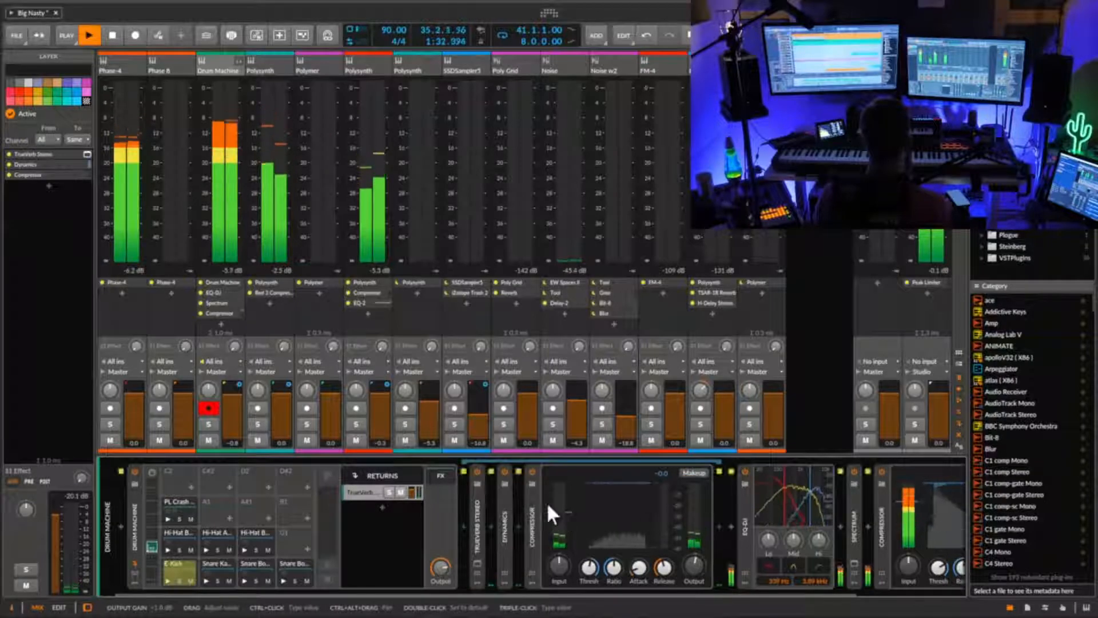
click(694, 472)
click(358, 495)
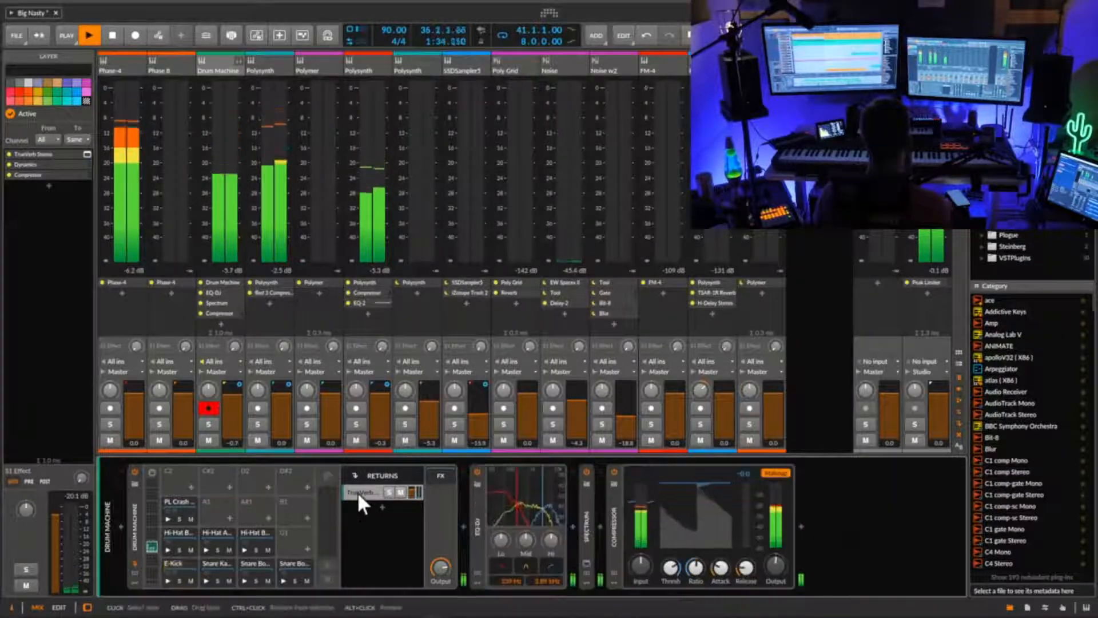
click(357, 491)
click(356, 491)
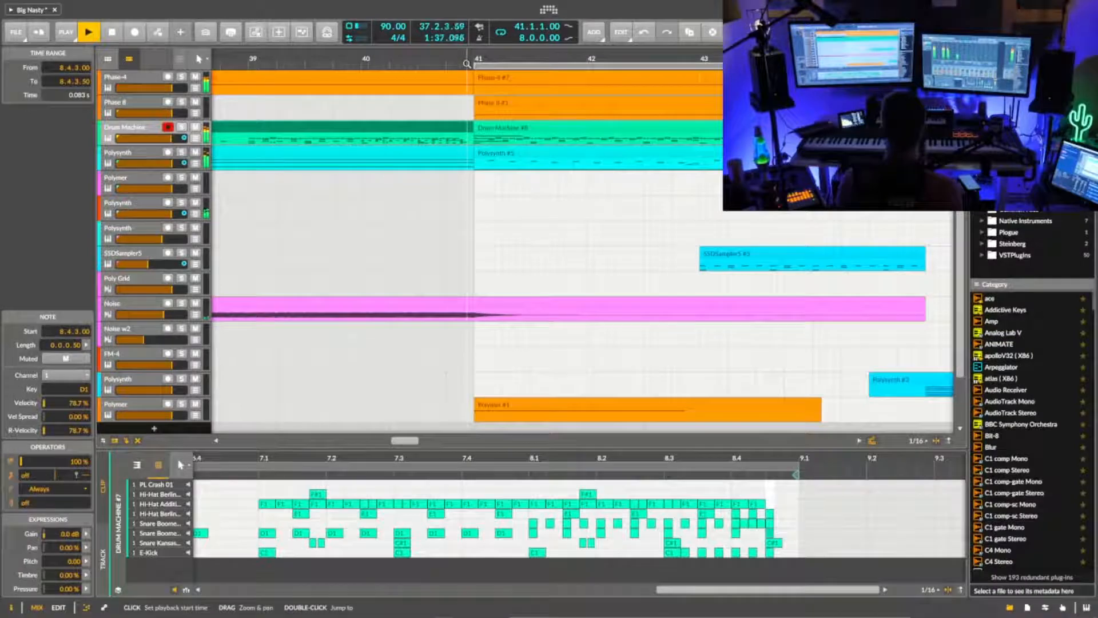
- Select the SSDSampler5 track and open the iZotope Trash 2 plug-in window in its device chain
drag(613, 58, 521, 60)
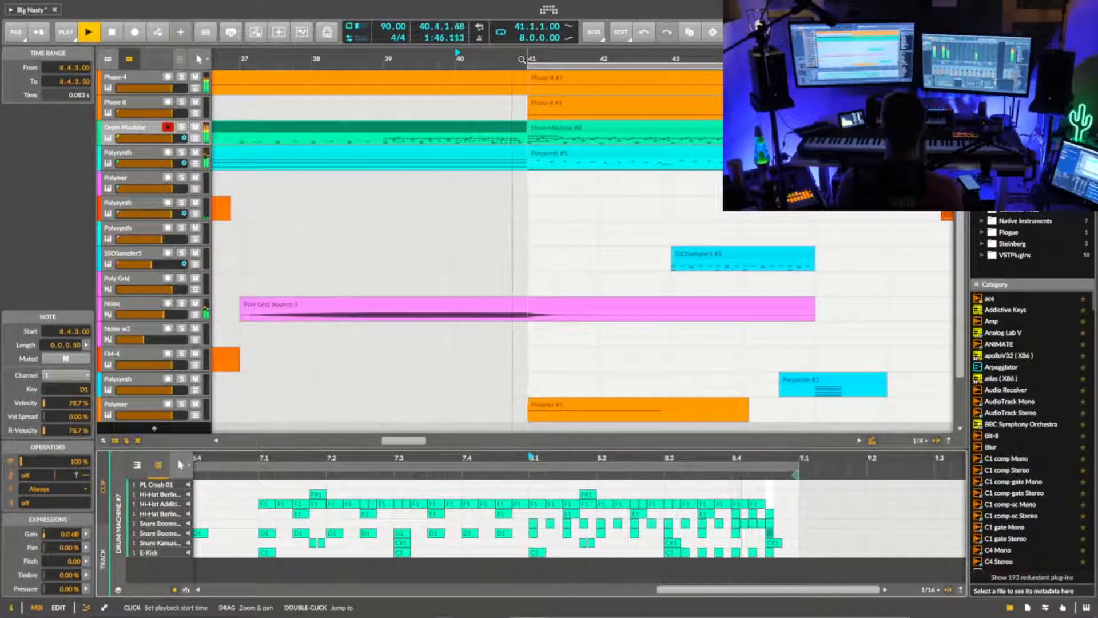
drag(521, 60, 540, 21)
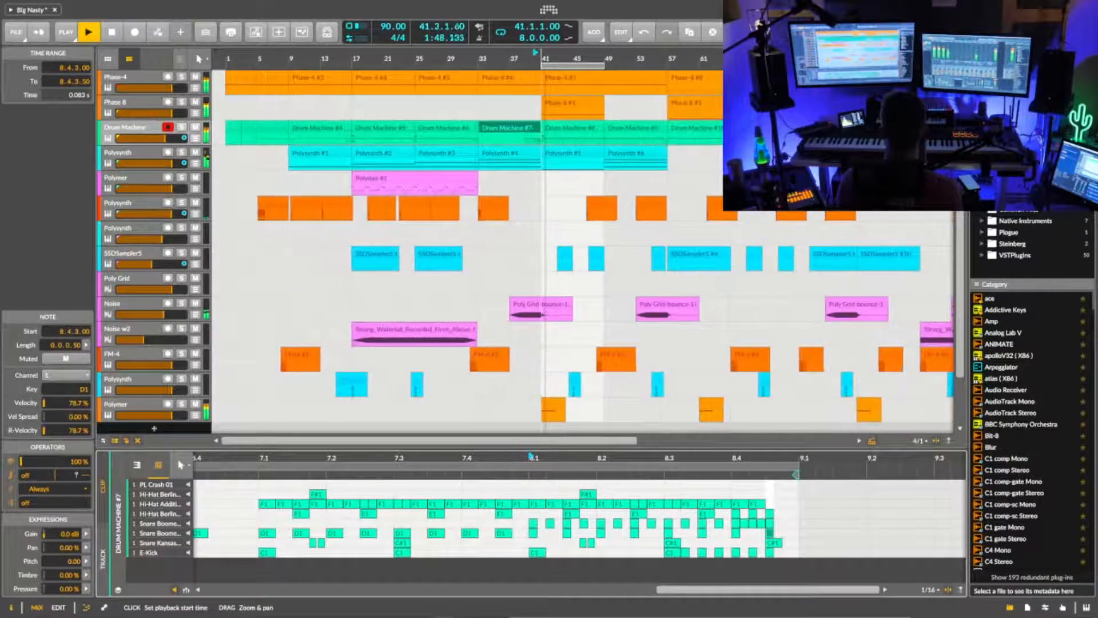
drag(543, 59, 549, 59)
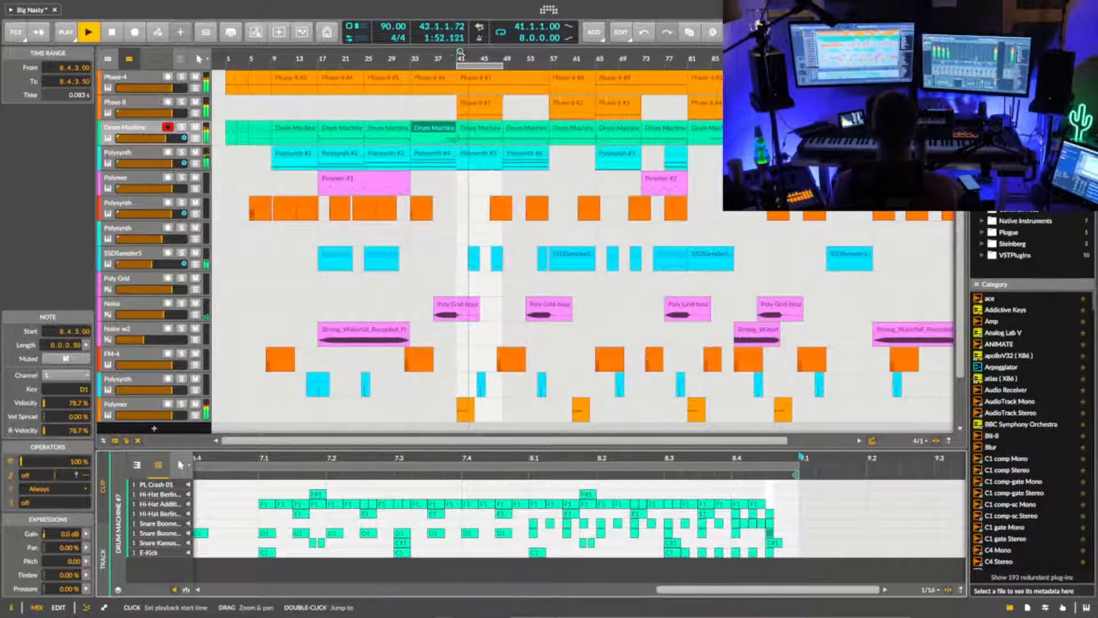
drag(483, 53, 394, 53)
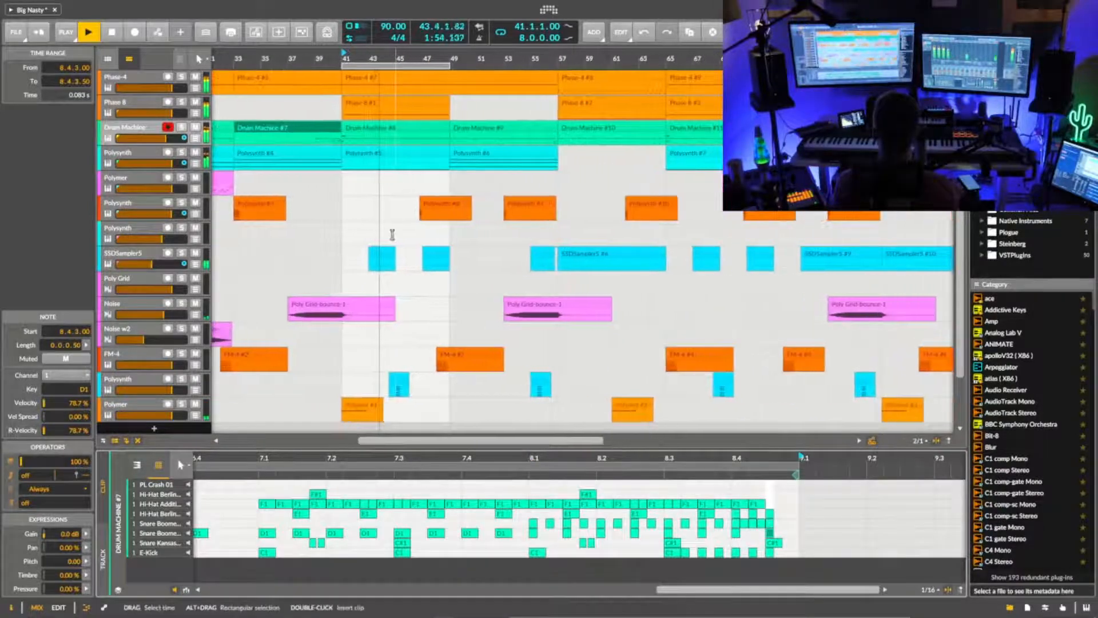
click(198, 267)
key(space)
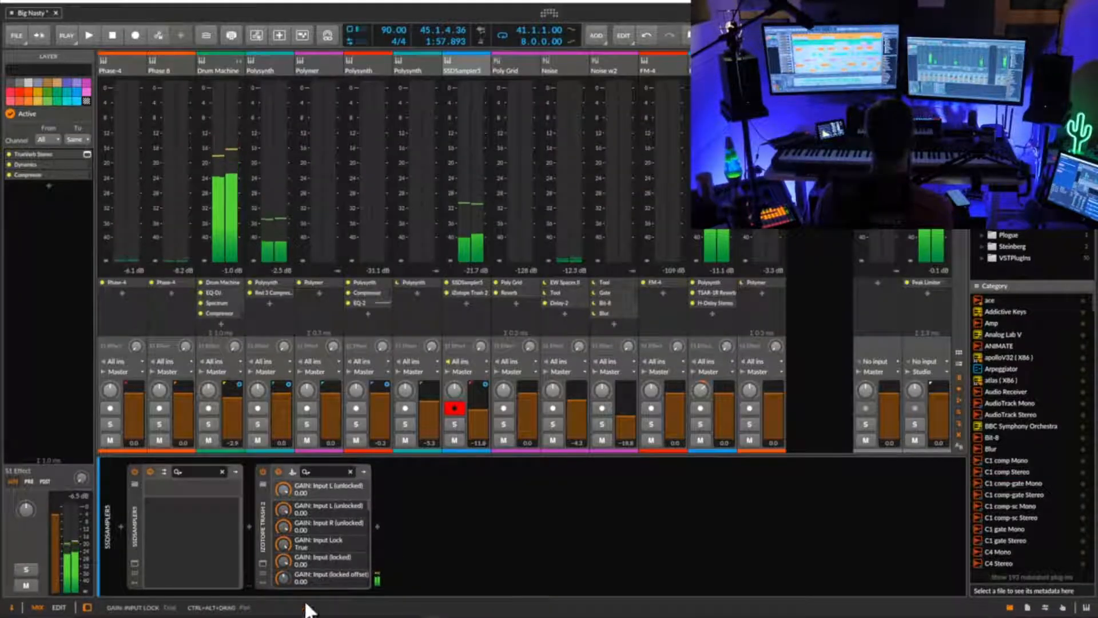
click(263, 563)
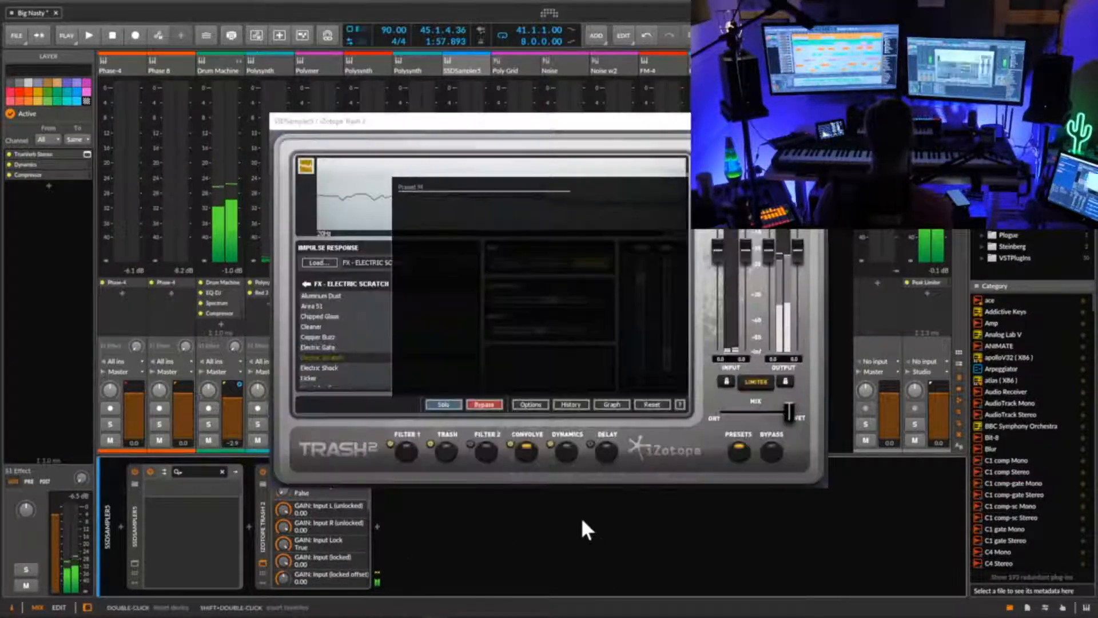
- Lower the Trash 2 wet mix on the SSDSampler5 track to about 83.19 during playback
drag(786, 412, 777, 418)
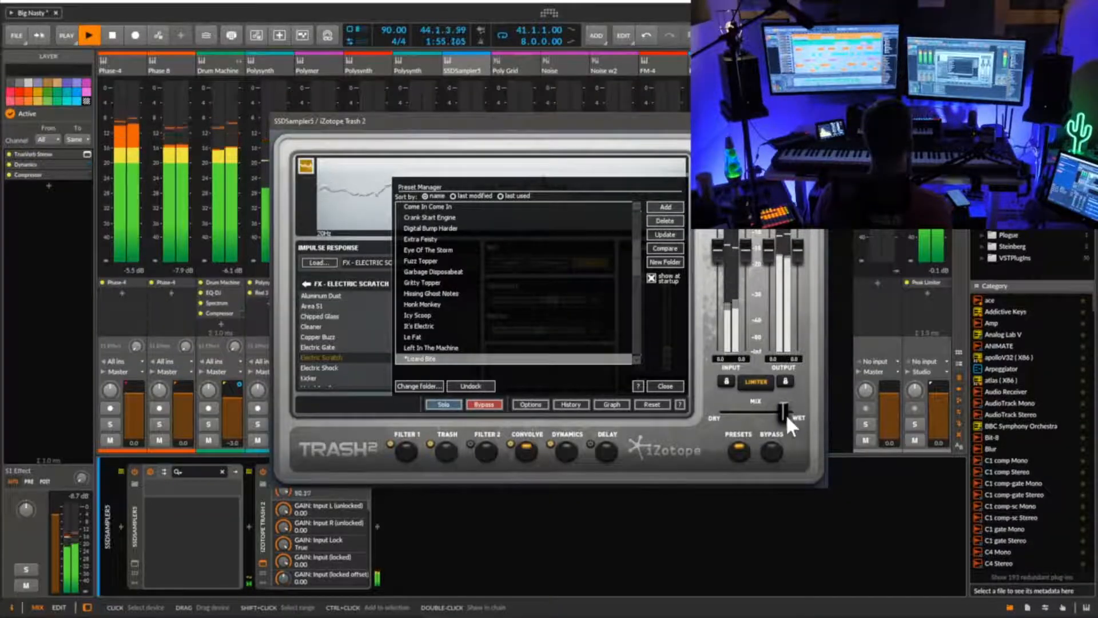
drag(787, 414, 781, 417)
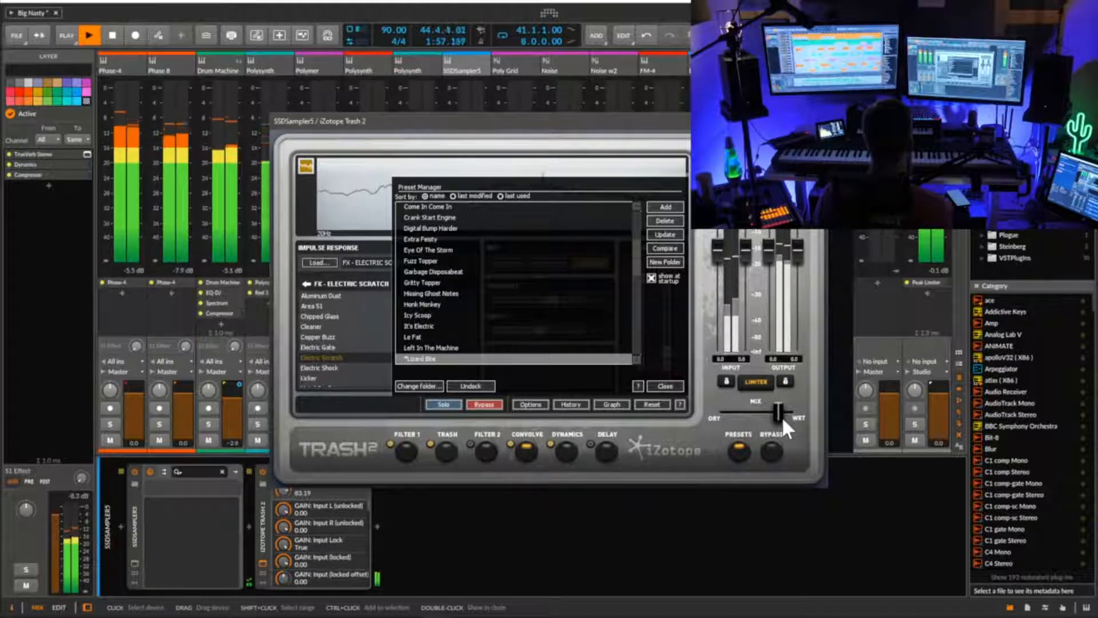
click(740, 510)
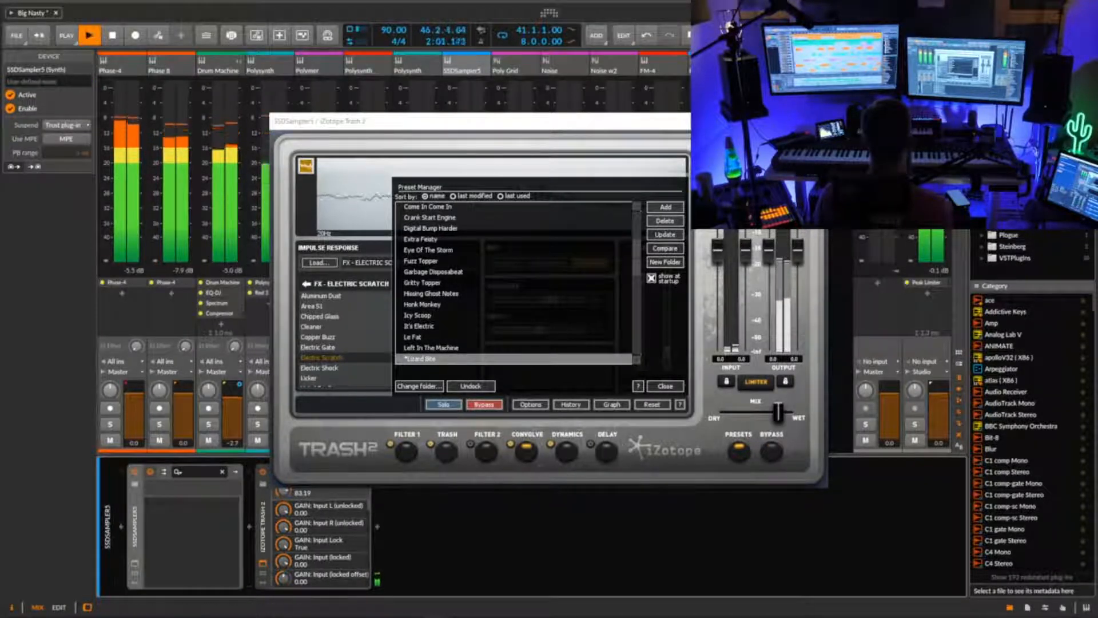
- Close the Trash 2 plug-in window and stop playback in the arrangement view
click(822, 127)
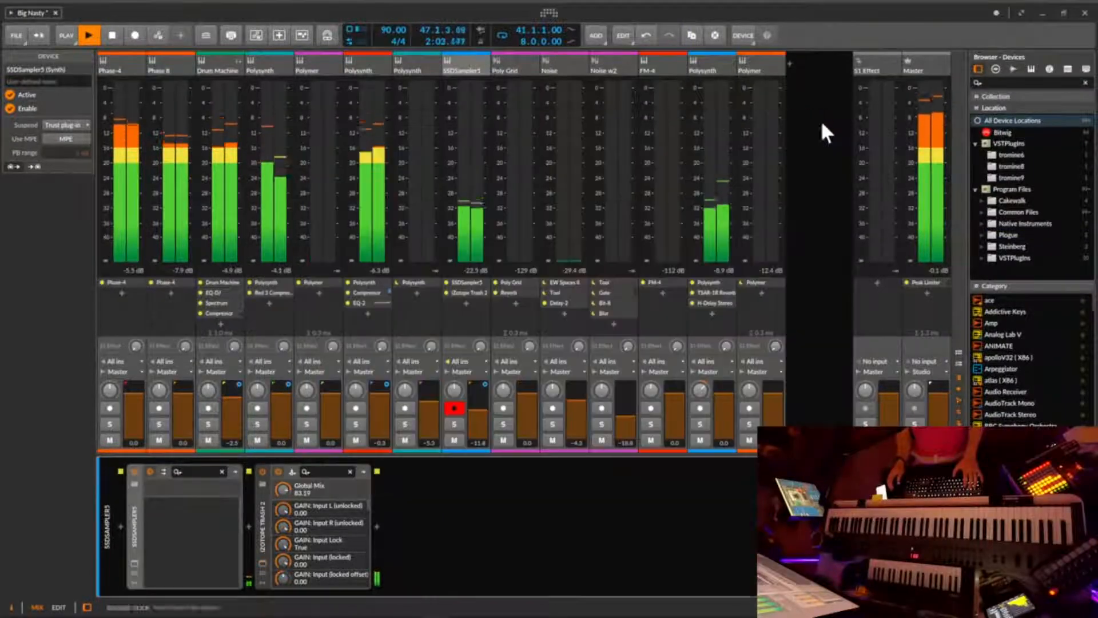
key(alt+1)
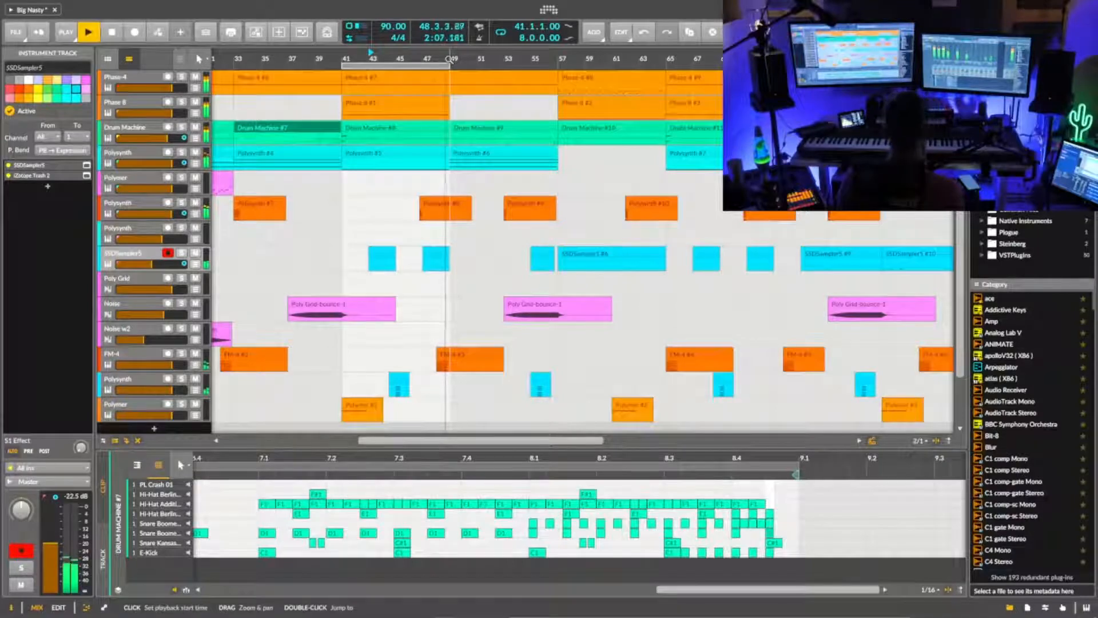
drag(450, 59, 450, 64)
key(space)
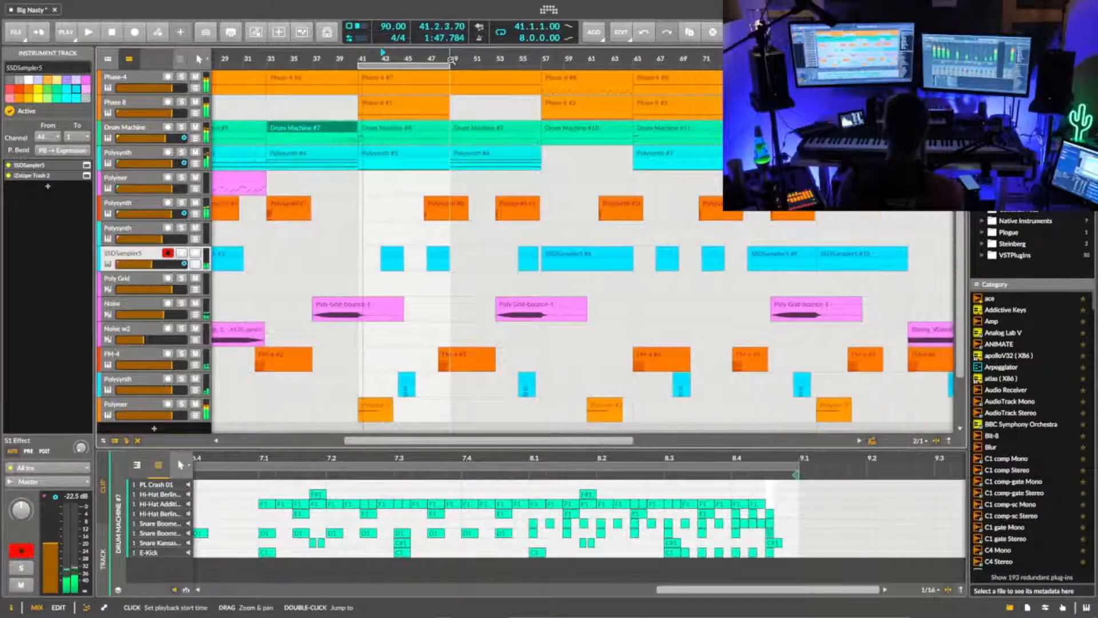
- Turn off the arranger loop and start playback from around bar 7, just before the first FM-4 clip
click(501, 33)
drag(522, 59, 535, 61)
scroll(277, 329, down, 3)
click(262, 332)
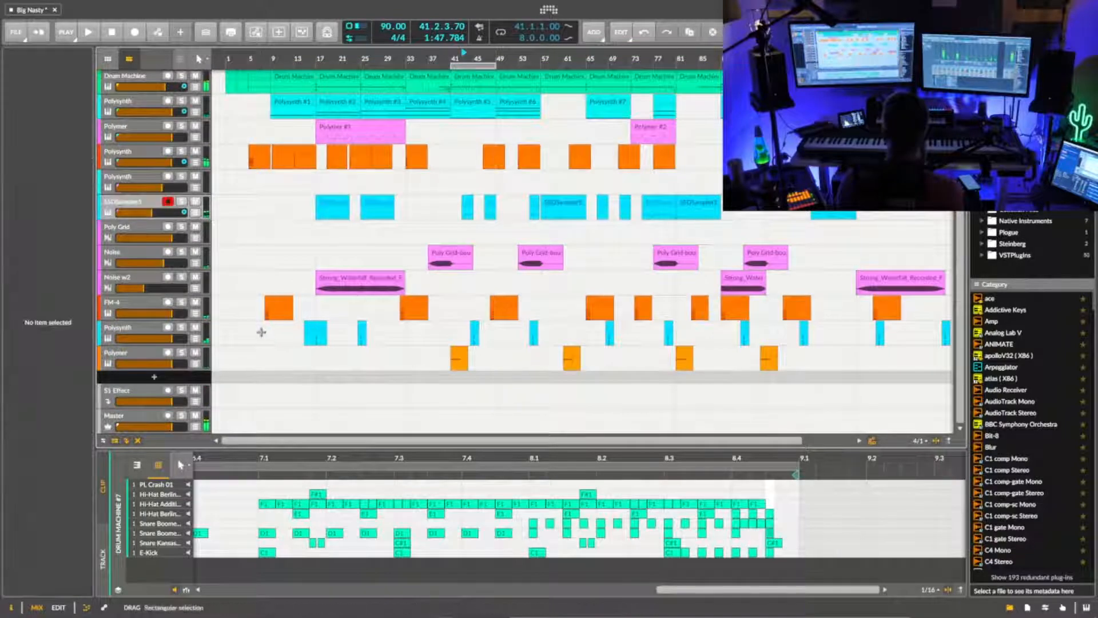
key(space)
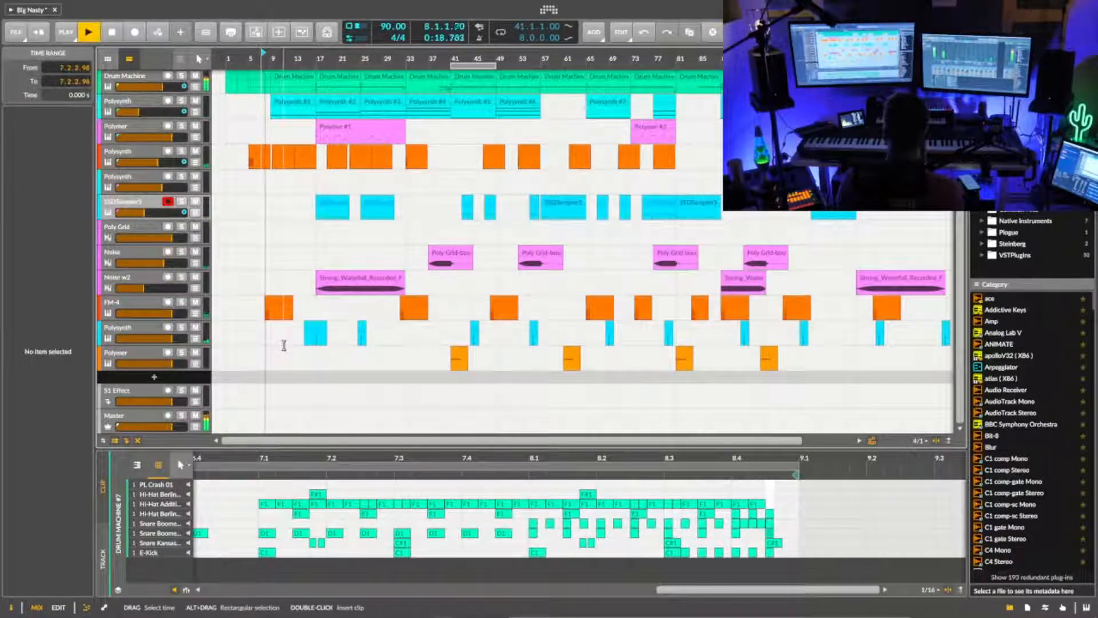
- Select the FM-4 track and add a Compressor device after the FM-4 synth in its device chain
click(146, 304)
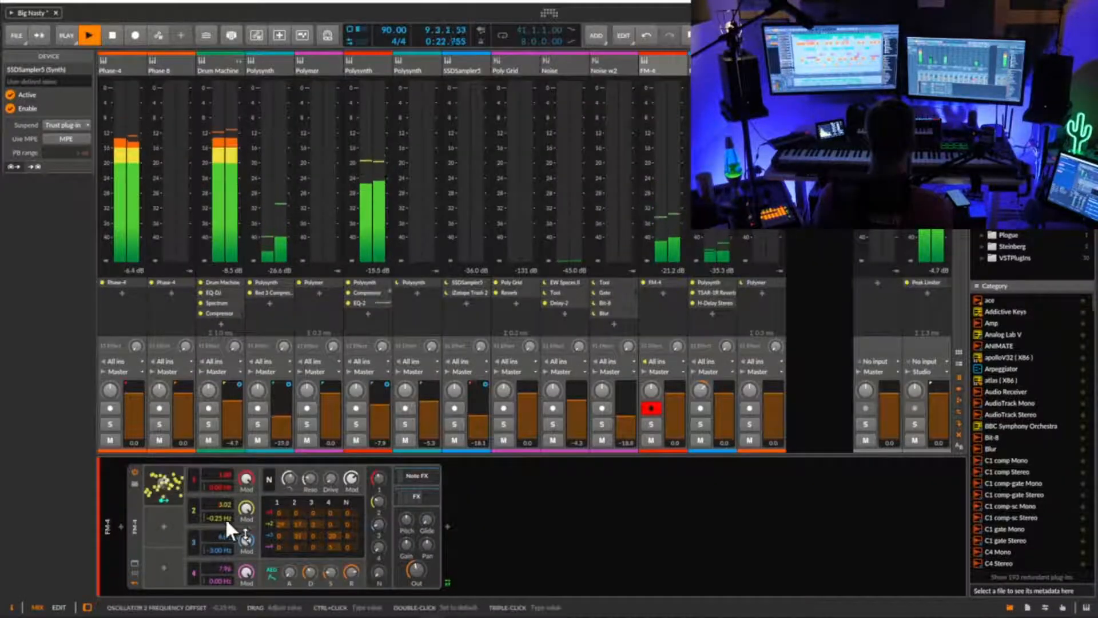
click(136, 531)
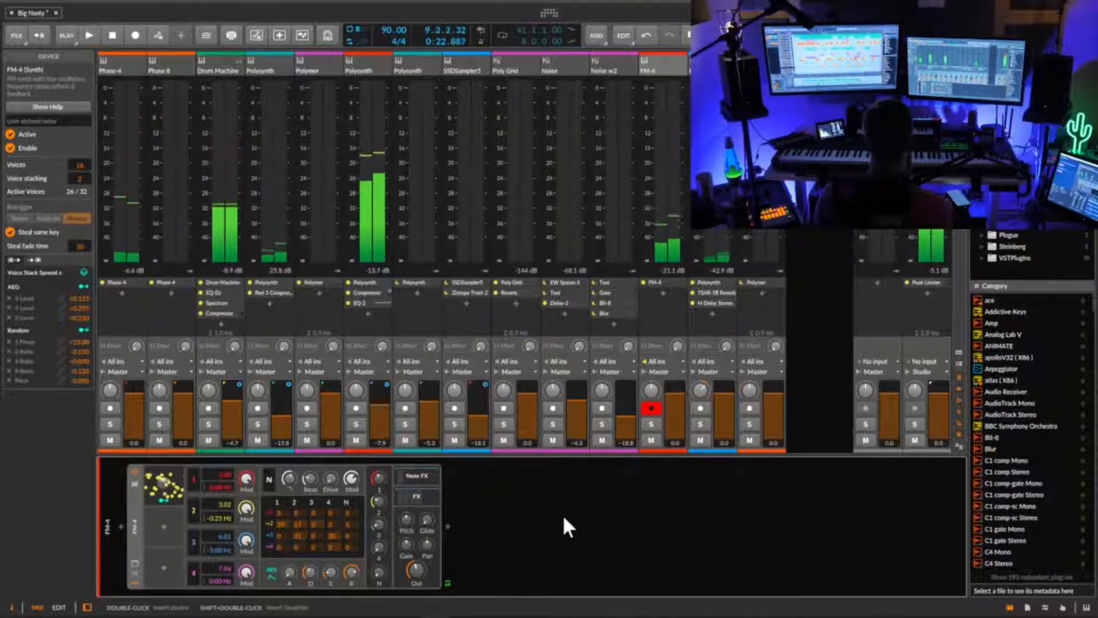
key(space)
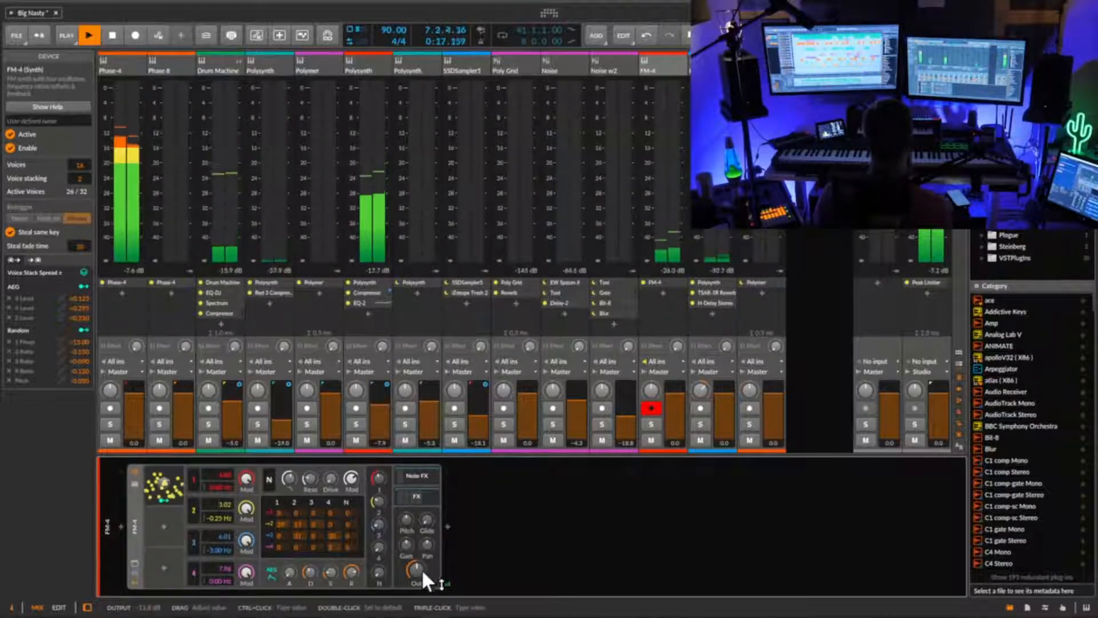
click(449, 530)
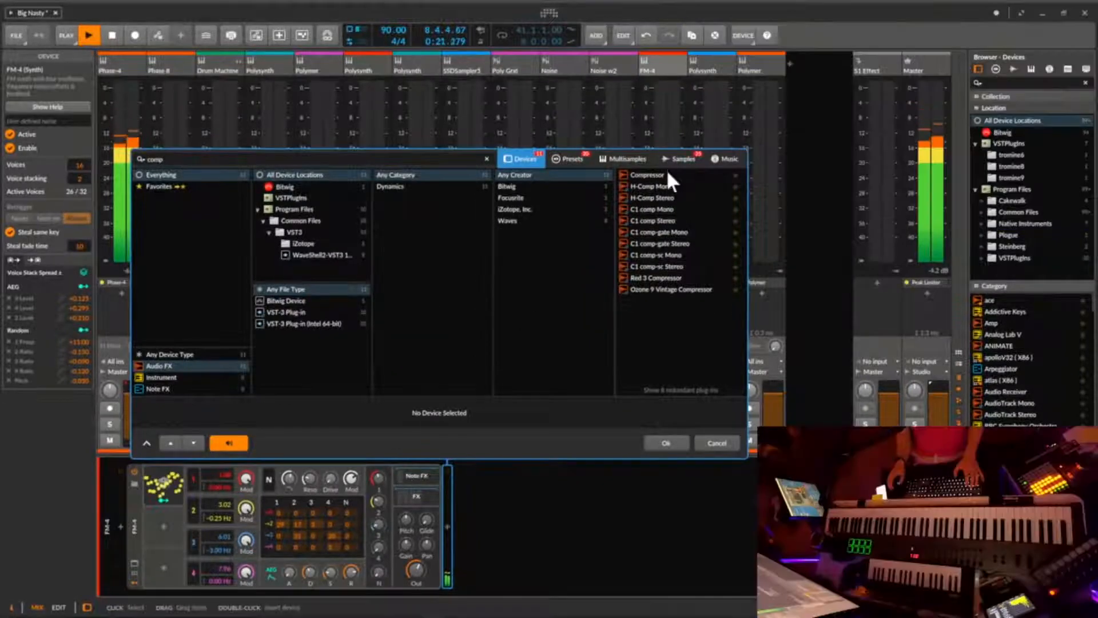
click(664, 176)
double_click(662, 176)
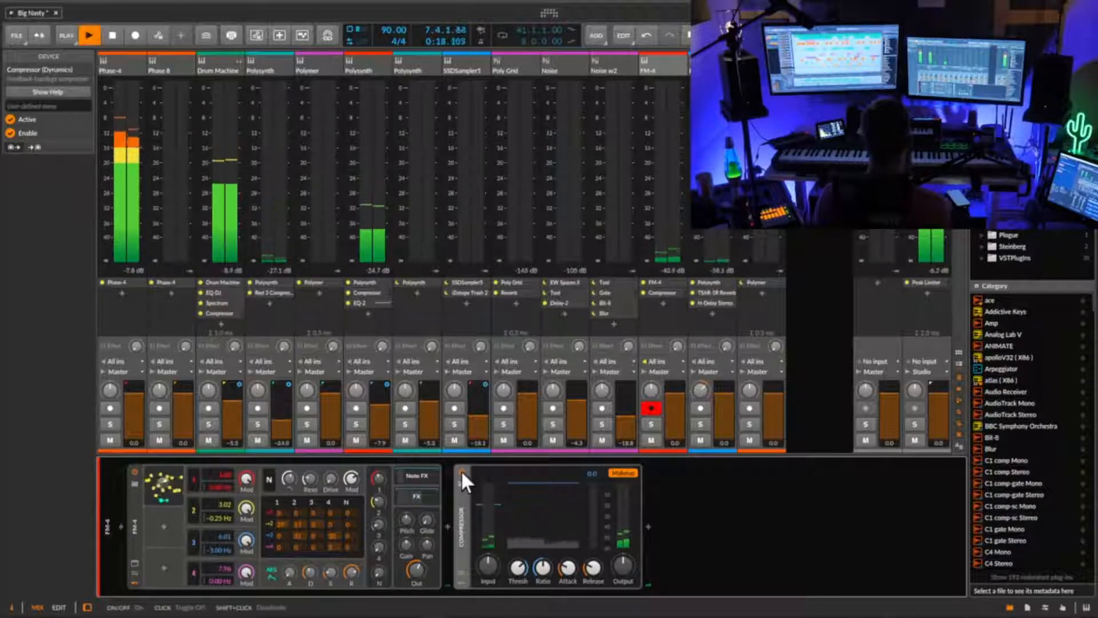
- Solo the FM-4 track and adjust its Compressor's attack and threshold during playback
key(alt+1)
click(181, 306)
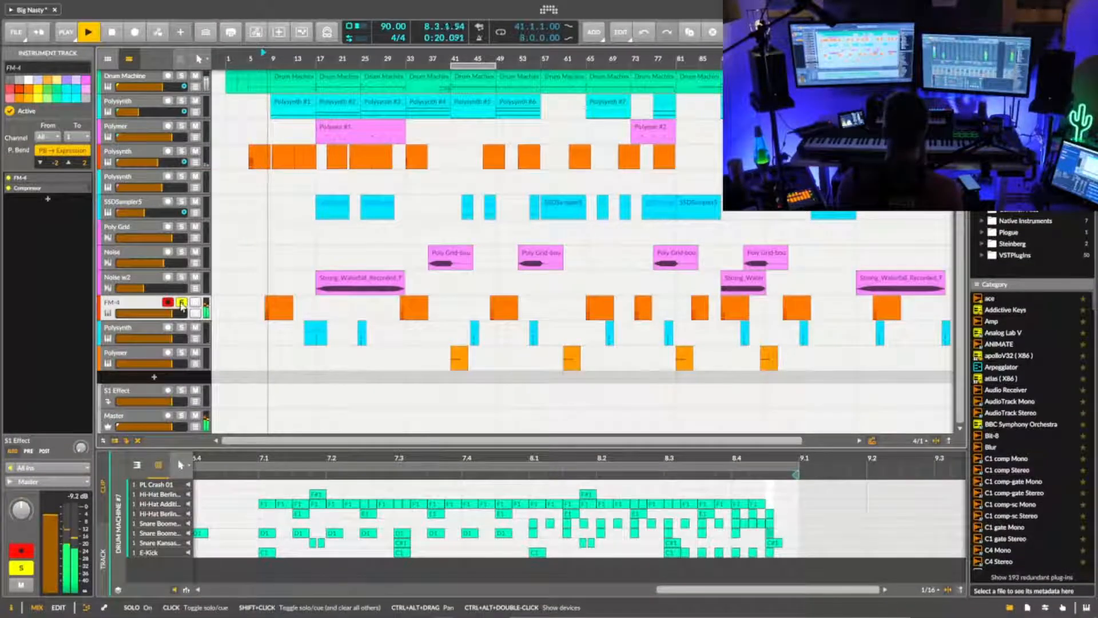
key(alt+2)
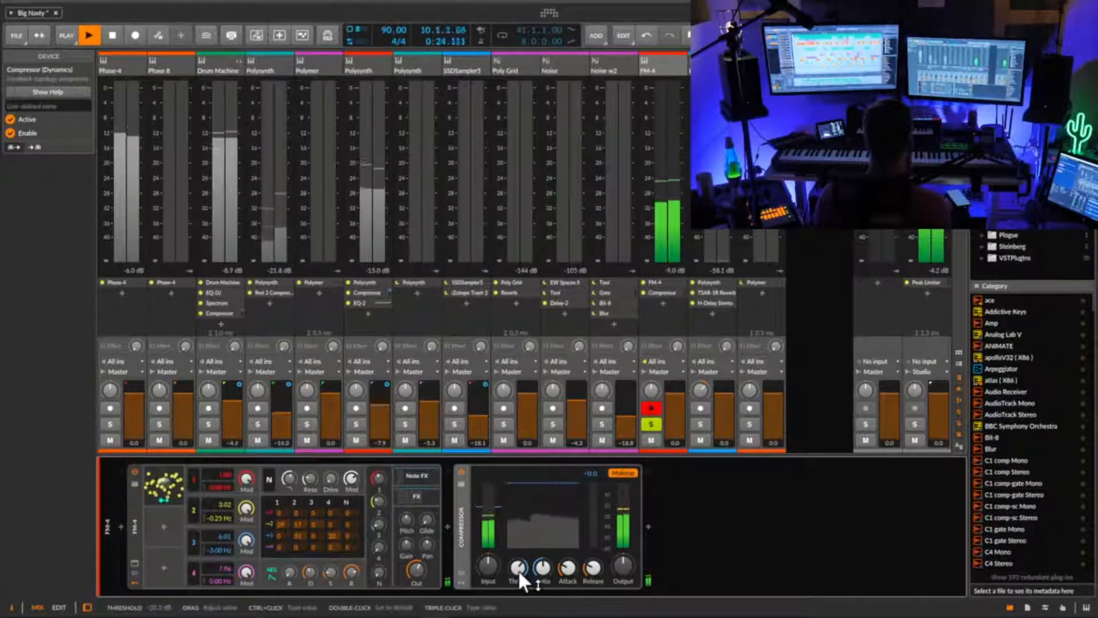
drag(577, 571, 575, 569)
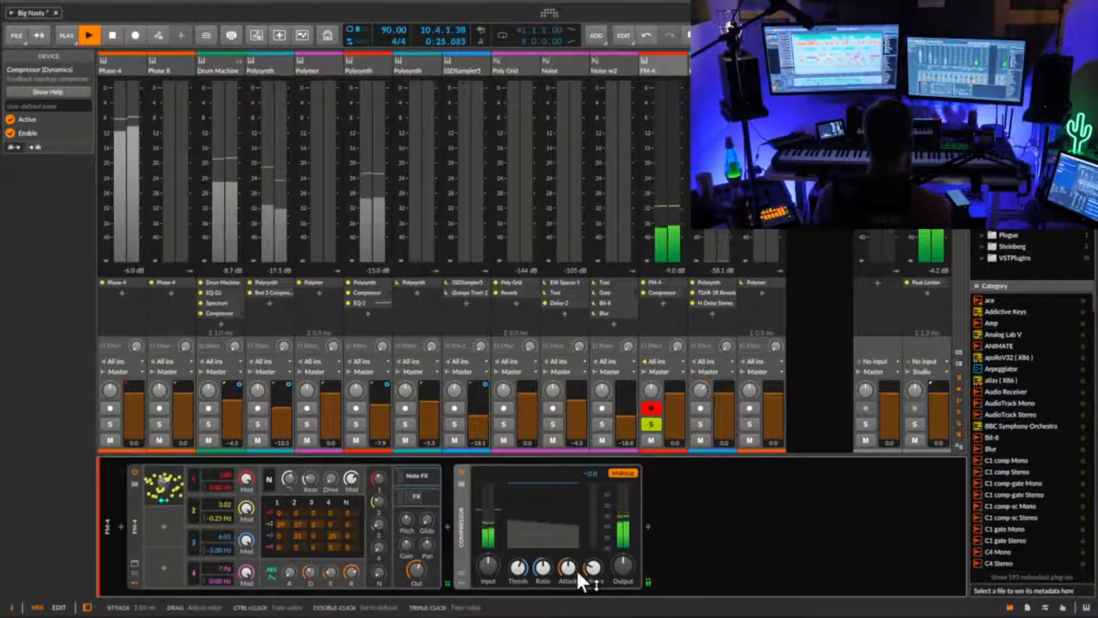
drag(509, 568, 515, 567)
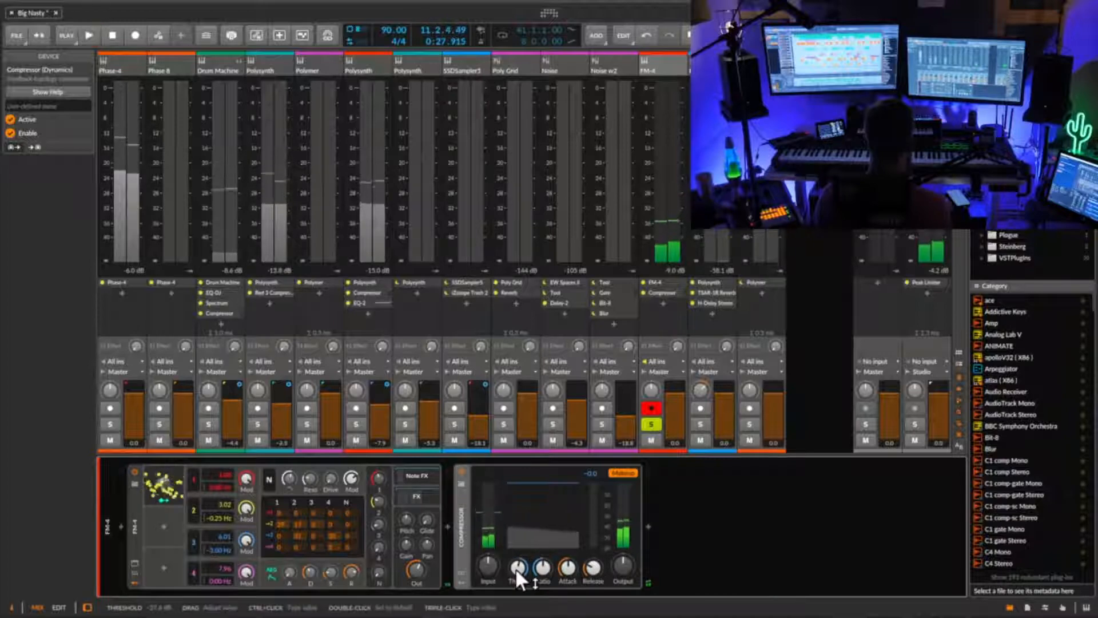
key(space)
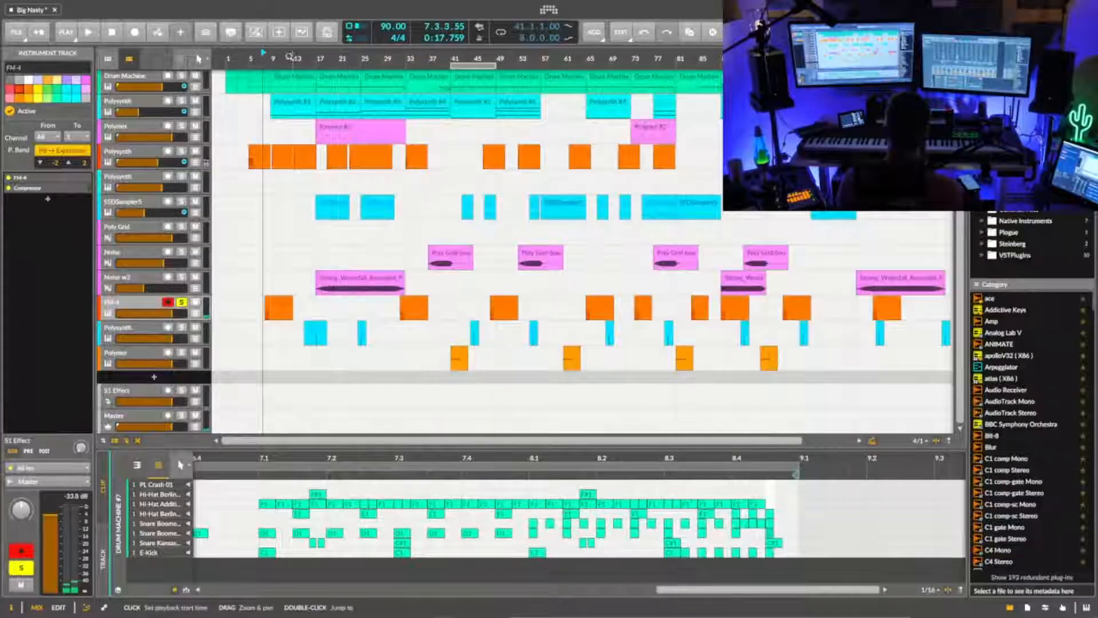
- Play the first FM-4 clip from bar 8 and unsolo the FM-4 track to hear it in the mix
drag(268, 58, 268, 114)
click(245, 58)
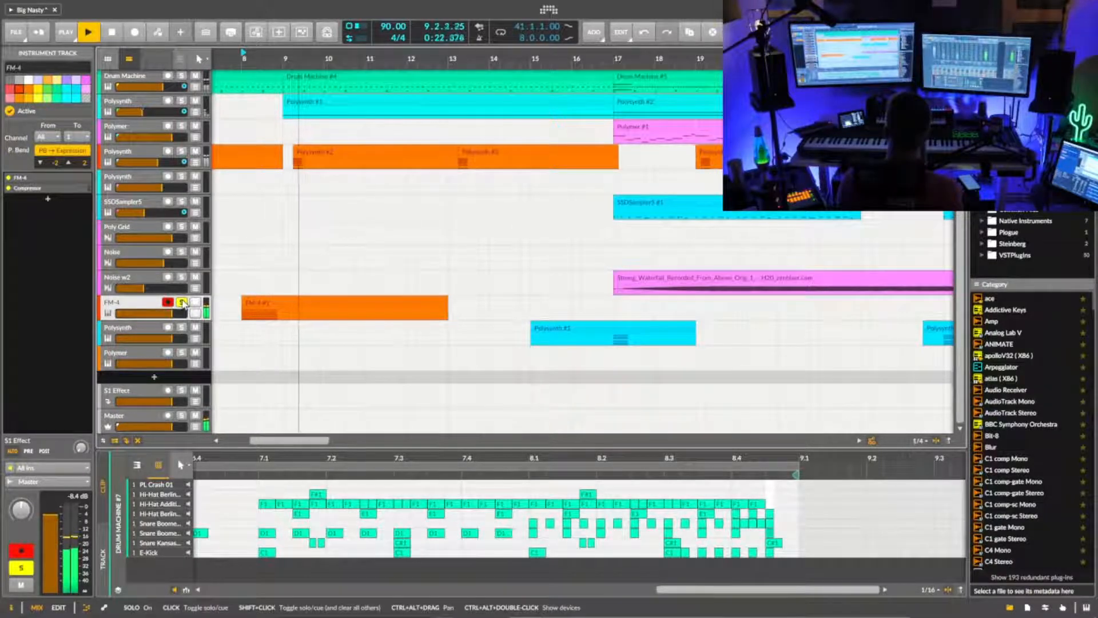
click(182, 302)
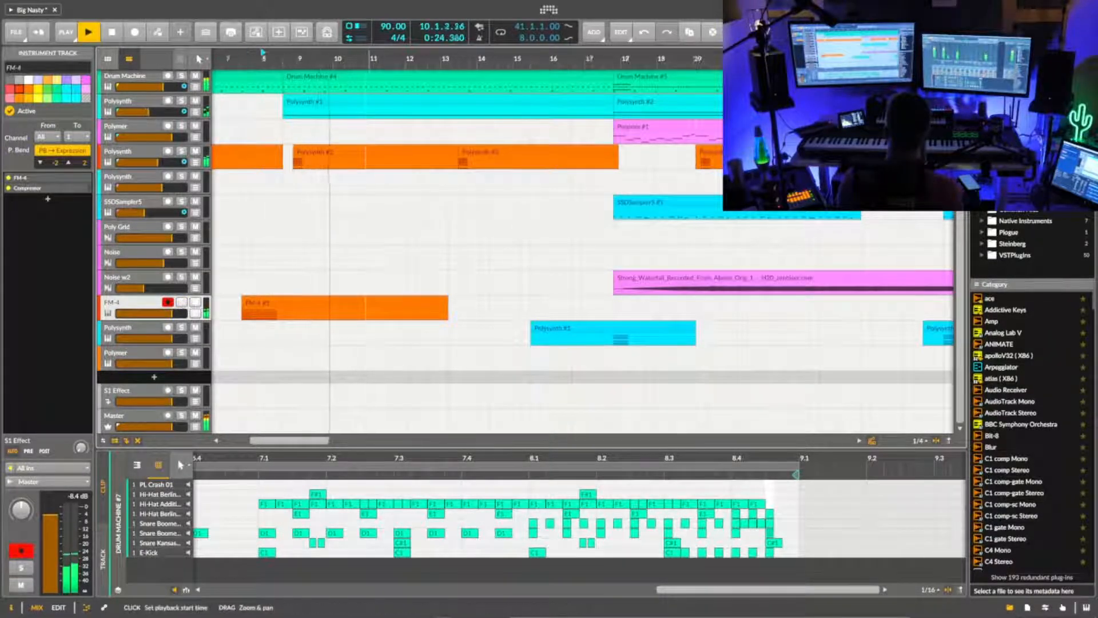
- Replay the passage from about bar 8 and slightly lower the FM-4 track's volume
drag(263, 57, 290, 13)
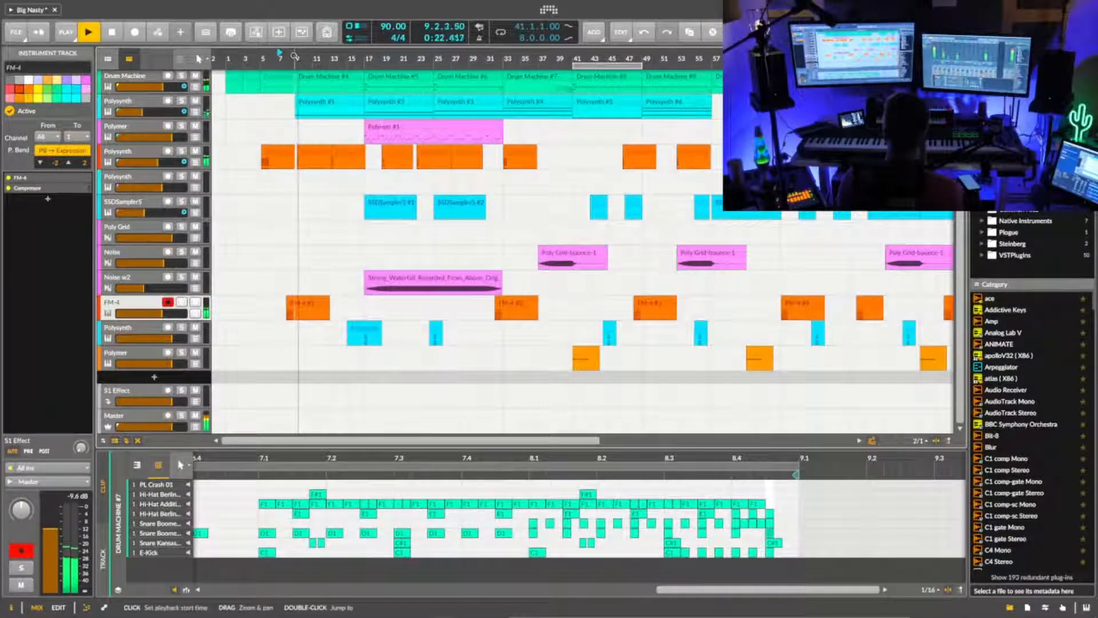
mouse_move(291, 59)
mouse_down()
mouse_move(291, 101)
mouse_move(291, 62)
mouse_up()
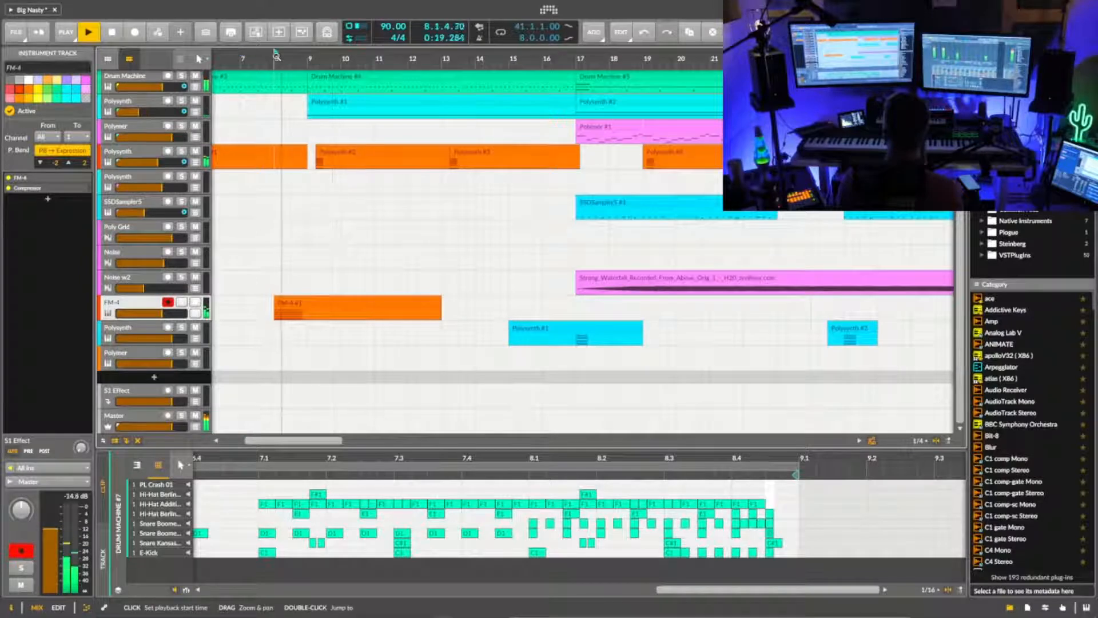
drag(163, 313, 158, 313)
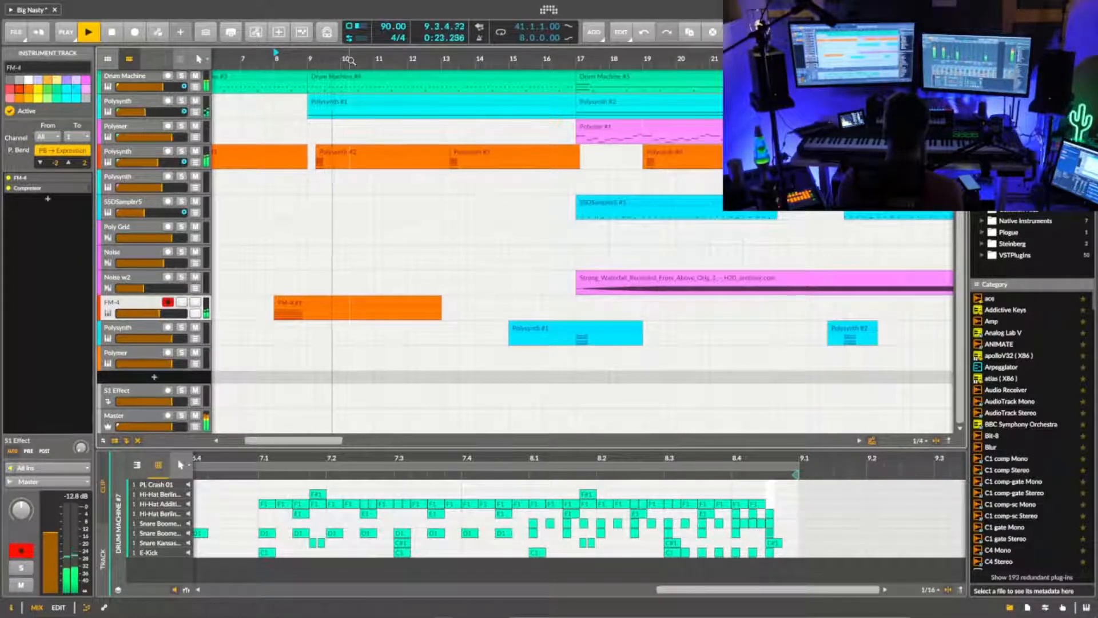
- Audition how FM-4 sits in the mix by playing further sections of the arrangement up to about bar 68
drag(542, 53, 538, 38)
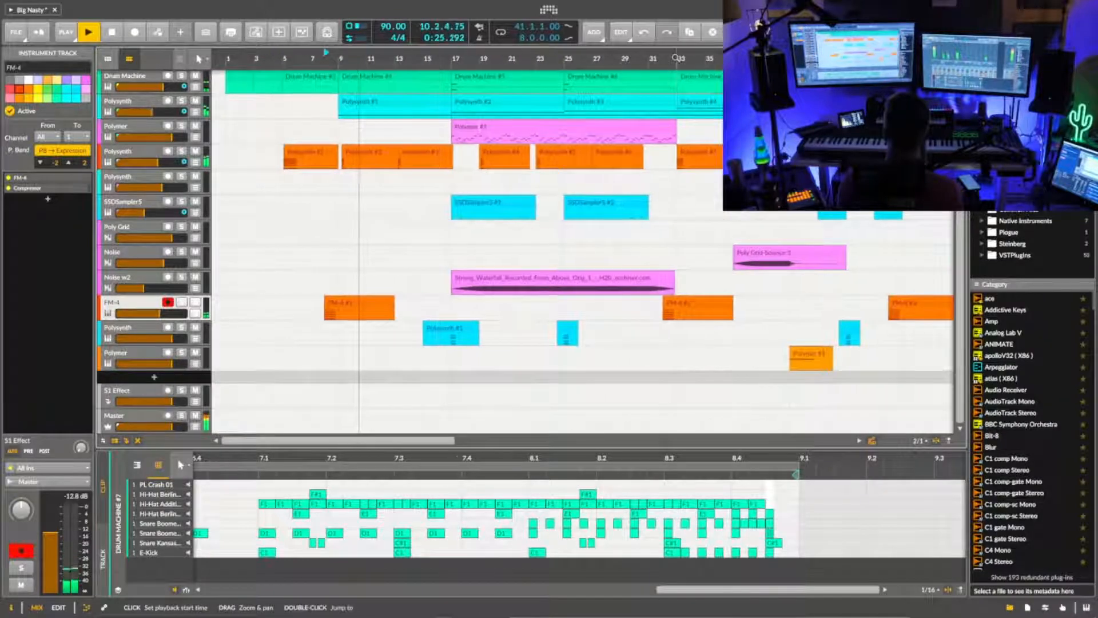
click(652, 57)
drag(652, 57, 518, 59)
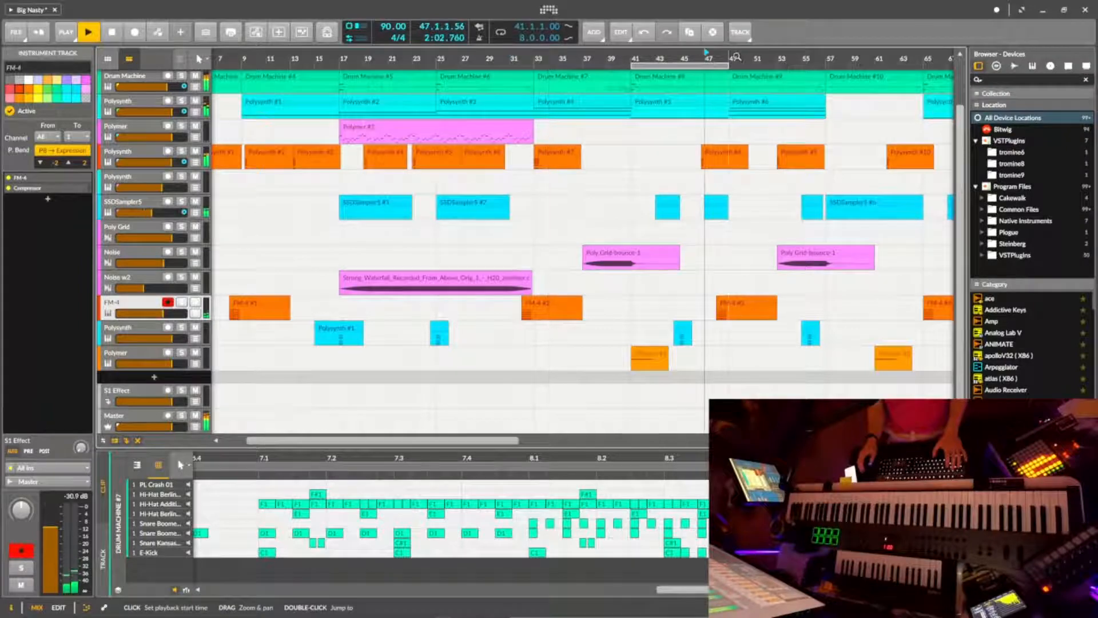
drag(738, 57, 737, 86)
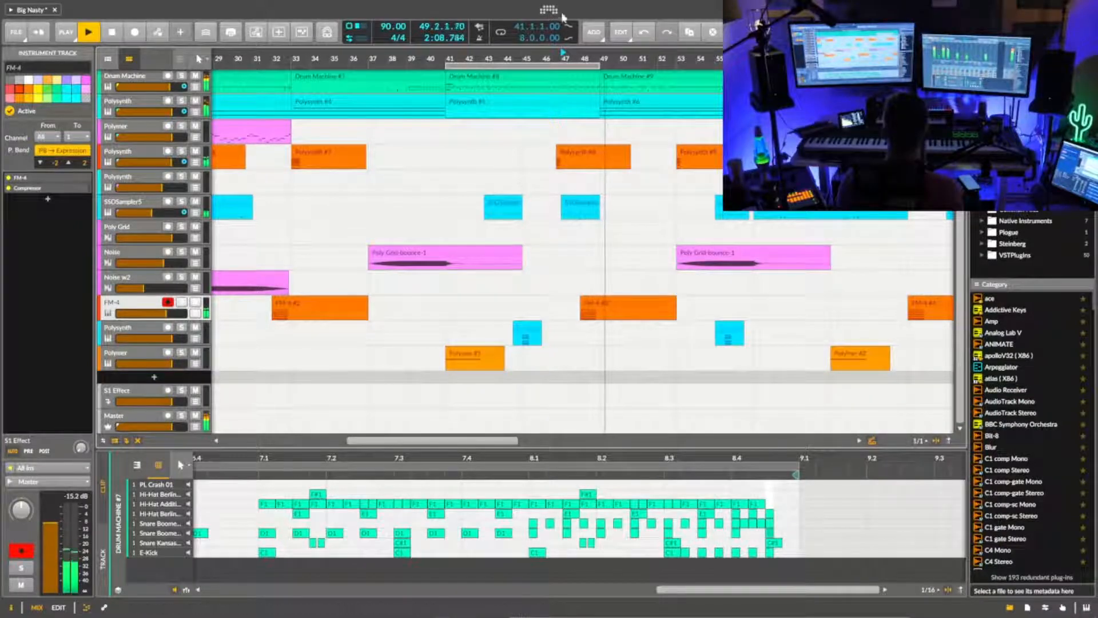
drag(604, 58, 605, 31)
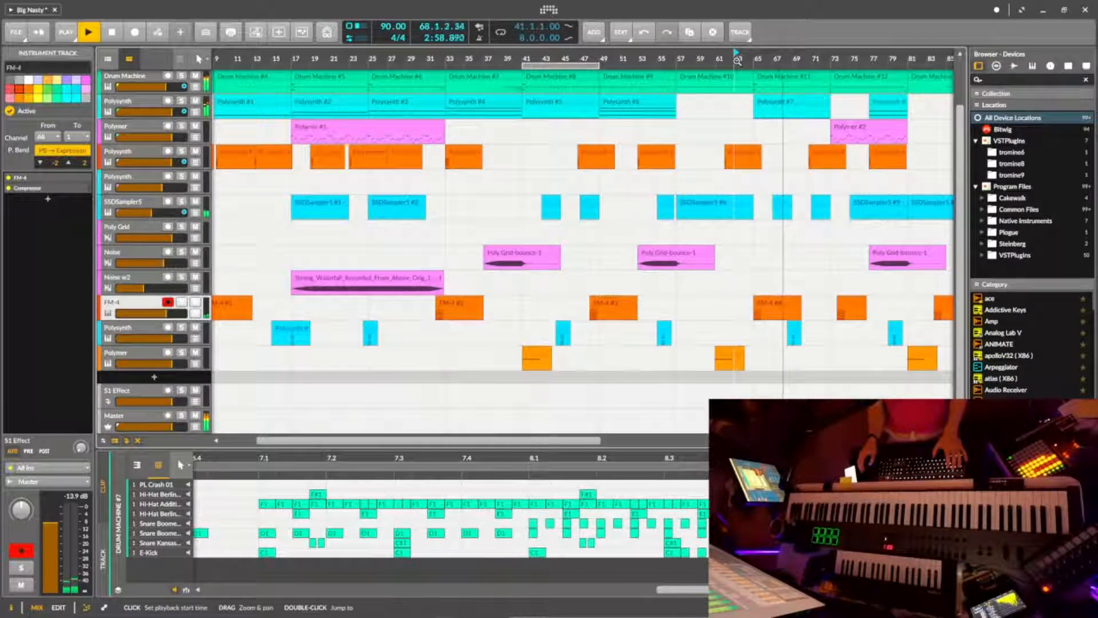
key(space)
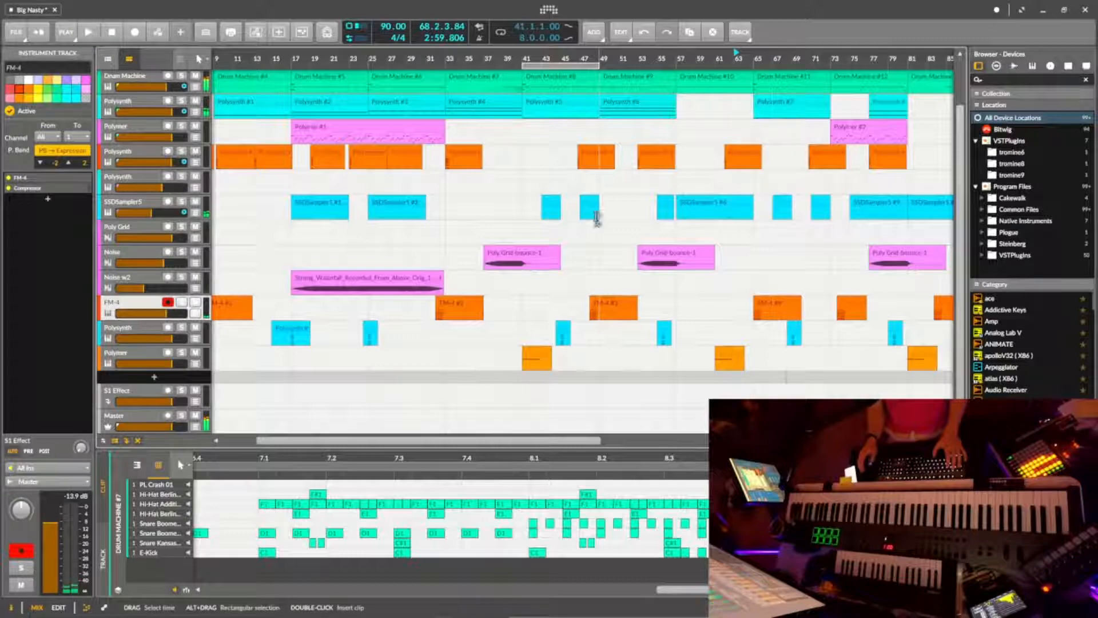
- Solo the Polysynth track below FM-4, play it from bar 17, and examine its TSAR-1R Reverb and H-Delay Stereo chain
click(294, 355)
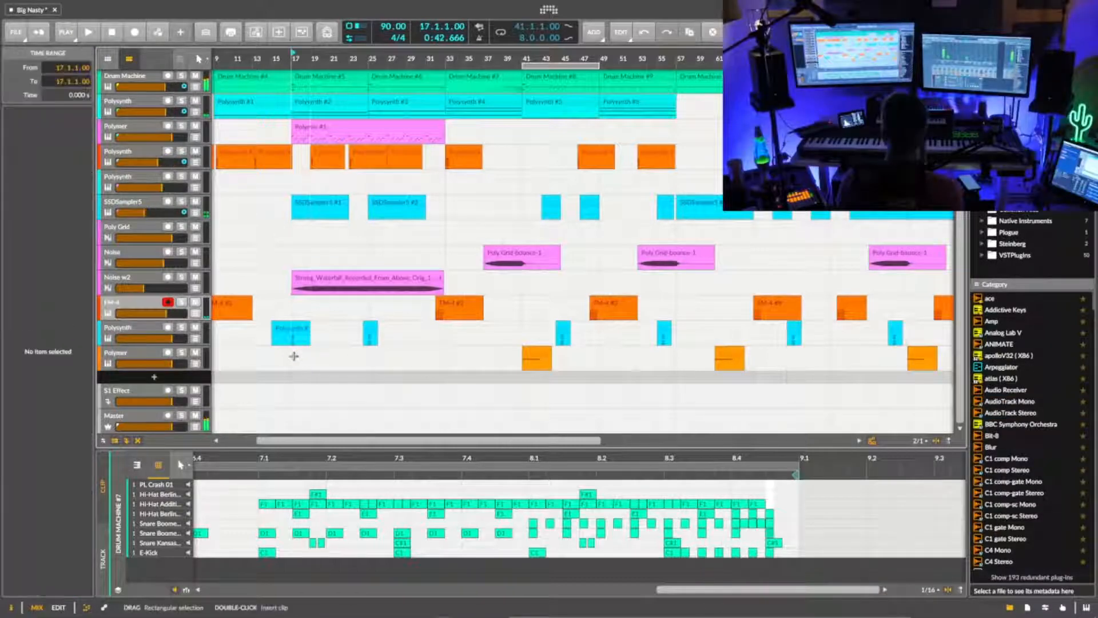
click(180, 330)
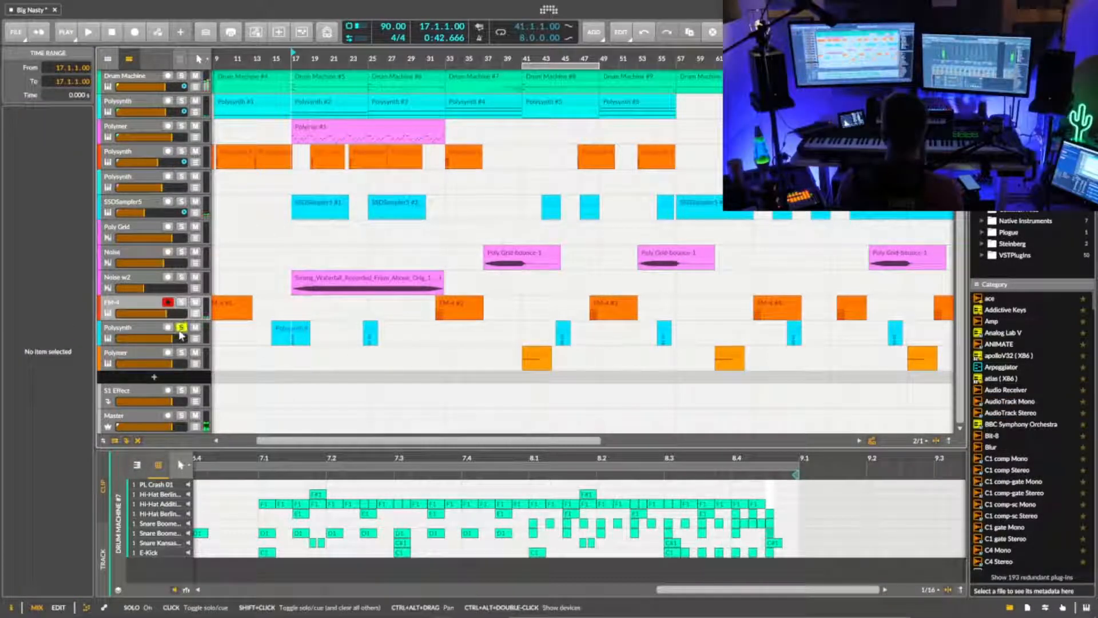
click(140, 326)
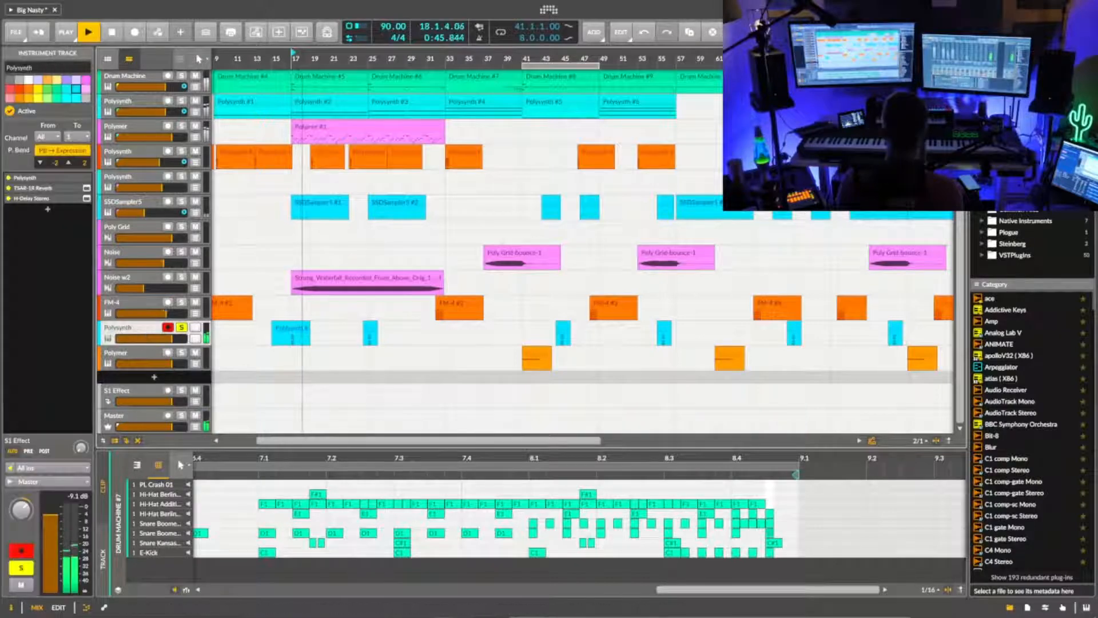
key(alt+2)
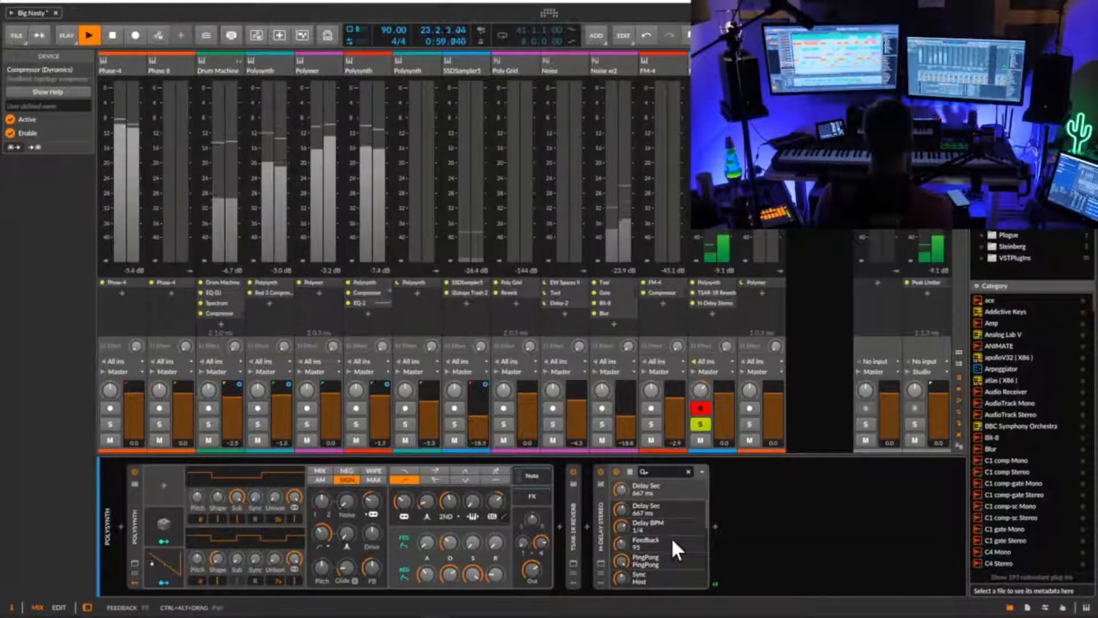
click(814, 520)
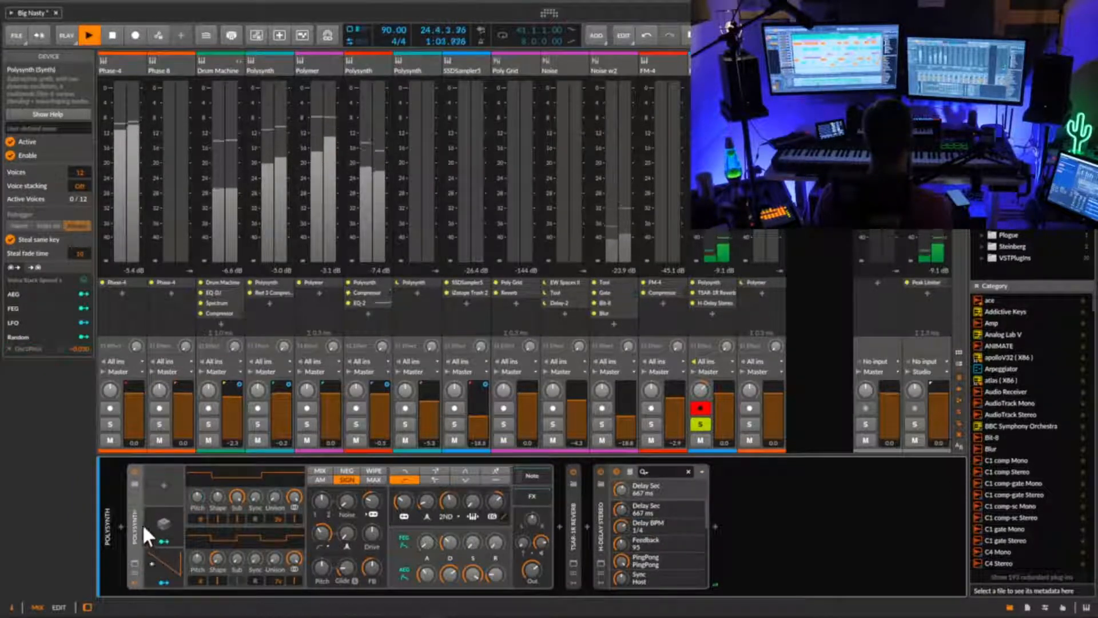
key(space)
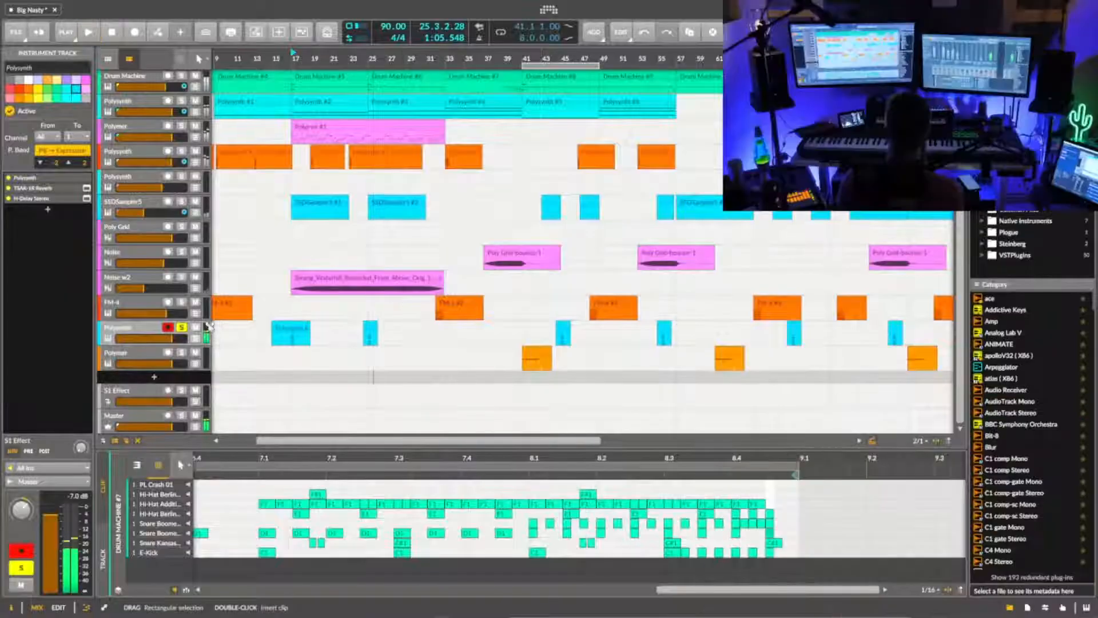
- Unsolo the Polysynth track, solo the bottom Polymer track, and play it from bar 41
click(183, 329)
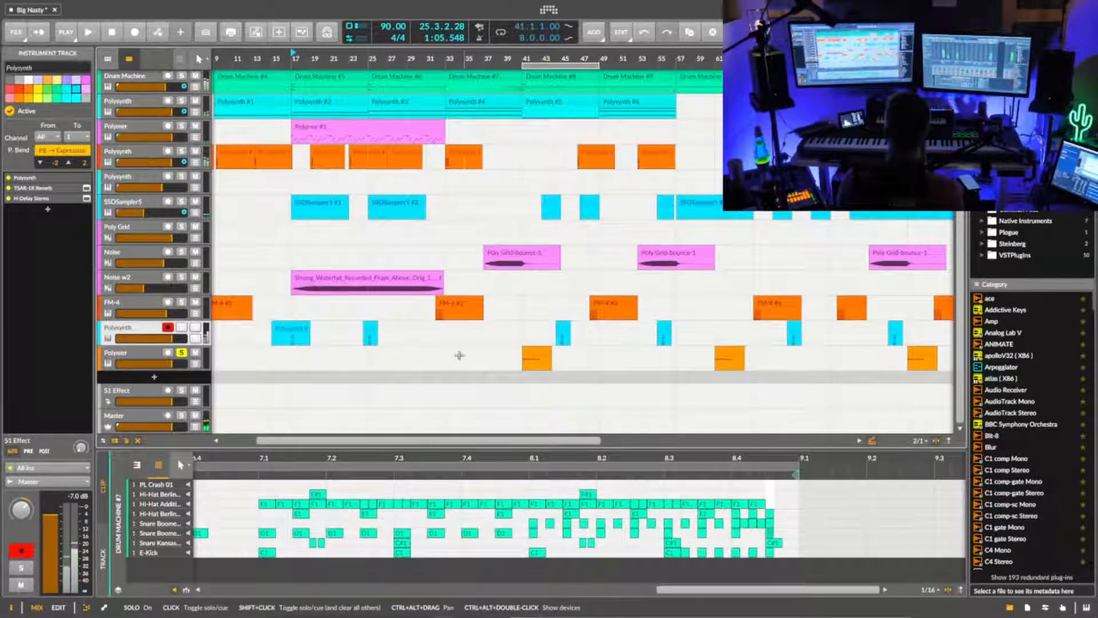
click(181, 353)
key(space)
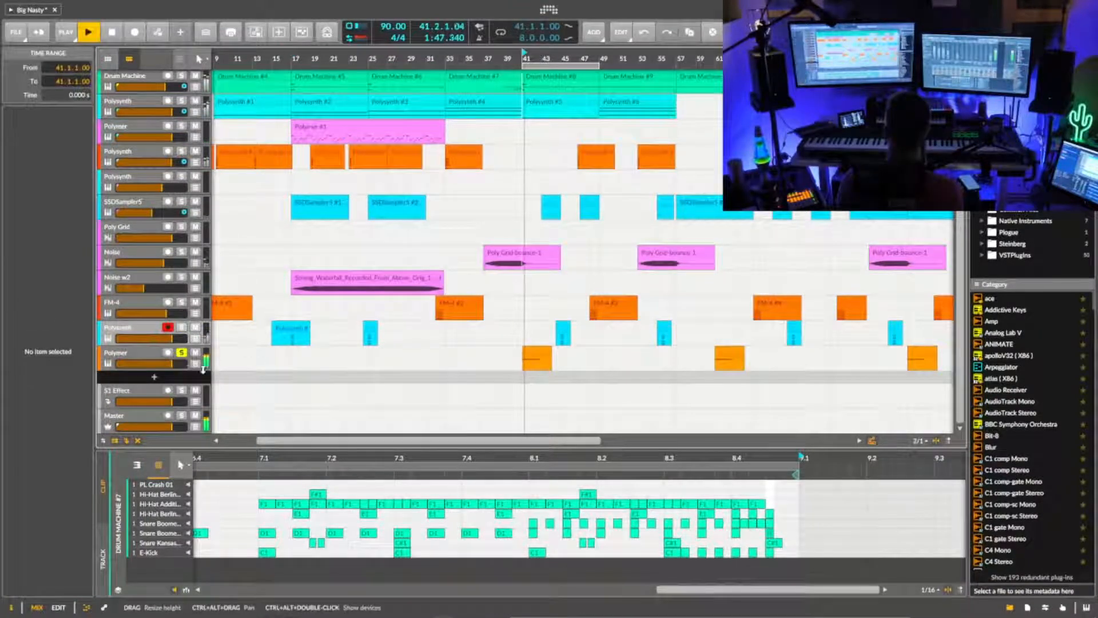
click(143, 354)
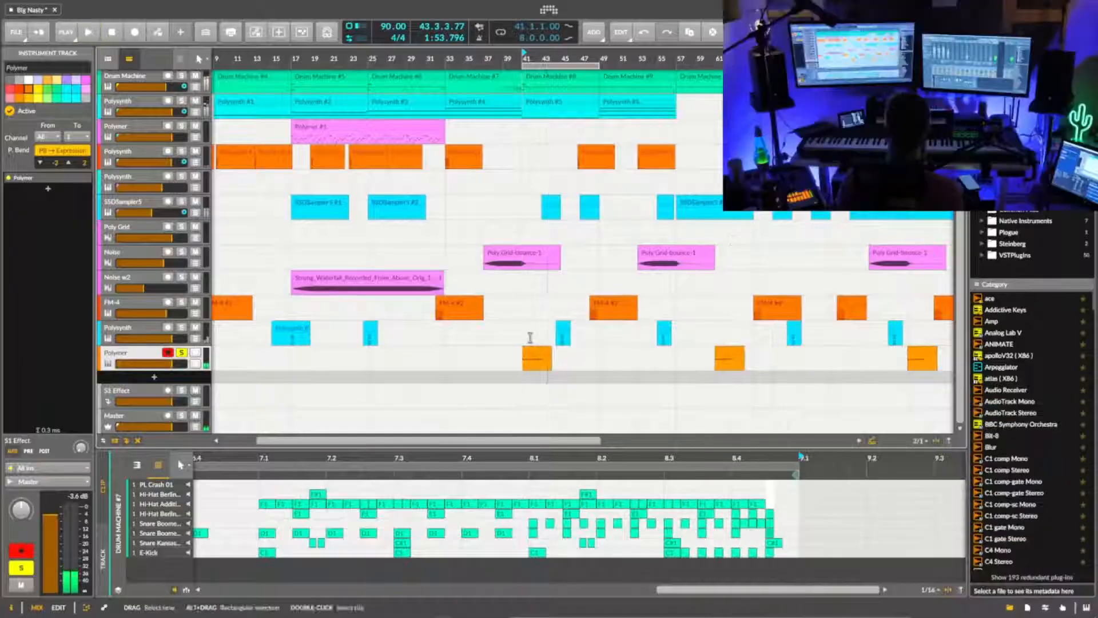
- Open the Polymer #1 clip at bar 41 in the note editor and enlarge the editor area
double_click(539, 357)
drag(478, 447, 507, 390)
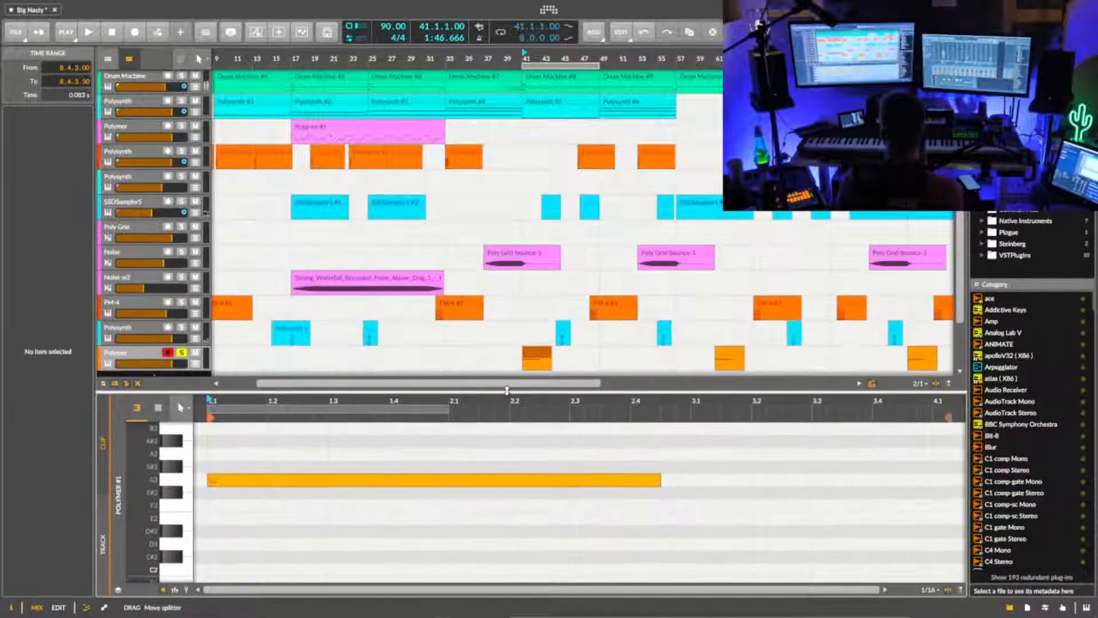
- Select the G2 note in the Polymer #1 clip and audition the soloed Polymer track from bar 41 alongside its synth settings
click(220, 483)
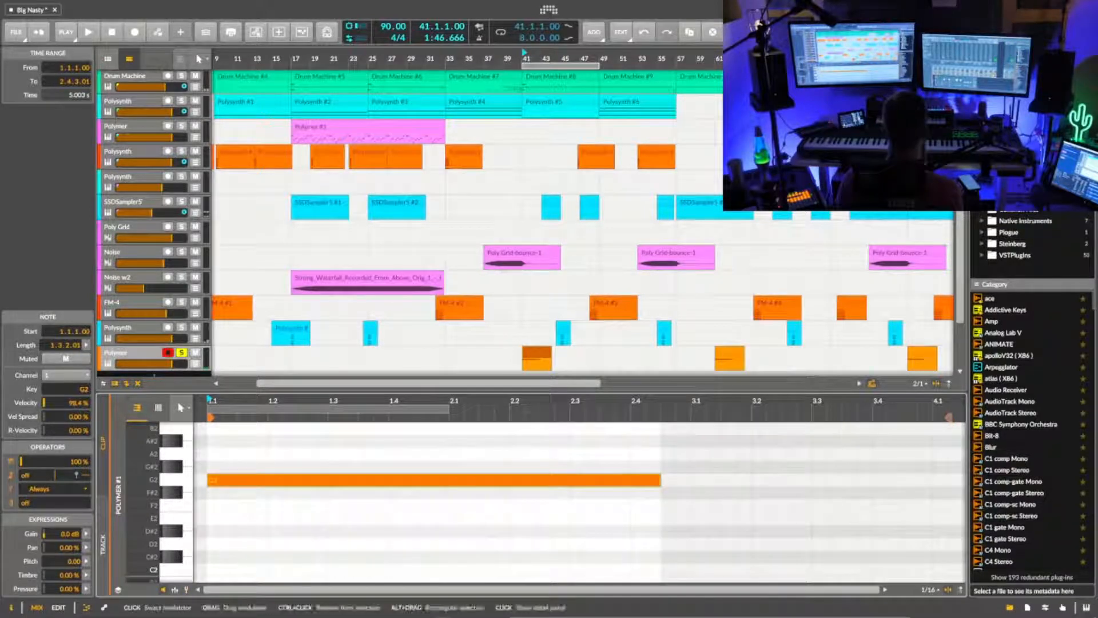
click(154, 472)
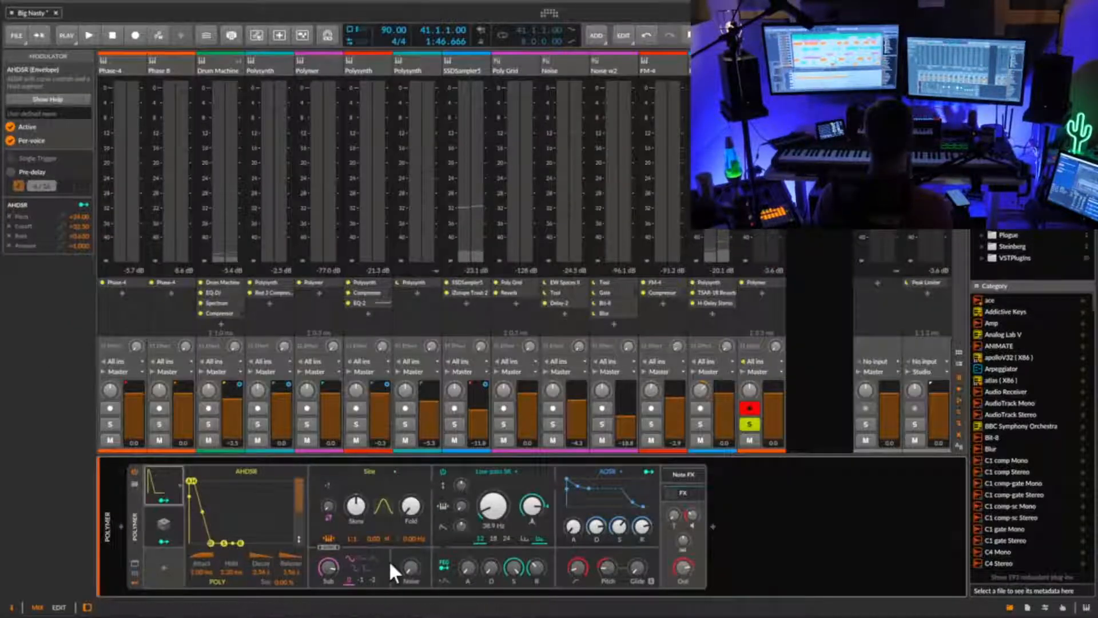
key(space)
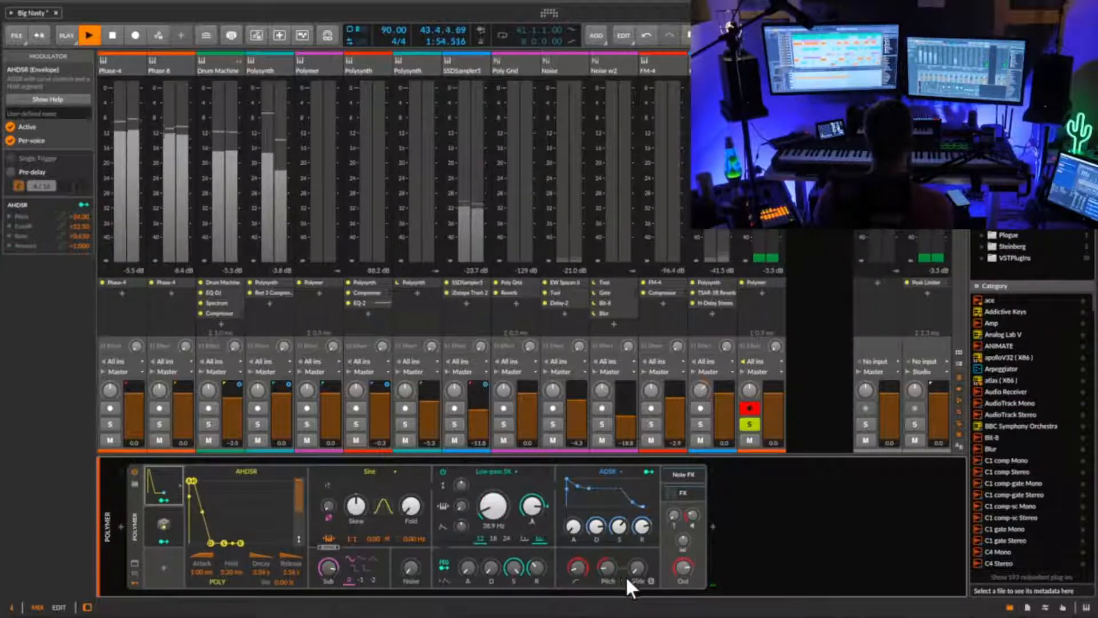
drag(606, 570, 606, 570)
key(space)
click(761, 517)
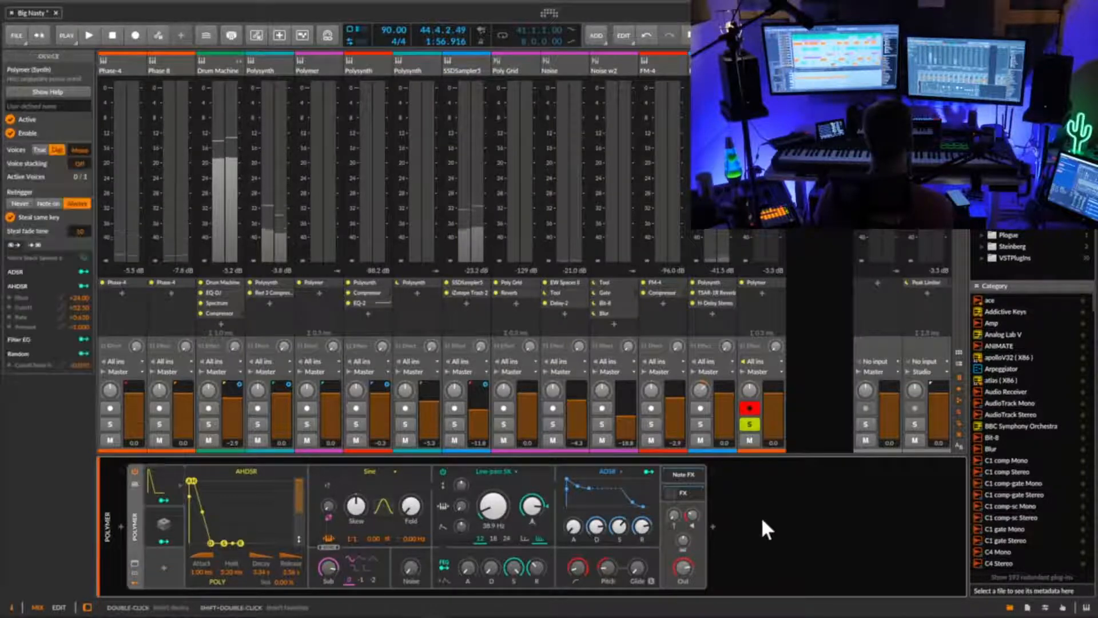
key(space)
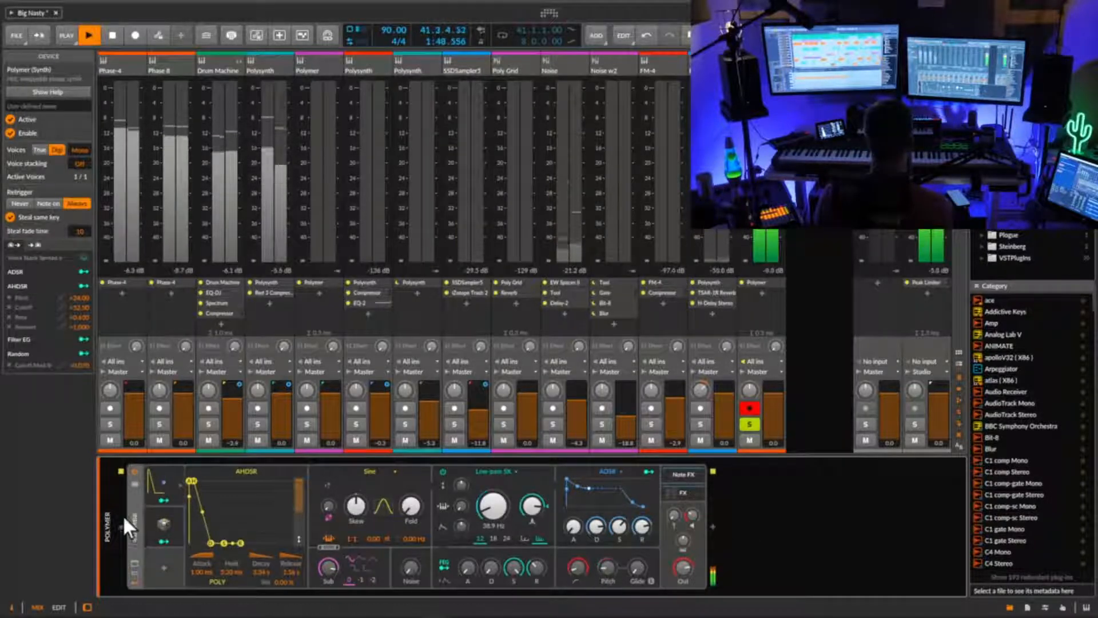
- Move the playback start to bar 33 and replay the soloed Polymer track from the arrangement
click(165, 499)
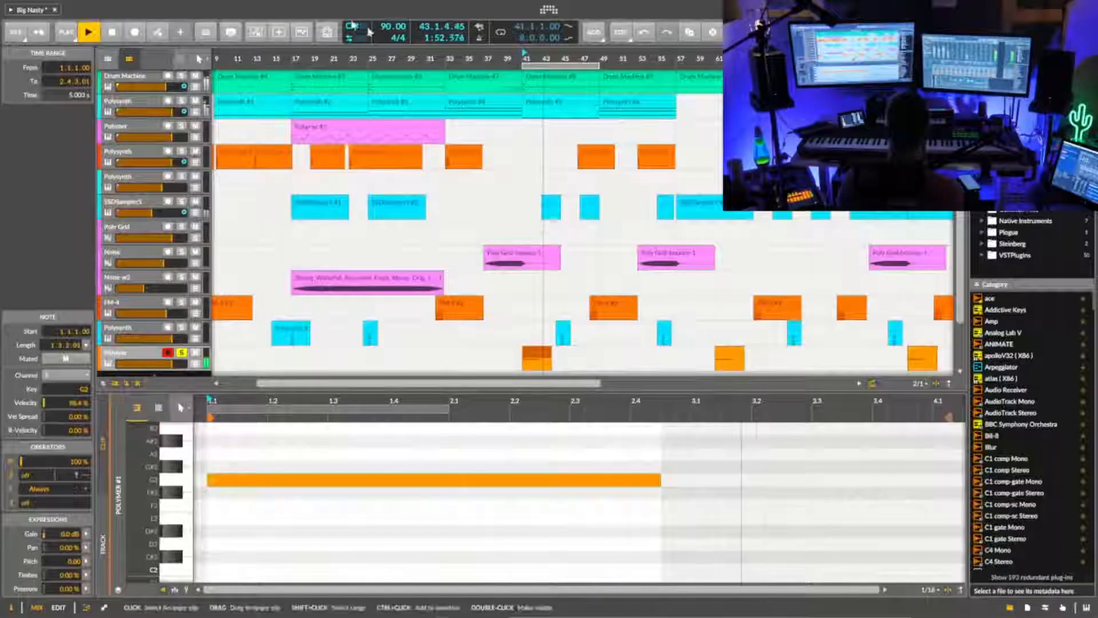
click(447, 58)
key(space)
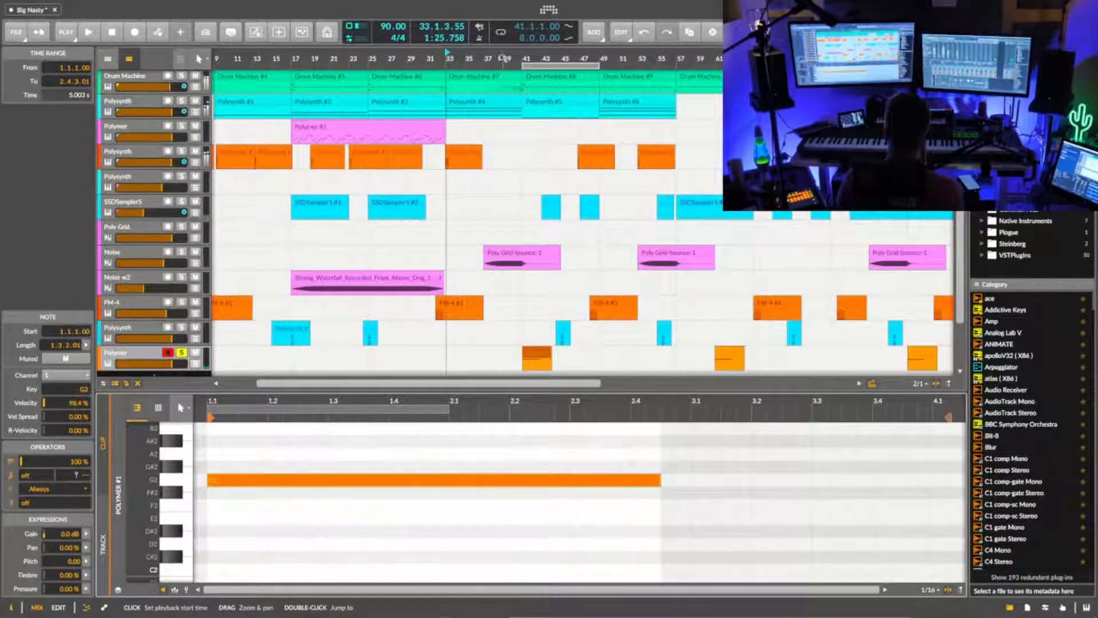
key(space)
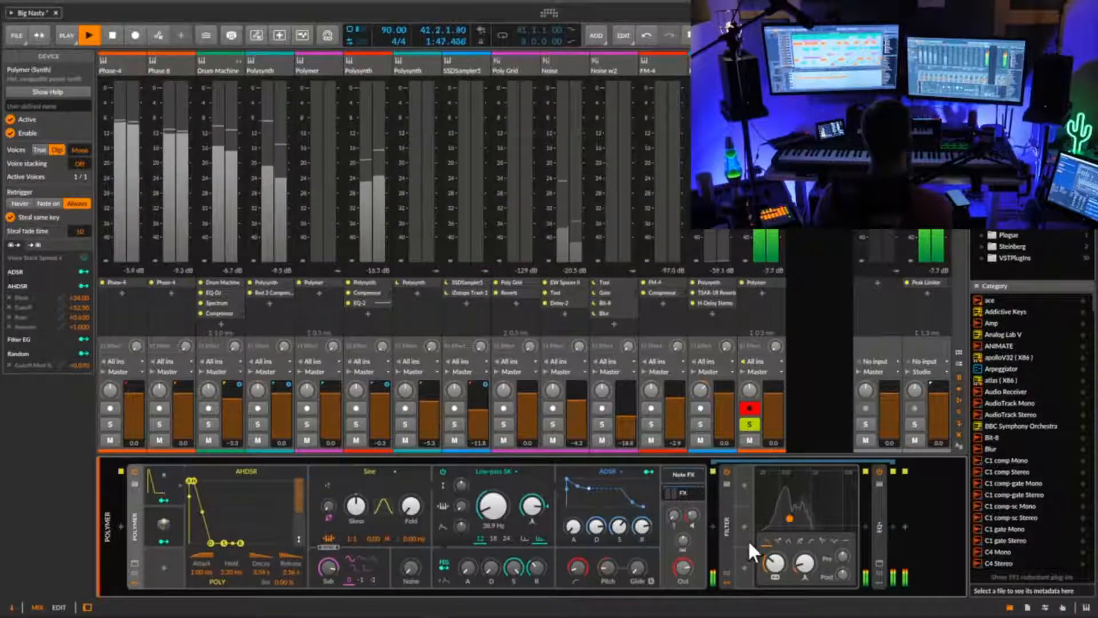
- Lower the cutoff and resonance of the Filter in the Polymer's FX chain, setting the cutoff to about 142 Hz during playback
drag(787, 520, 787, 526)
key(space)
key(space)
mouse_move(805, 563)
mouse_down()
mouse_move(805, 543)
mouse_move(811, 563)
mouse_up()
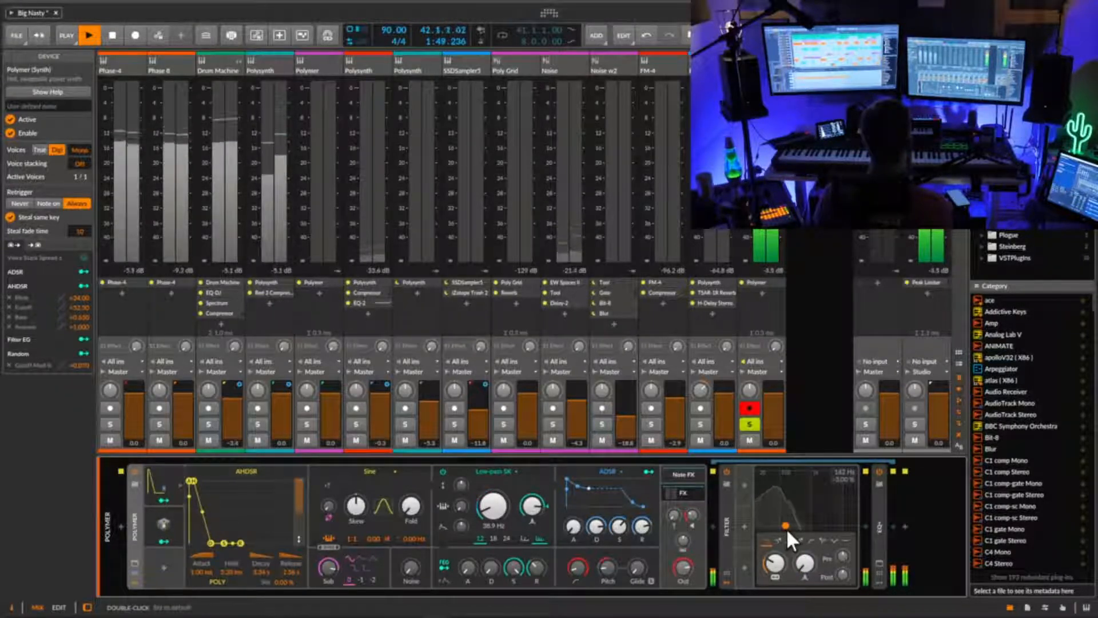
- Examine the Polymer's Random modulator and its filter cutoff mapping during playback, then return to the arrangement
click(167, 522)
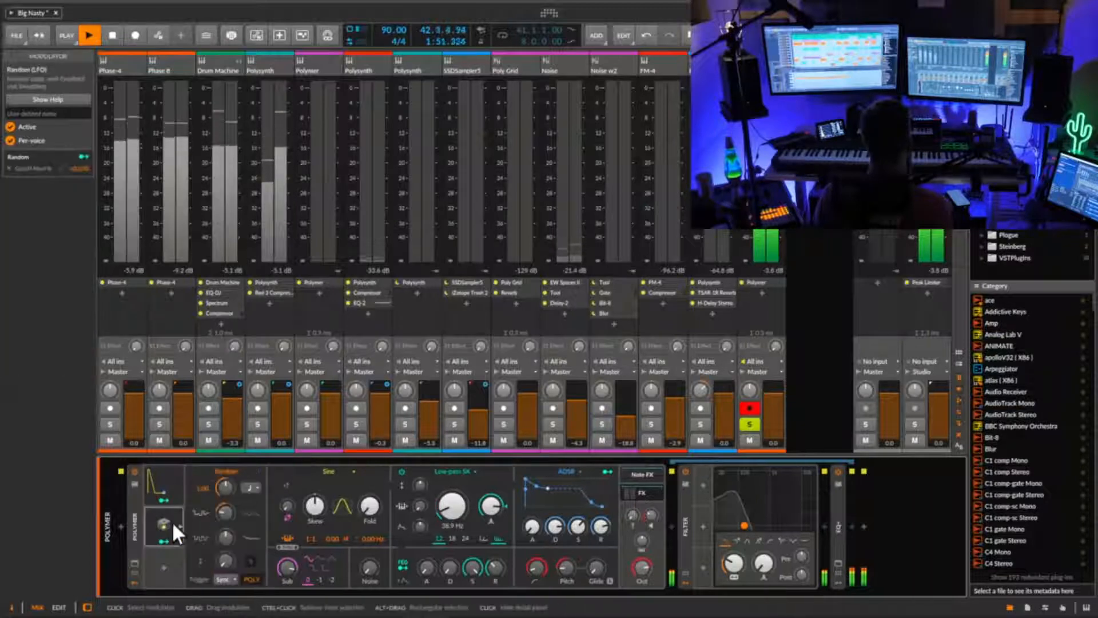
click(168, 540)
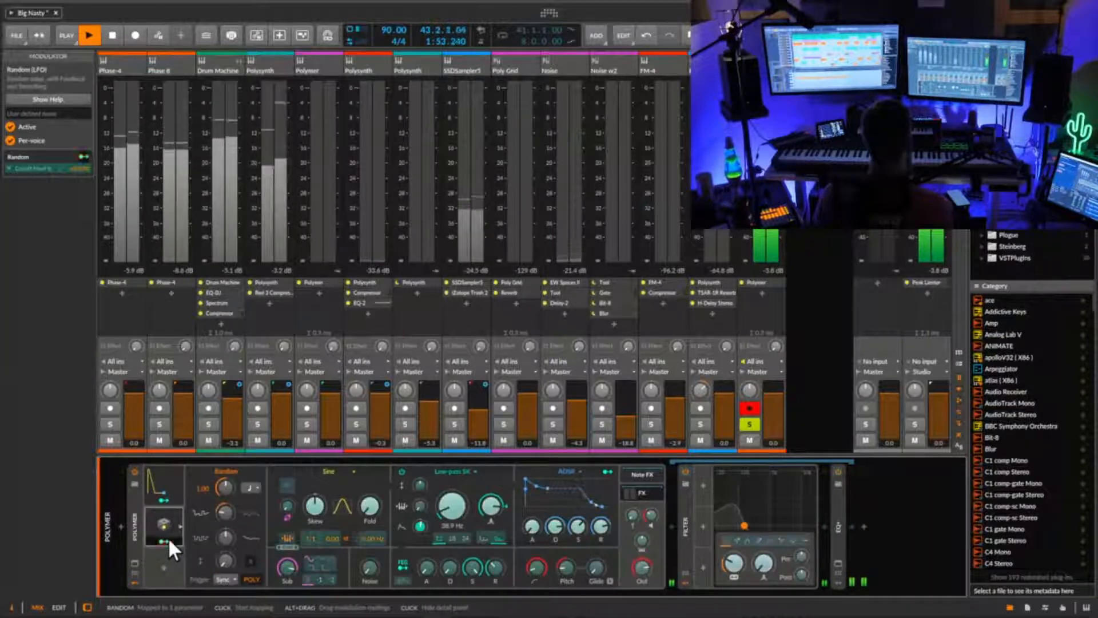
key(space)
key(space)
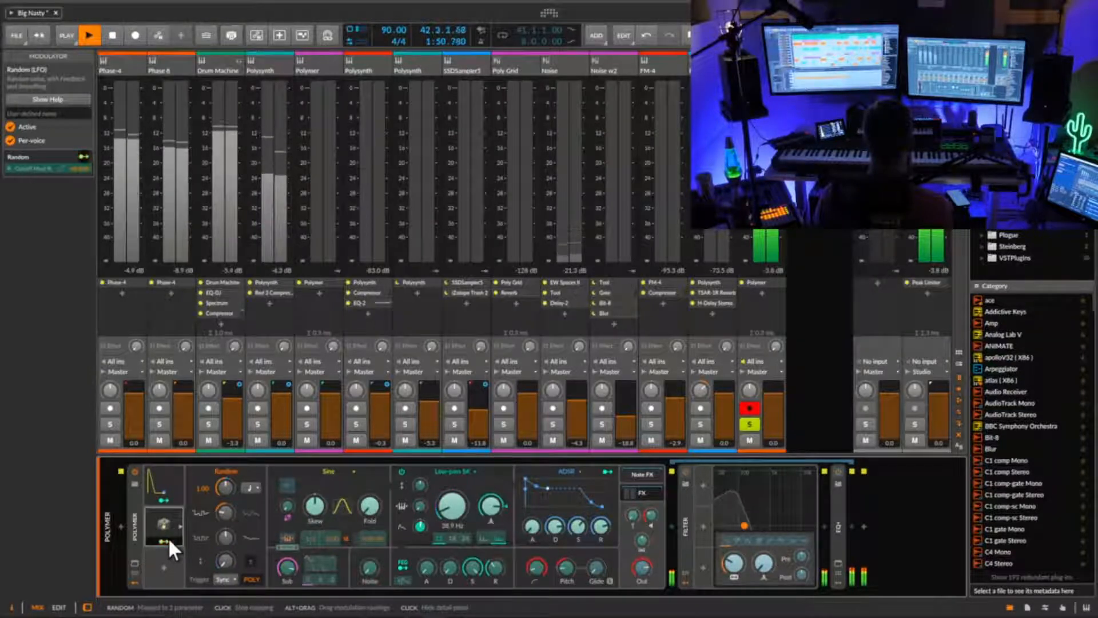
click(167, 537)
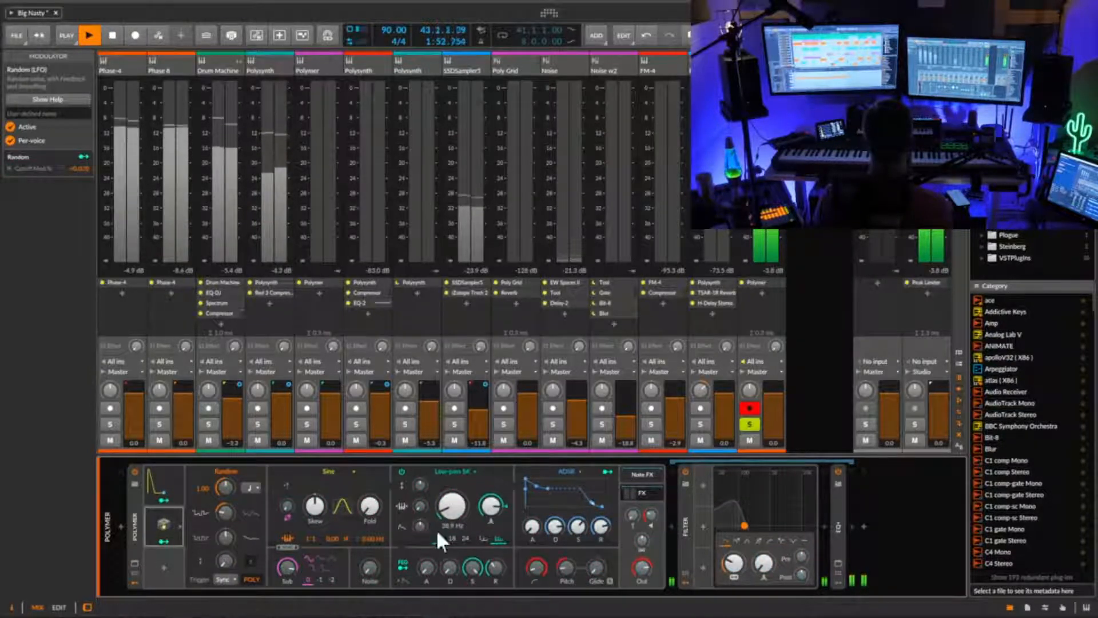
double_click(135, 526)
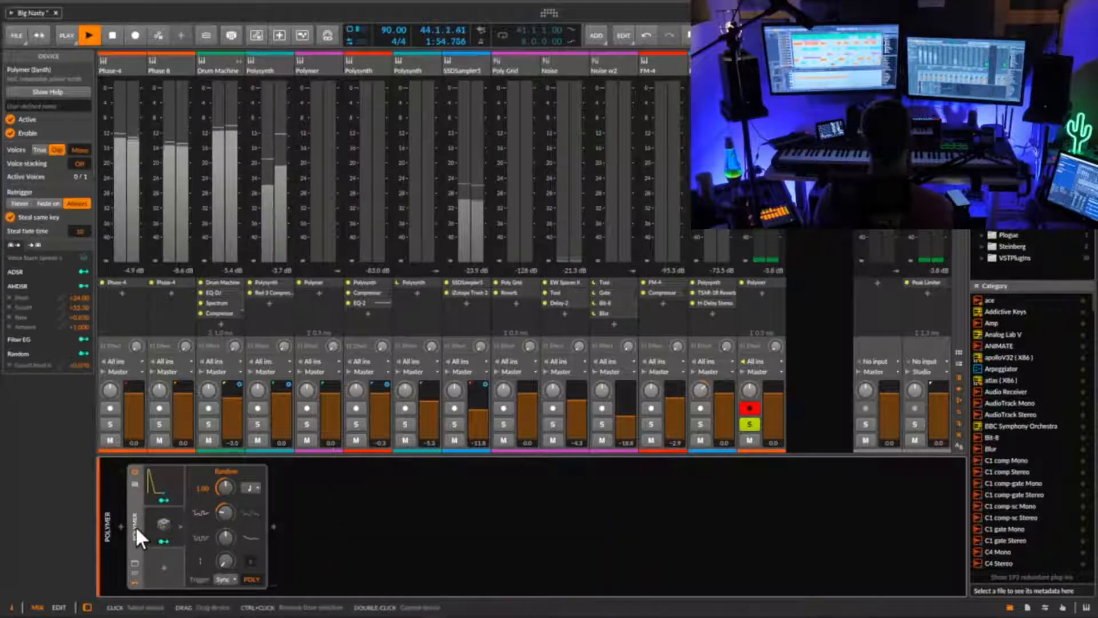
key(alt+1)
key(space)
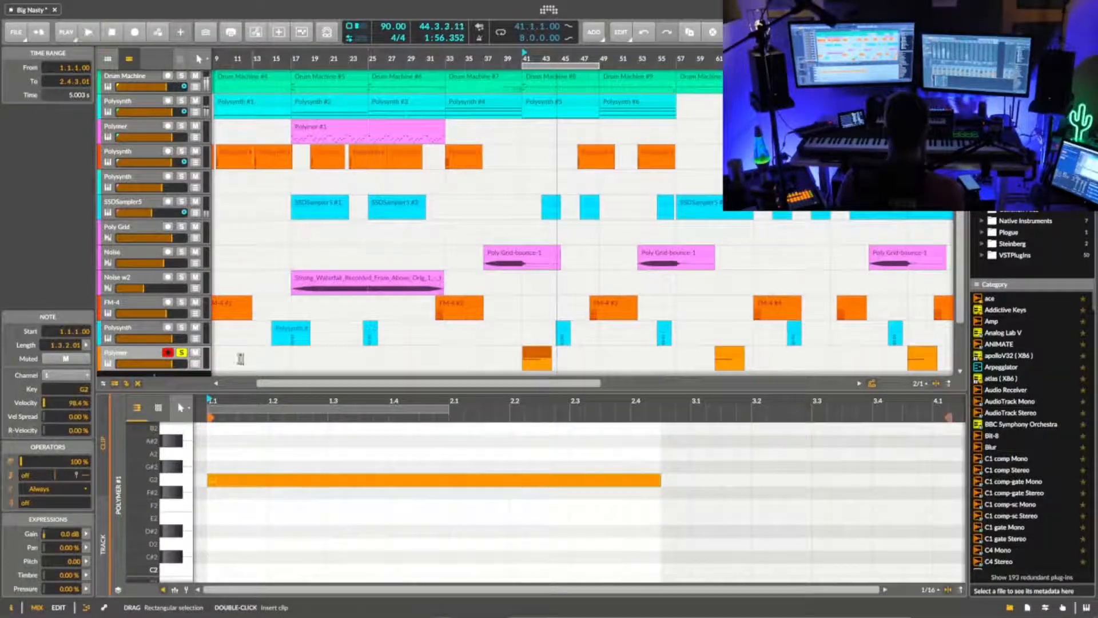
- Unsolo and disarm the Polymer track while the full mix plays from bar 41, and enlarge the arranger area
click(182, 354)
key(space)
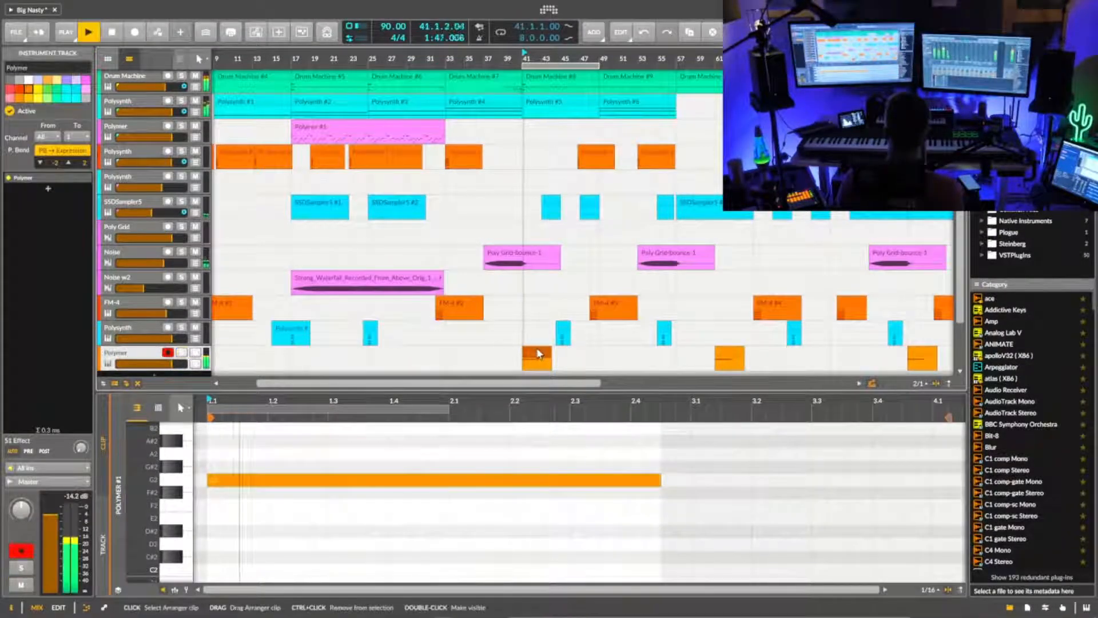
drag(614, 57, 537, 56)
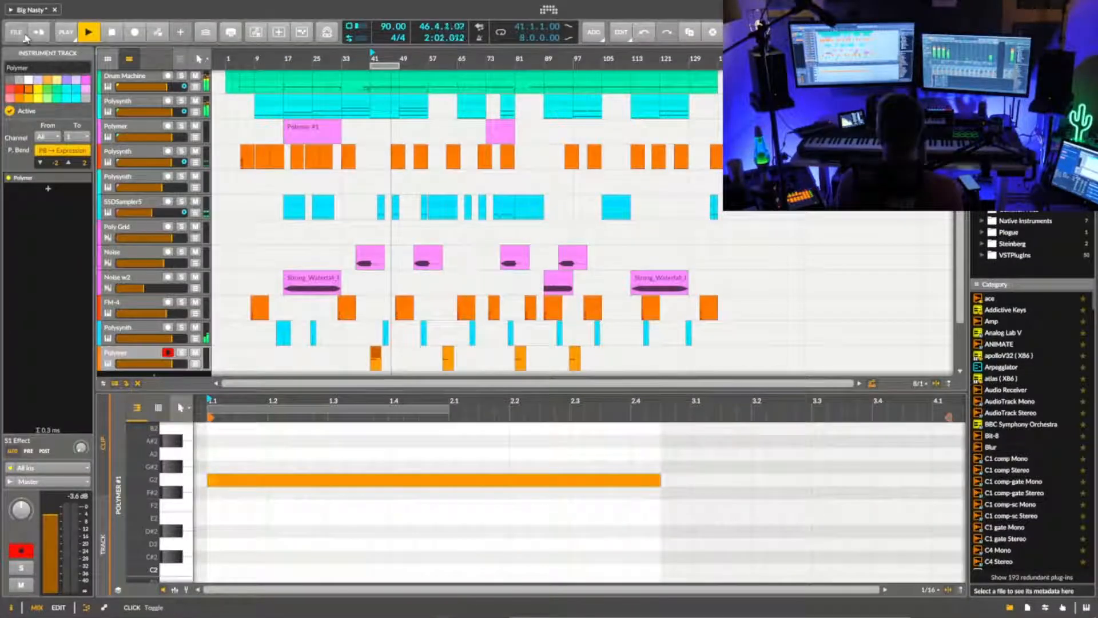
click(16, 33)
click(35, 89)
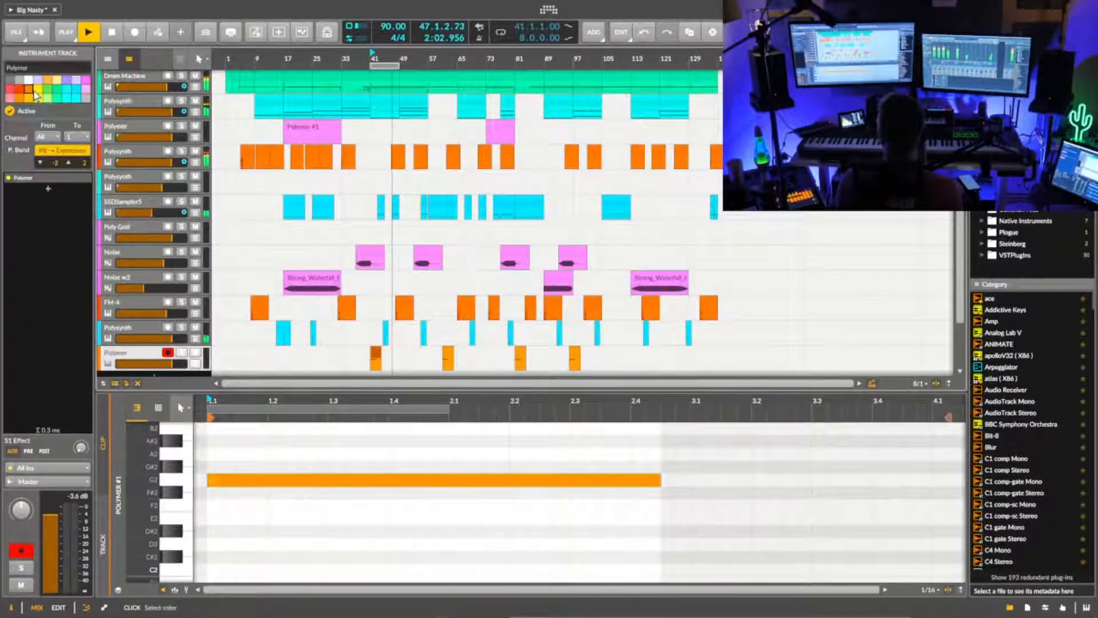
drag(397, 52, 452, 176)
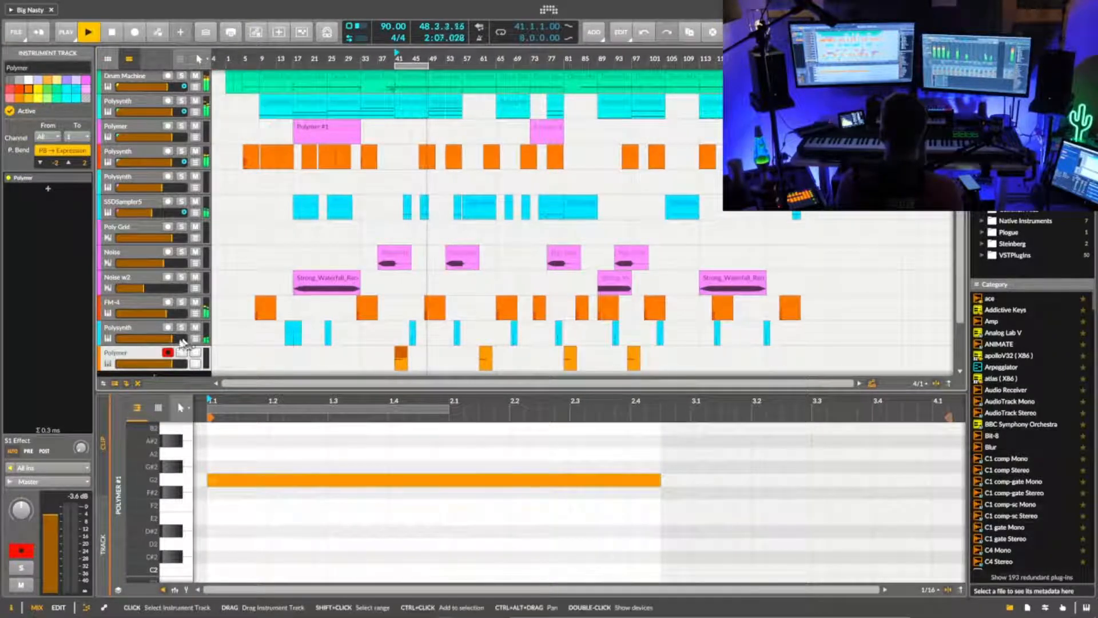
click(167, 353)
drag(322, 389, 320, 492)
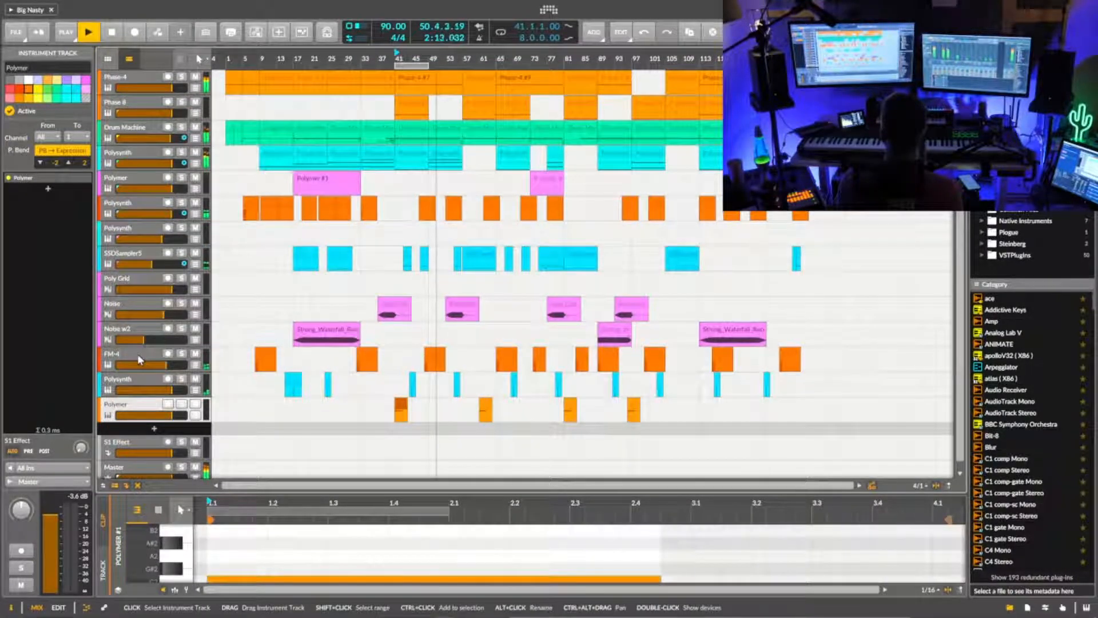
- Select the FM-4 and Phase-4 tracks in turn while auditioning the full mix up to about bar 59
click(138, 353)
click(195, 365)
click(195, 365)
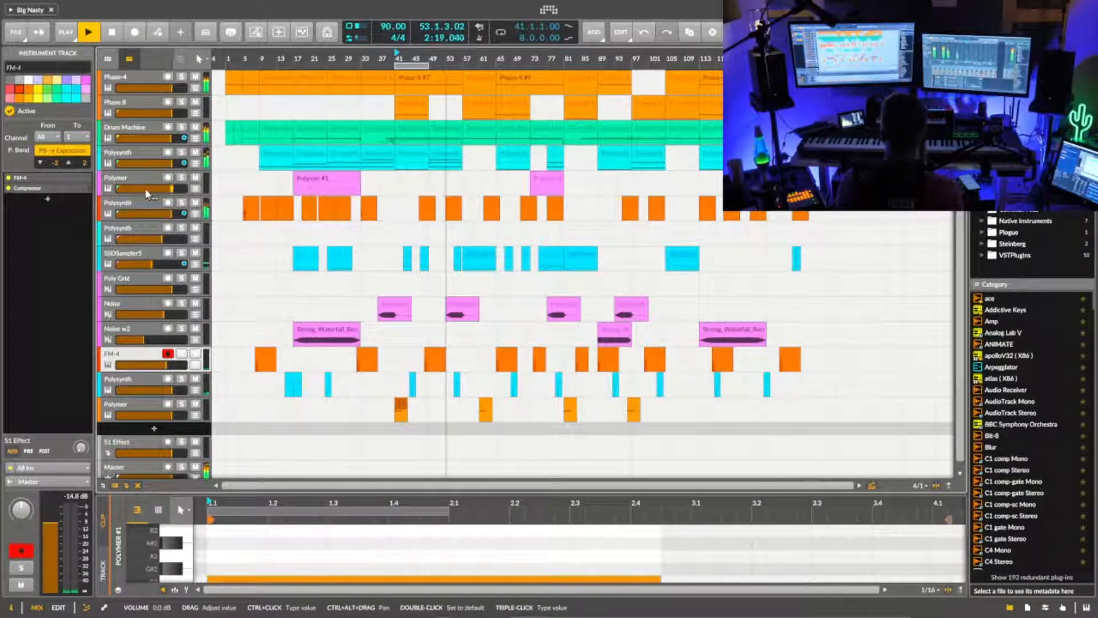
click(140, 78)
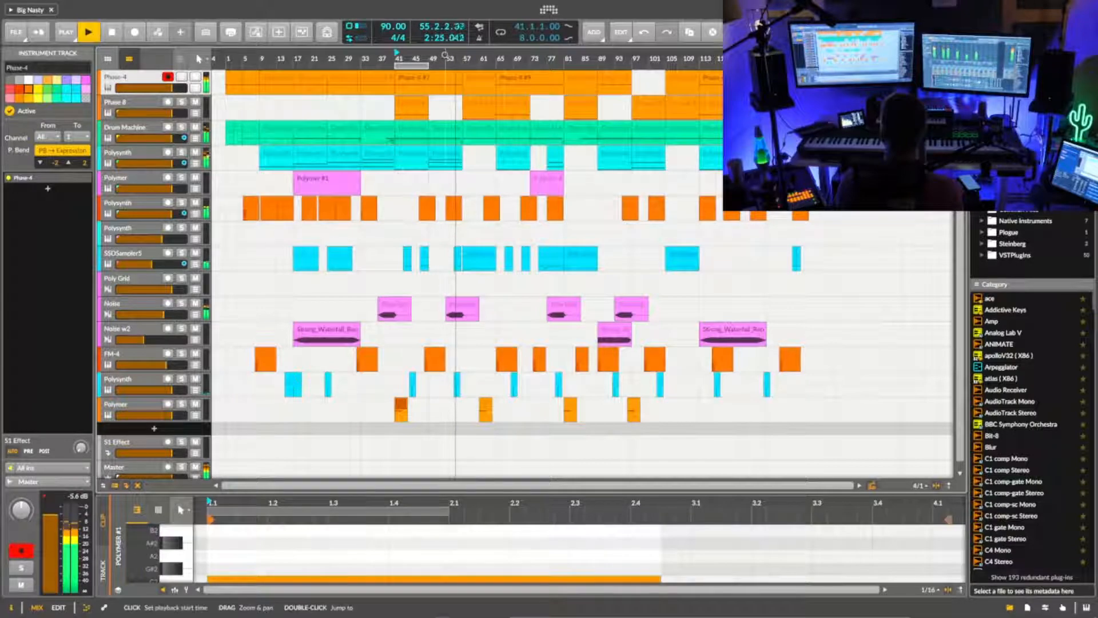
drag(446, 58, 546, 57)
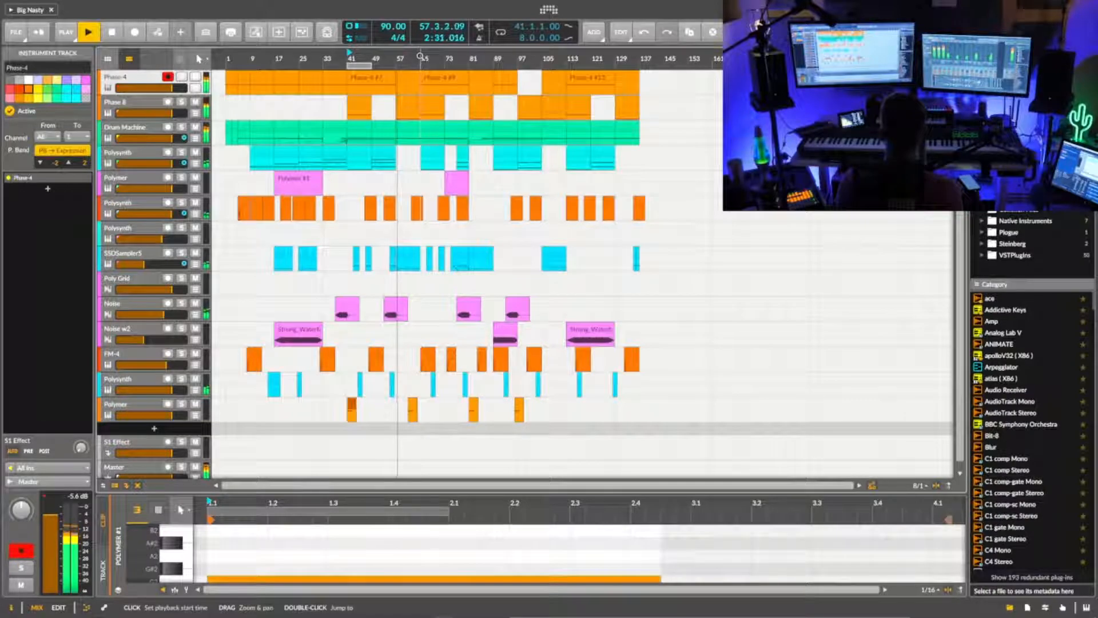
mouse_move(420, 57)
mouse_down()
mouse_move(462, 87)
mouse_move(473, 80)
mouse_move(422, 58)
mouse_up()
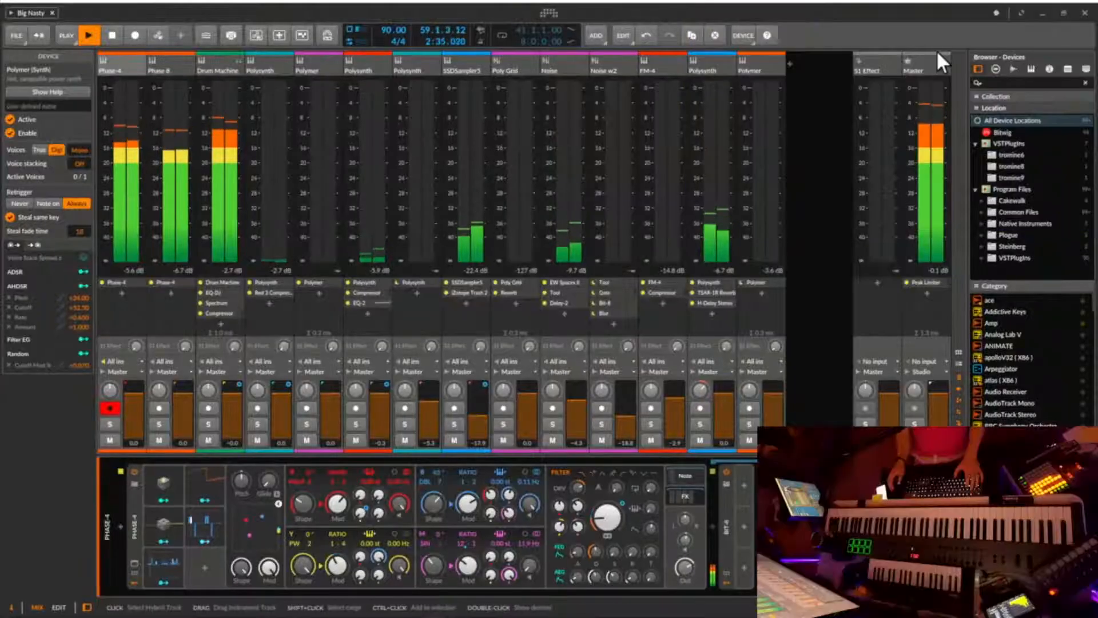
- Delete the Peak Limiter from the Master track's device chain
click(936, 54)
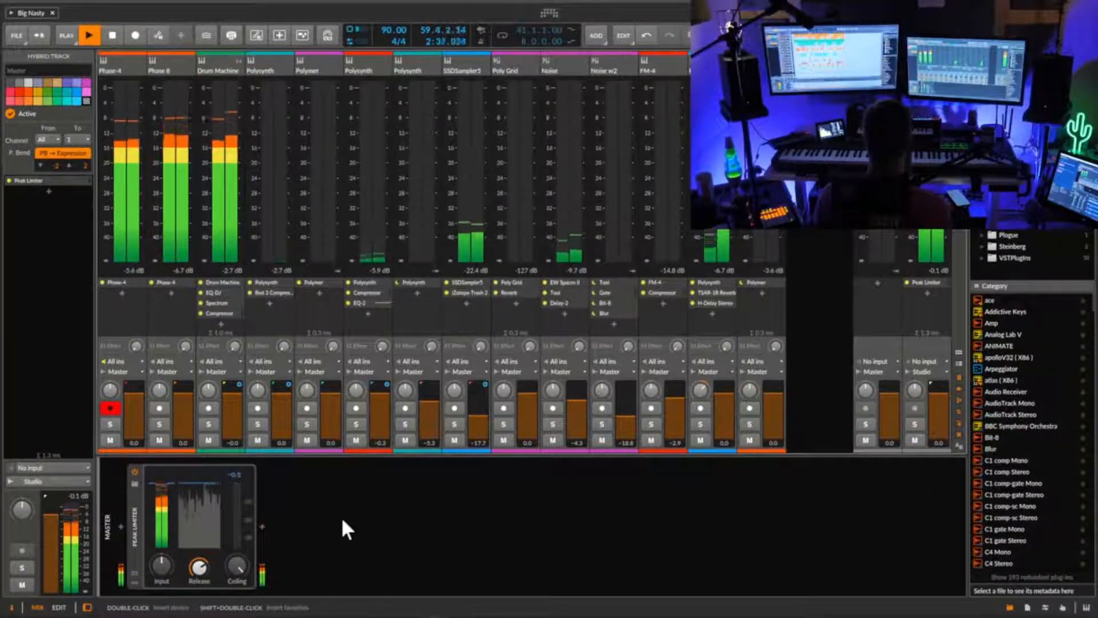
click(121, 522)
click(596, 445)
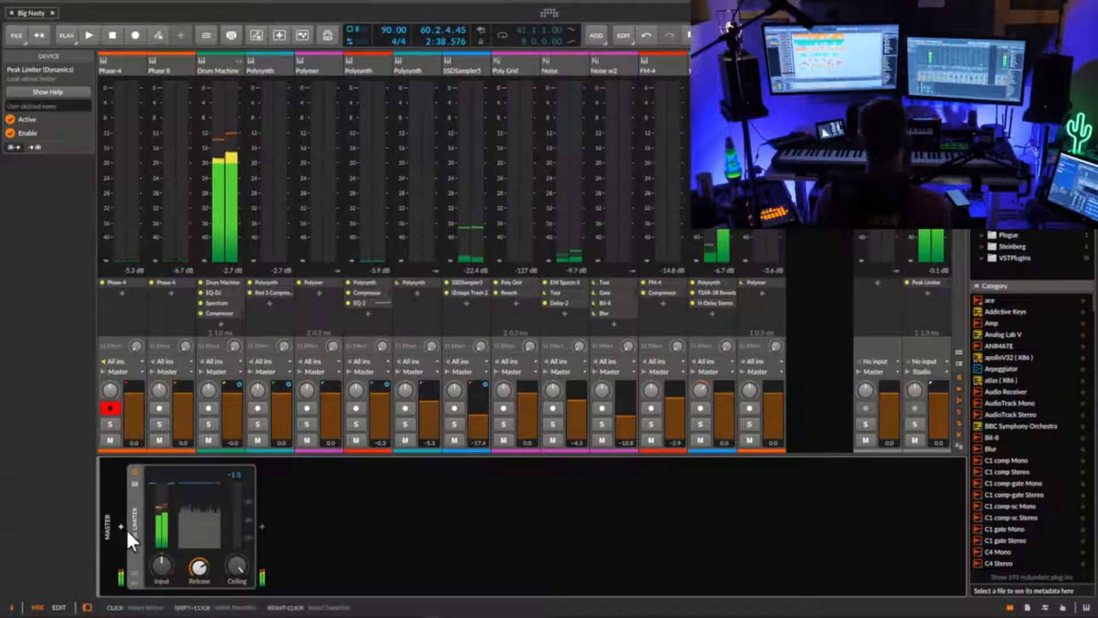
key(Delete)
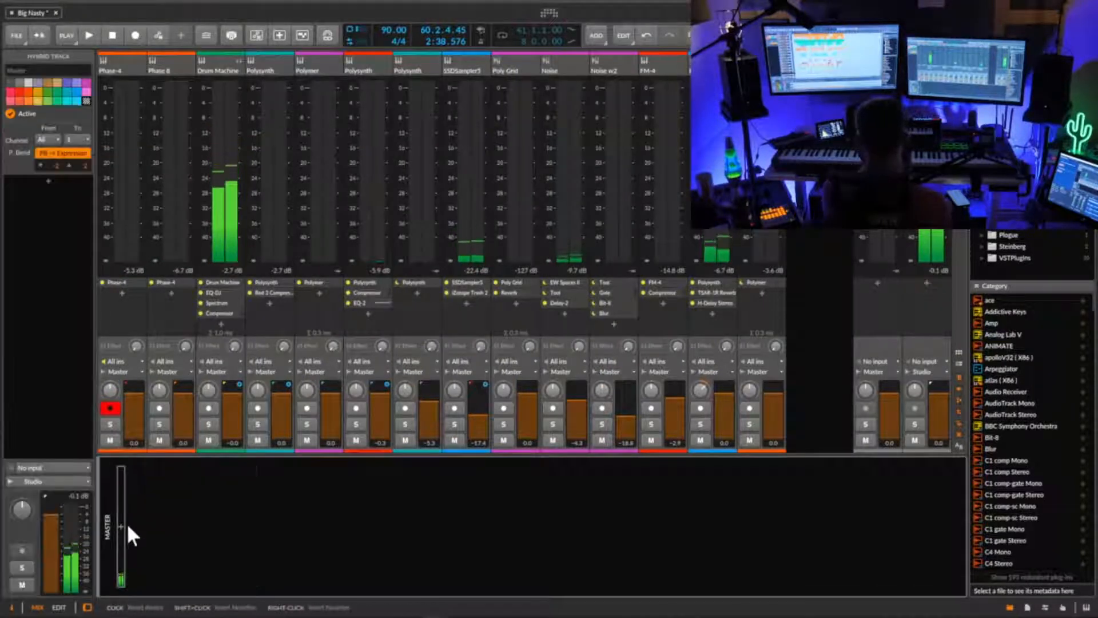
- Insert the S1 Imager Stereo plug-in on the Master track and play the mix from bar 41
click(119, 523)
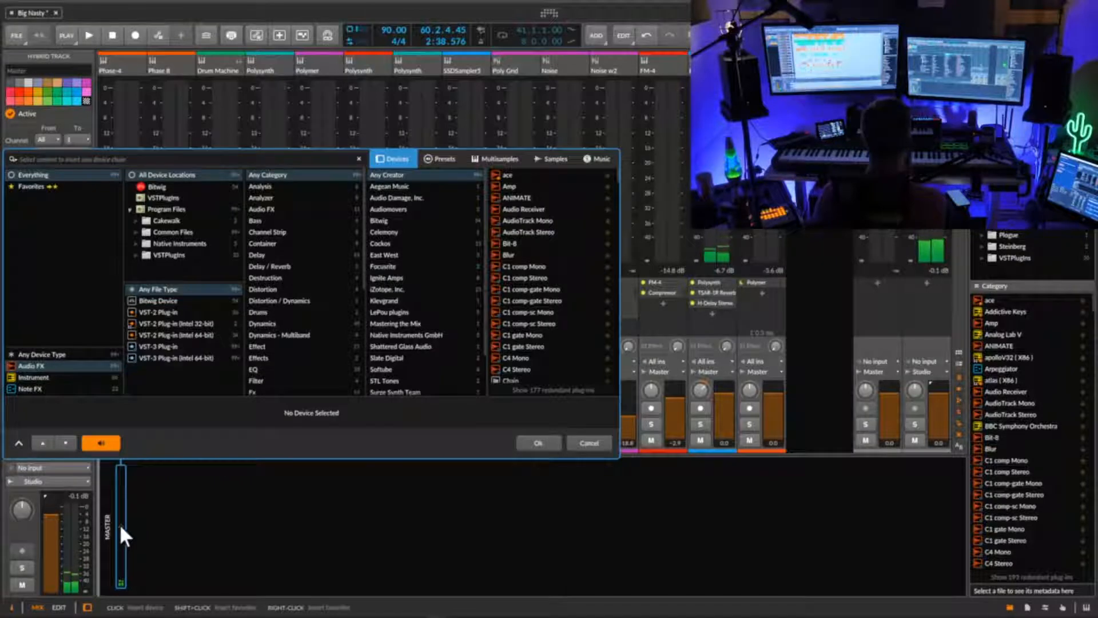
text(imag)
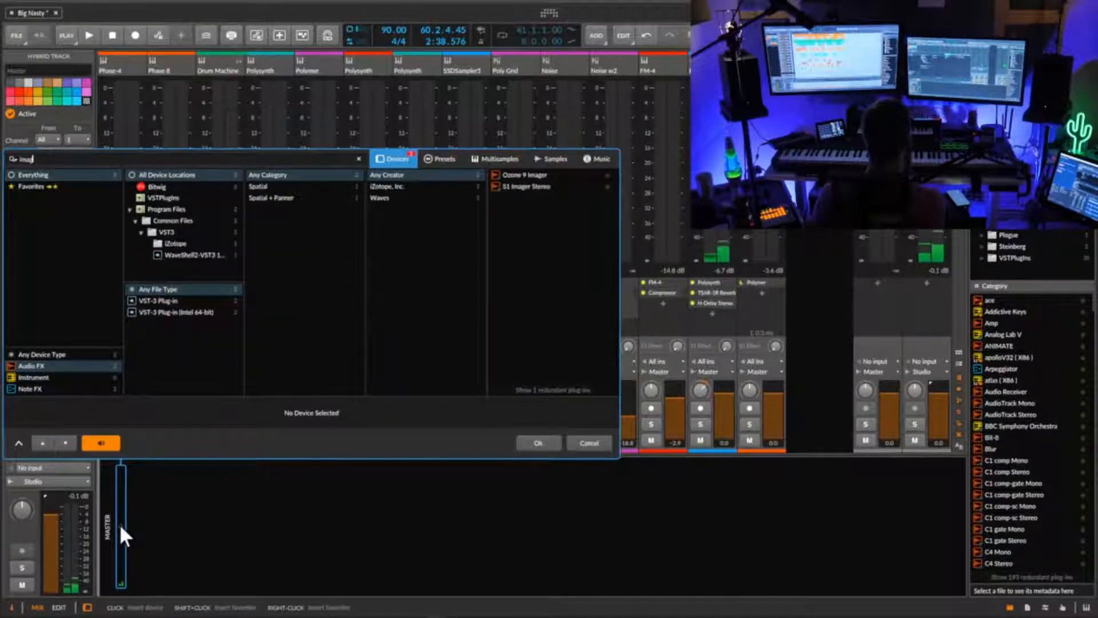
double_click(537, 186)
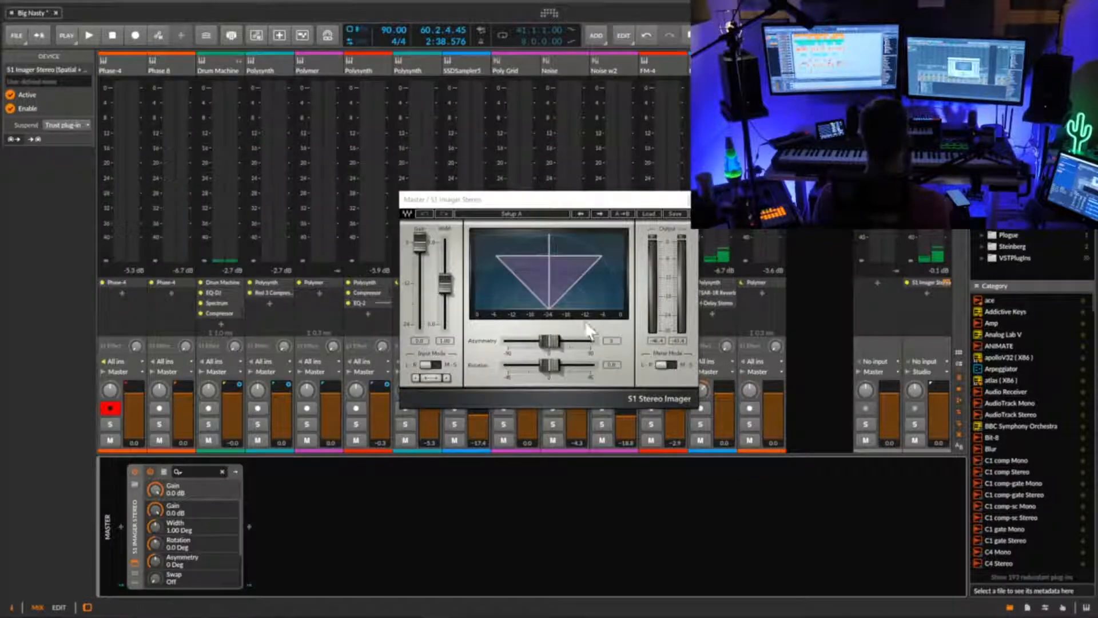
key(space)
click(123, 526)
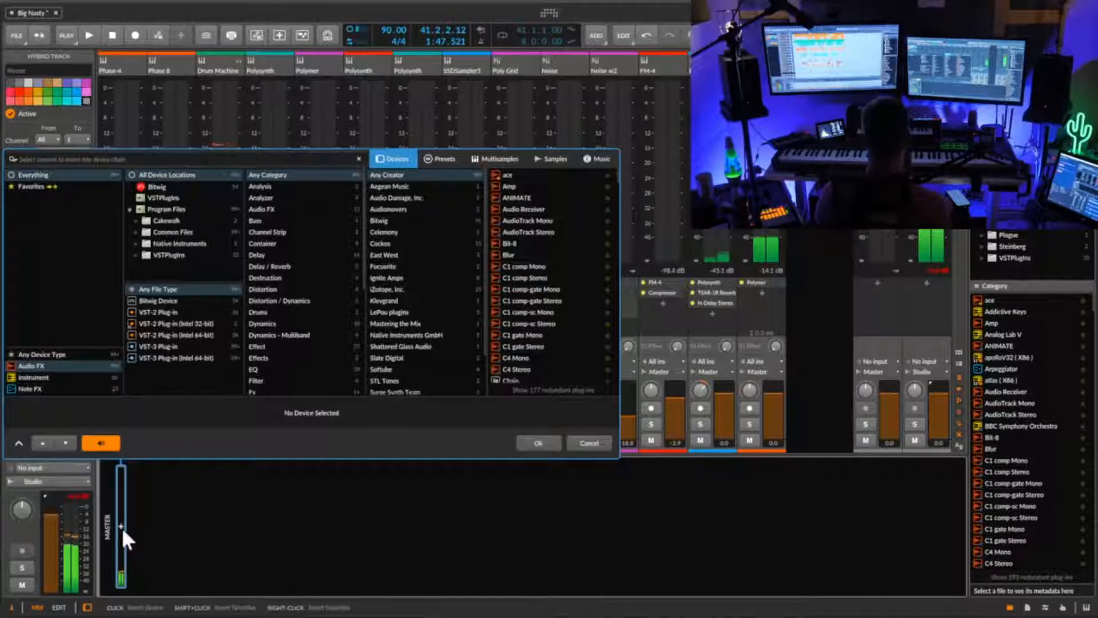
scroll(554, 346, down, 10)
scroll(553, 342, up, 10)
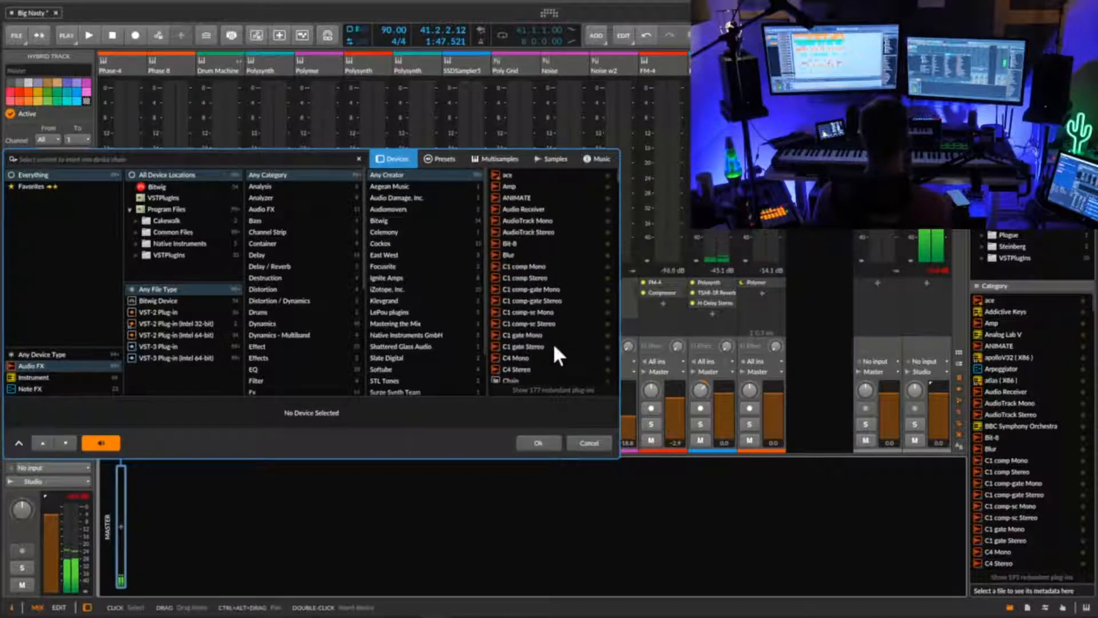
click(589, 445)
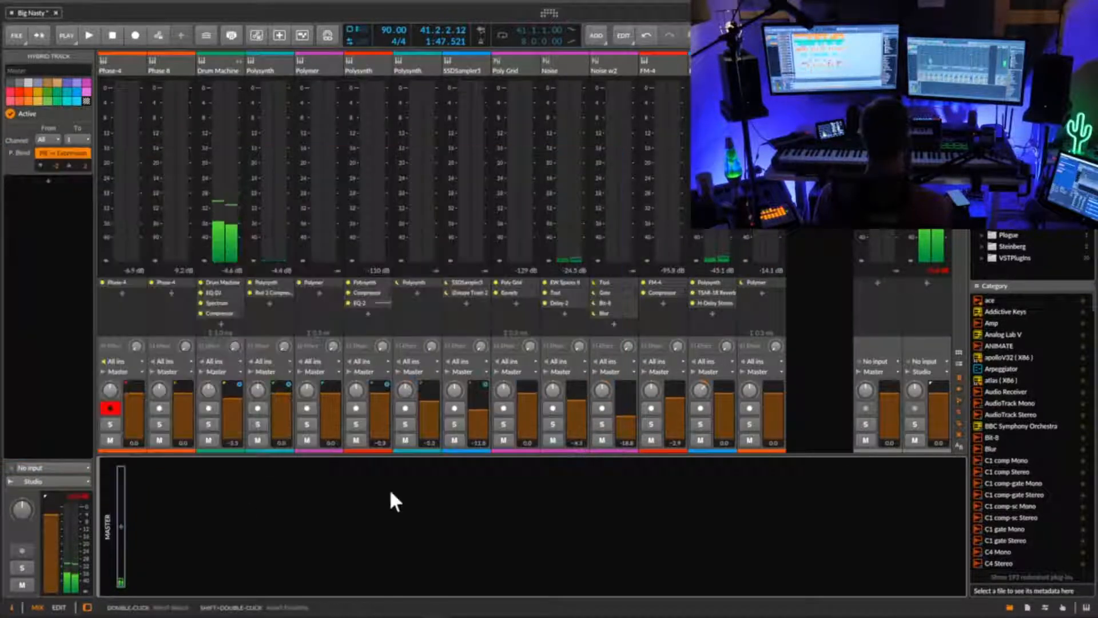
- Insert the Vitamin Stereo plug-in on the Master track and start playing the mix
click(121, 526)
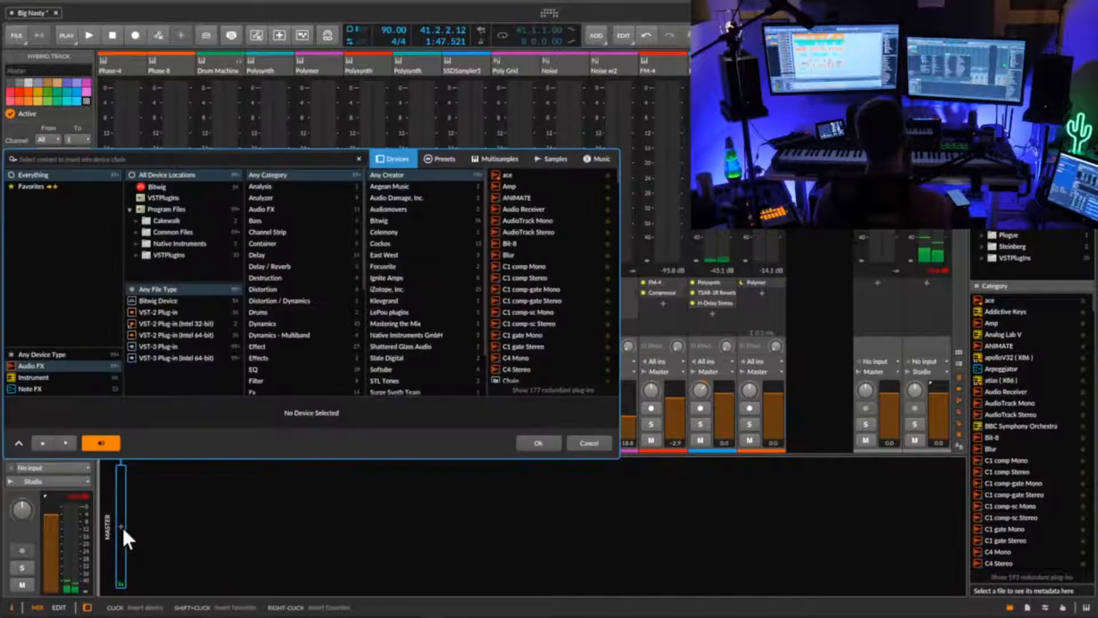
text(vit)
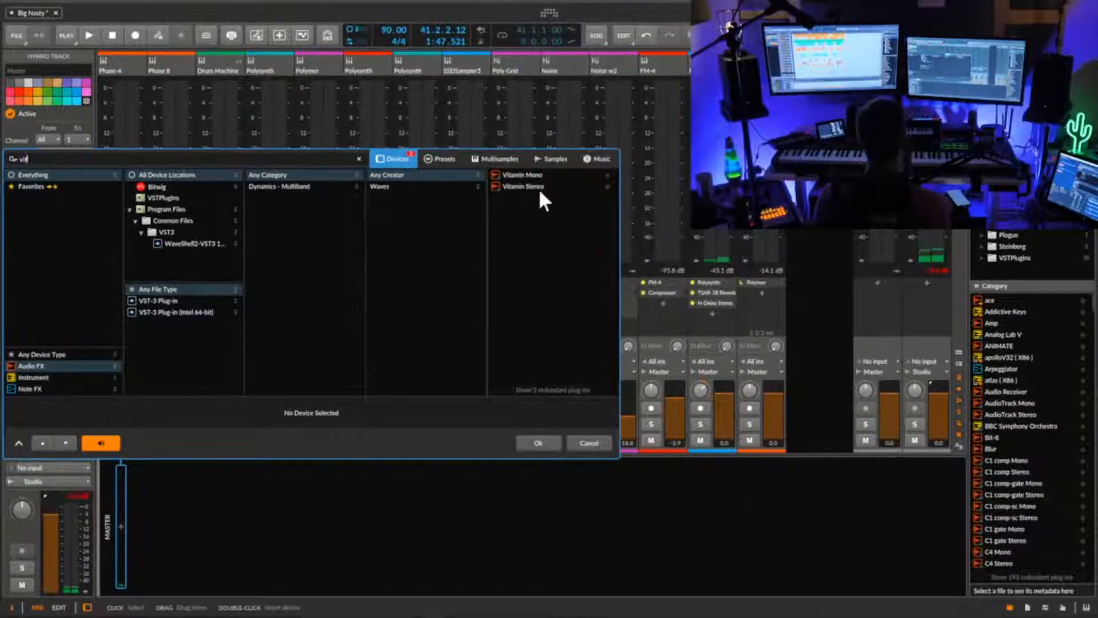
double_click(538, 186)
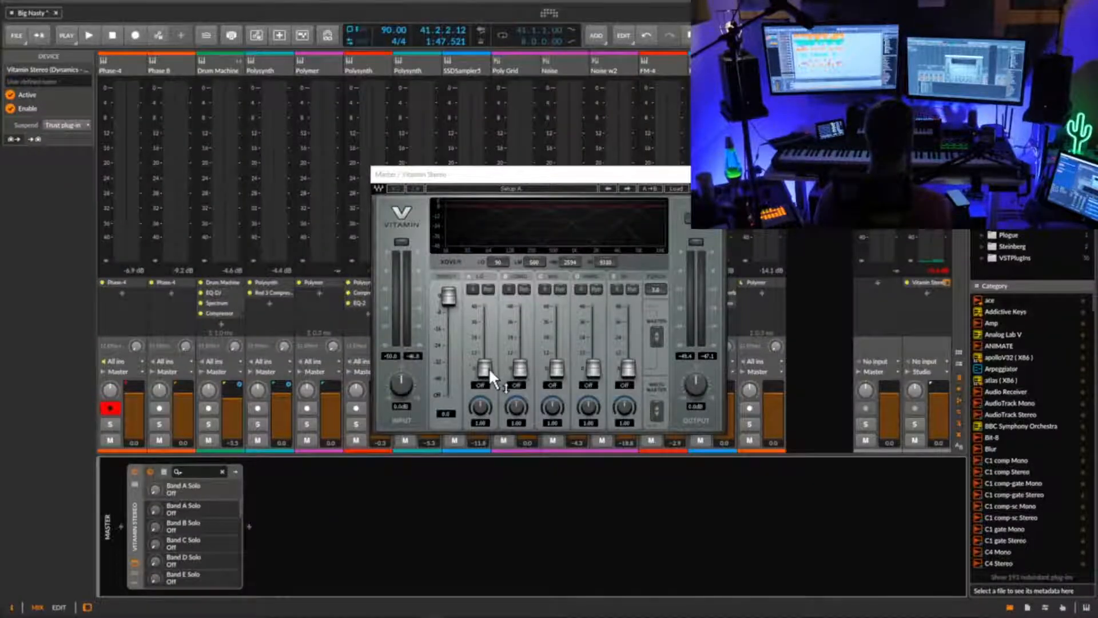
click(485, 368)
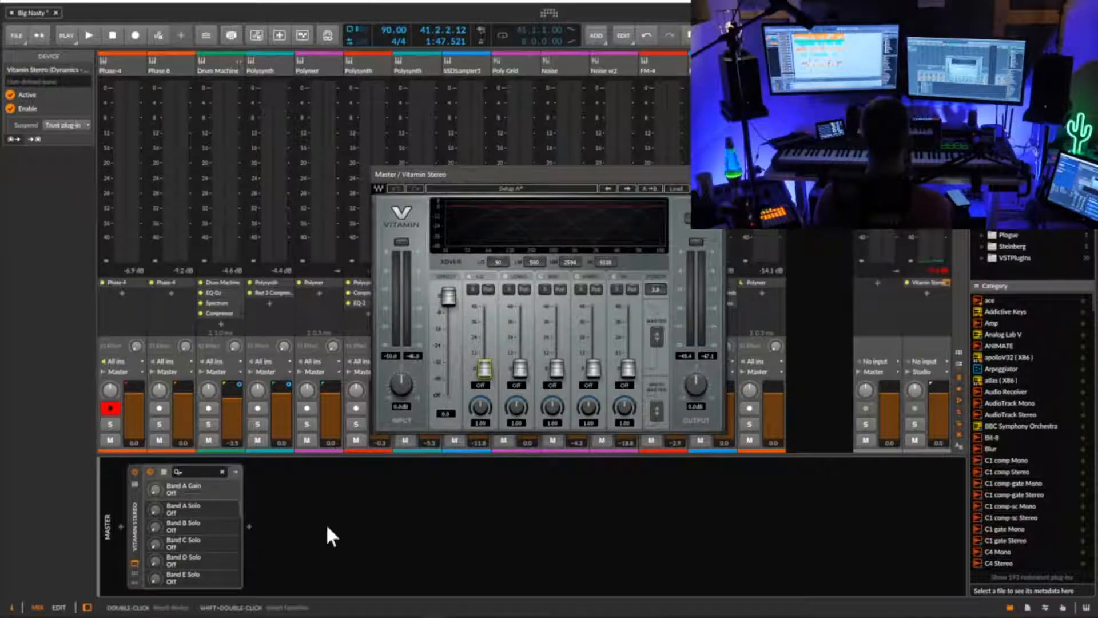
key(space)
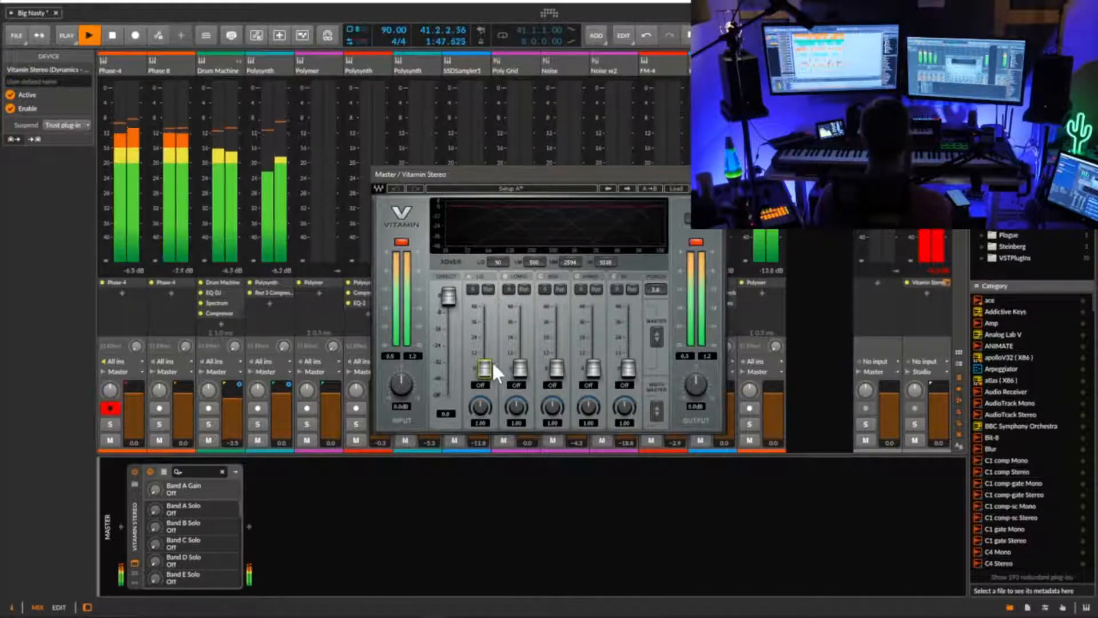
- Set Vitamin's input level to -4.0 dB, clear its input clip indicator, and replay the mix from bar 41
mouse_move(400, 383)
mouse_down()
mouse_move(399, 398)
mouse_move(404, 378)
mouse_up()
click(402, 240)
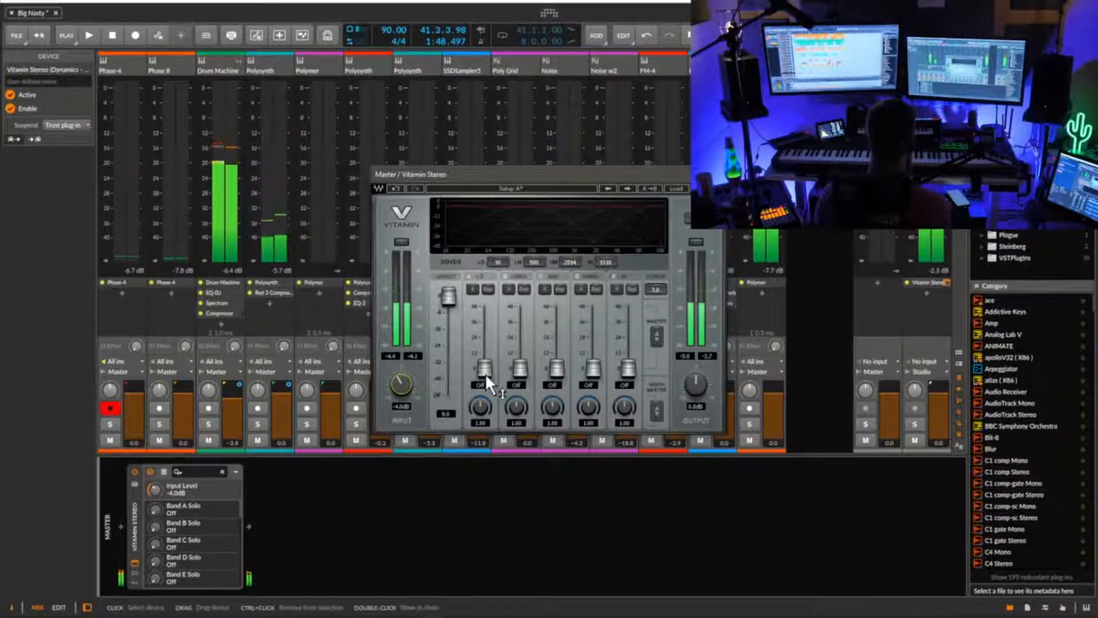
key(space)
key(space)
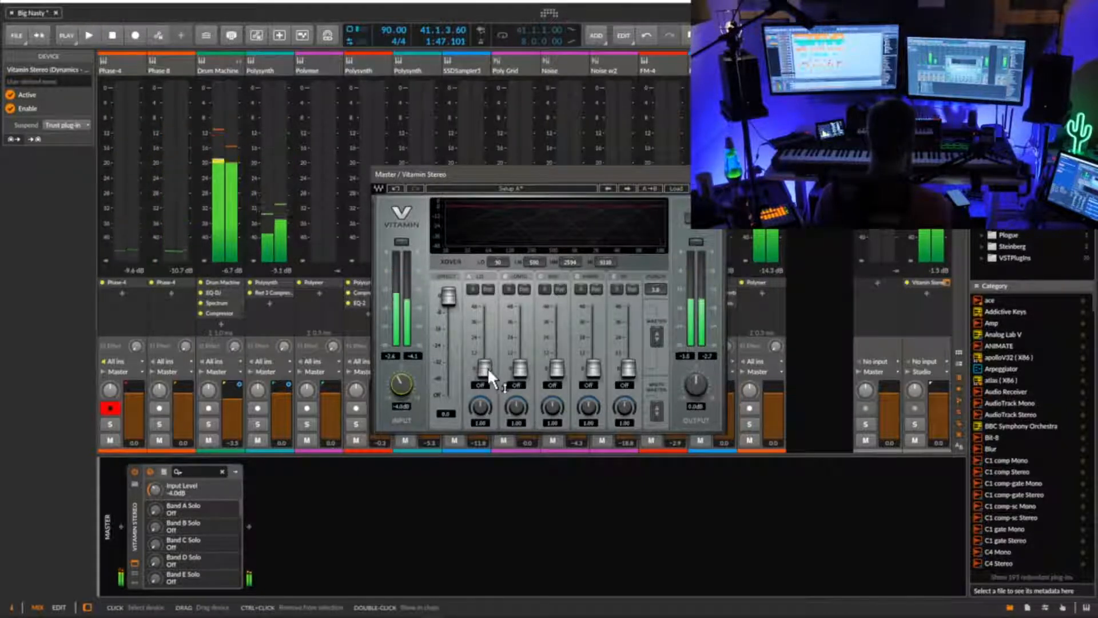
click(485, 368)
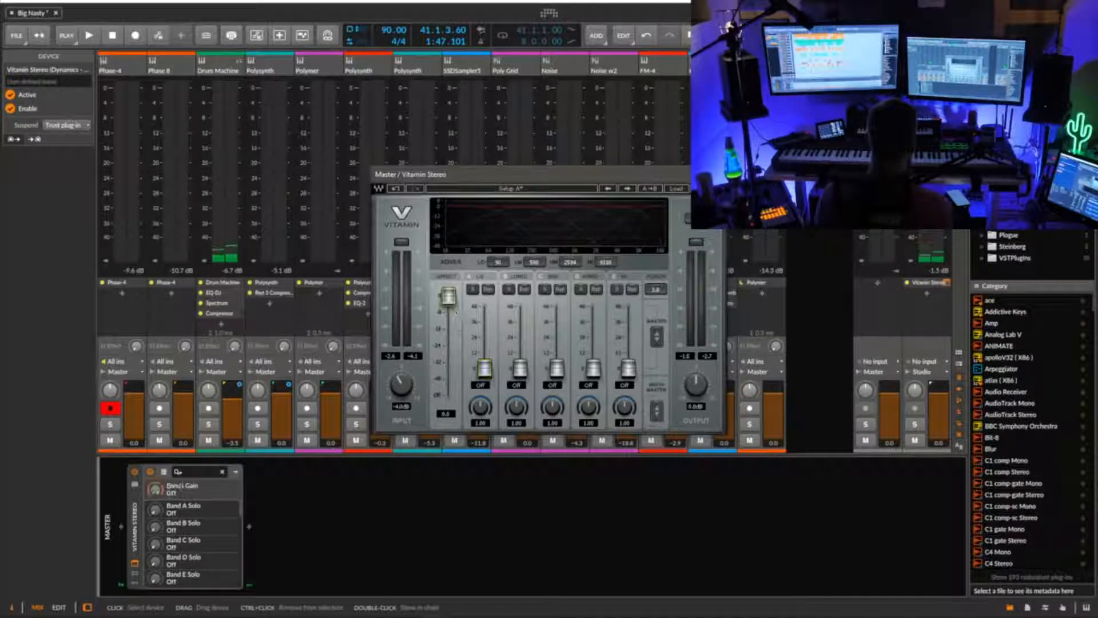
- Turn Vitamin's direct signal off and raise the low band to about 32 while the mix plays
drag(449, 296, 448, 394)
key(space)
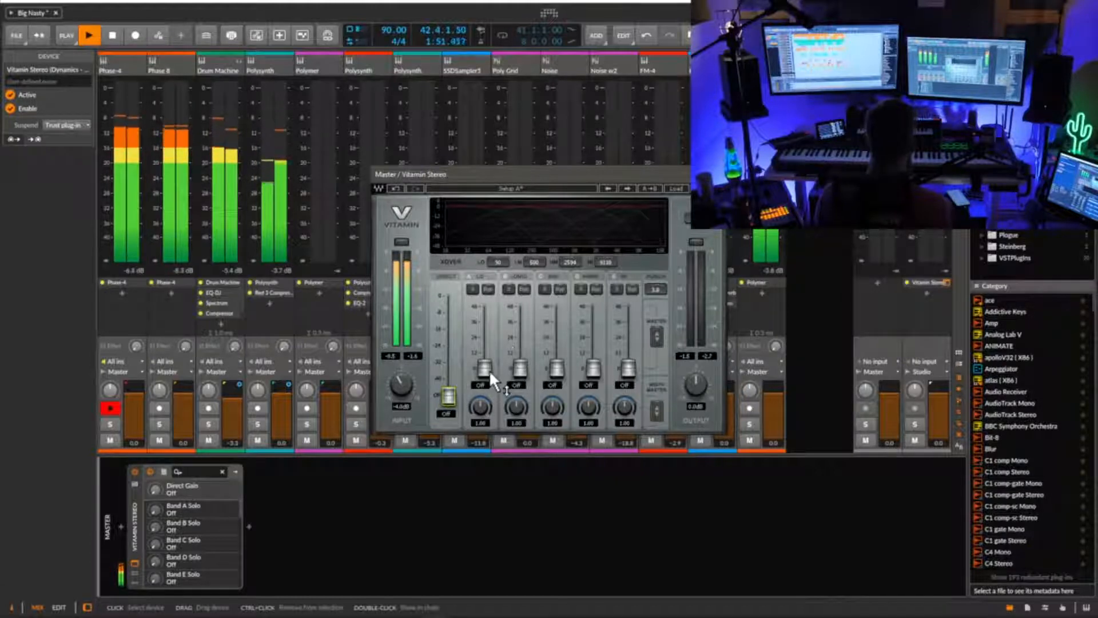
drag(489, 370, 485, 328)
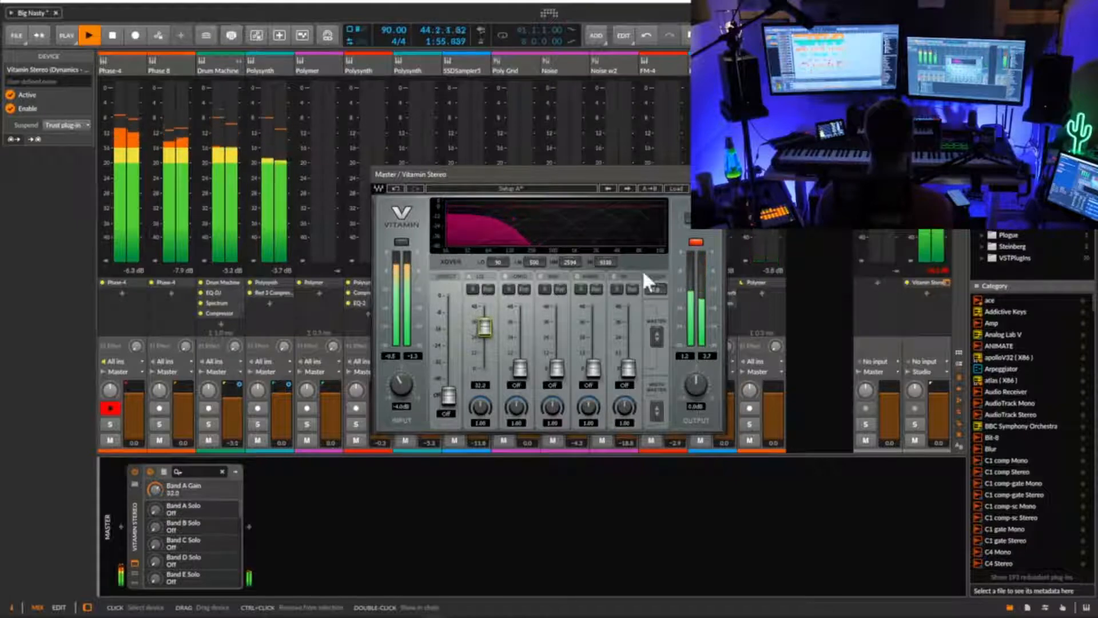
click(910, 273)
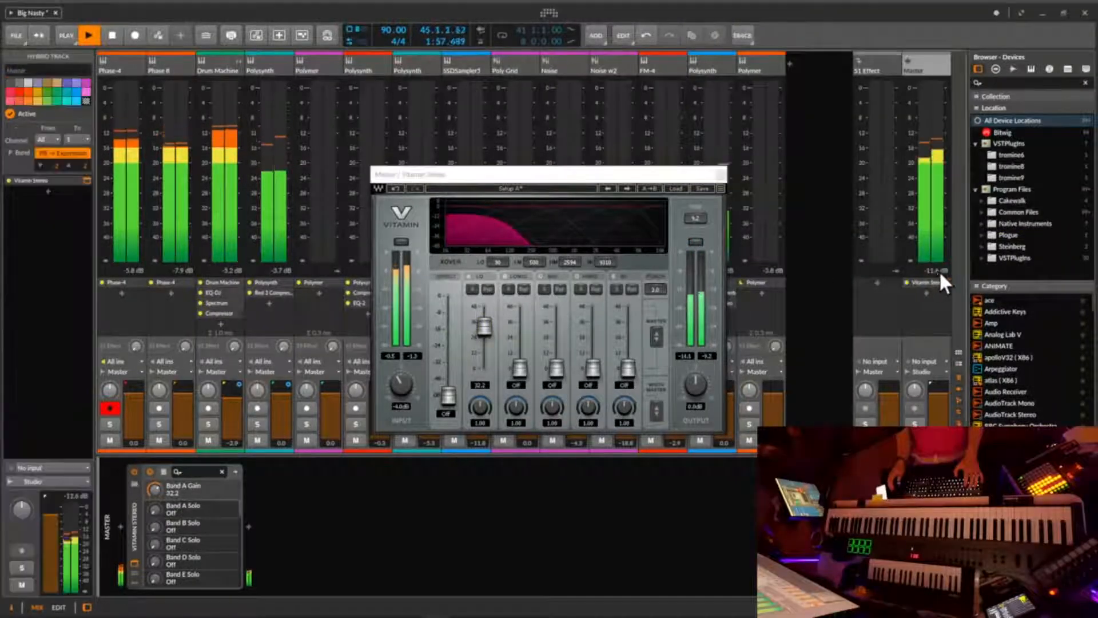
- Balance Vitamin's low band at 26.6 against the direct signal at -15.9 during playback, then stop
drag(485, 324, 451, 294)
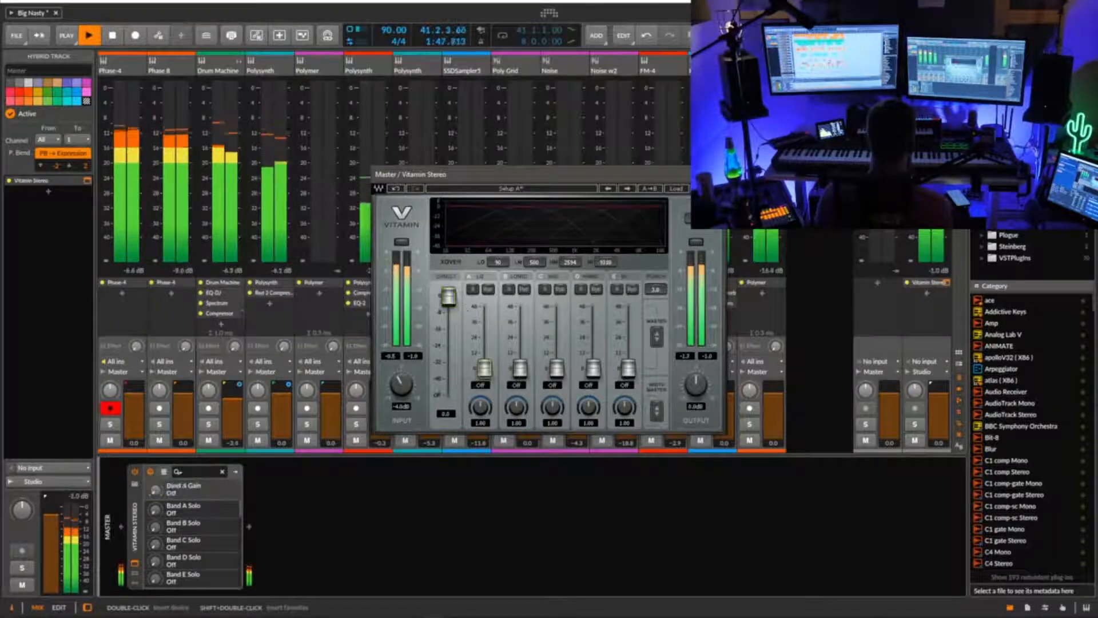
drag(485, 370, 485, 329)
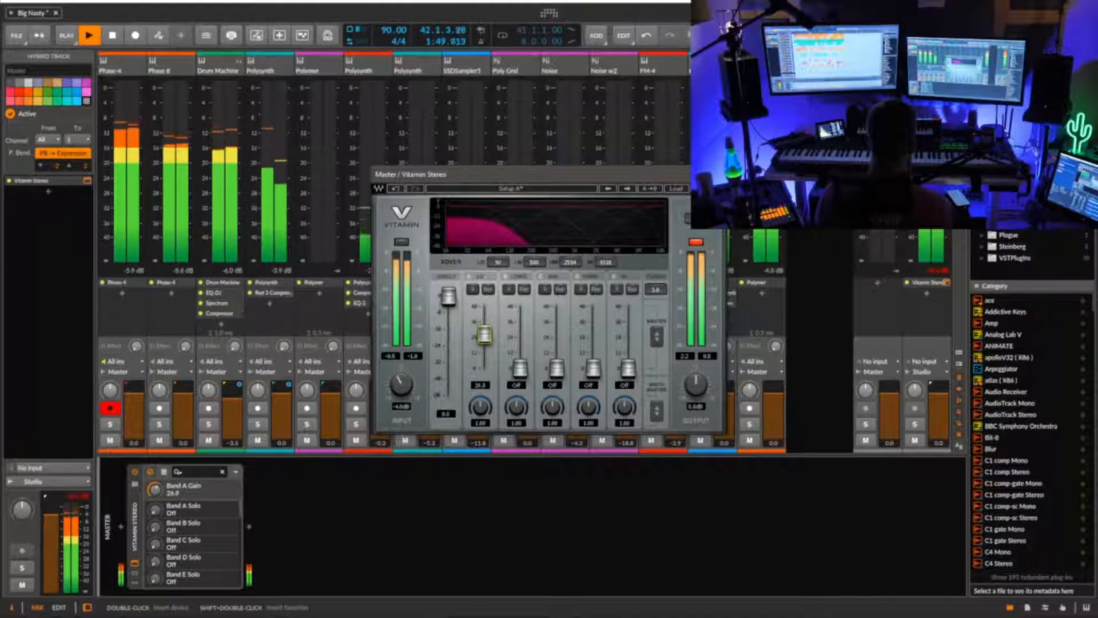
drag(451, 296, 449, 329)
key(space)
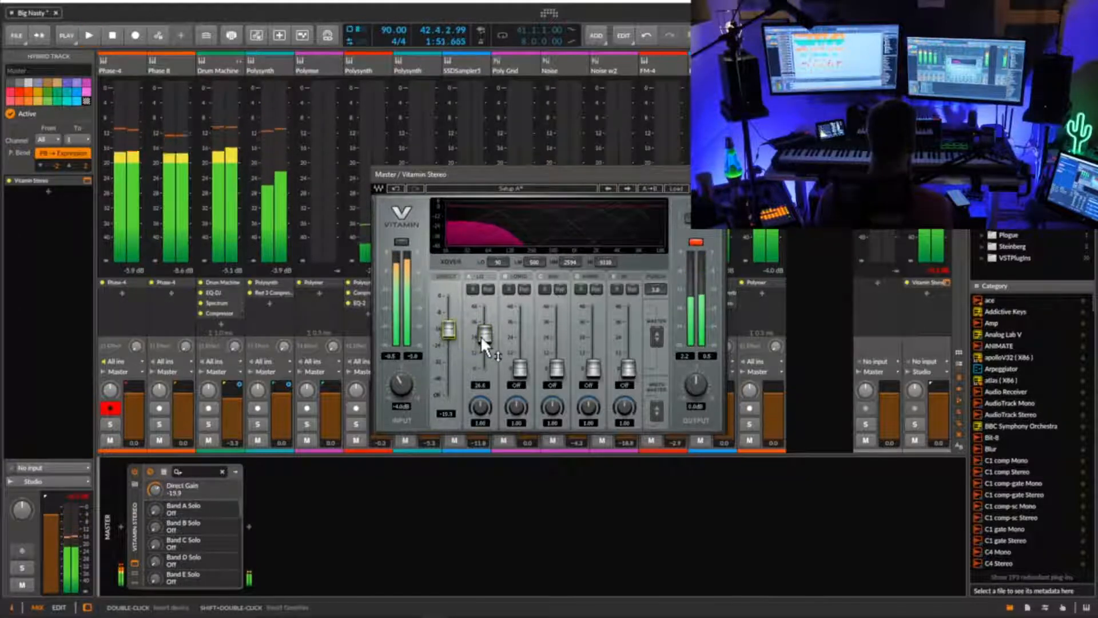
click(483, 333)
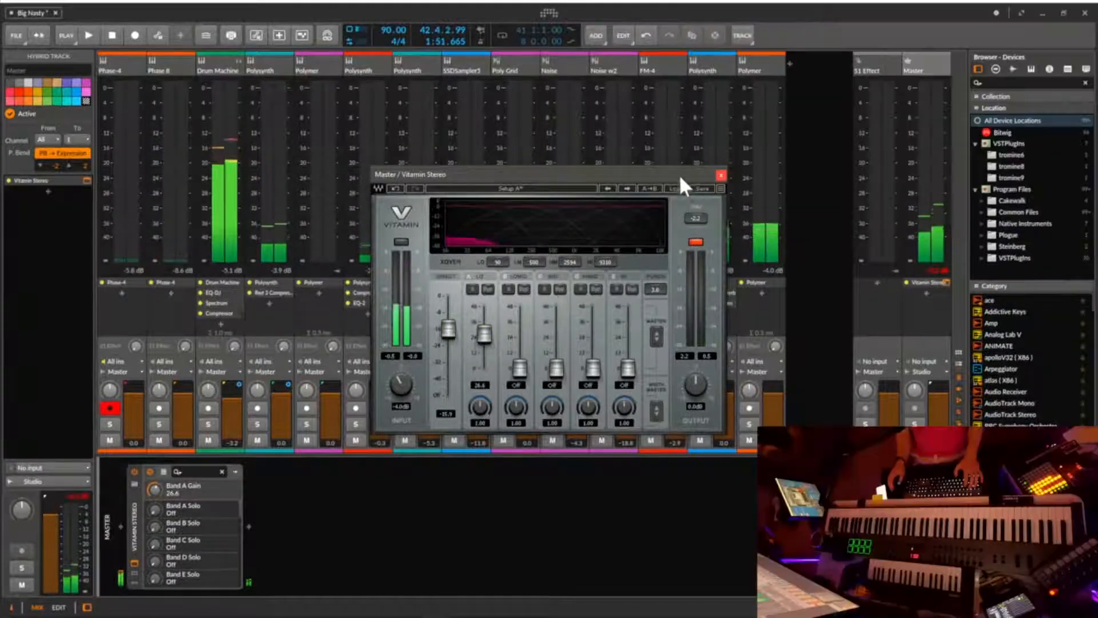
- Load Vitamin's Mastering 1 preset, set the highest band's width to 1.67, and play the mix
click(676, 188)
mouse_move(711, 329)
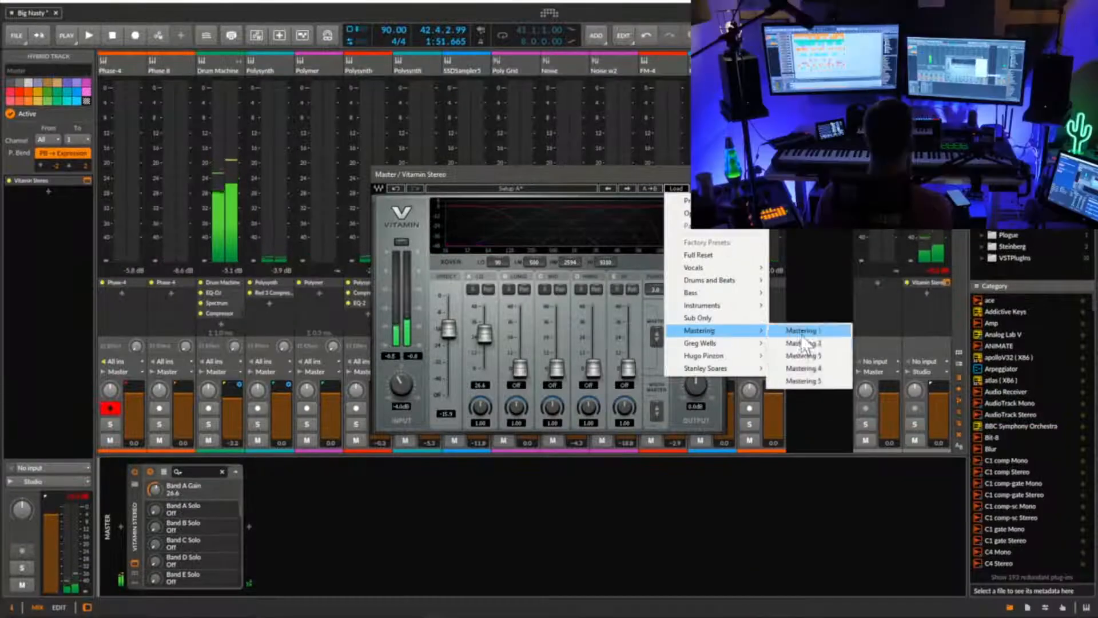
click(815, 330)
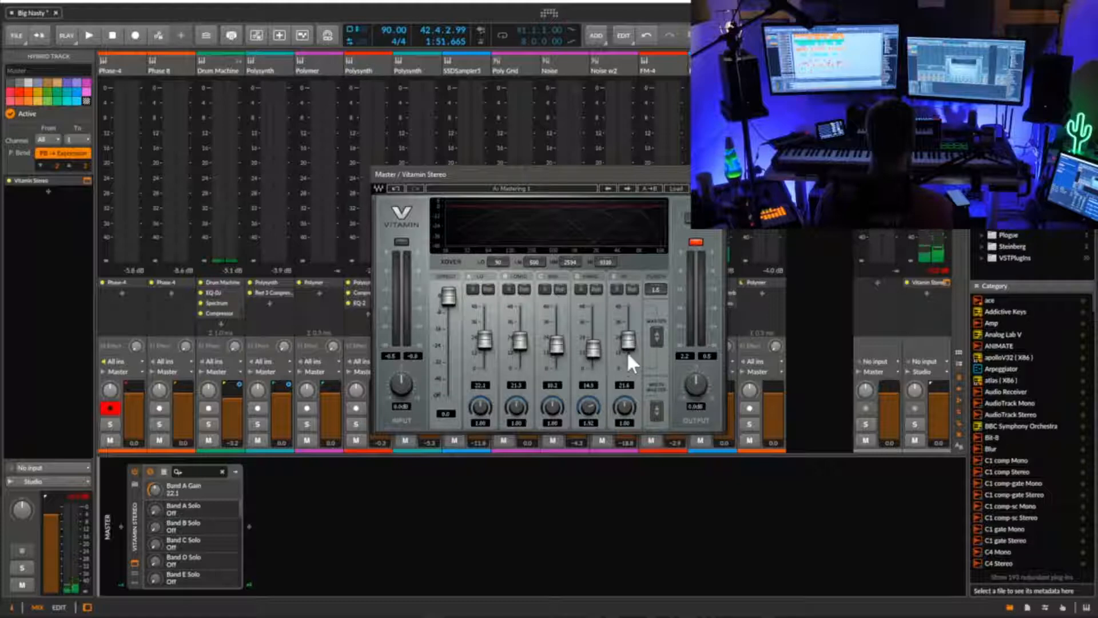
drag(624, 417, 594, 389)
key(space)
- Lower Vitamin's input level to -5.4 dB and clear its input clip indicator during playback
mouse_move(392, 386)
mouse_down()
mouse_move(391, 407)
mouse_move(403, 379)
mouse_up()
click(401, 241)
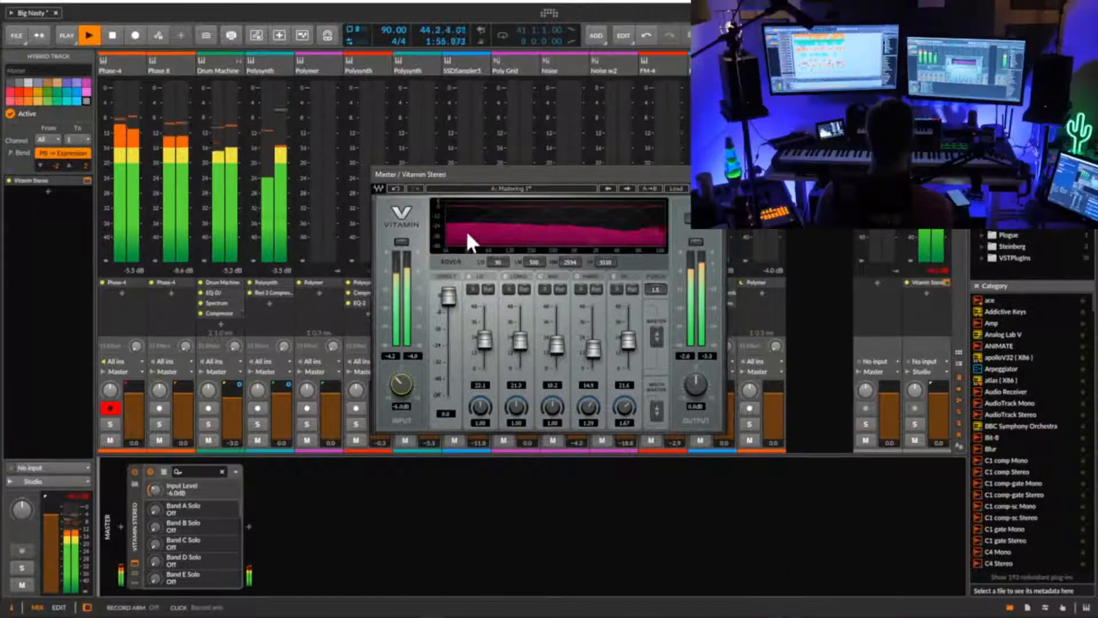
drag(400, 393, 400, 384)
click(402, 402)
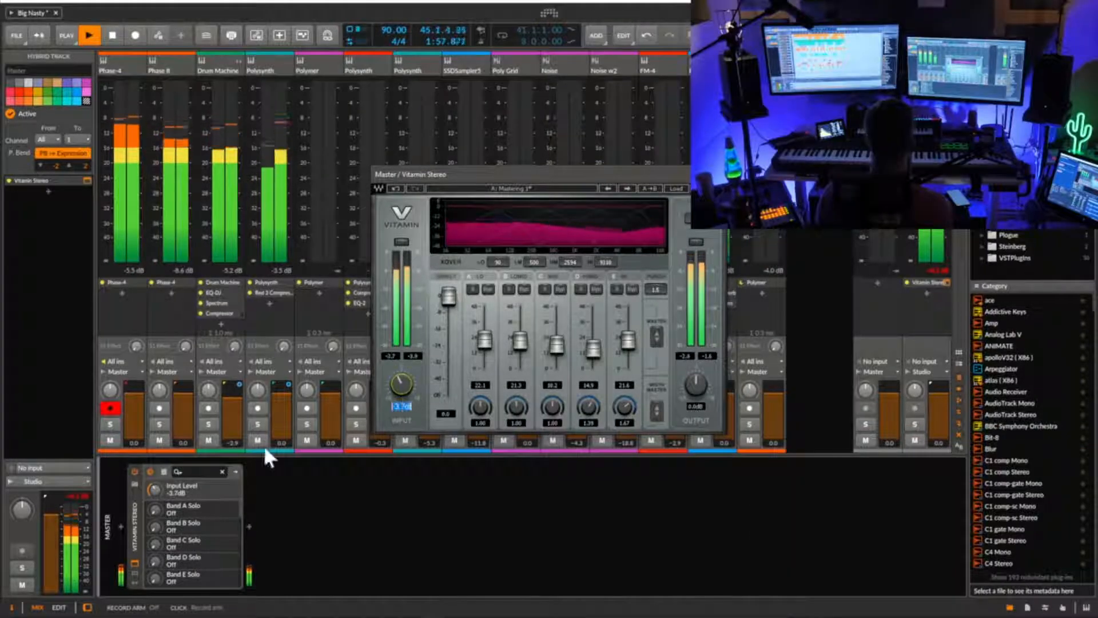
drag(405, 384, 405, 391)
- Compare the mix with Vitamin bypassed and active, clear the output clip indicator, and set its input level to -4.1 dB
click(133, 471)
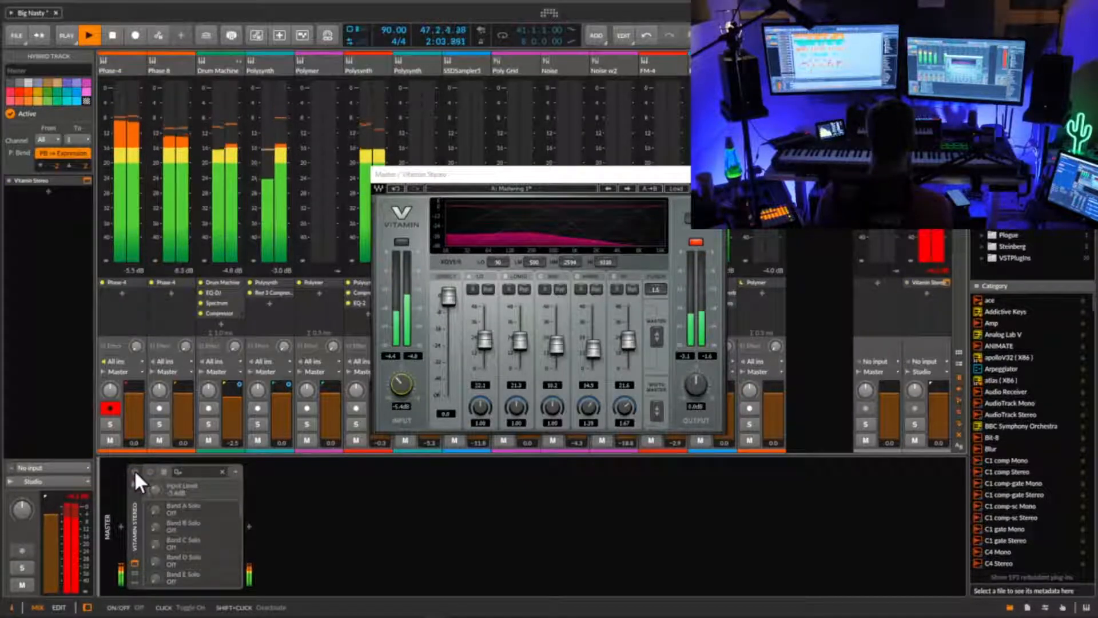
click(133, 469)
click(695, 241)
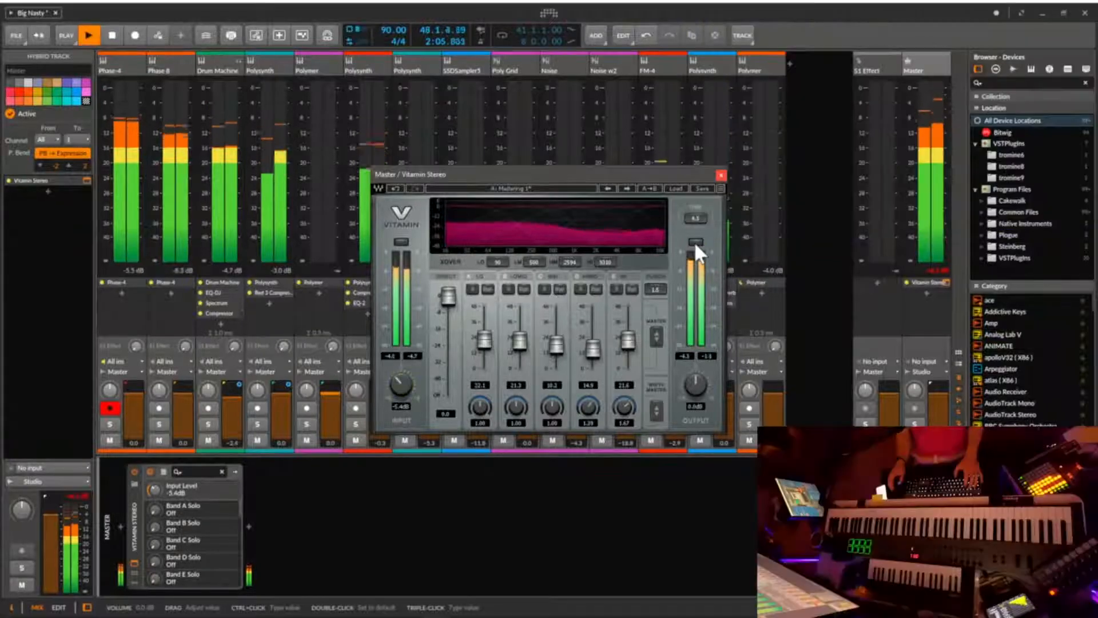
drag(402, 382, 403, 369)
click(134, 472)
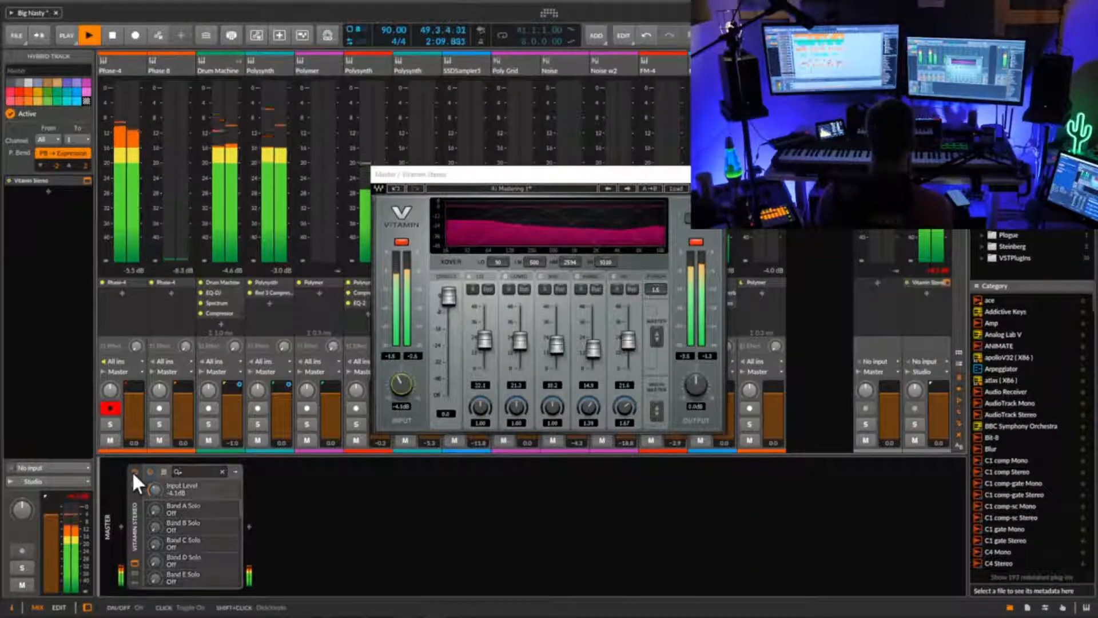
click(132, 471)
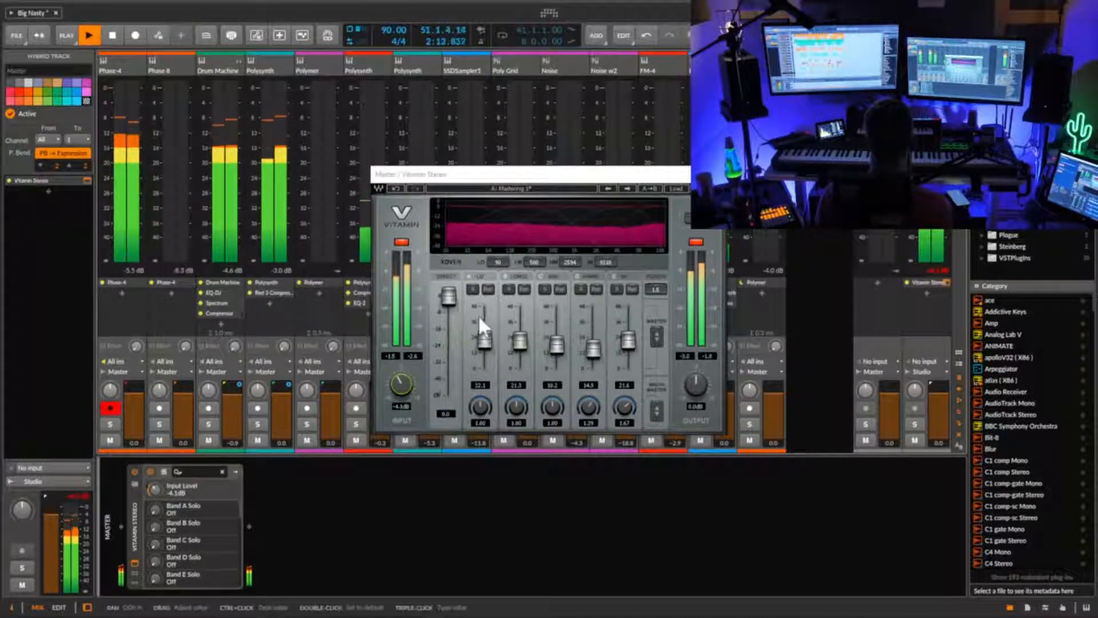
- Replace Vitamin Stereo on the Master track with reaxcomp-standalone and briefly play the mix from bar 41
key(space)
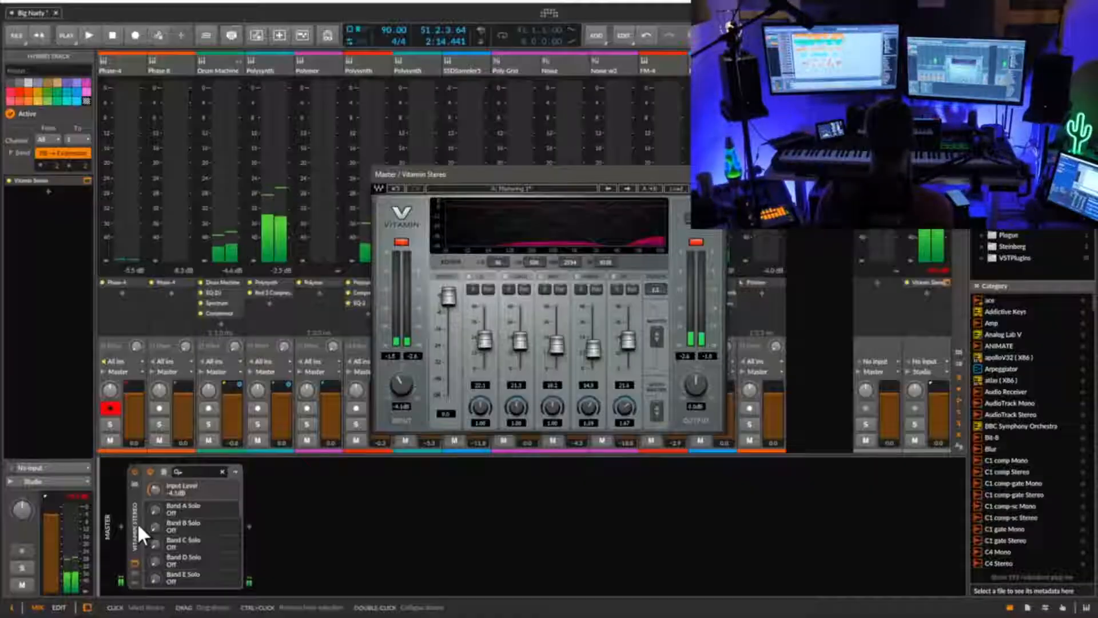
key(Delete)
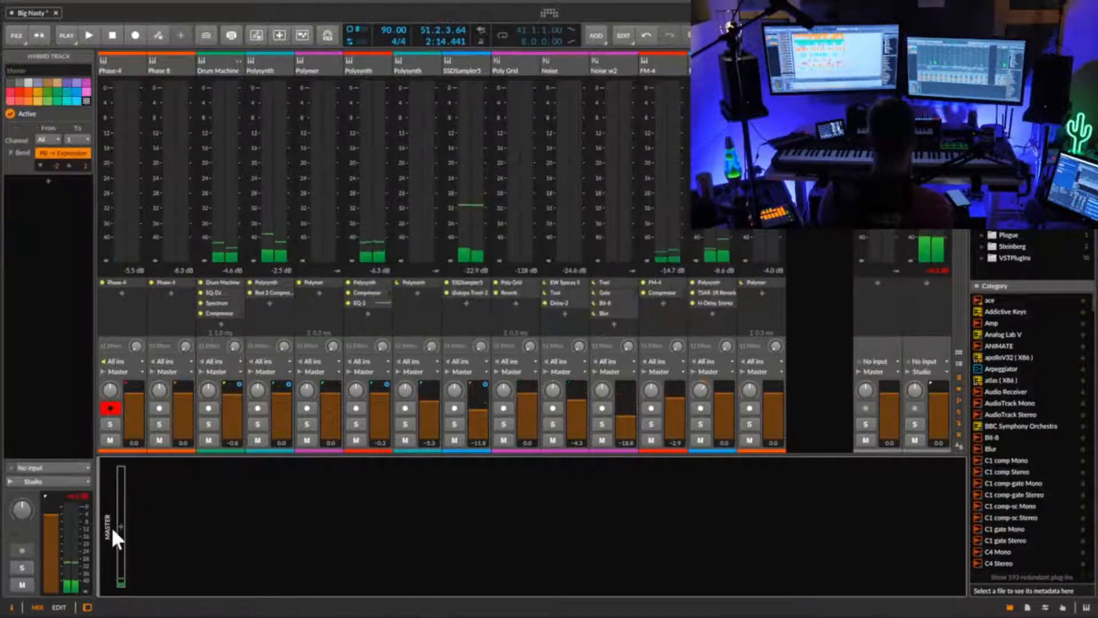
click(121, 526)
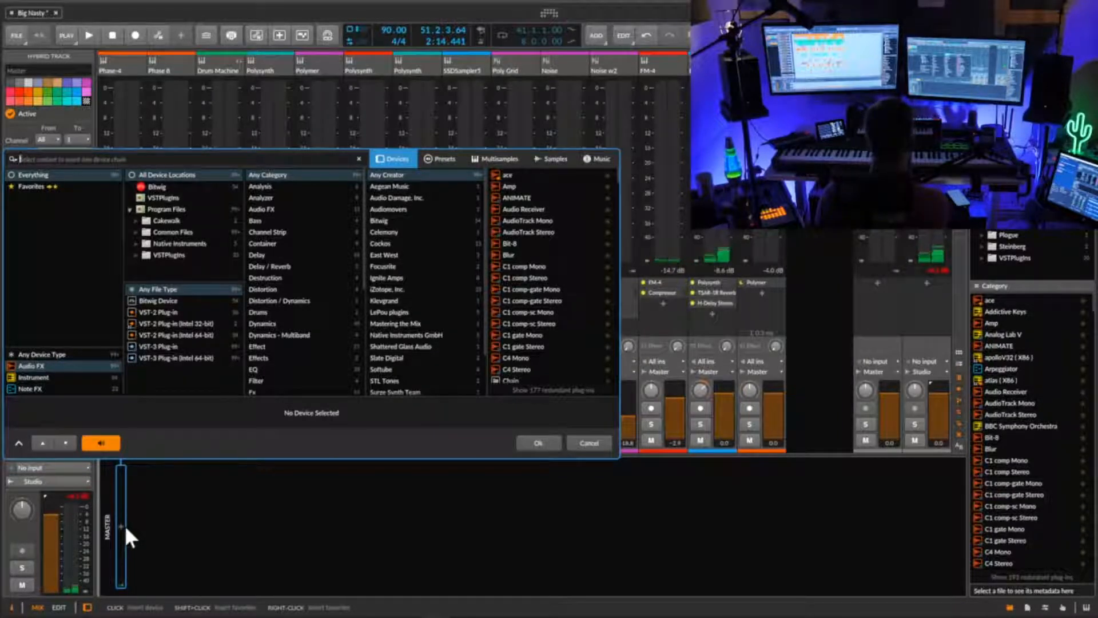
text(rea)
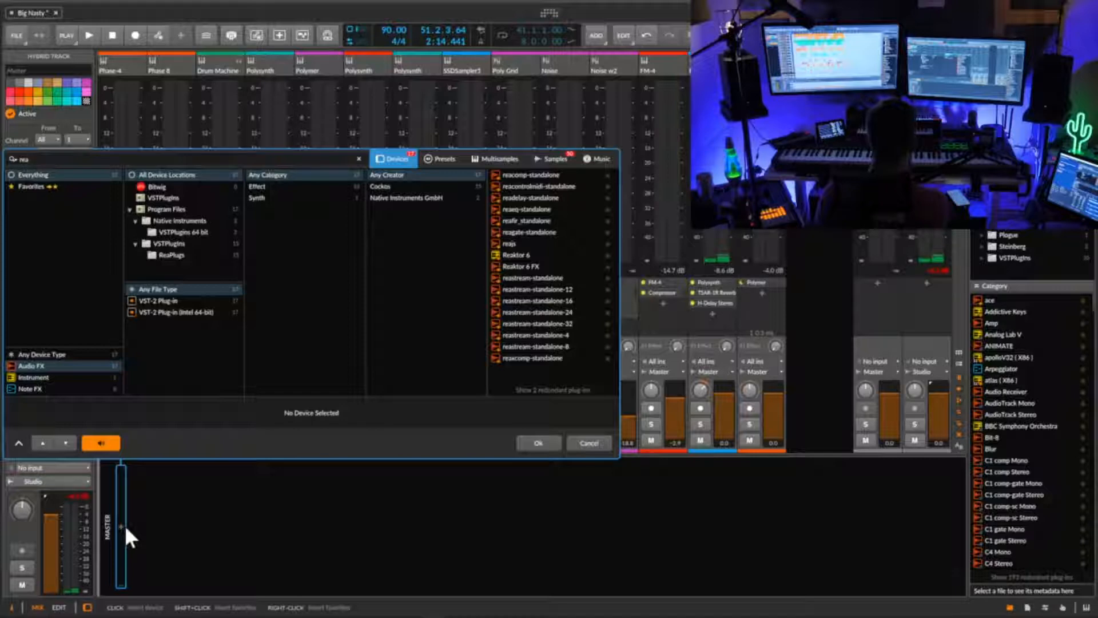
double_click(519, 358)
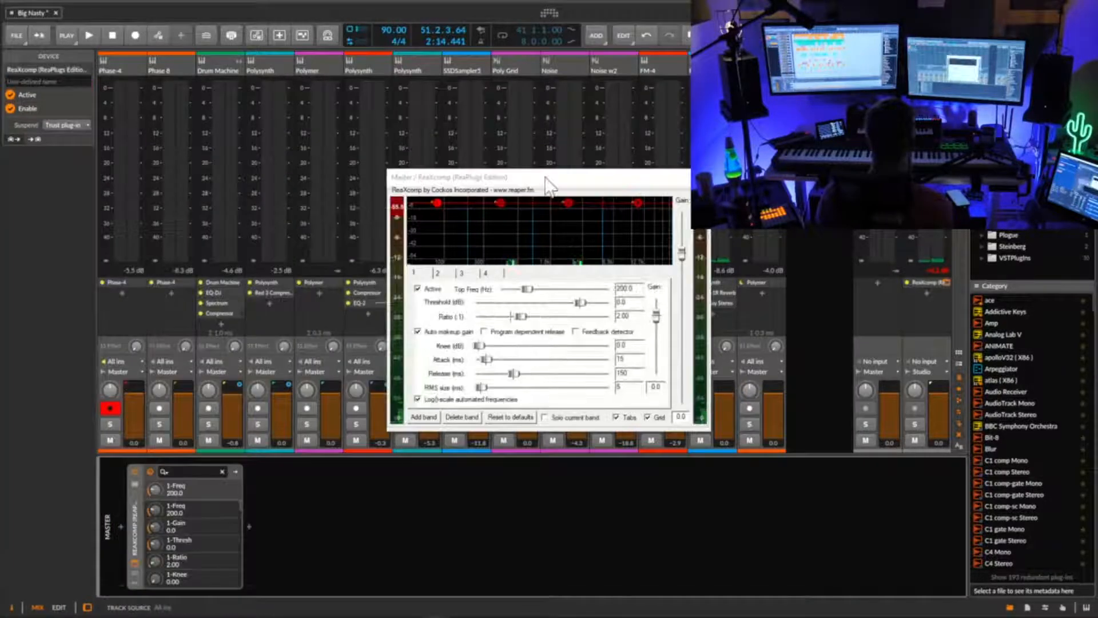
drag(546, 182, 490, 219)
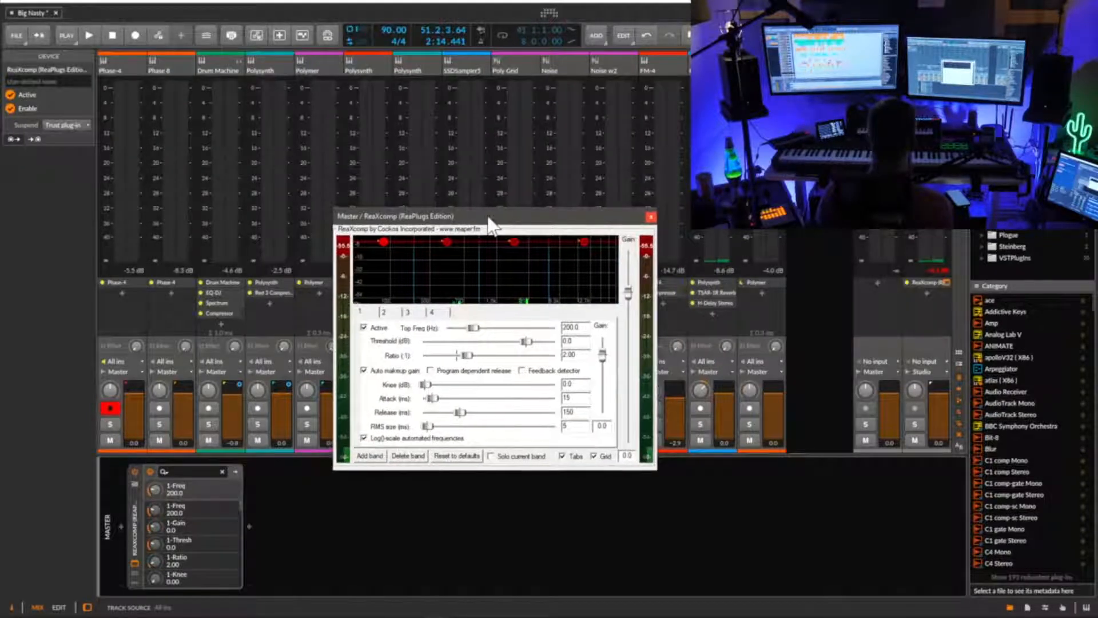
key(space)
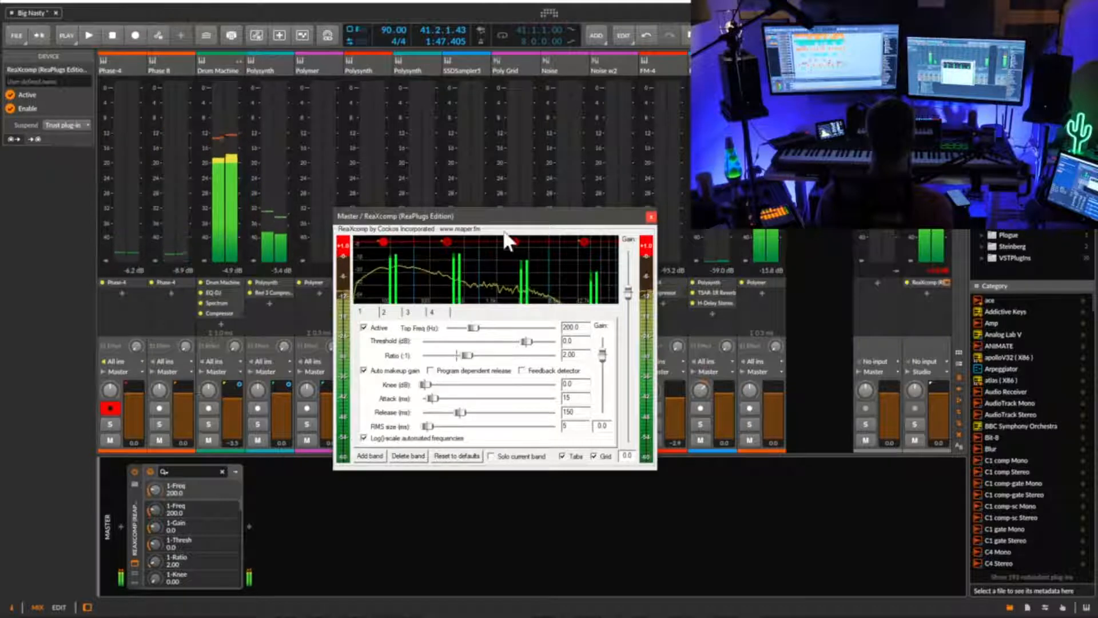
drag(509, 223, 566, 224)
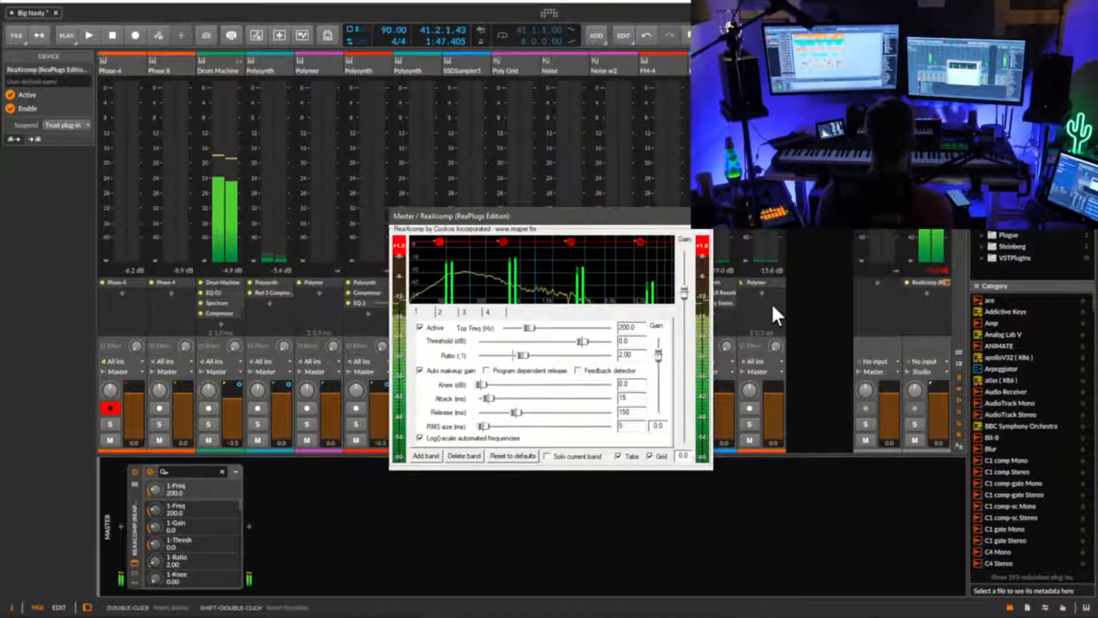
- Try a Saturator ahead of ReaXcomp on the Master track and remove it
click(121, 527)
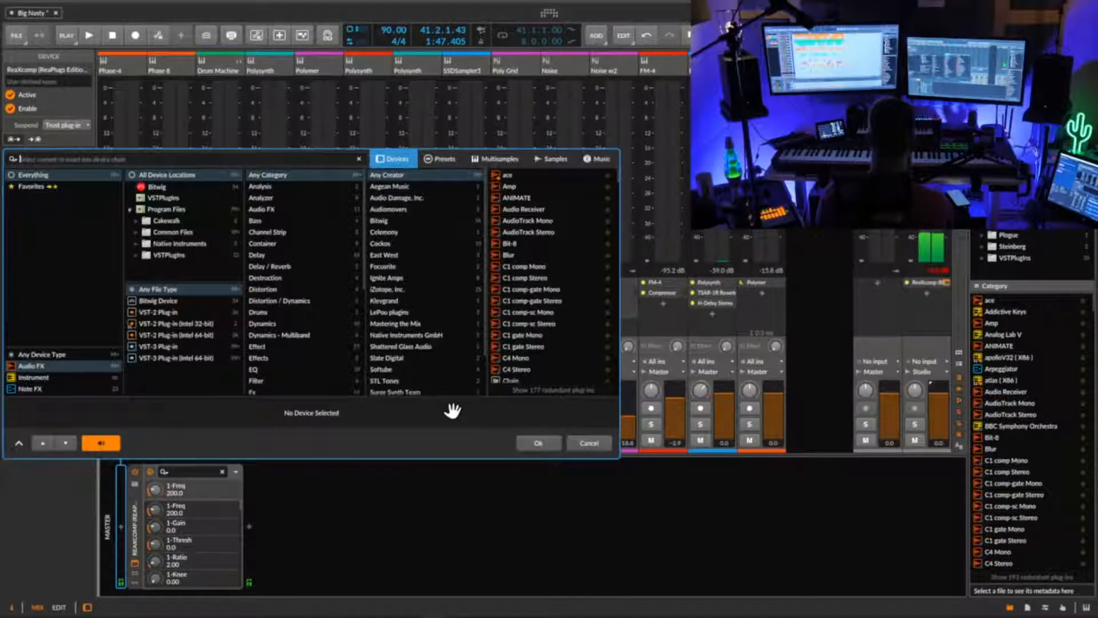
text(sat)
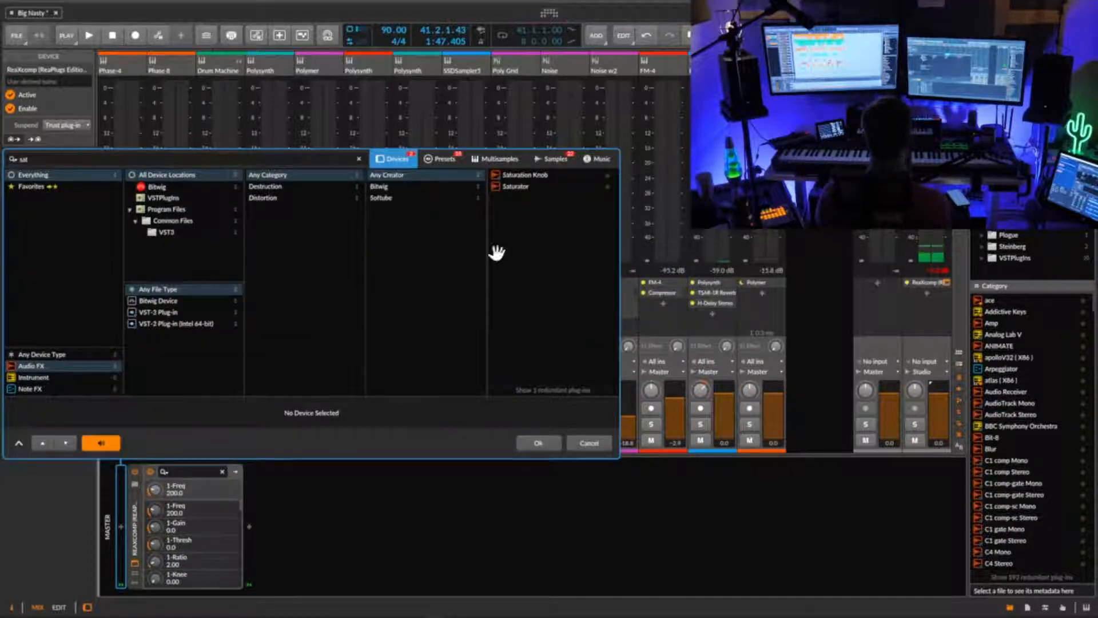
double_click(523, 184)
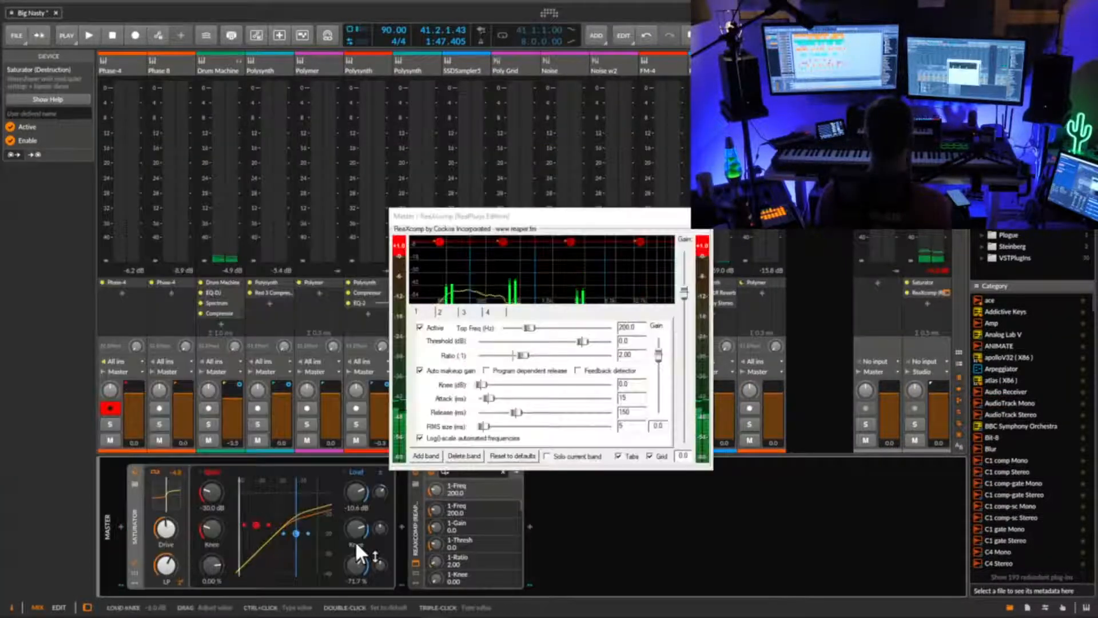
key(Delete)
- Insert Drawmer S73 ahead of ReaXcomp on the Master track and briefly play the mix through it
click(121, 527)
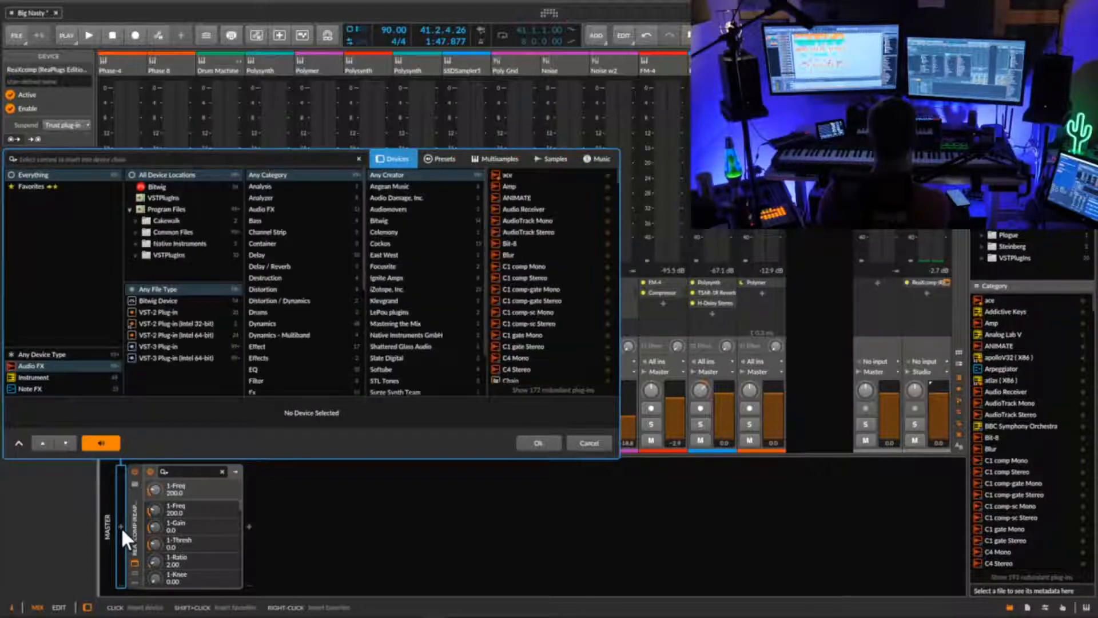
text(s)
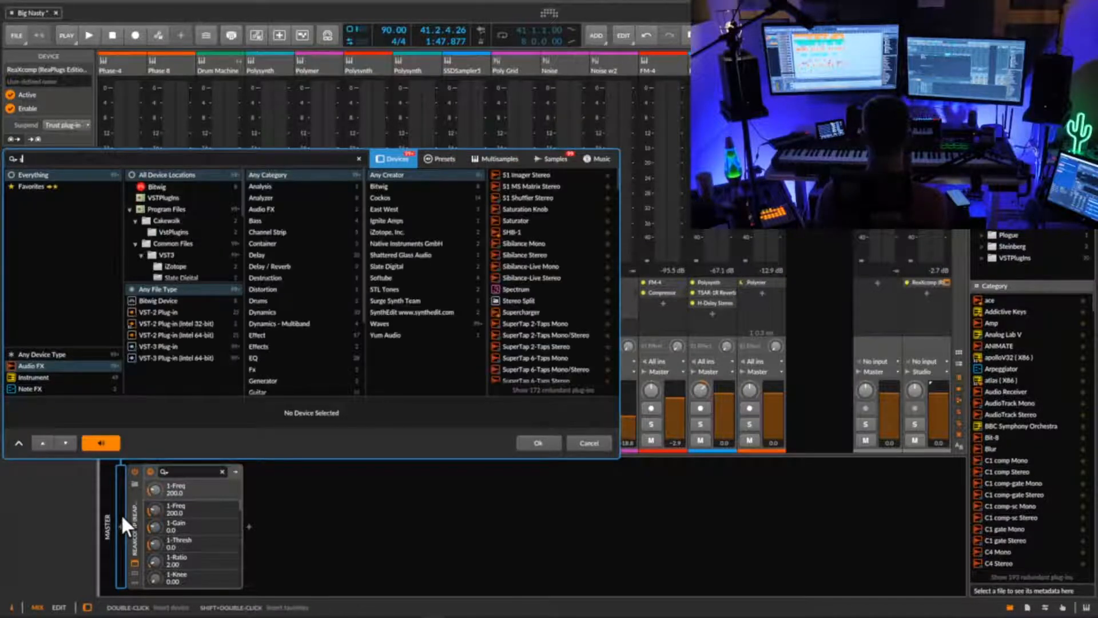
text(oft)
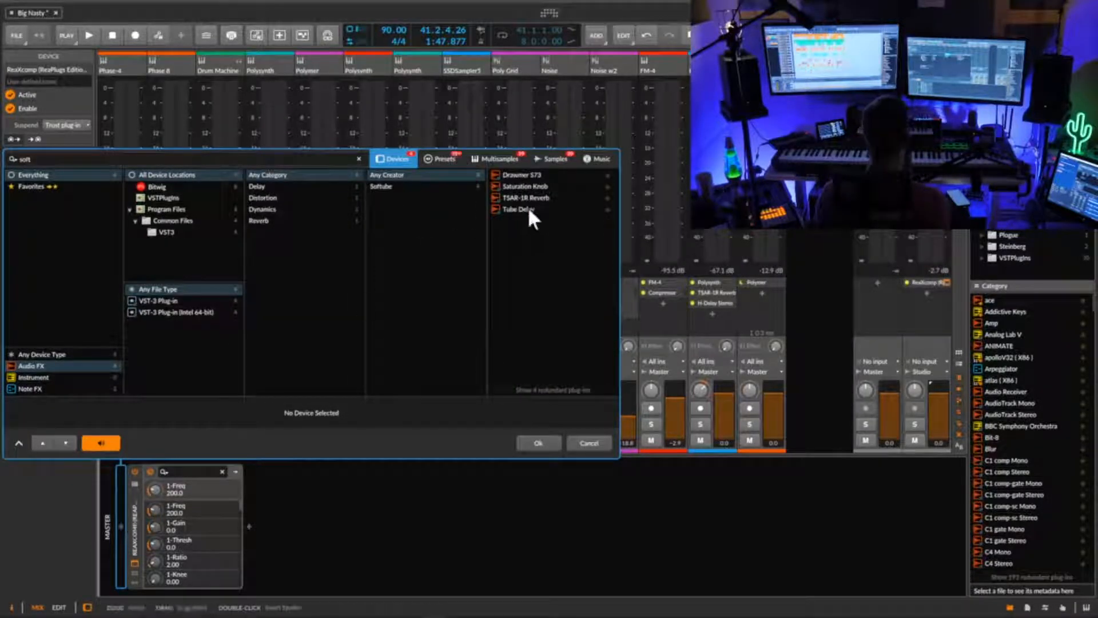
double_click(521, 176)
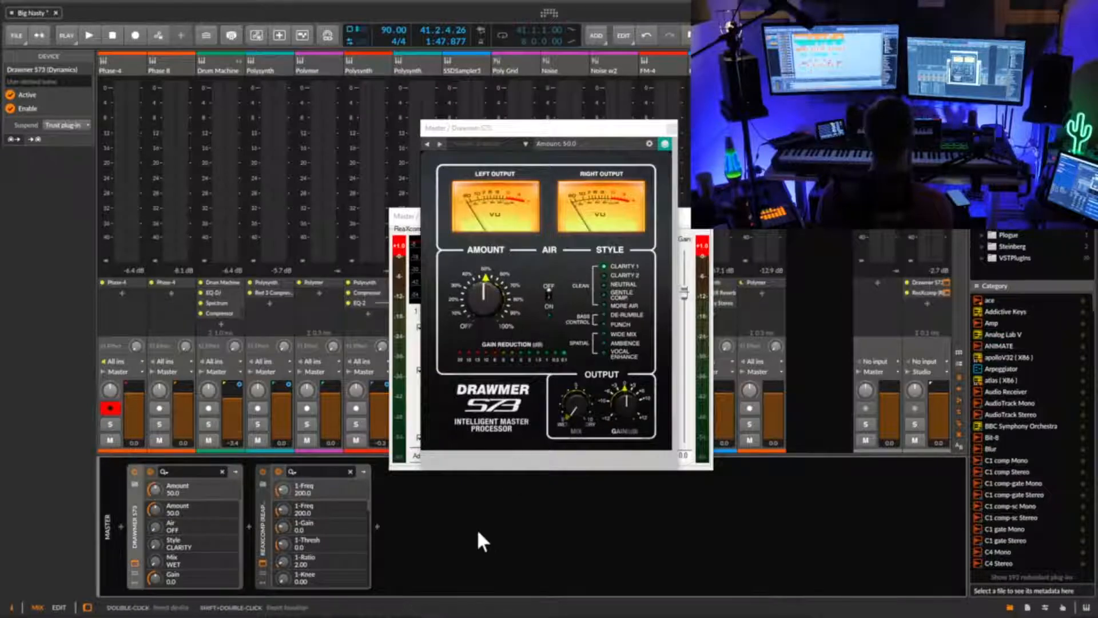
key(space)
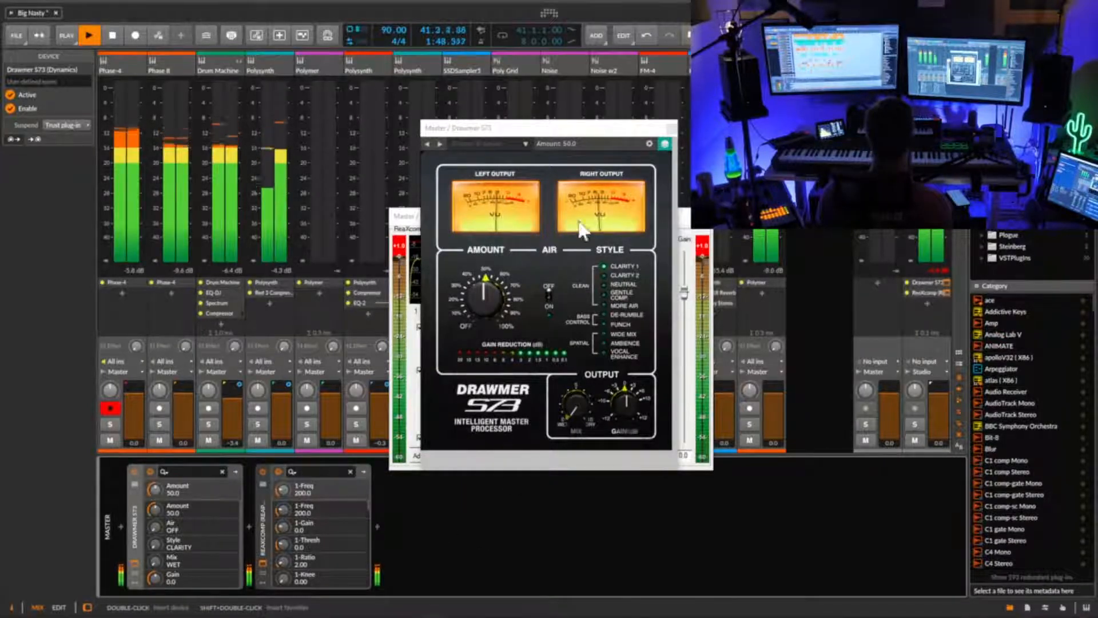
key(space)
- Try lower Amount settings on the Drawmer S73 during playback, from SAFE up to about 11
drag(544, 132, 559, 157)
drag(515, 320, 504, 352)
key(space)
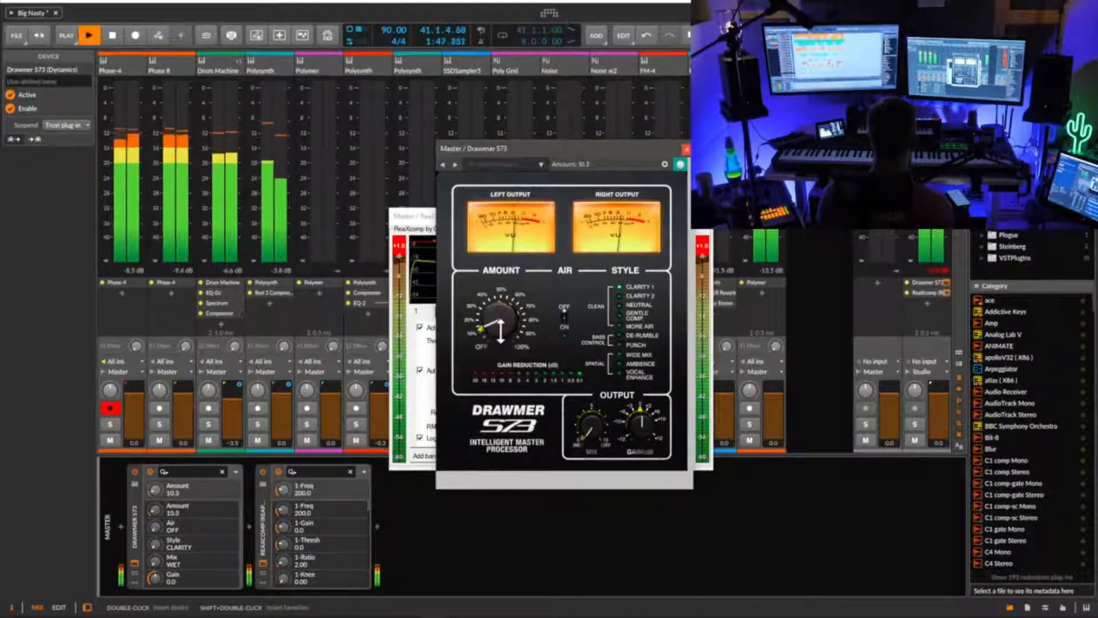
key(space)
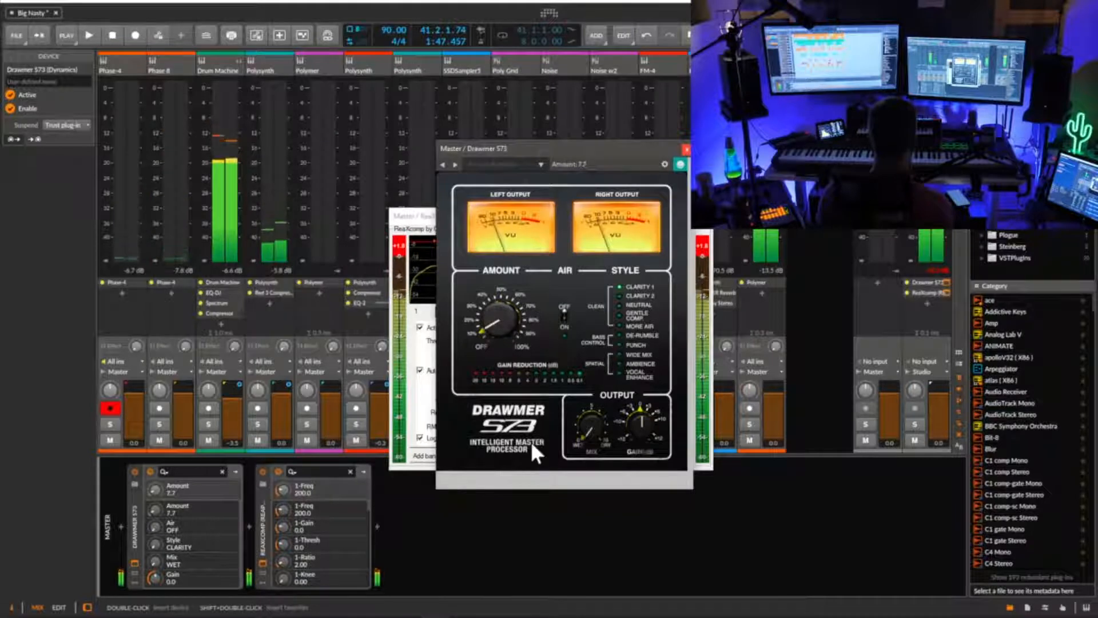
mouse_move(591, 426)
mouse_down()
mouse_move(615, 329)
mouse_move(590, 431)
mouse_move(591, 534)
mouse_move(603, 396)
mouse_move(581, 522)
mouse_move(589, 424)
mouse_move(581, 554)
mouse_move(571, 424)
mouse_up()
key(space)
drag(493, 337, 509, 326)
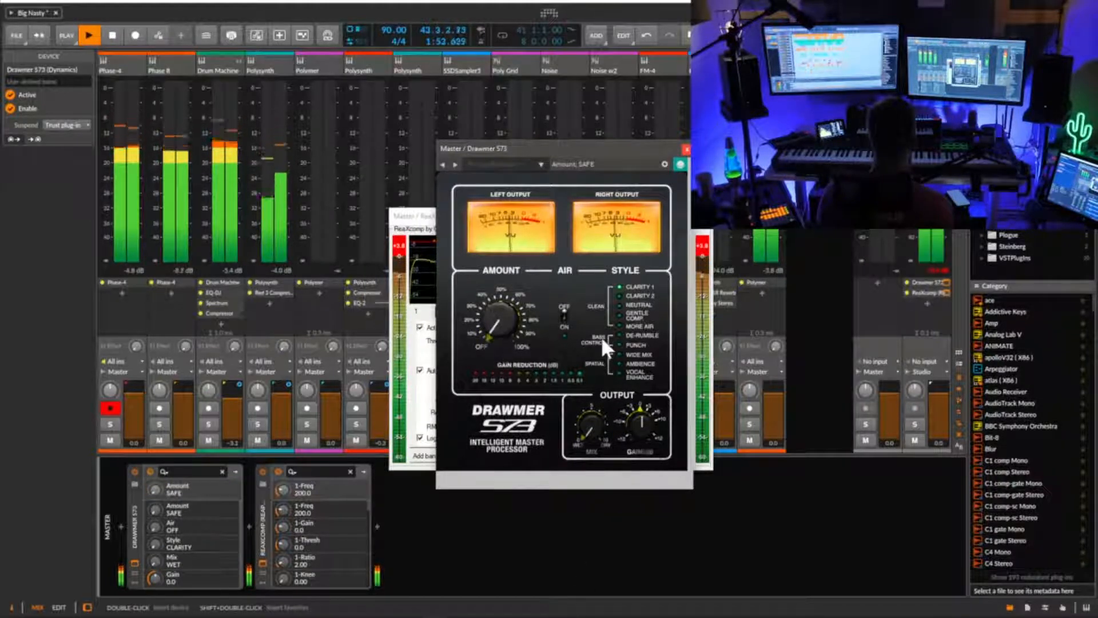
click(529, 334)
drag(500, 321, 498, 366)
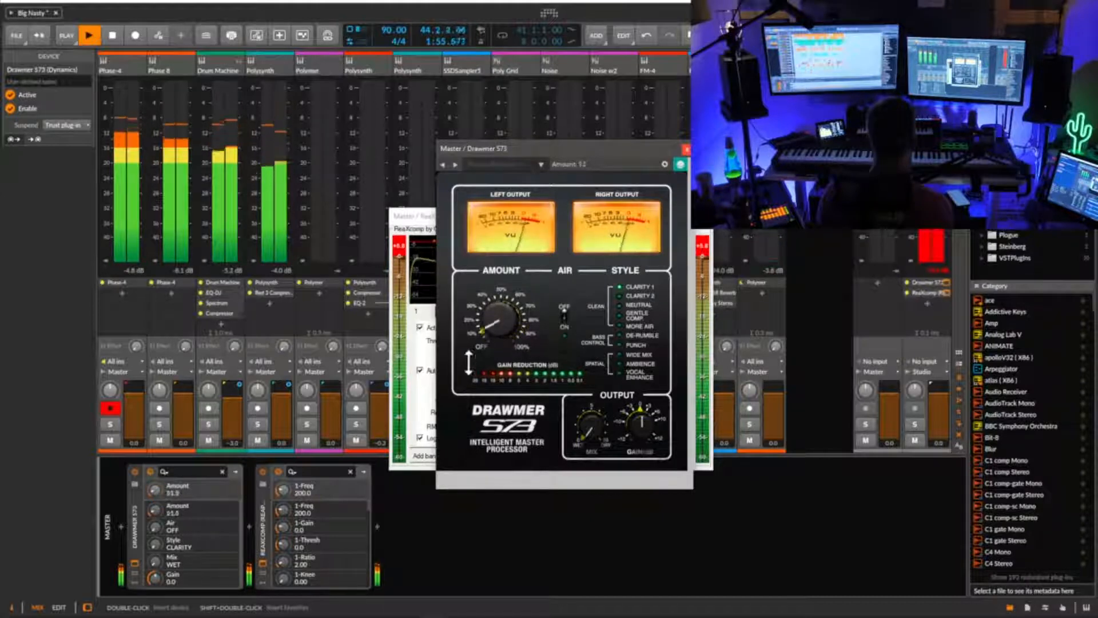
- Stop playback and remove the Drawmer S73 from the Master track
key(space)
click(416, 533)
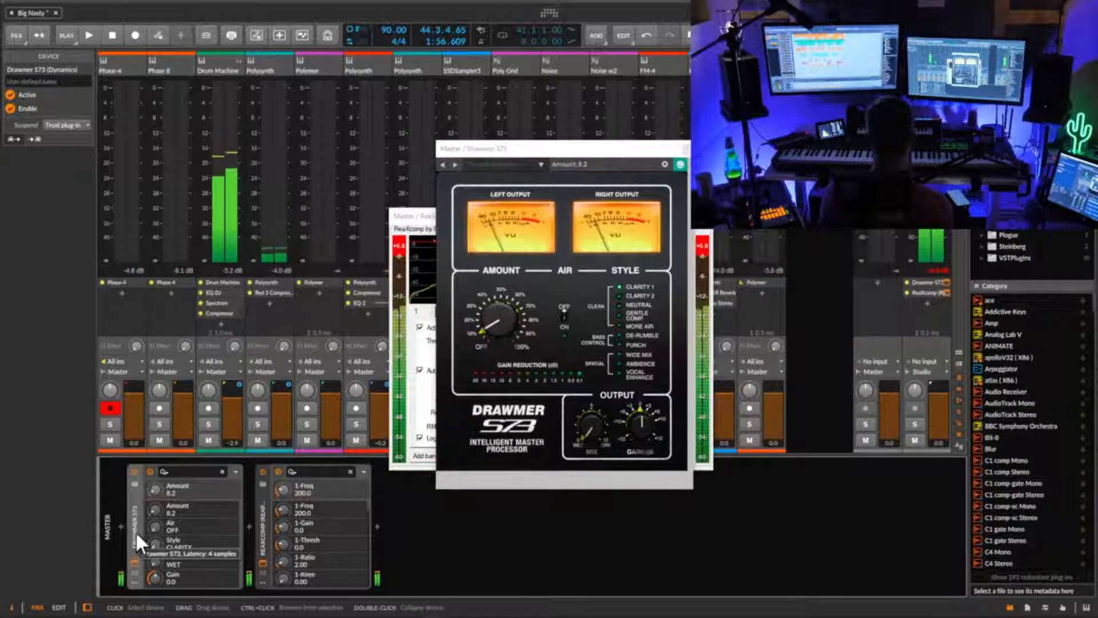
key(Delete)
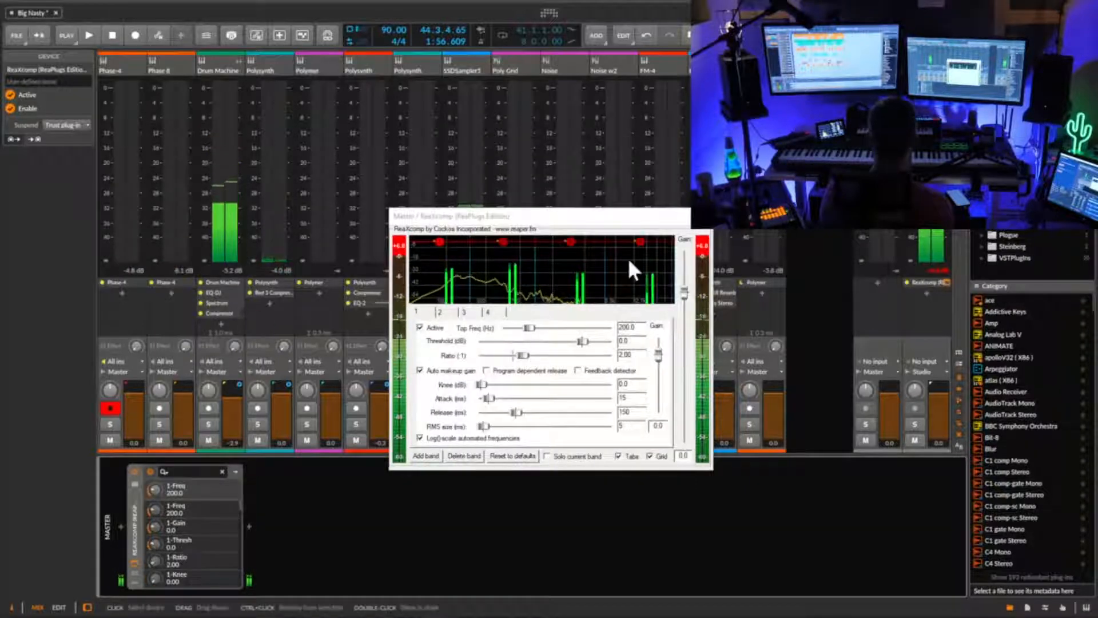
- Insert a Tool device ahead of ReaXcomp with its volume at -6.1 dB, and clear ReaXcomp's input clip indicator during playback
click(941, 278)
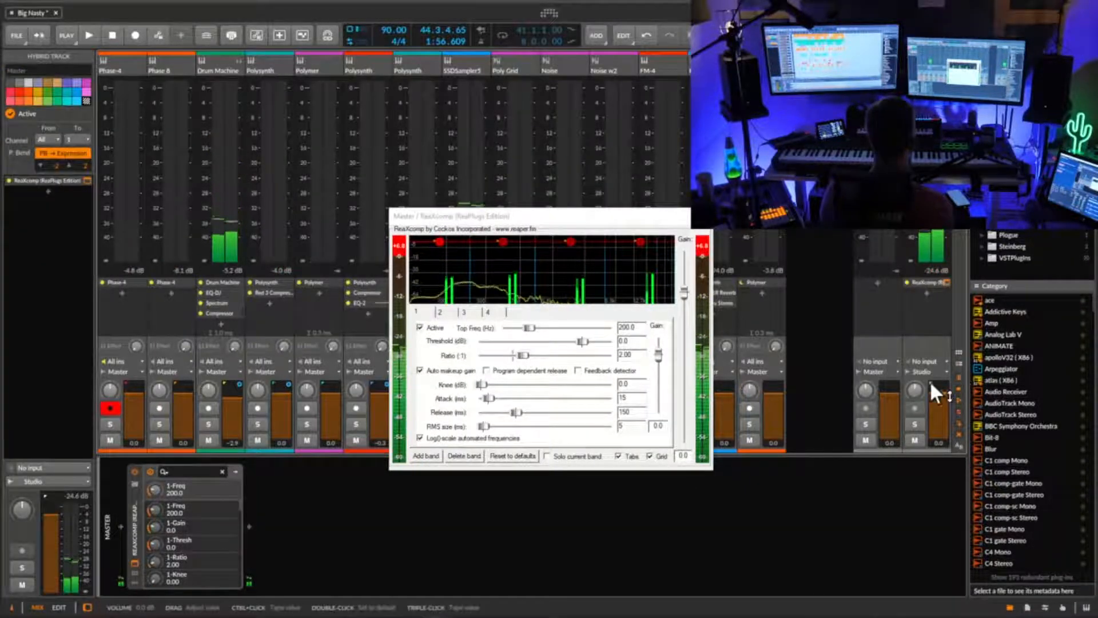
click(123, 530)
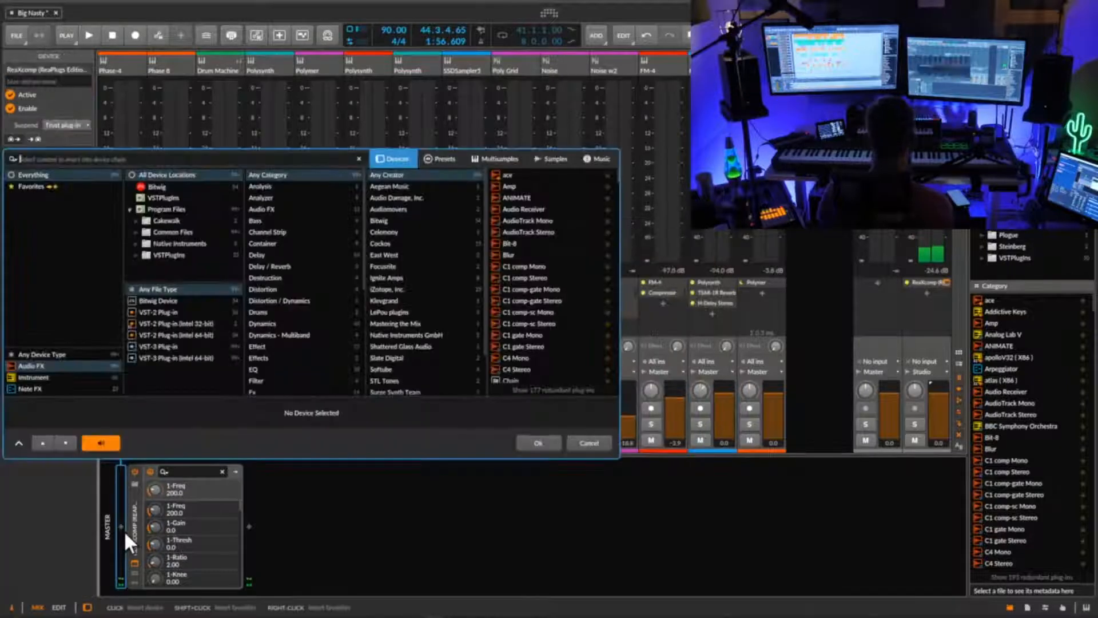
text(tool)
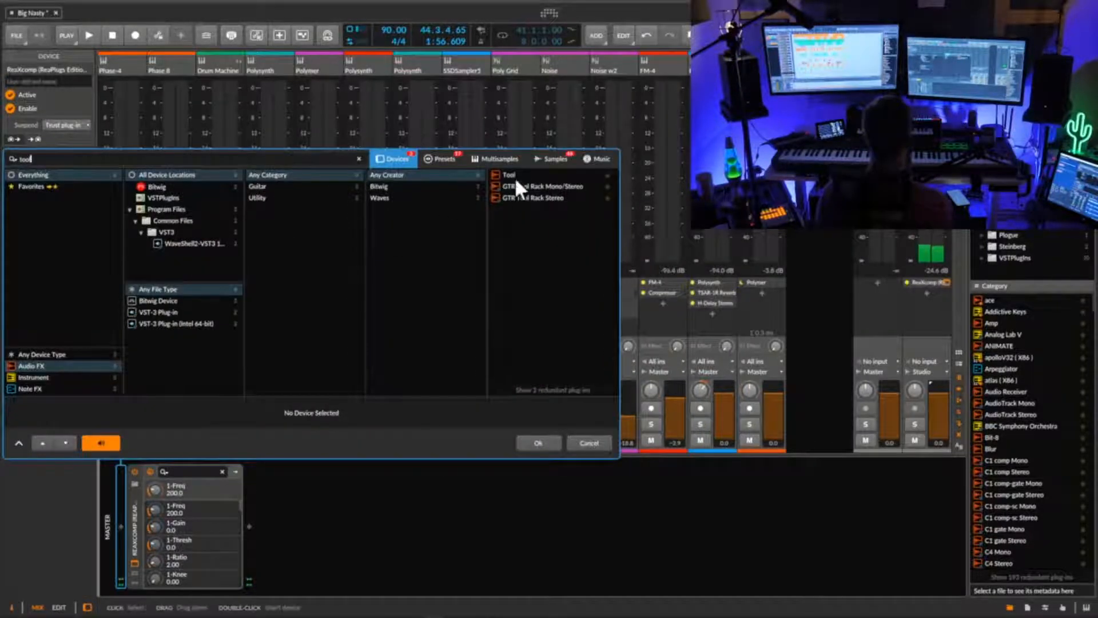
double_click(512, 175)
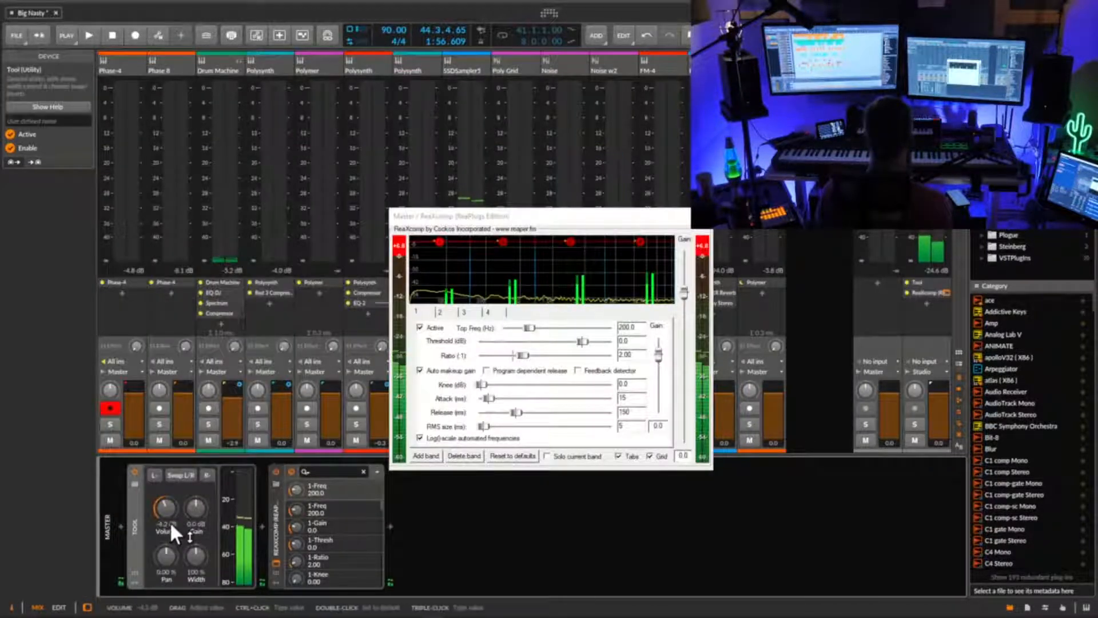
drag(162, 509, 166, 528)
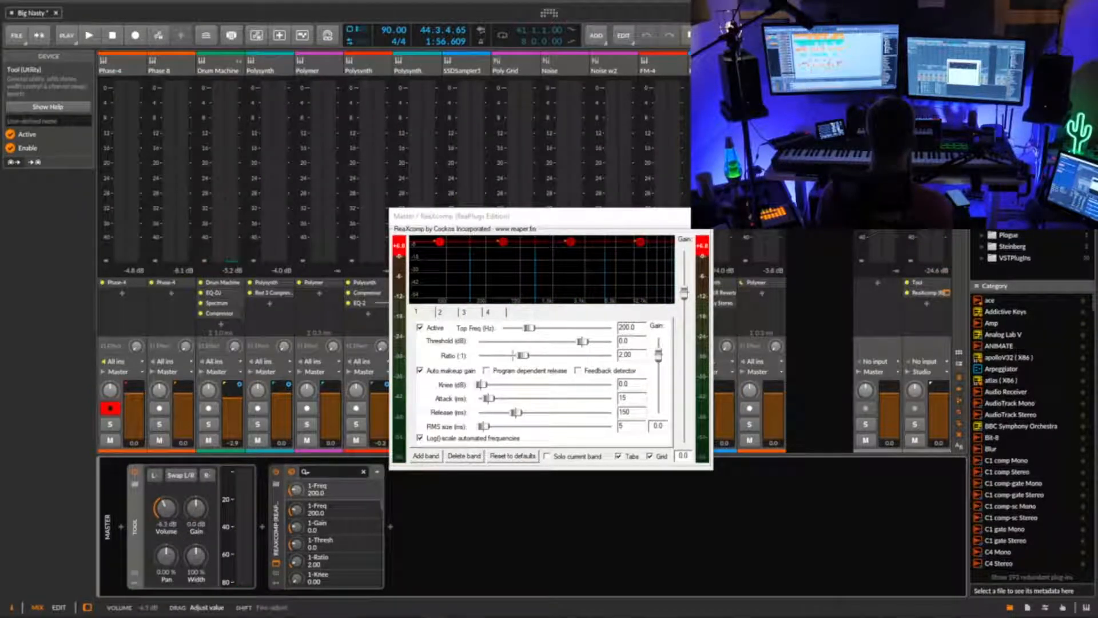
key(space)
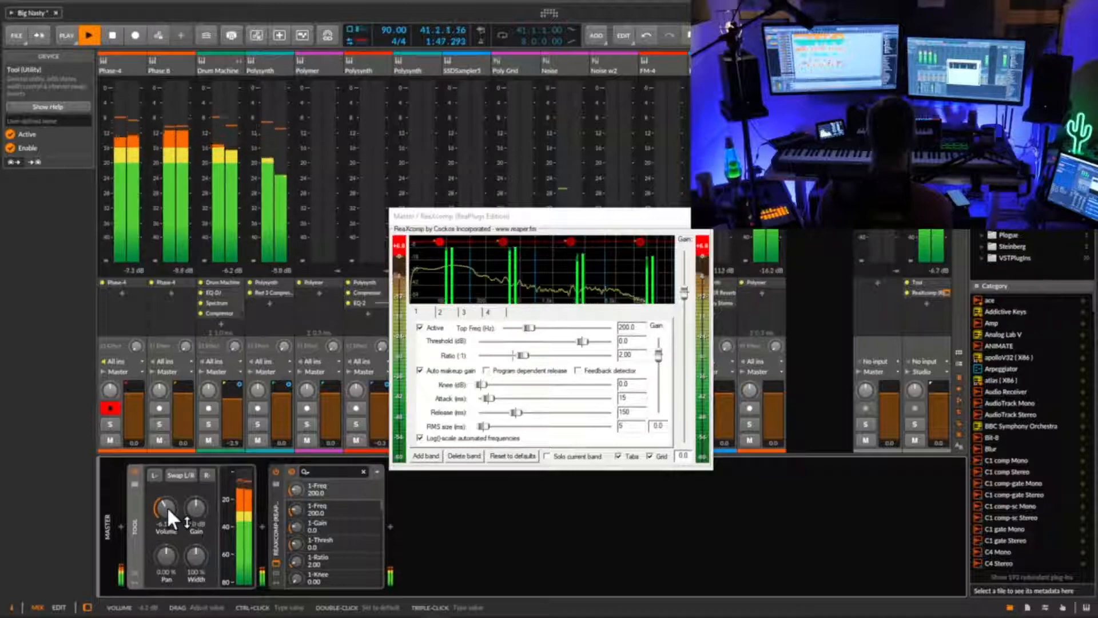
click(405, 245)
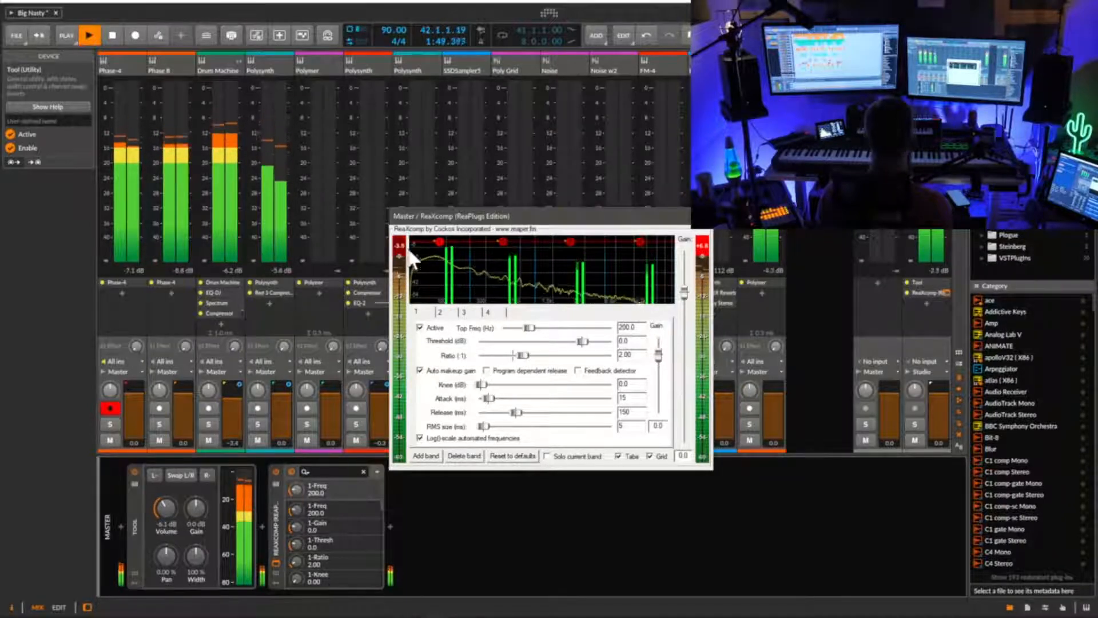
- Solo ReaXcomp's first band and set its threshold to -13.7 dB while the mix plays
drag(440, 244, 471, 257)
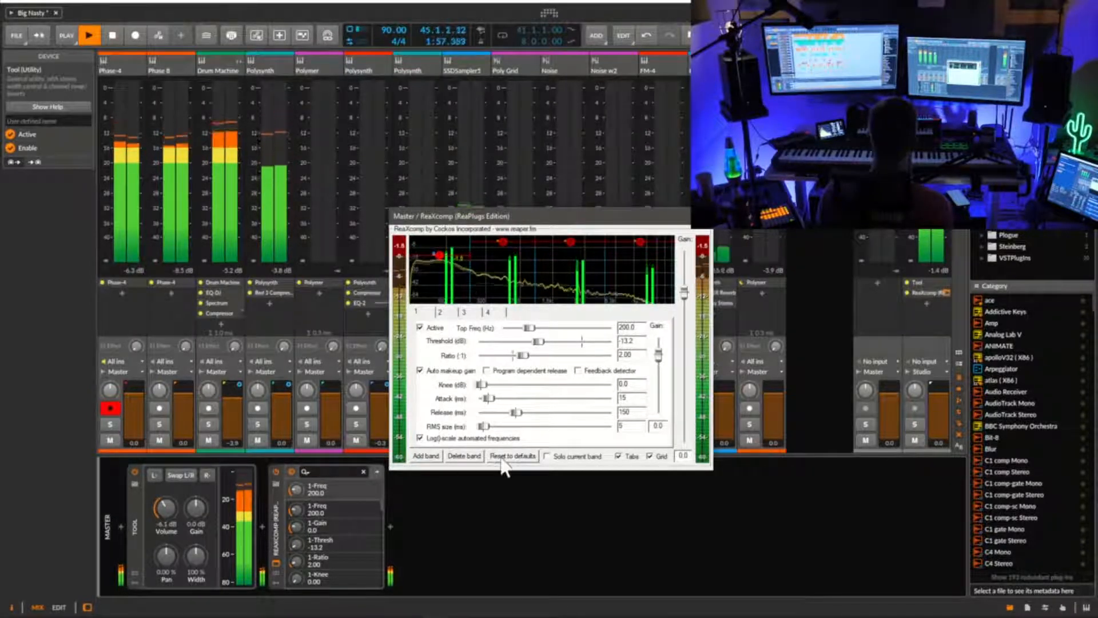
click(547, 456)
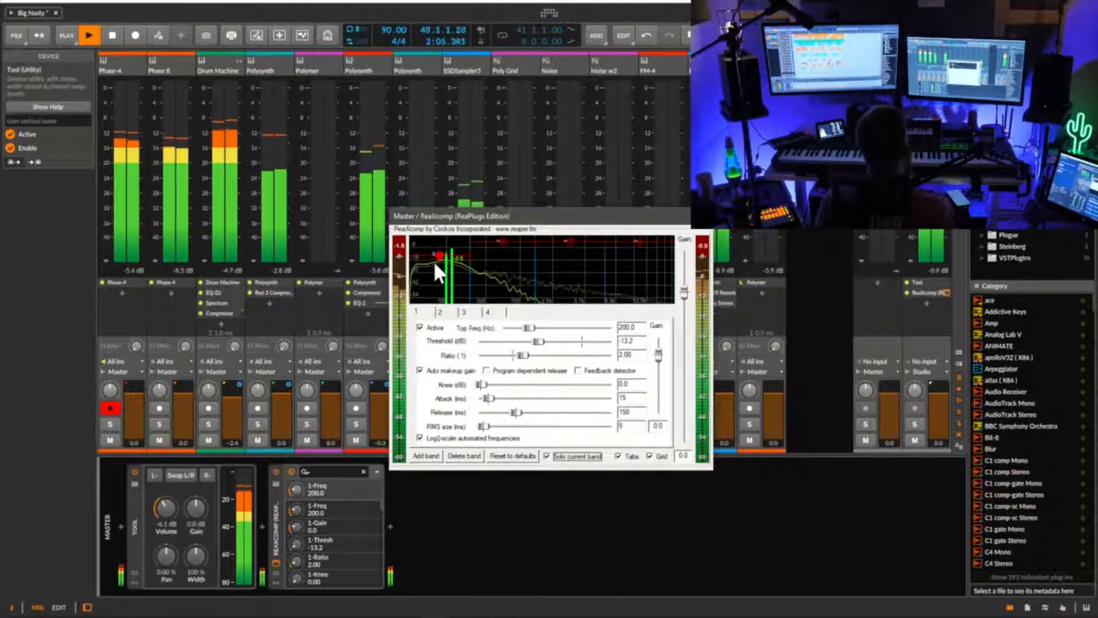
mouse_move(434, 260)
mouse_down()
mouse_move(448, 275)
mouse_move(440, 281)
mouse_up()
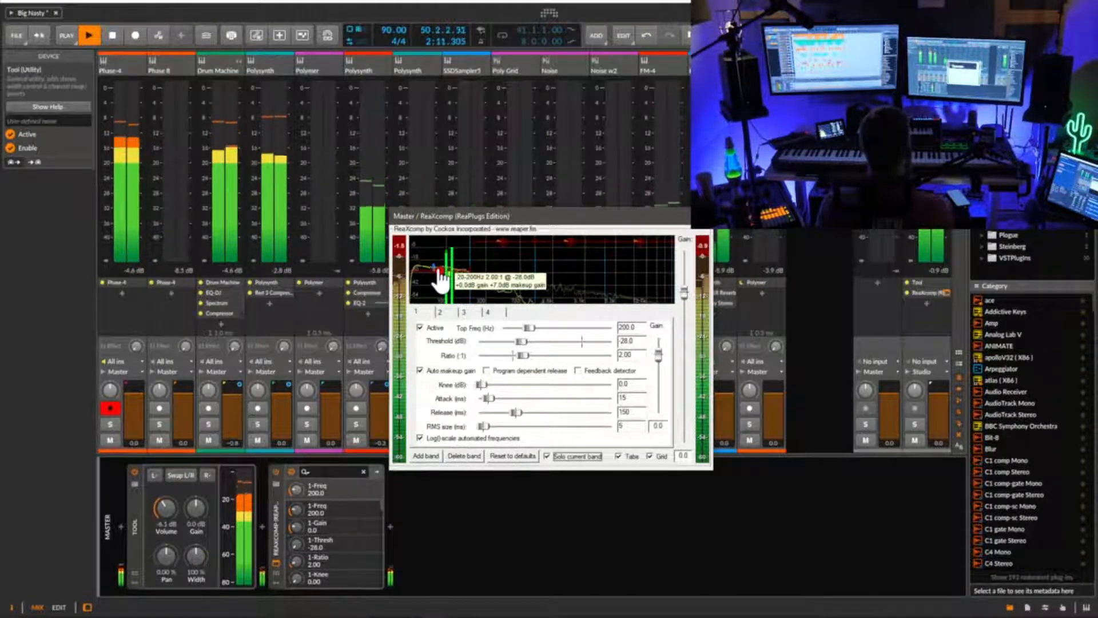
mouse_move(440, 279)
mouse_down()
mouse_move(443, 246)
mouse_move(443, 262)
mouse_up()
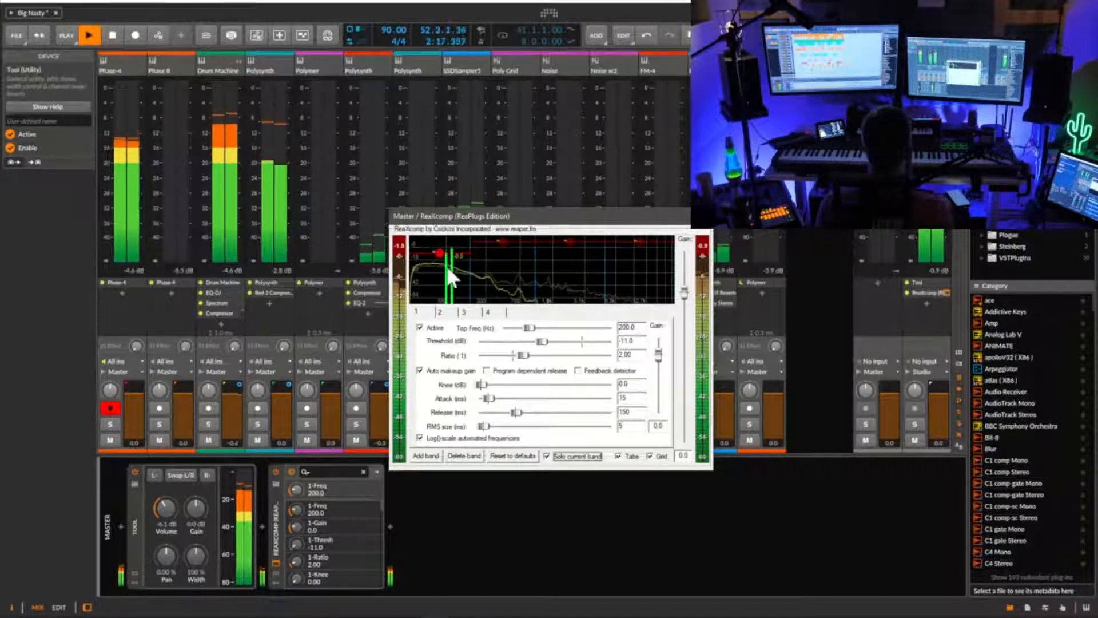
drag(439, 252, 438, 256)
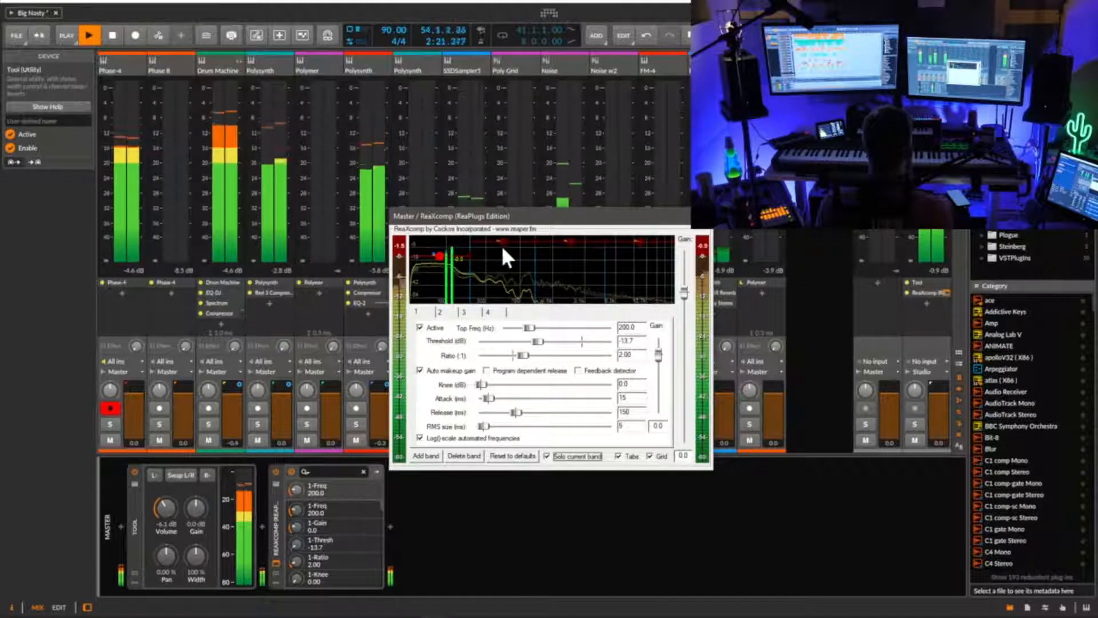
- Set the threshold of ReaXcomp's second band to -14.8 dB and the third band's to -29.7 dB
drag(502, 244, 506, 267)
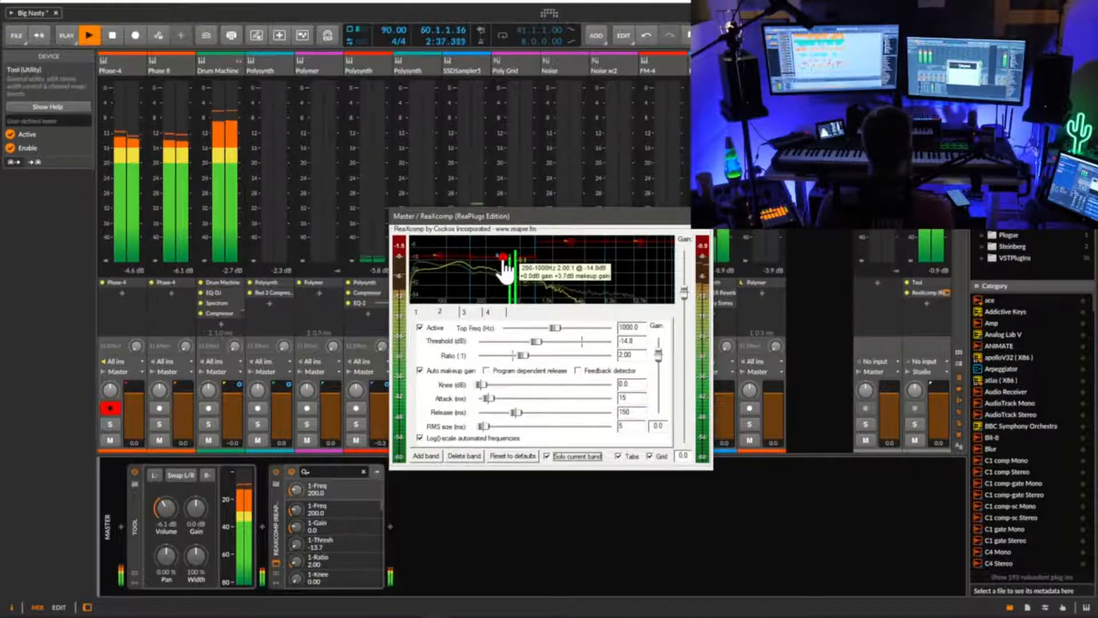
drag(570, 242, 570, 265)
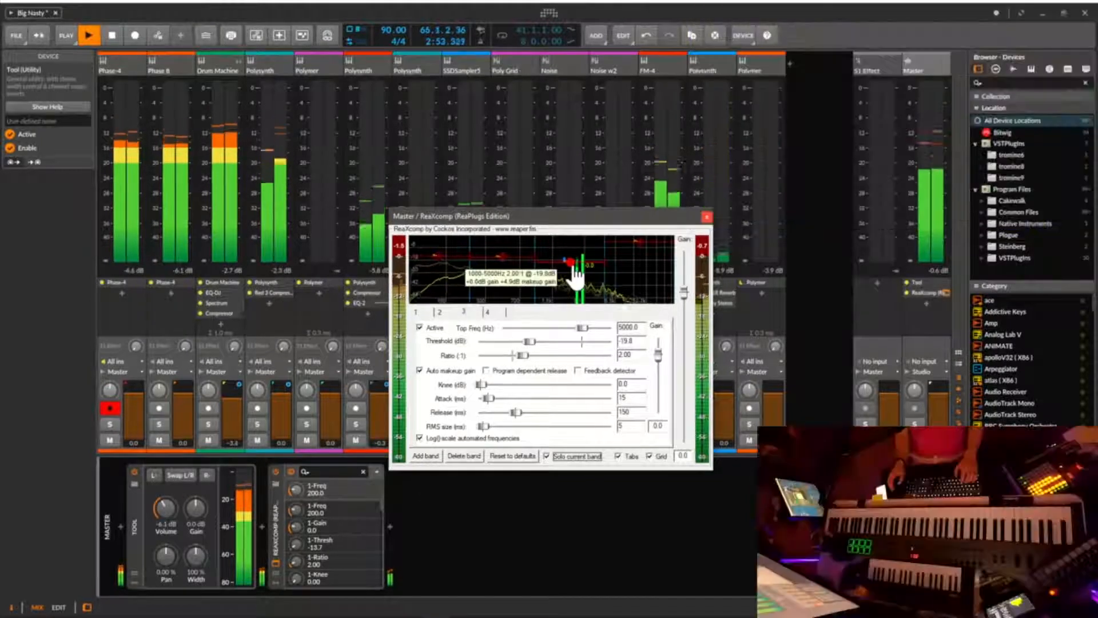
mouse_move(571, 265)
mouse_down()
mouse_move(574, 290)
mouse_move(571, 281)
mouse_up()
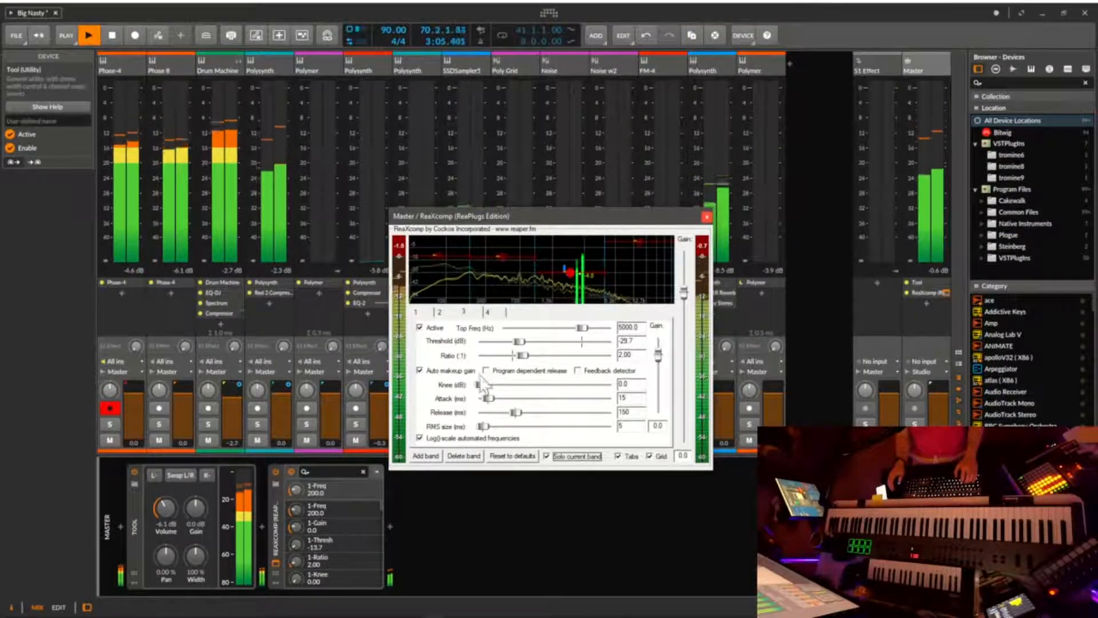
- Compare the third band active and inactive, set its threshold to -26.4 dB, and leave the band active
click(420, 327)
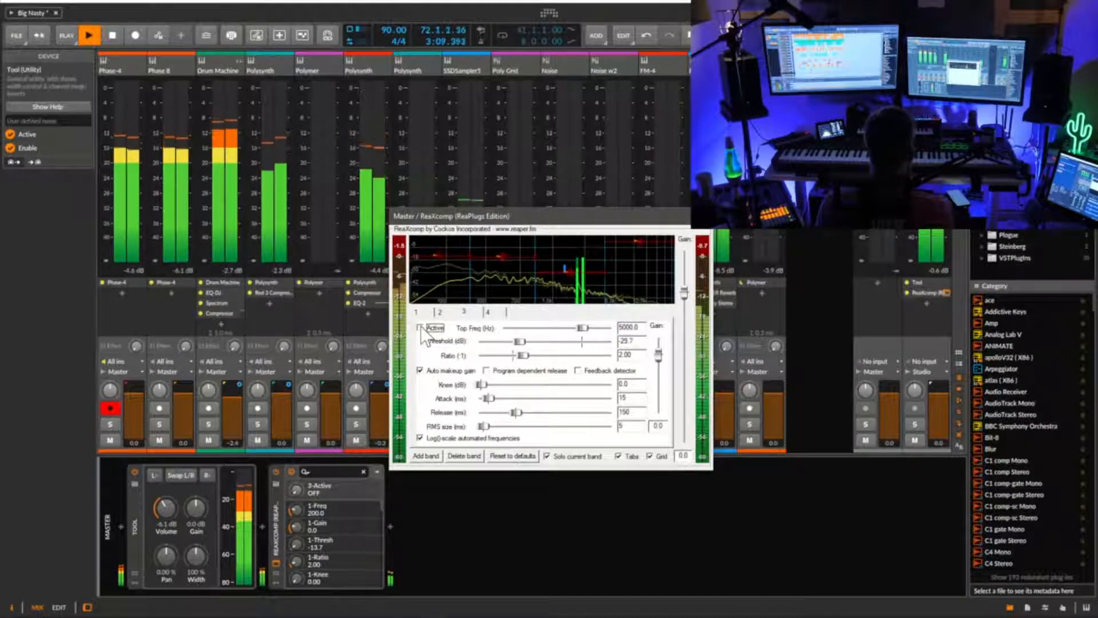
click(420, 327)
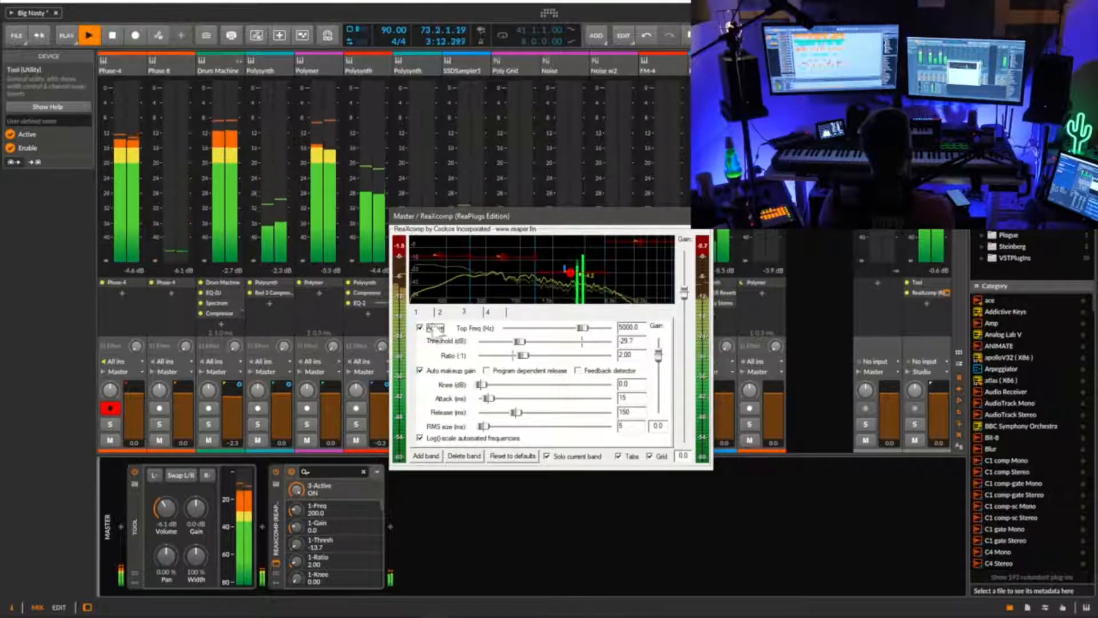
drag(575, 284, 570, 283)
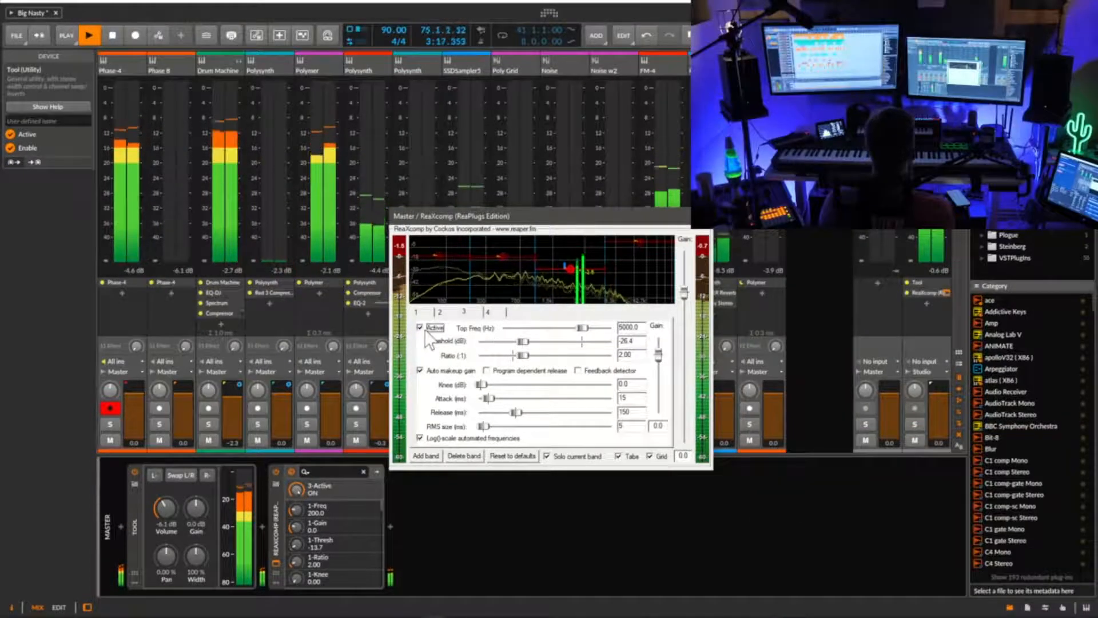
click(421, 329)
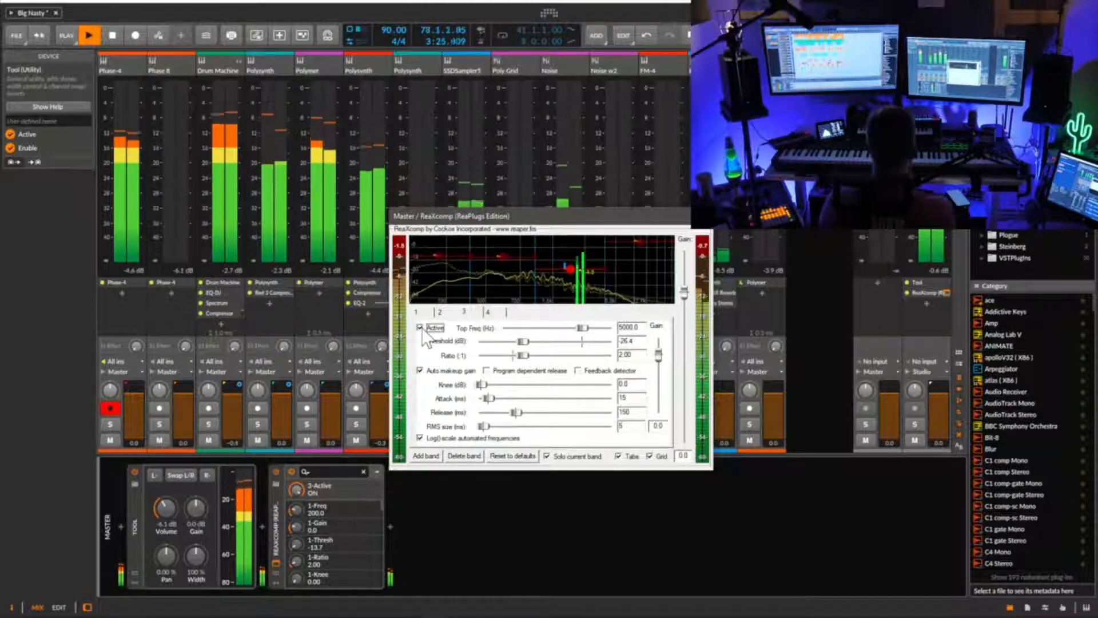
click(421, 328)
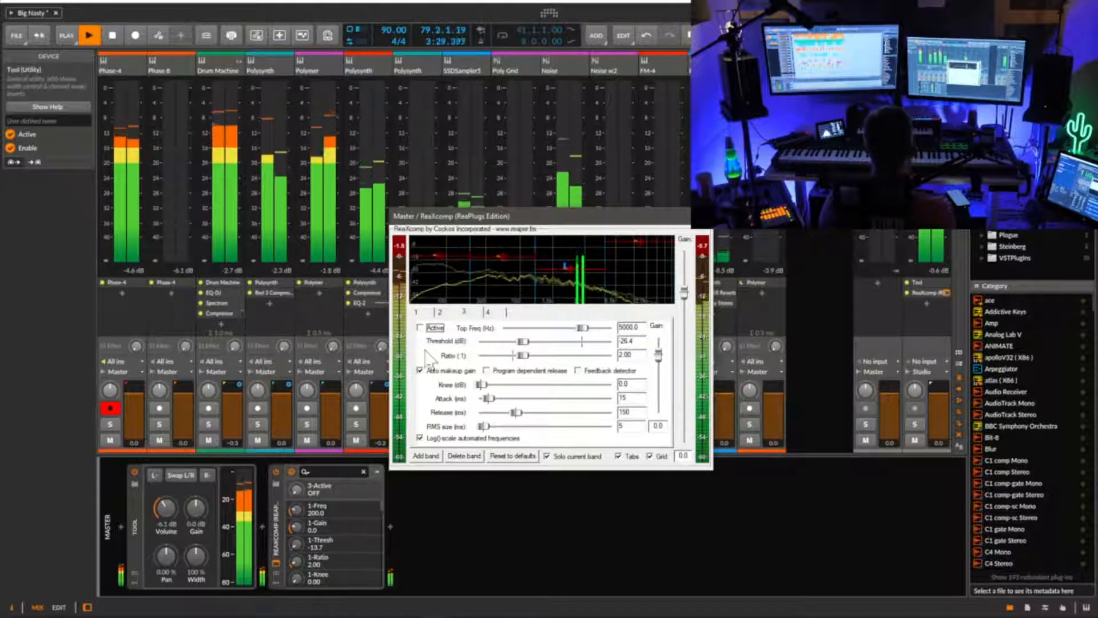
click(421, 327)
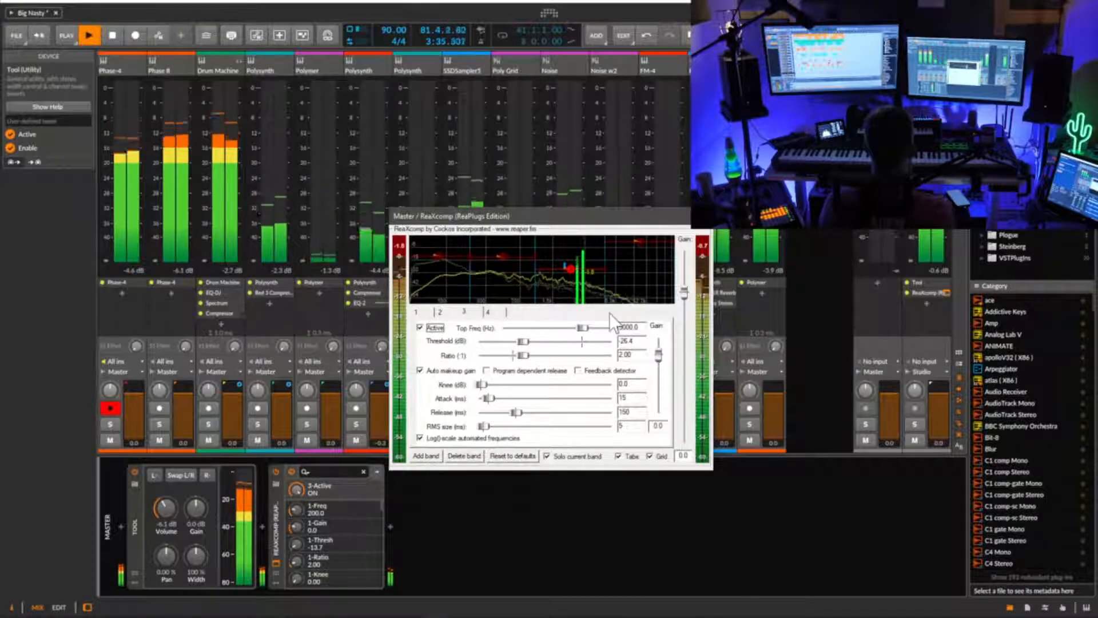
- Set the fourth band's threshold to -28.0 dB and deactivate that band
mouse_move(581, 273)
mouse_down()
mouse_move(637, 241)
mouse_move(642, 282)
mouse_up()
key(space)
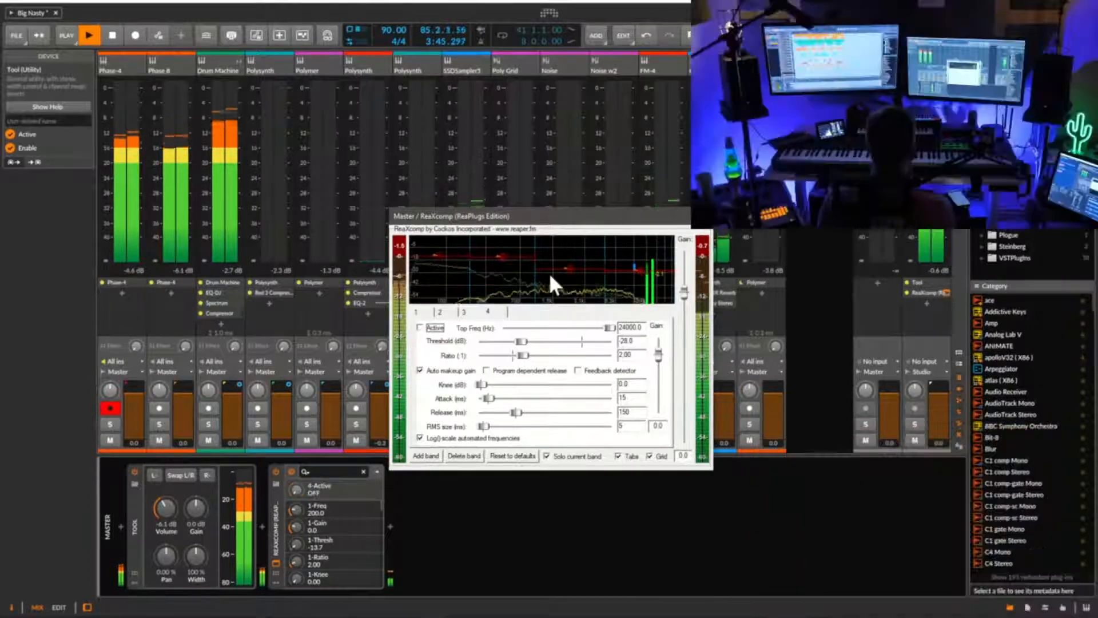
- Turn off band soloing and set the second band's threshold to -19.2 dB
click(562, 457)
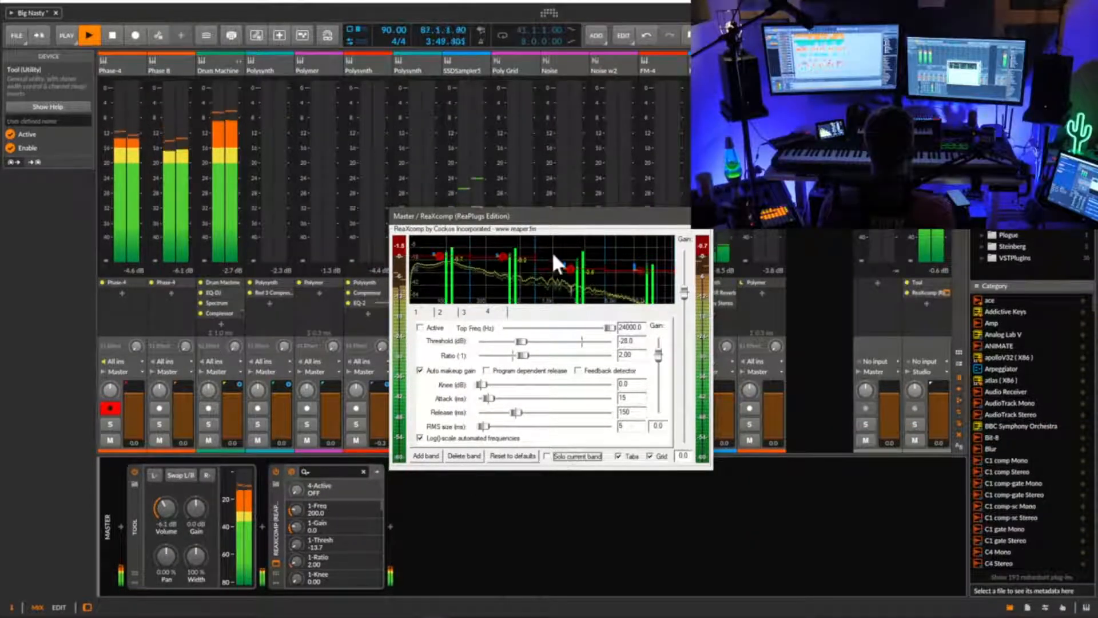
click(501, 260)
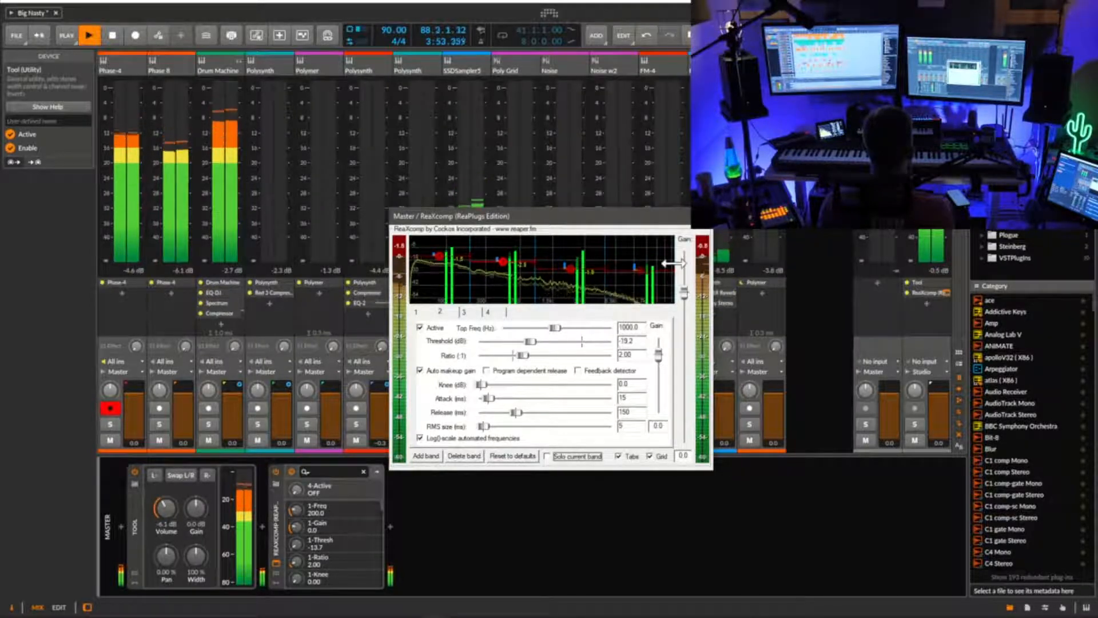
- Compare the playing mix with ReaXcomp bypassed and enabled, leave it enabled, and reset its input peak reading
click(485, 545)
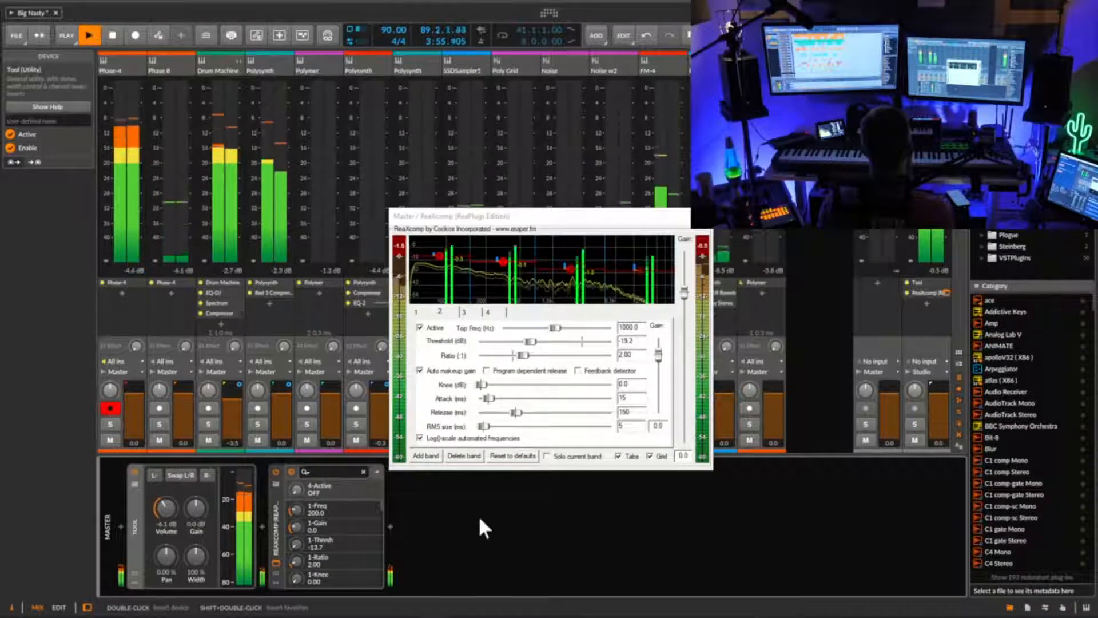
click(277, 471)
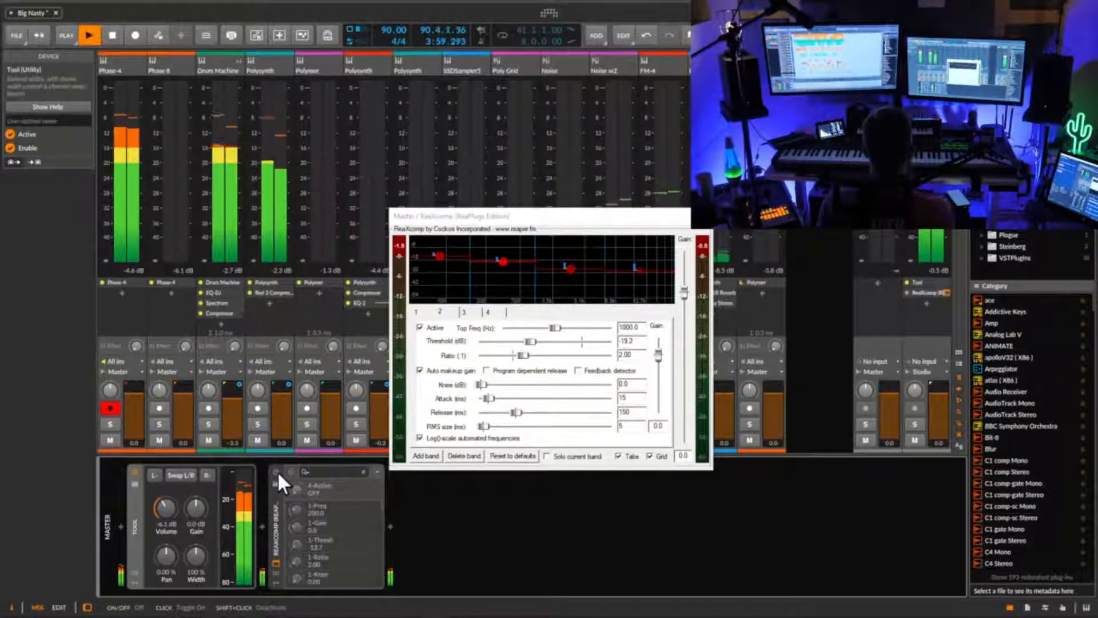
click(276, 471)
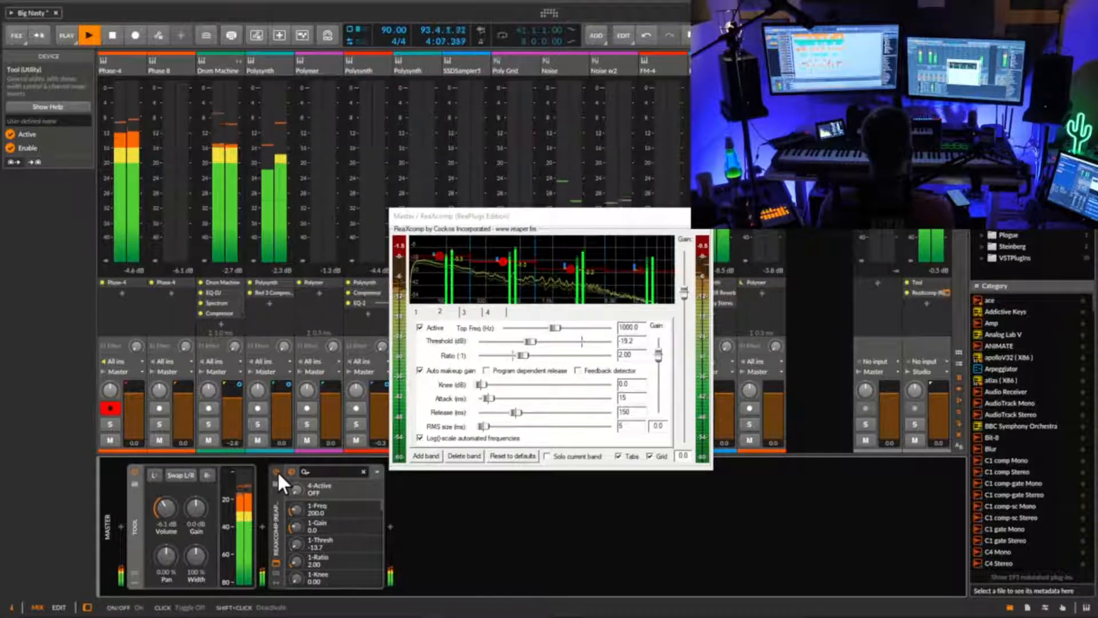
click(277, 471)
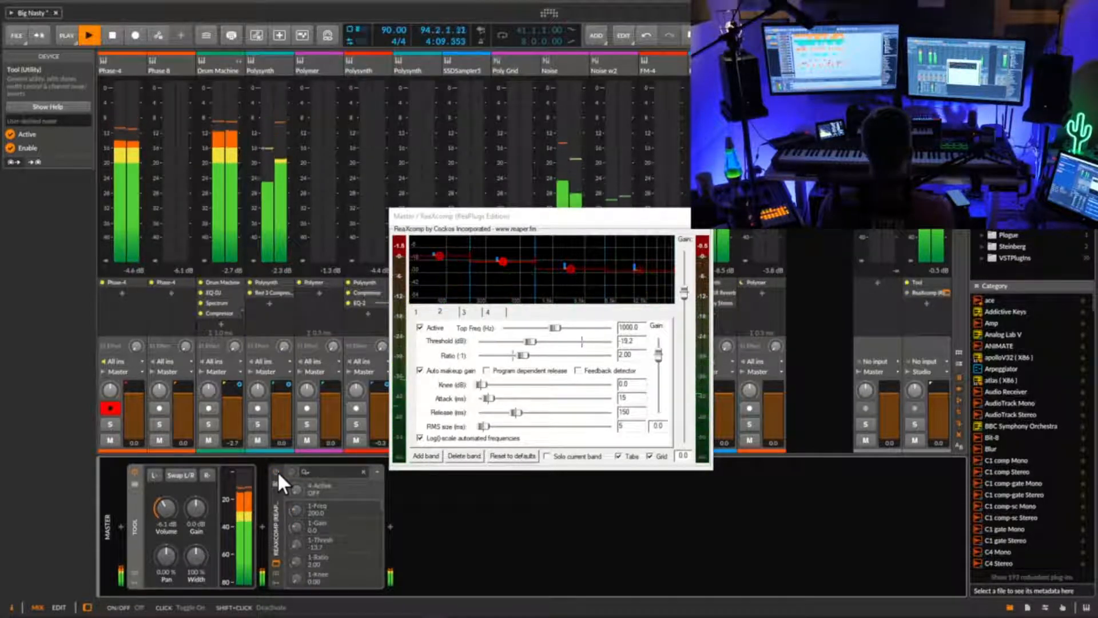
click(276, 471)
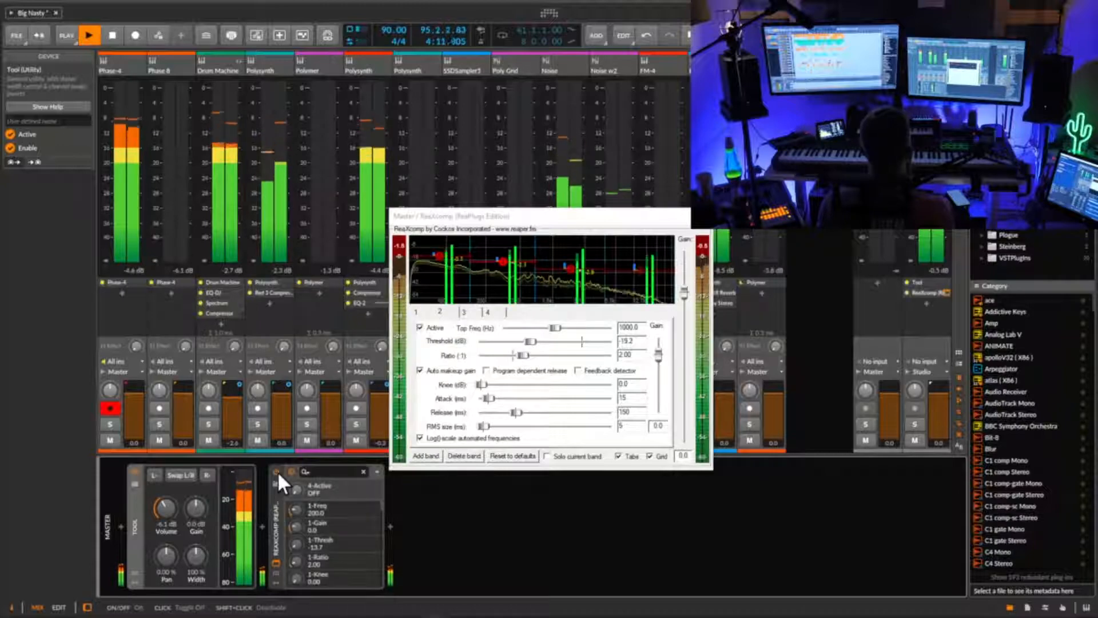
click(397, 240)
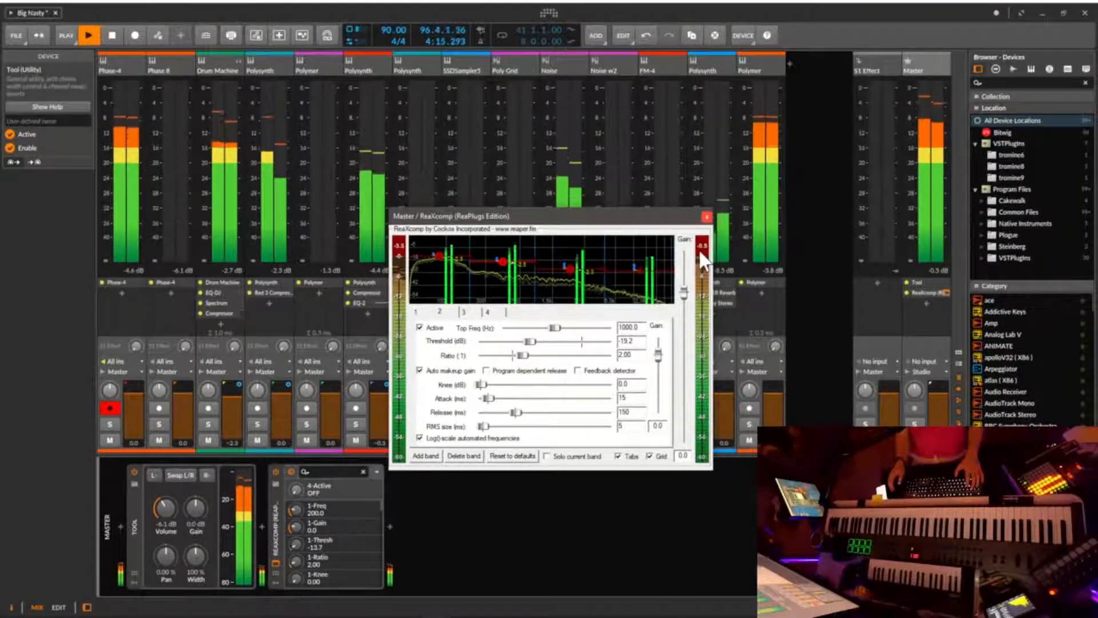
- Audition the mix with the Tool device and ReaXcomp toggled off and back on, resetting ReaXcomp's and the Master's peak readings
click(136, 472)
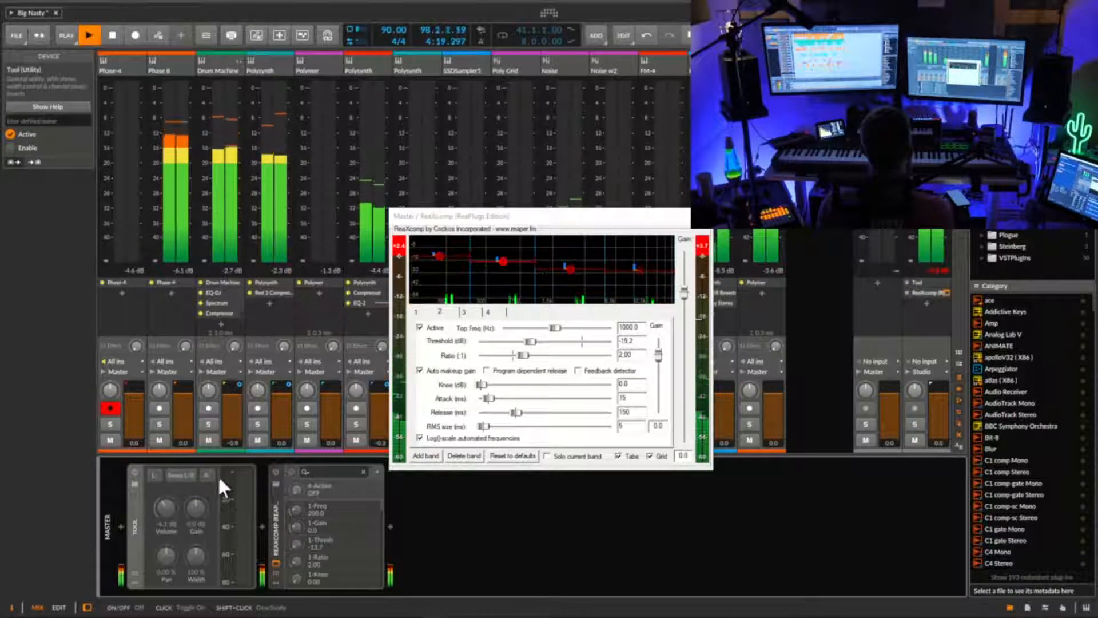
click(135, 470)
click(275, 469)
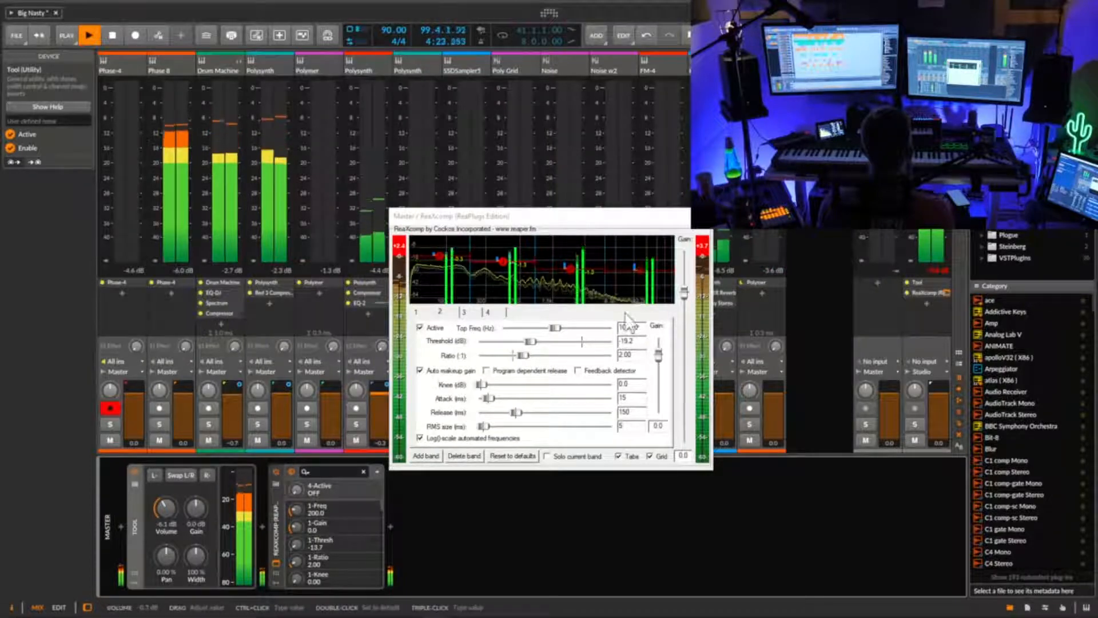
click(706, 245)
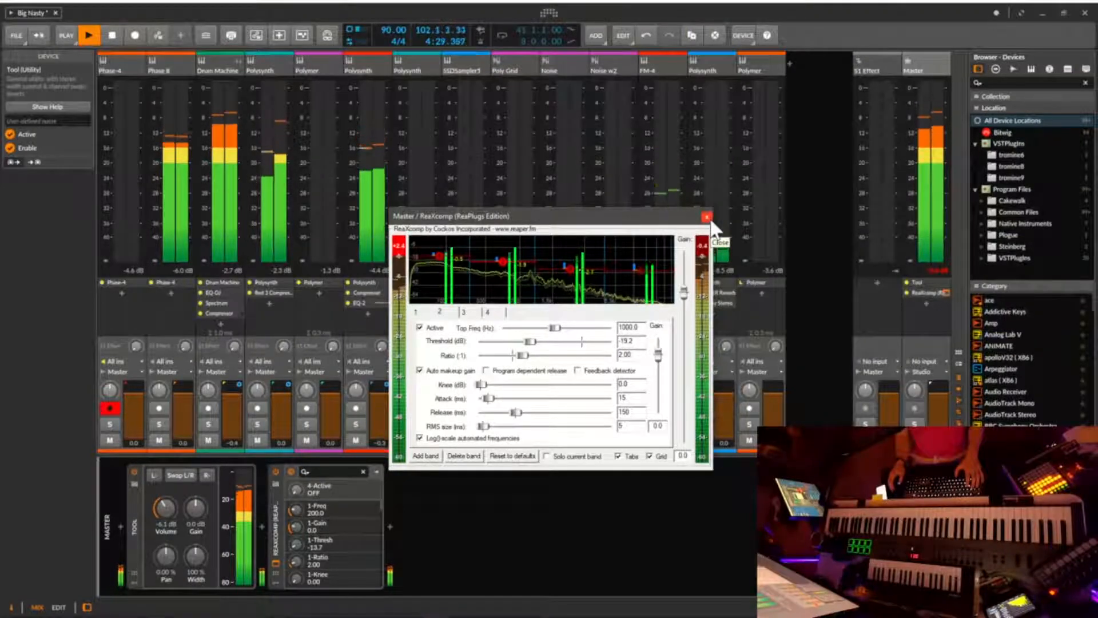
click(403, 246)
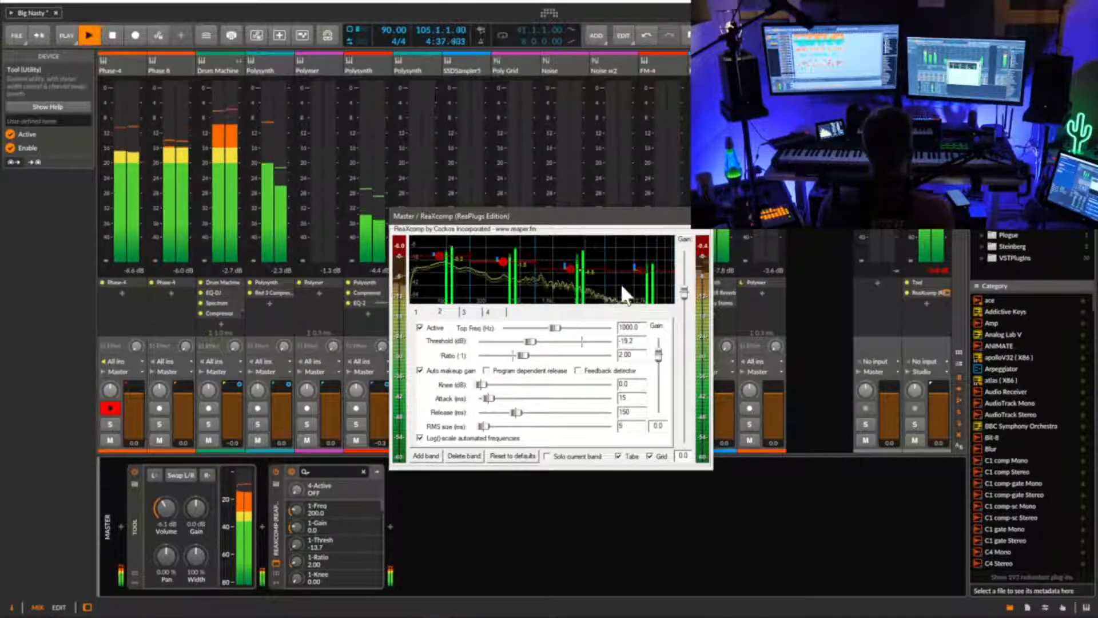
click(917, 271)
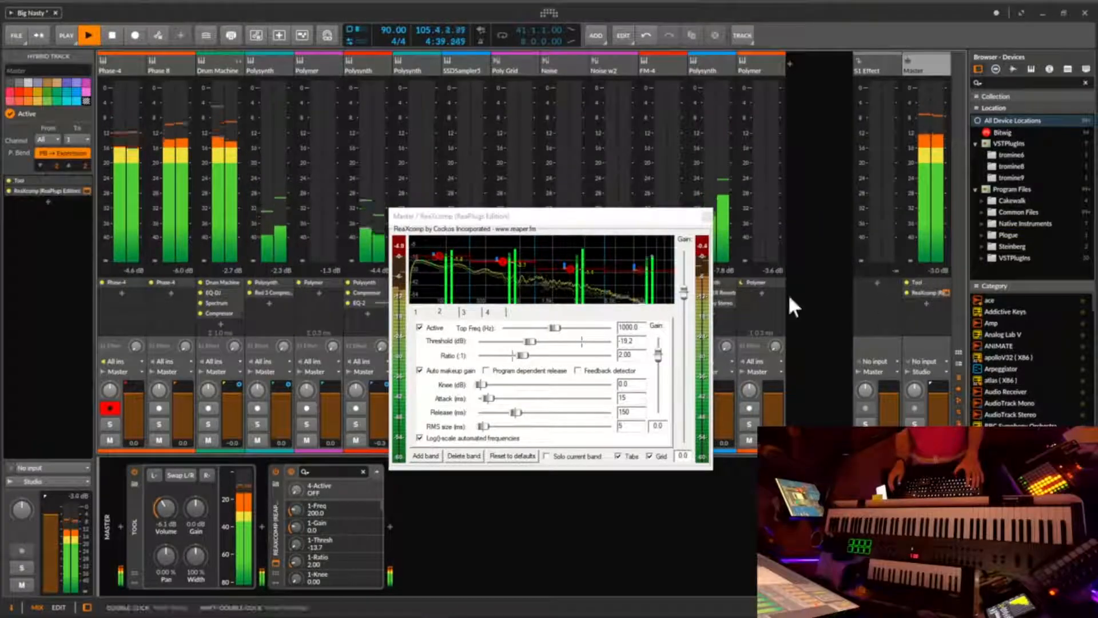
- Stop playback, close the ReaXcomp window, and add L1 limiter Stereo to the end of the Master device chain
key(space)
click(706, 216)
click(391, 527)
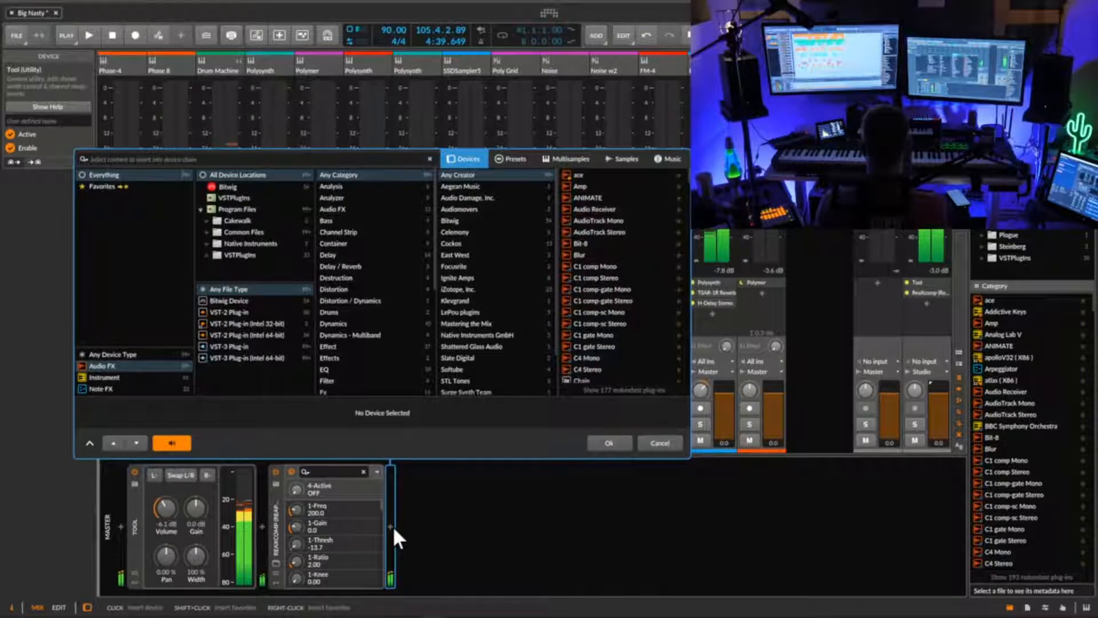
text(l1)
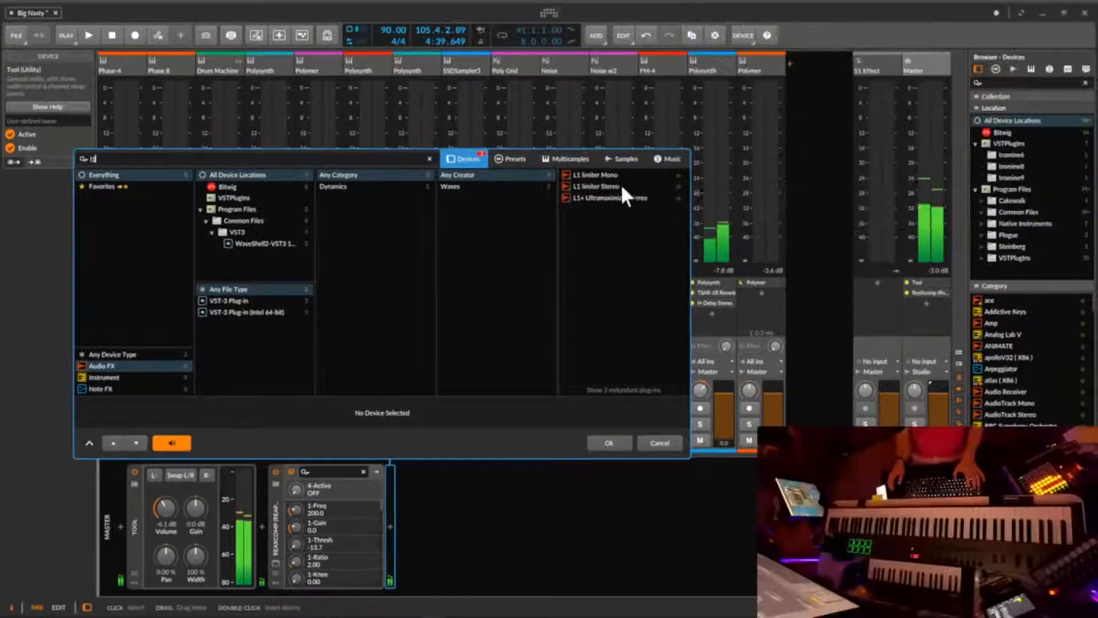
click(616, 186)
double_click(616, 186)
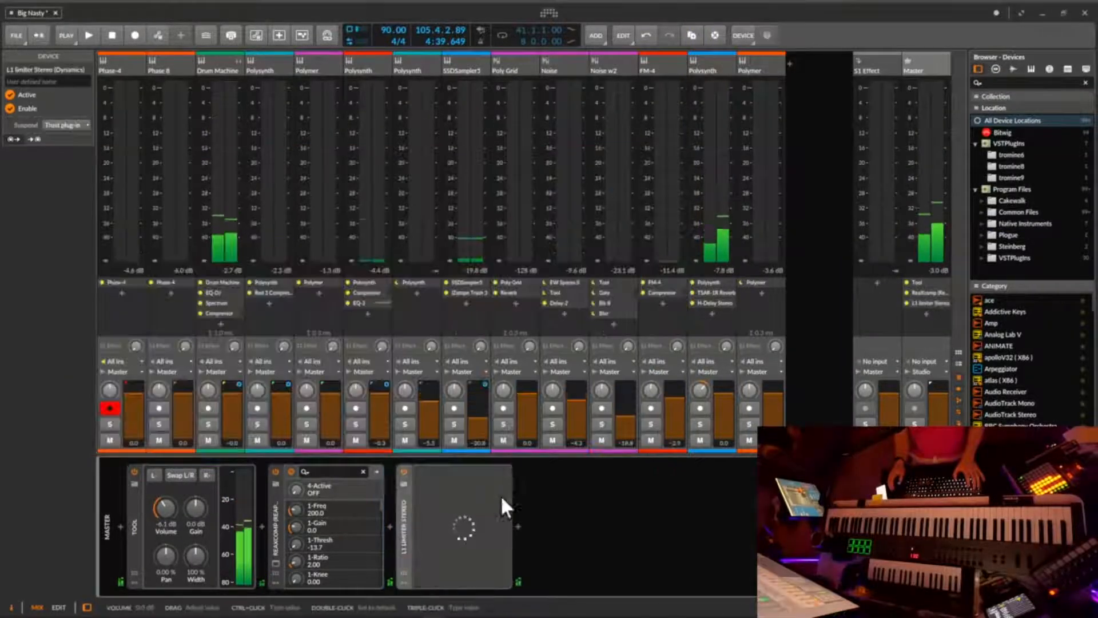
- Insert an EQ+ device between ReaXcomp and the L1 limiter on the Master chain
click(387, 526)
text(eq)
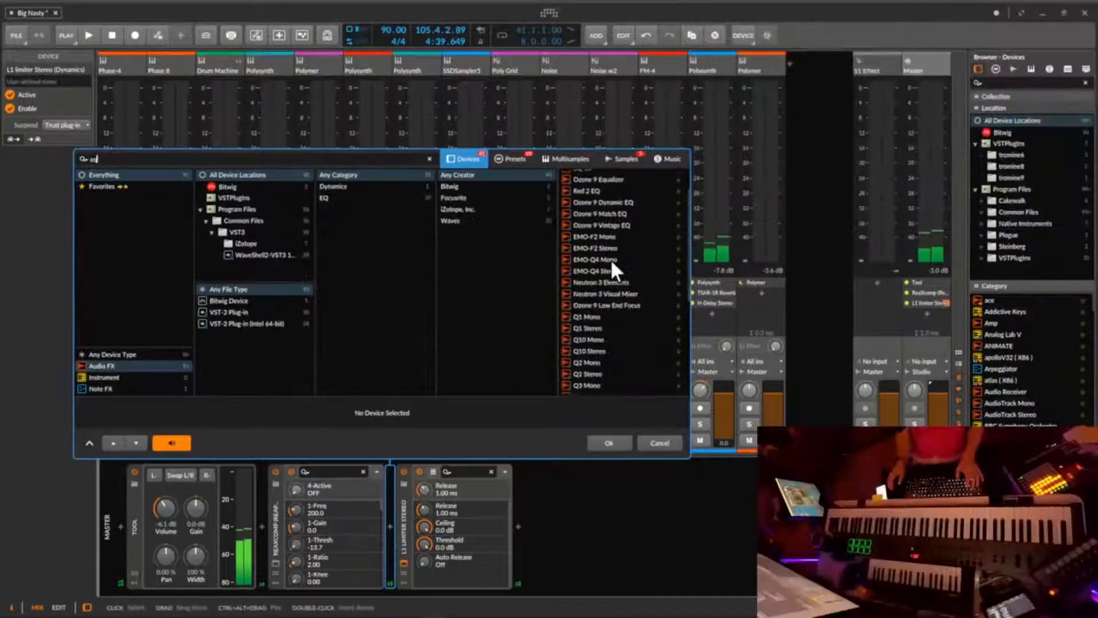
scroll(609, 259, up, 3)
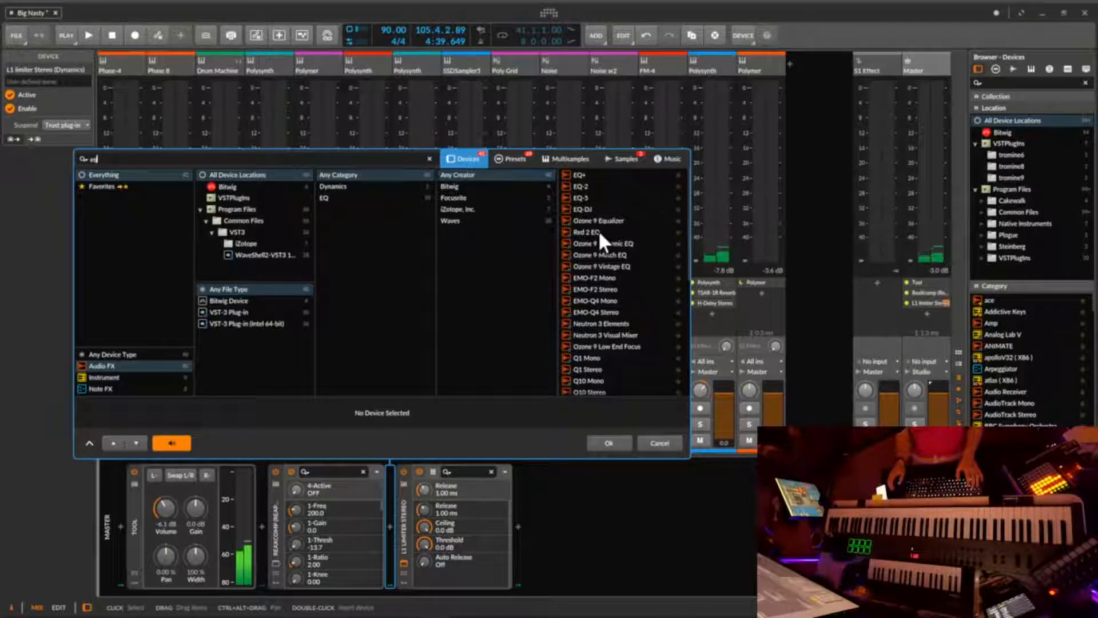
double_click(584, 174)
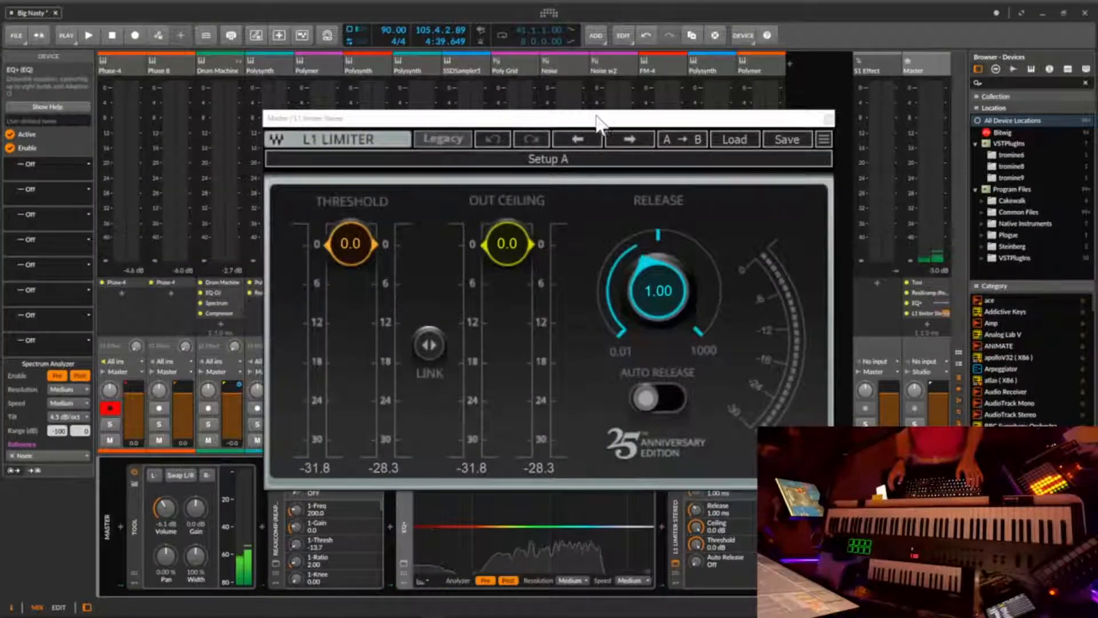
- Set the L1 limiter's out ceiling to -0.1 and its threshold to -1.5, and play the mix through it
drag(592, 118, 674, 120)
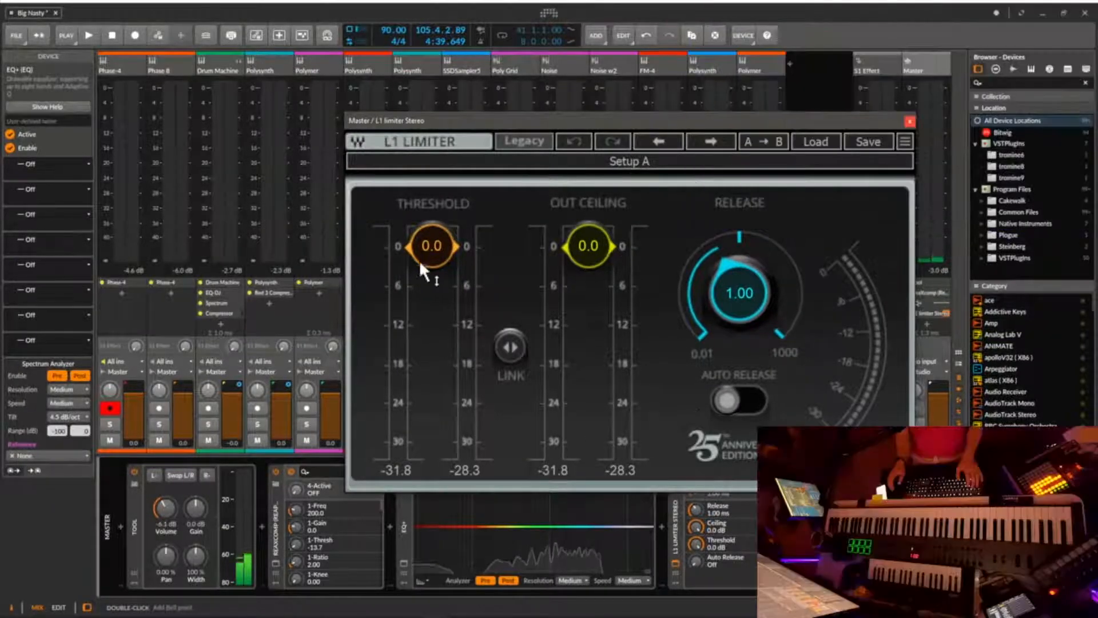
drag(427, 257, 428, 262)
drag(596, 249, 596, 250)
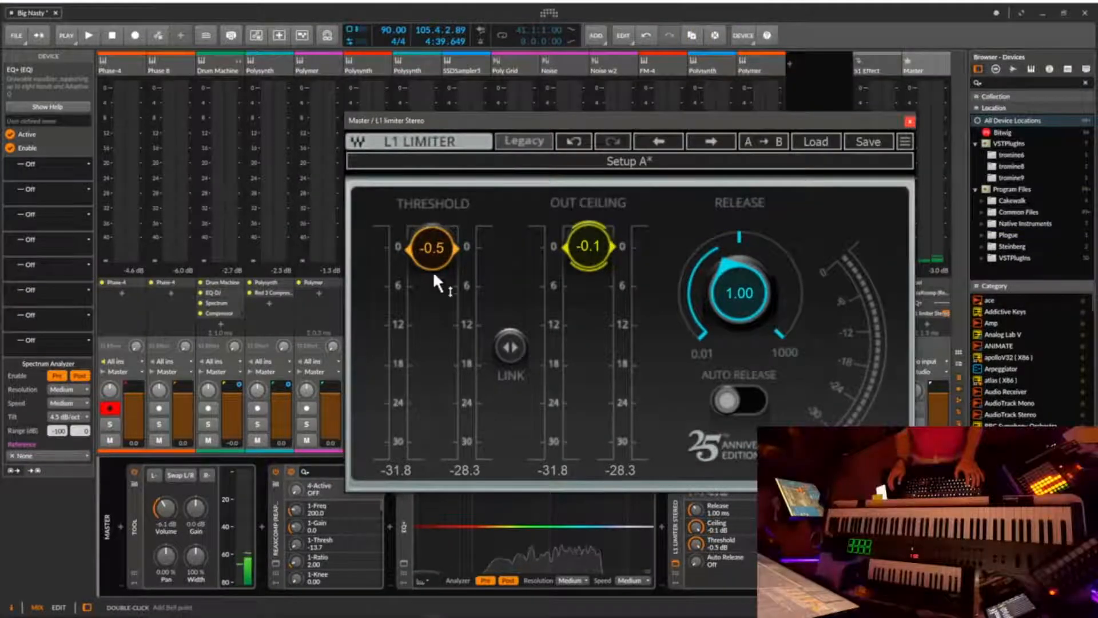
mouse_move(432, 270)
mouse_down()
mouse_move(432, 284)
mouse_move(433, 270)
mouse_up()
key(space)
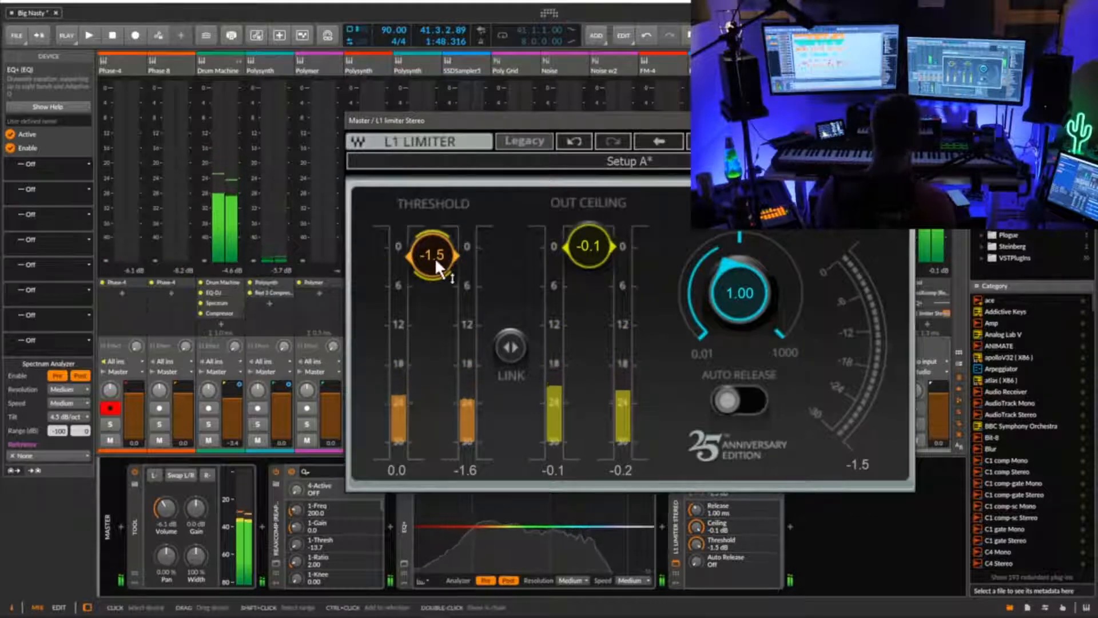
- Set the L1 limiter's threshold to -1.0, turn on Auto Release, and close the plug-in window
mouse_move(435, 258)
mouse_down()
mouse_move(435, 246)
mouse_move(435, 258)
mouse_up()
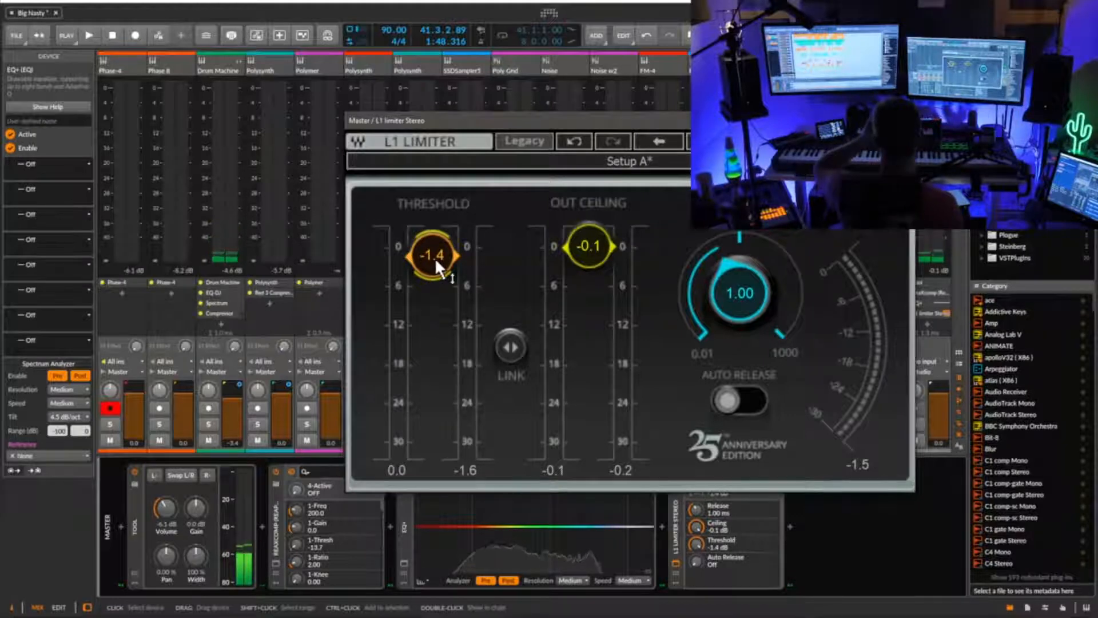
drag(437, 258, 437, 248)
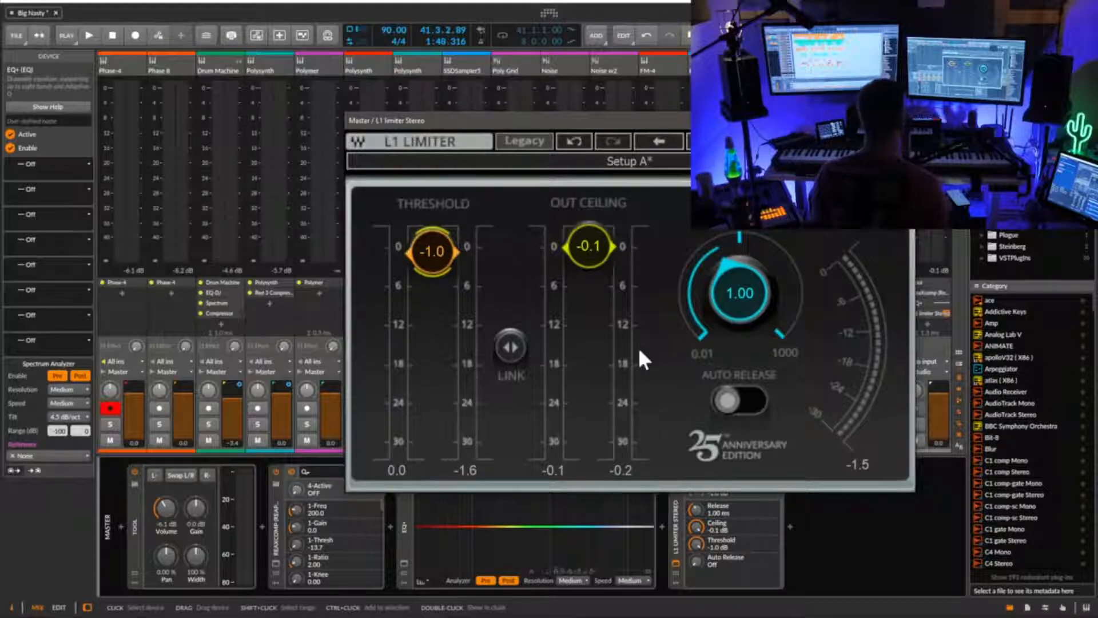
click(747, 408)
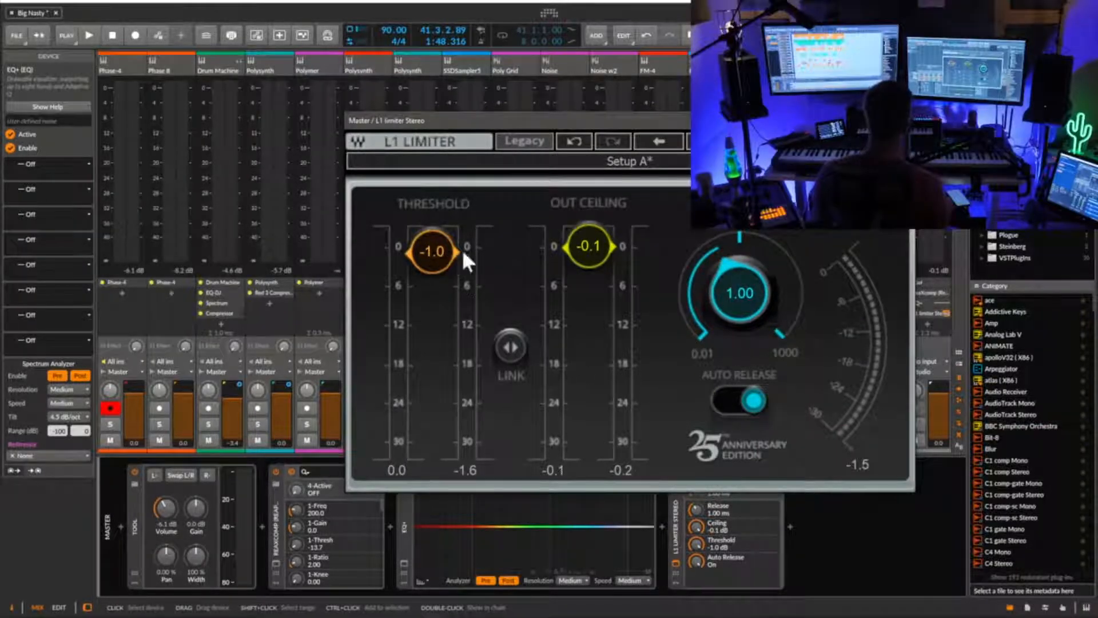
click(909, 121)
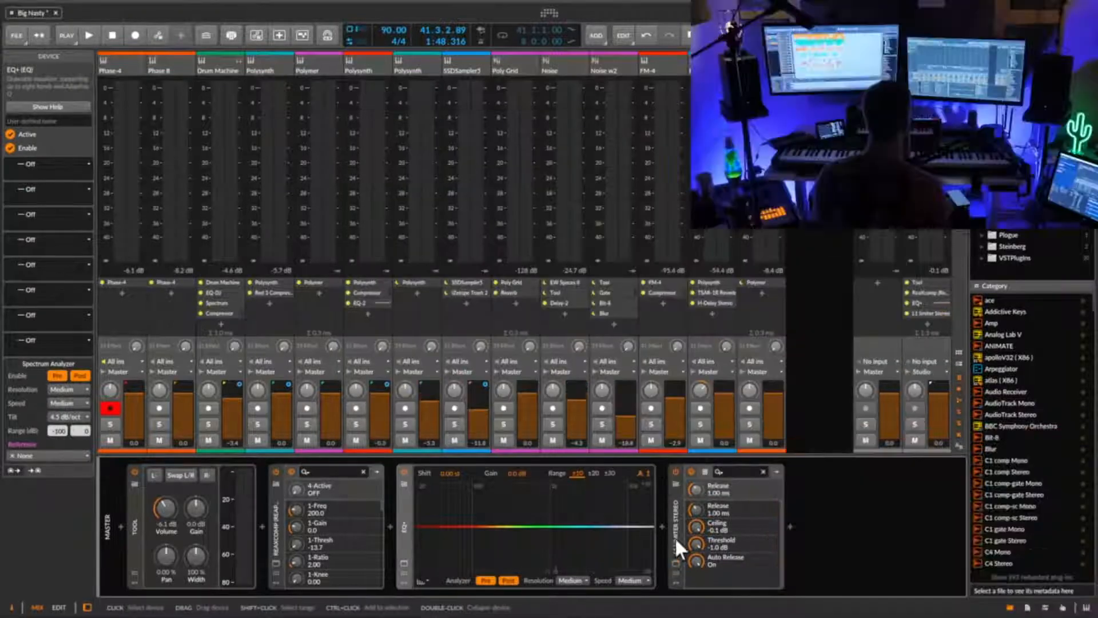
- Play the arrangement through the Master chain, set the playback start to about bar 105, and zoom in on that section
click(674, 531)
key(space)
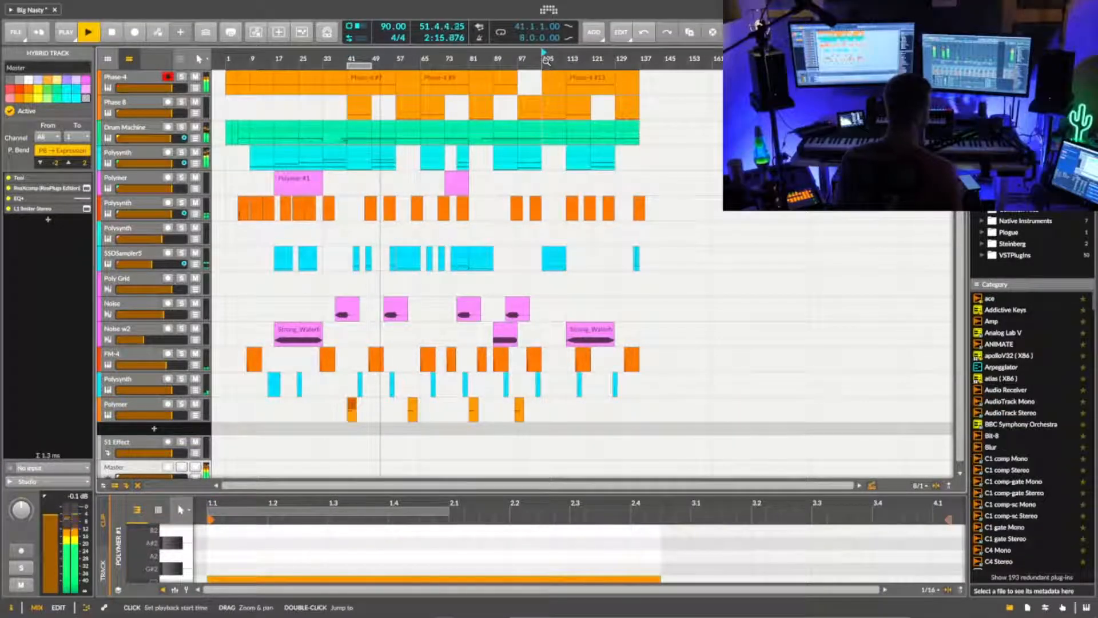
click(547, 60)
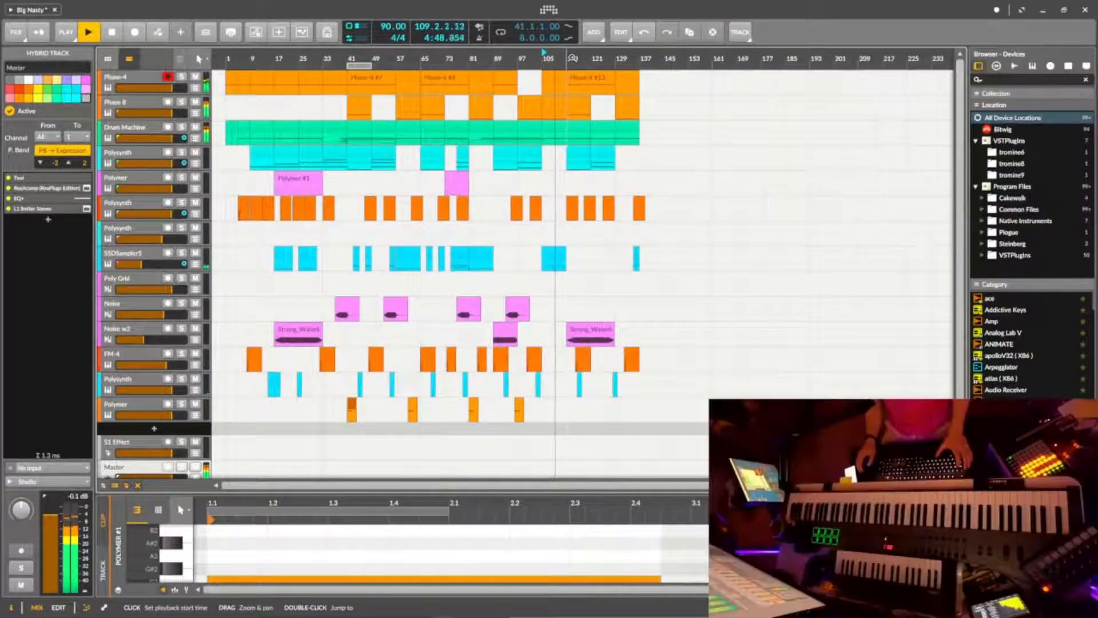
drag(563, 59, 523, 115)
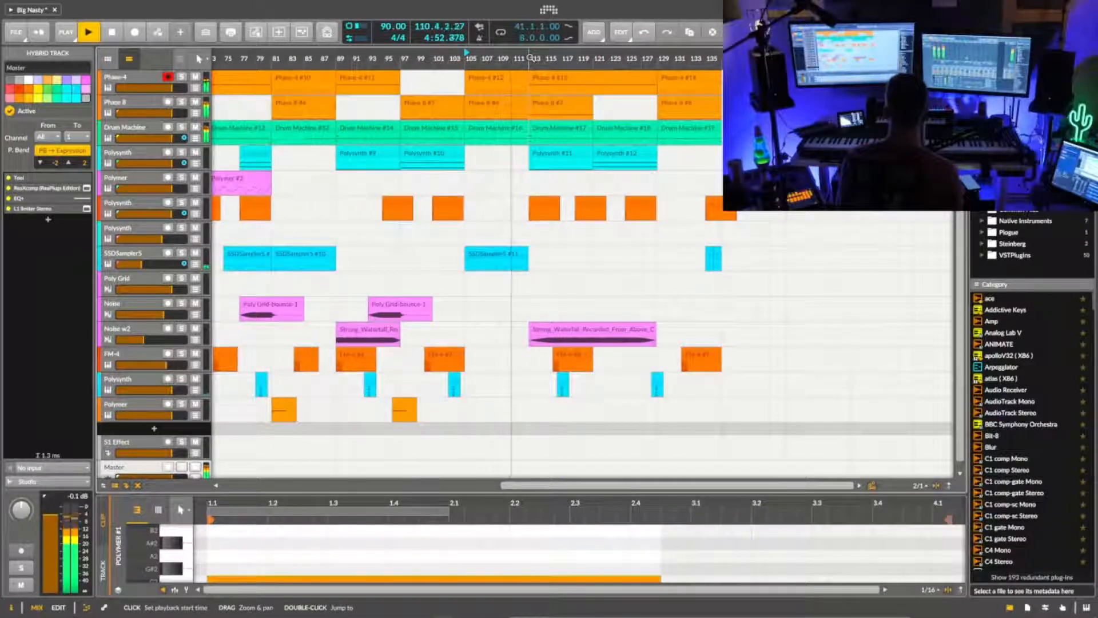
- Disable Tool, ReaXcomp, EQ+ and the L1 limiter on the Master and replay the section without processing
key(alt+2)
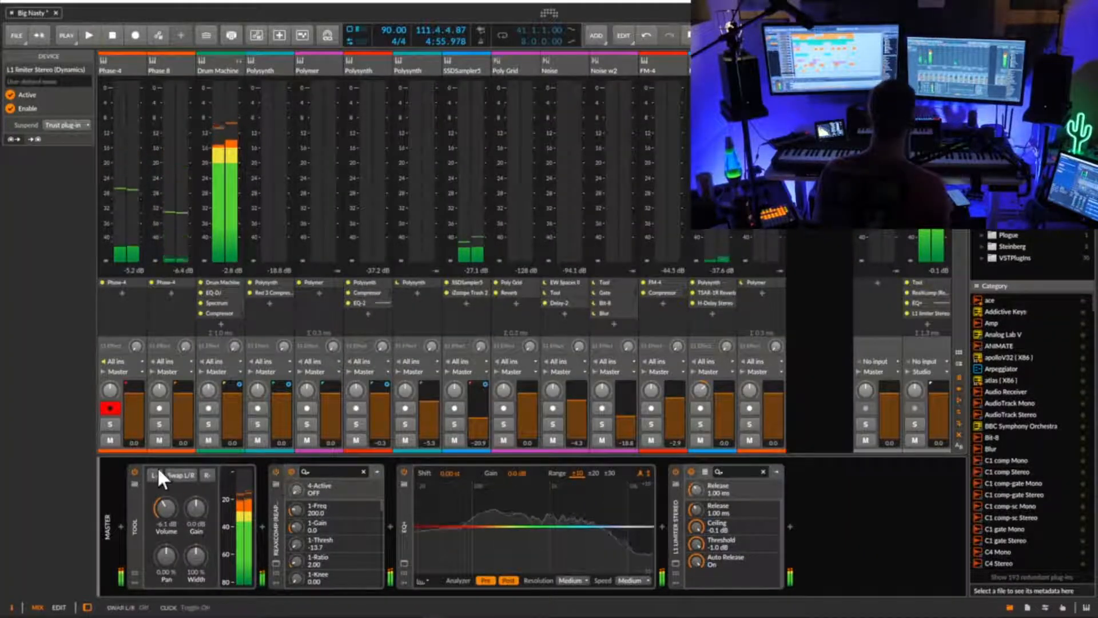
click(134, 471)
click(275, 471)
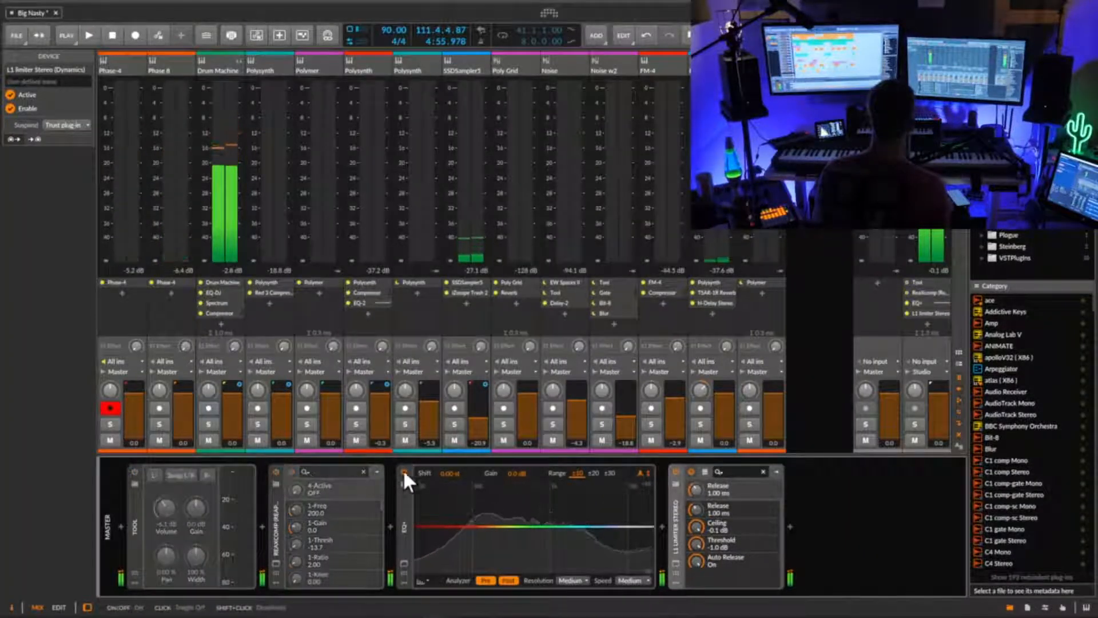
click(404, 471)
click(676, 472)
key(space)
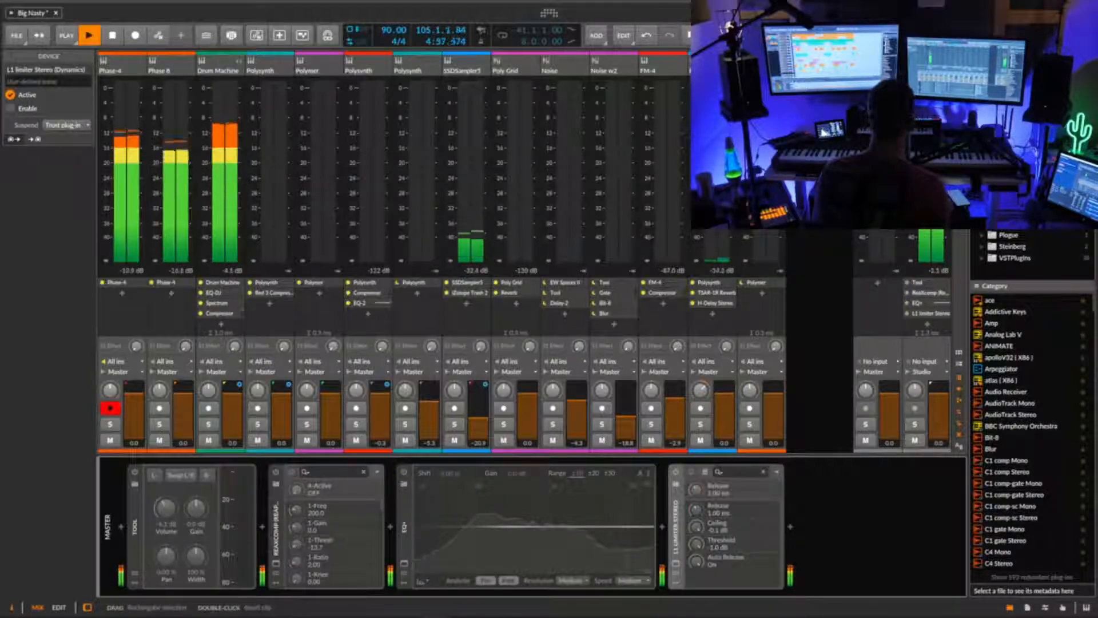
key(alt+1)
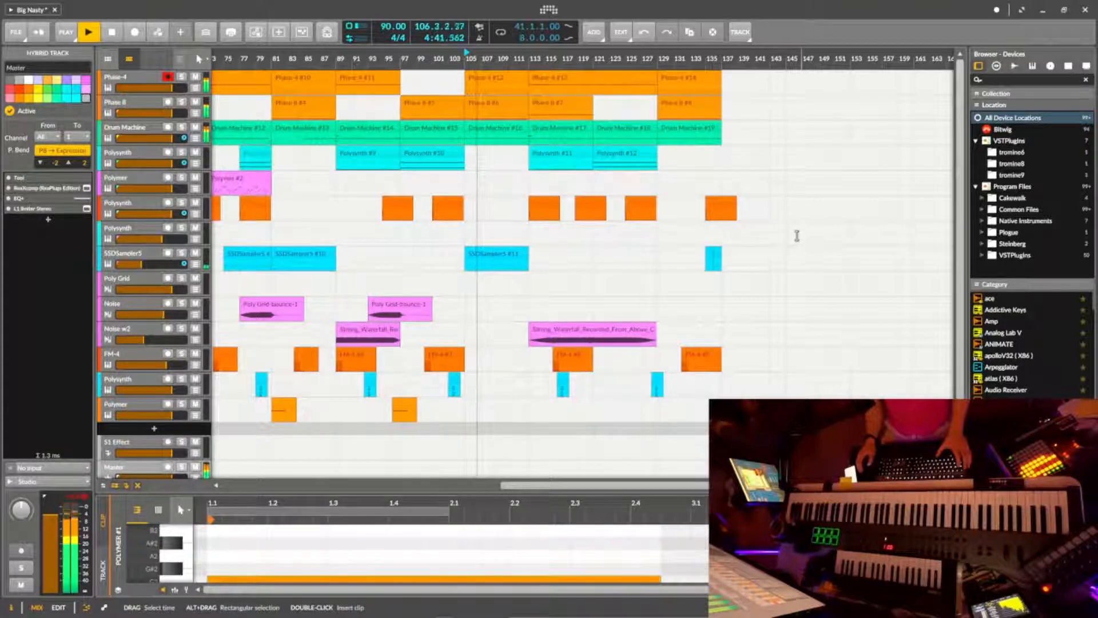
key(alt+2)
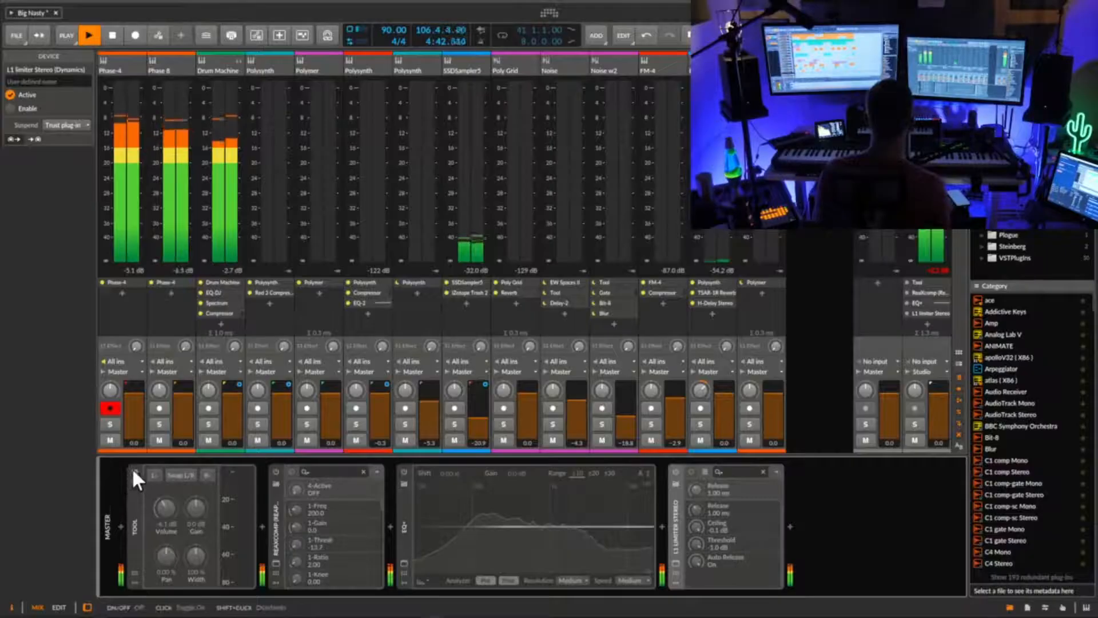
- Re-enable all four Master devices during playback and reset the Master's peak level reading
click(276, 472)
click(405, 471)
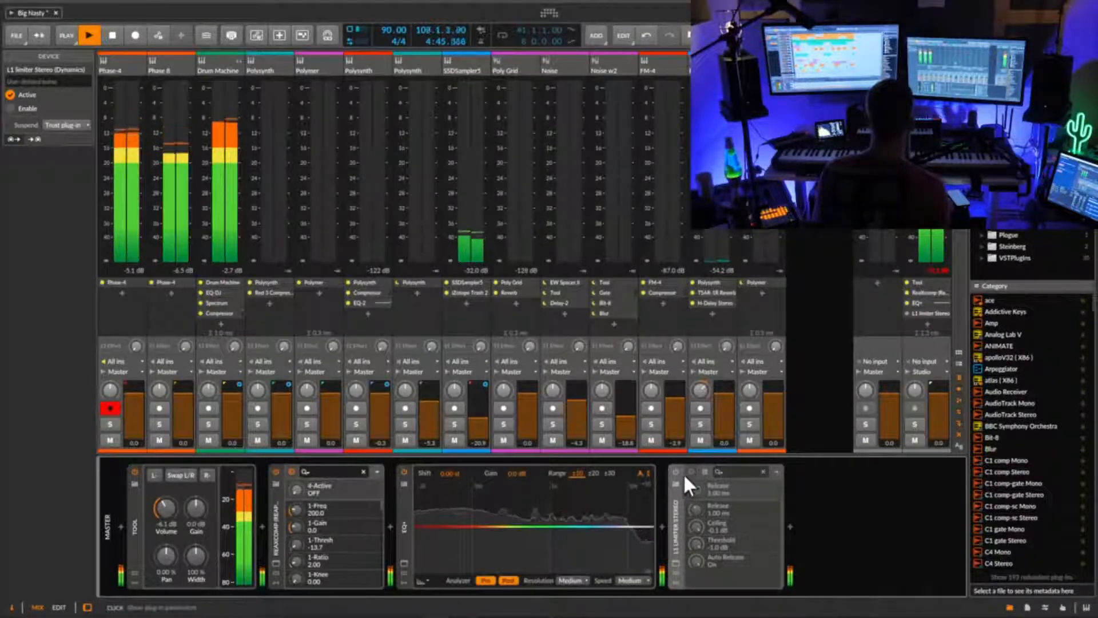
click(675, 472)
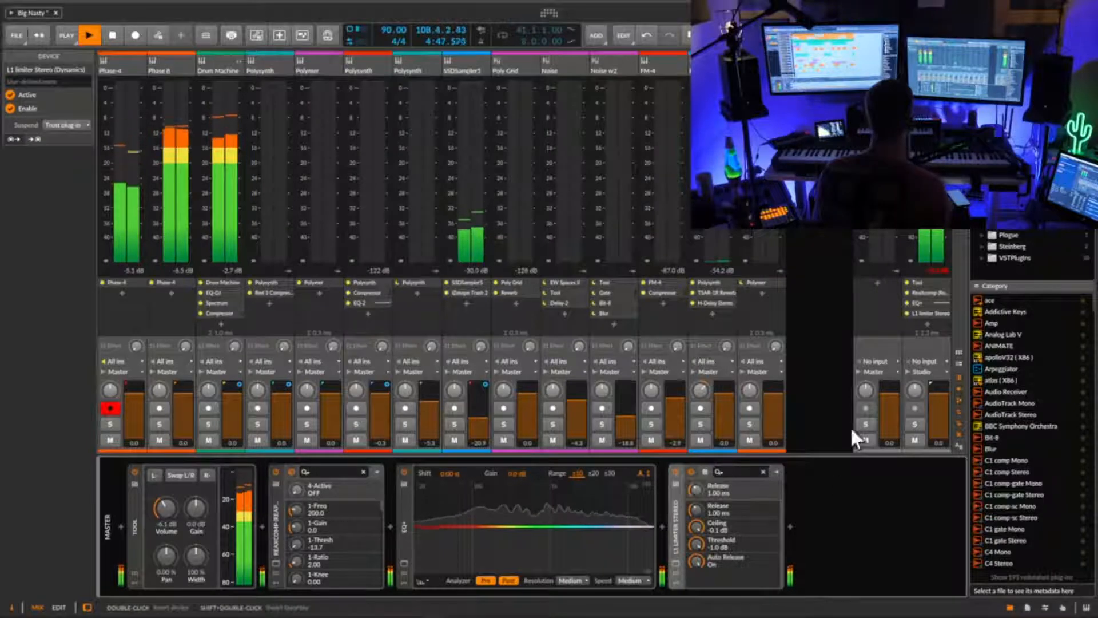
click(942, 268)
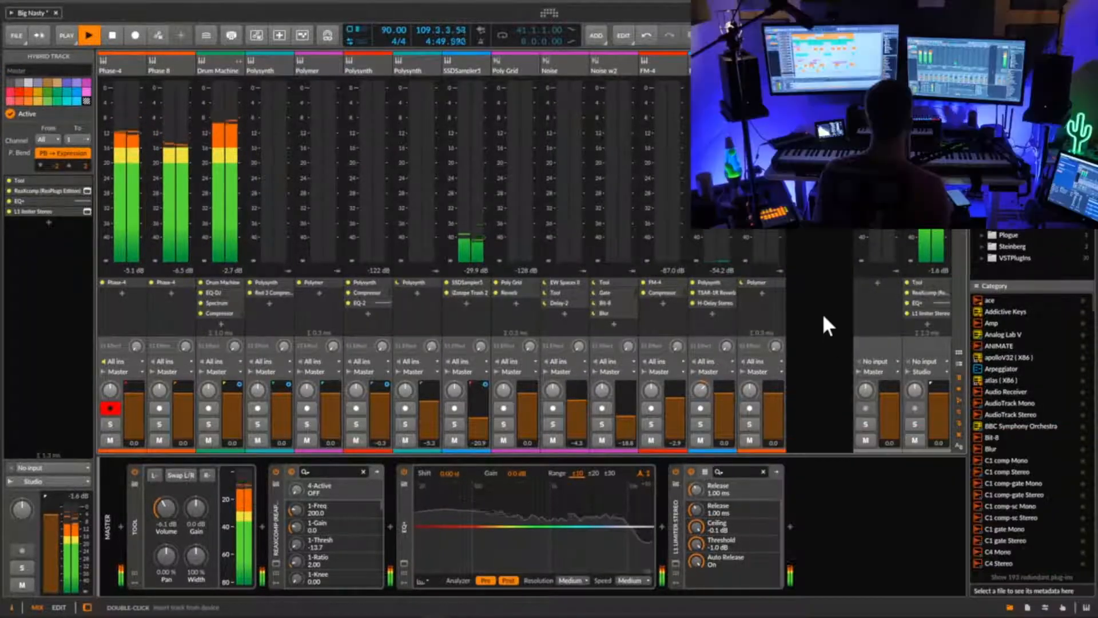
- Add a wide bell cut to the Master's EQ+ at 10.7 kHz, with -1.2 dB gain and a Q of 0.45
key(space)
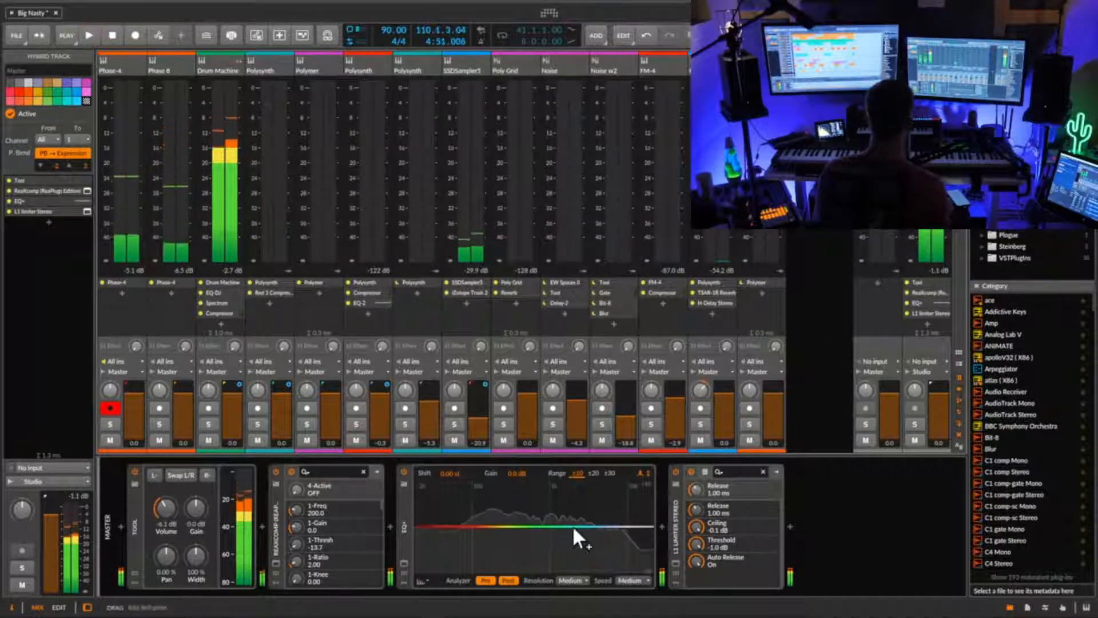
drag(571, 525, 602, 531)
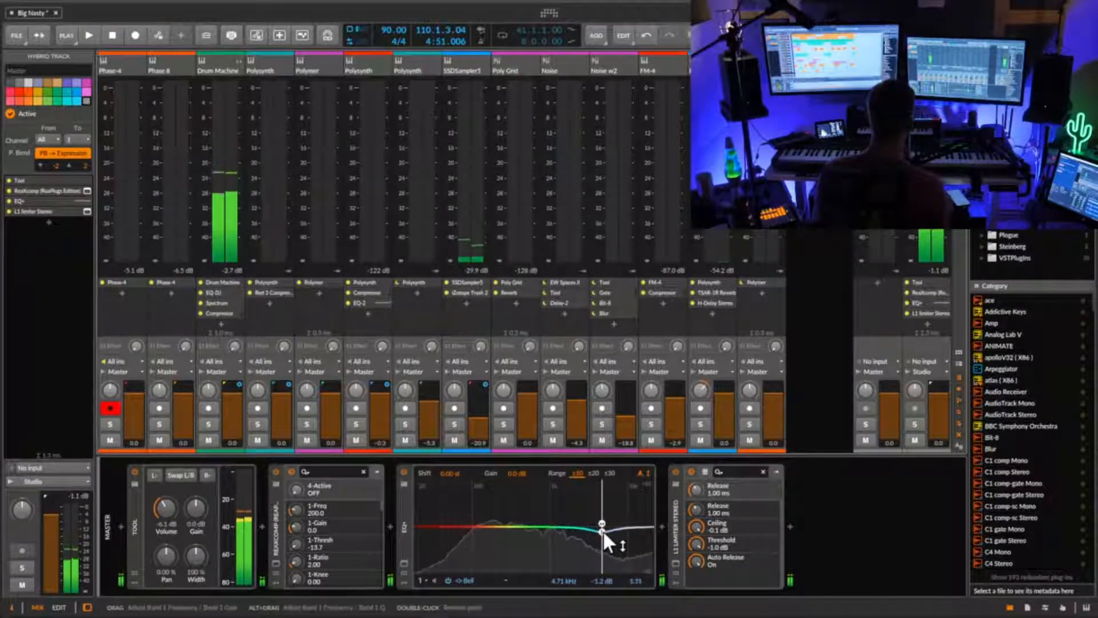
scroll(603, 530, down, 3)
key(space)
drag(602, 530, 632, 530)
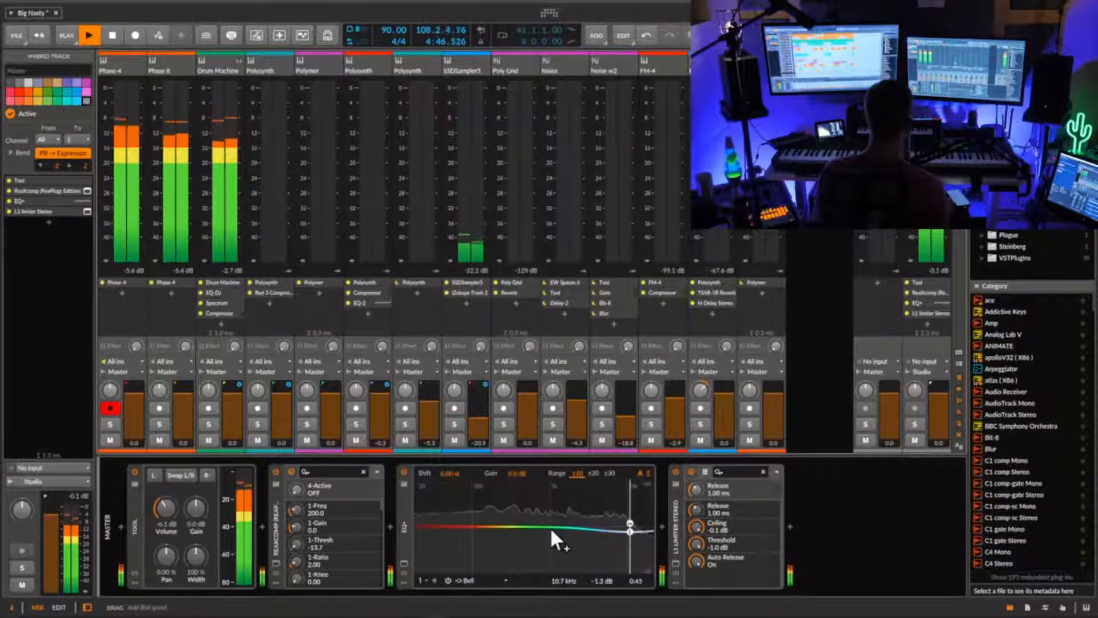
- Add a second bell band to EQ+ at 296 Hz, with -1.5 dB gain and a Q of 0.89
drag(550, 527, 507, 533)
scroll(506, 538, down, 3)
scroll(506, 538, up, 2)
double_click(564, 529)
key(space)
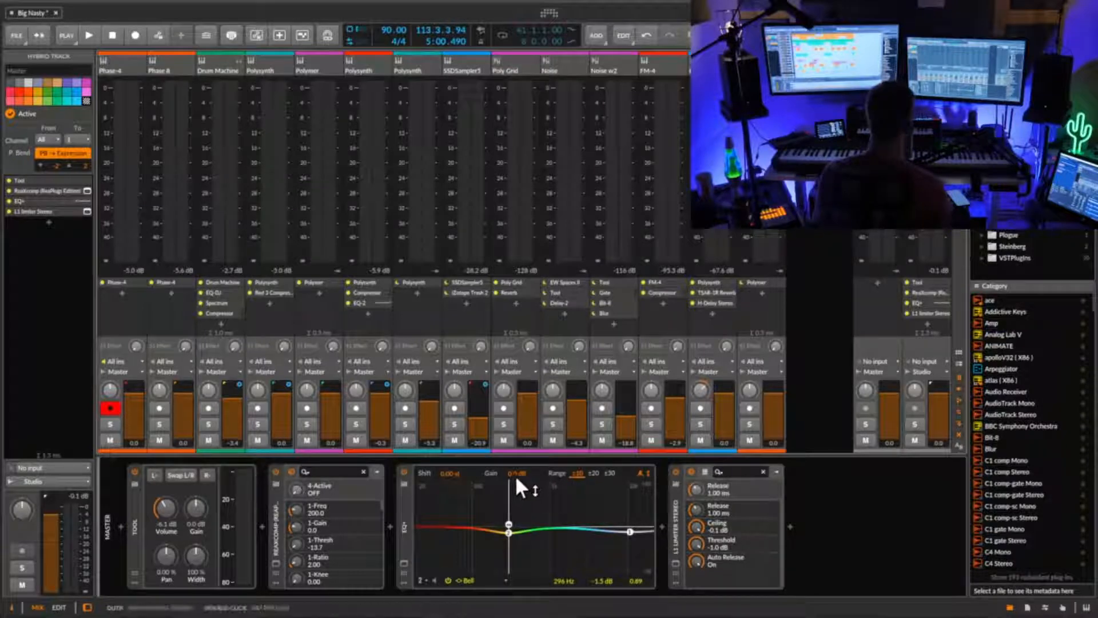
drag(515, 475, 515, 474)
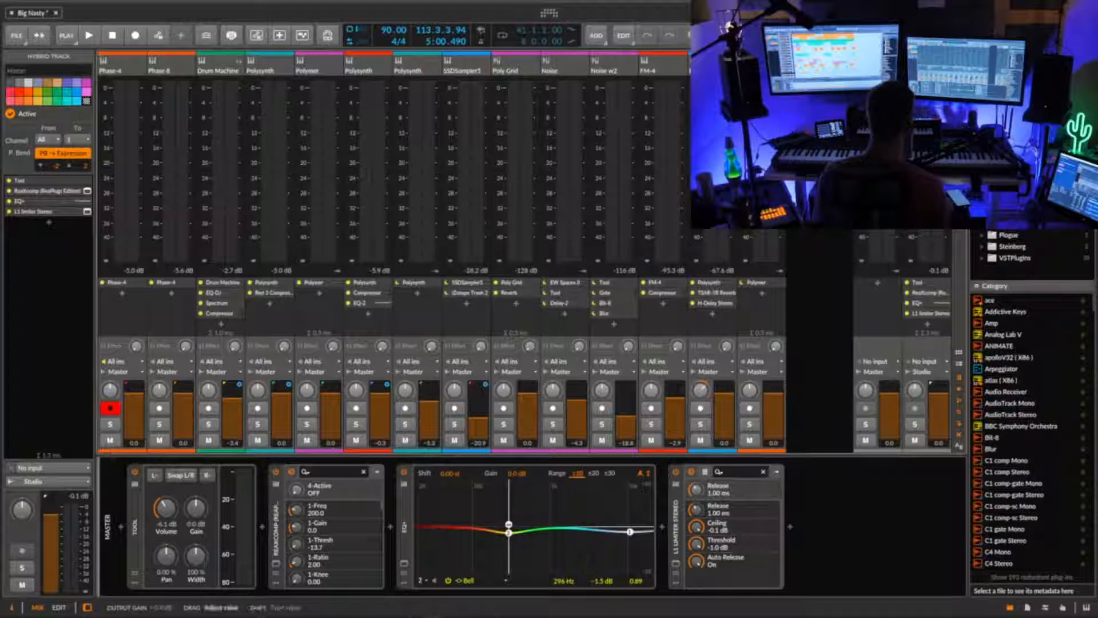
- Fine-tune EQ+ during playback: lower the second band's frequency, set the high cut to 11.1 kHz and -1.9 dB, and add a slight upper-mid boost
key(space)
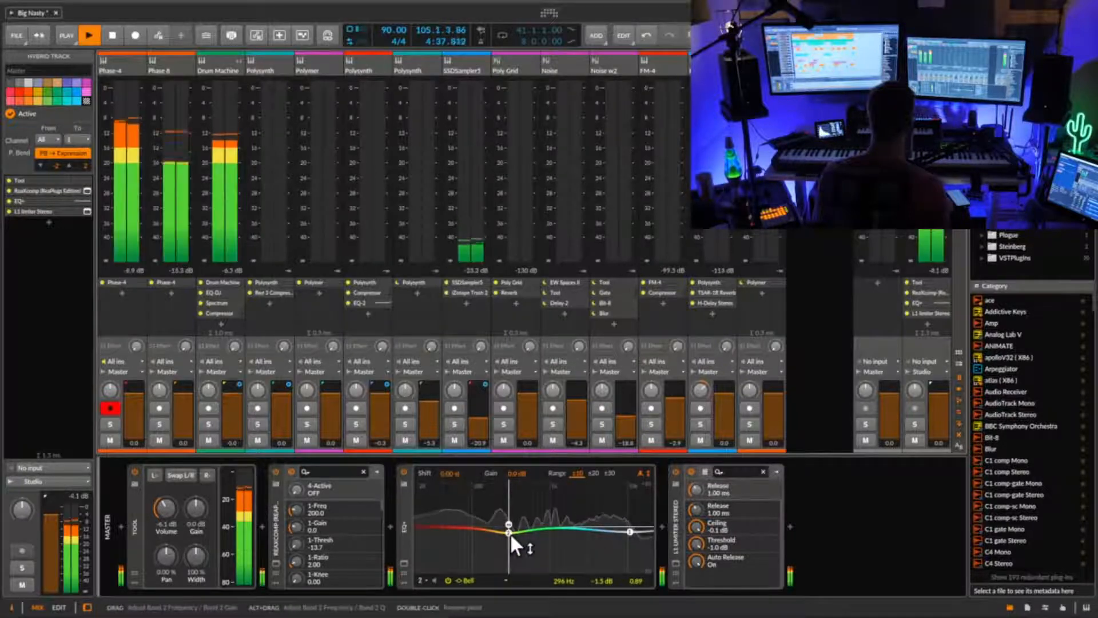
mouse_move(510, 533)
mouse_down()
mouse_move(469, 550)
mouse_move(569, 557)
mouse_move(454, 558)
mouse_move(509, 556)
mouse_move(490, 555)
mouse_move(461, 509)
mouse_move(478, 507)
mouse_move(464, 499)
mouse_move(556, 492)
mouse_move(439, 492)
mouse_move(565, 496)
mouse_move(538, 497)
mouse_move(538, 536)
mouse_move(534, 517)
mouse_move(501, 538)
mouse_up()
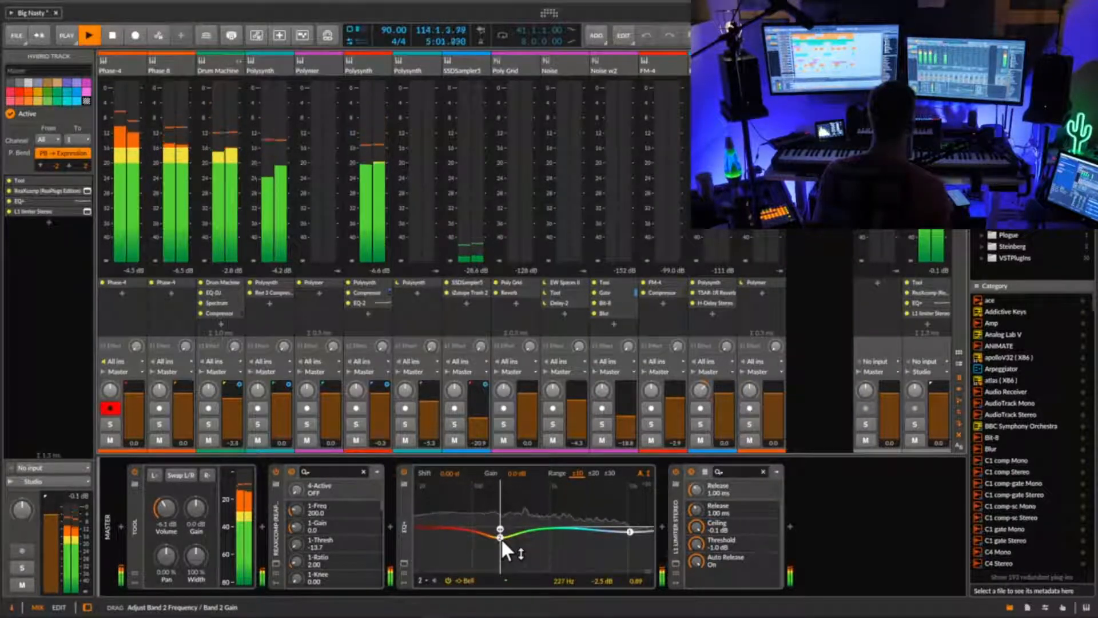
drag(501, 537, 630, 537)
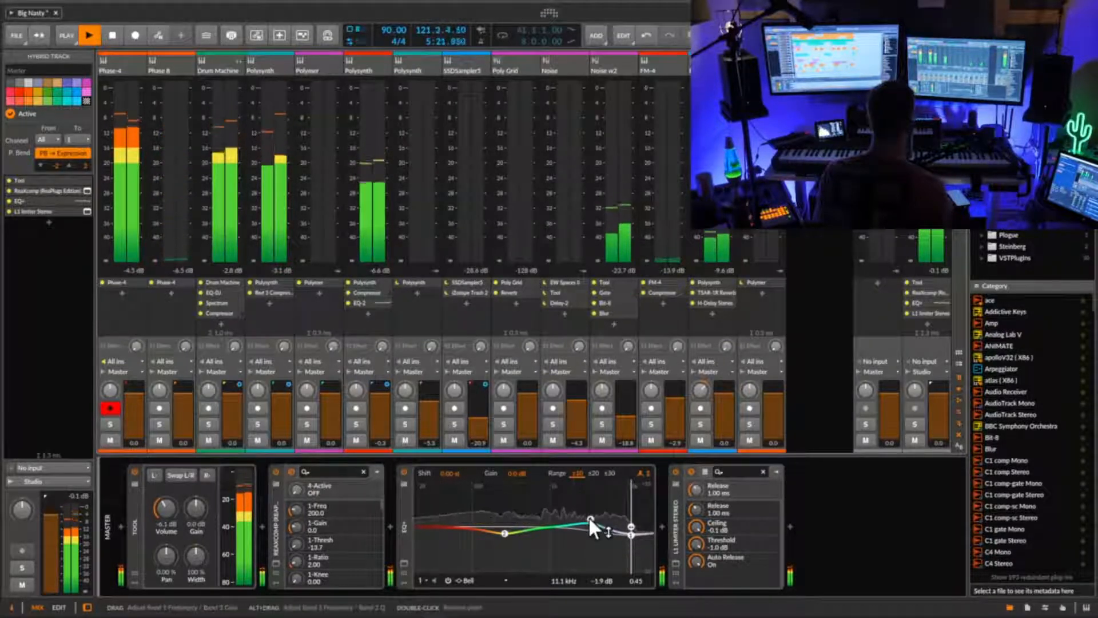
- Bypass and re-enable EQ+ repeatedly during playback to compare the Master with and without equalization
click(403, 470)
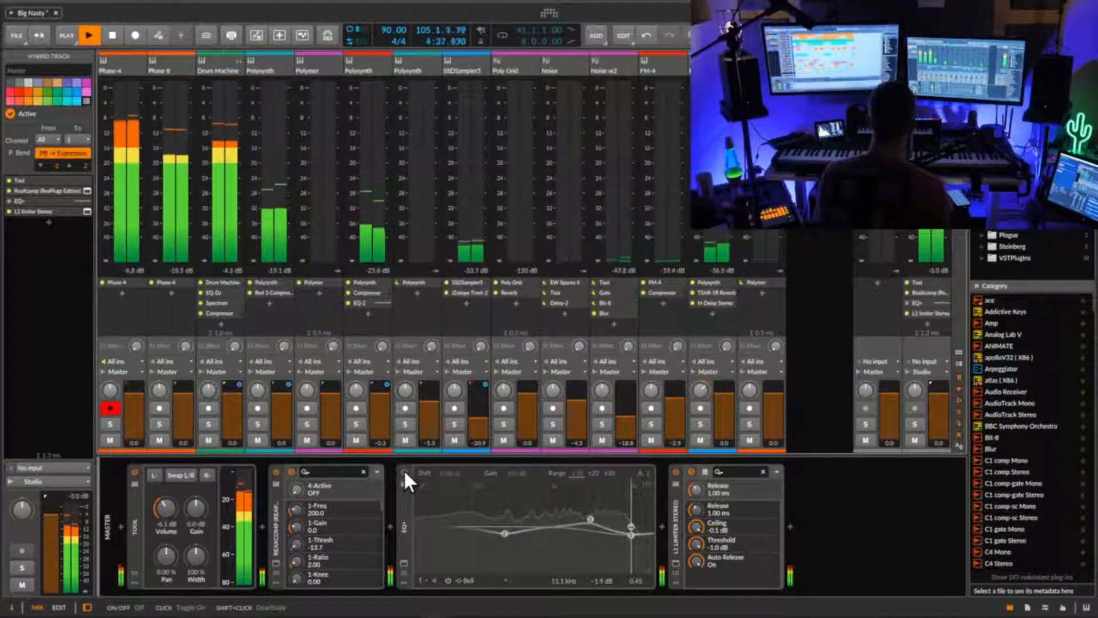
click(403, 471)
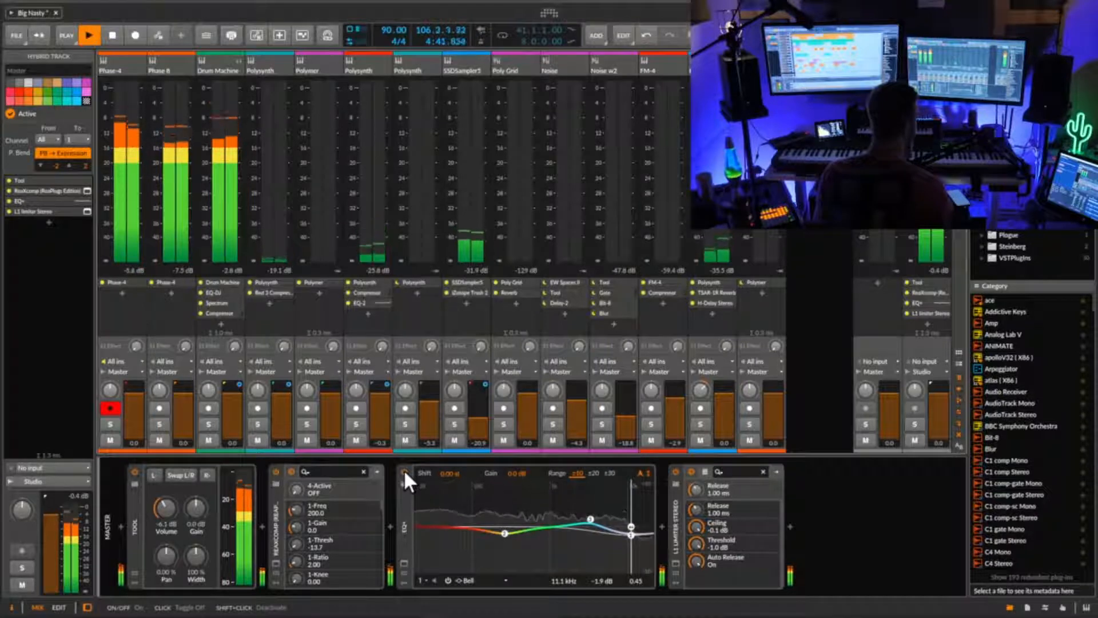
click(404, 470)
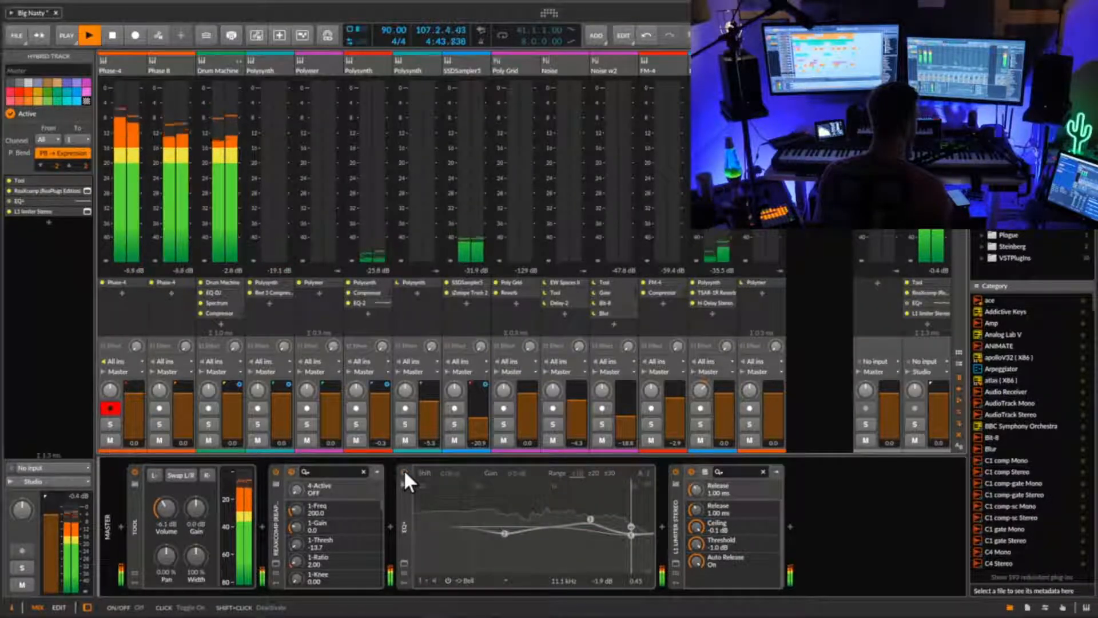
click(403, 470)
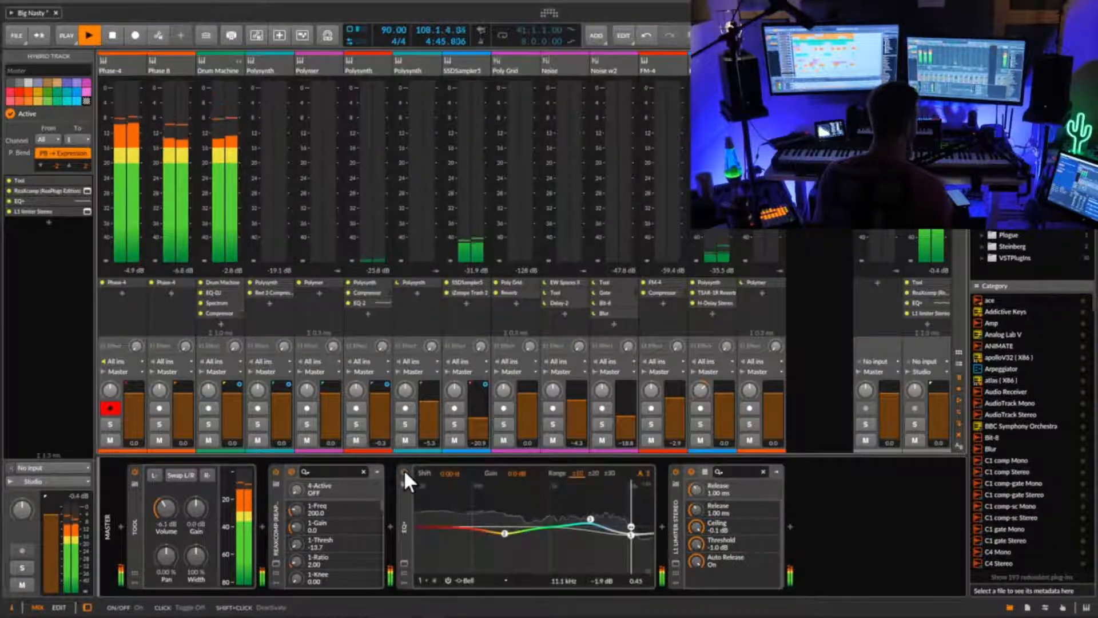
click(403, 470)
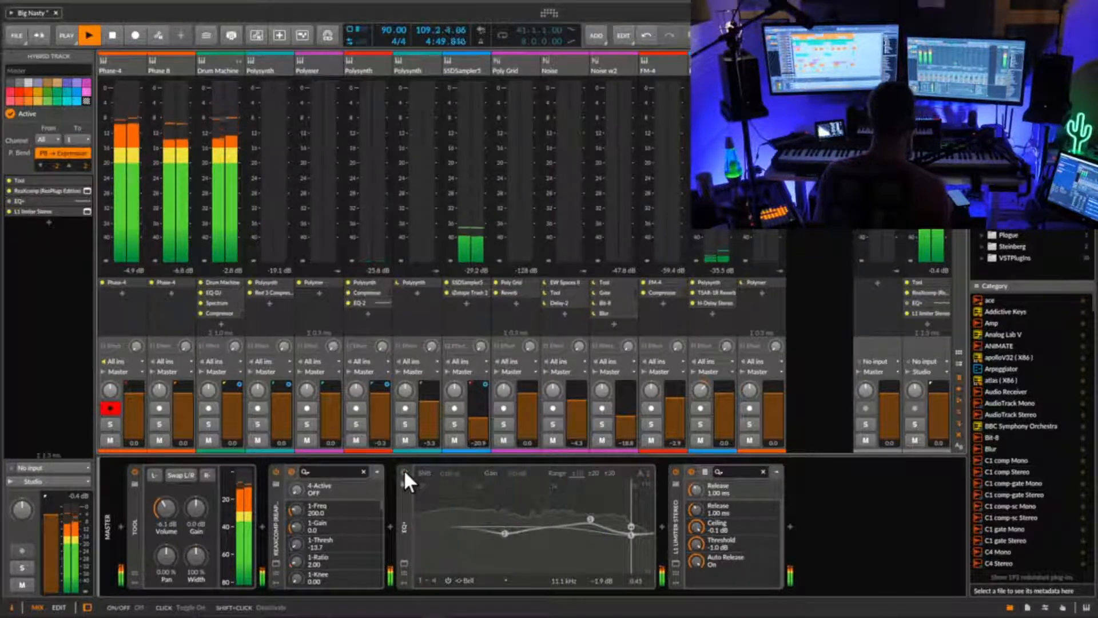
click(403, 470)
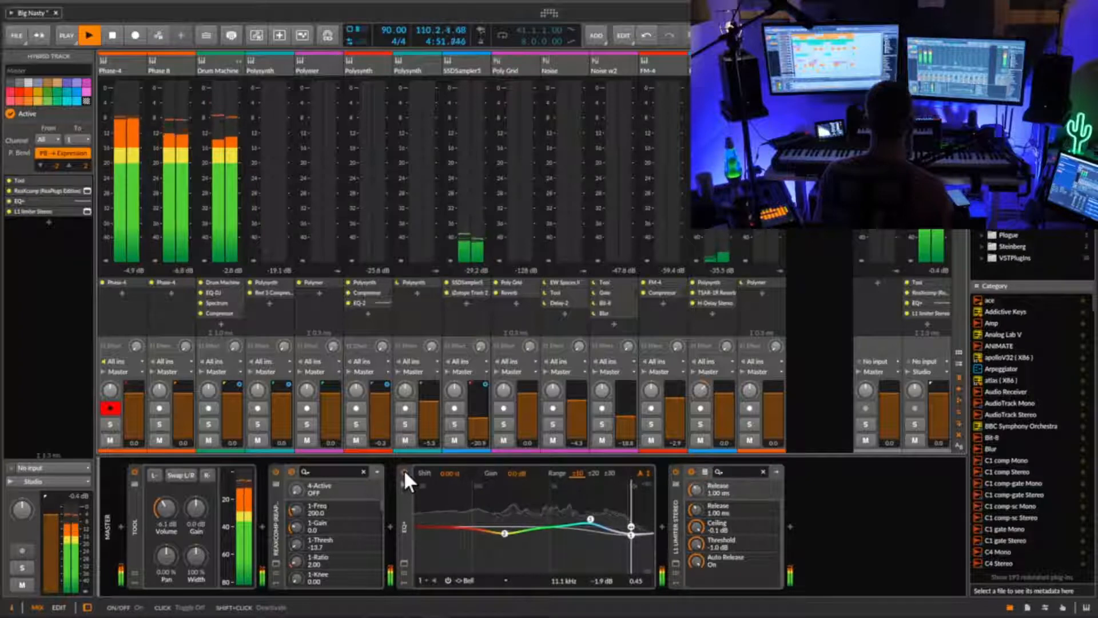
click(404, 470)
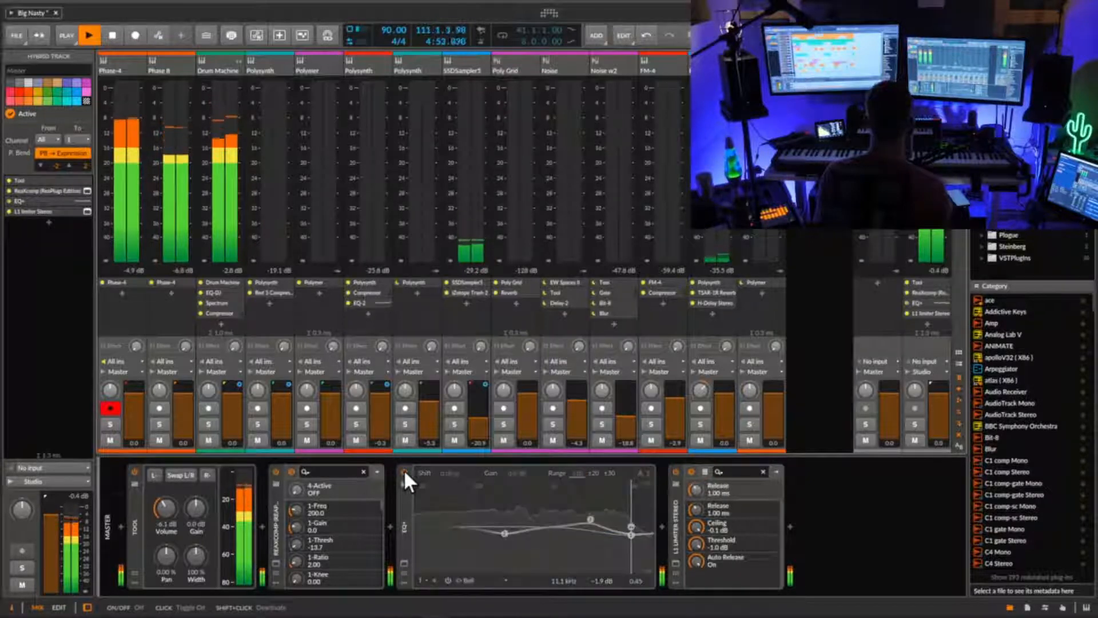
click(403, 470)
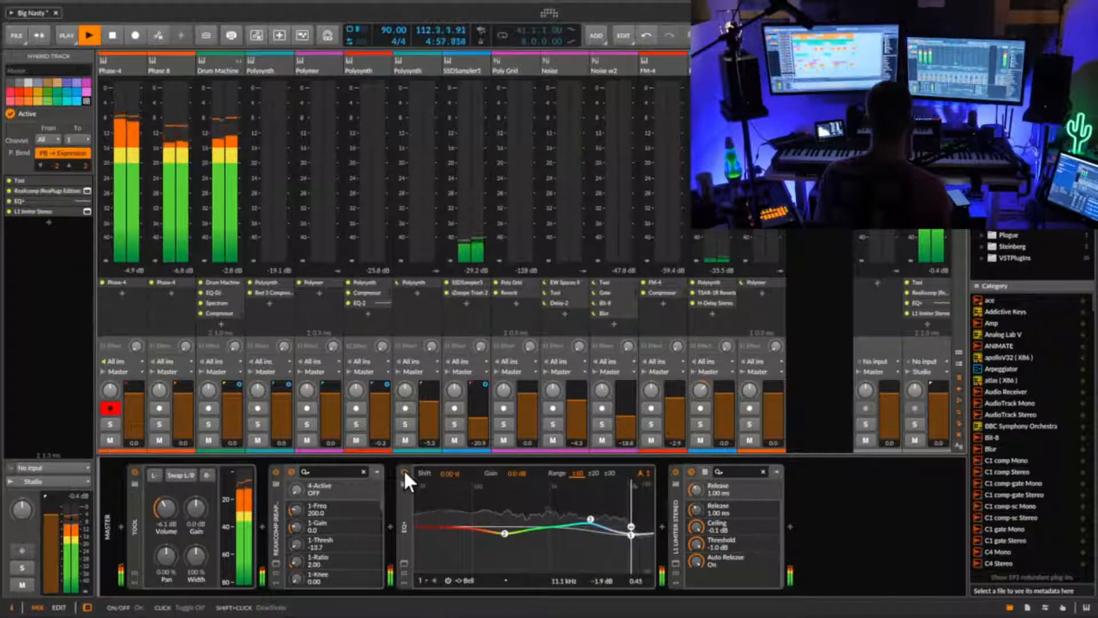
key(space)
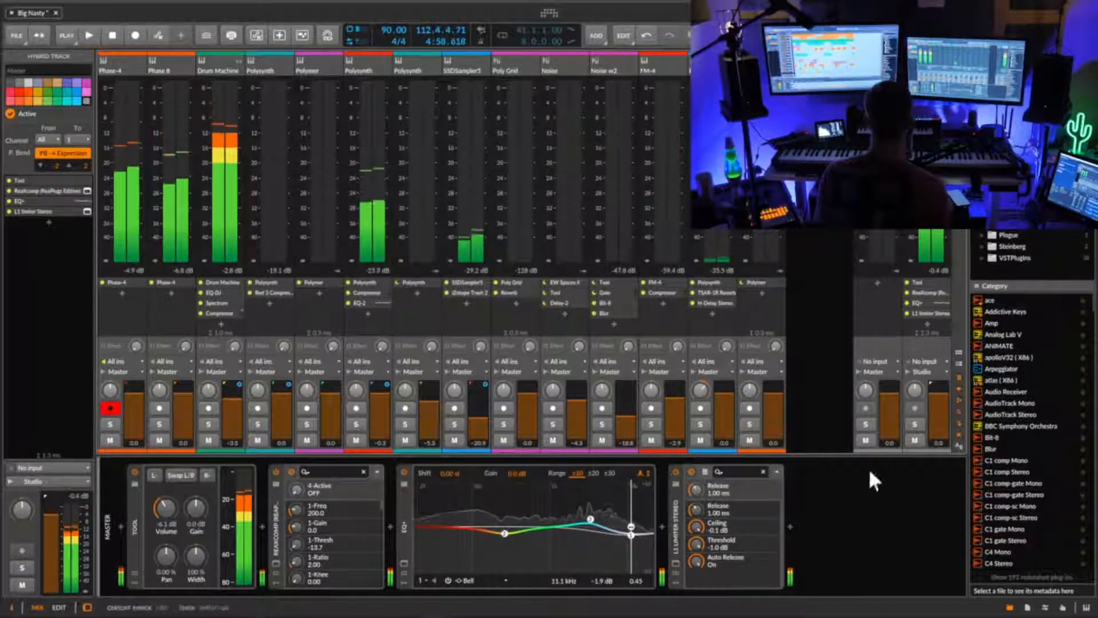
- Extend the arranger loop range to start at bar 1 with a length of 144 bars, and save the project
click(931, 491)
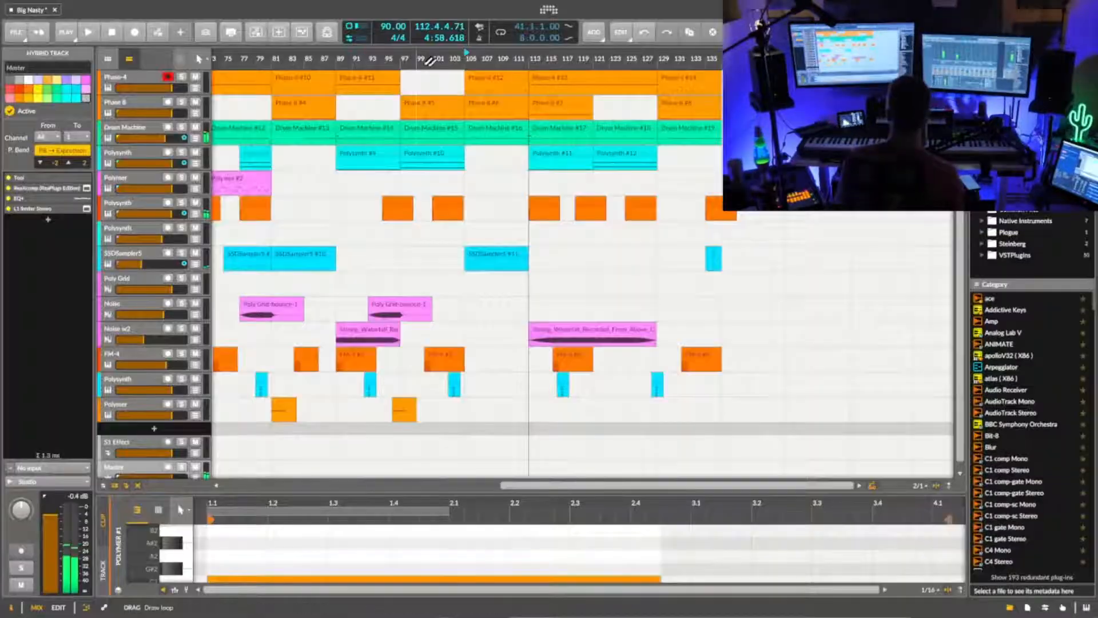
drag(789, 59, 807, 60)
drag(198, 59, 197, 61)
click(16, 32)
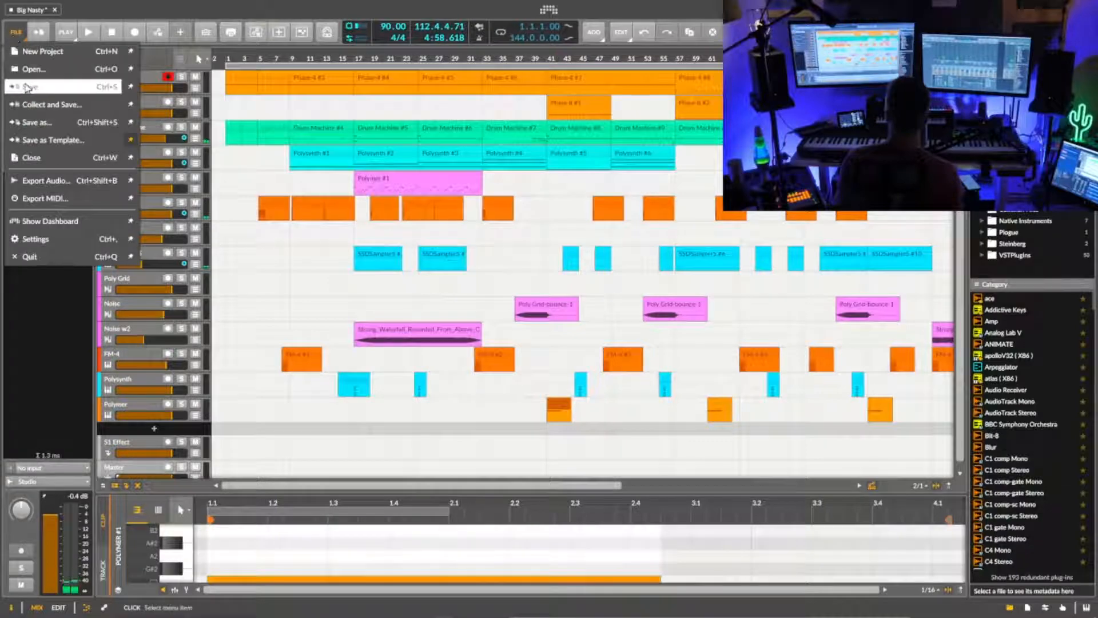
key(Escape)
drag(227, 58, 228, 58)
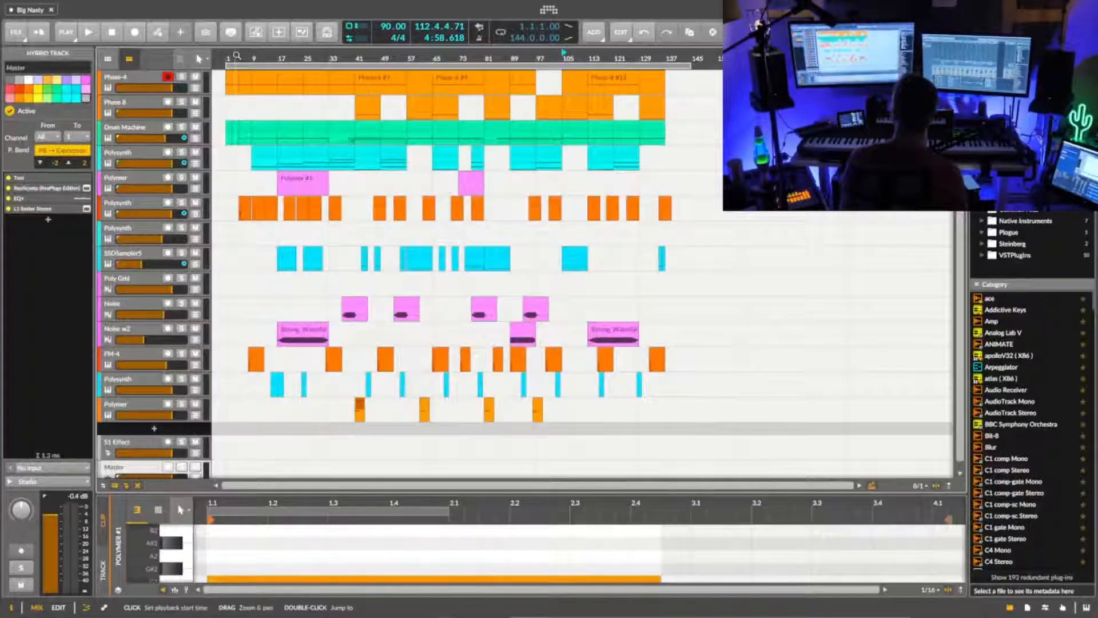
- Play the arrangement from bar 1 to audition the mix through the Master chain
click(225, 56)
key(space)
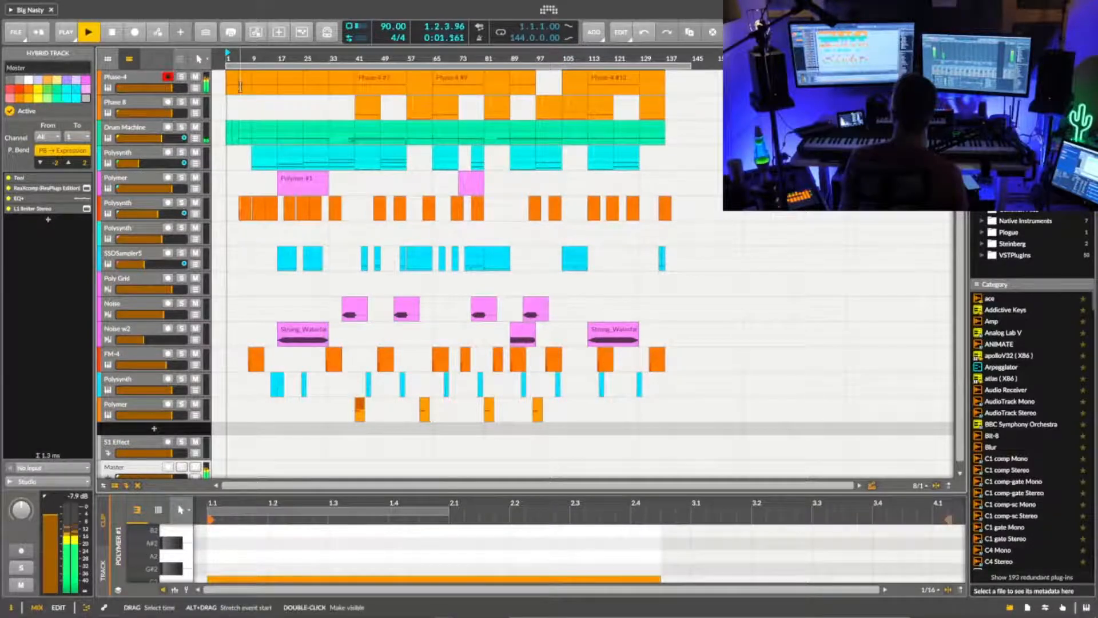
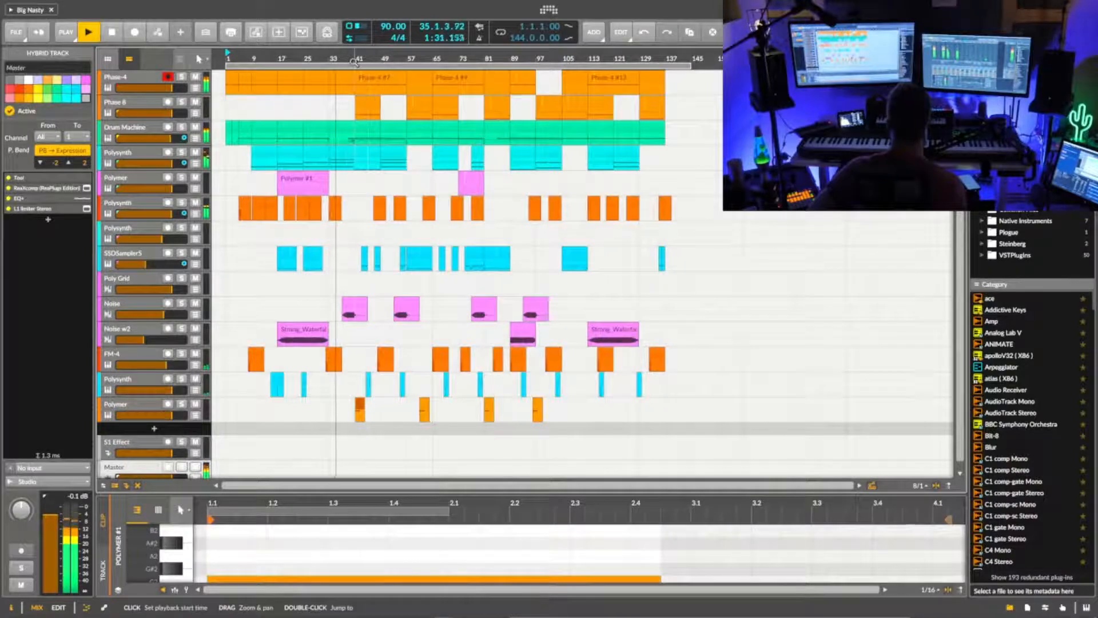
drag(355, 62, 355, 98)
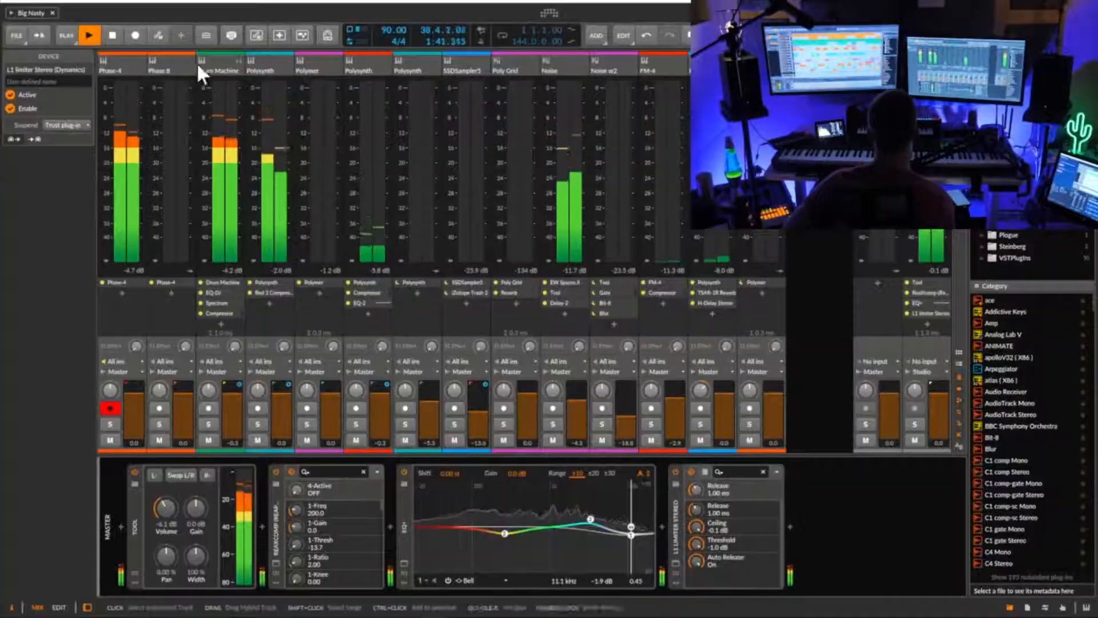
- Adjust the TrueVerb return's volume in the Drum Machine, and collapse the snare pad's Sampler to check the track's remaining effects
click(219, 68)
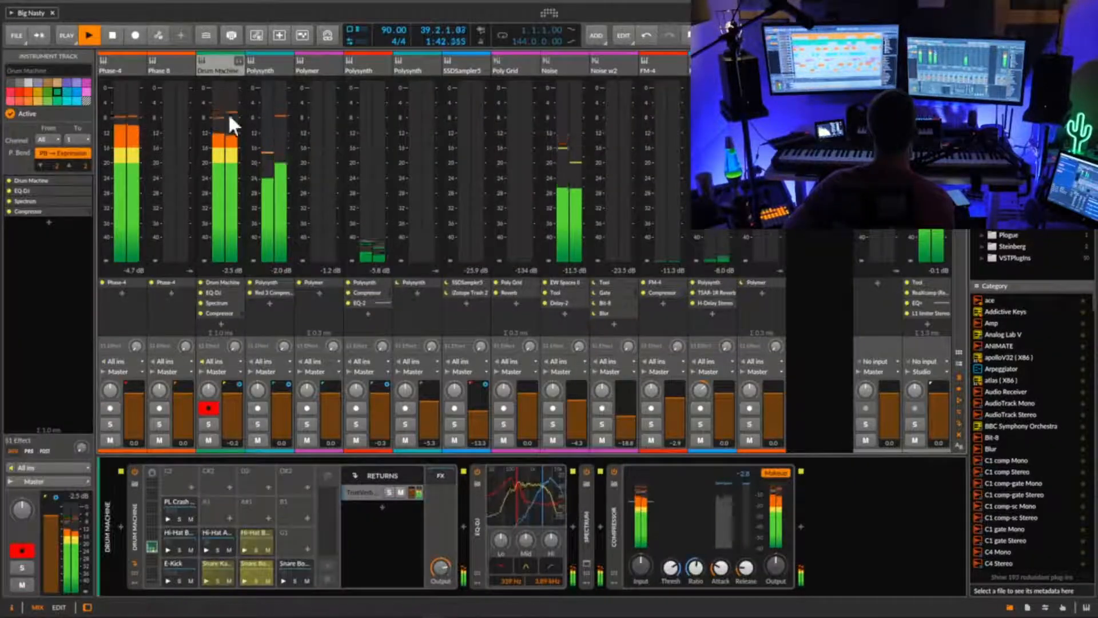
click(266, 563)
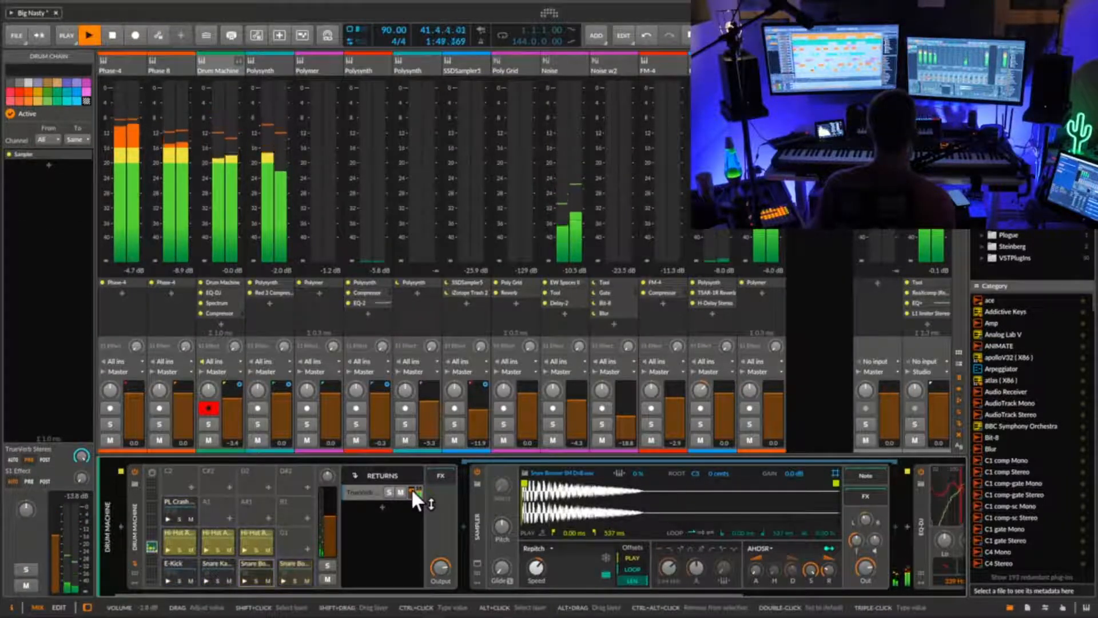
drag(411, 488, 410, 489)
click(374, 525)
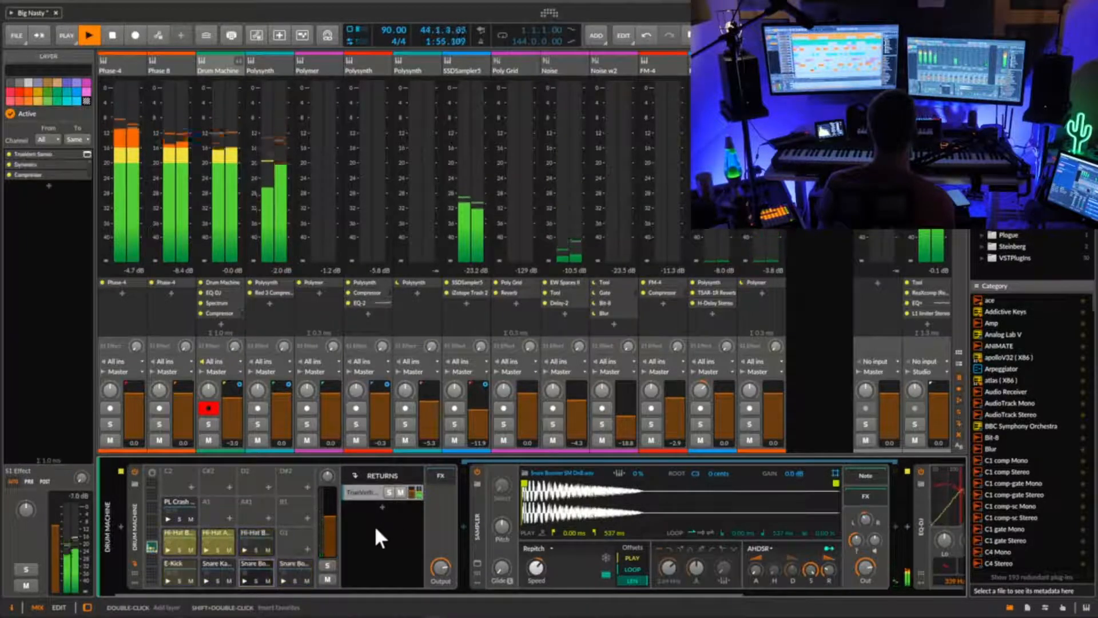
click(484, 527)
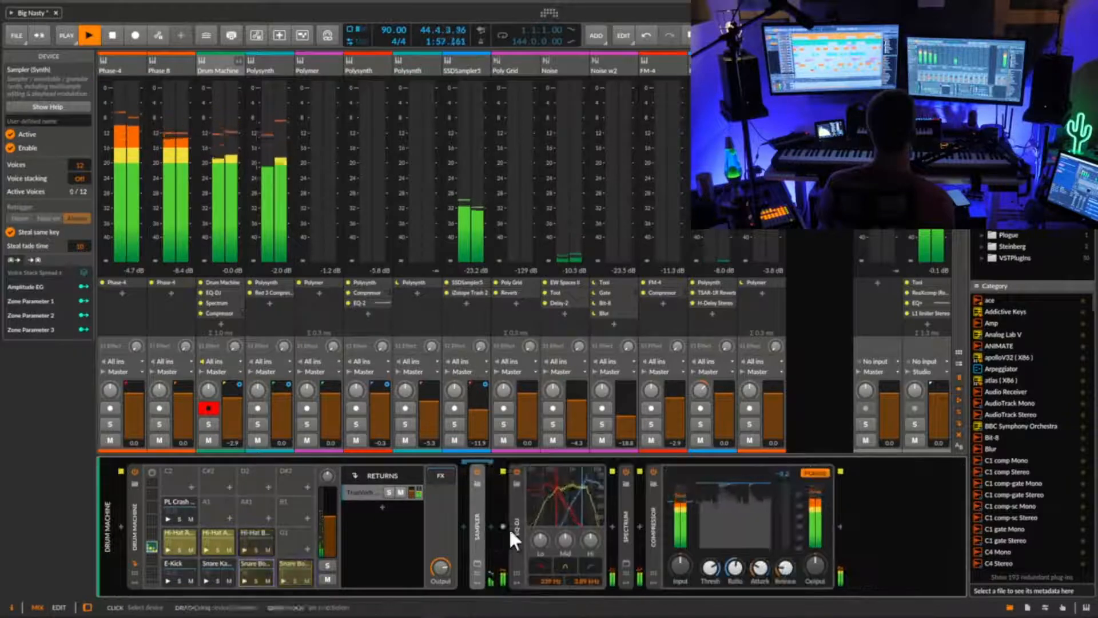
click(517, 528)
click(569, 528)
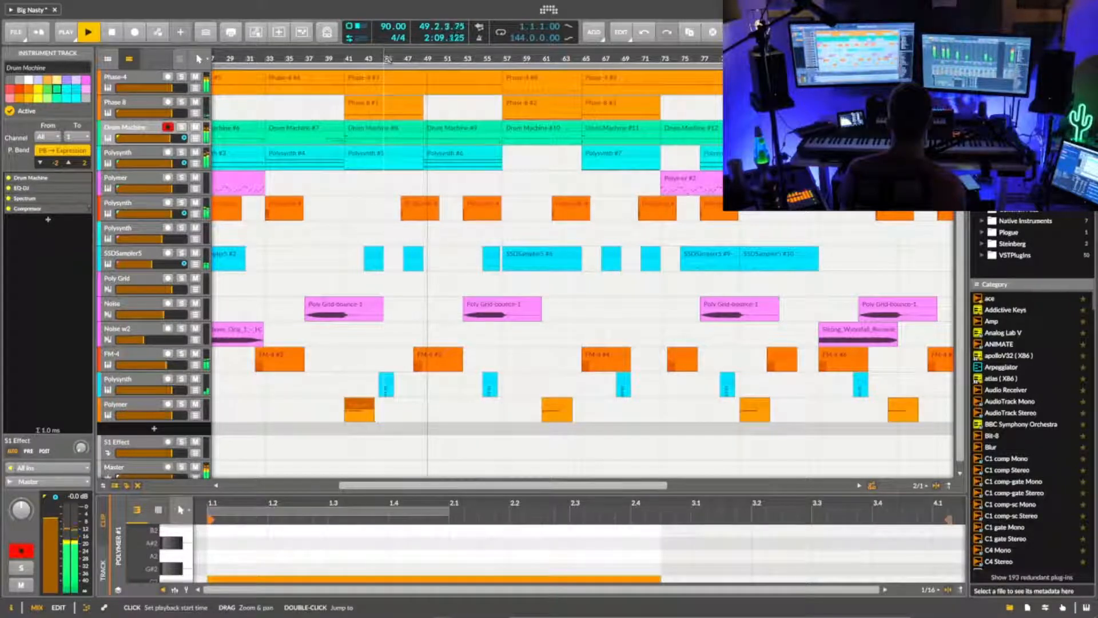
- Replay from bar 41, solo the first Polysynth track, and set the gate length of its Arpeggiator note effect to 87.0 %
double_click(349, 59)
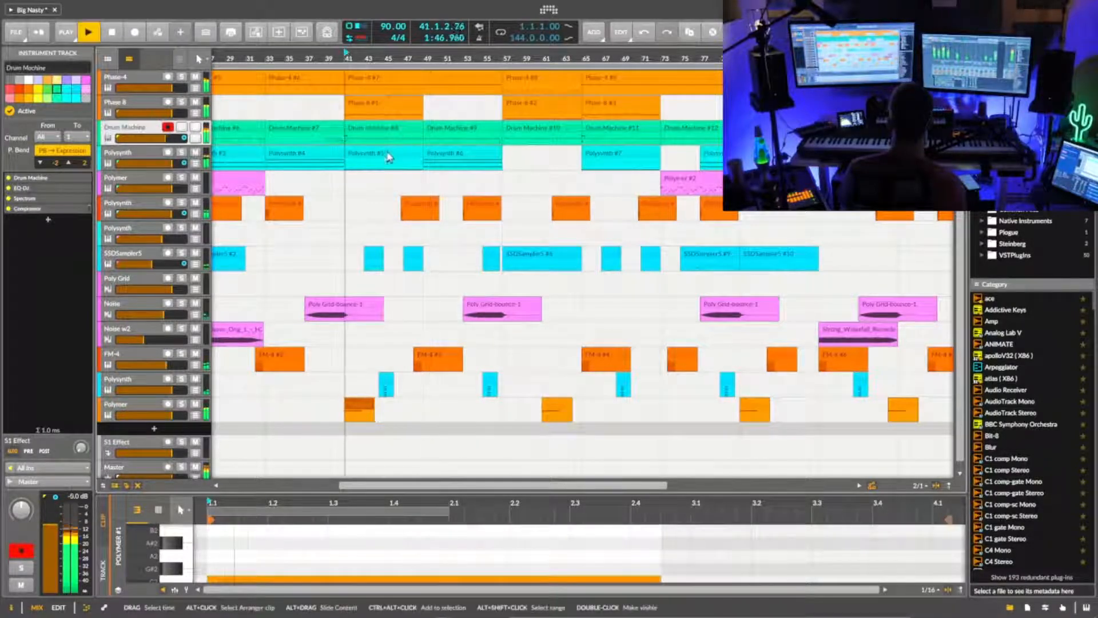
click(182, 153)
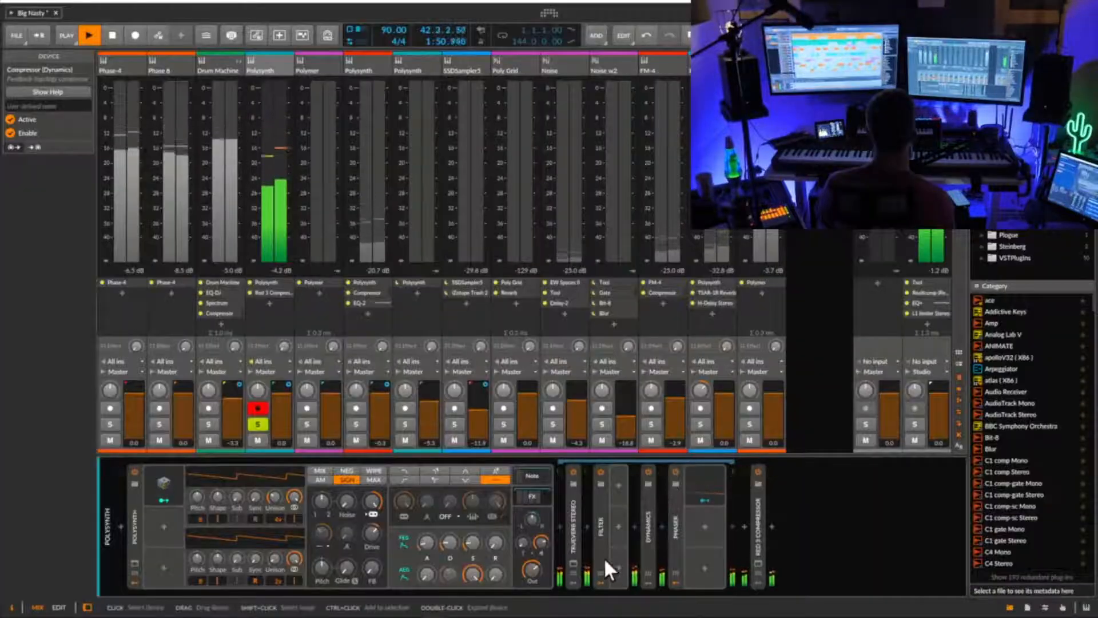
click(532, 474)
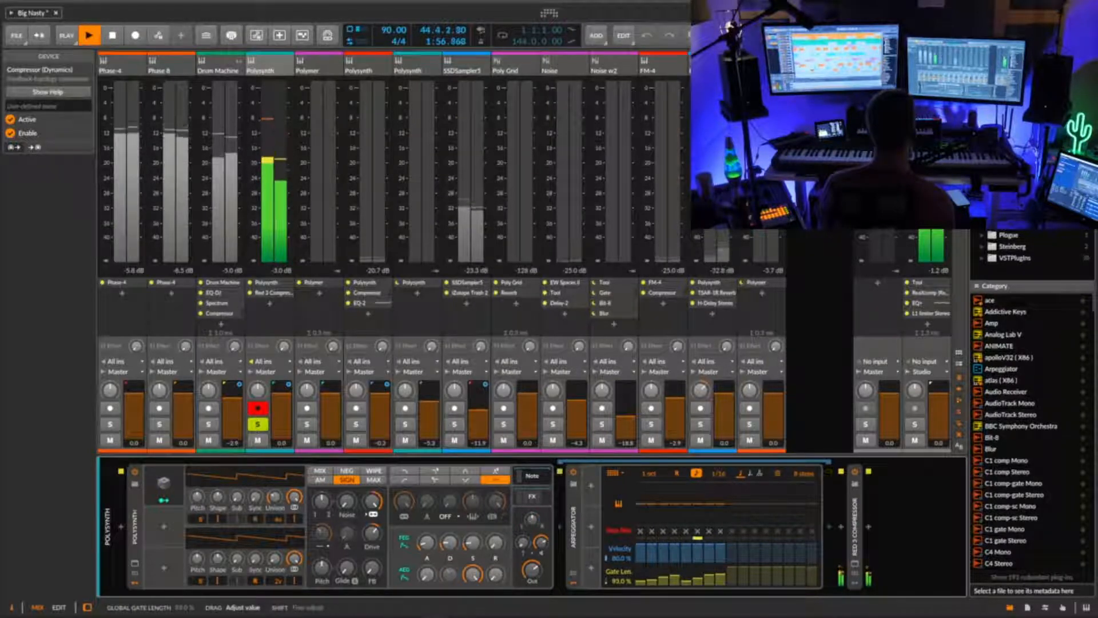
- Try a different filter type on the Polysynth, adjust its filter envelope amount and decay, and keep the amplitude envelope's attack at 0.00 %
click(436, 479)
click(464, 479)
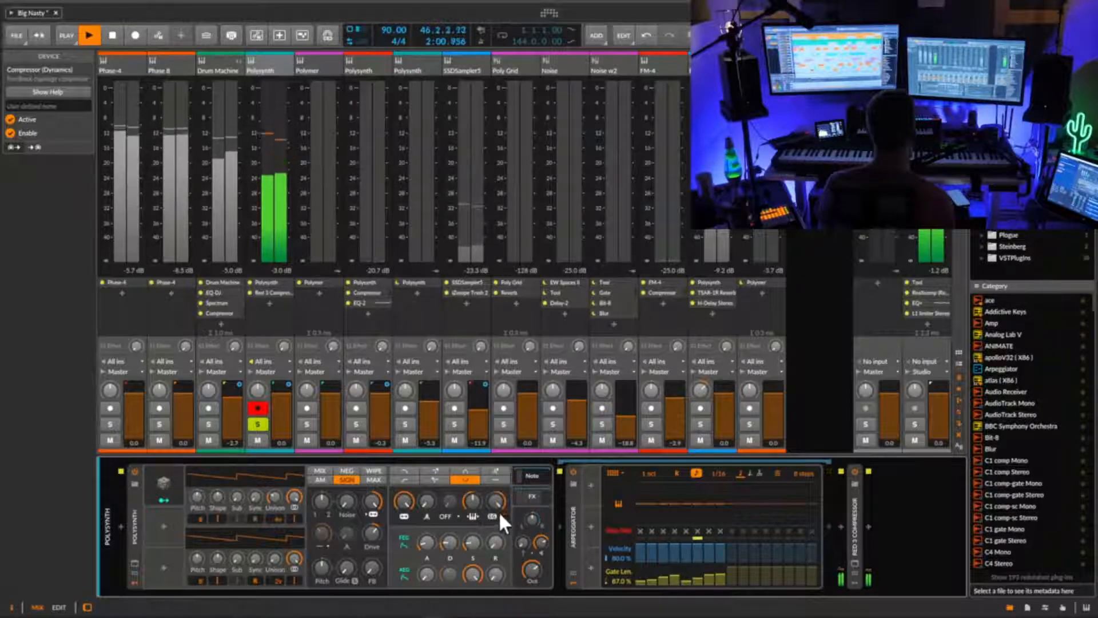
drag(498, 510, 499, 506)
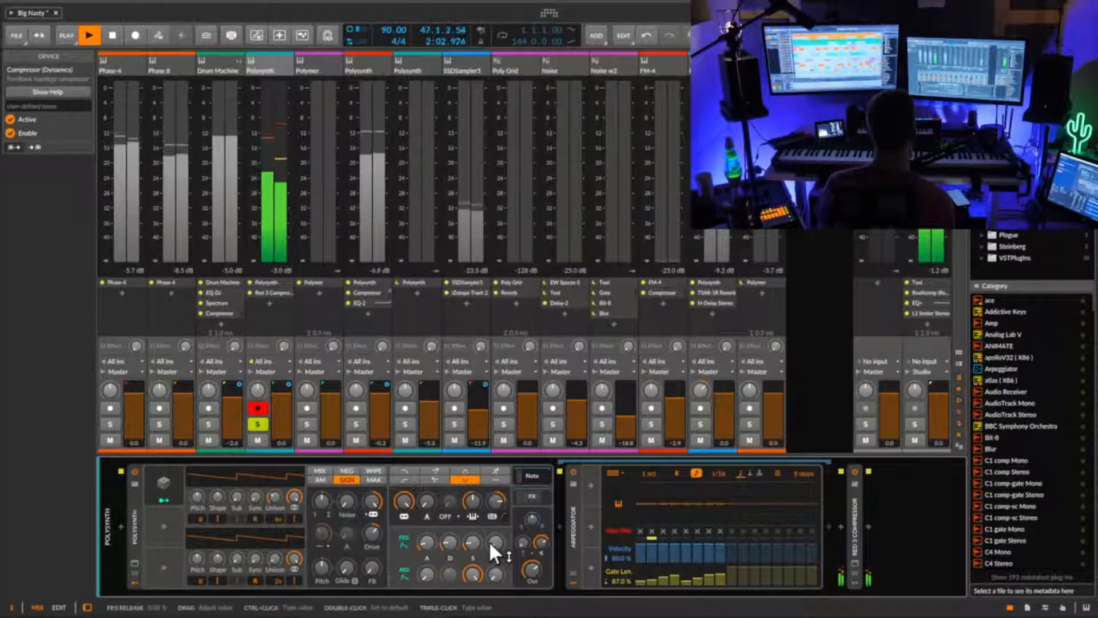
drag(427, 541, 449, 529)
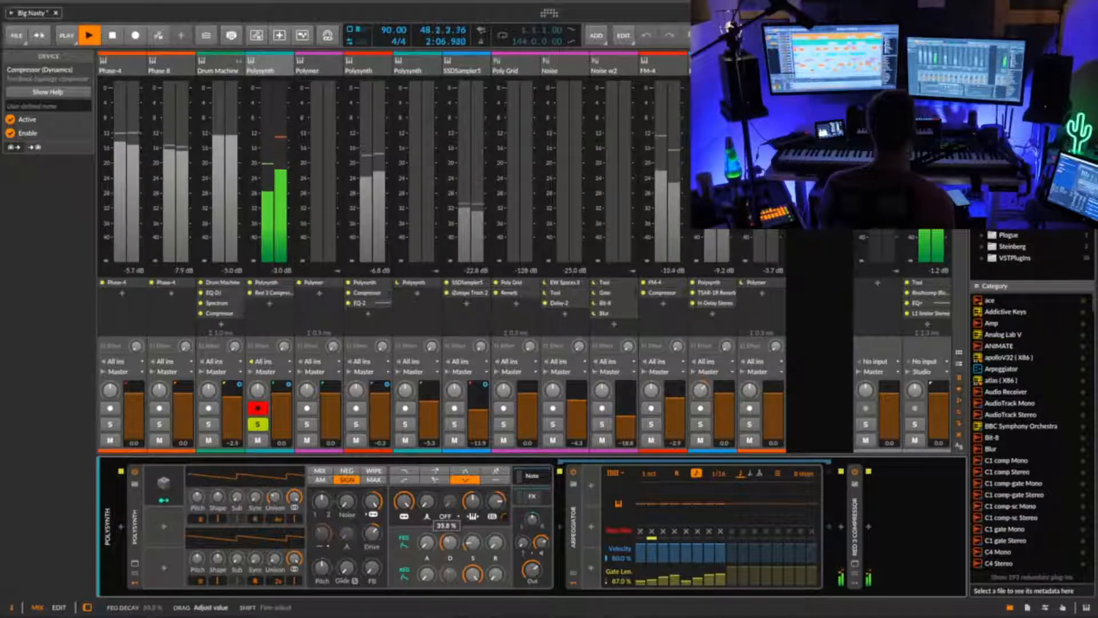
drag(432, 569, 431, 571)
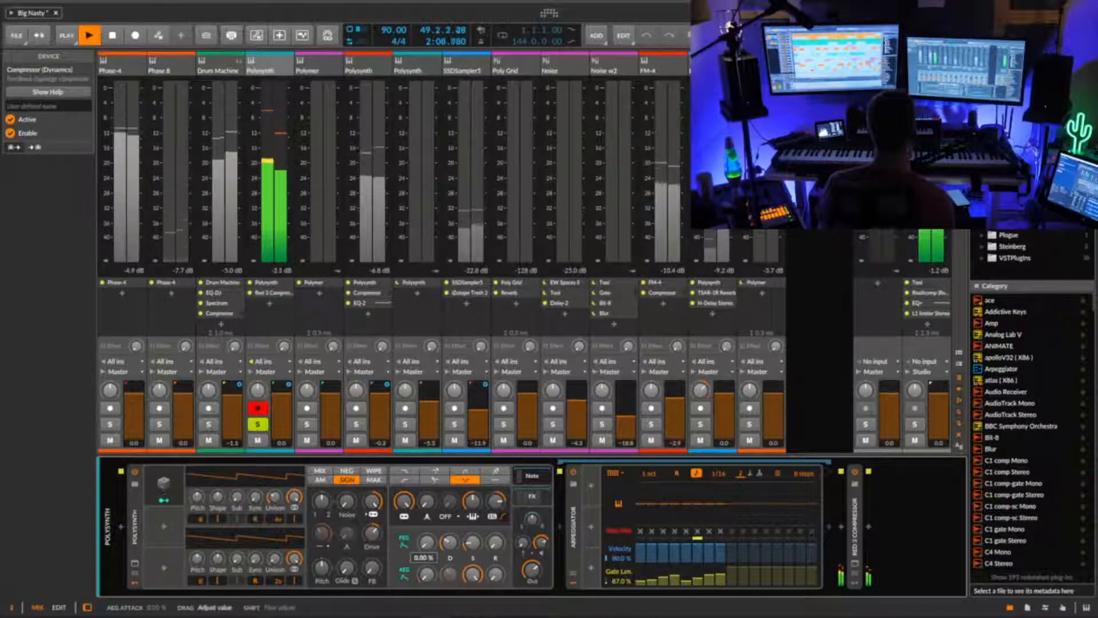
- Reshape the gate lengths of the Arpeggiator's eight steps and set its global gate length to 80.0 %
double_click(622, 580)
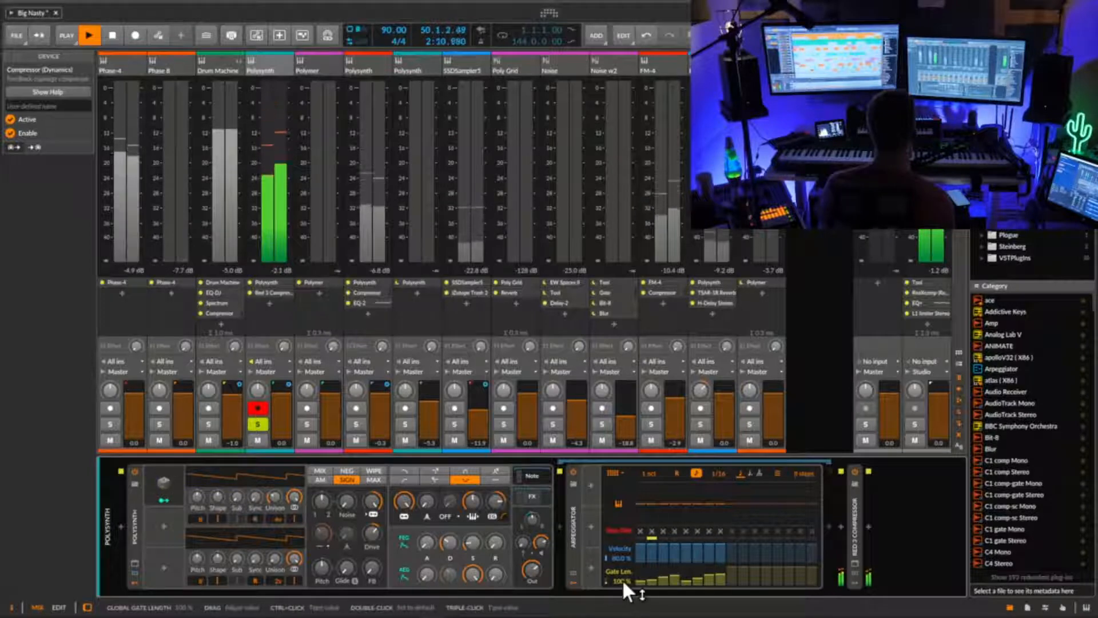
drag(640, 576, 664, 574)
drag(675, 577, 719, 569)
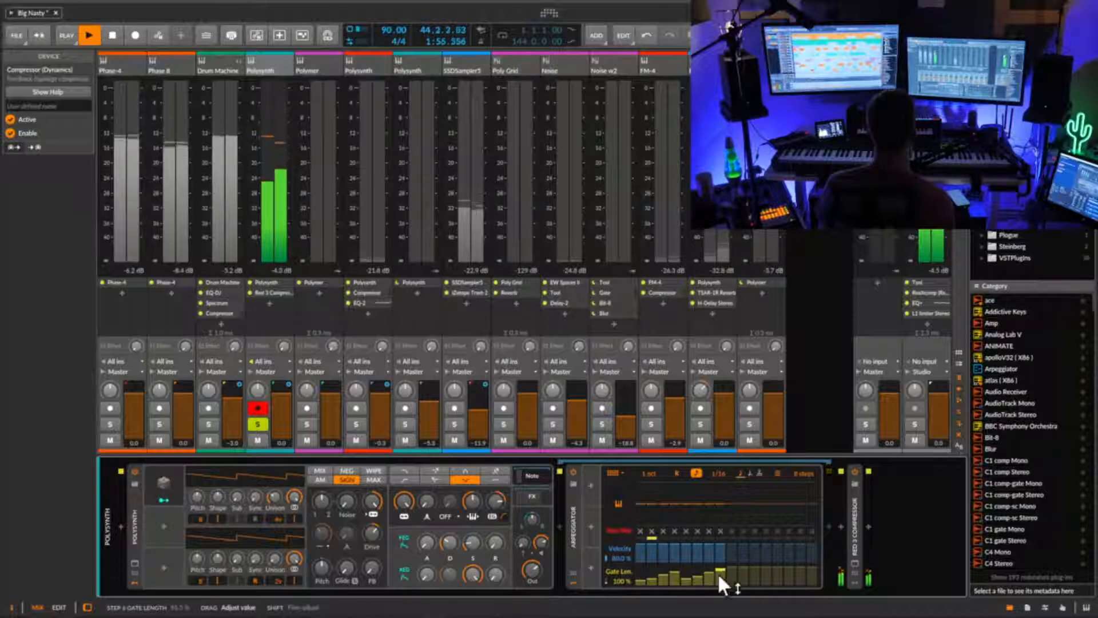
drag(618, 581, 617, 601)
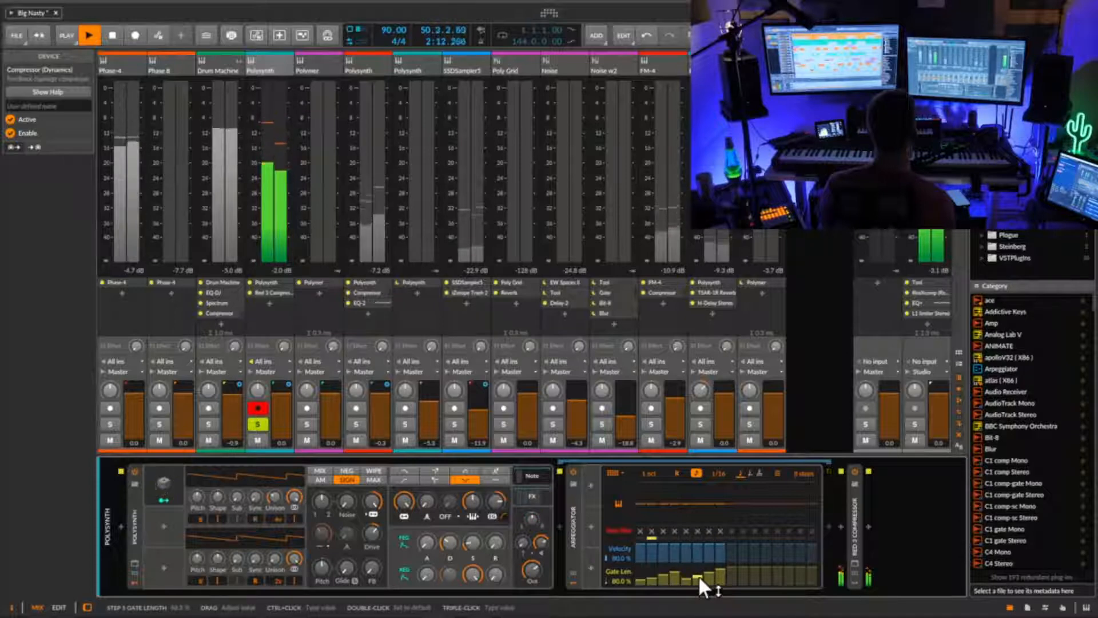
- Try other filter types on the Polysynth with a lowered cutoff and adjusted filter controls, and bypass the filter
click(427, 574)
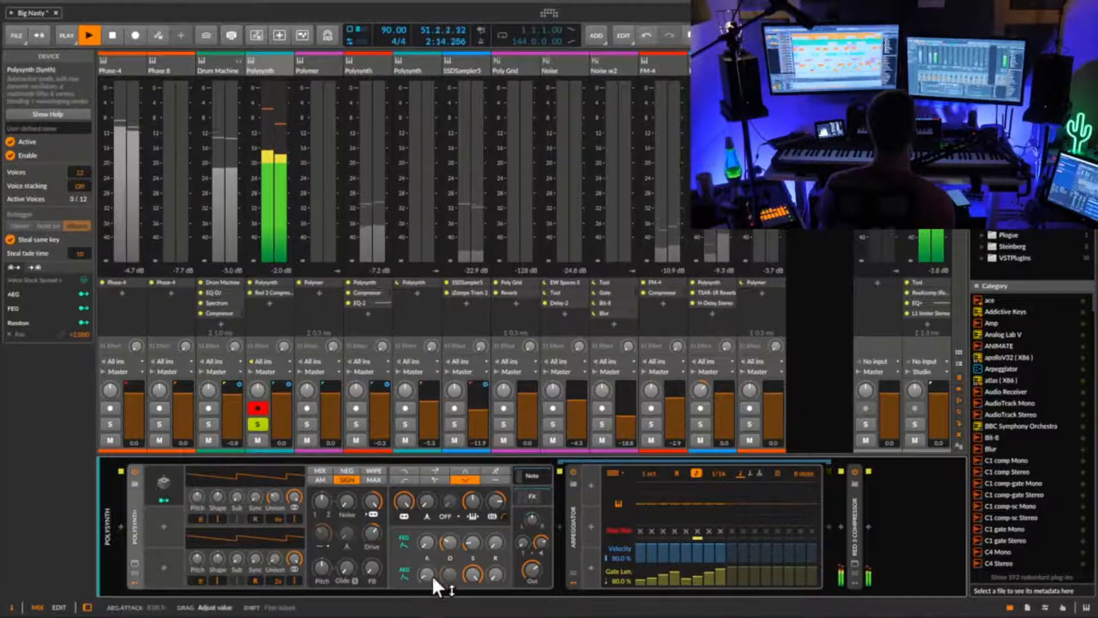
click(440, 480)
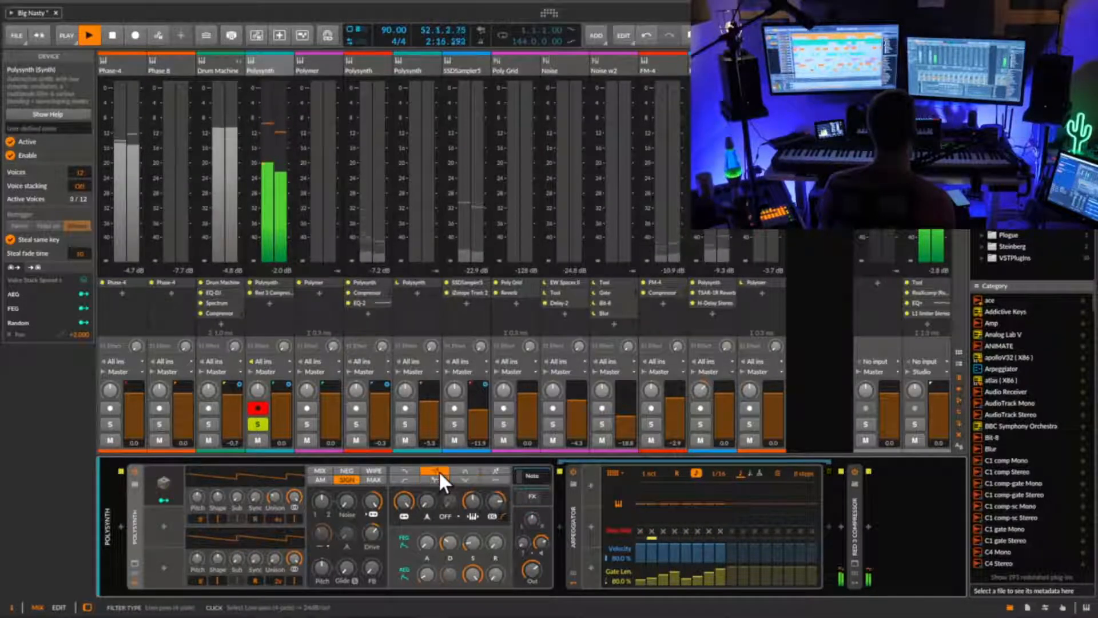
click(414, 479)
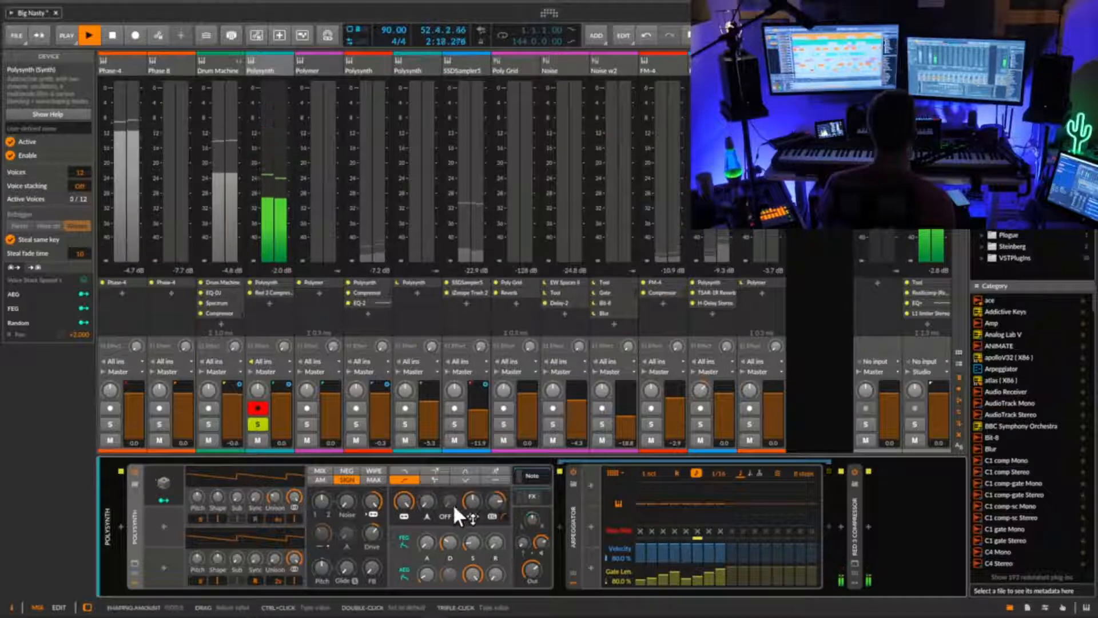
drag(405, 501, 405, 557)
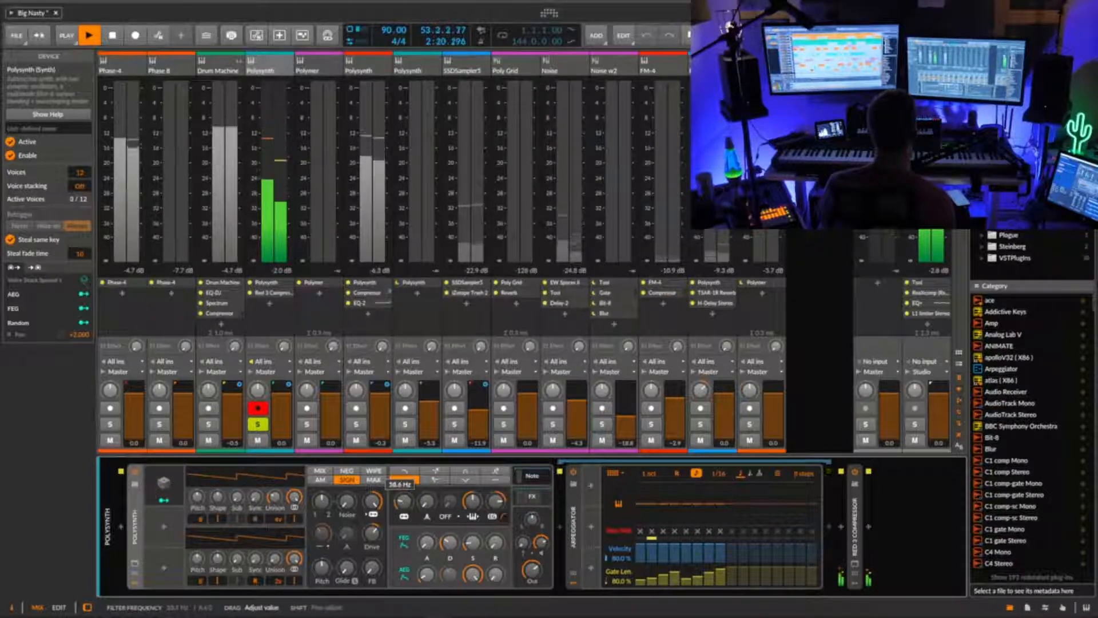
drag(472, 501, 495, 535)
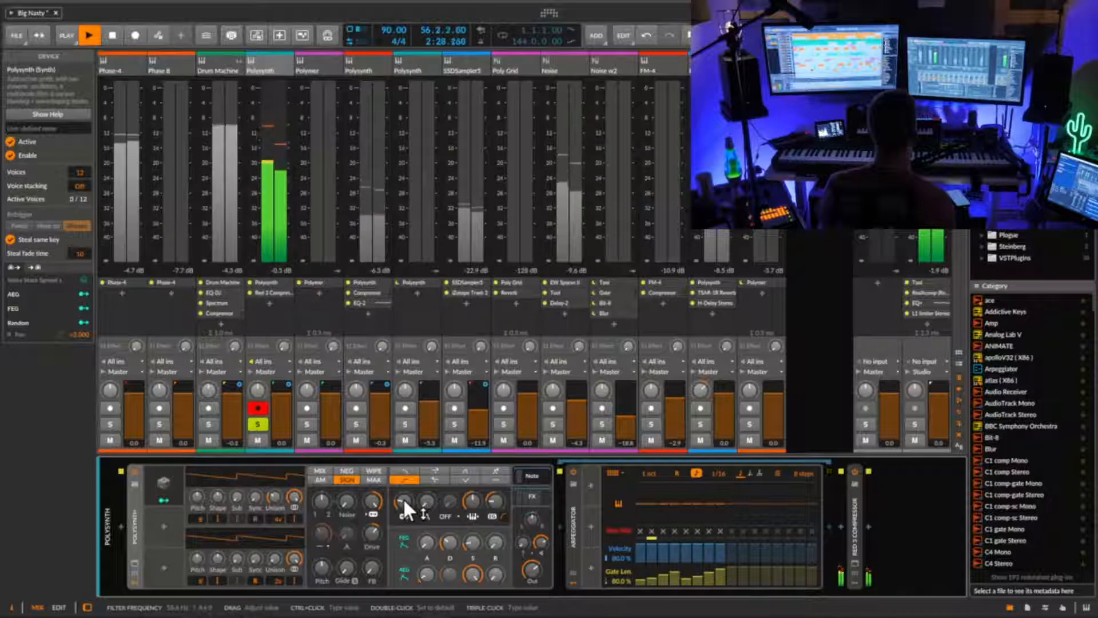
click(494, 480)
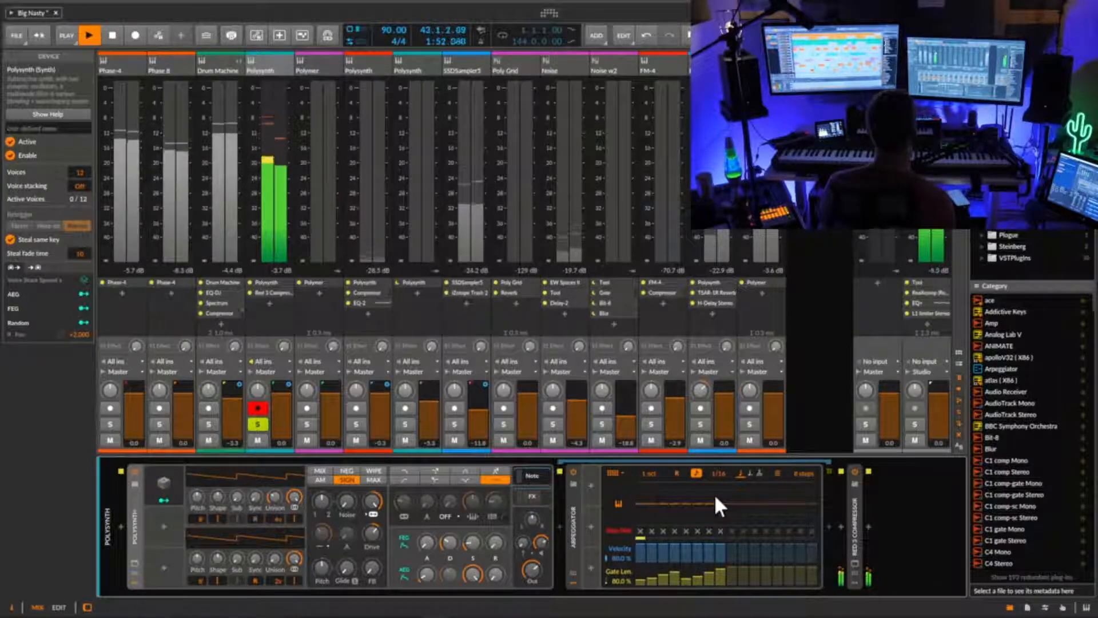
- Set the Arpeggiator's global gate length to 66.0 %, and refine the Polysynth's sound with 5-voice unison on oscillator 1 and adjusted drive
drag(622, 582, 621, 612)
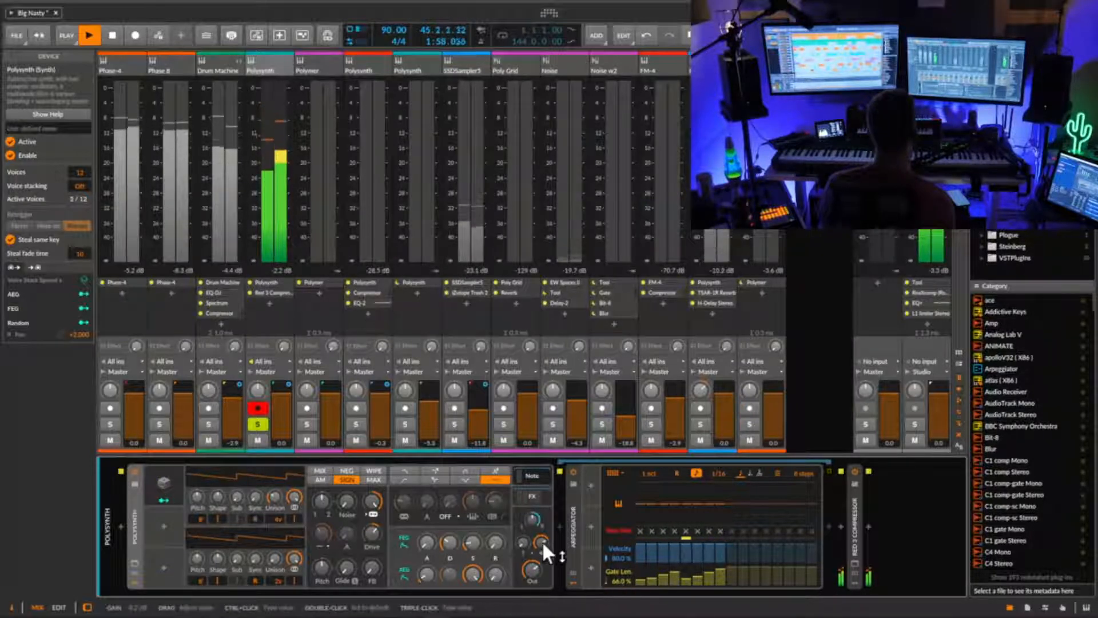
drag(541, 541, 541, 540)
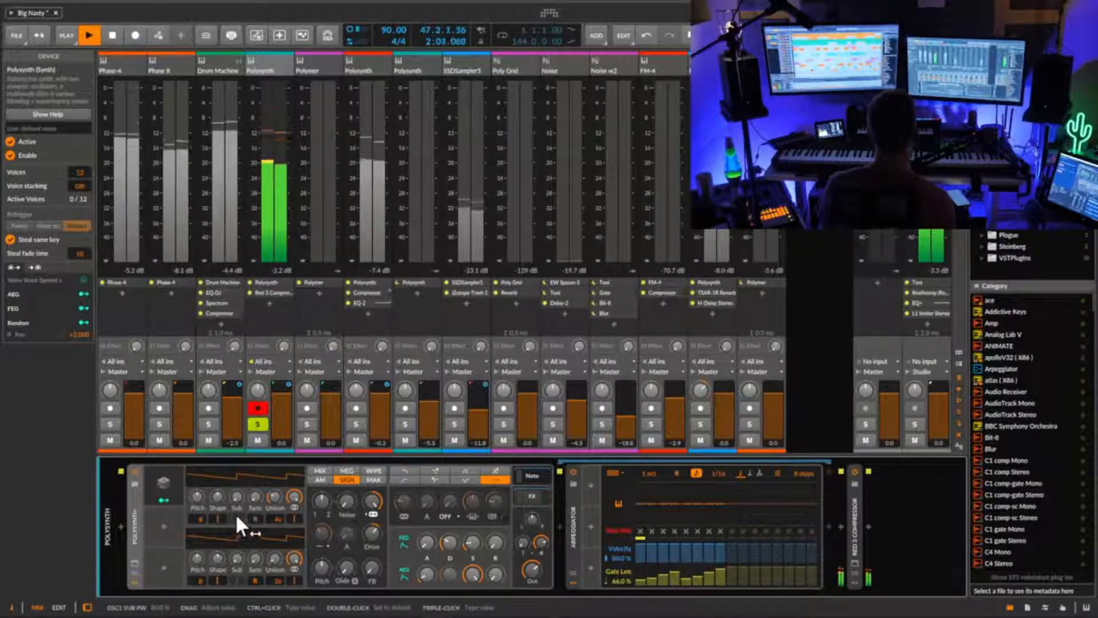
drag(236, 497, 279, 520)
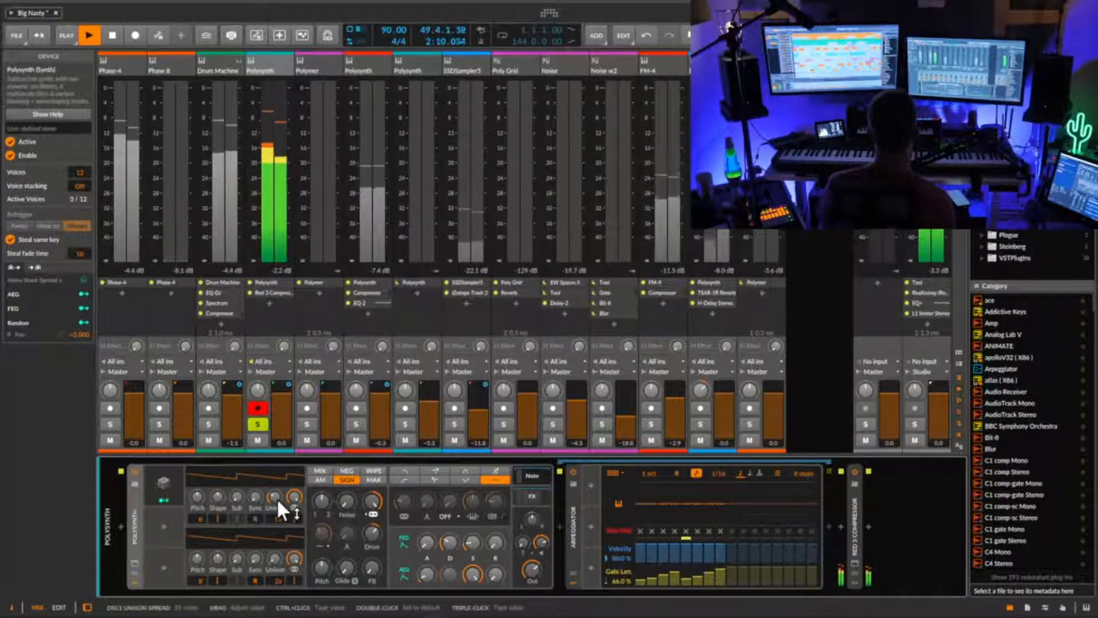
drag(346, 501, 373, 496)
drag(372, 533, 378, 530)
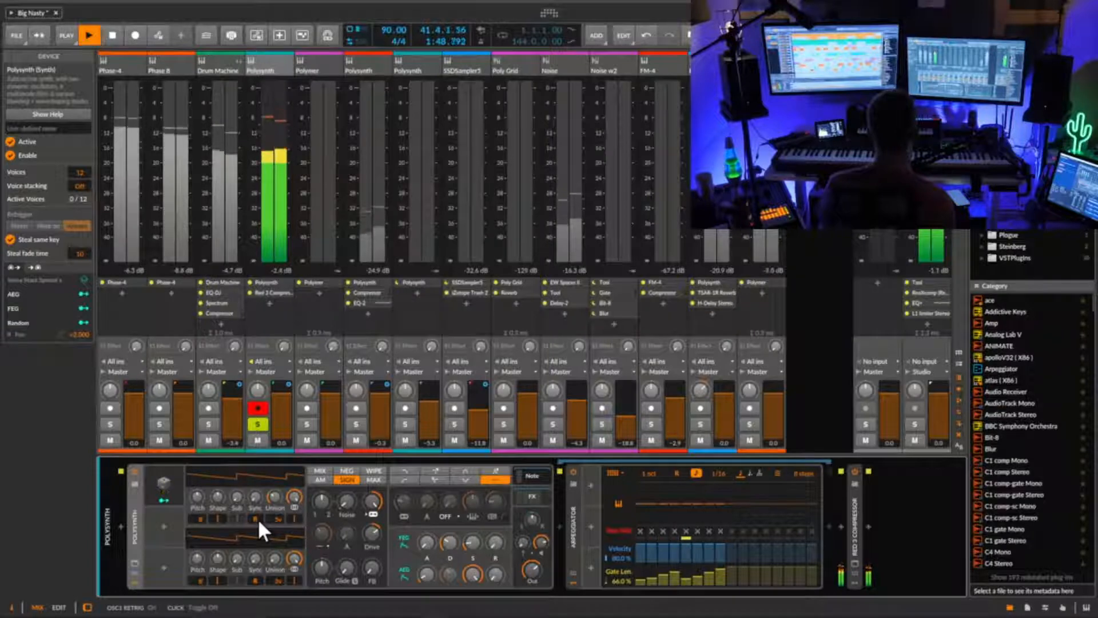
drag(273, 499, 273, 508)
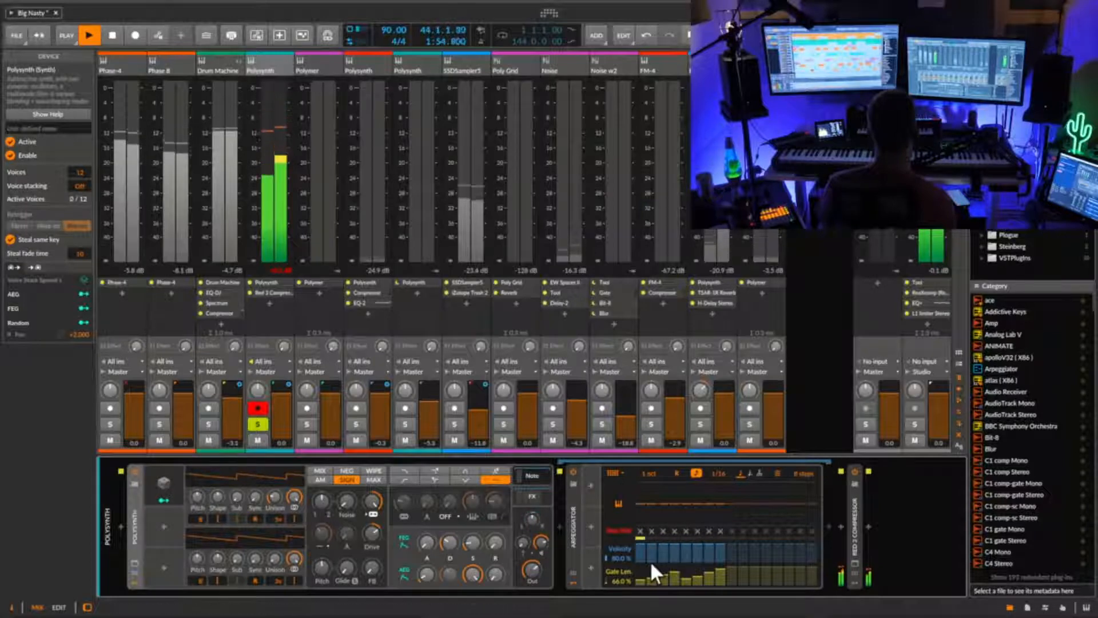
- Even out the gate lengths of the Arpeggiator's individual steps and set the global gate length to 60.0 %
drag(639, 578, 641, 580)
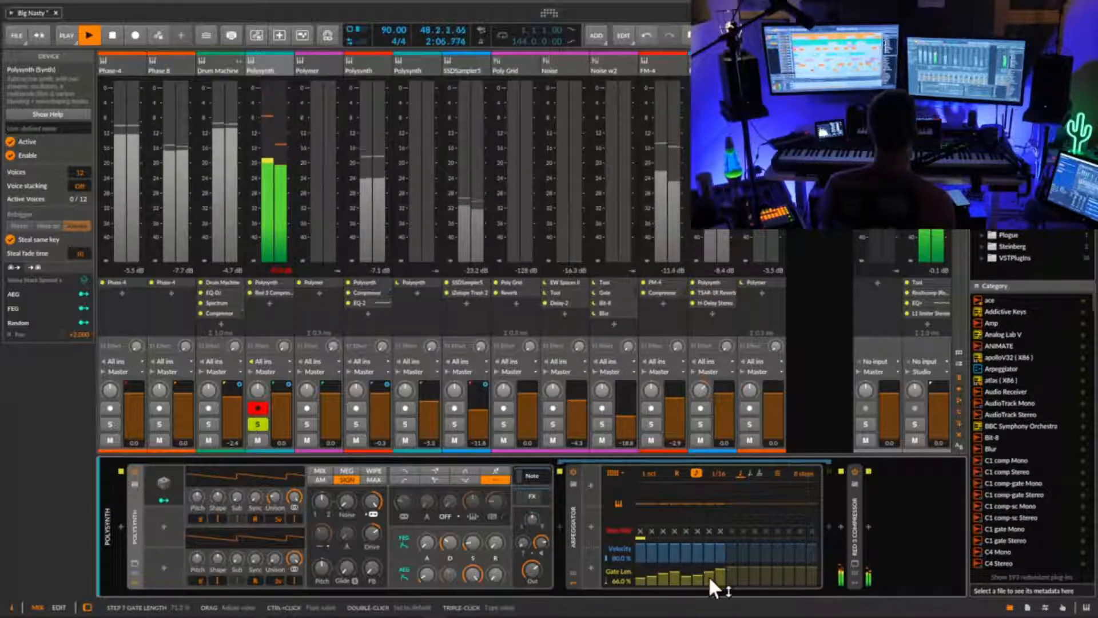
drag(622, 580, 720, 572)
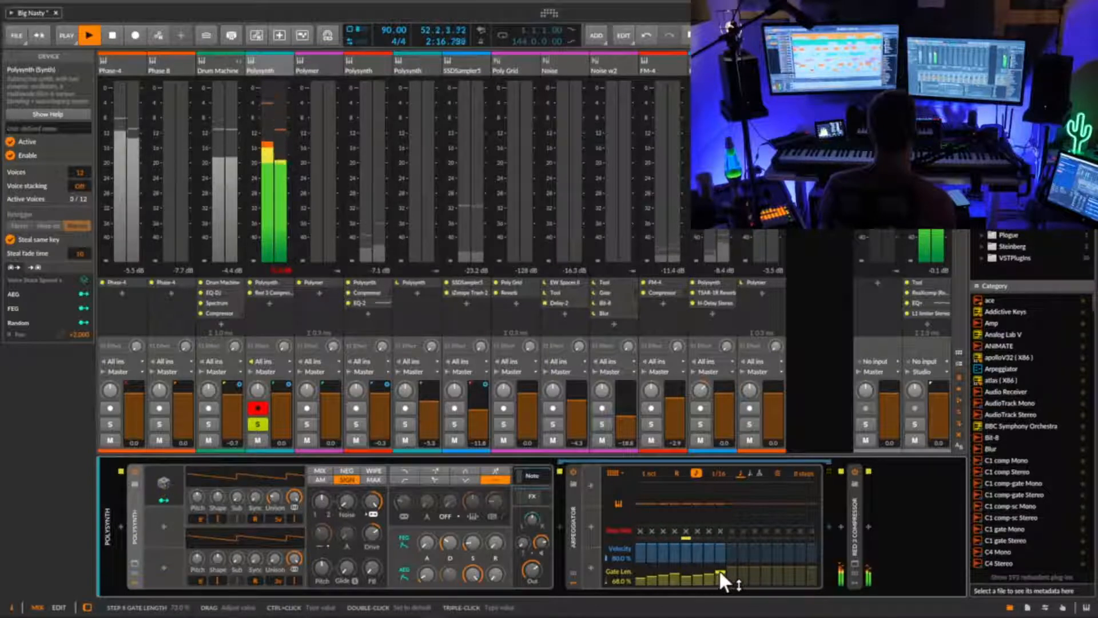
drag(622, 583, 620, 582)
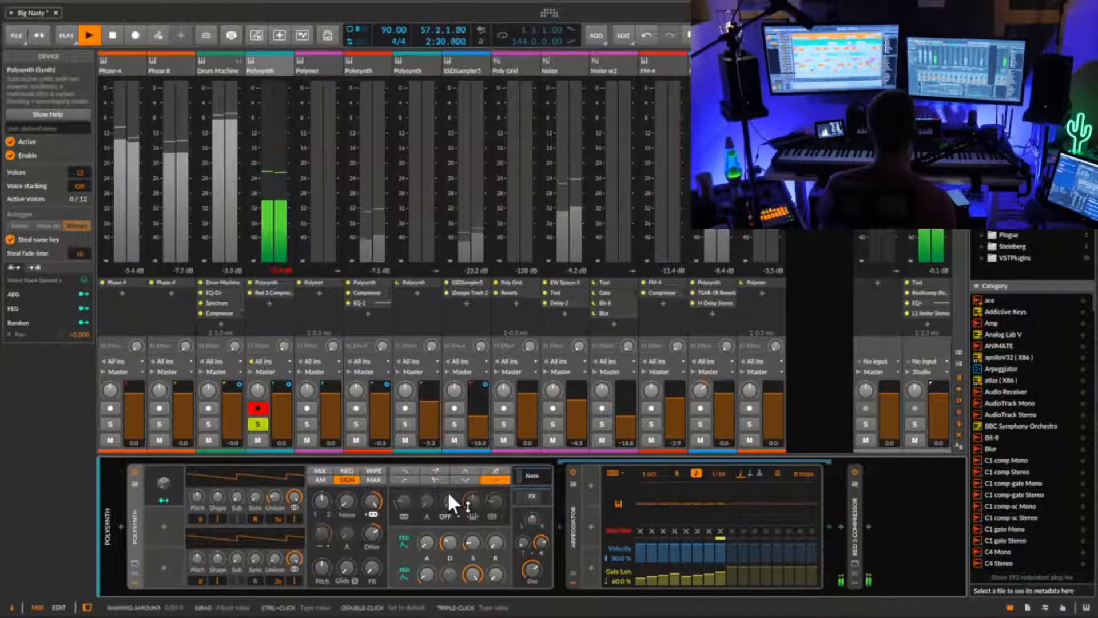
- Replay from bar 41, reset the Polysynth track's peak level readout, and unsolo the track
key(space)
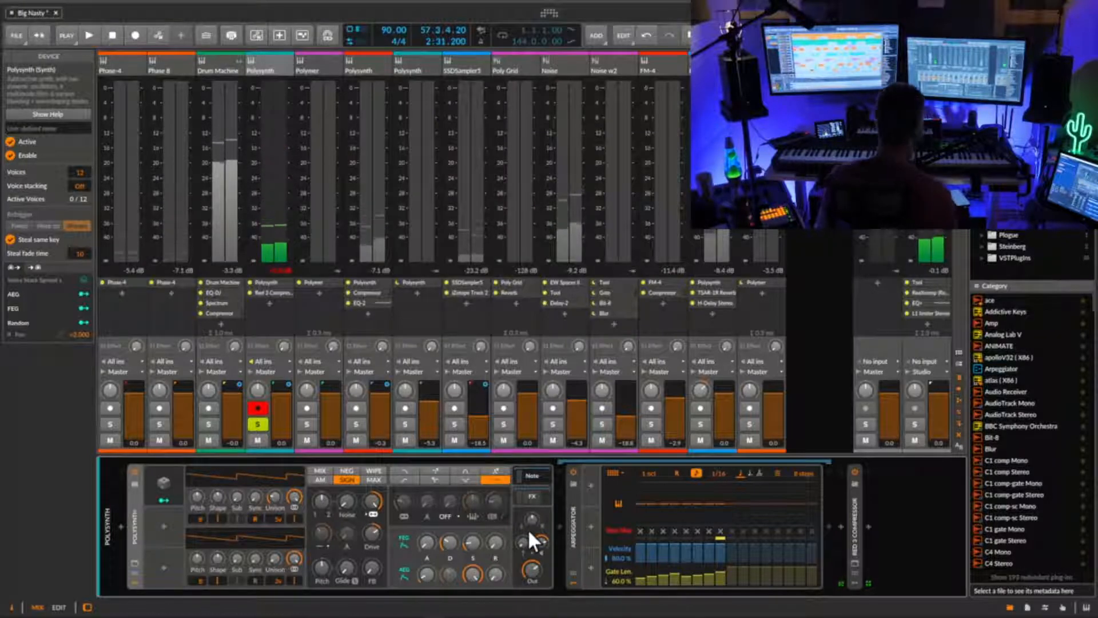
key(space)
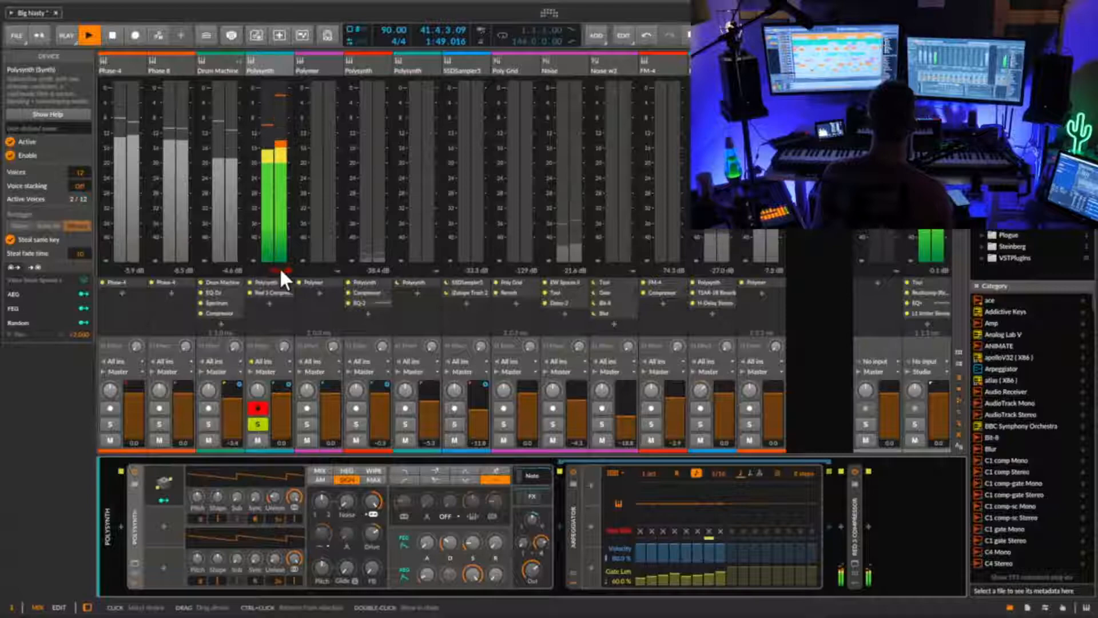
click(278, 269)
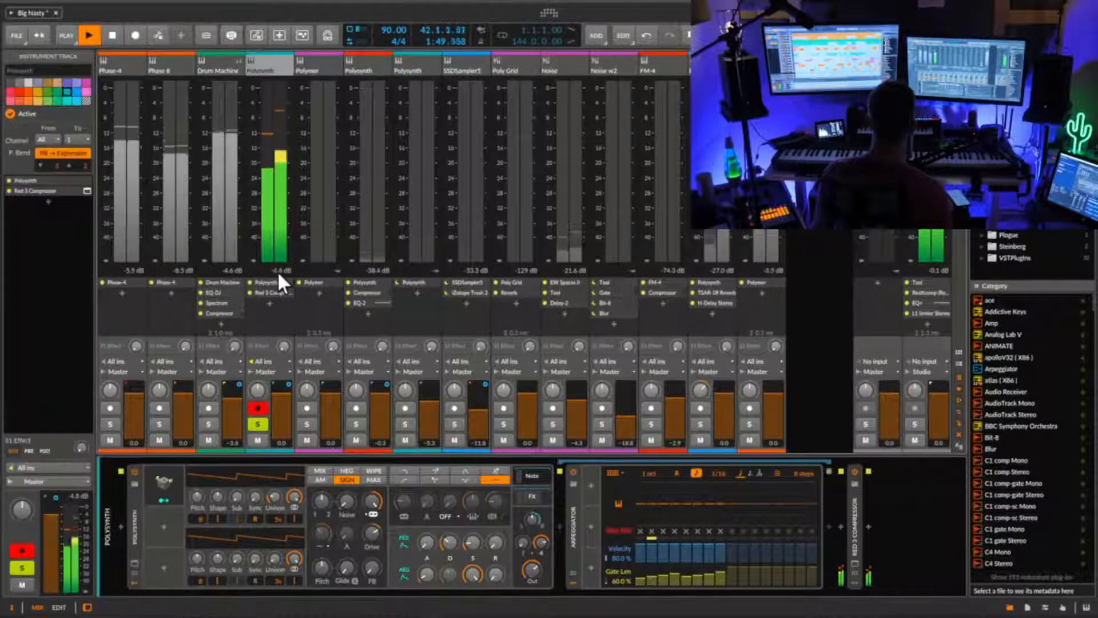
click(258, 424)
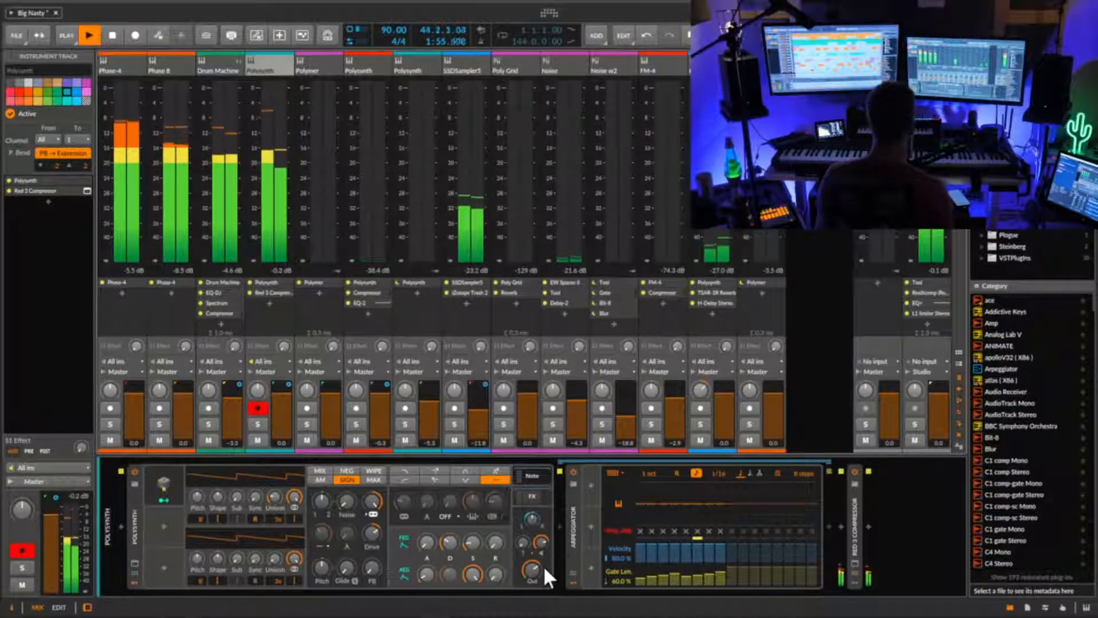
- Set the make-up gain of the Polysynth track's Red 3 Compressor to 0.00, stop playback, and close the plug-in window
double_click(857, 530)
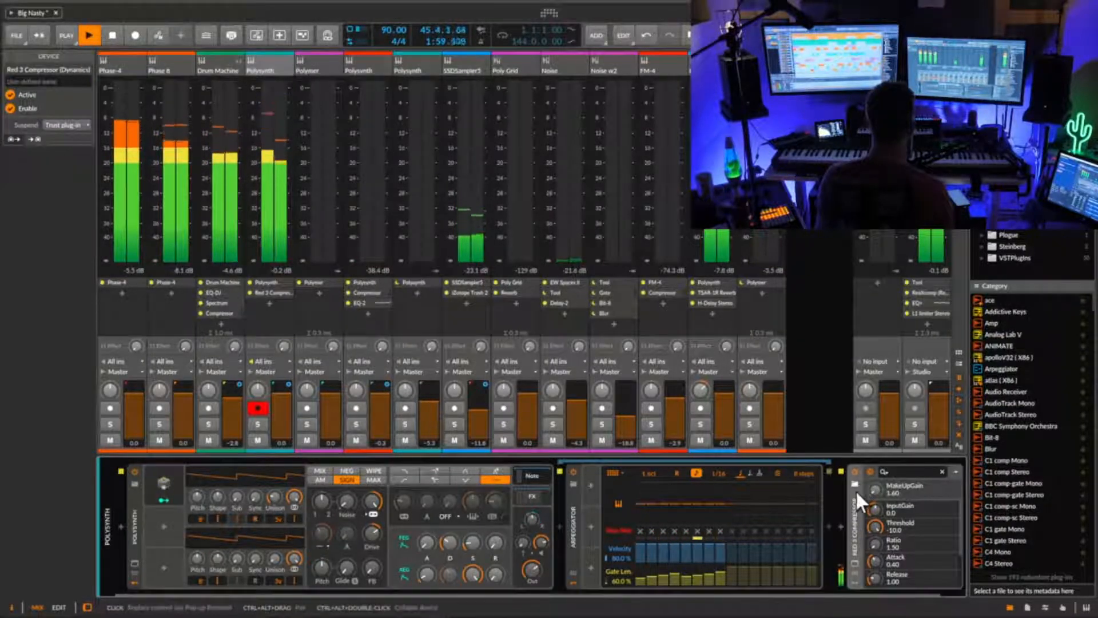
click(855, 562)
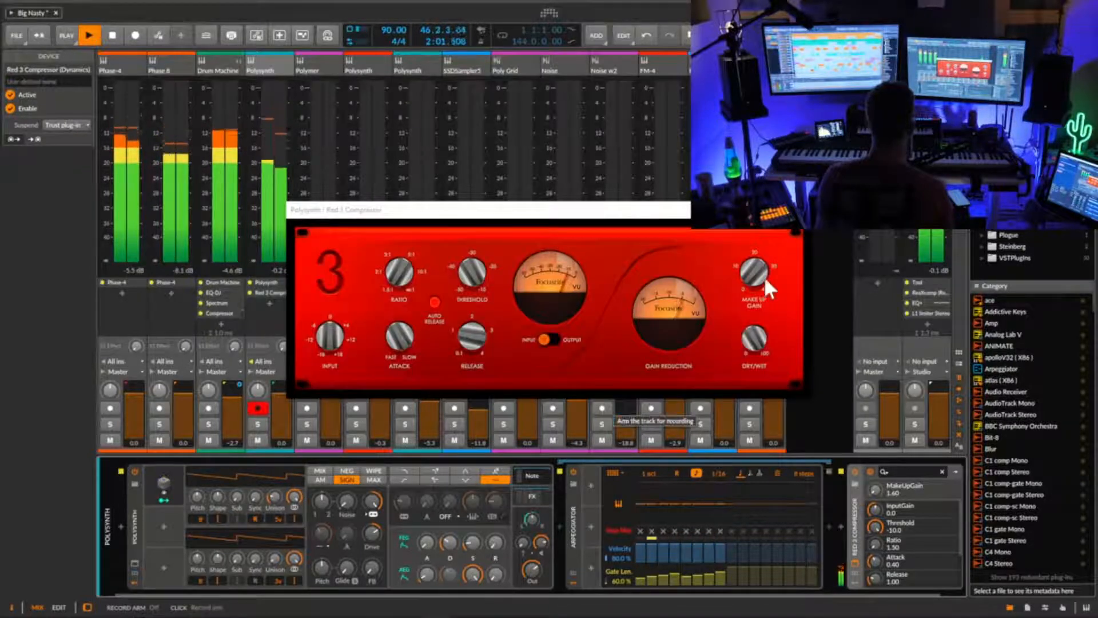
drag(755, 282, 755, 279)
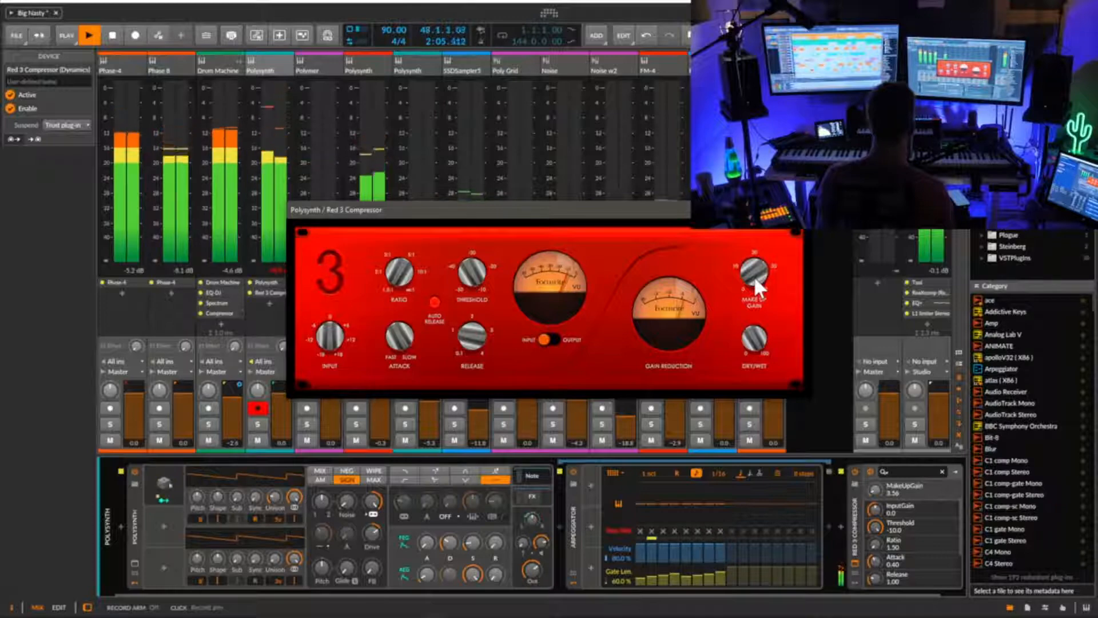
drag(755, 279, 755, 290)
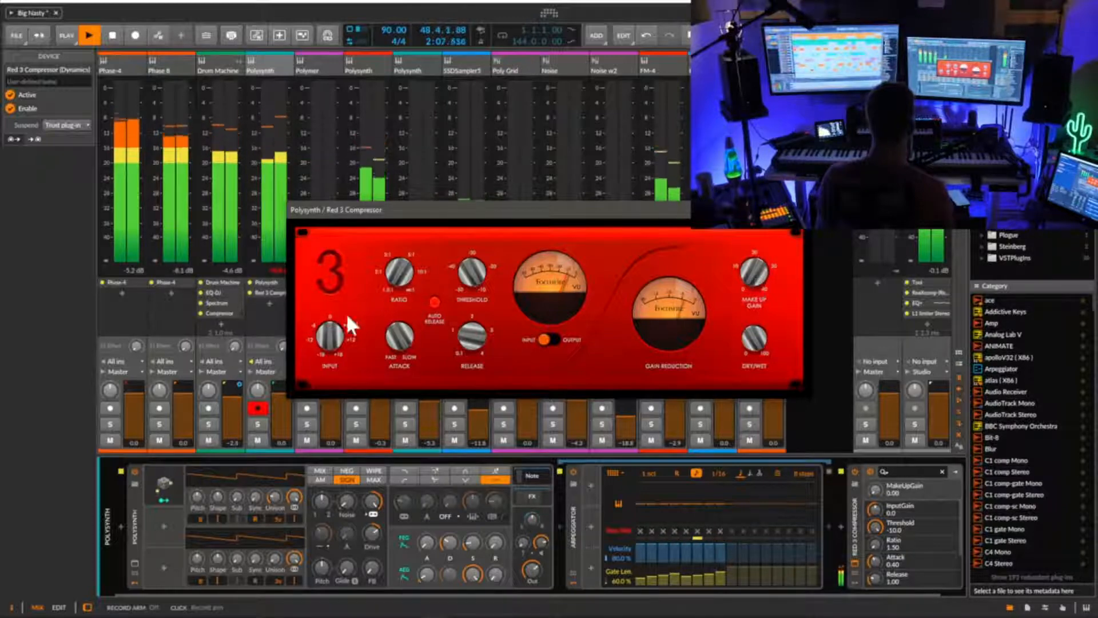
mouse_move(434, 215)
mouse_down()
mouse_move(488, 199)
mouse_move(417, 211)
mouse_up()
key(space)
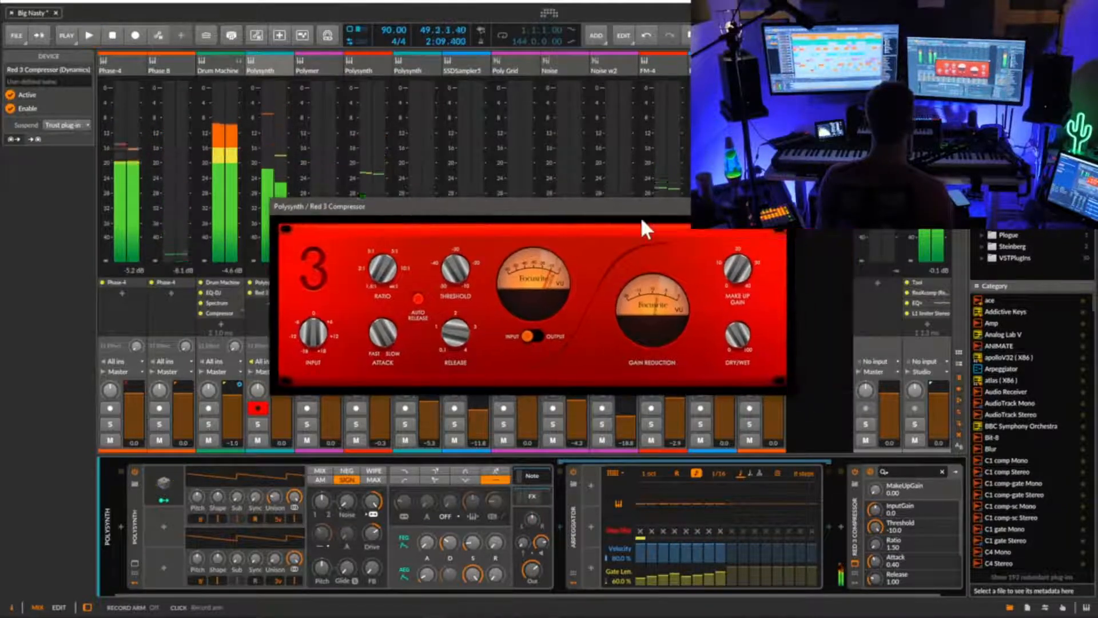
click(787, 204)
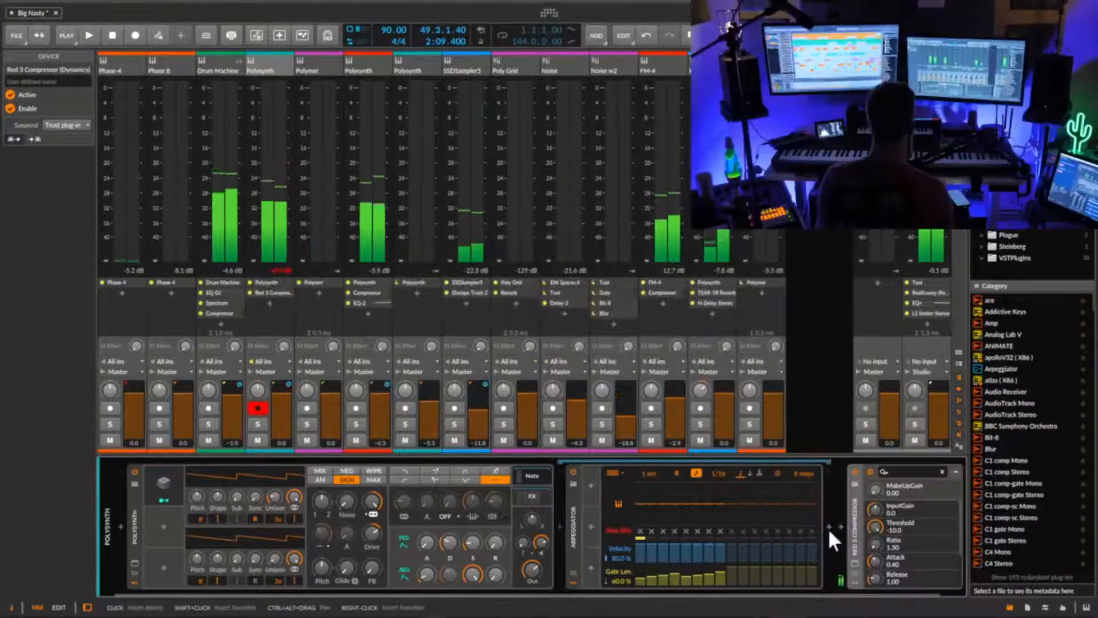
- Find EQ+ by searching for "eq" and insert it after the Phaser in the Polysynth's FX chain
click(828, 526)
text(eq)
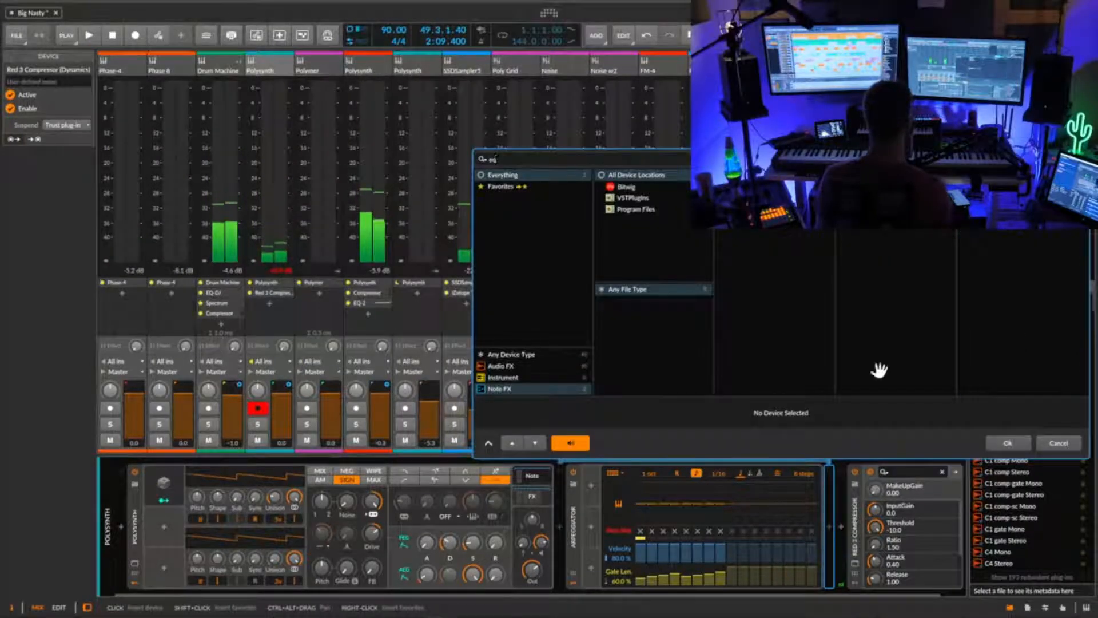
click(561, 353)
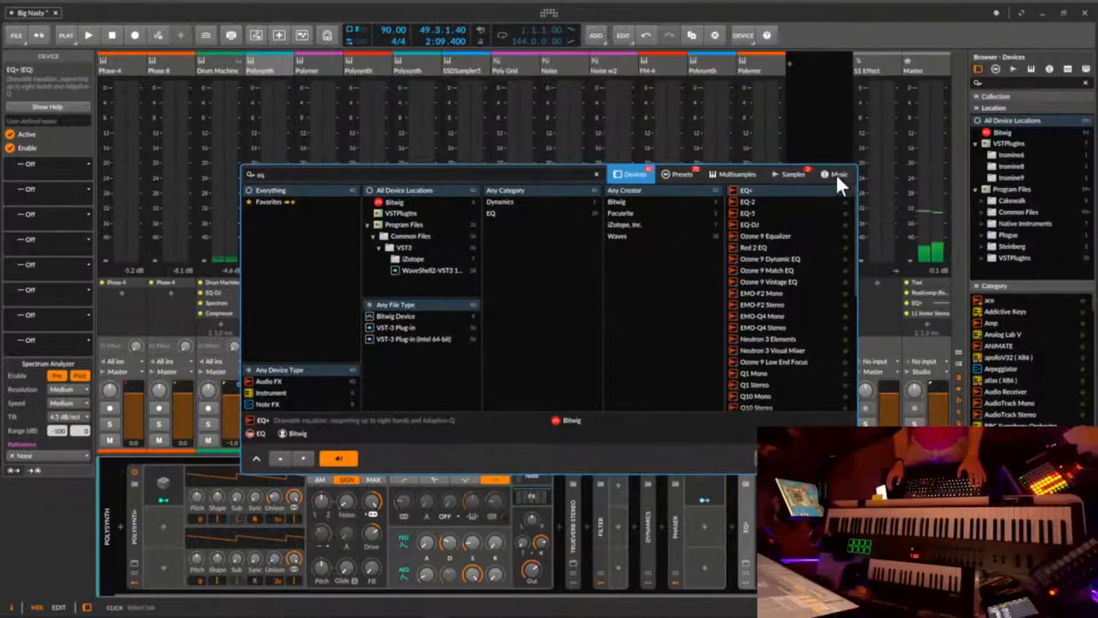
click(780, 455)
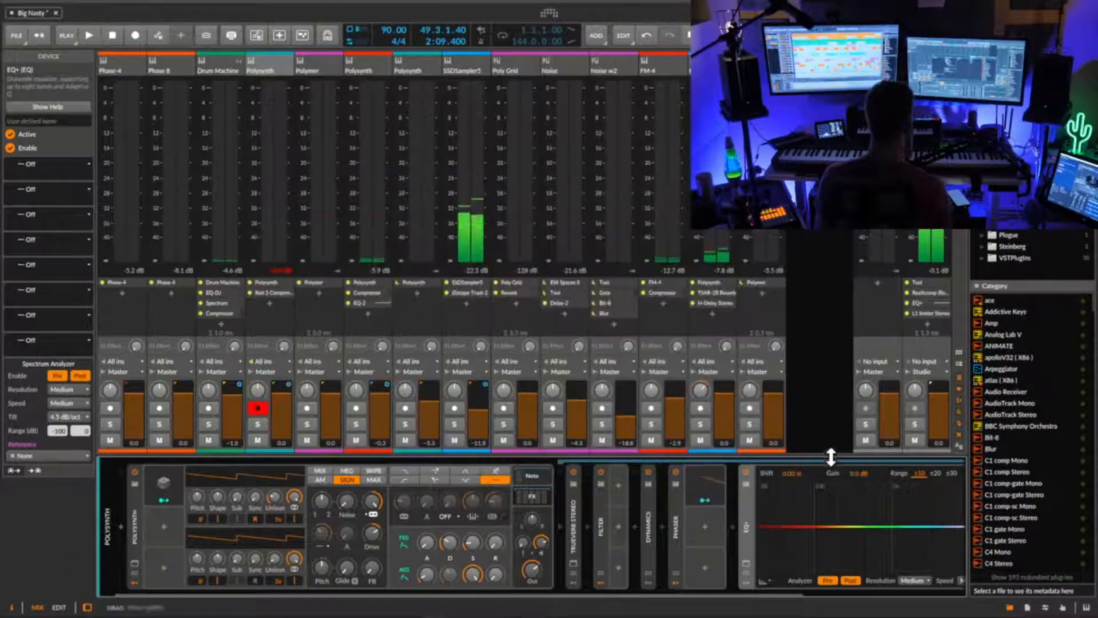
scroll(701, 593, right, 3)
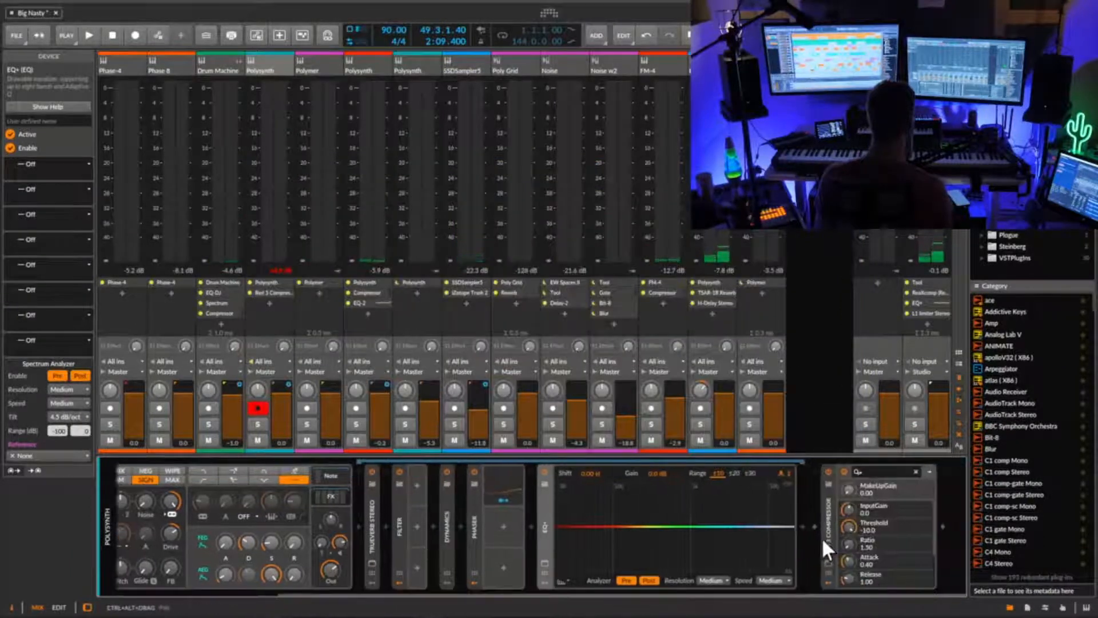
- Replay the arrangement and add a bell boost of about +6.2 dB at 3.07 kHz in the Polysynth's EQ+
key(space)
drag(713, 524, 728, 495)
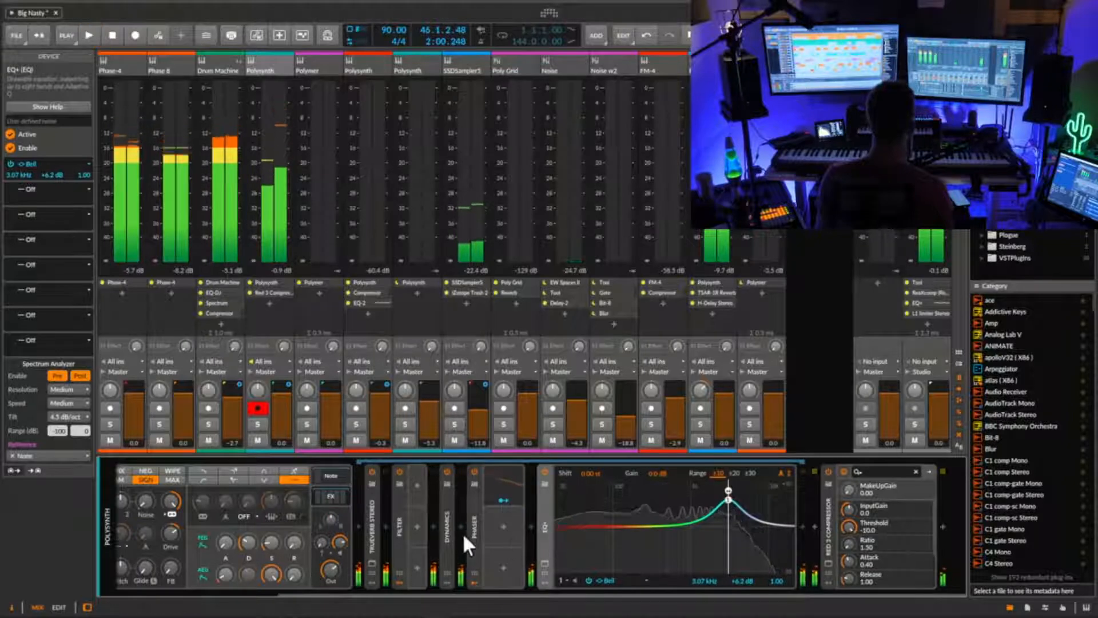
- Expand the Filter in the Polysynth's FX chain and raise its cutoff frequency slightly while the track plays
click(400, 534)
click(400, 534)
key(space)
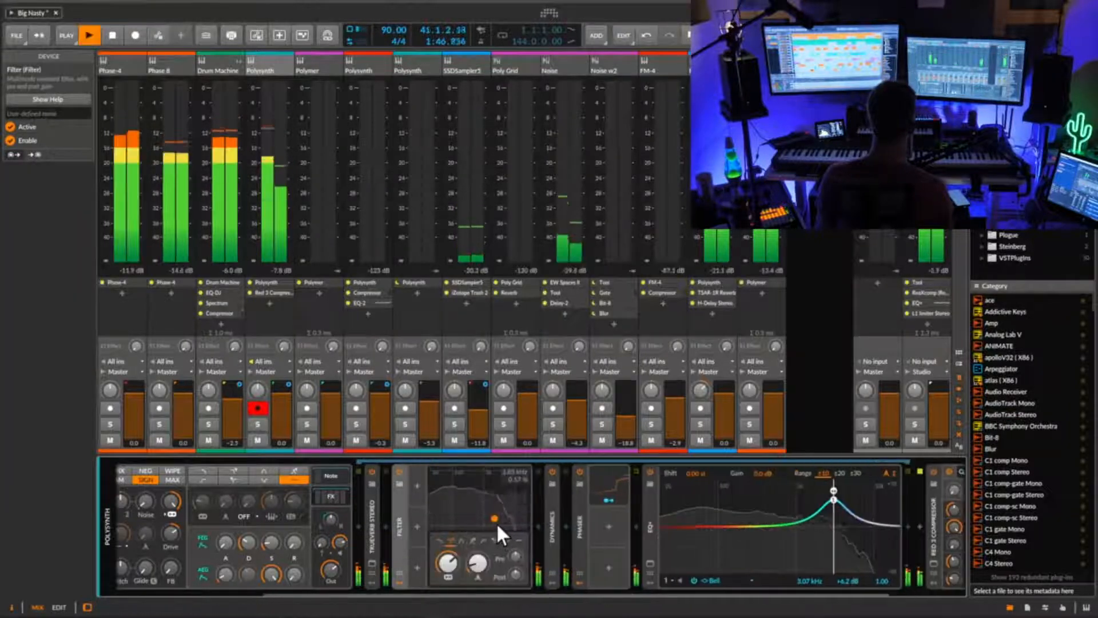
drag(495, 518, 500, 519)
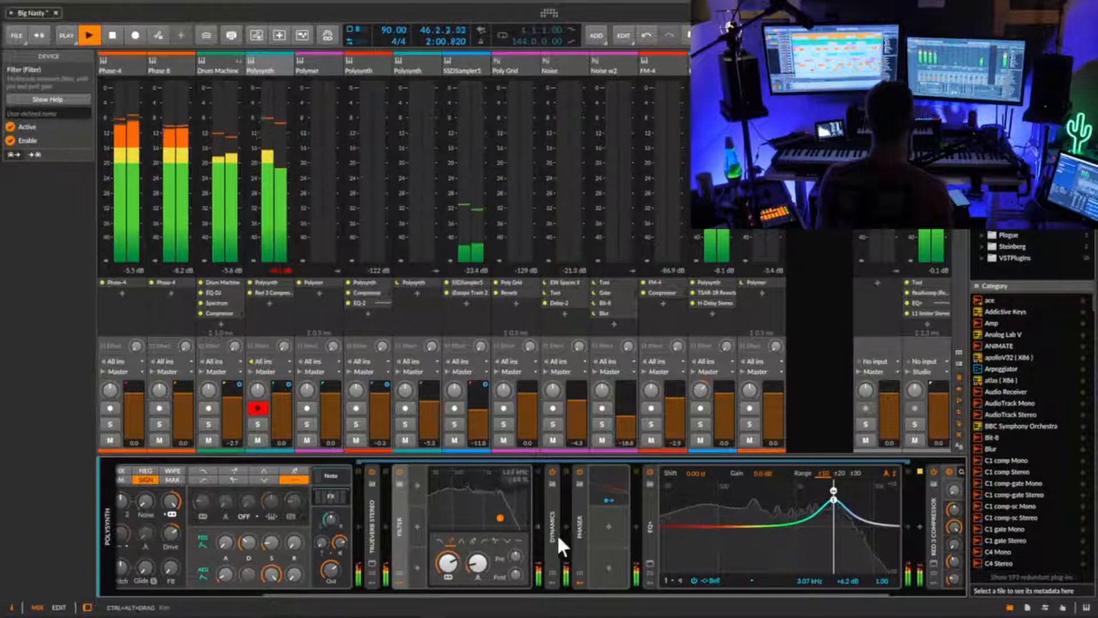
- Collapse EQ+, reset the Polysynth track's peak readout, and lower the Filter's cutoff and resonance slightly
click(651, 533)
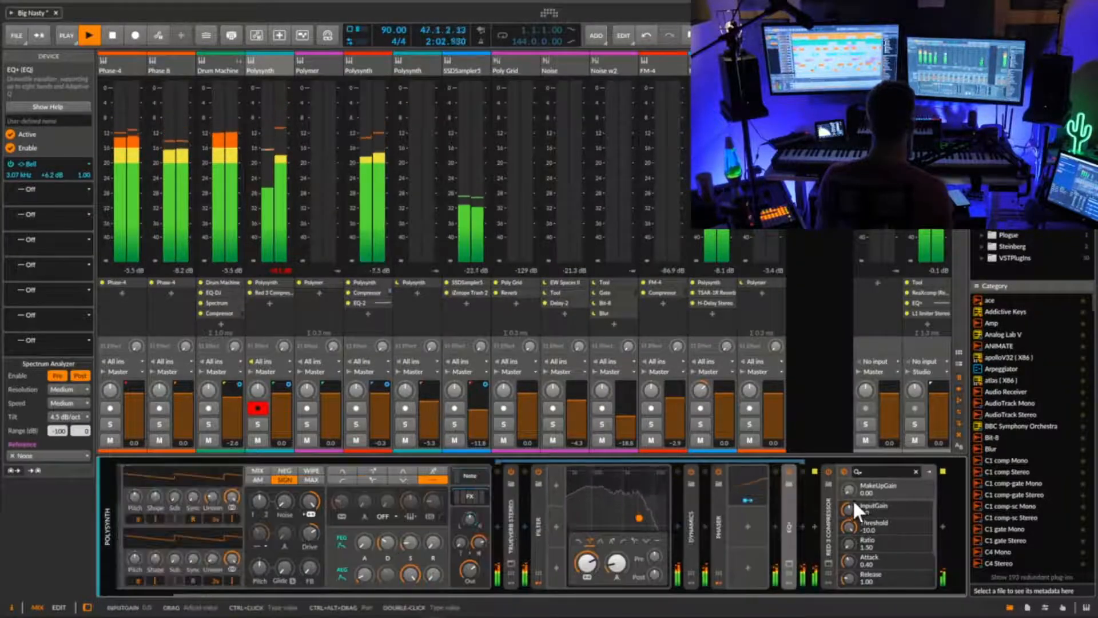
click(284, 264)
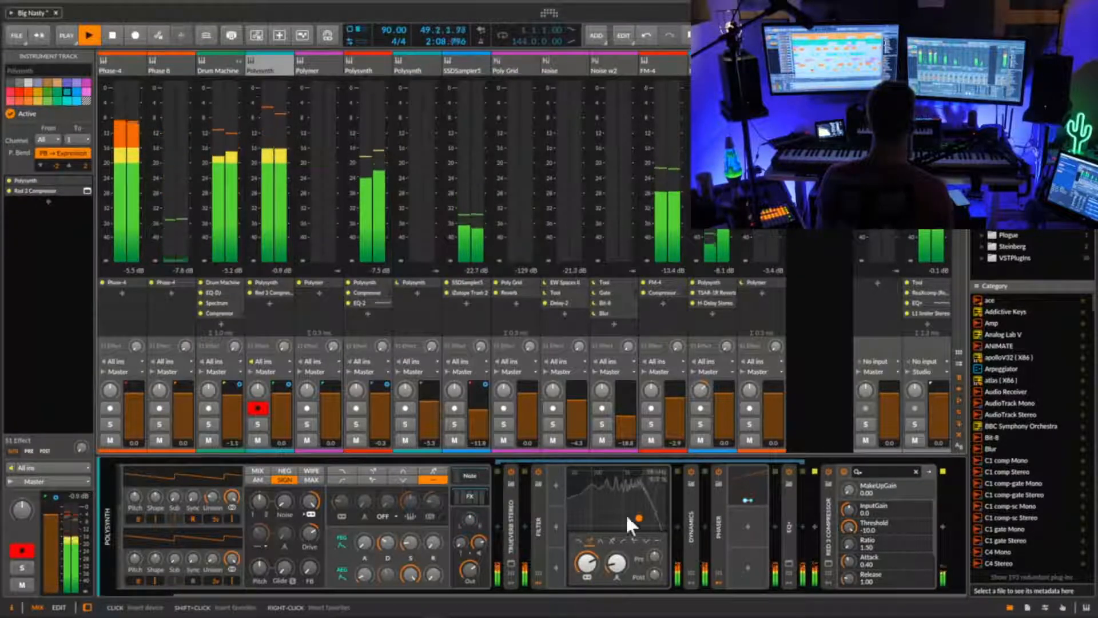
drag(636, 519, 636, 563)
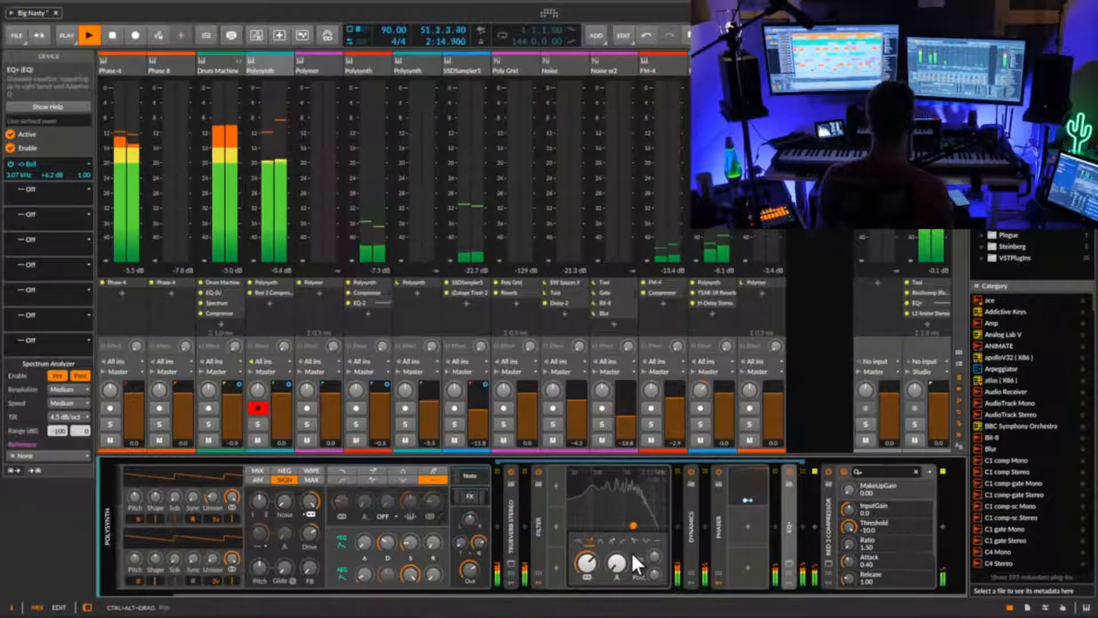
- Replay the section, compare the Filter's band-pass and 4-pole low-pass modes, and settle on the gentler low-pass mode
key(space)
key(space)
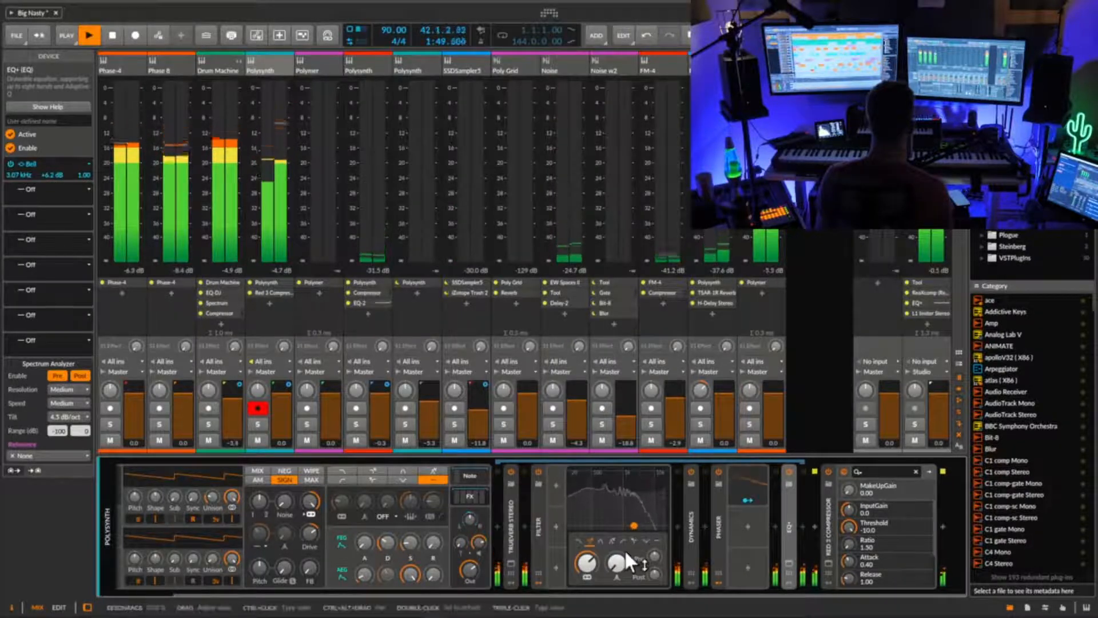
click(600, 542)
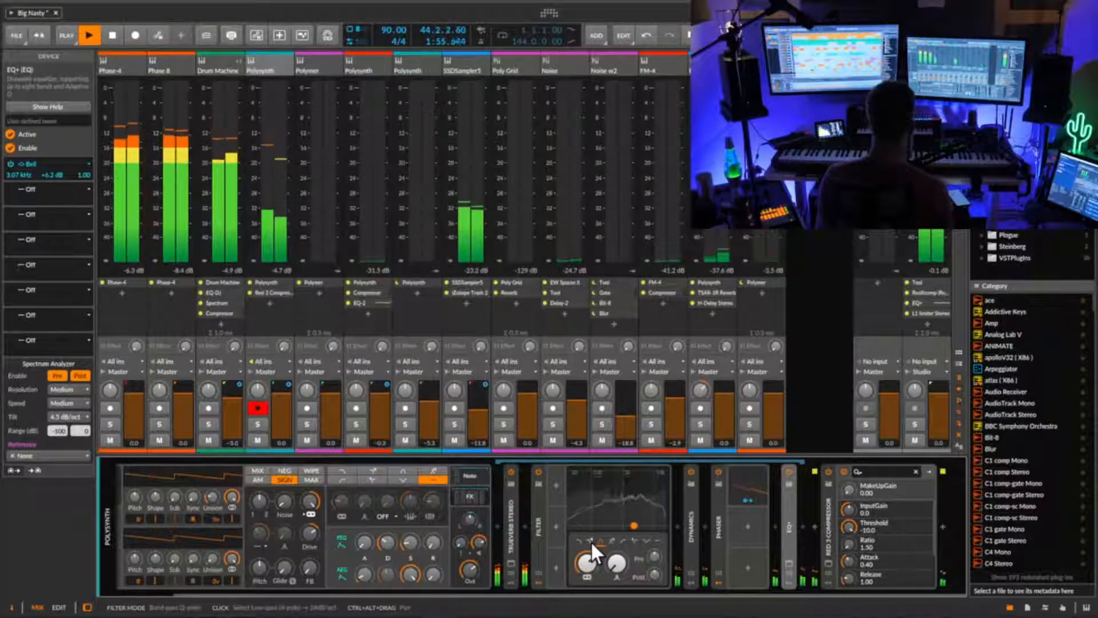
click(592, 541)
click(578, 541)
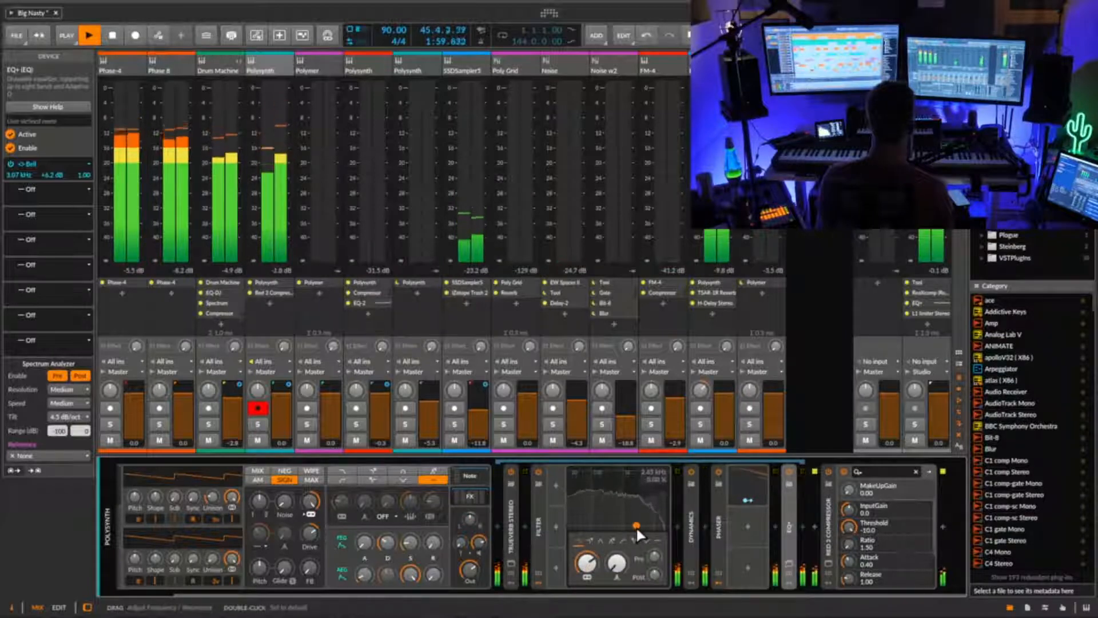
- Check the Polysynth track briefly in solo, fine-tune the Filter, and set playback to start at bar 49 in the arrangement
click(257, 423)
click(257, 423)
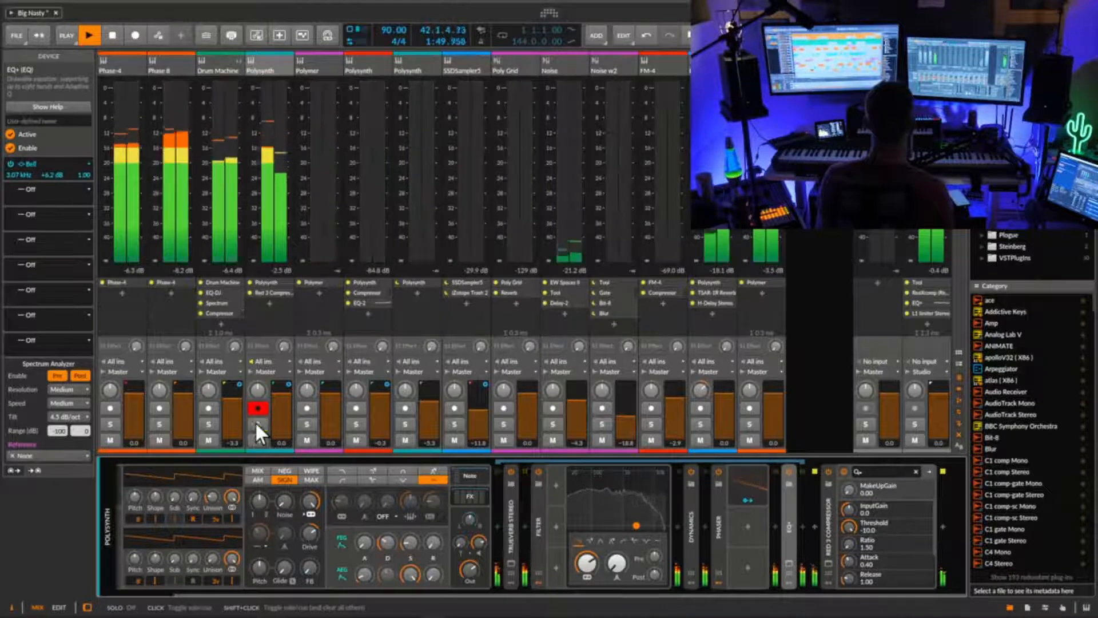
drag(624, 563, 624, 566)
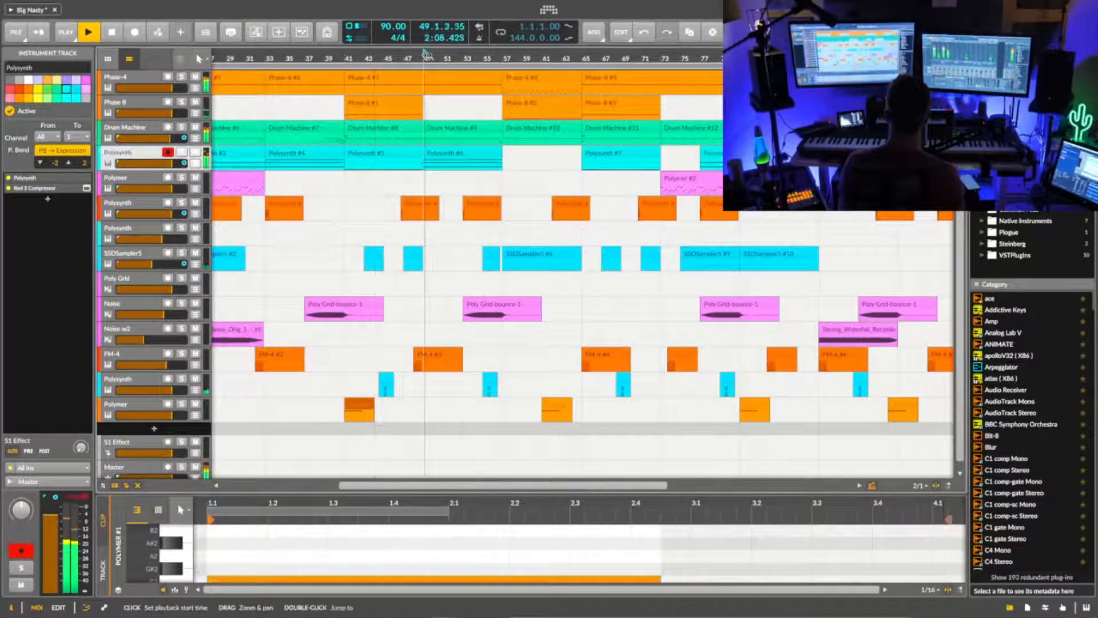
drag(536, 57, 535, 40)
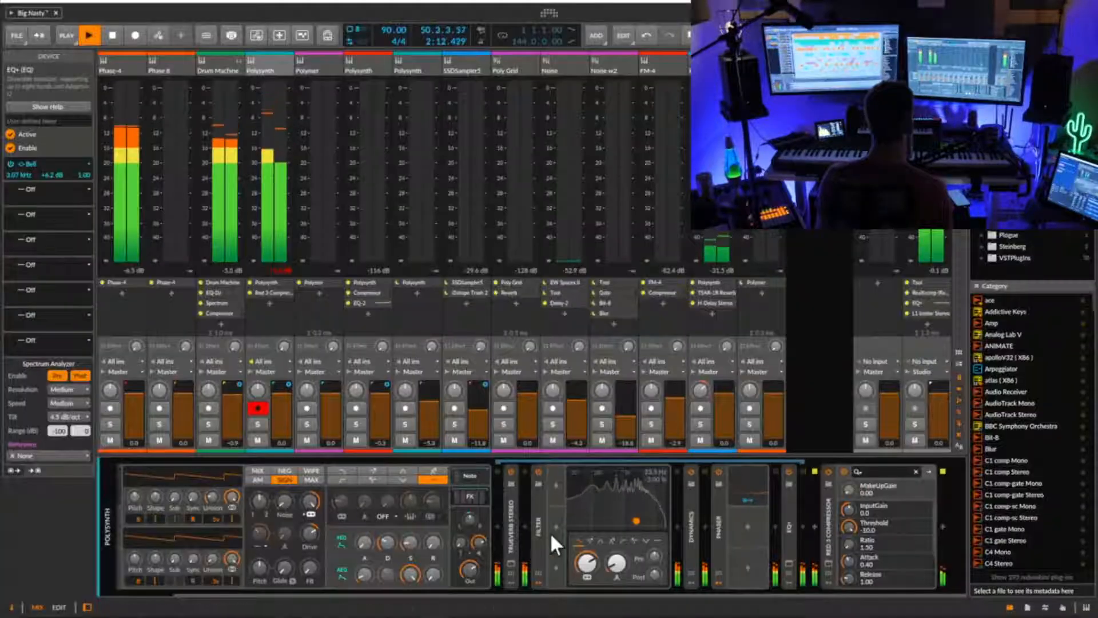
- Collapse the Filter, try a sync of 12.00 on the Polysynth's oscillator 1, and reset the track's peak readout
click(538, 531)
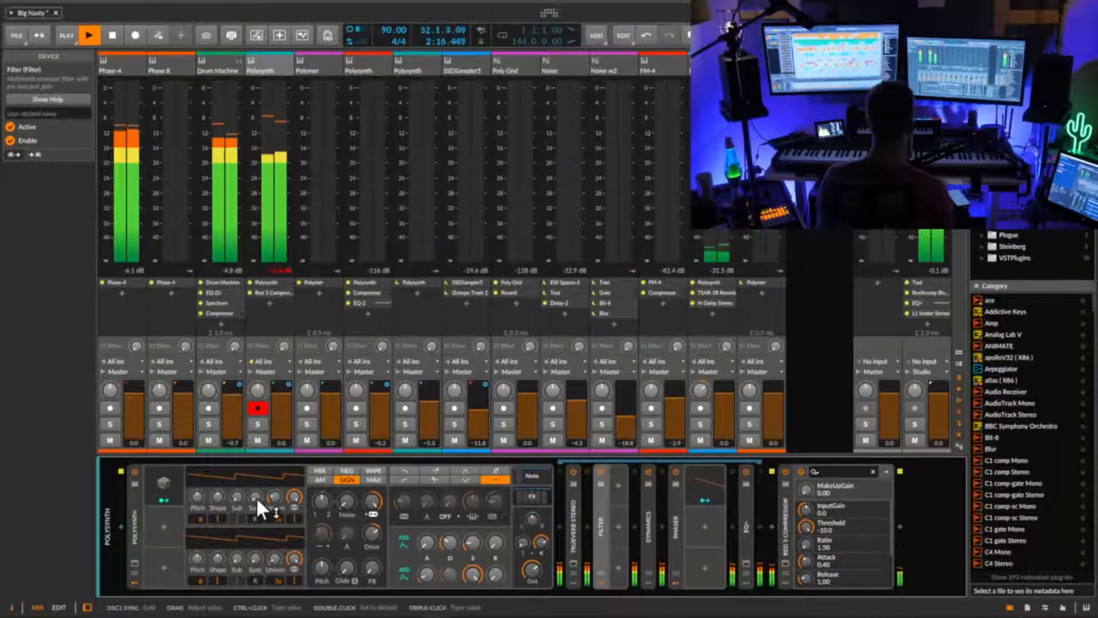
mouse_move(256, 496)
mouse_down()
mouse_move(256, 484)
mouse_move(255, 496)
mouse_up()
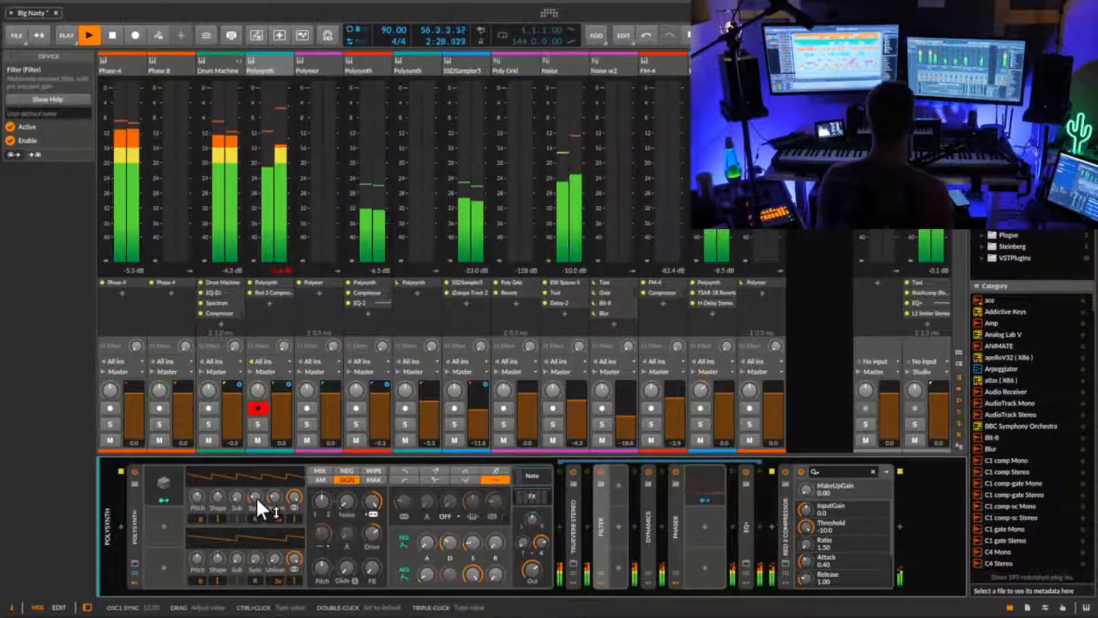
click(277, 266)
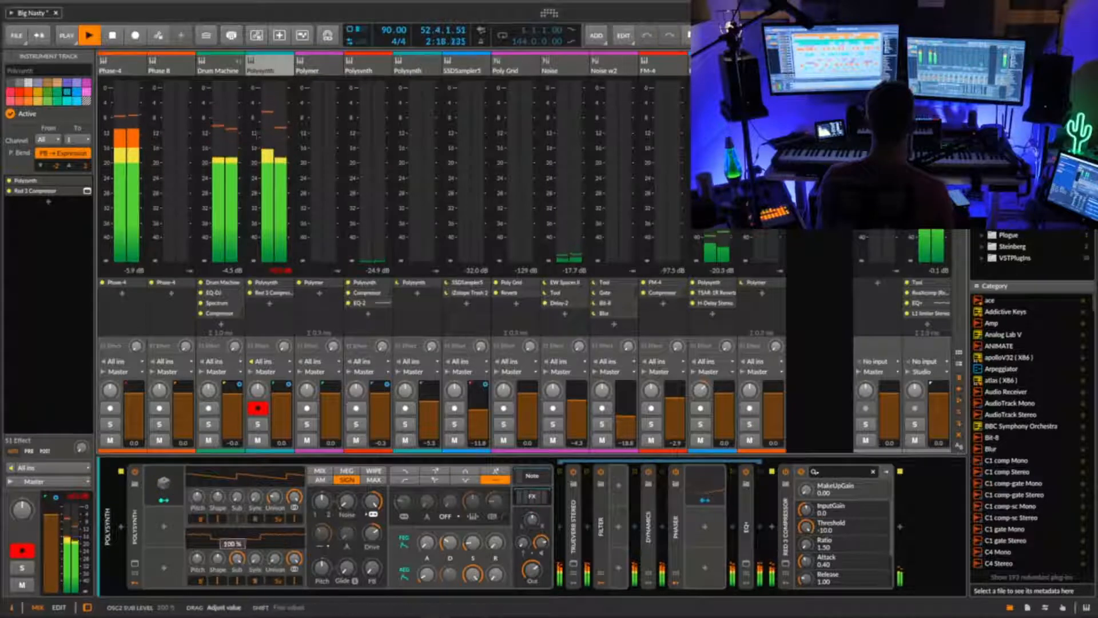
- Morph the Polysynth's oscillator 2 toward a pulse shape, enter a pulse width of 0, and fine-tune its shape and width
mouse_move(218, 560)
mouse_down()
mouse_move(217, 538)
mouse_move(219, 578)
mouse_up()
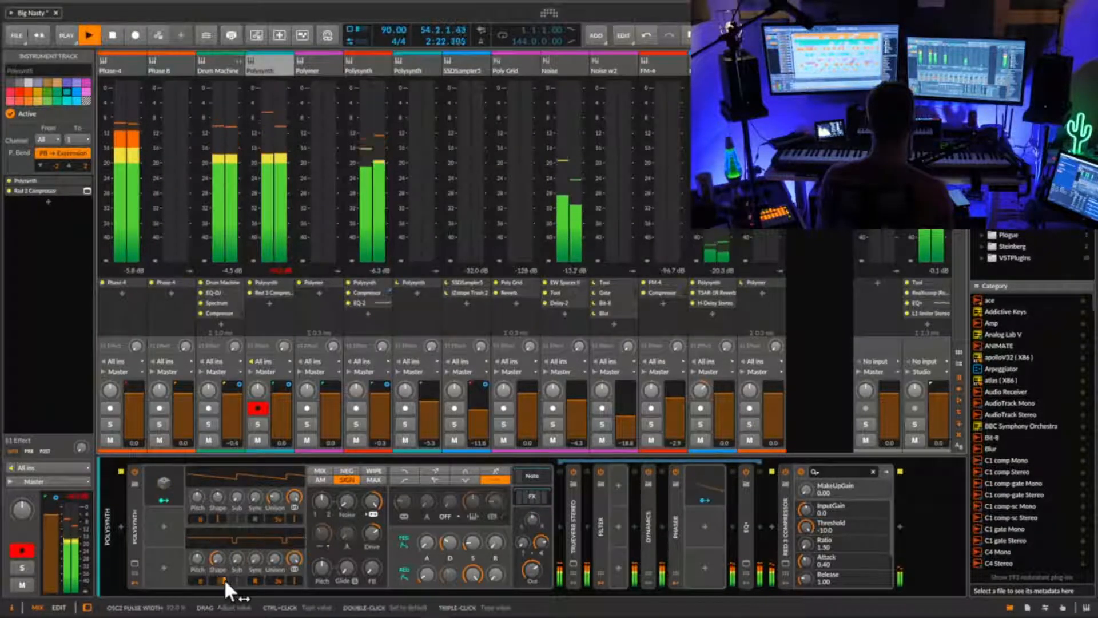
triple_click(224, 578)
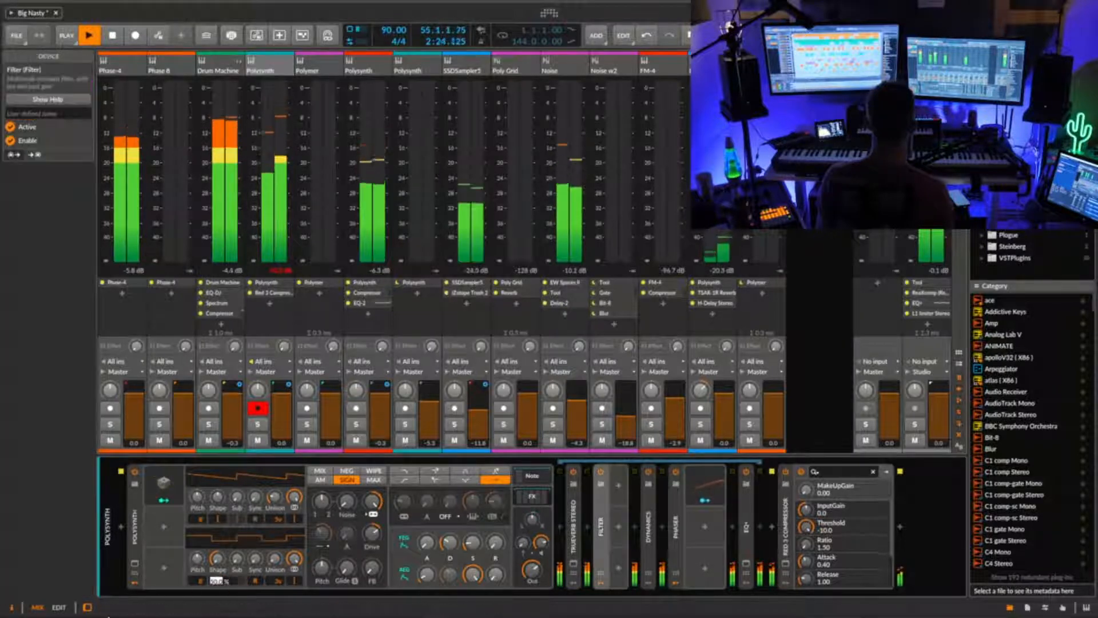
text(0)
key(Return)
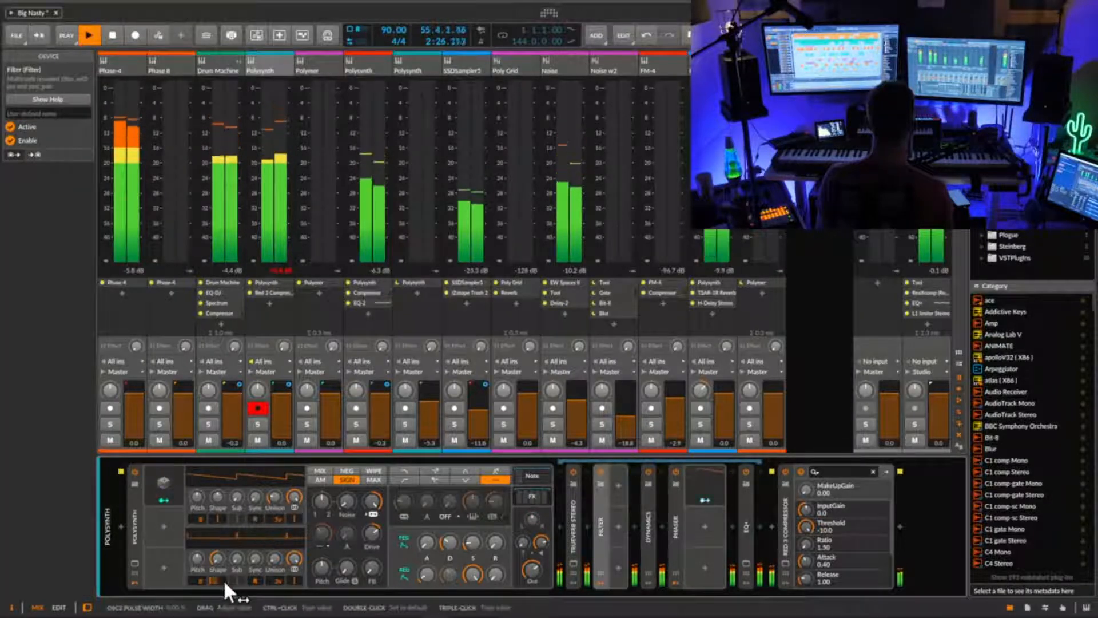
mouse_move(221, 580)
mouse_down()
mouse_move(207, 579)
mouse_move(216, 526)
mouse_move(209, 578)
mouse_up()
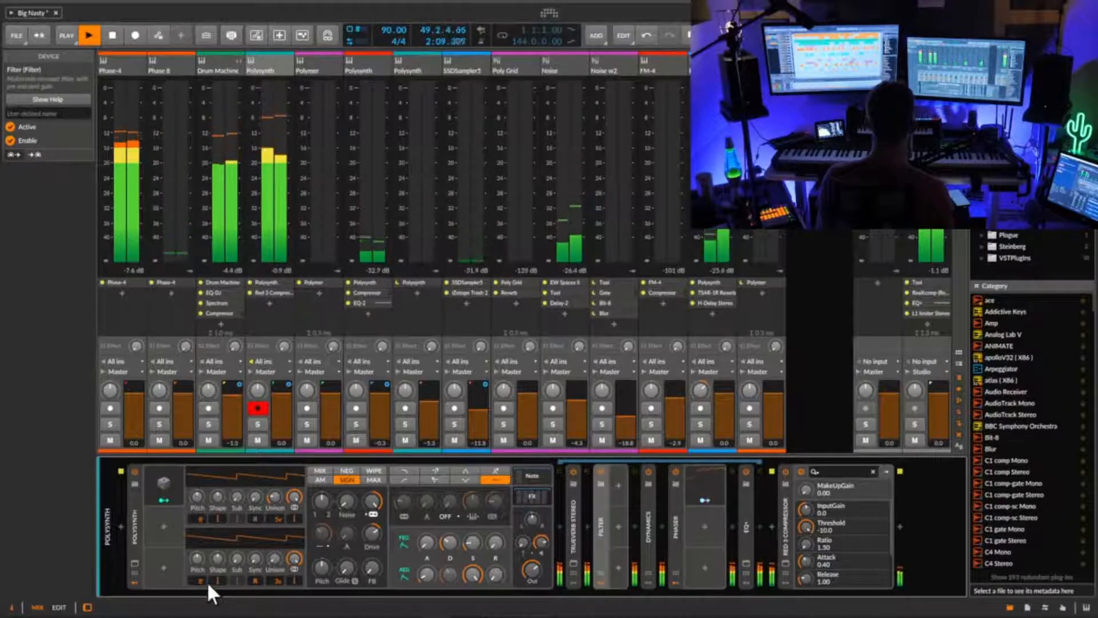
drag(221, 558, 208, 579)
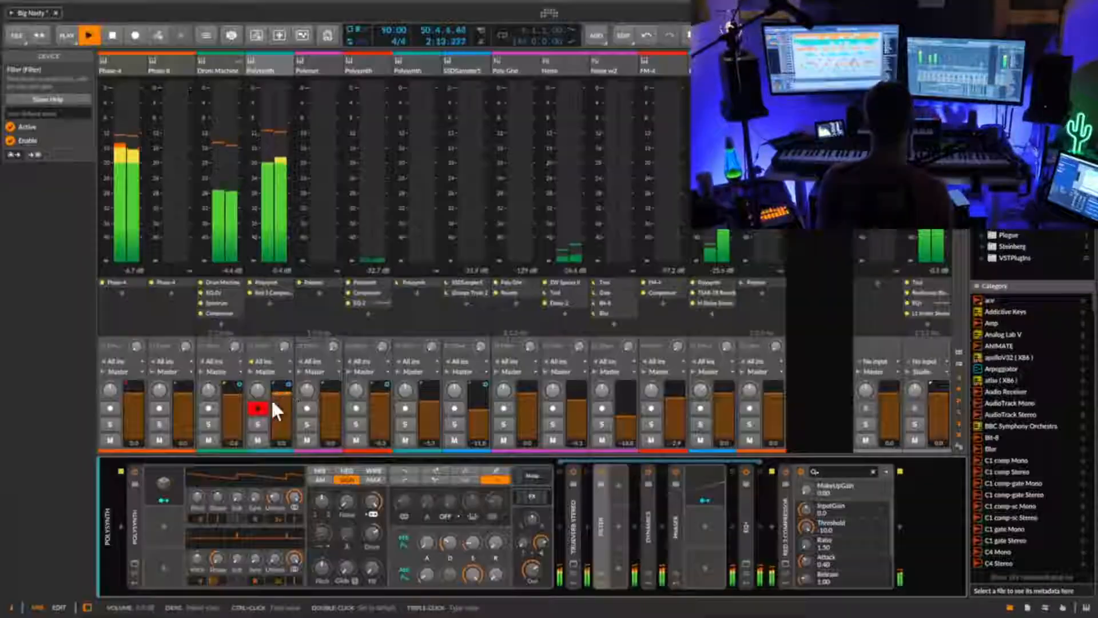
- Solo the record-armed Polysynth track and audition its oscillator blend modes, settling on Wipe
click(257, 424)
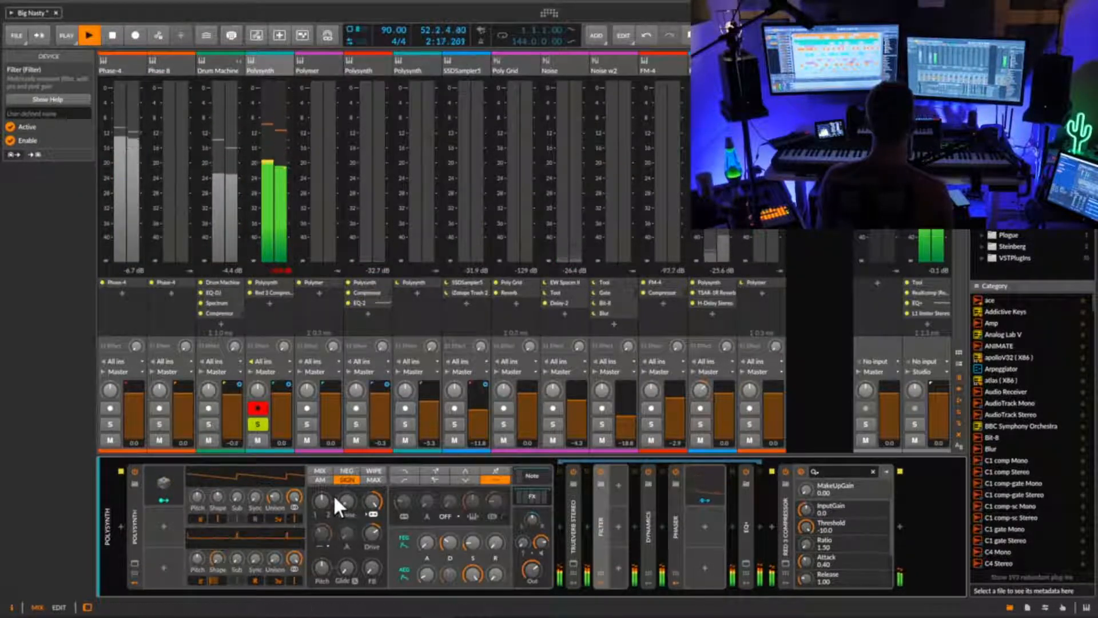
click(321, 469)
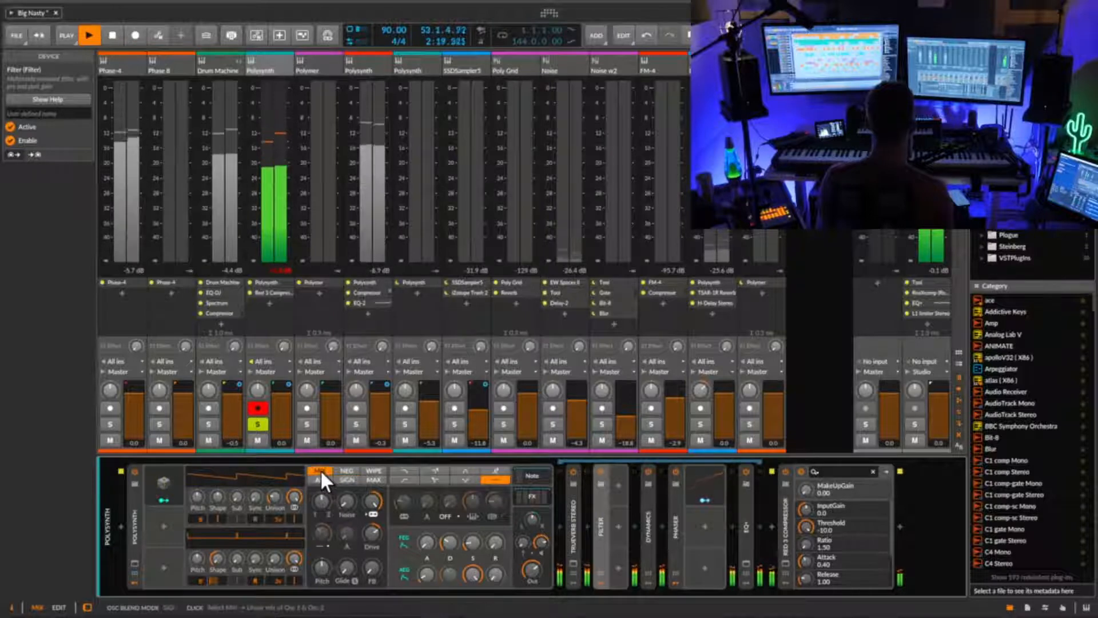
click(348, 470)
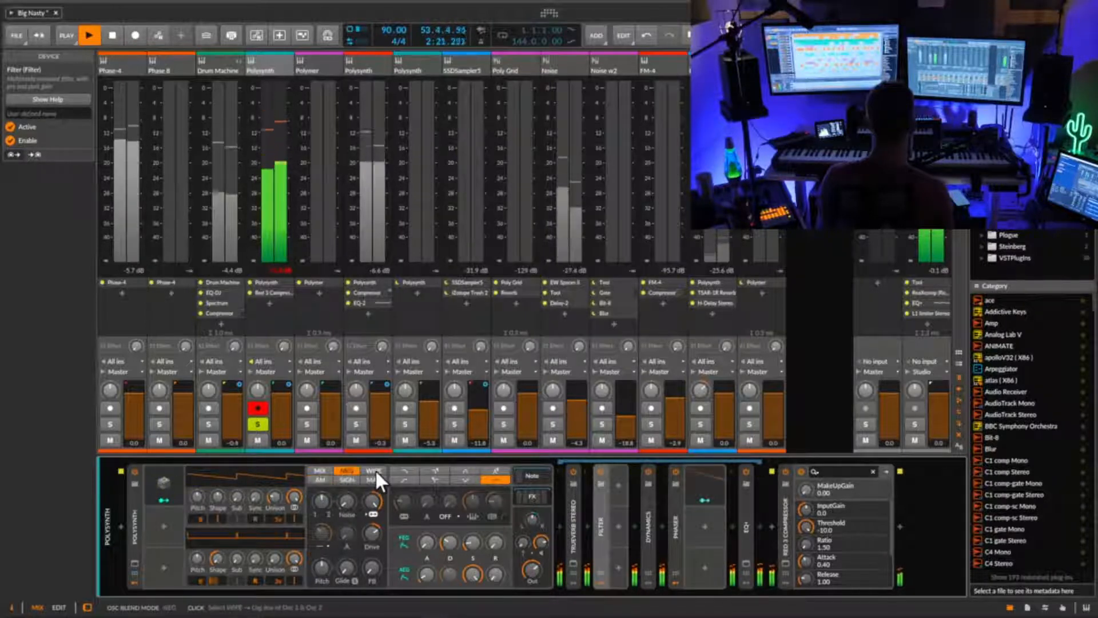
click(375, 477)
click(375, 470)
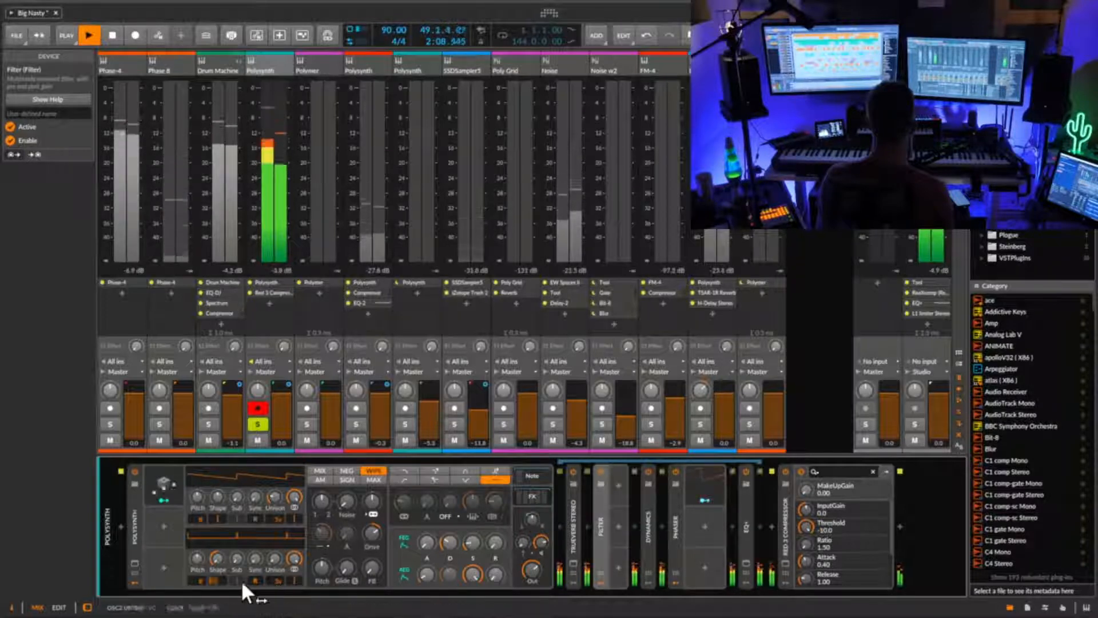
- Reshape the Polysynth sound by adjusting the oscillator mix and oscillator 2, setting its sync to 12.00
drag(198, 558, 198, 558)
click(322, 501)
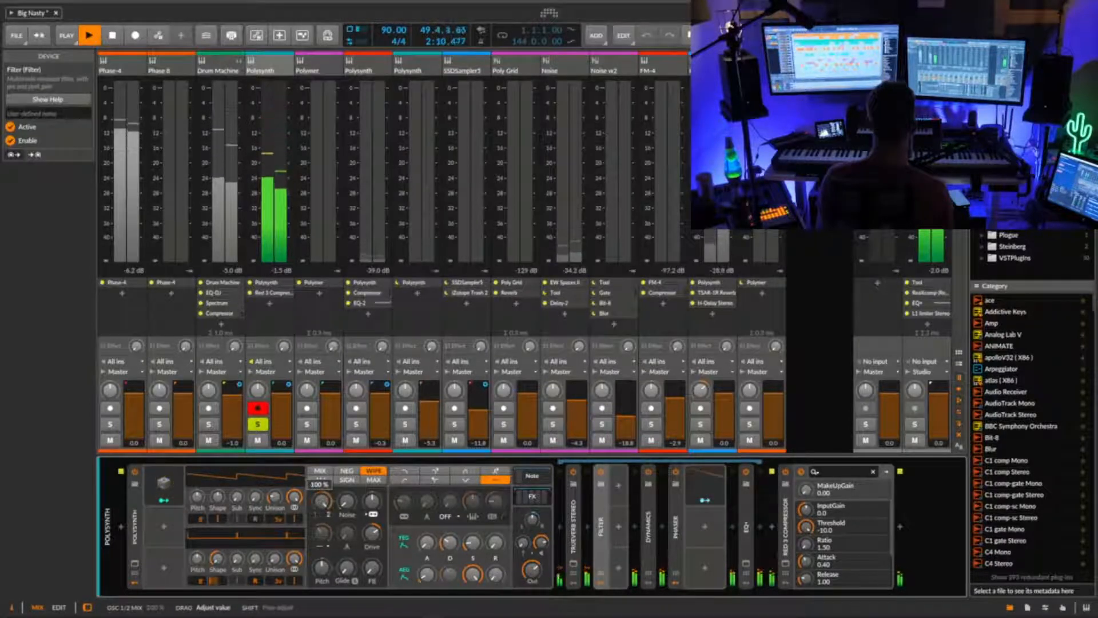
drag(322, 501, 322, 484)
drag(218, 582, 218, 576)
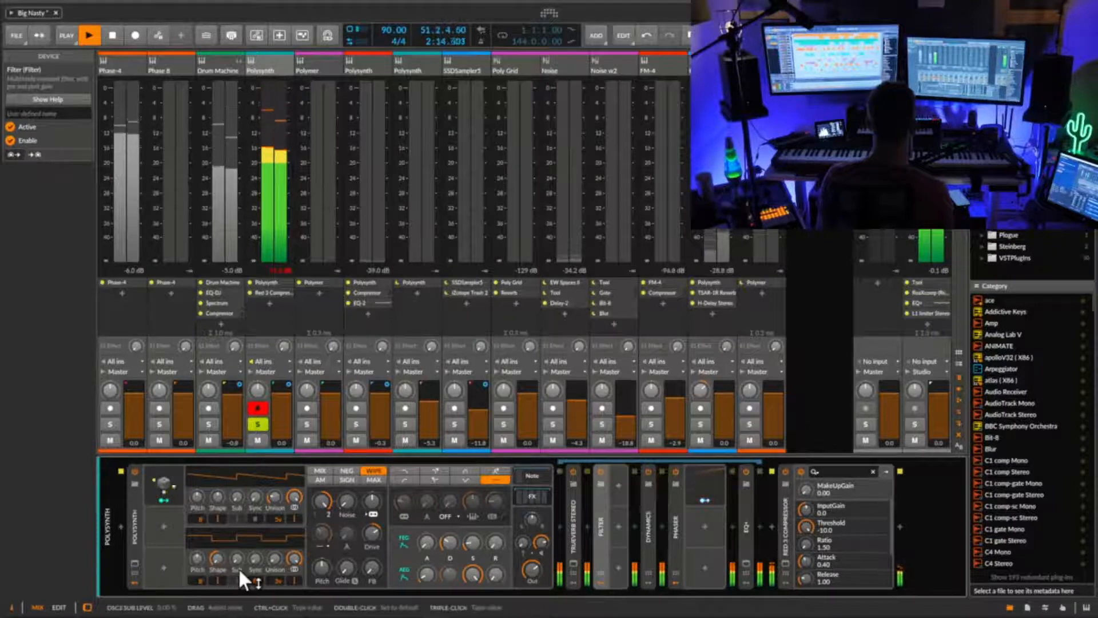
drag(237, 566, 256, 542)
double_click(322, 502)
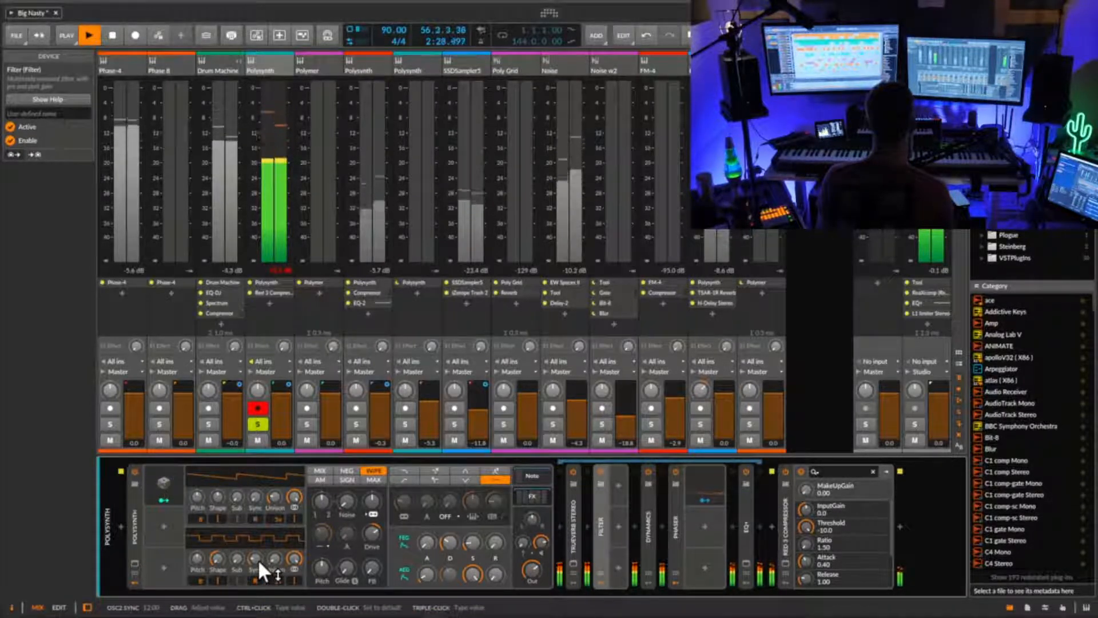
- Restart playback, reset the Polysynth track's peak level and unsolo the track to hear it in the full mix
key(space)
key(space)
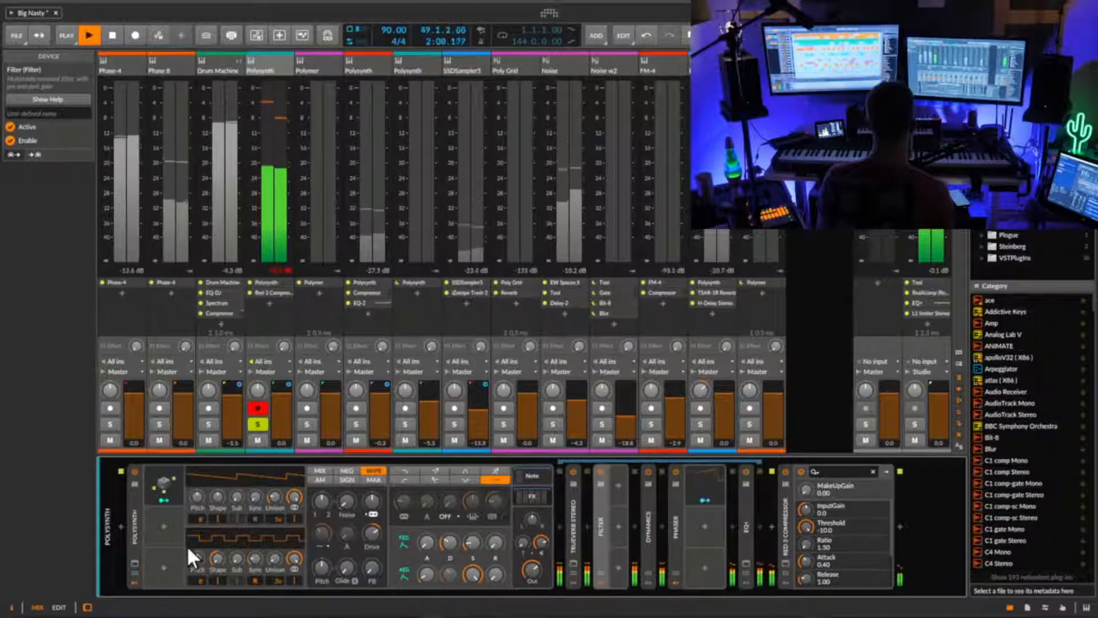
click(280, 266)
click(258, 423)
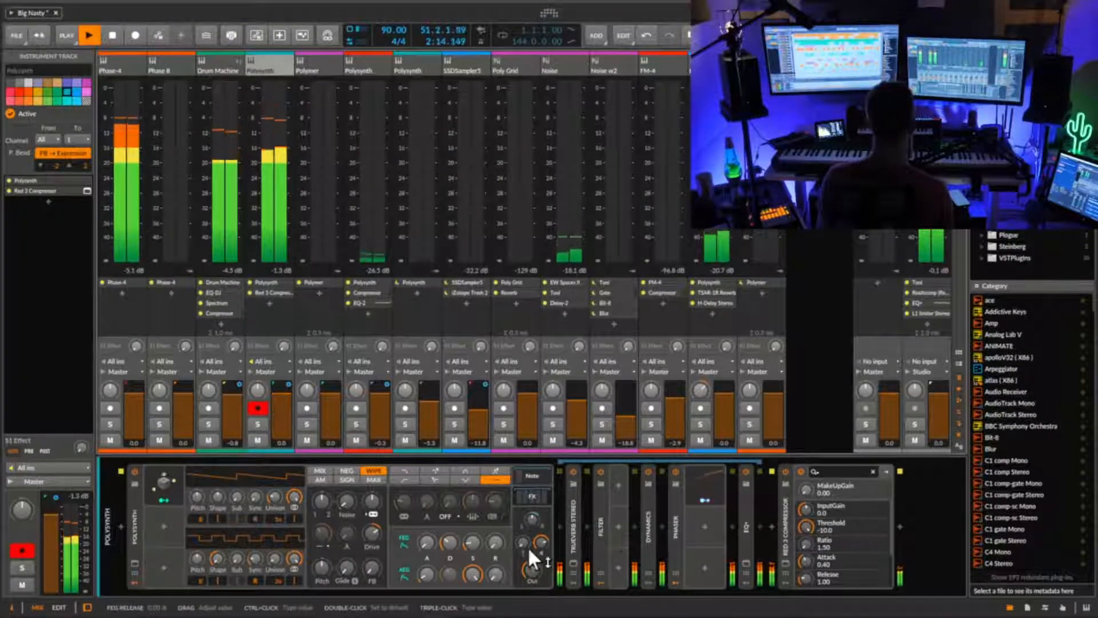
- Inspect the EQ+ device in the Polysynth effects chain and delete it
double_click(742, 531)
double_click(931, 496)
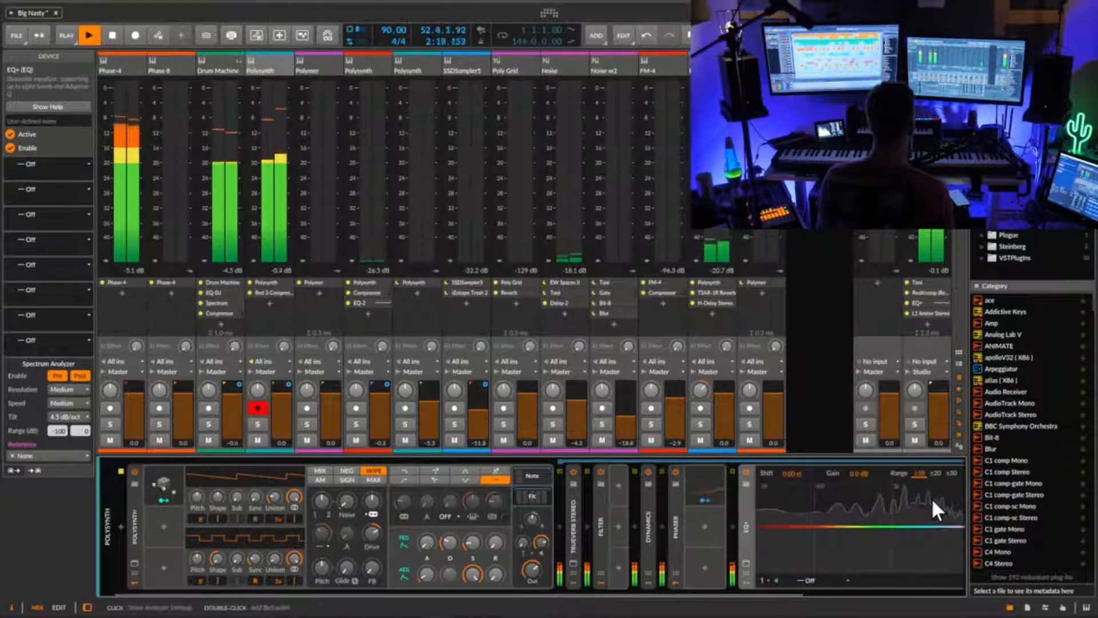
double_click(743, 531)
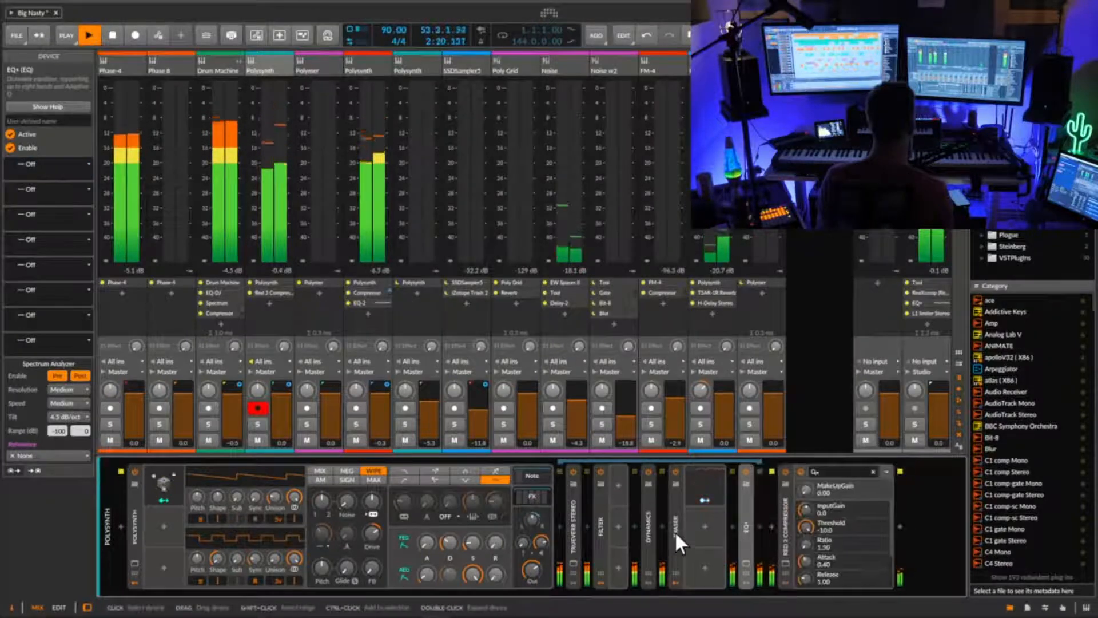
key(Delete)
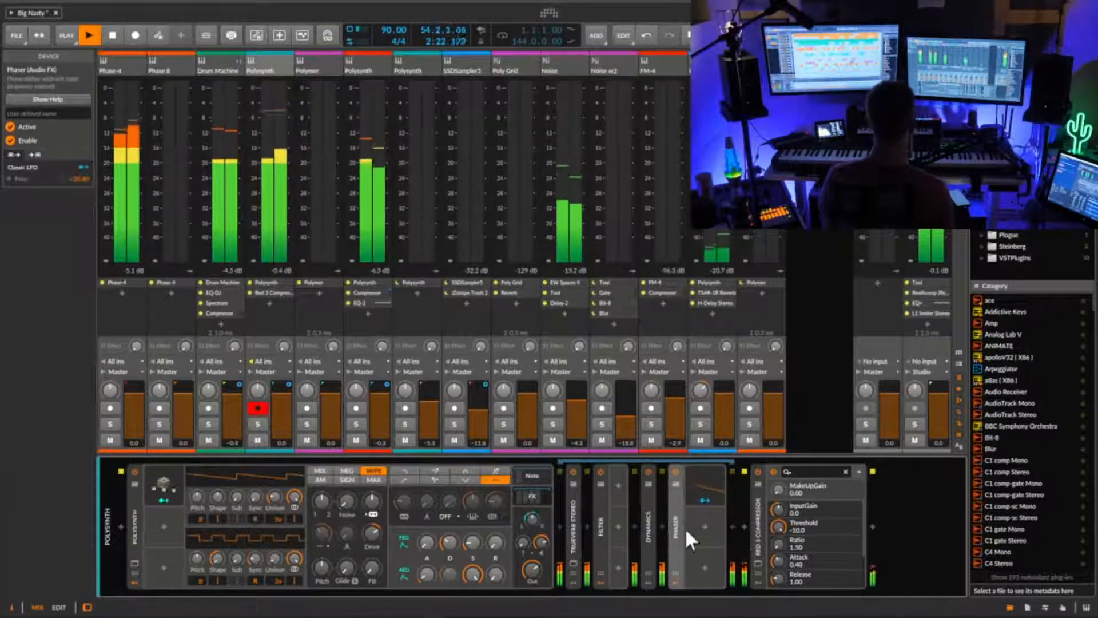
- Expand the Filter device in the Polysynth effects chain and adjust its resonance
double_click(598, 529)
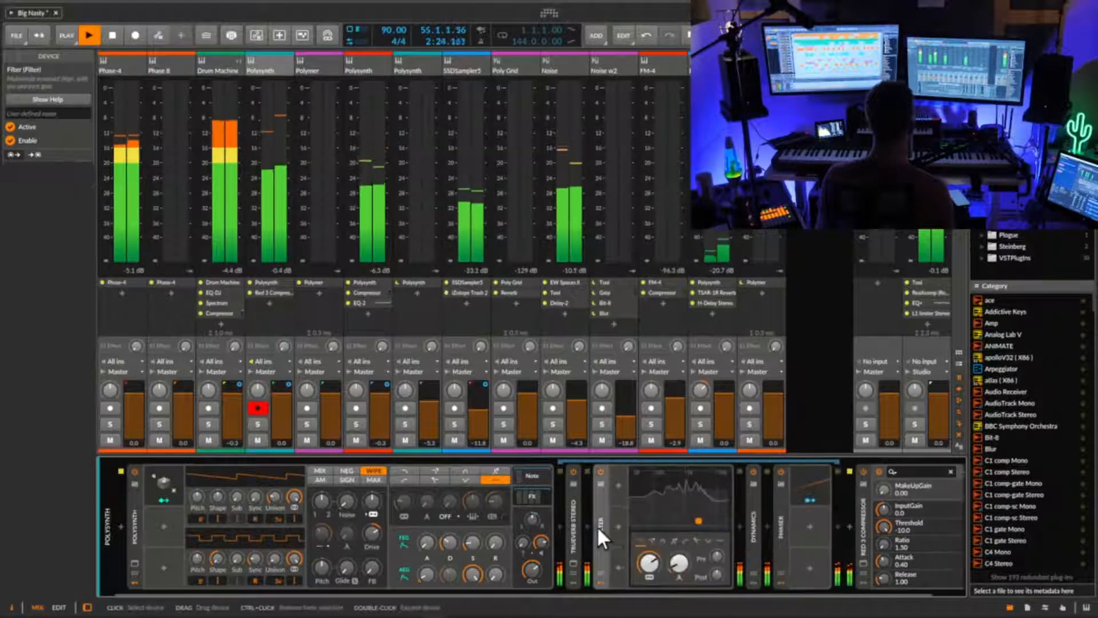
drag(680, 562, 681, 577)
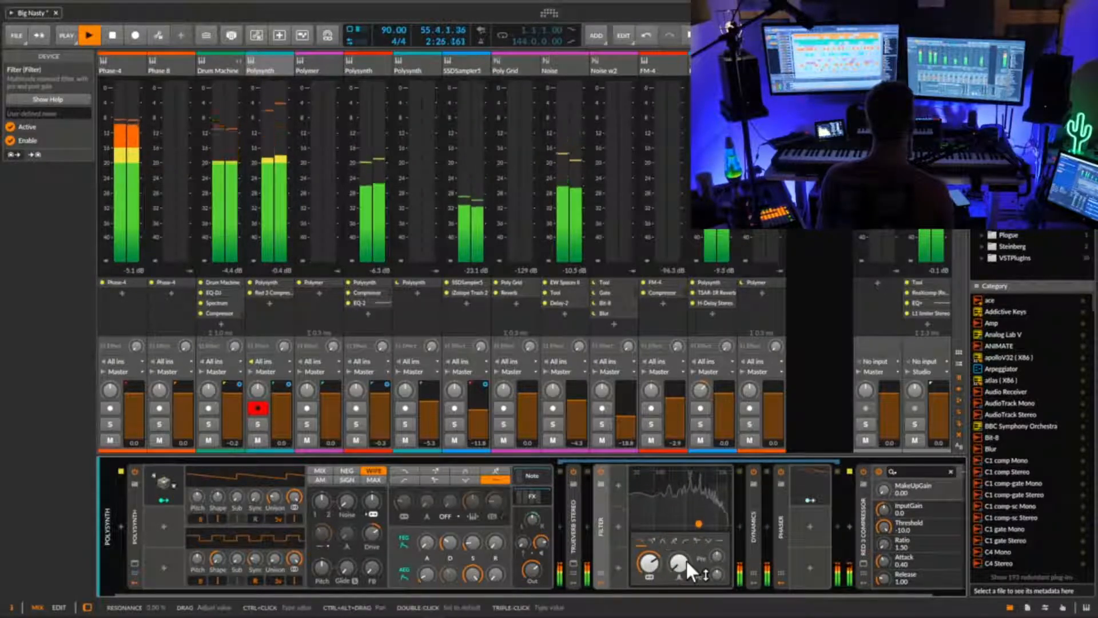
mouse_move(697, 529)
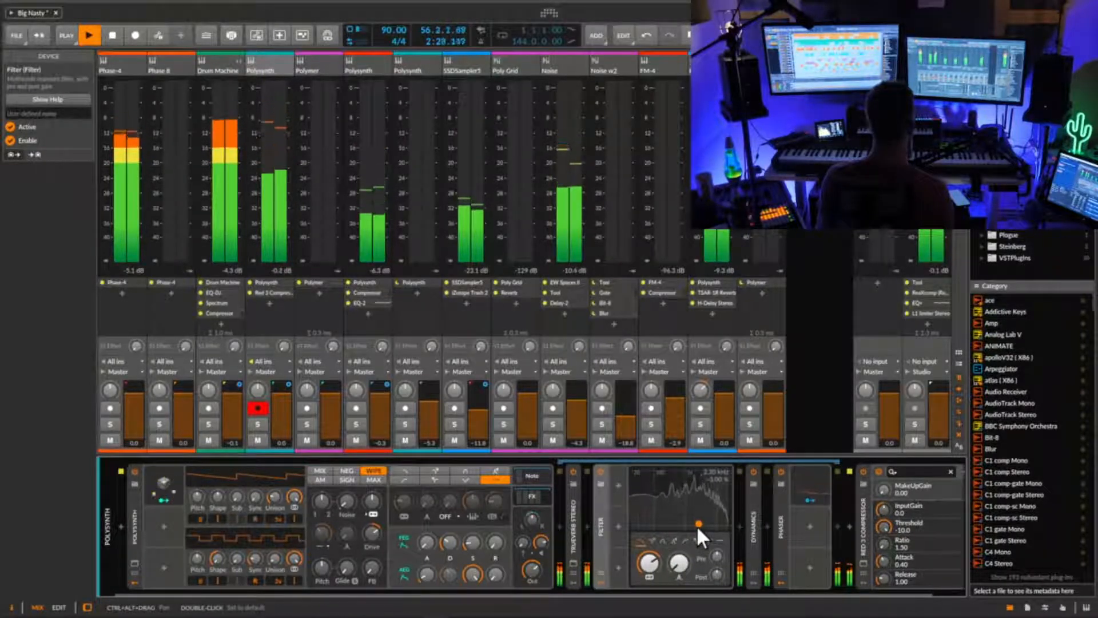
- Play the arrangement from bar 41 and adjust the unison spread of the Polysynth's oscillator 2
key(alt+1)
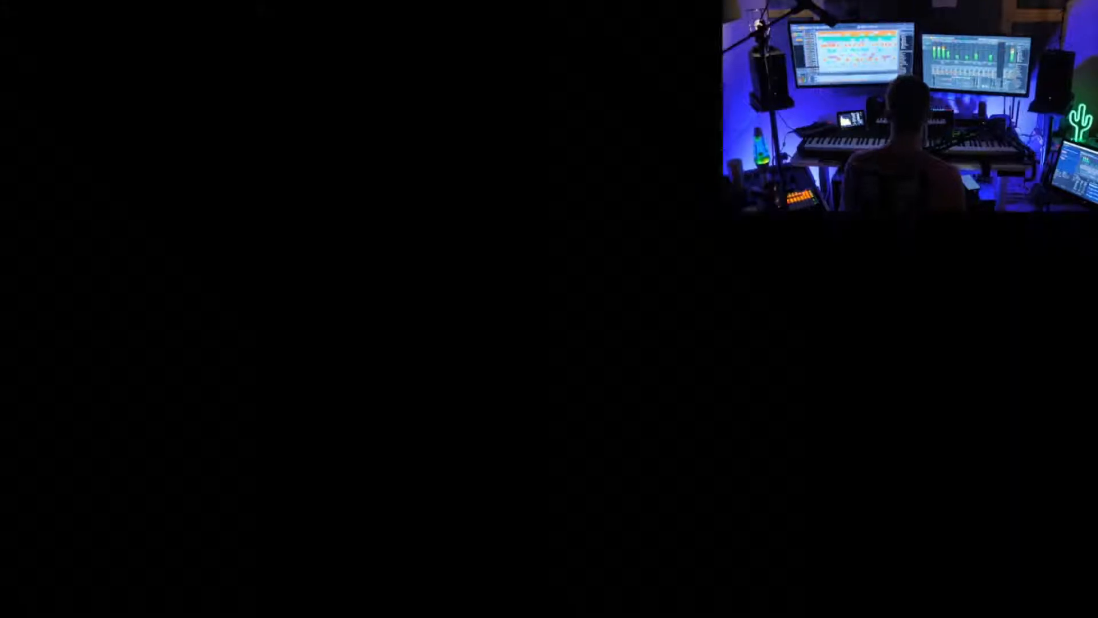
click(394, 59)
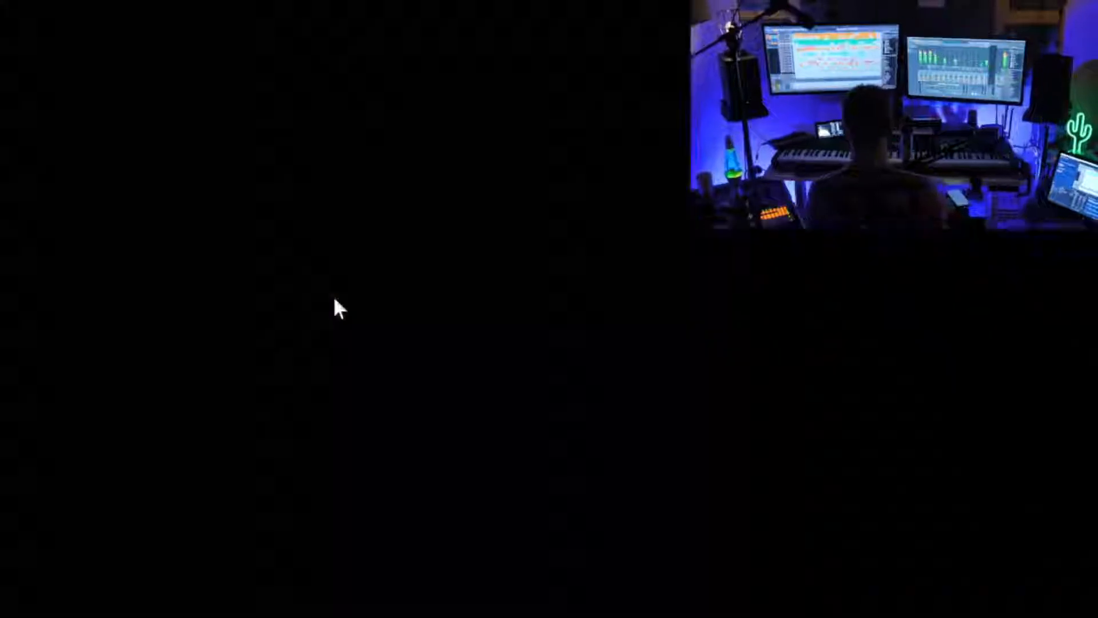
key(alt+2)
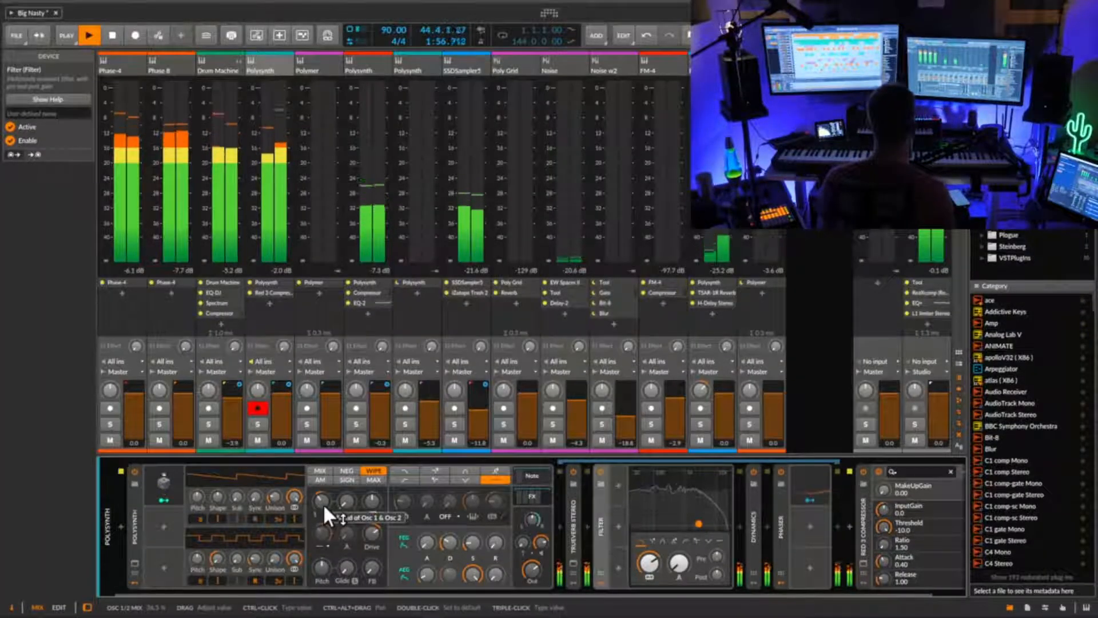
drag(276, 559, 276, 558)
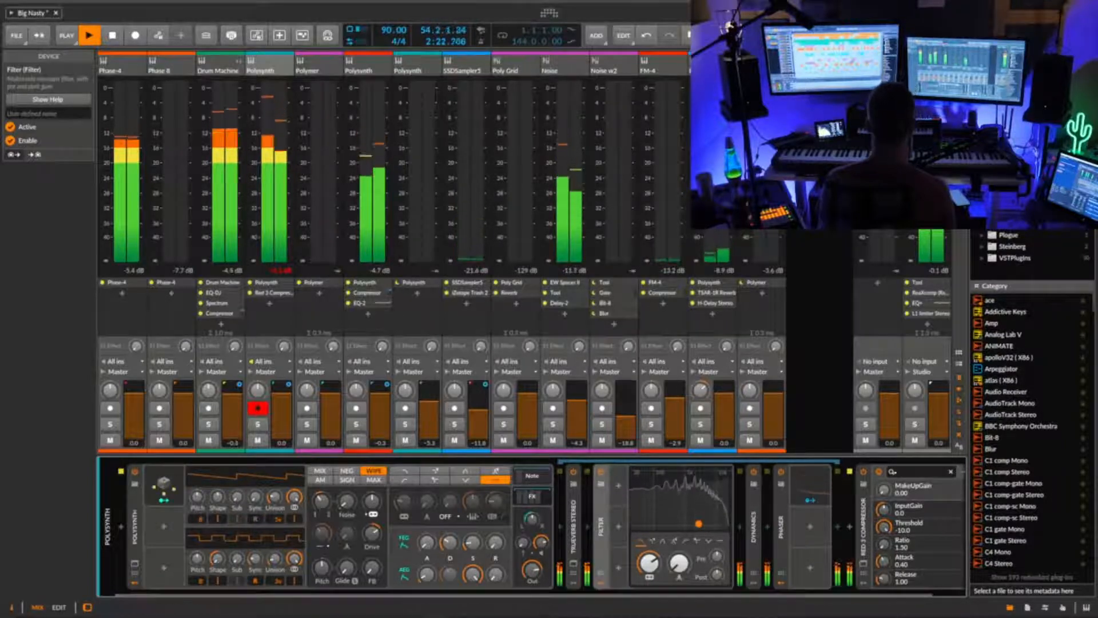
- Set the playback start to bar 65 in the arranger timeline
key(alt+1)
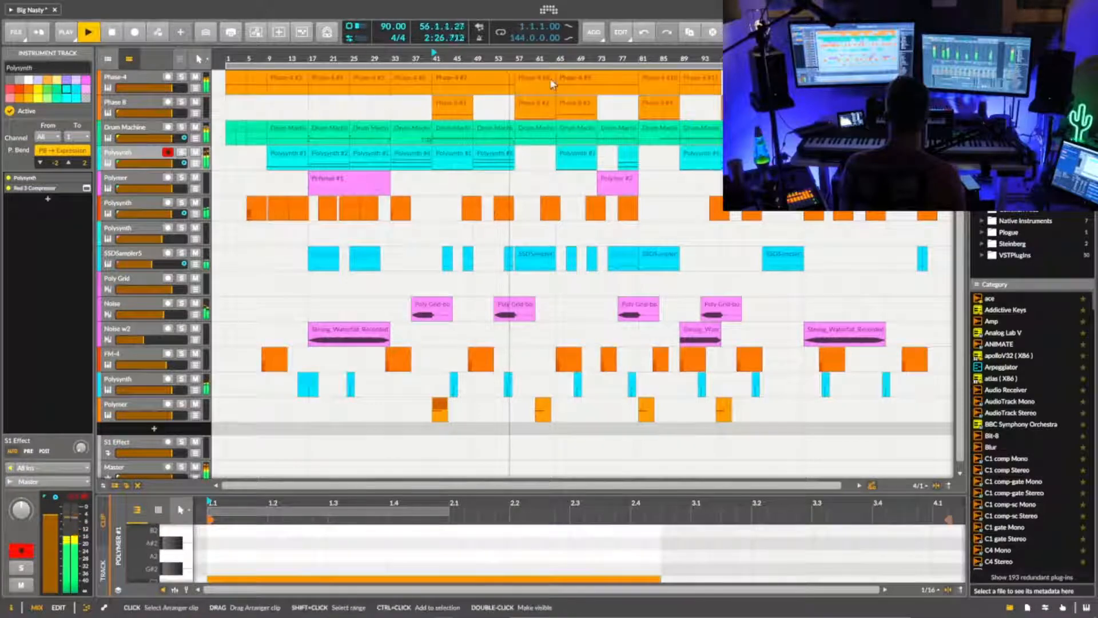
drag(556, 59, 501, 61)
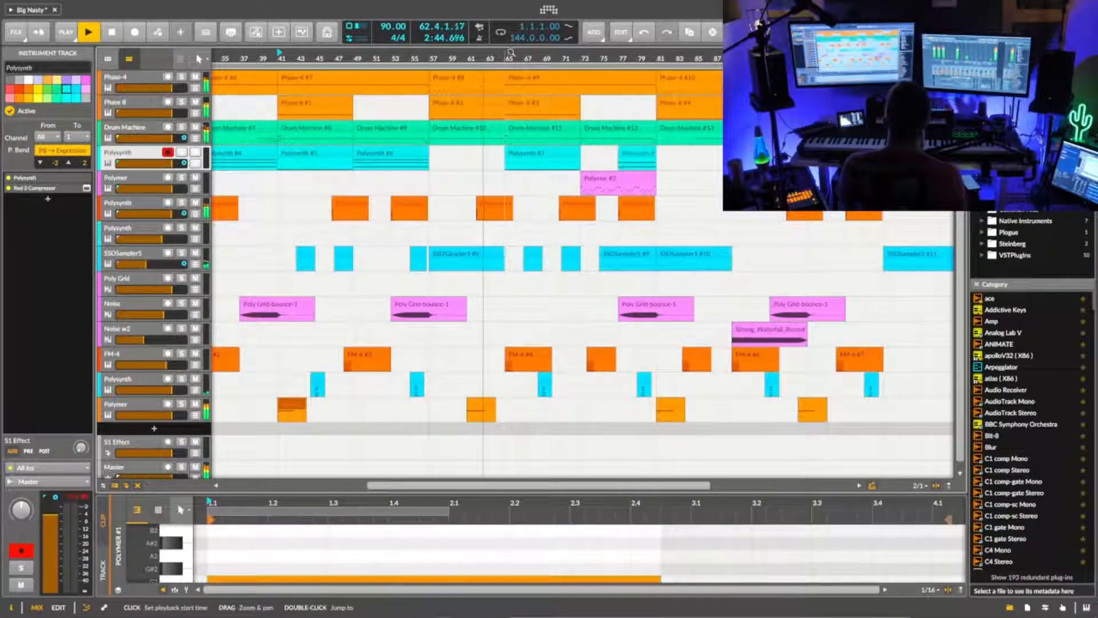
click(507, 55)
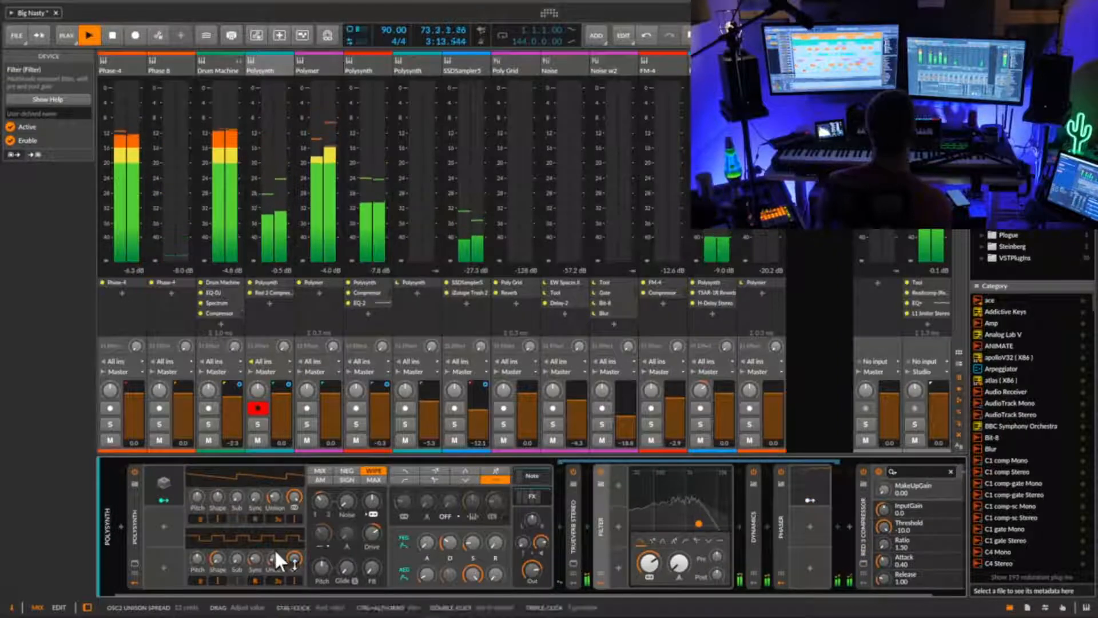
- Readjust oscillator 2's unison spread on the Polysynth and save the project
drag(276, 551, 300, 557)
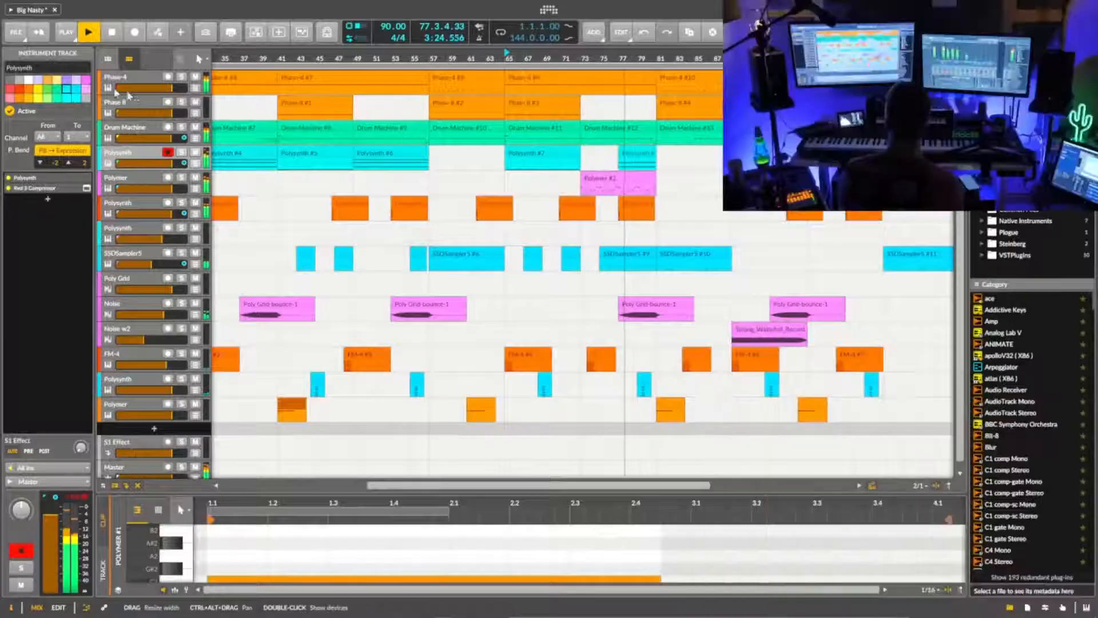
click(16, 33)
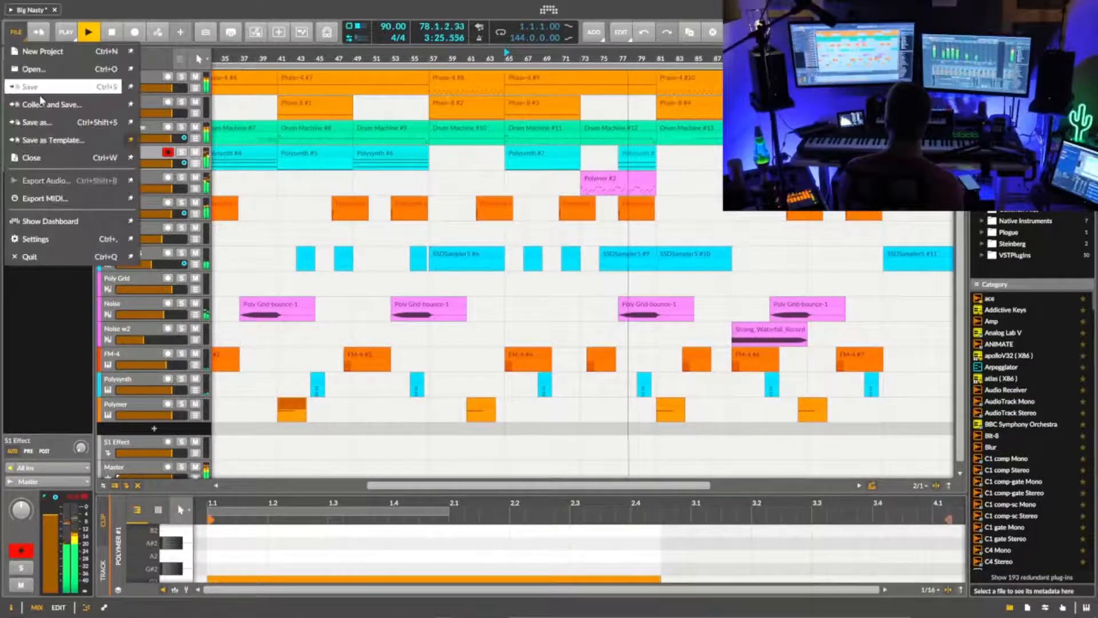
click(39, 87)
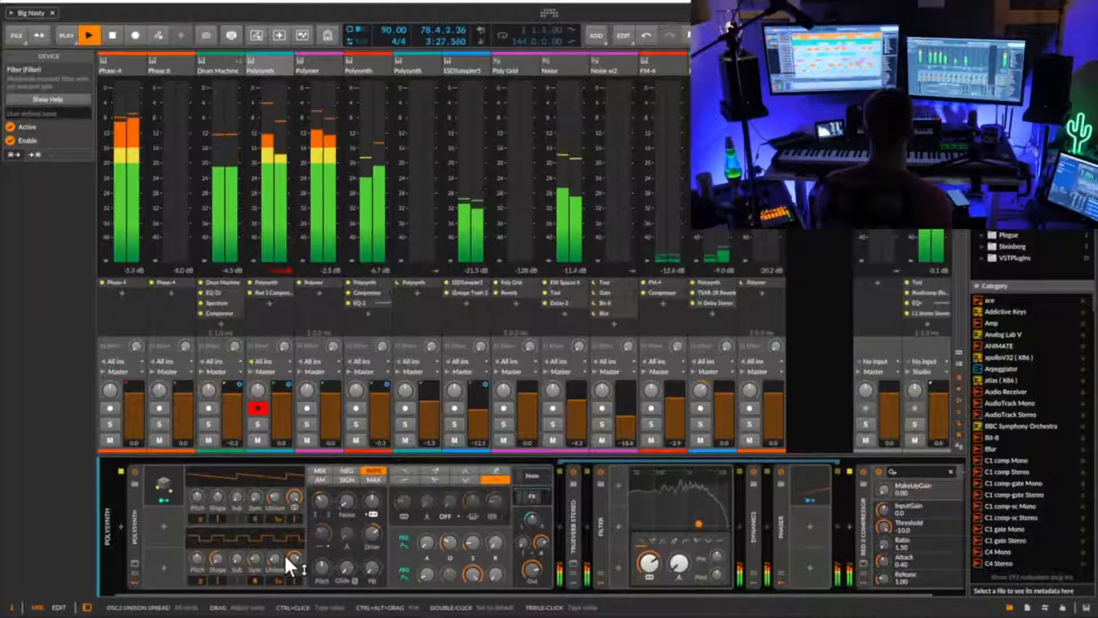
- Set oscillator 2's unison spread on the Polysynth to 22 cents
drag(277, 557, 277, 567)
scroll(277, 556, down, 2)
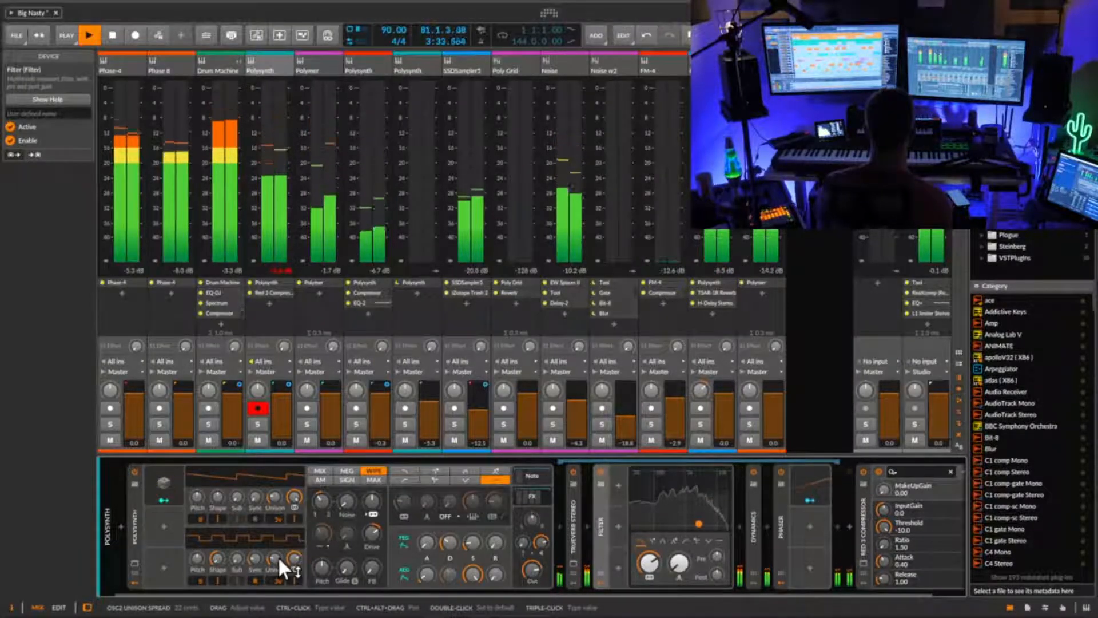
- Set the playback start to bar 79 and reset the Polysynth track's peak level
click(276, 269)
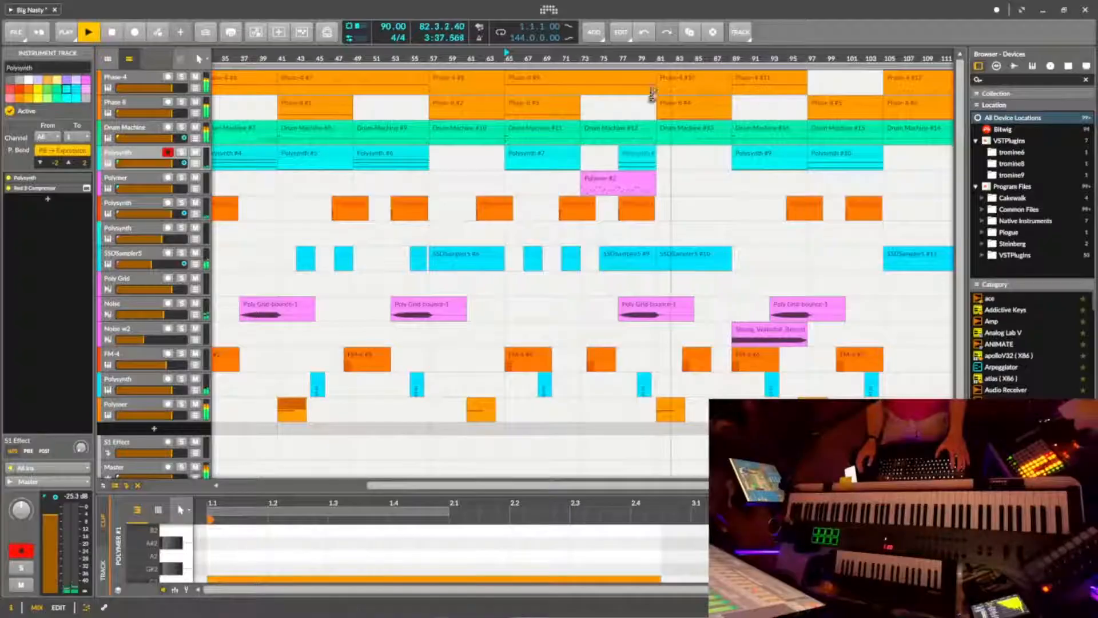
click(640, 55)
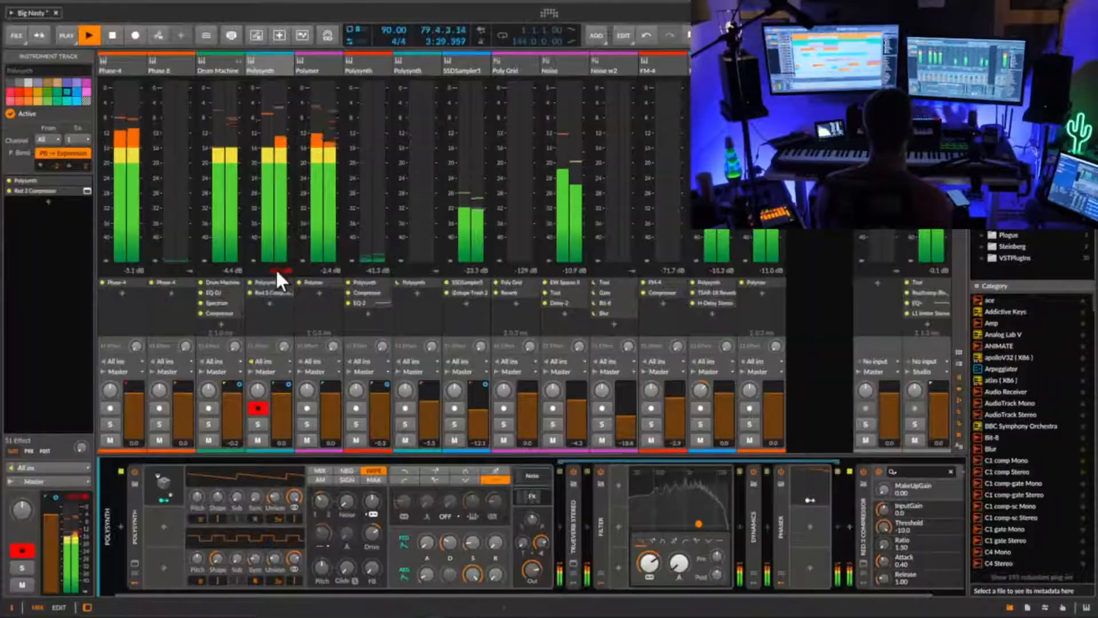
click(276, 270)
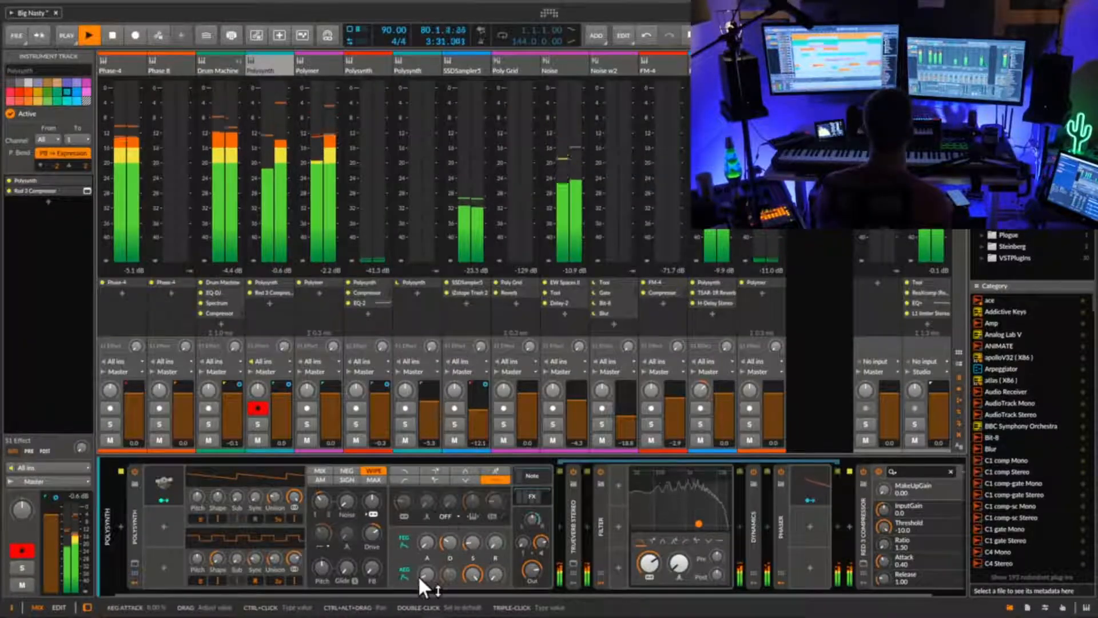
- Bypass the Red 3 Compressor on the Polysynth track, replay the section for comparison and re-enable it
drag(476, 594, 647, 585)
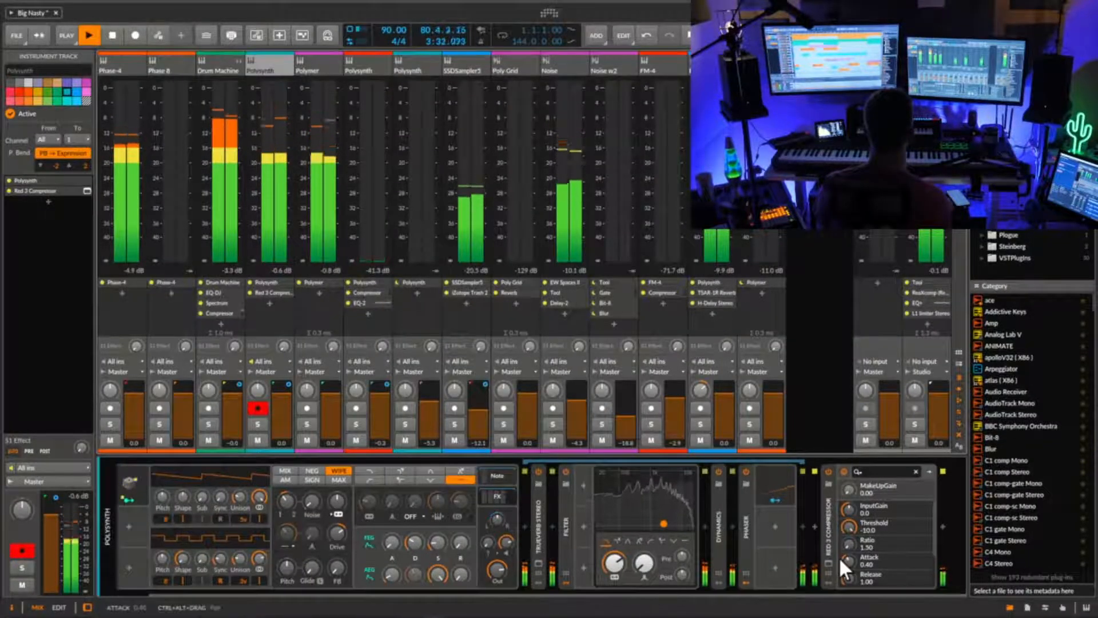
click(828, 471)
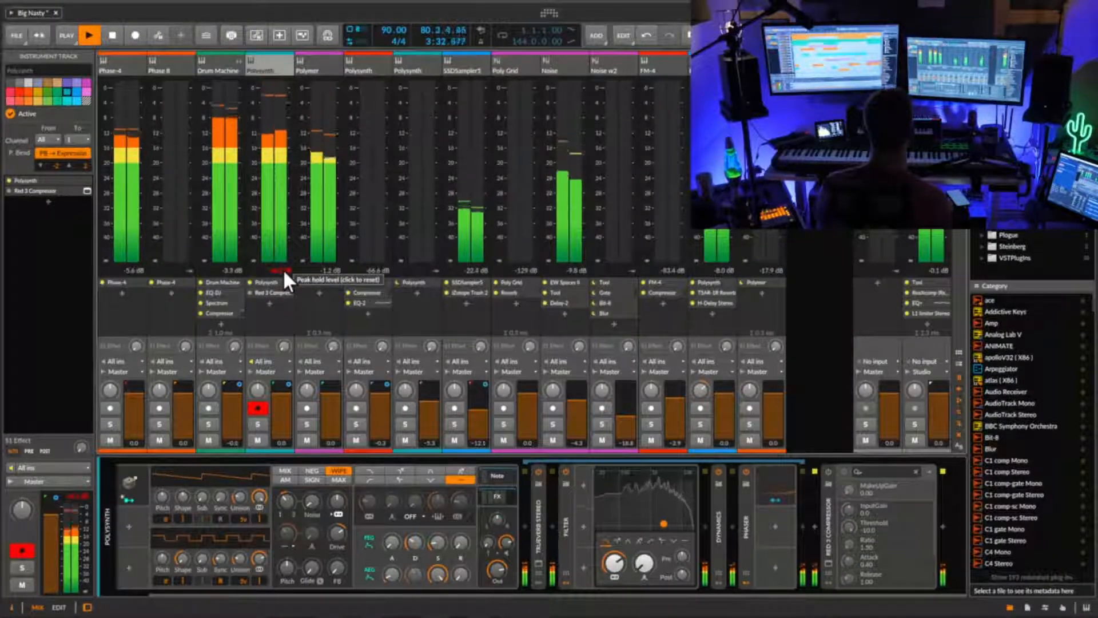
key(space)
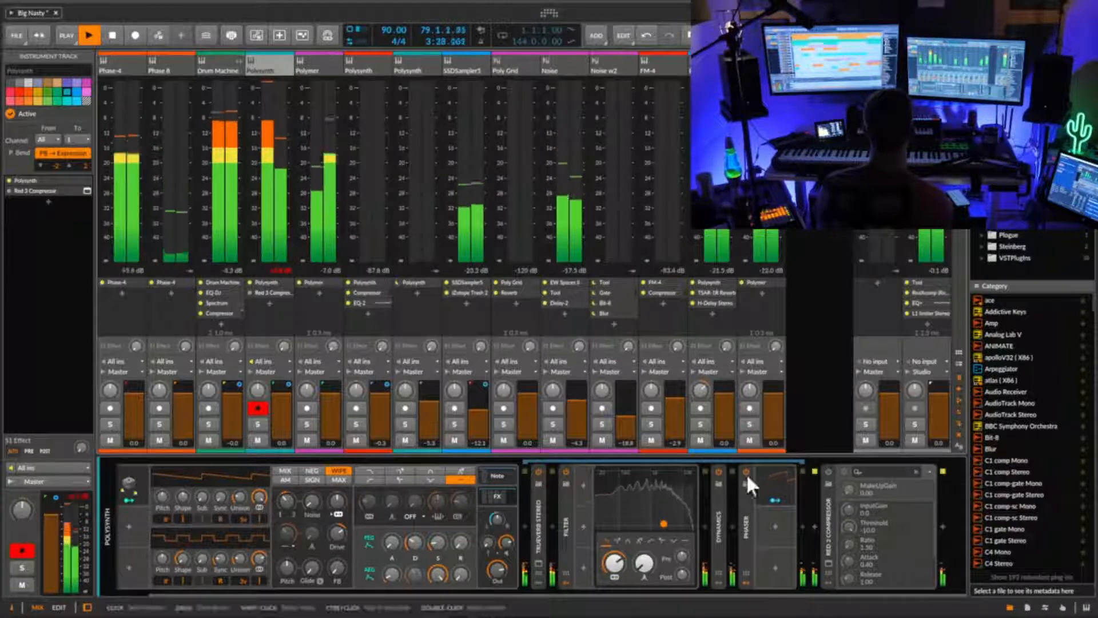
click(828, 472)
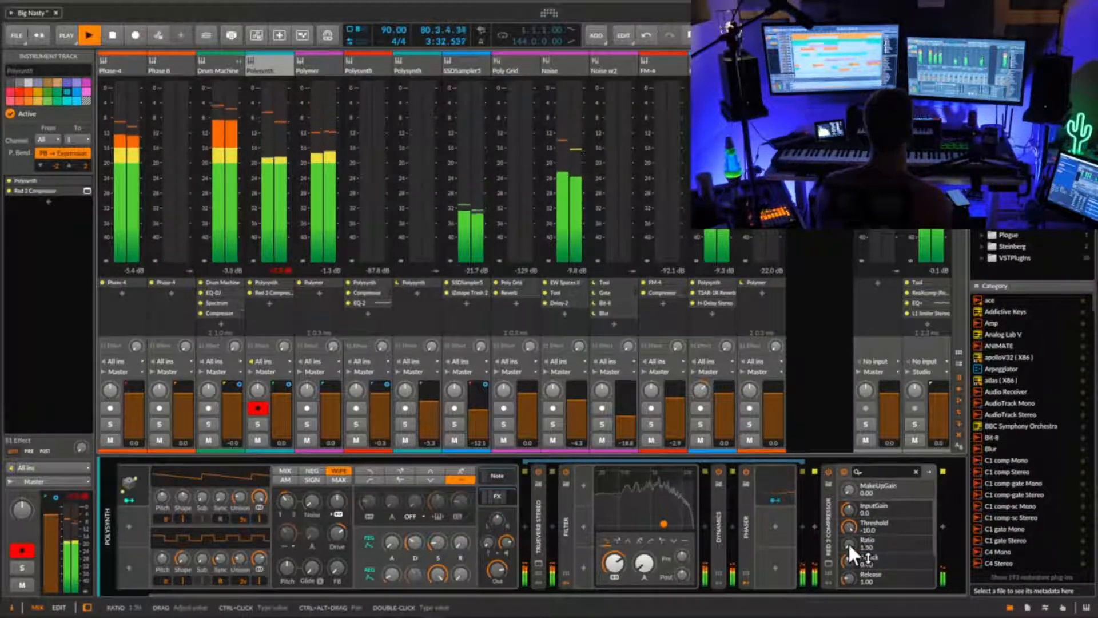
- Set the Red 3 Compressor's attack to 0.12, replay the section and open the compressor's plug-in window
drag(849, 561, 850, 589)
key(space)
key(space)
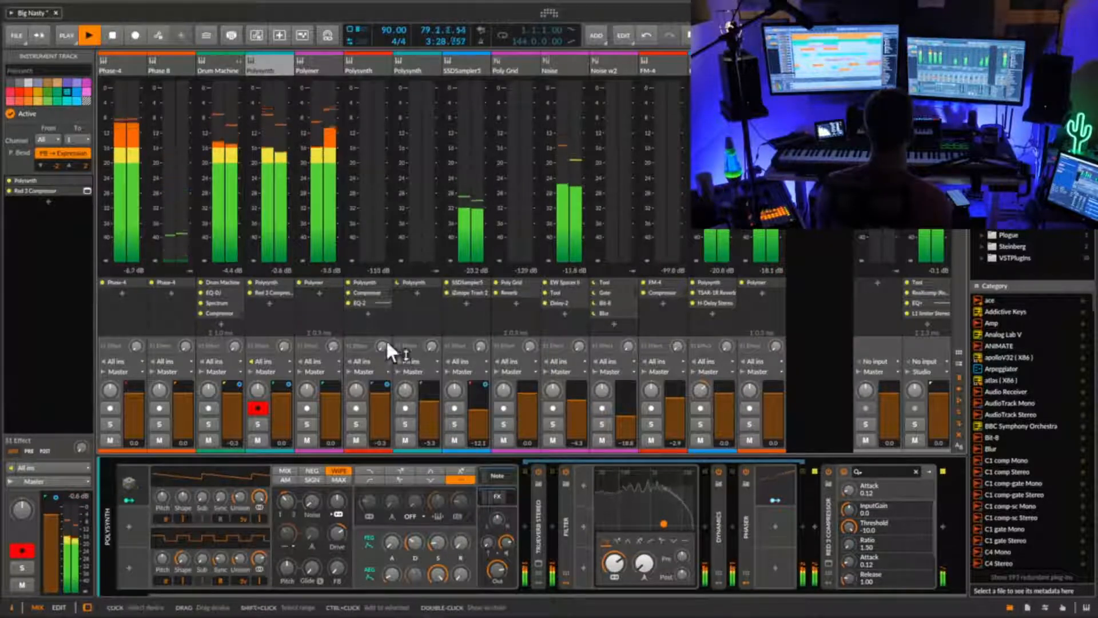
click(834, 527)
click(827, 562)
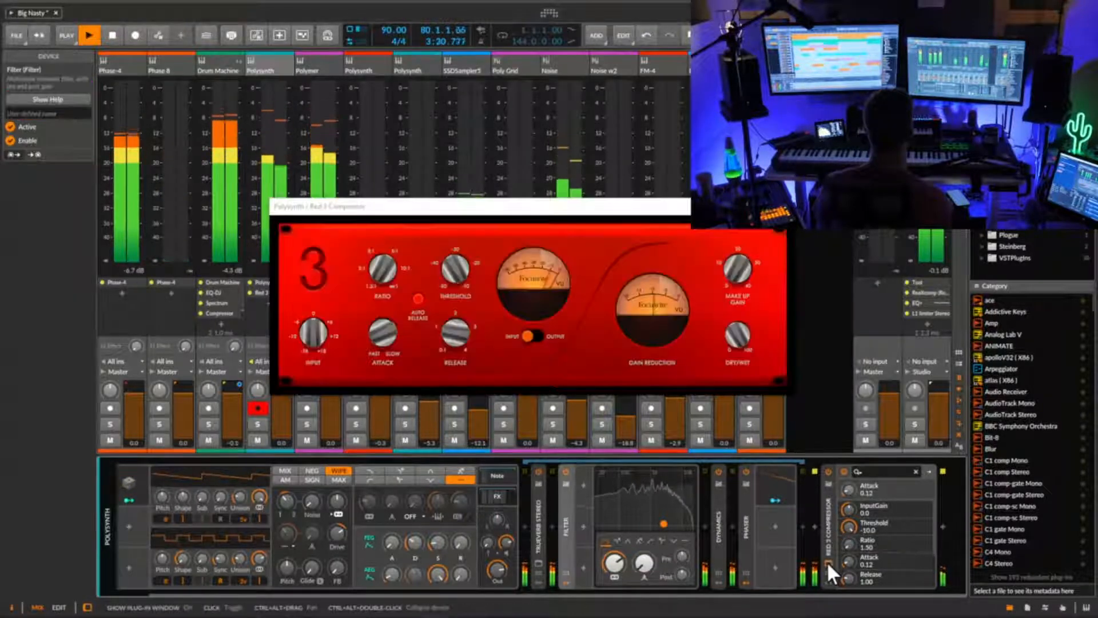
- Set the Red 3 Compressor's threshold to -13.5 on the Polysynth track and replay the section
drag(545, 215, 666, 129)
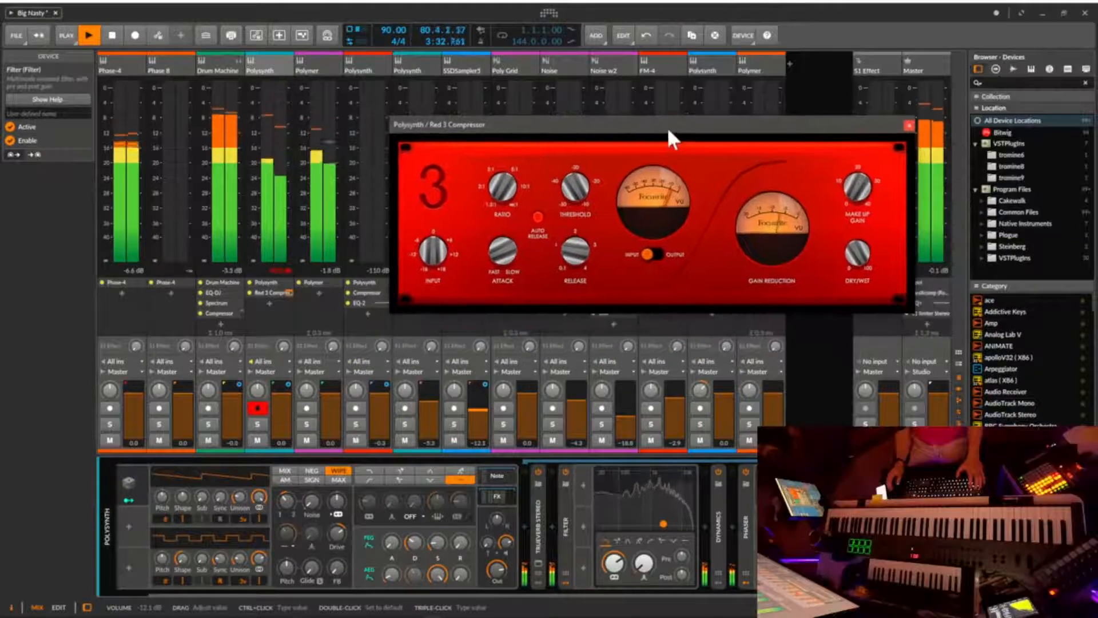
click(281, 268)
key(space)
key(space)
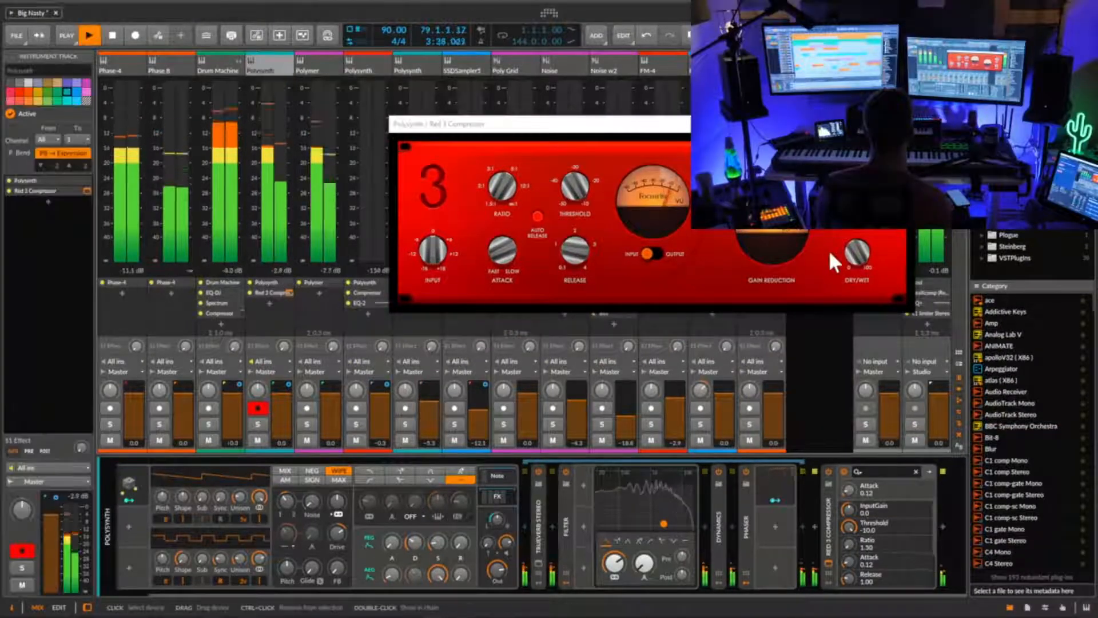
drag(859, 253, 858, 257)
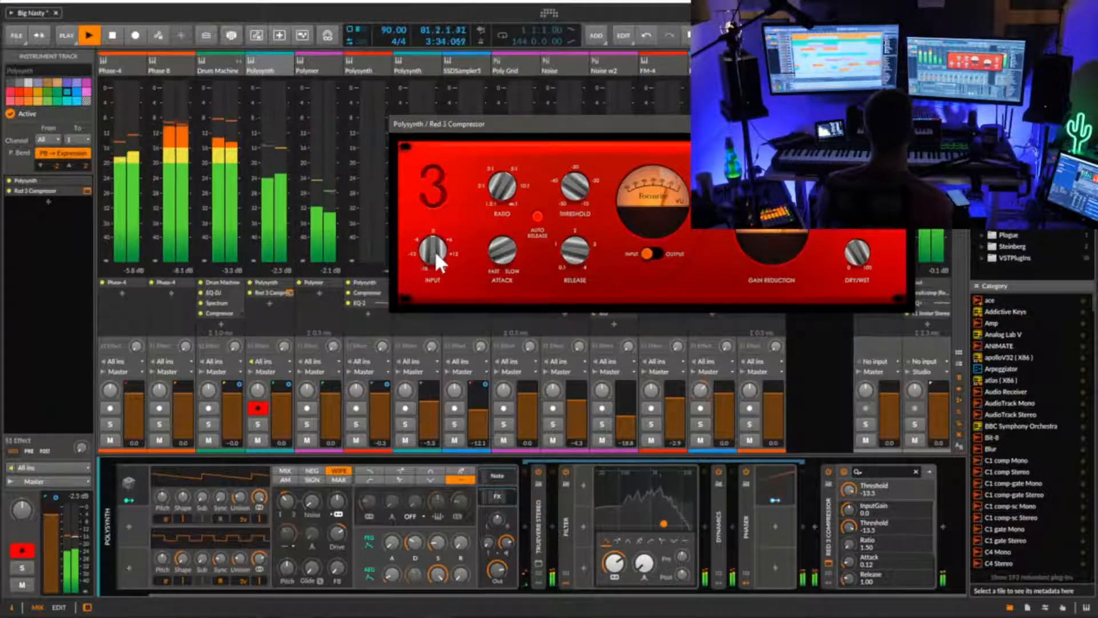
key(space)
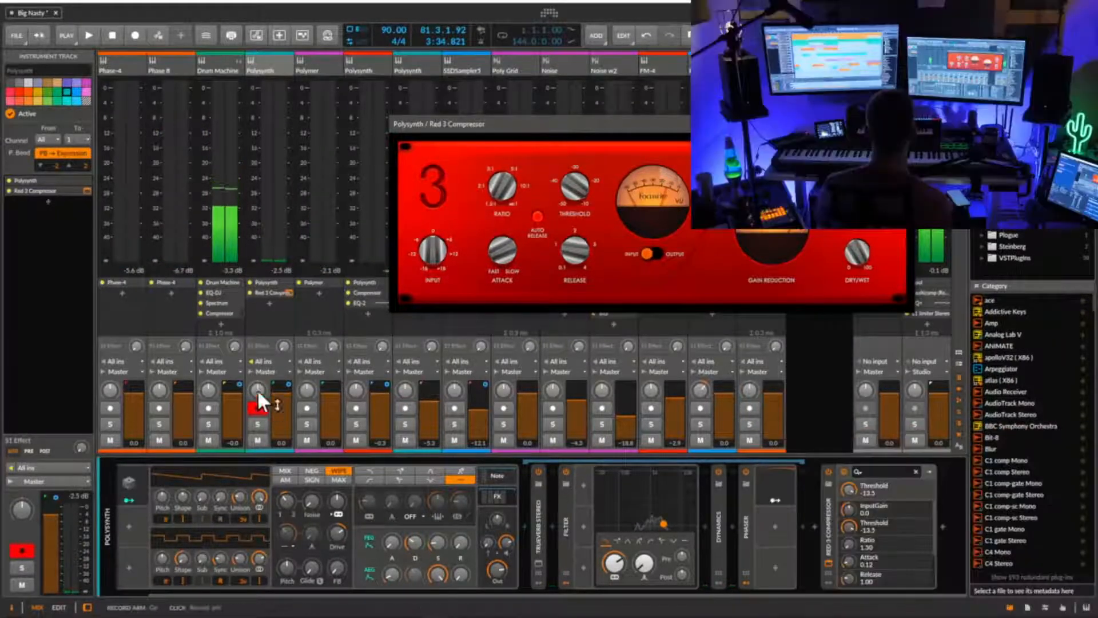
- Play the Polysynth track soloed, unsolo it and close the compressor's plug-in window
click(257, 424)
key(space)
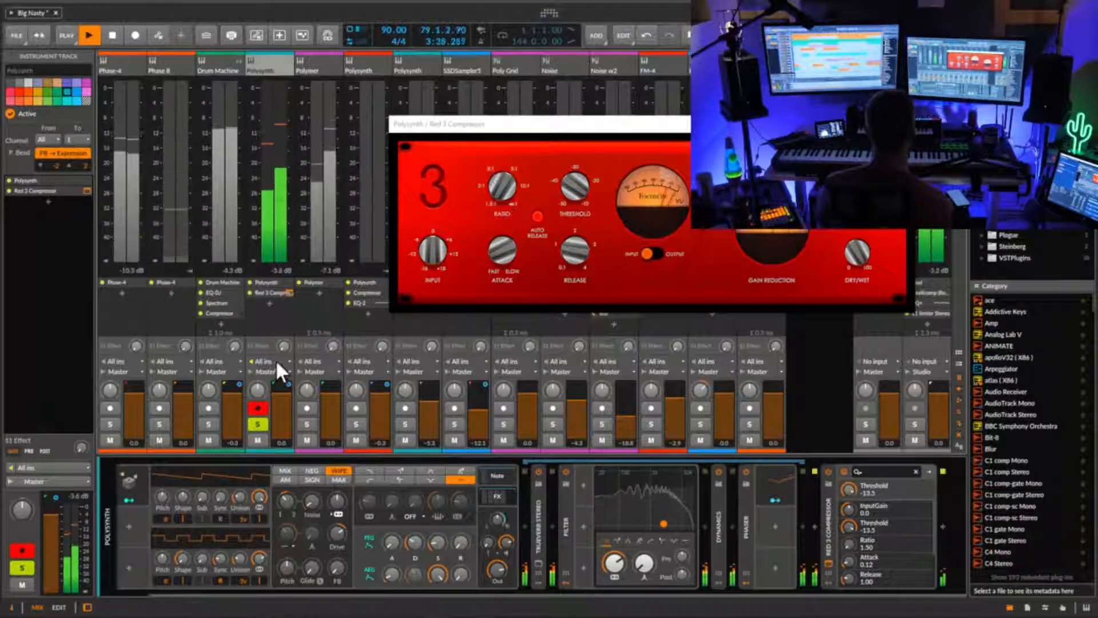
click(258, 423)
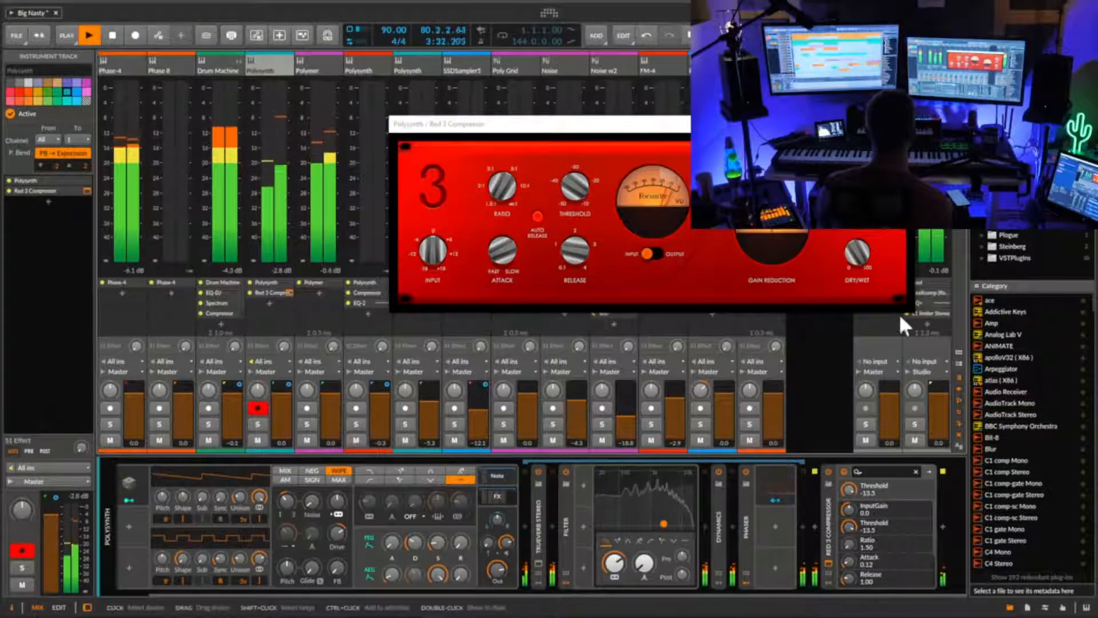
drag(798, 123, 682, 140)
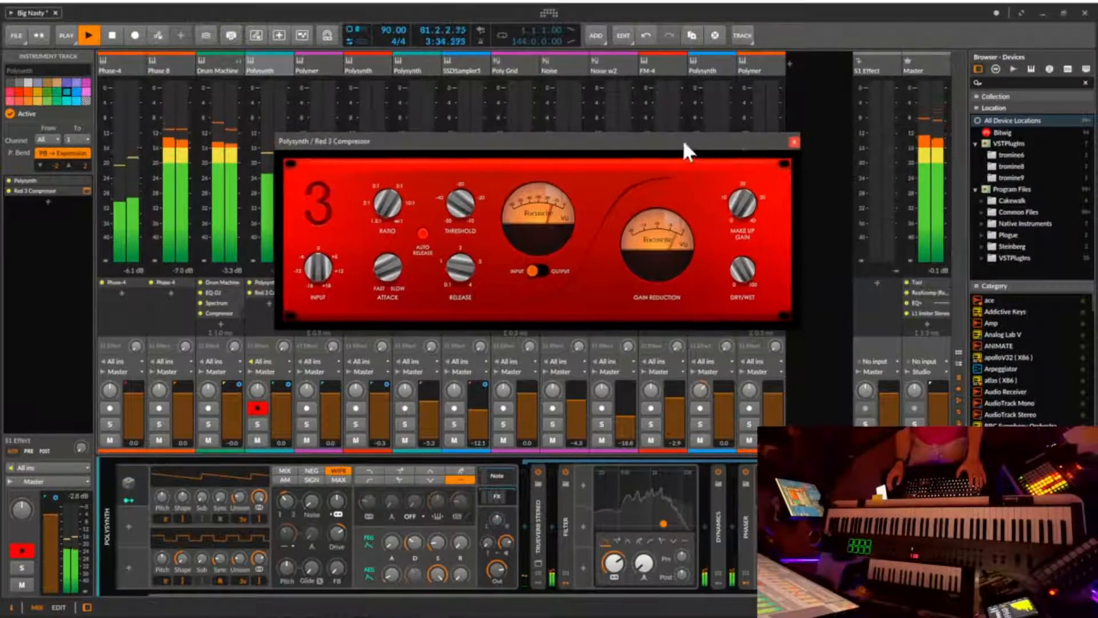
click(793, 142)
- Bypass the Master track's L1 limiter and its other effects for comparison and re-enable them
click(909, 314)
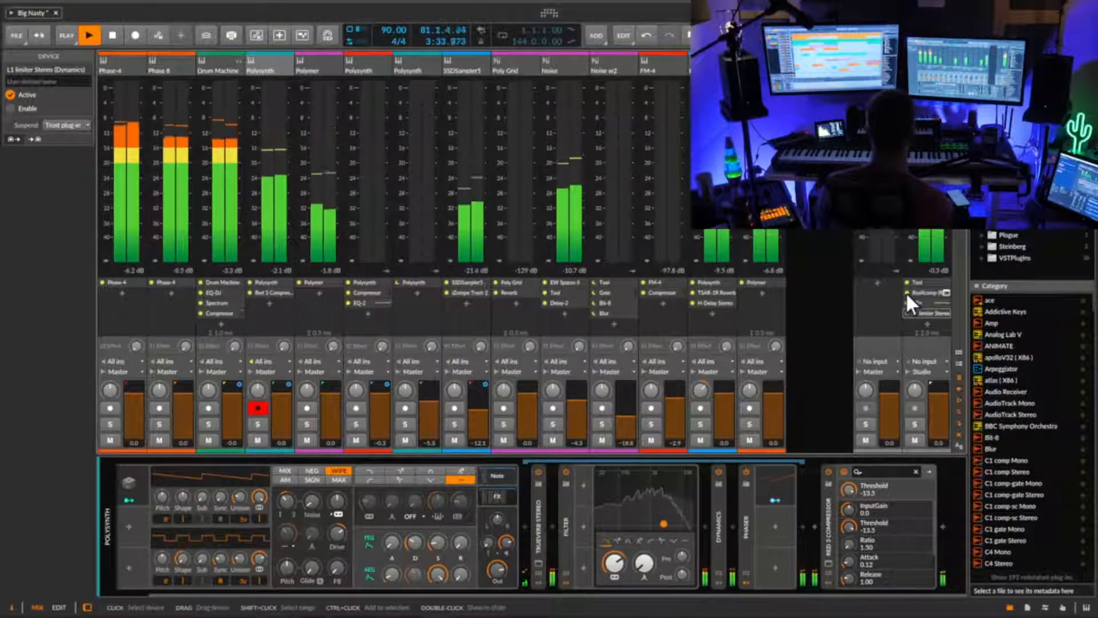
click(905, 292)
click(908, 283)
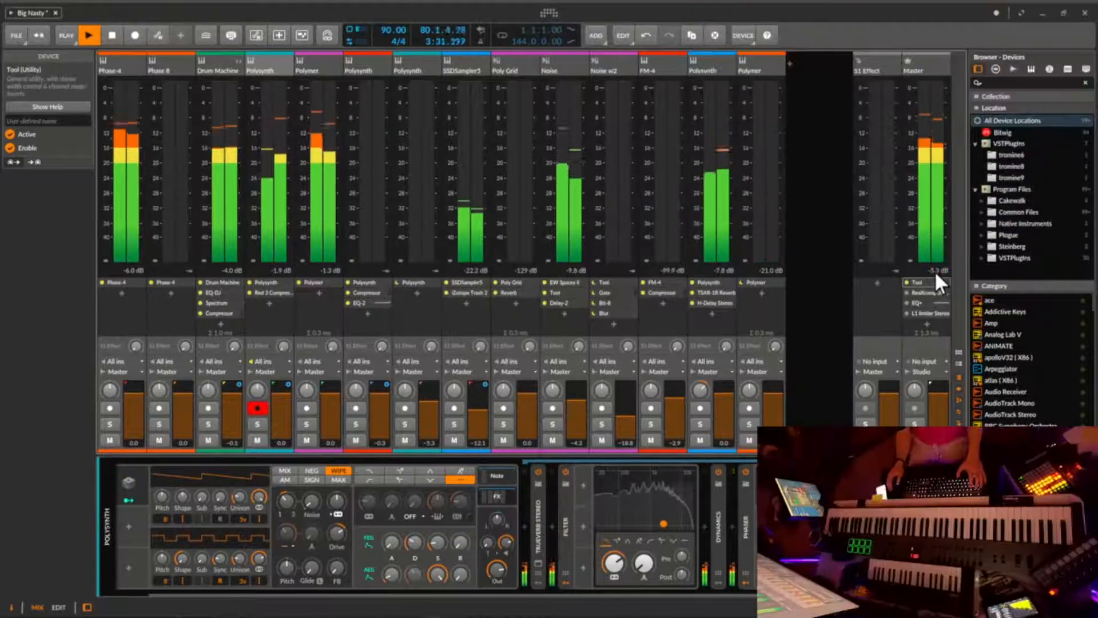
click(907, 291)
click(907, 301)
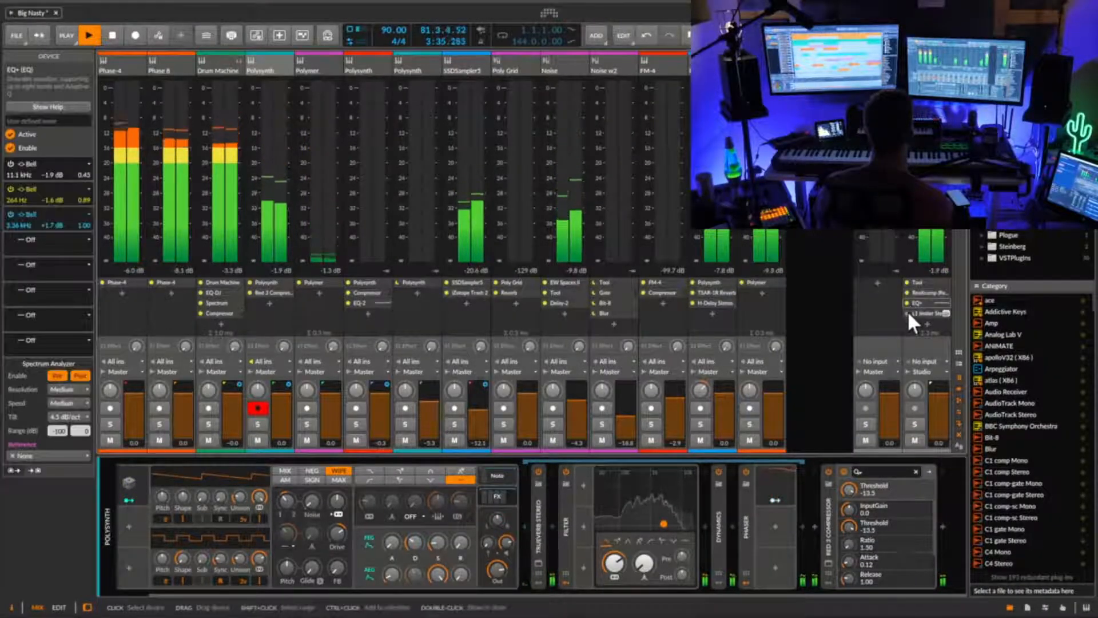
click(907, 312)
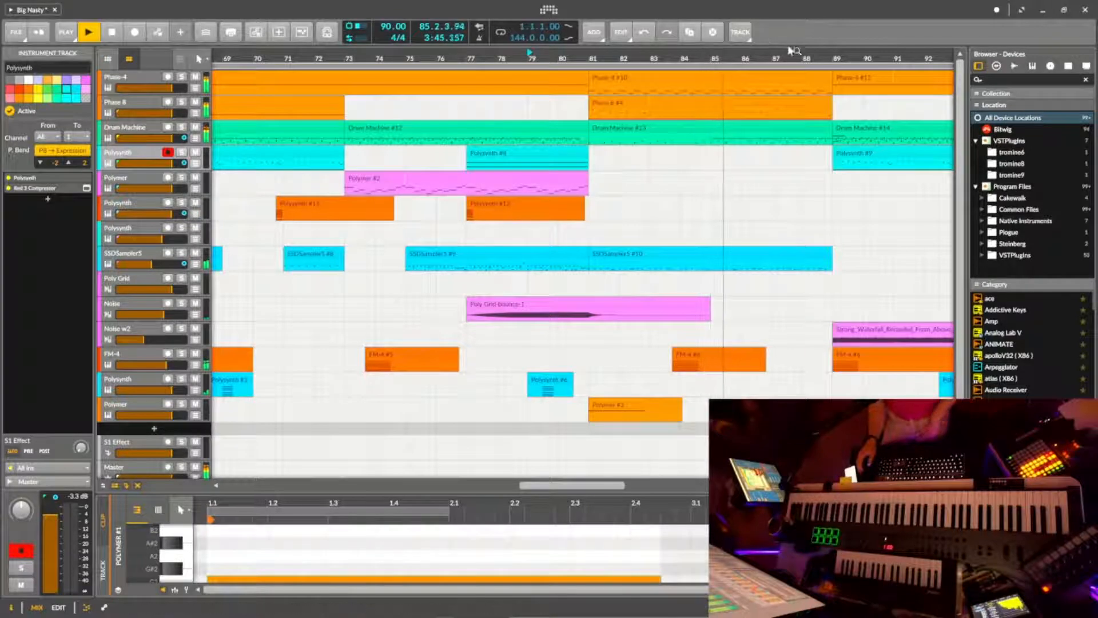
- Set the playback start to bar 81 and select the Phase 8 track
drag(792, 51, 465, 57)
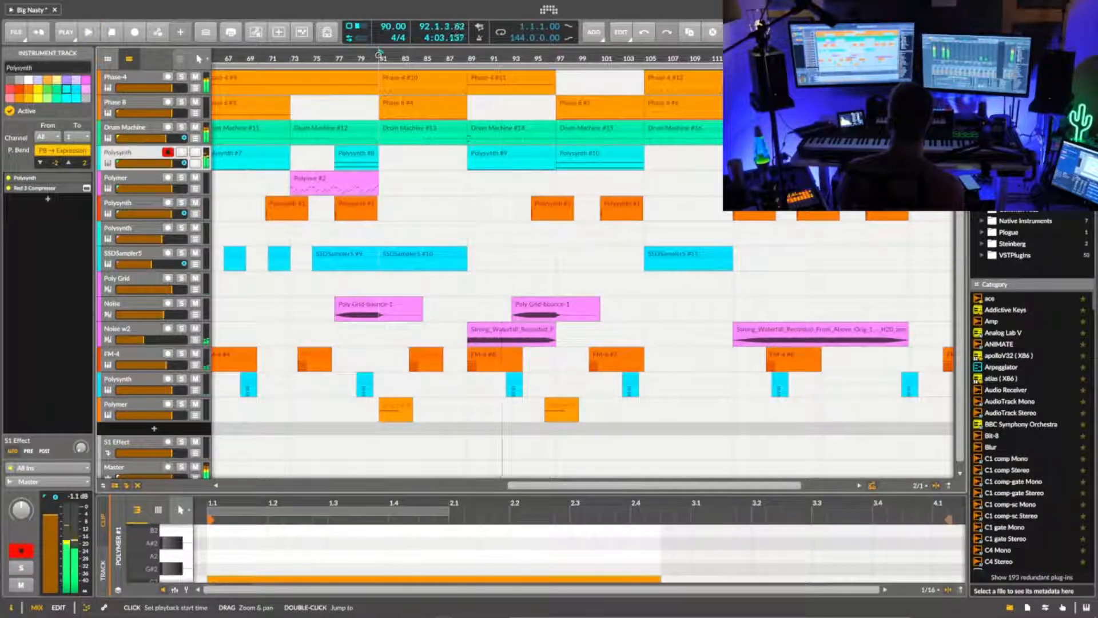
click(378, 56)
click(137, 106)
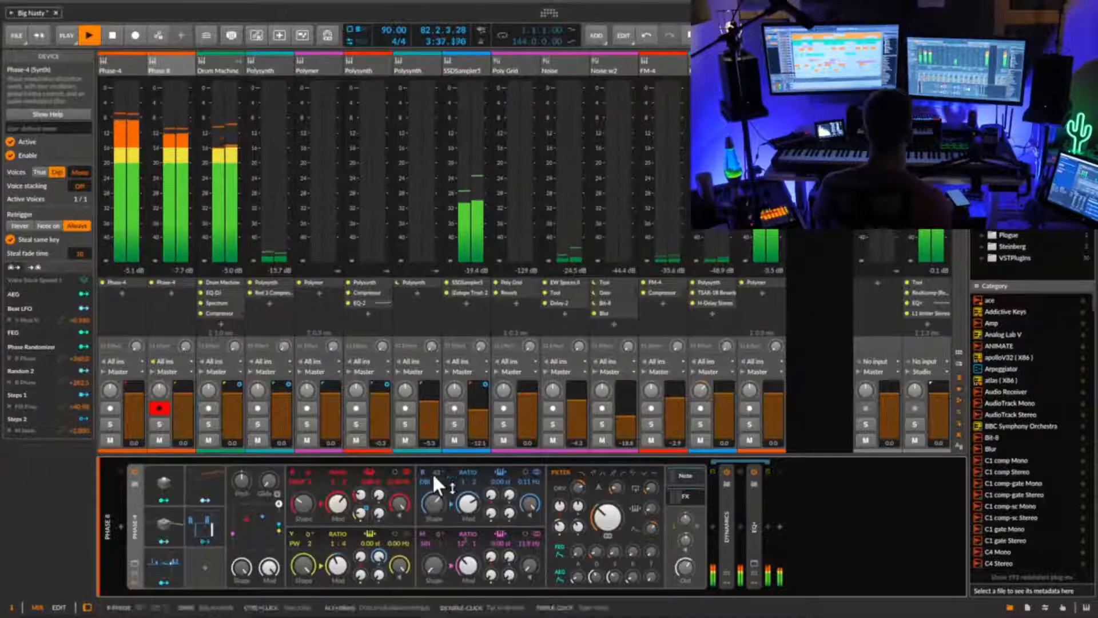
click(171, 62)
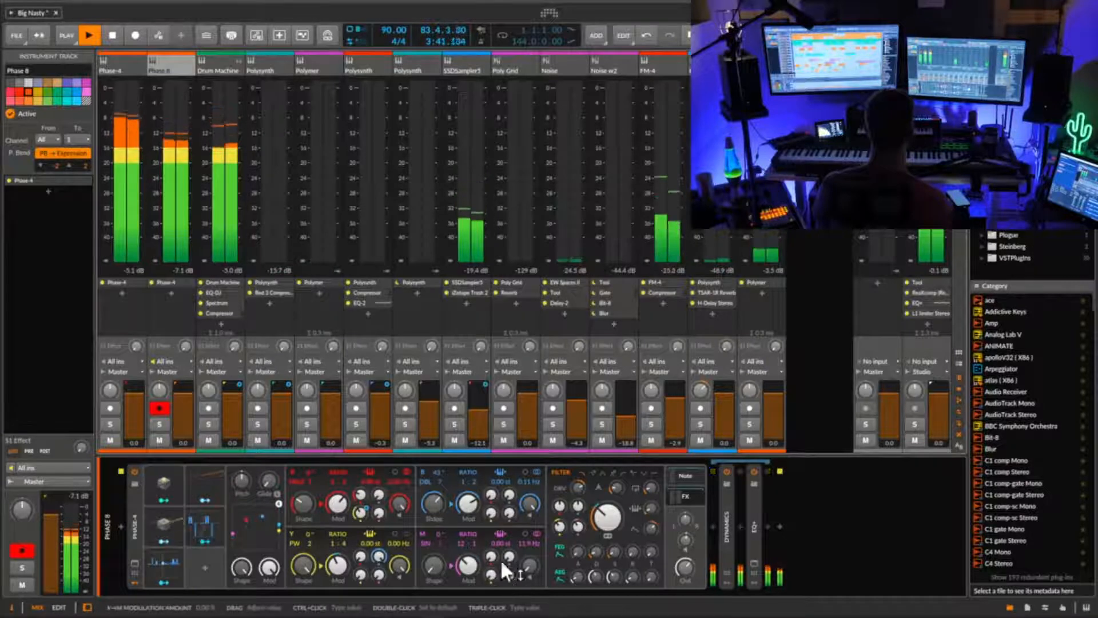
- Adjust the filter envelope's attack, decay and amount on the Phase 8 track's Phase-4 synth and restart playback
drag(597, 550, 597, 553)
drag(654, 531, 613, 524)
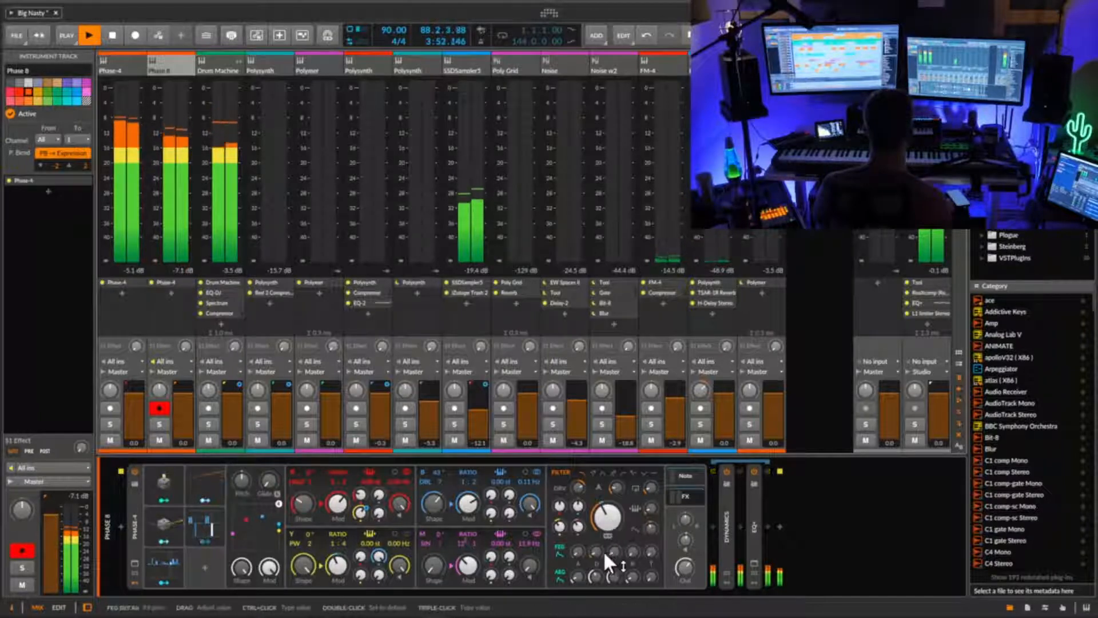
drag(612, 551, 606, 551)
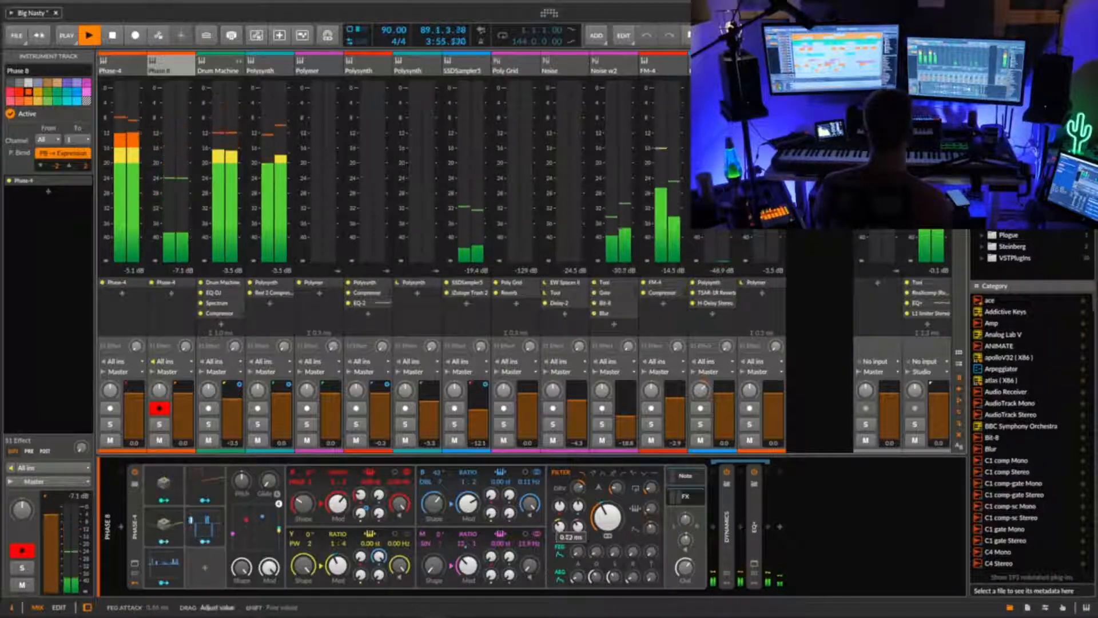
key(space)
key(space)
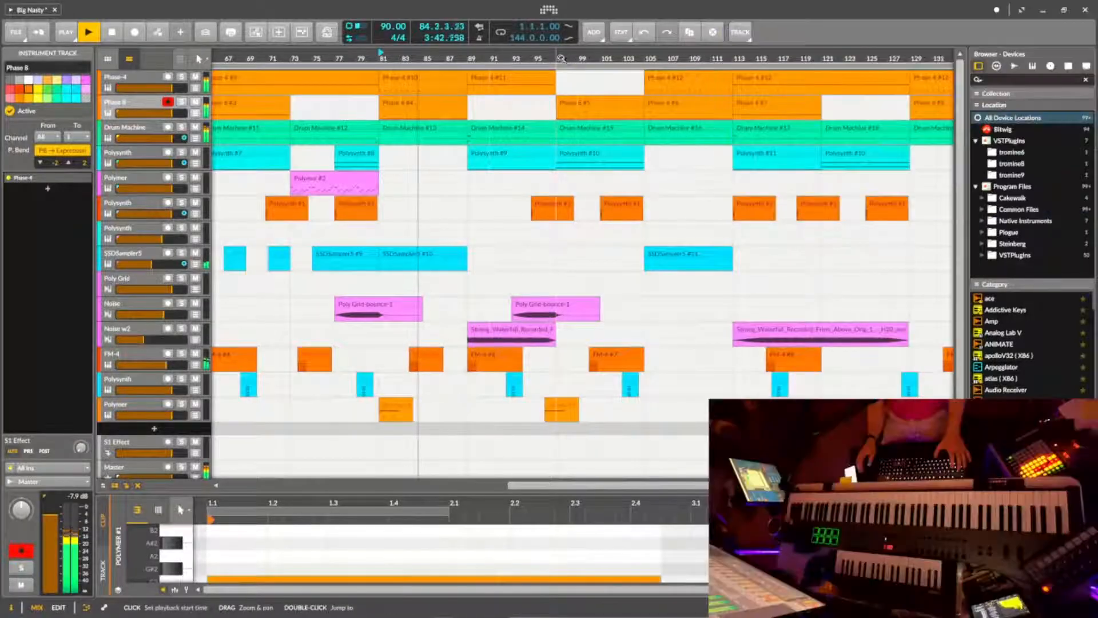
- Set the playback start to bar 61 and readjust the filter envelope amount on the Phase 8 synth
drag(595, 55, 595, 57)
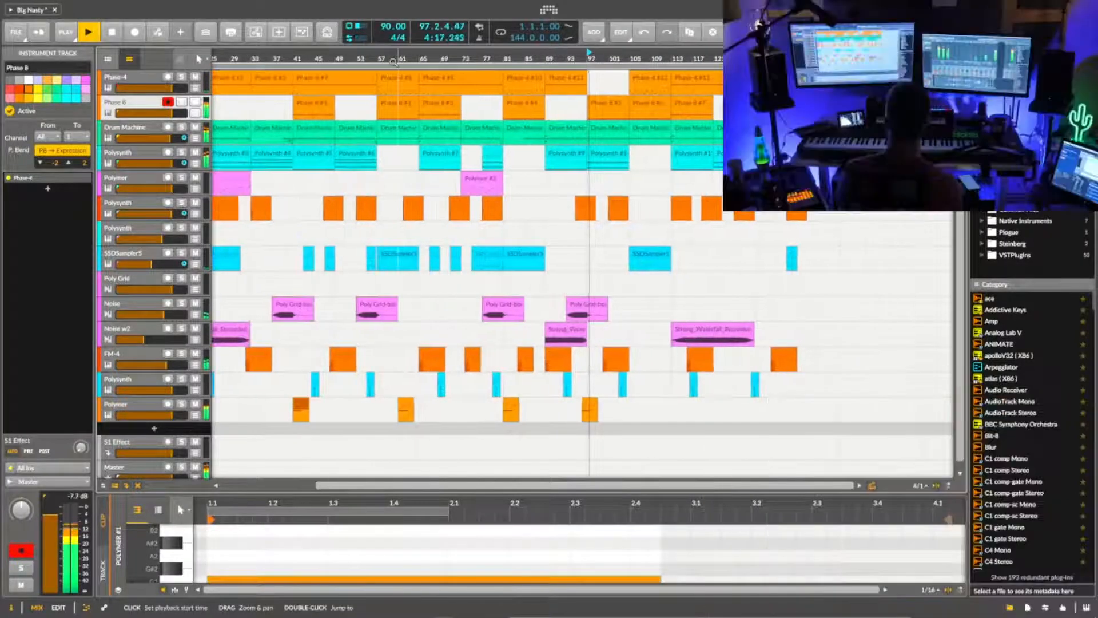
key(space)
drag(417, 59, 471, 51)
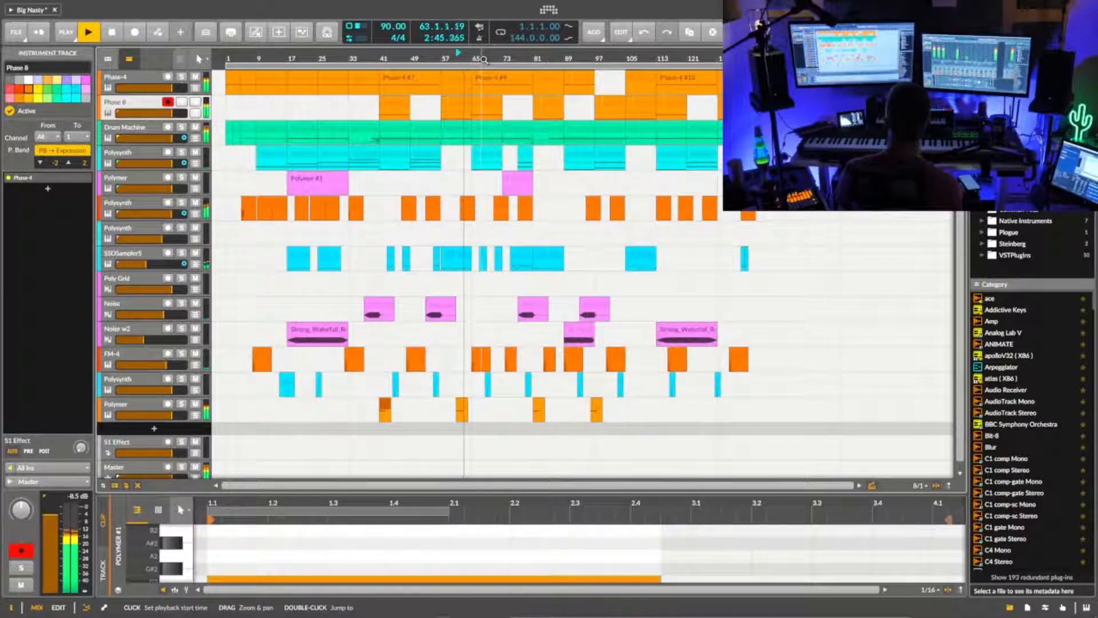
drag(532, 57, 464, 63)
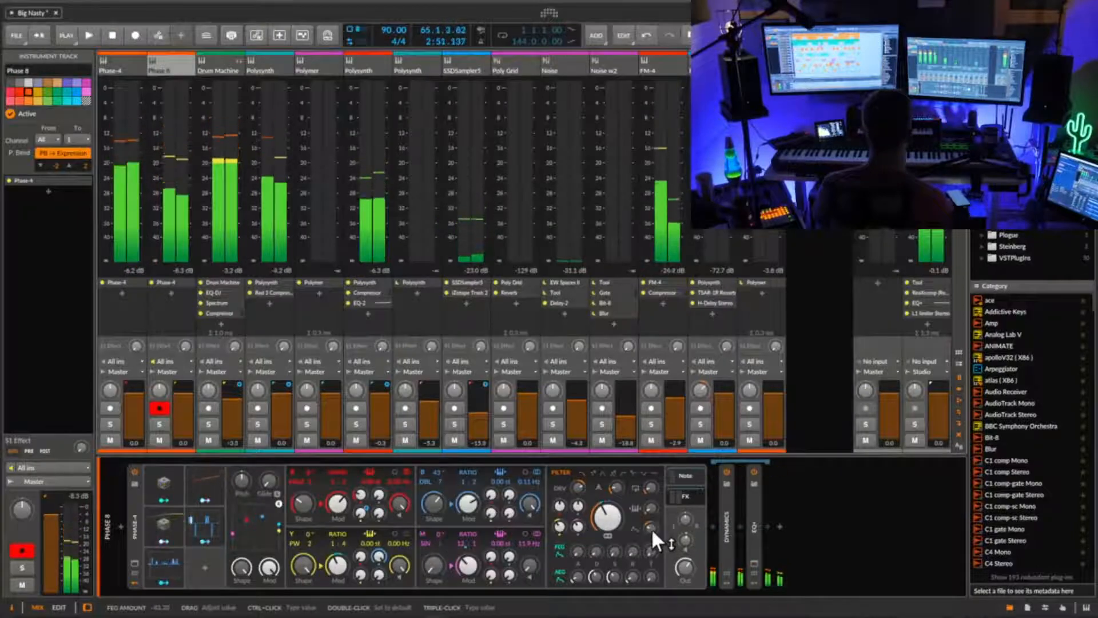
drag(652, 539, 652, 582)
drag(651, 527, 651, 526)
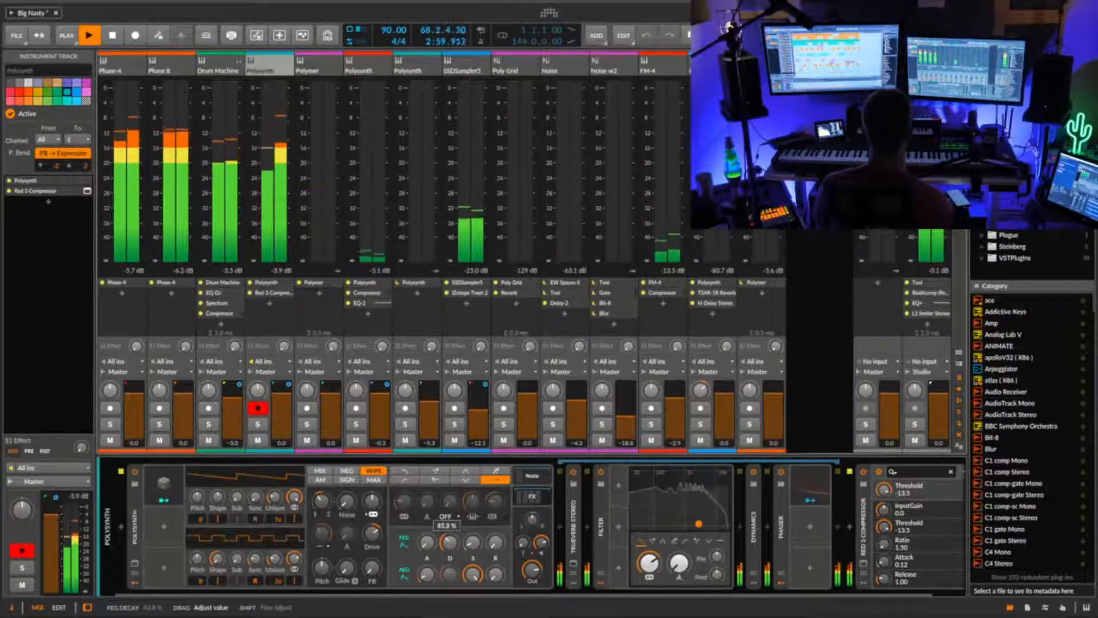
- Set the global gate length to 76% in the Polysynth's Arpeggiator and return to the synth's FX chain
click(533, 475)
drag(624, 579, 622, 573)
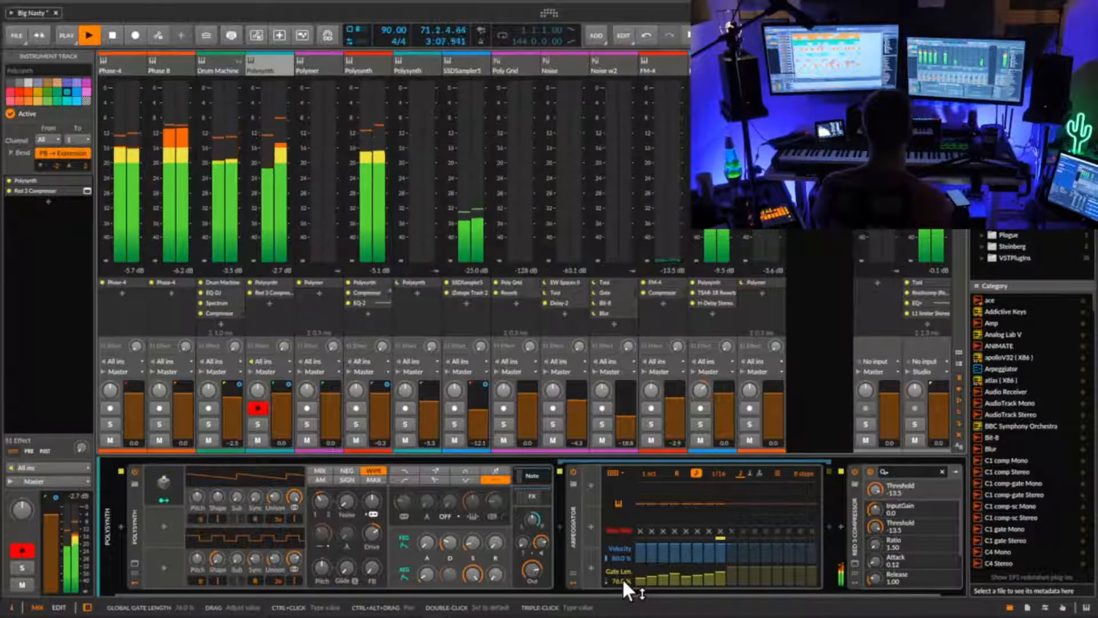
double_click(572, 515)
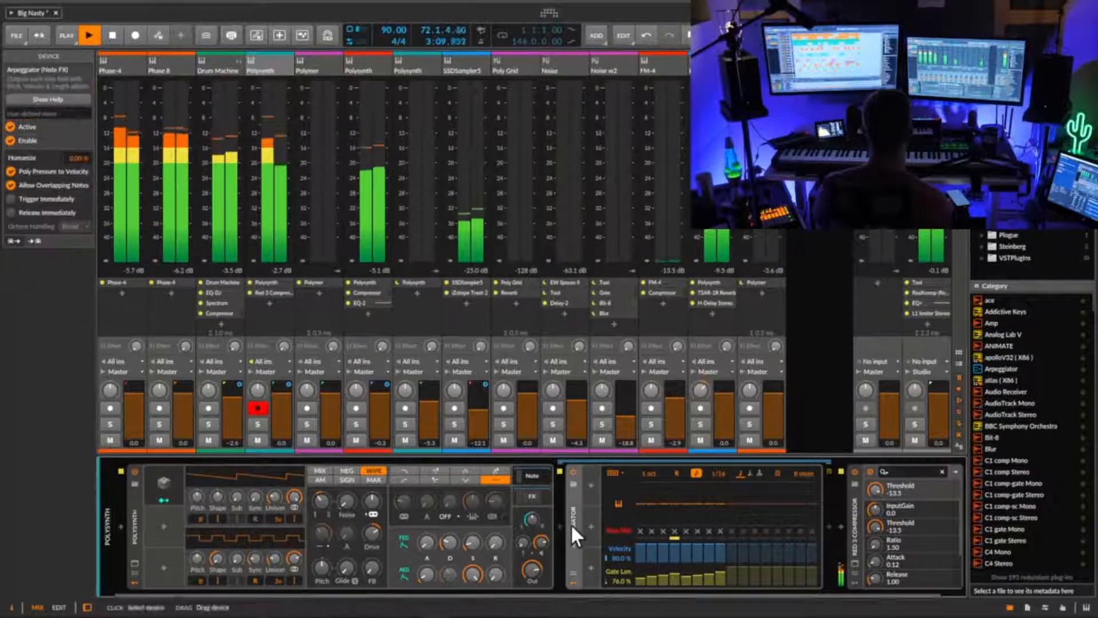
click(533, 496)
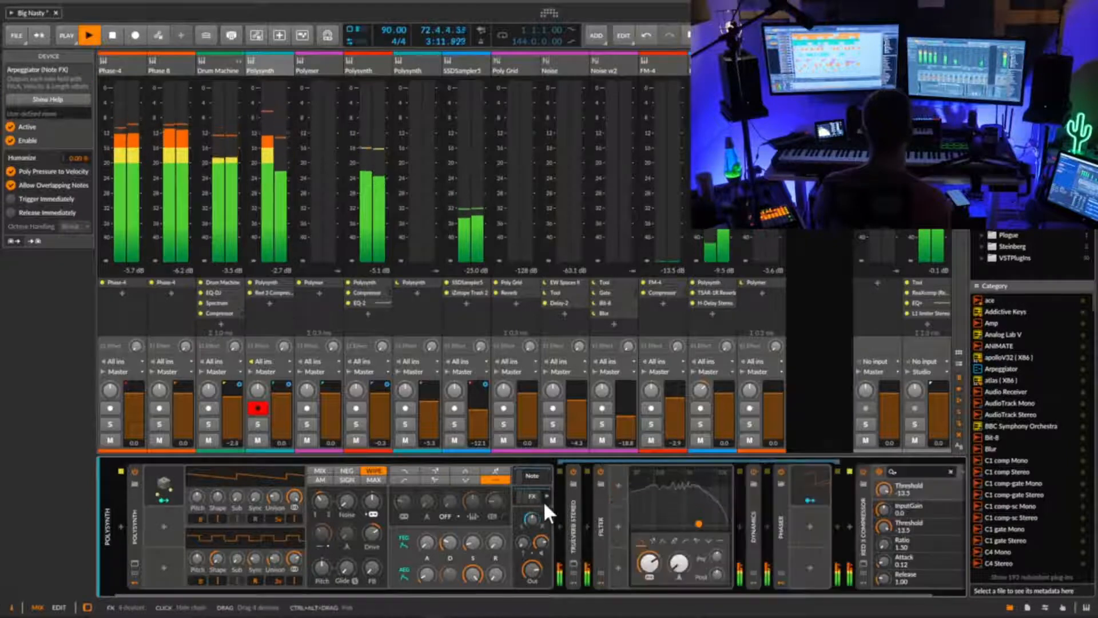
drag(643, 594, 818, 586)
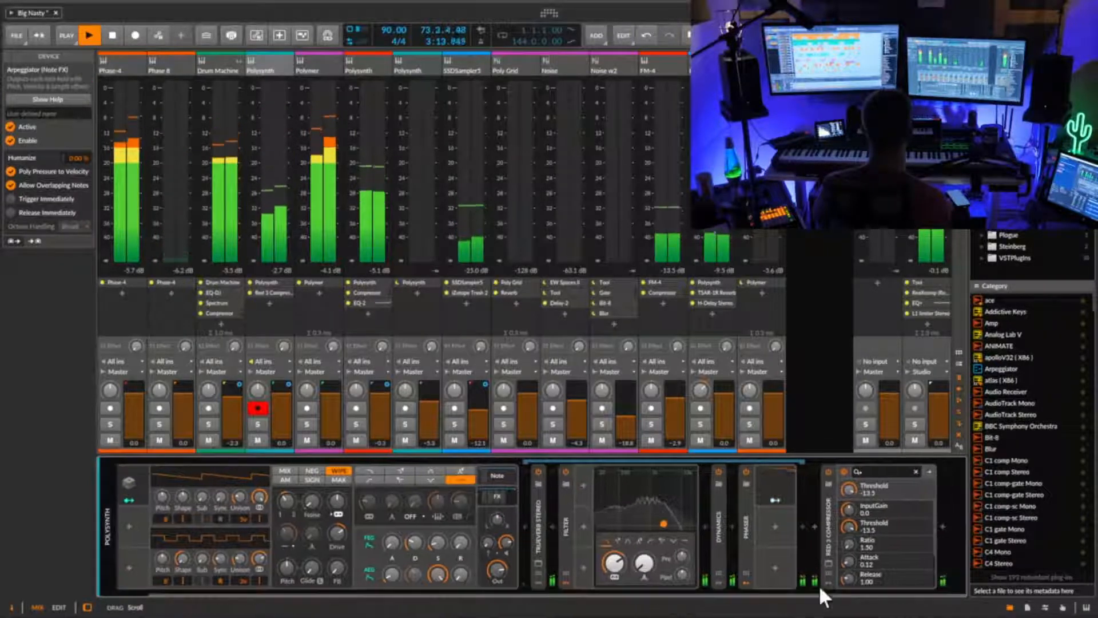
- Expand and collapse the Phaser, Dynamics and Red 3 Compressor devices on the Polysynth track to check their settings
double_click(745, 530)
double_click(745, 530)
double_click(718, 526)
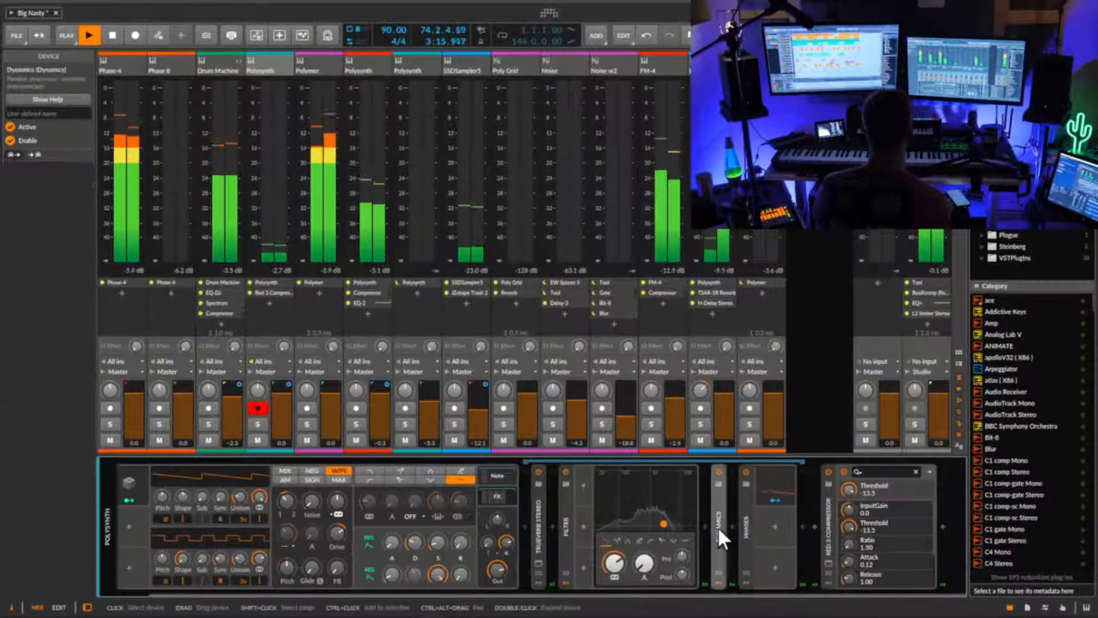
double_click(718, 526)
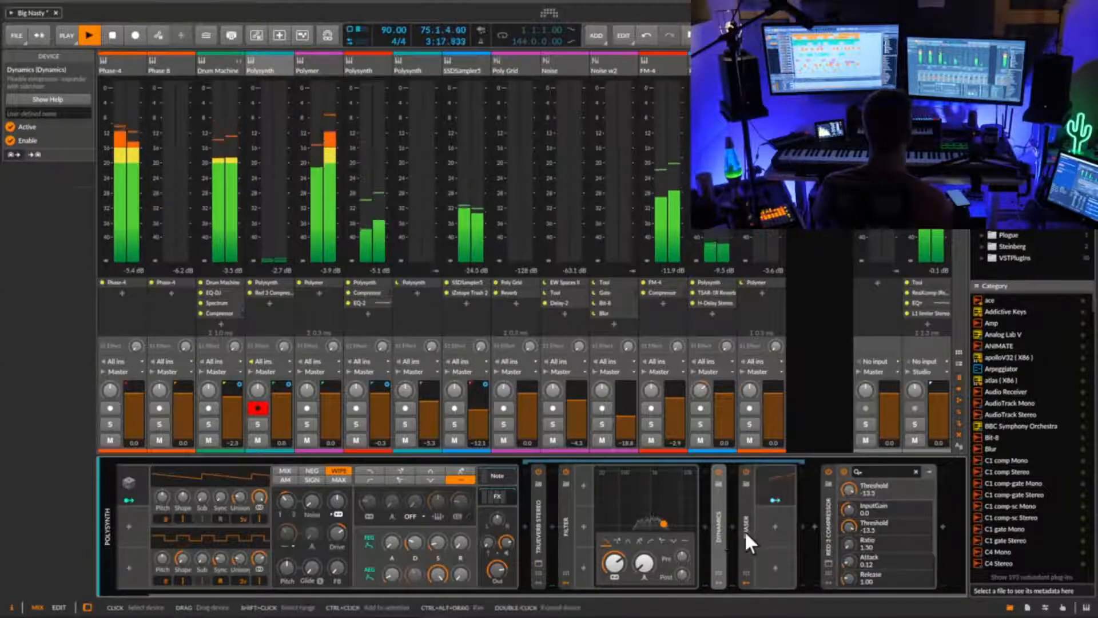
double_click(744, 530)
double_click(744, 530)
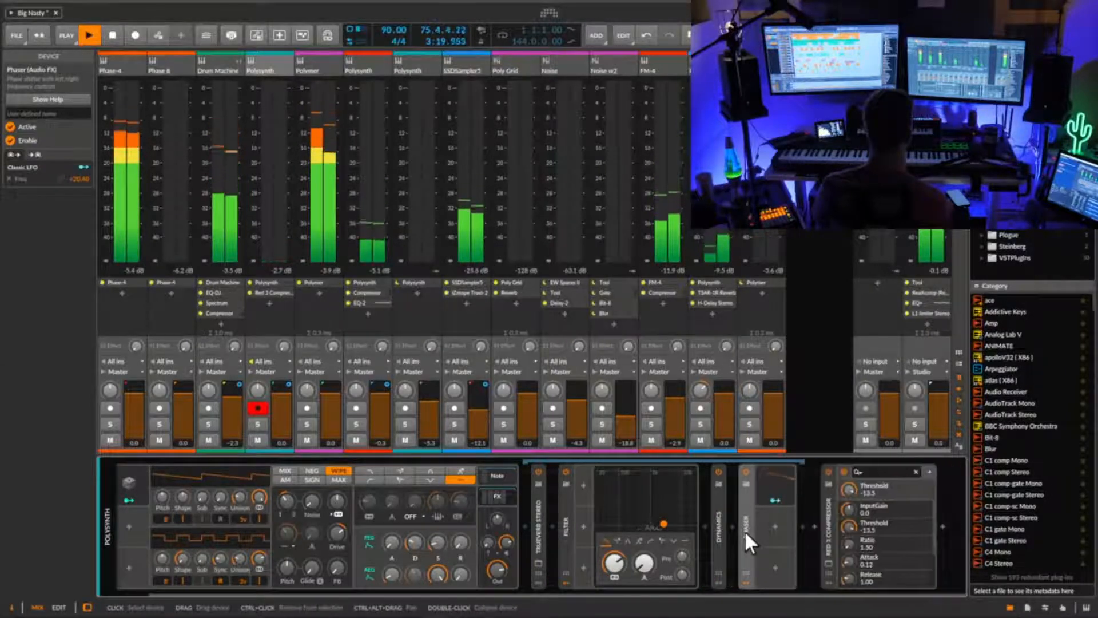
double_click(824, 532)
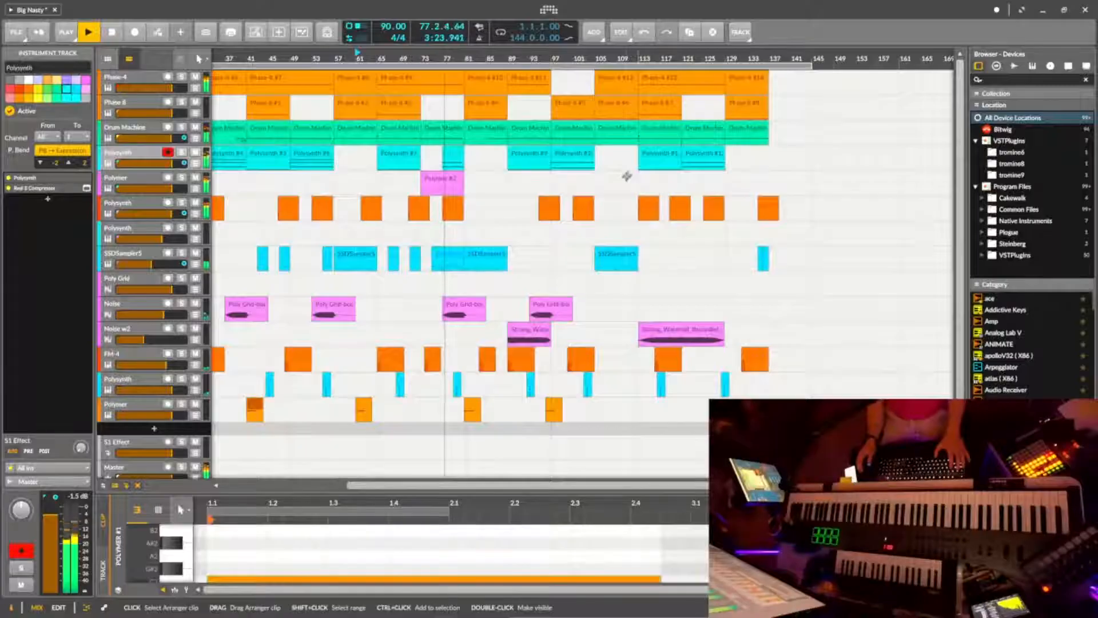
- Save the Big Nasty project
click(16, 31)
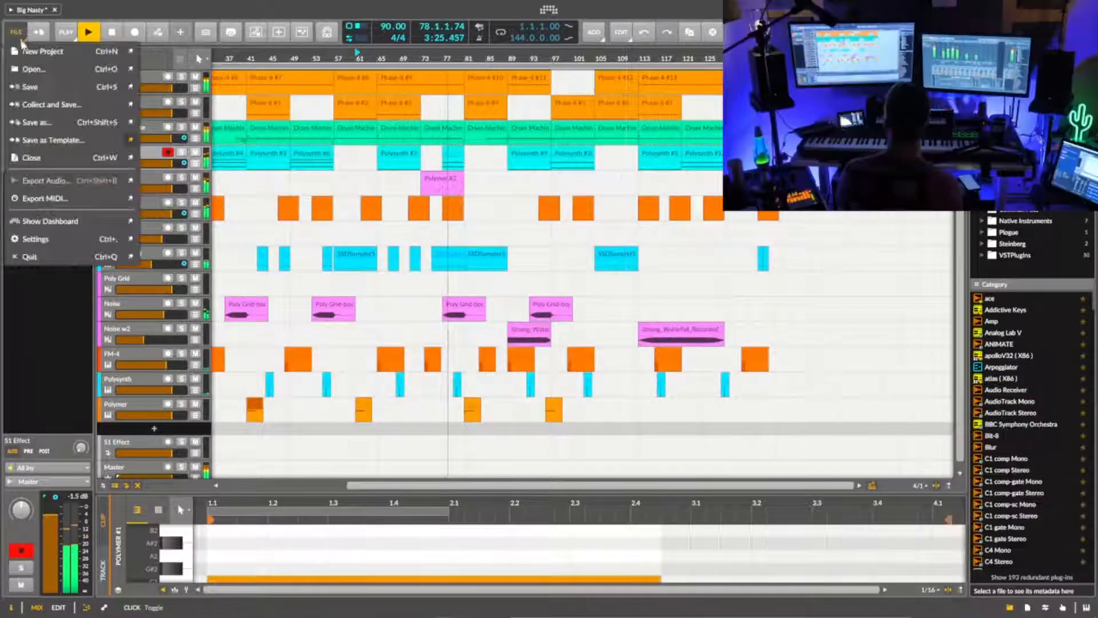
click(31, 87)
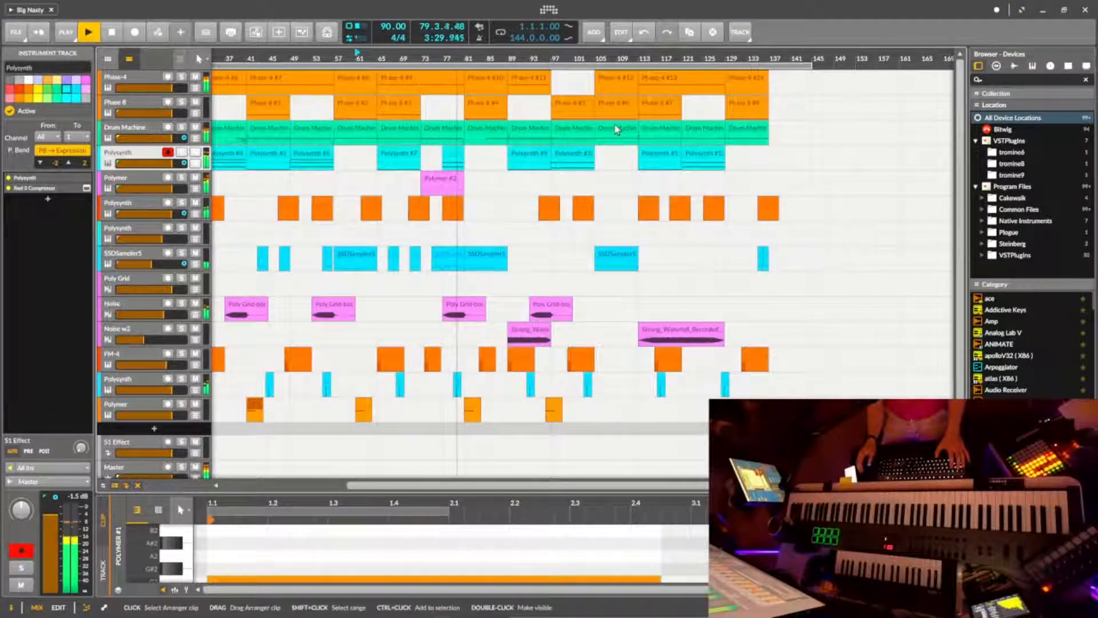
- Play through the arrangement from bar 79 to bar 104, briefly soloing the Noise w2 track
drag(518, 59, 487, 40)
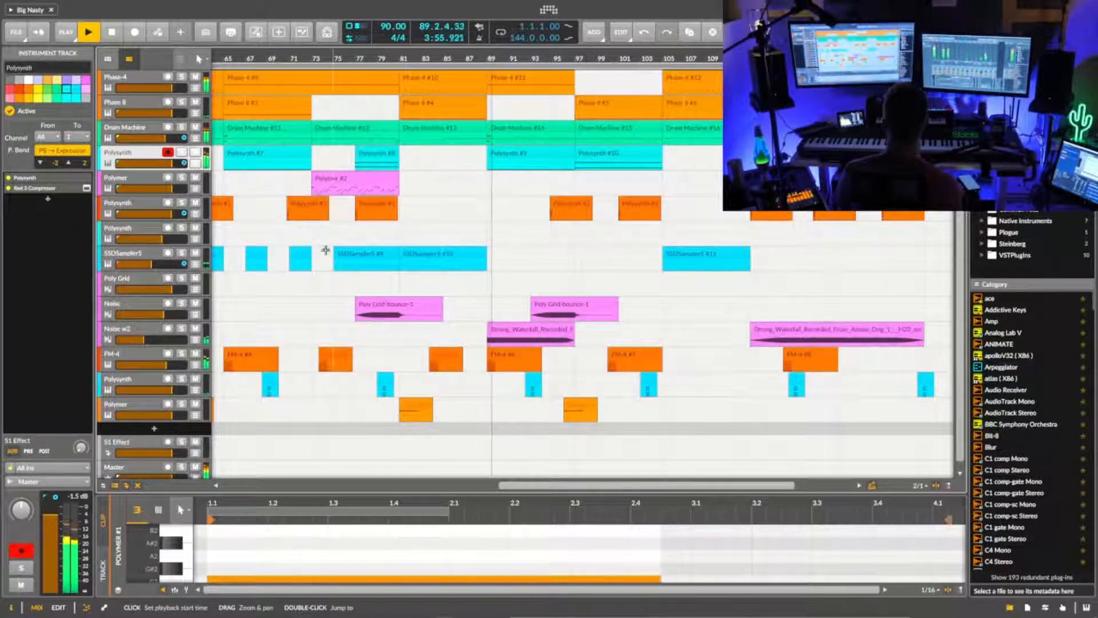
click(180, 331)
click(181, 331)
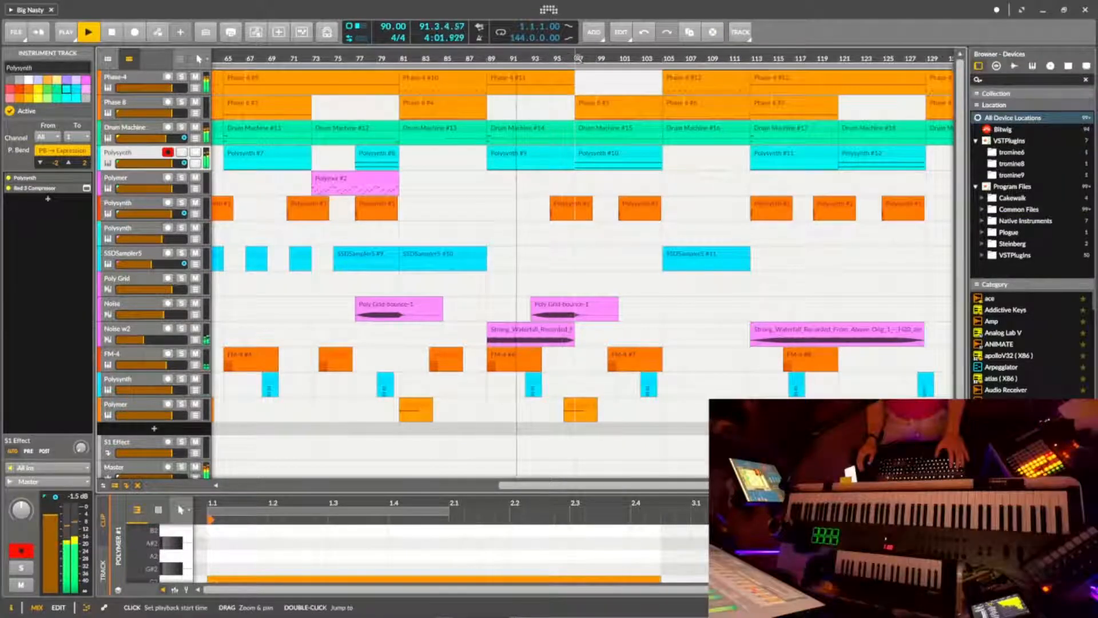
drag(578, 59, 499, 59)
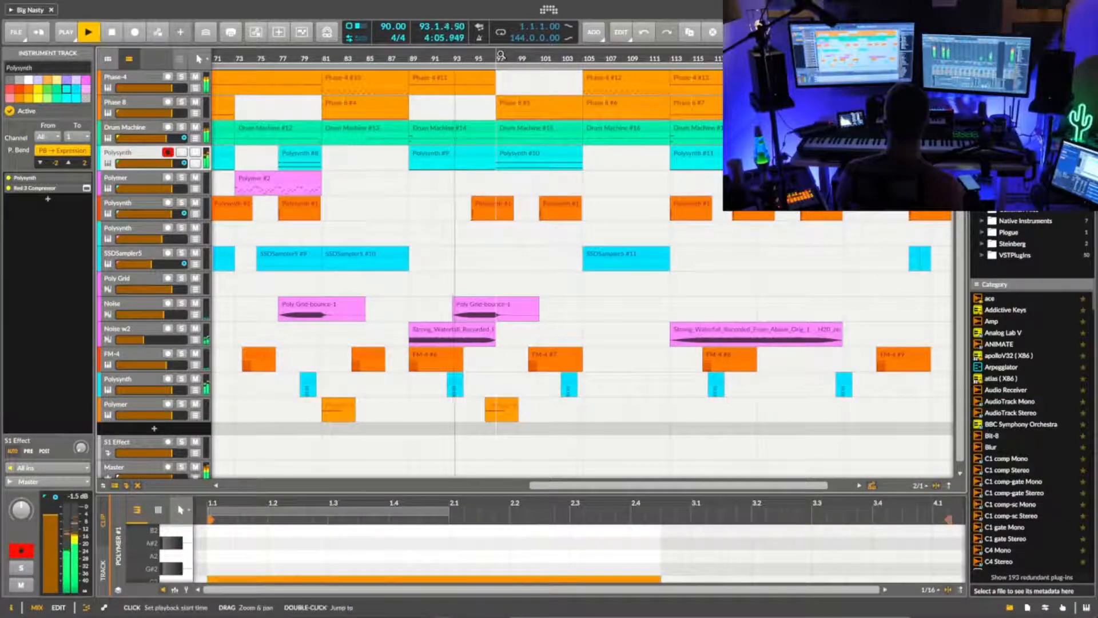
drag(501, 55, 488, 54)
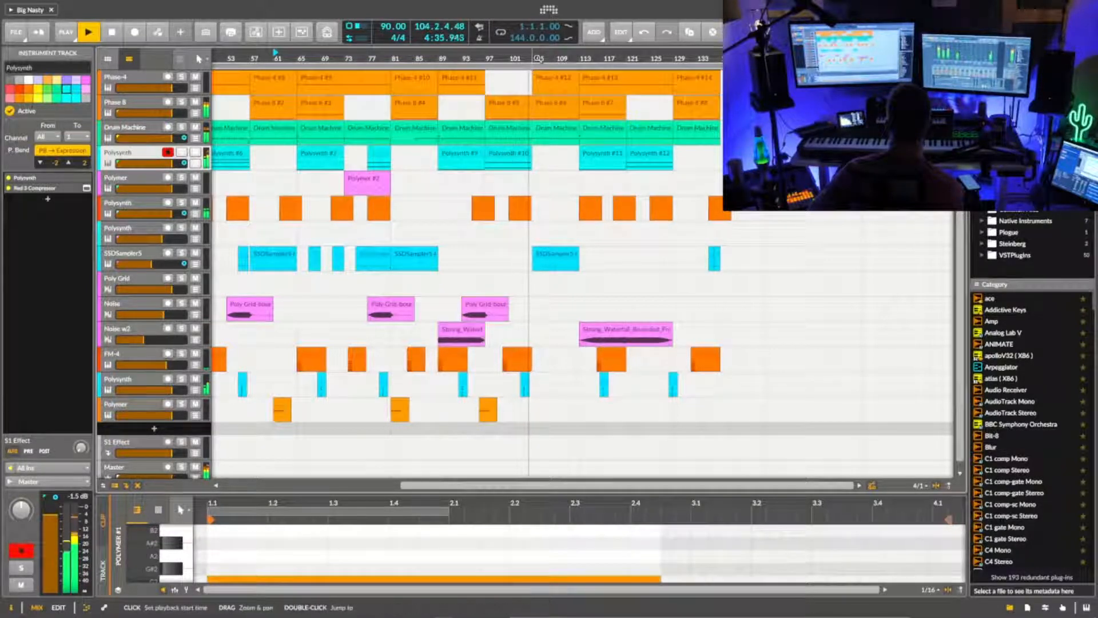
- Open the Drum Machine clip ending at bar 105 in the note editor and play it from its bar 8
drag(532, 59, 532, 108)
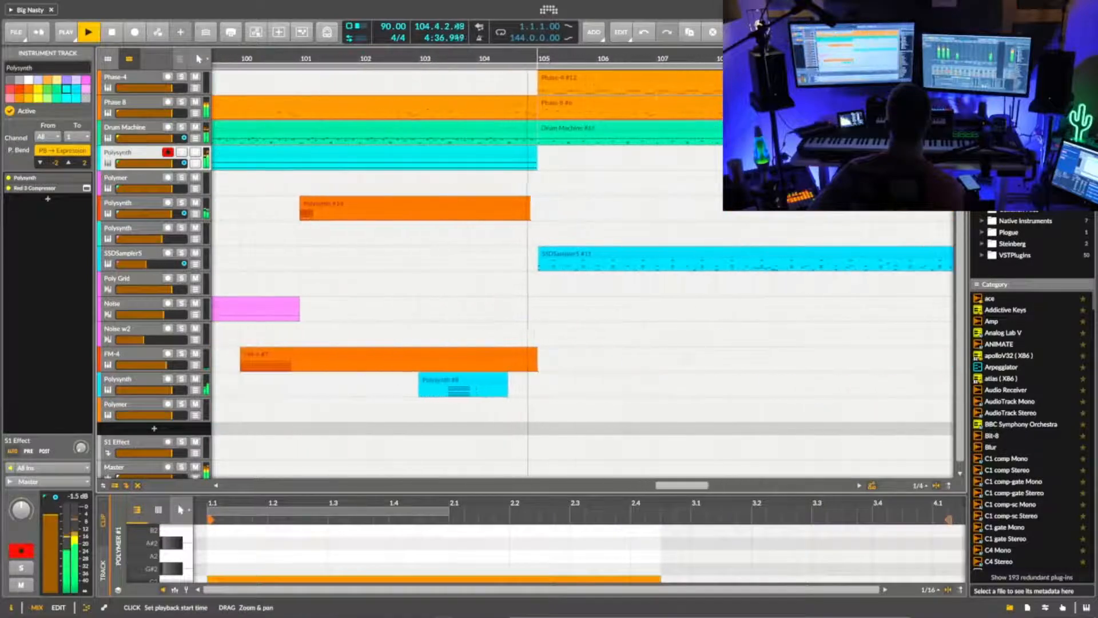
click(522, 128)
mouse_move(817, 503)
mouse_down()
mouse_move(820, 524)
mouse_move(715, 532)
mouse_up()
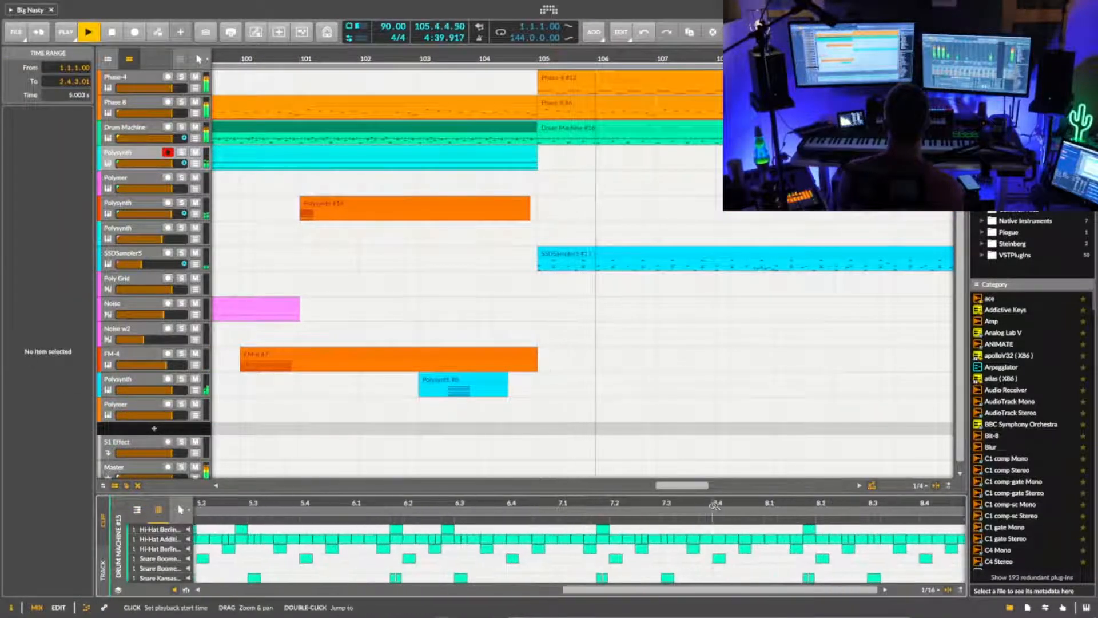
click(768, 502)
key(space)
key(space)
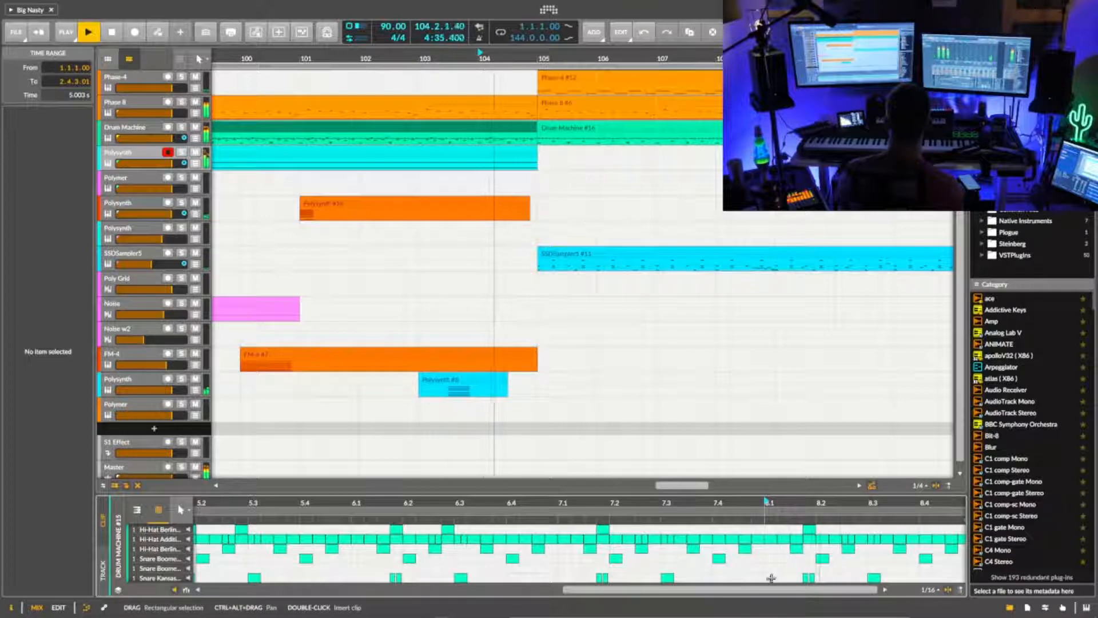
- Add extra E-Kick notes at 8.1.3 and 8.2.2 in the Drum Machine clip, removing the misplaced snare note at 8.1.1
double_click(768, 578)
key(space)
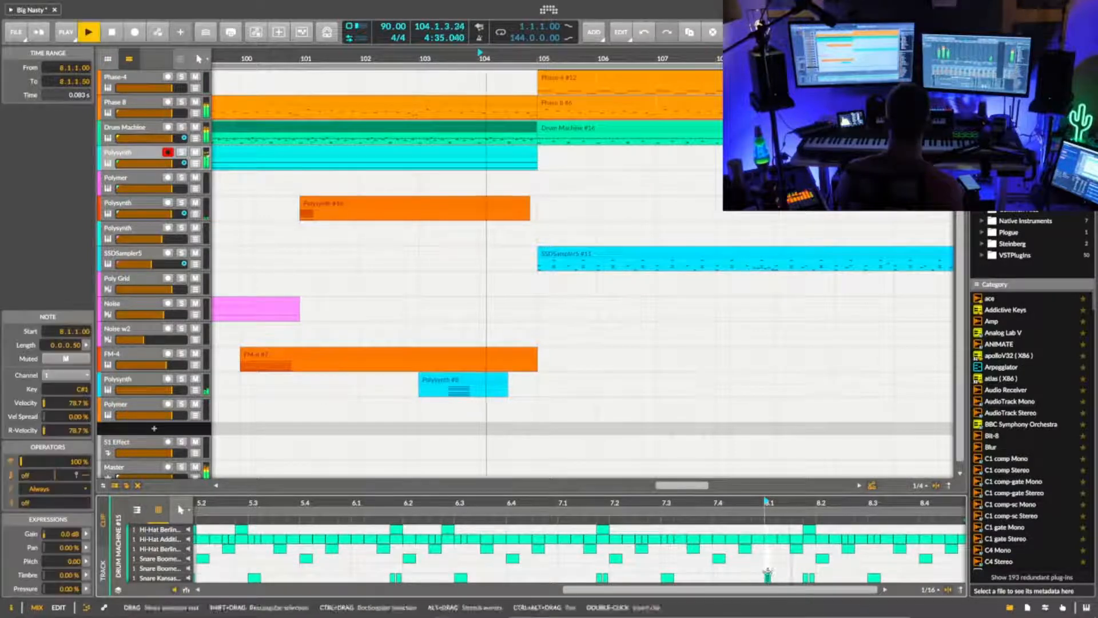
scroll(768, 577, down, 1)
double_click(768, 567)
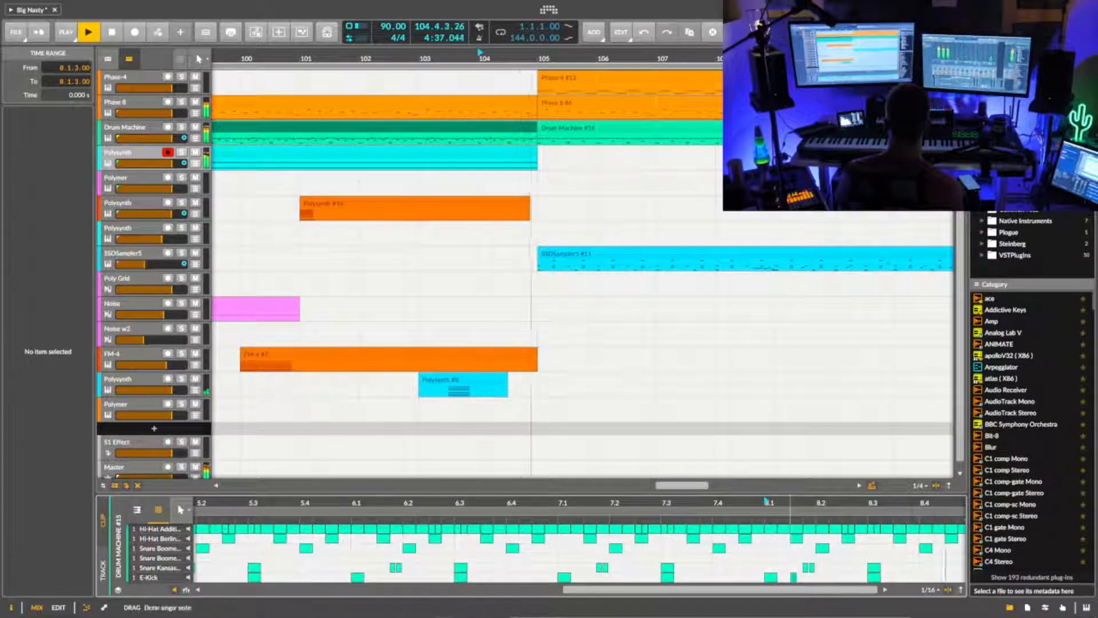
double_click(793, 577)
key(space)
double_click(819, 578)
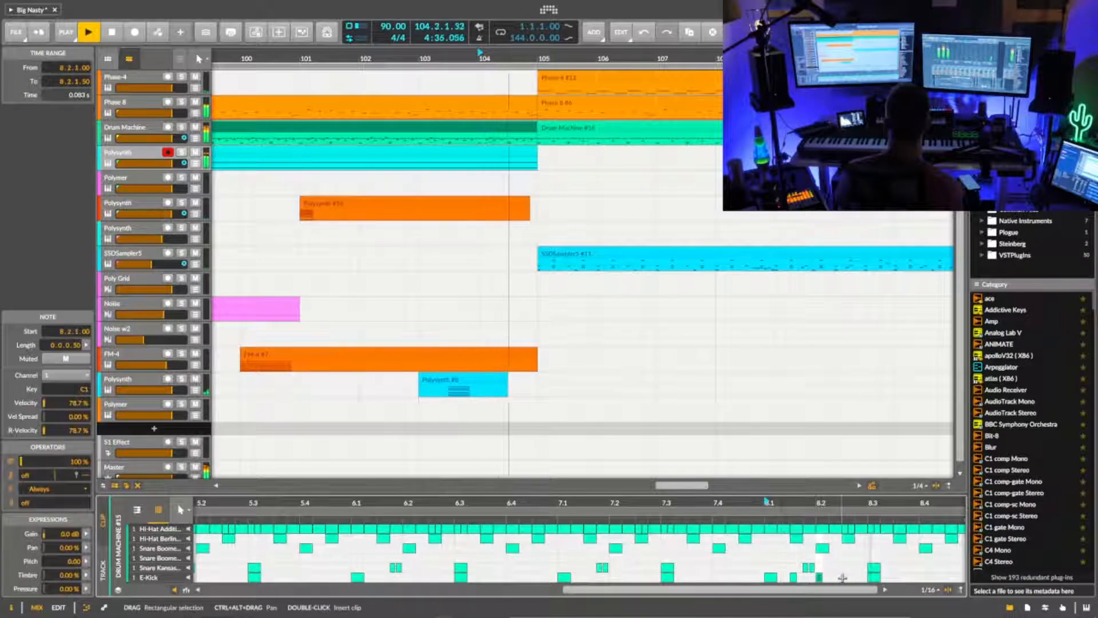
key(space)
drag(821, 579, 832, 579)
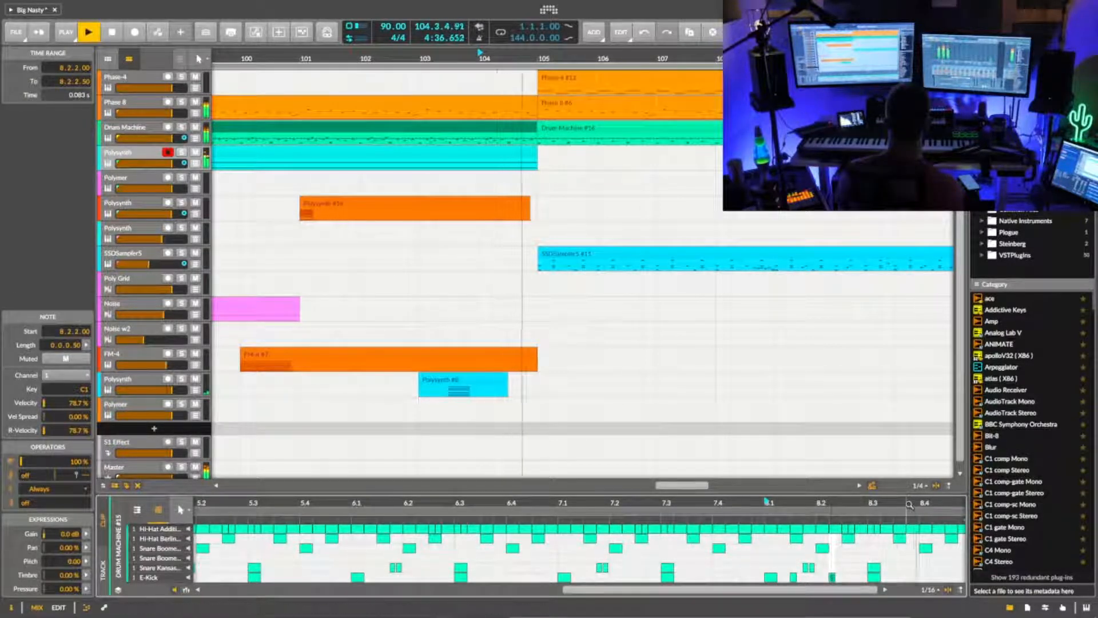
- Add two more E-Kick notes to the end of the Drum Machine clip, one just before 8.4 and one at 8.4.3
scroll(768, 559, right, 3)
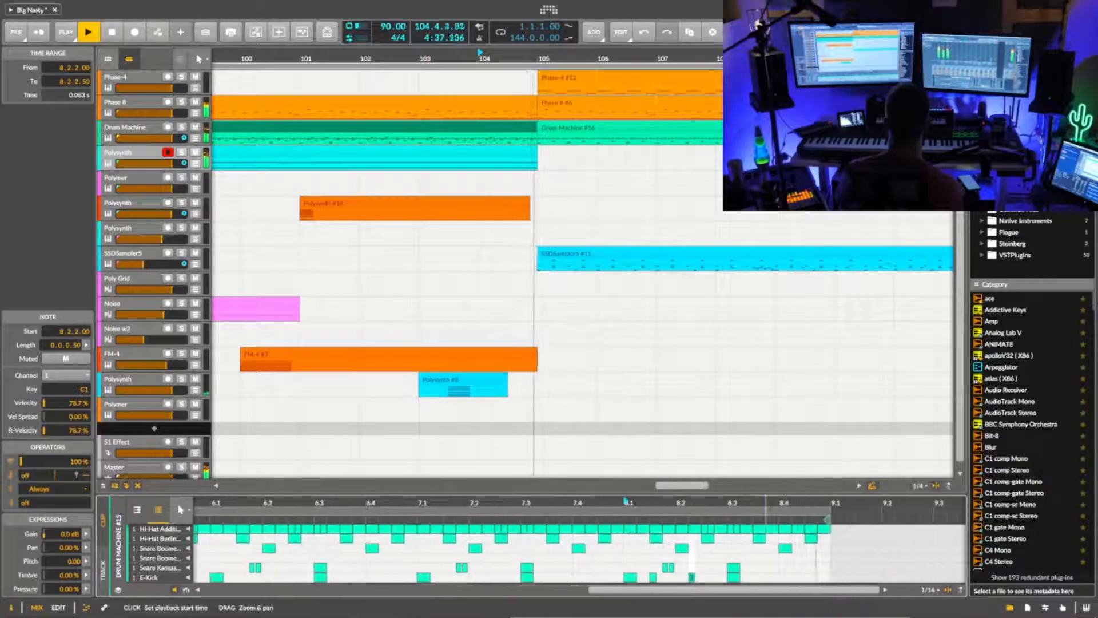
click(769, 578)
double_click(769, 578)
double_click(807, 578)
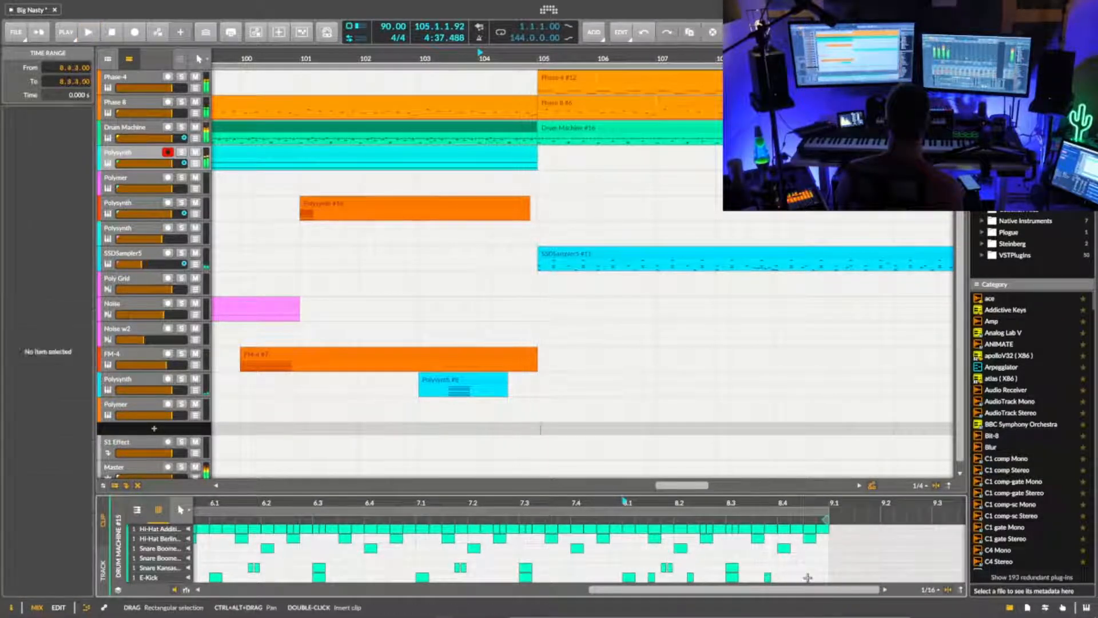
key(space)
key(space)
drag(783, 505, 788, 494)
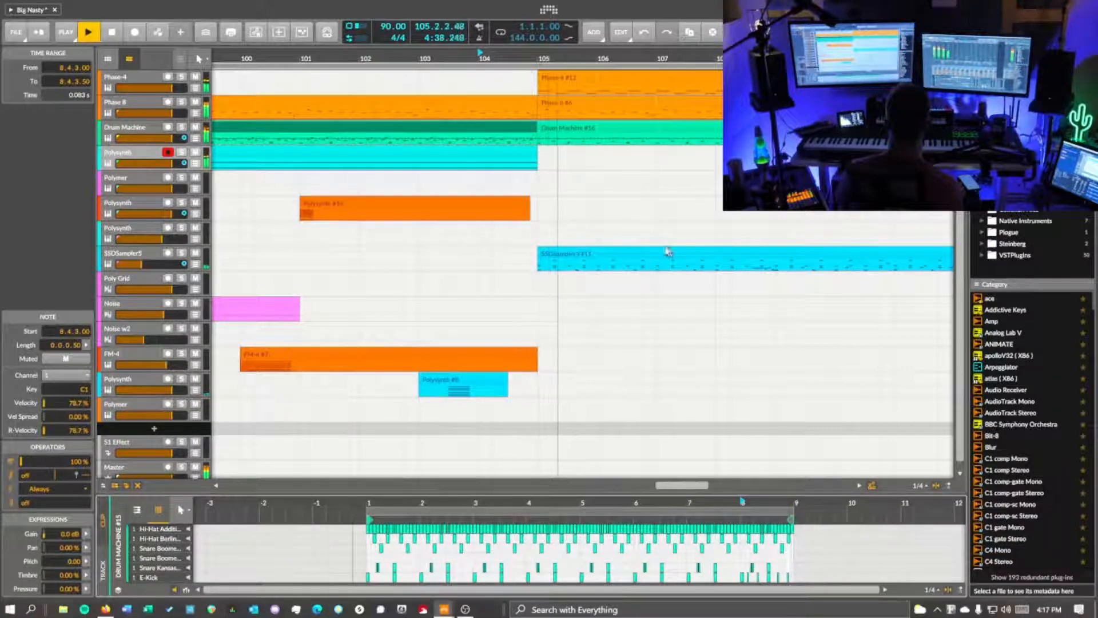
- Play the arrangement on to bar 130 and save the Big Nasty project
drag(682, 58, 572, 59)
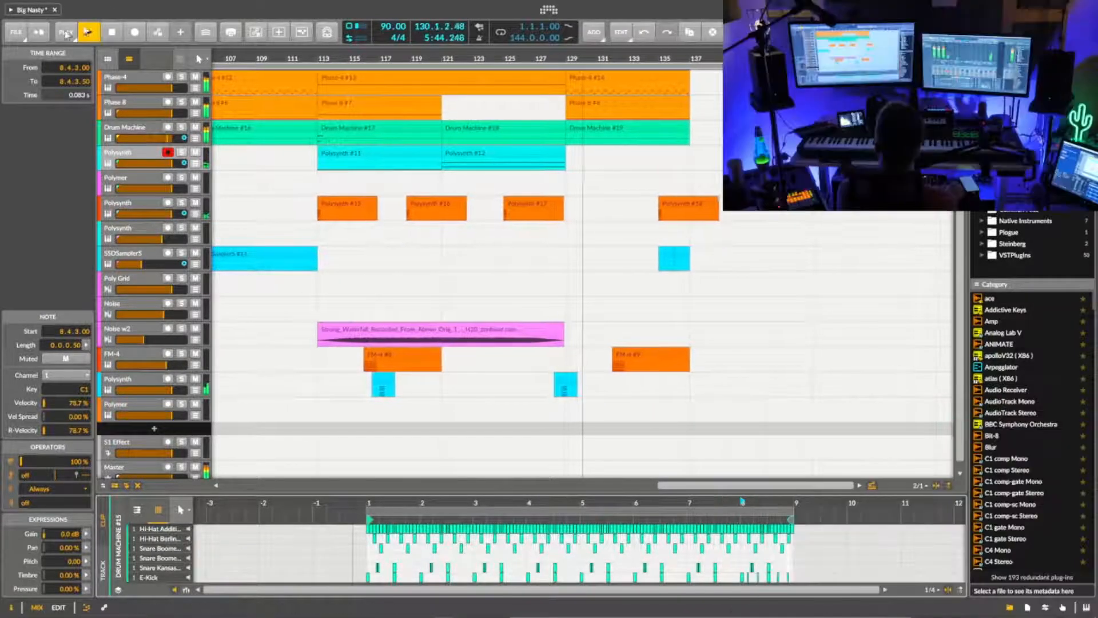
click(16, 33)
click(30, 86)
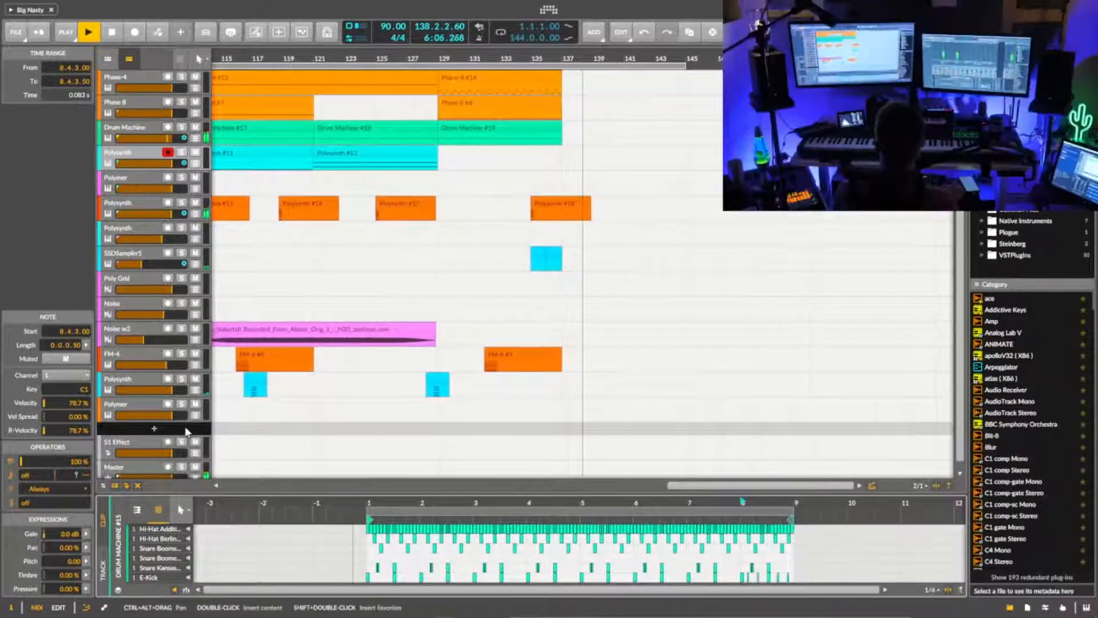
- Cancel the instrument track insertion and add an audio track below the last Polymer track
double_click(636, 435)
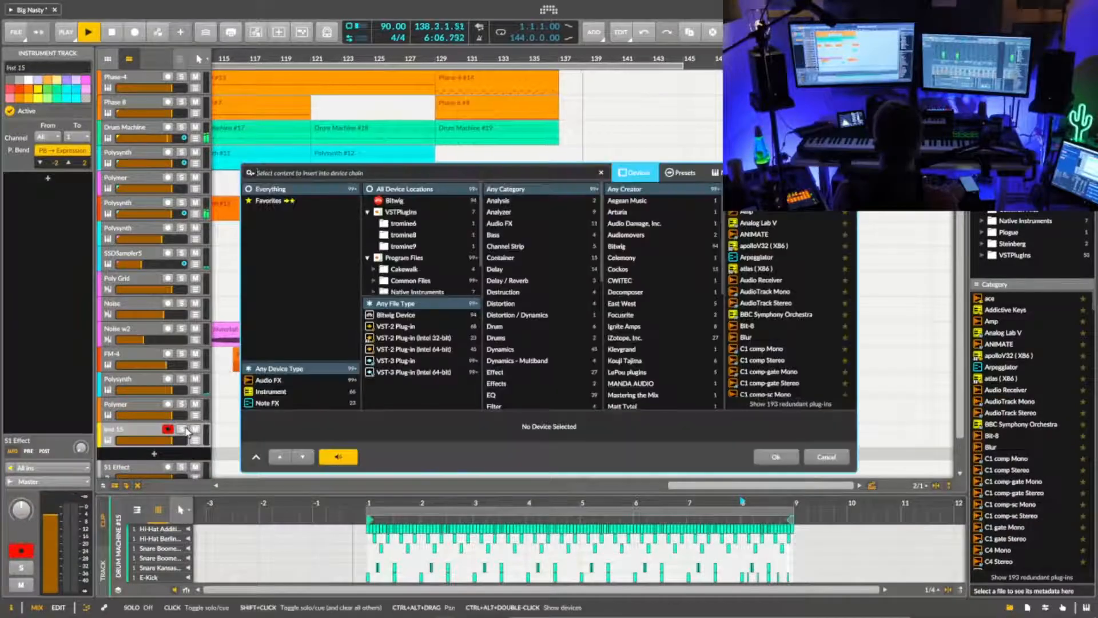
click(827, 456)
right_click(143, 429)
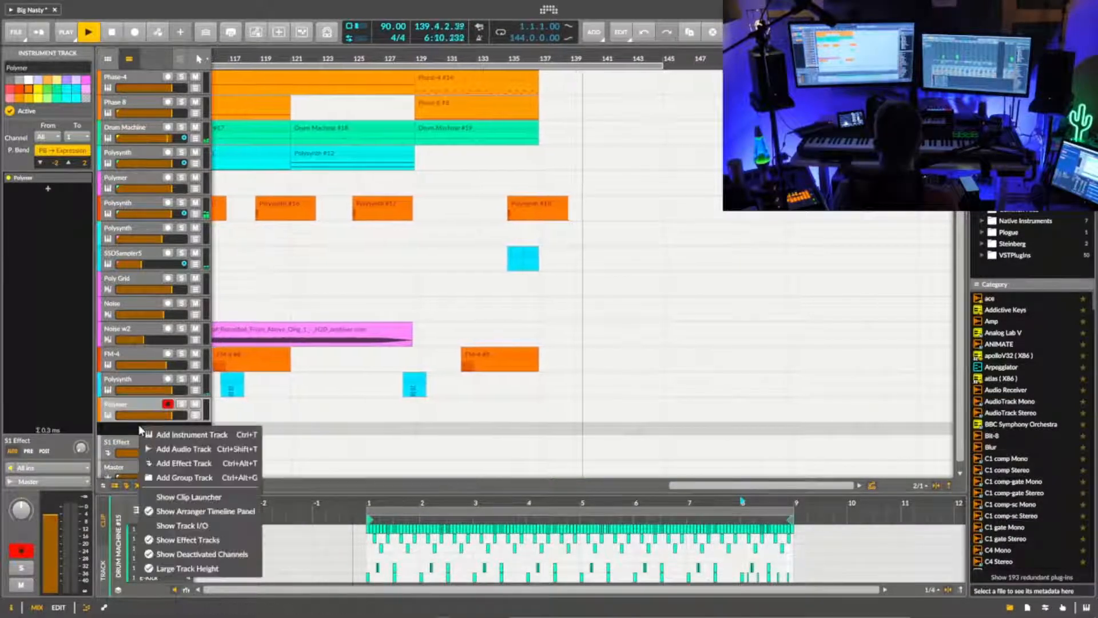
right_click(136, 435)
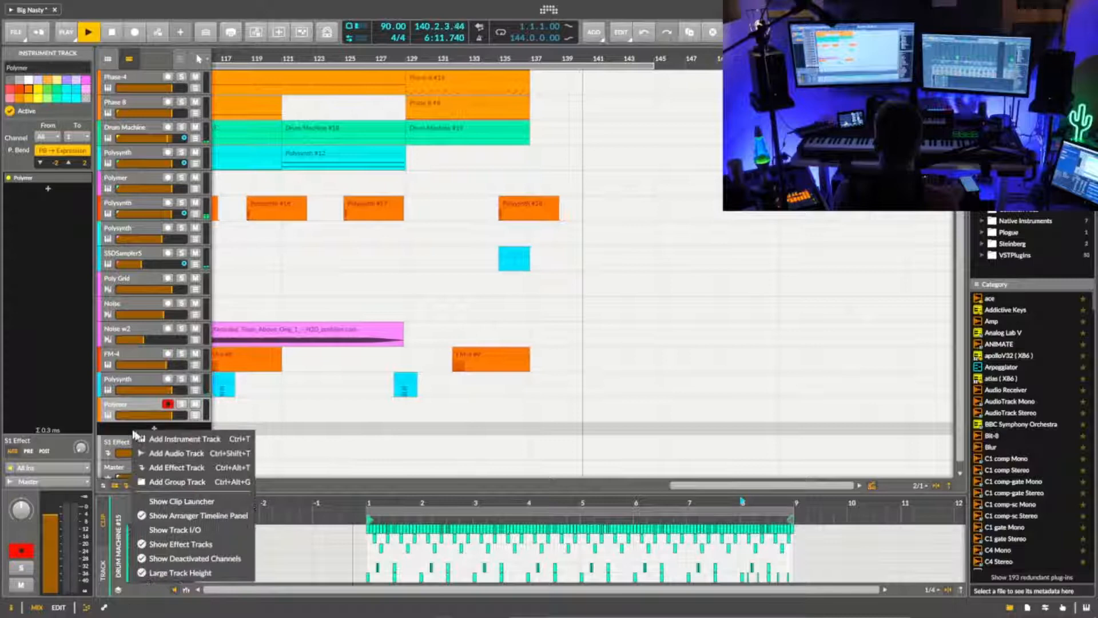
click(174, 453)
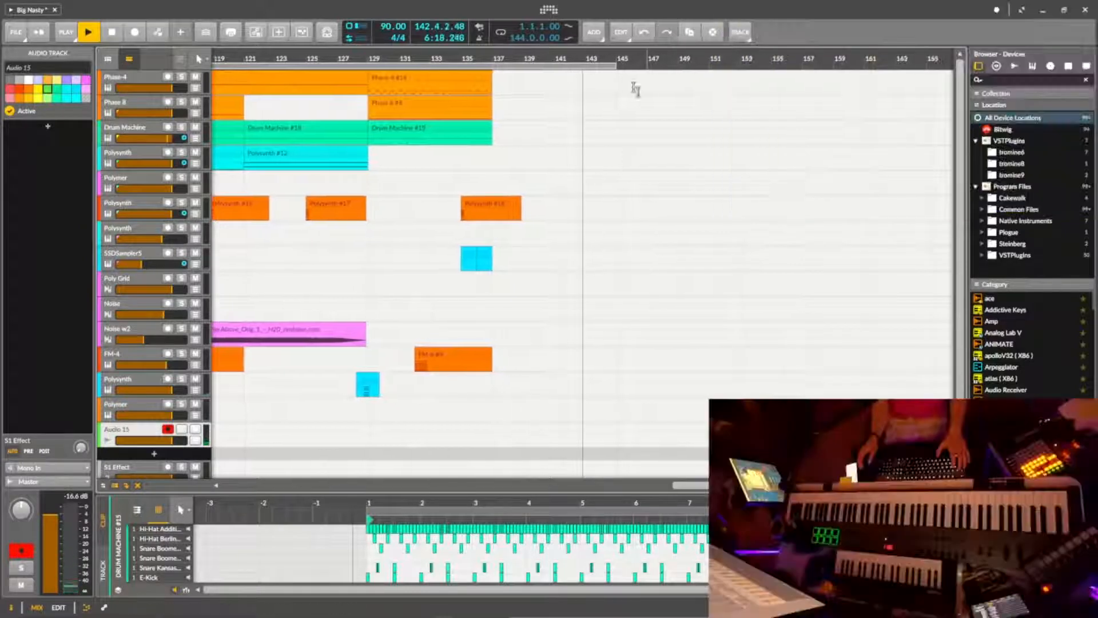
- Record a short test take on the Audio 15 track from bar 145, and delete it after playback
key(space)
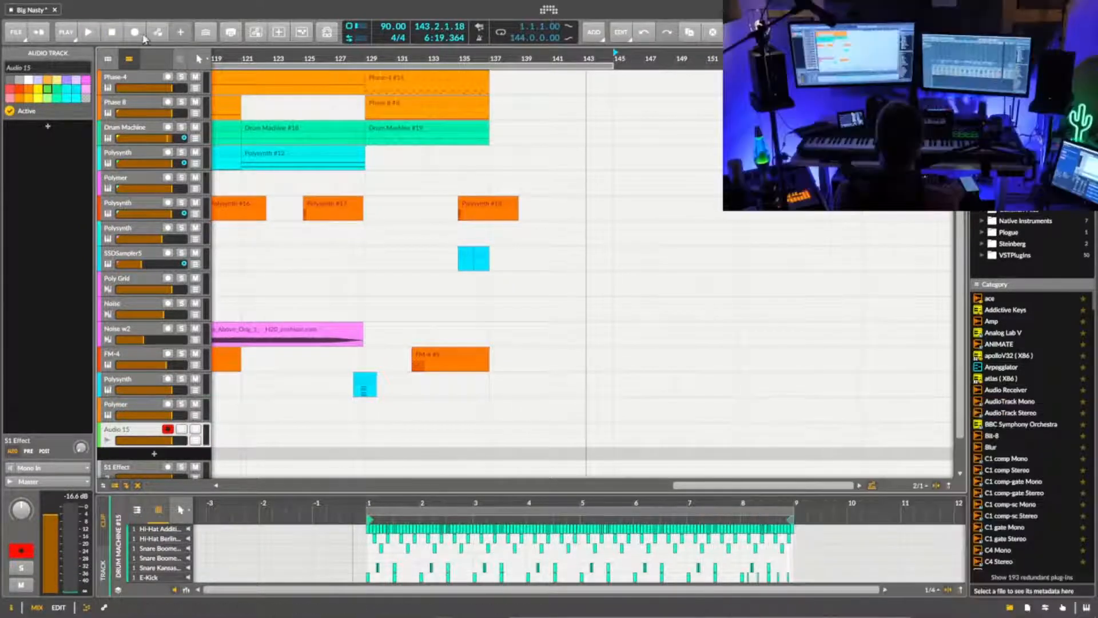
click(137, 33)
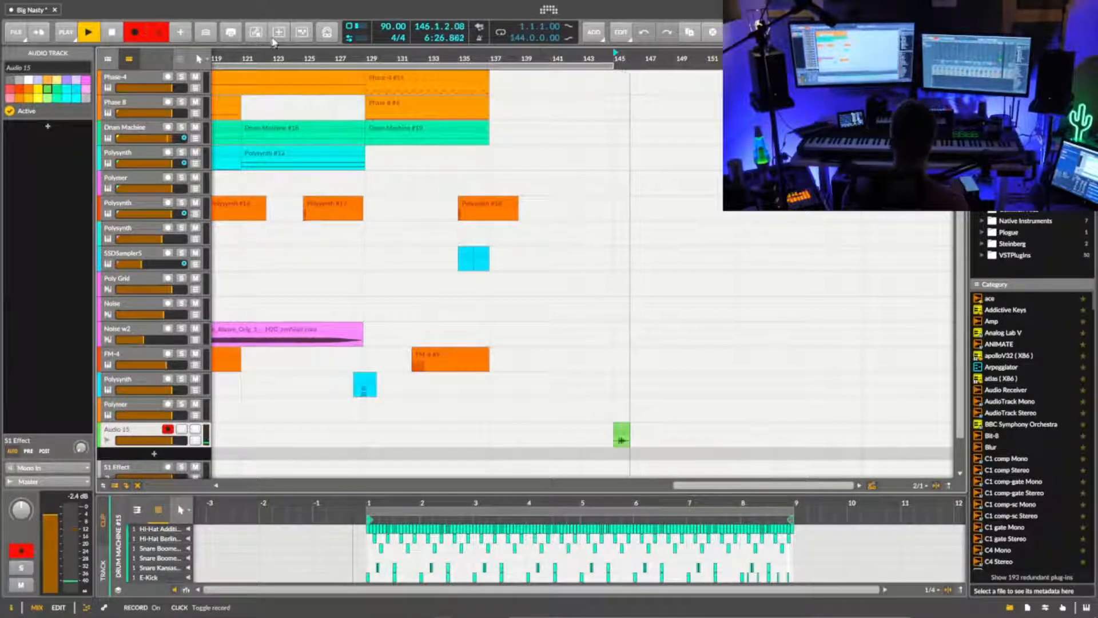
click(141, 36)
drag(584, 58, 585, 60)
key(space)
key(space)
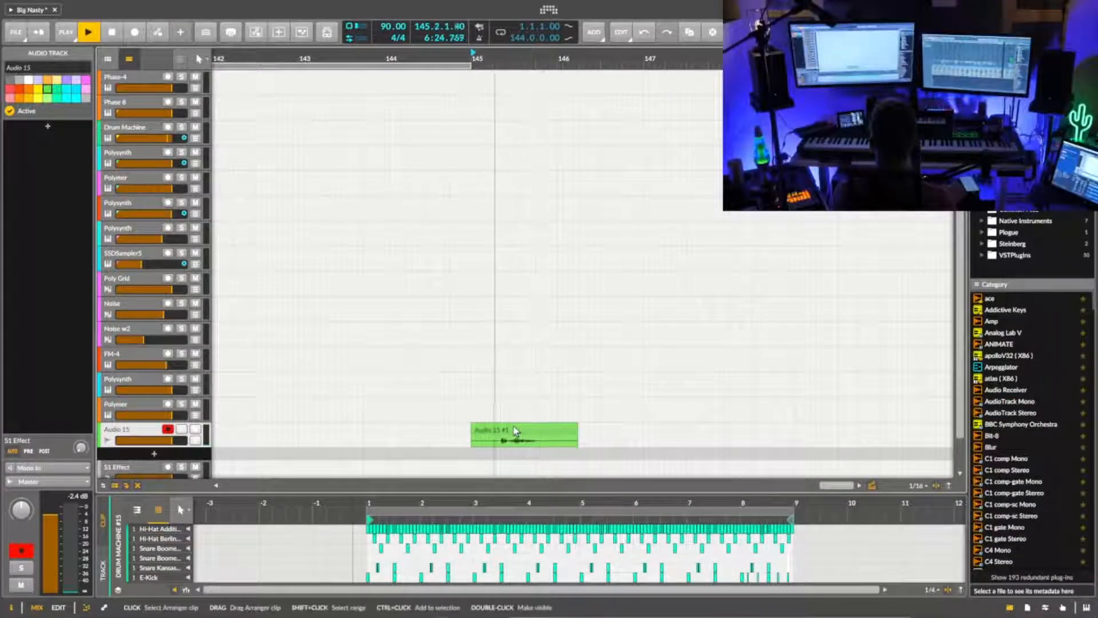
key(space)
click(514, 430)
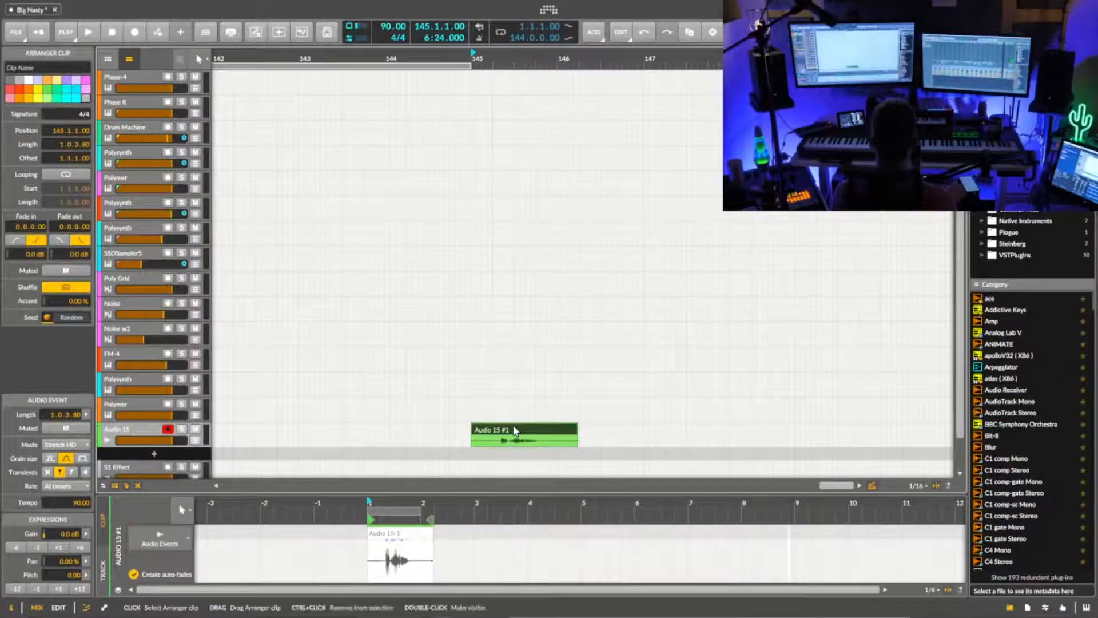
key(Delete)
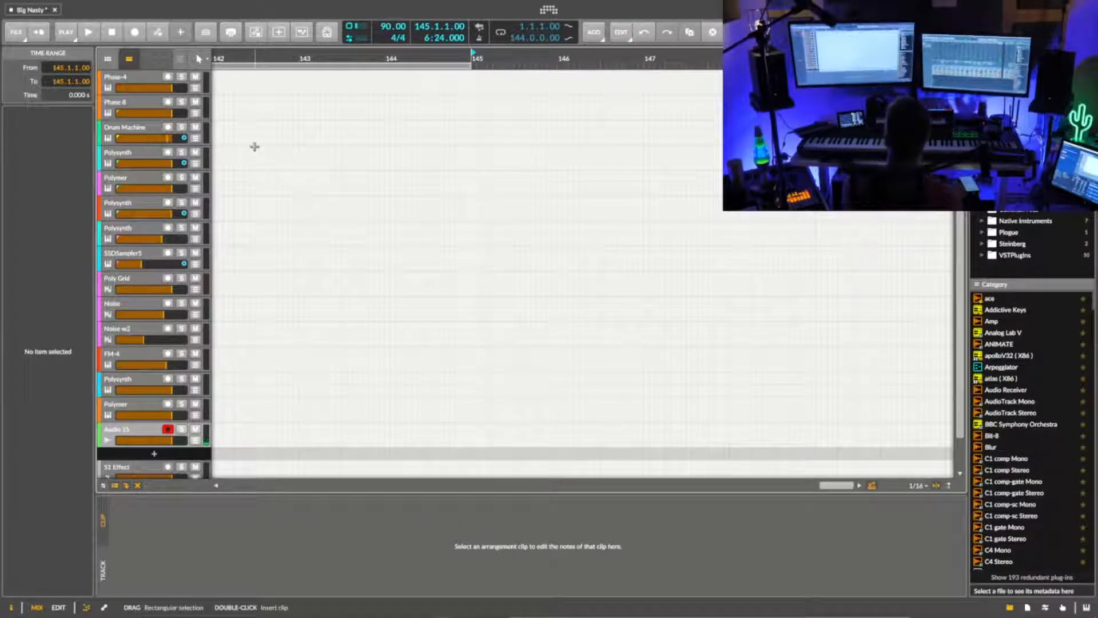
- Record a second take about one bar long on the Audio 15 track, and delete it after listening
click(140, 35)
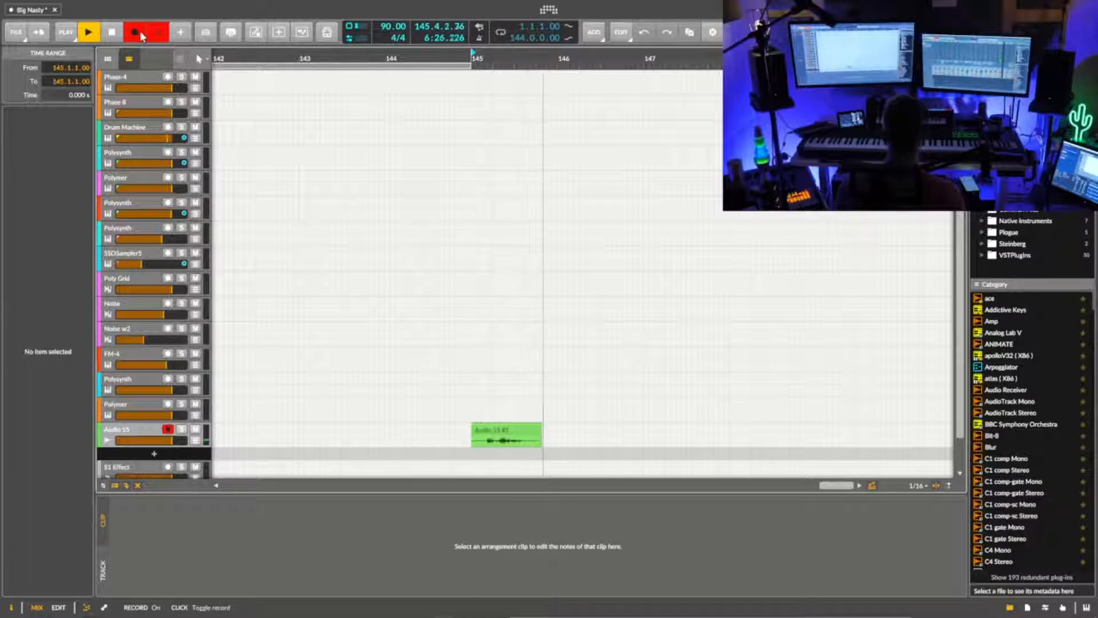
click(139, 31)
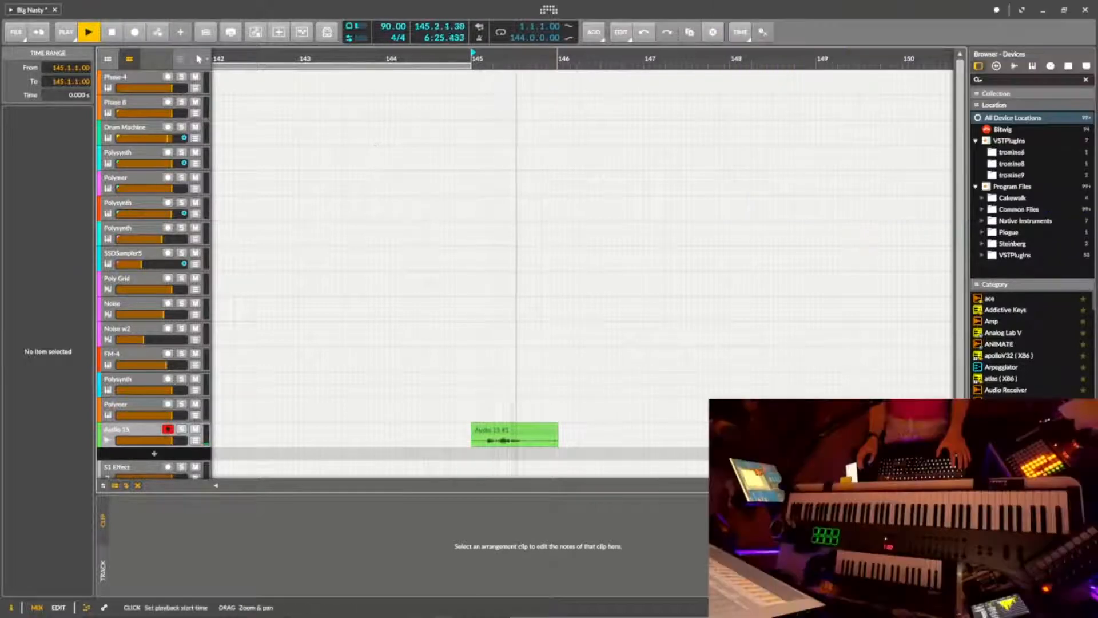
drag(558, 59, 559, 92)
key(space)
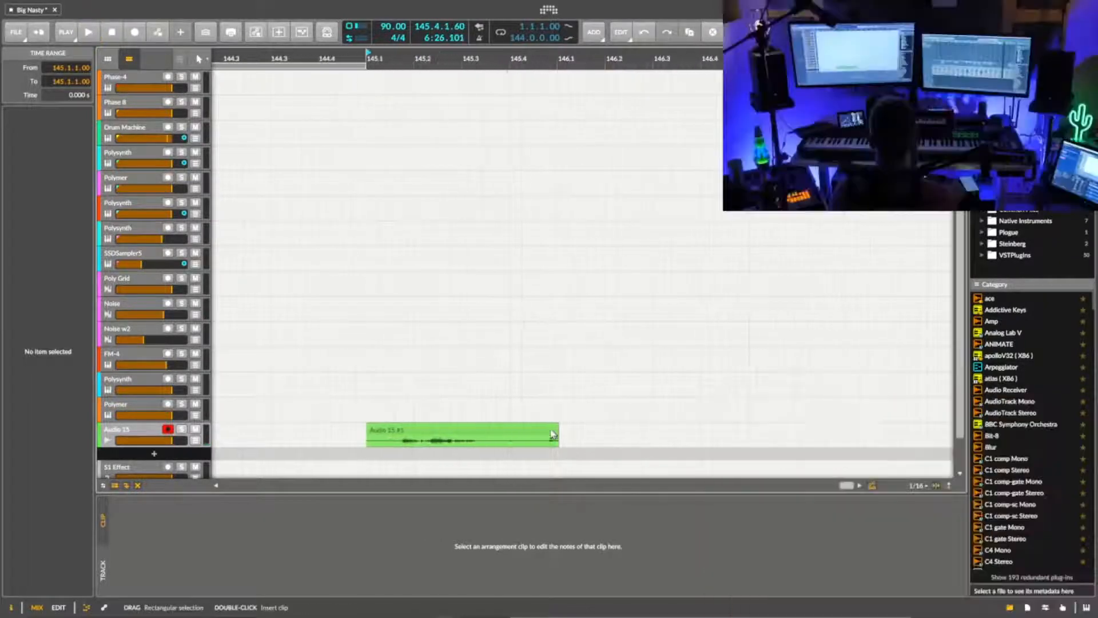
click(441, 439)
key(Delete)
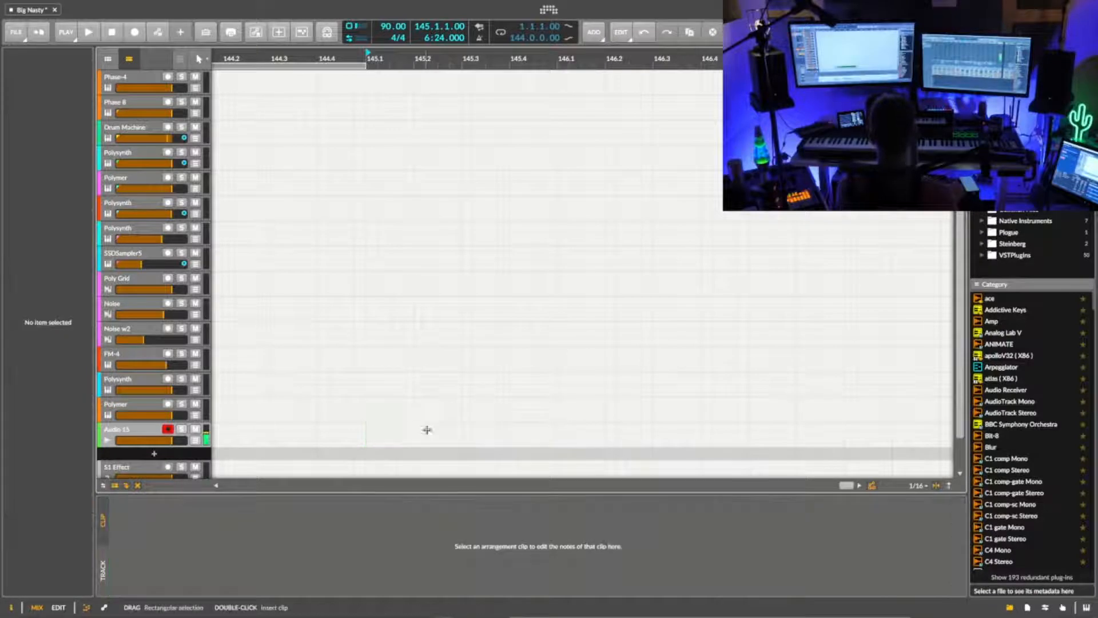
- Record a longer take of about three bars on the Audio 15 track from bar 145 and play it back
click(369, 430)
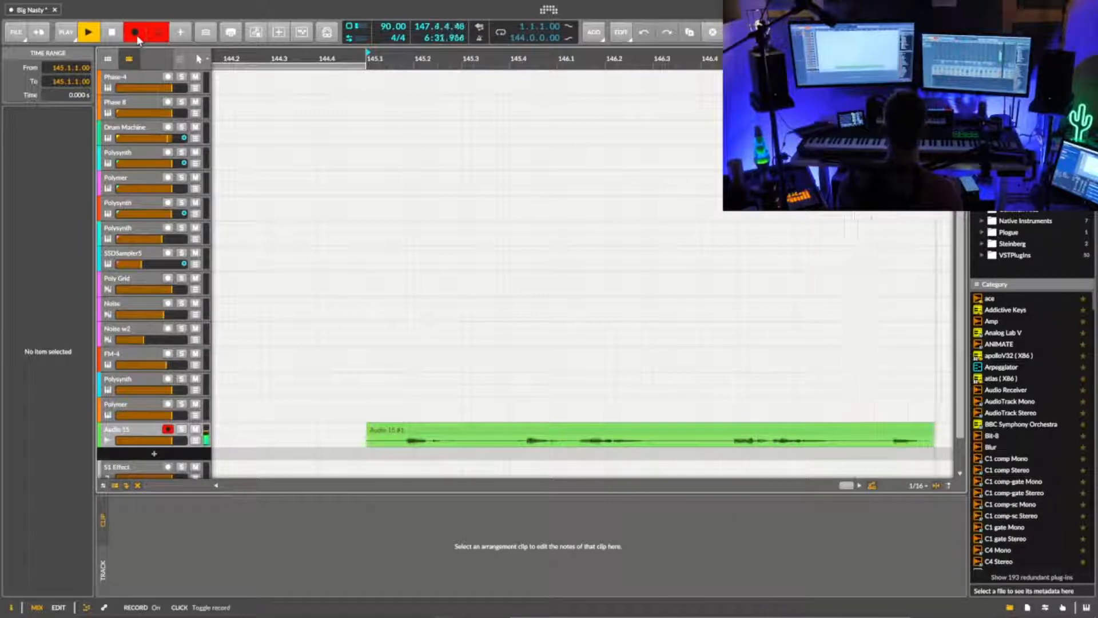
click(137, 38)
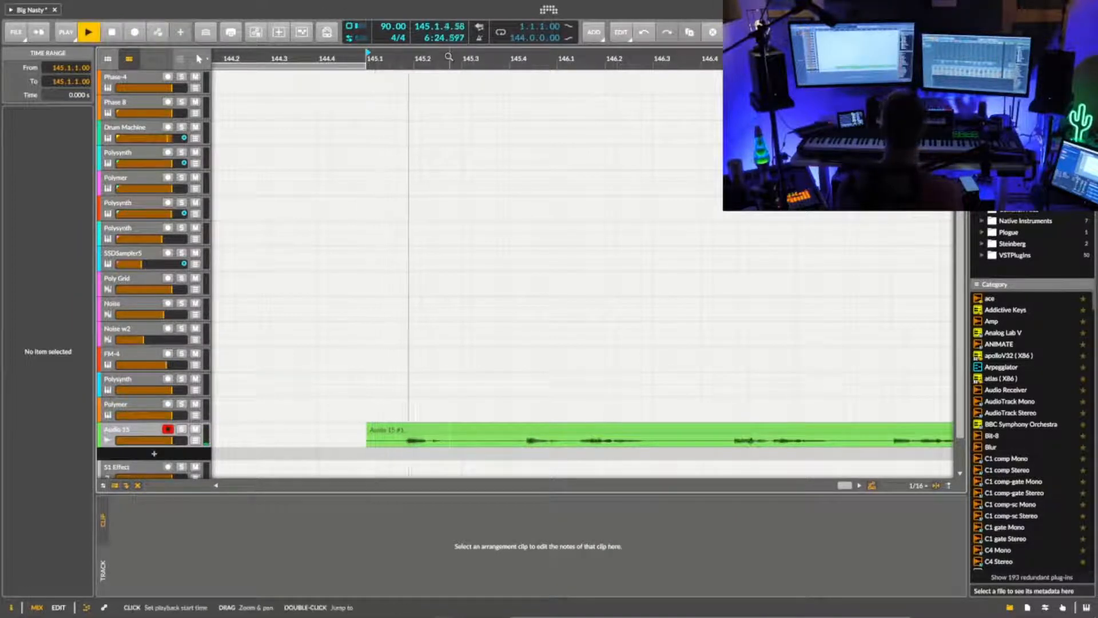
drag(448, 56, 434, 173)
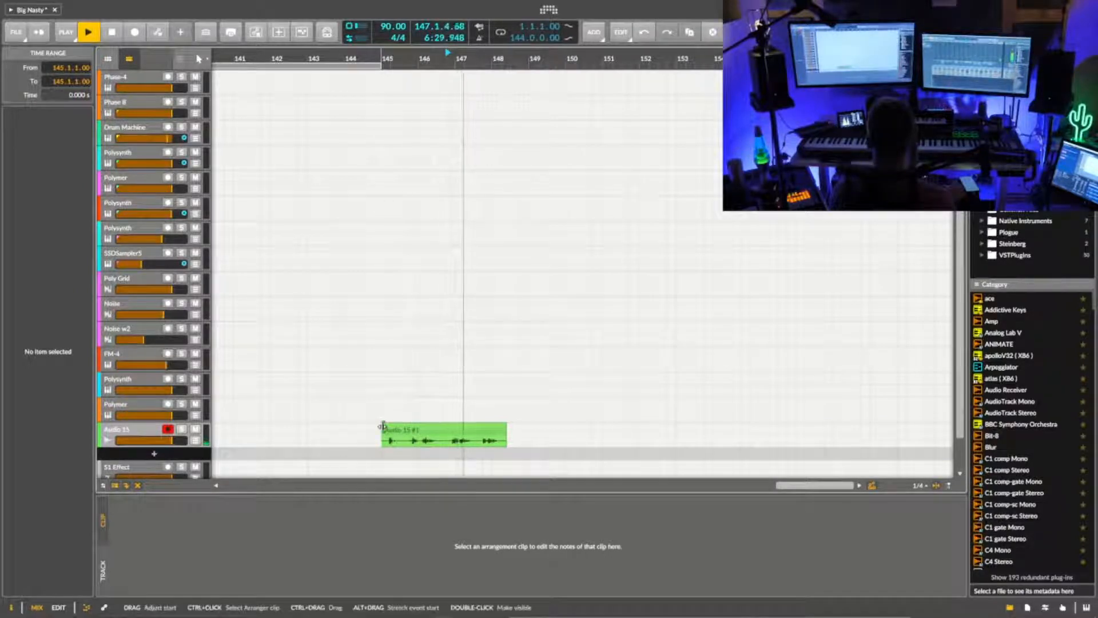
- Trim the start of the Audio 15 clip to 147.3.1 and move the remaining piece to bar 139
drag(394, 426, 476, 428)
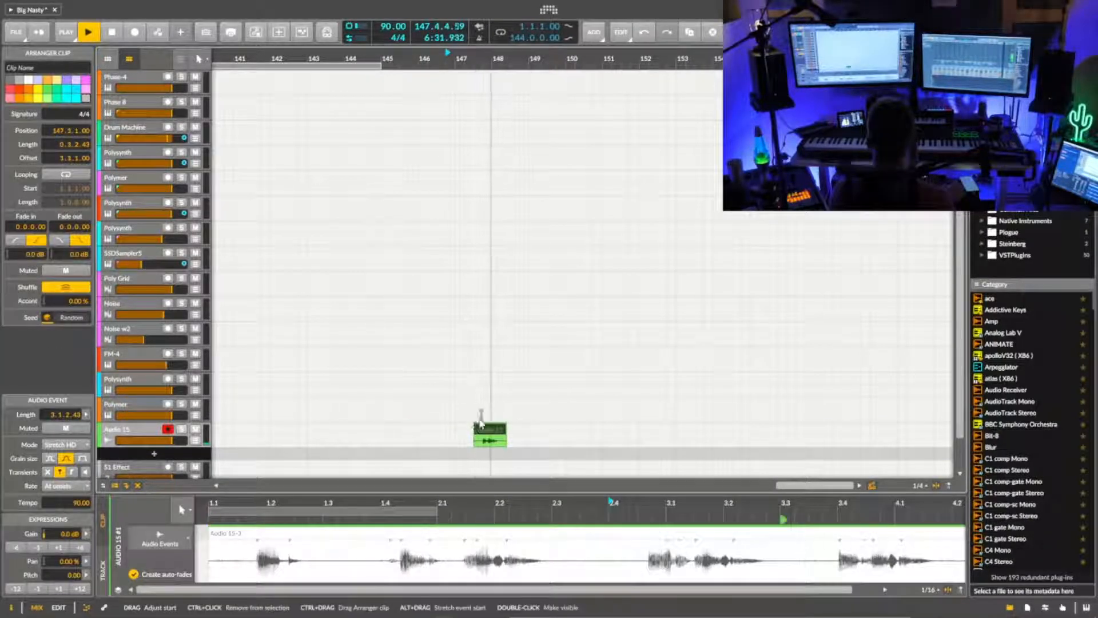
key(space)
drag(498, 58, 617, 301)
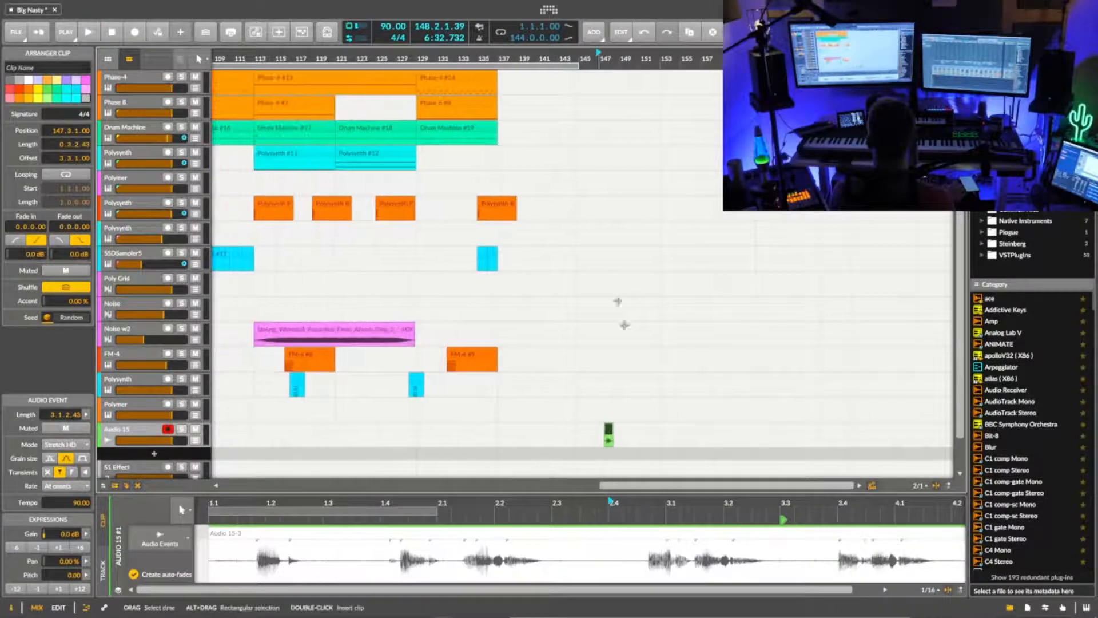
drag(608, 432, 522, 432)
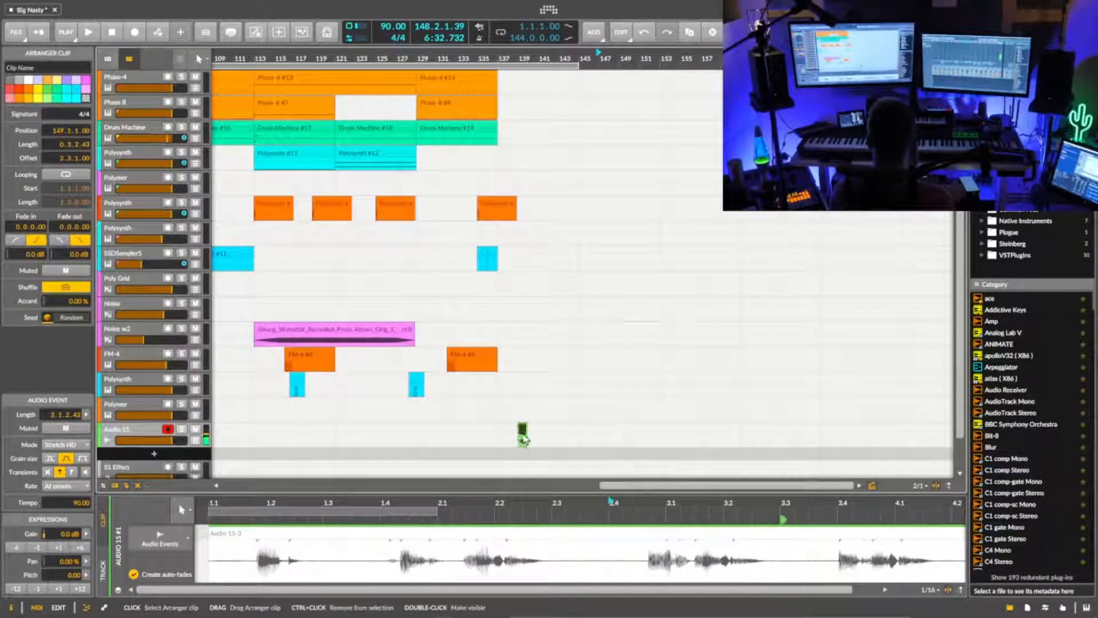
- Insert the UltraPitch Shift Mono/Stereo plug-in on the Audio 15 track and start playback
click(135, 437)
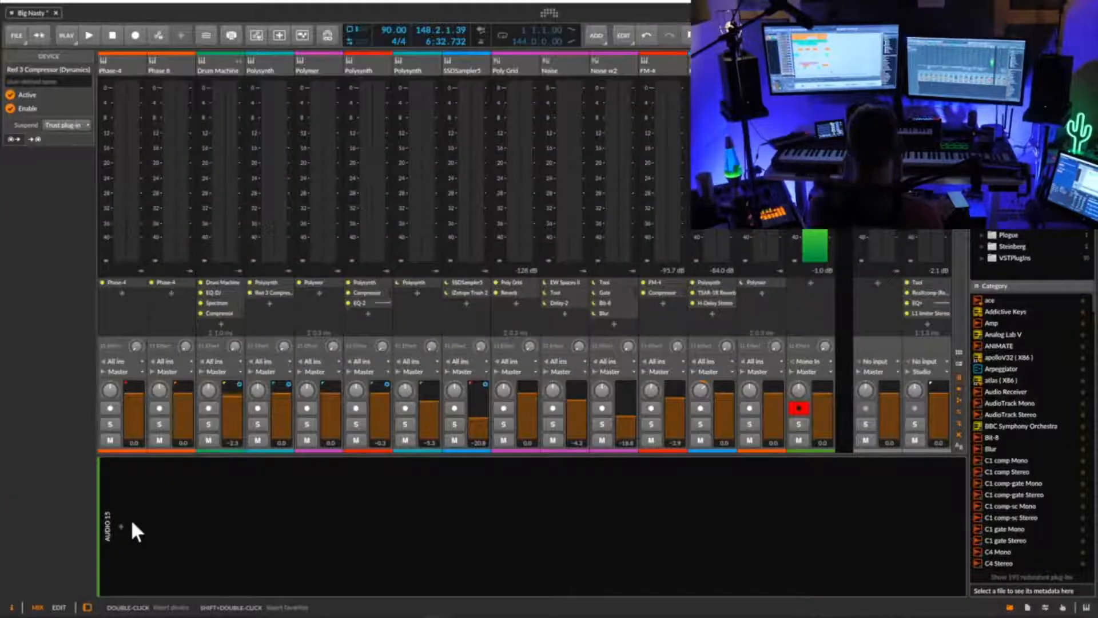
click(124, 523)
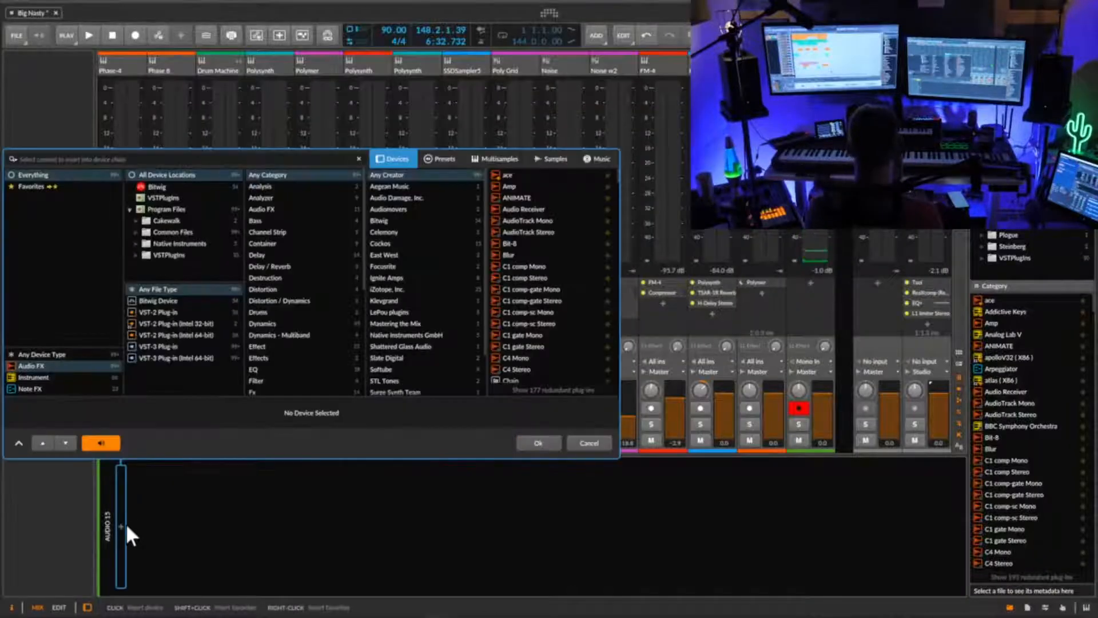
text(pitch)
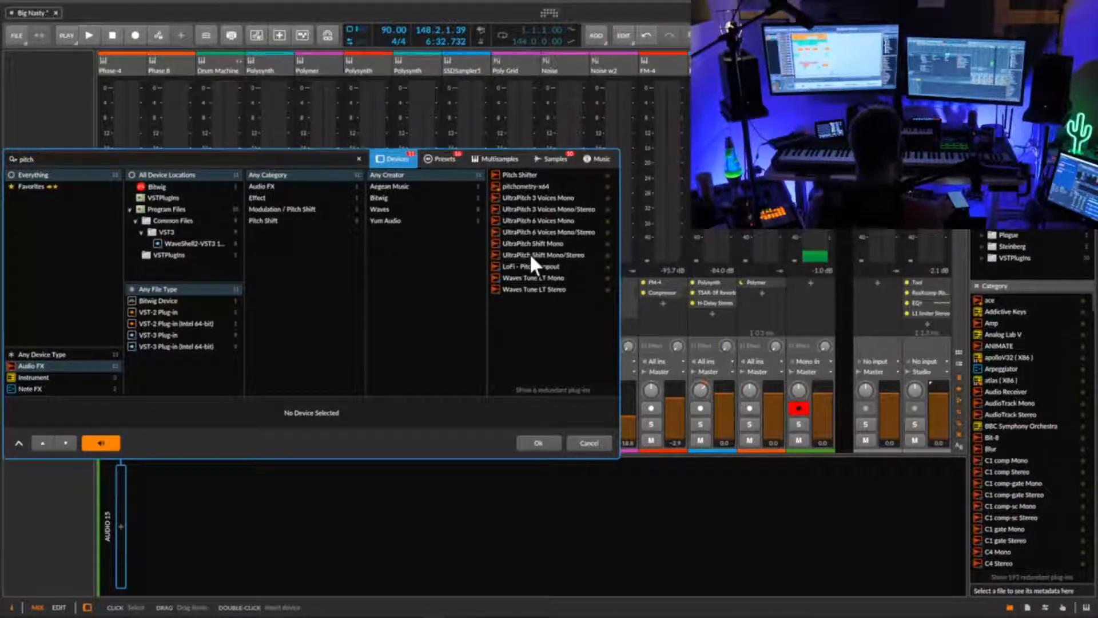
double_click(556, 254)
key(space)
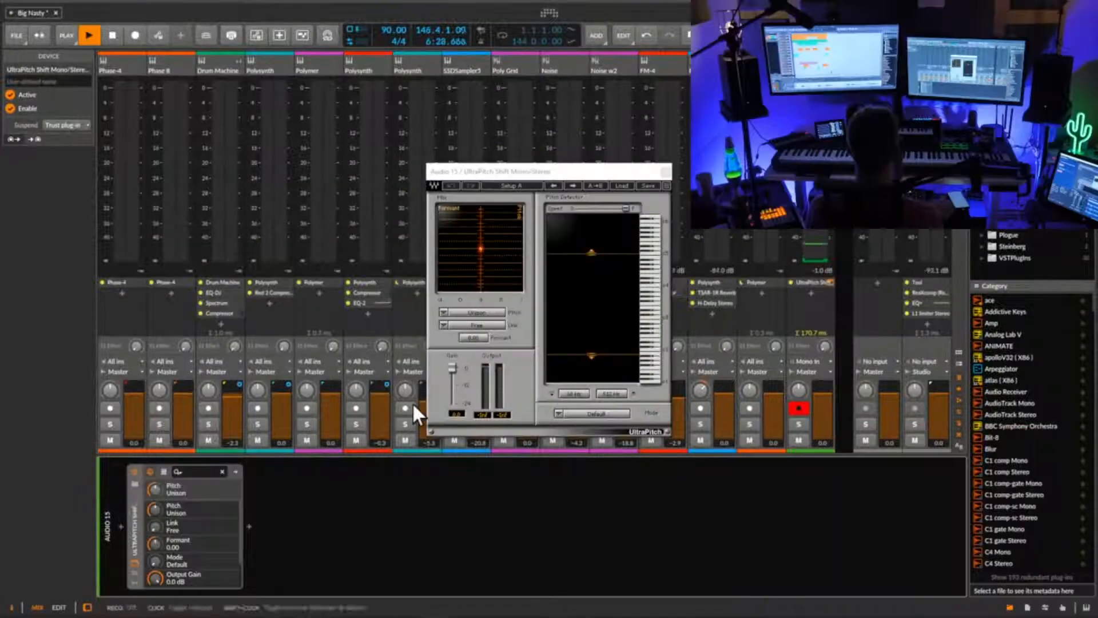
- Lower the UltraPitch pitch on Audio 15 to -7th M, -80 and audition the clip at bar 139
drag(479, 314, 479, 346)
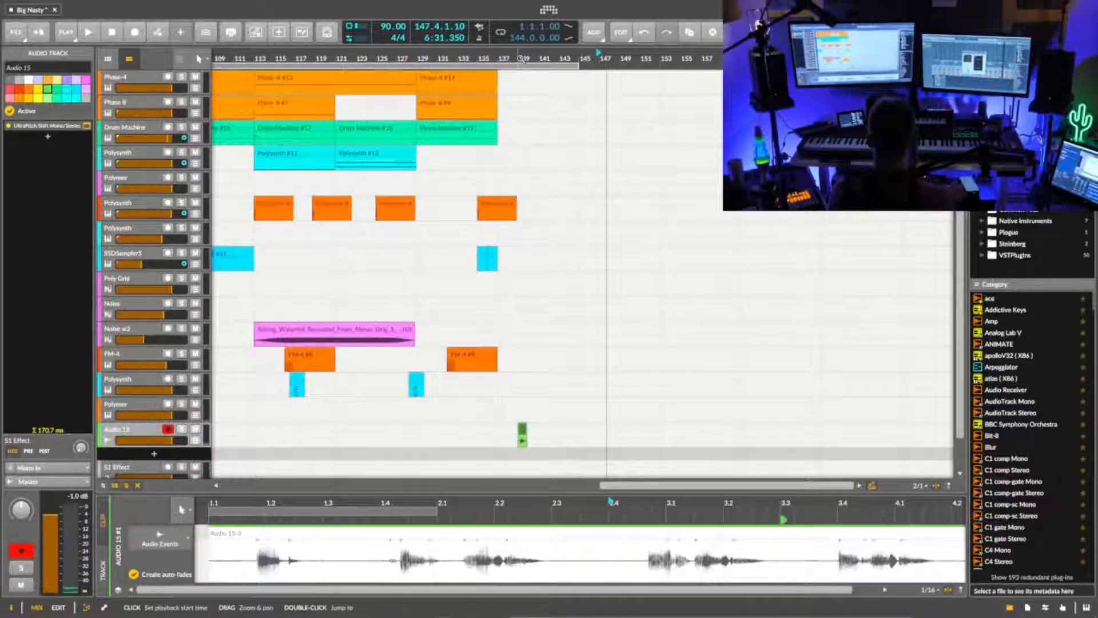
drag(538, 58, 538, 103)
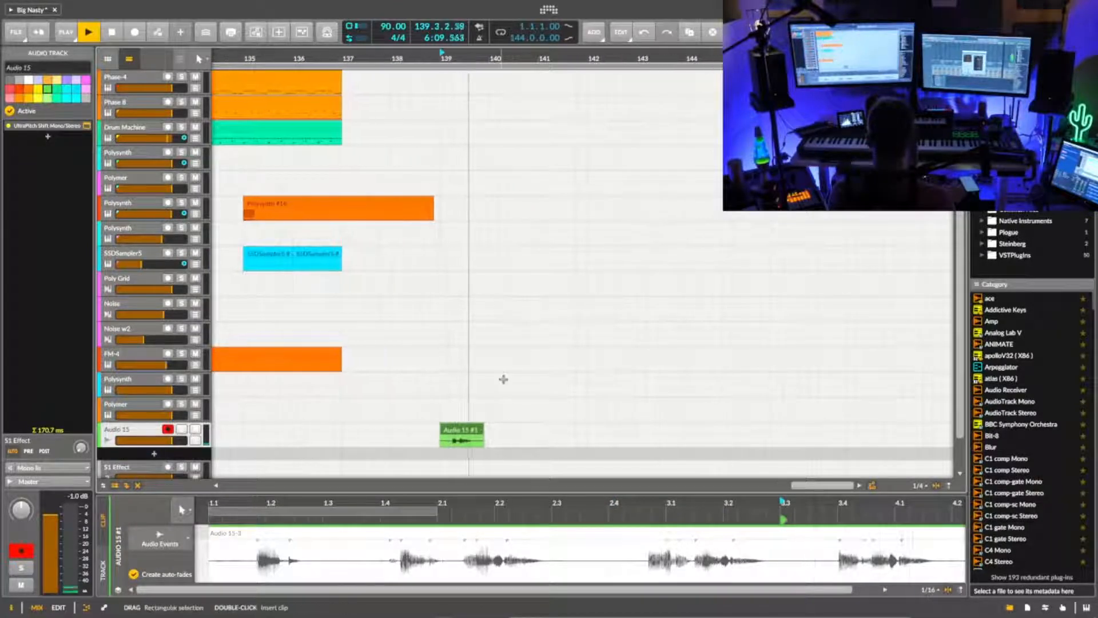
key(space)
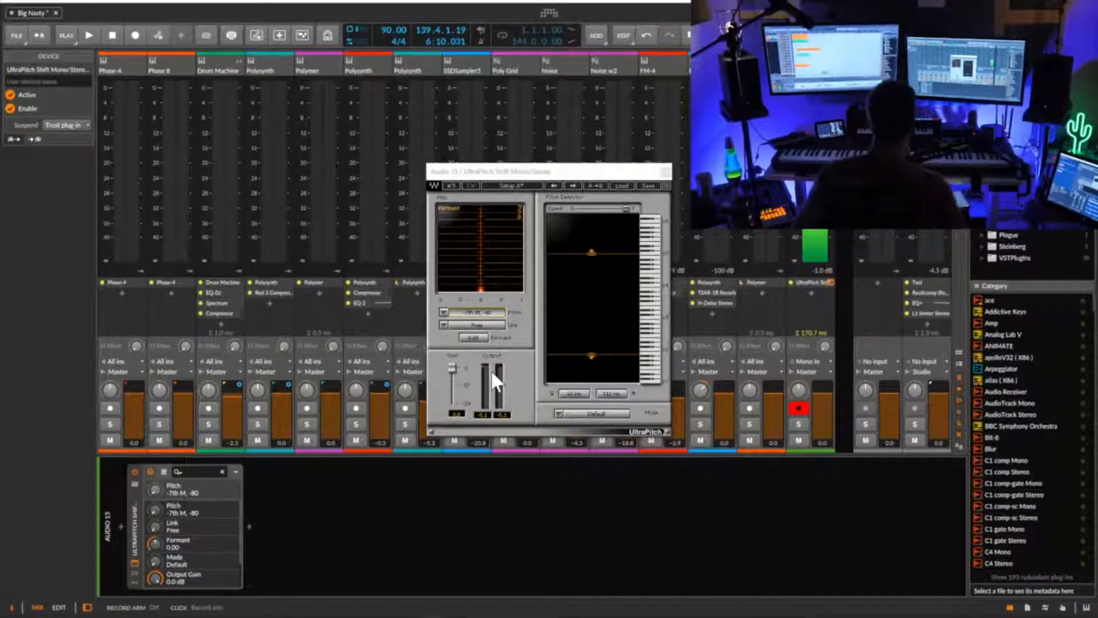
- Try the Voice and Inverted link modes in UltraPitch, return Link to Free, and set the formant to -7.85
click(476, 324)
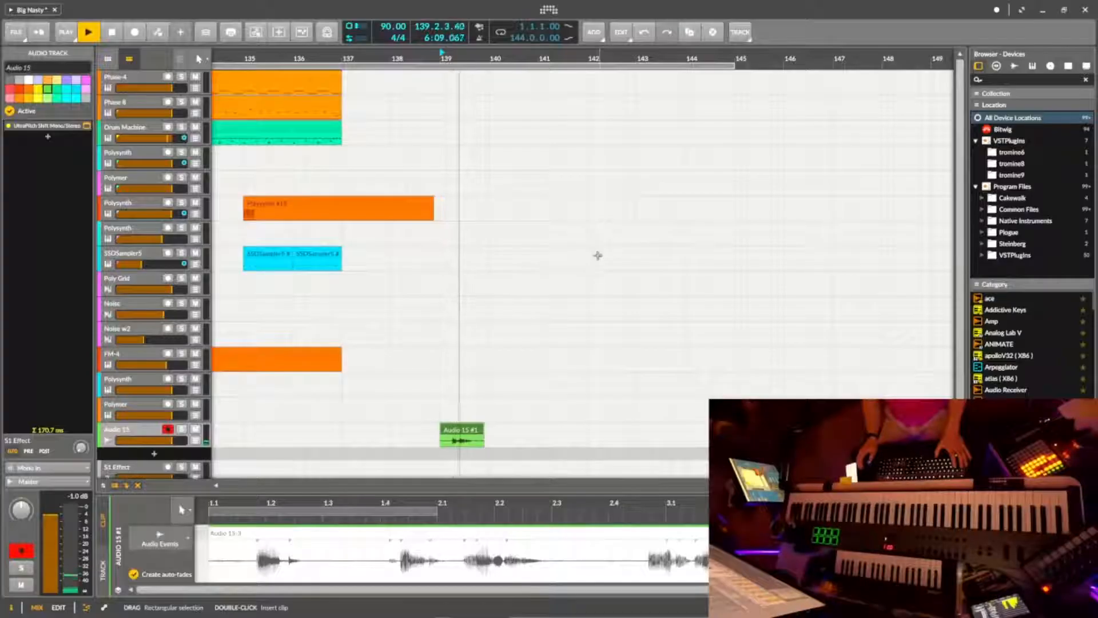
key(space)
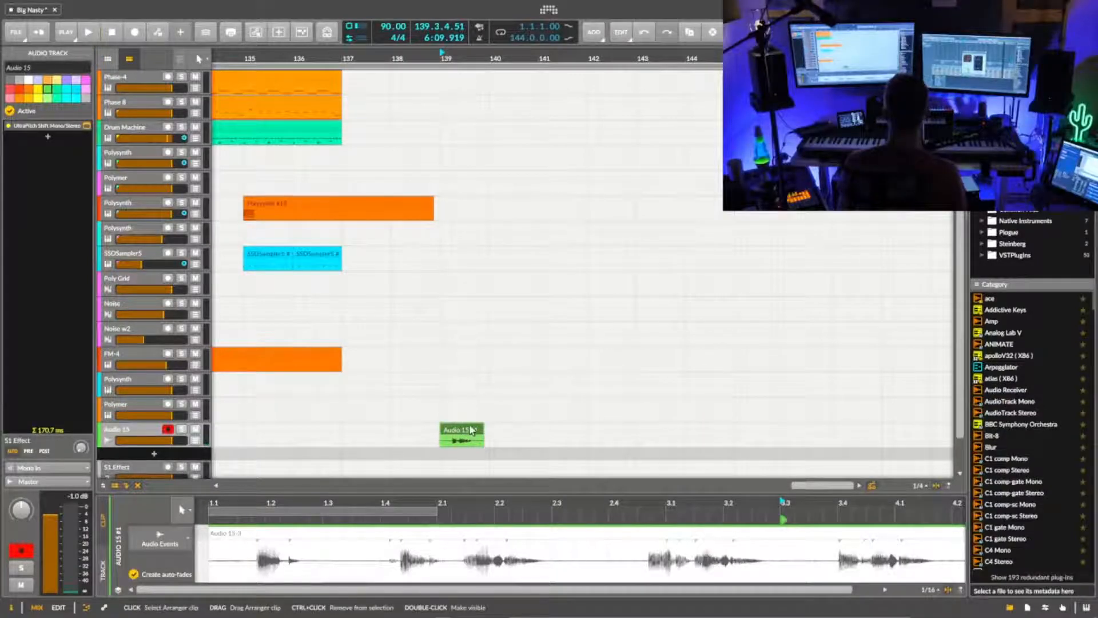
click(472, 430)
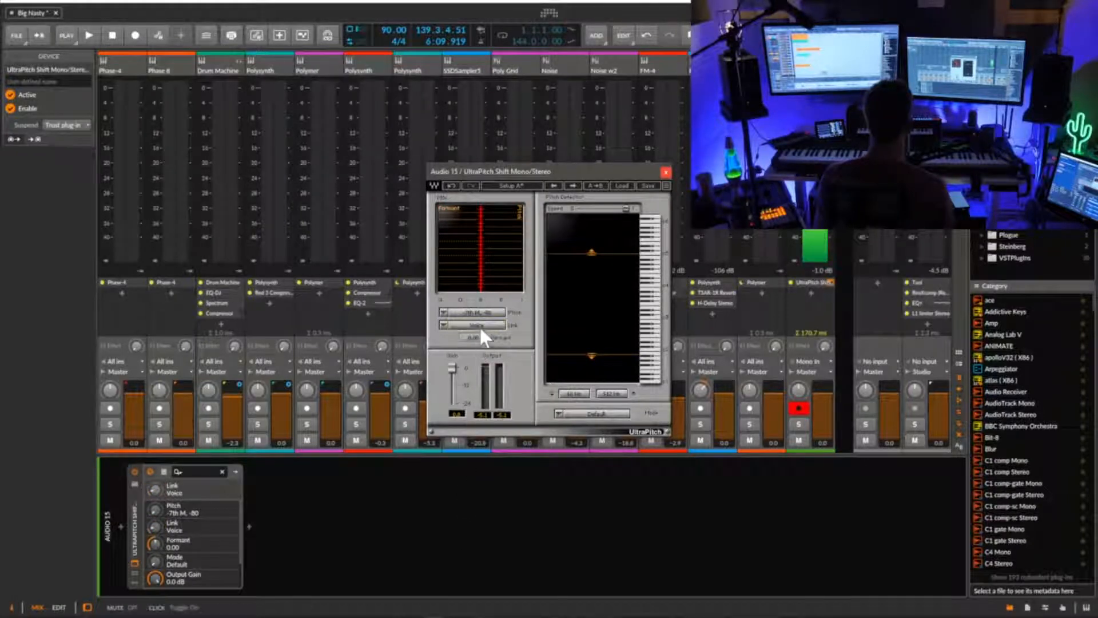
click(479, 324)
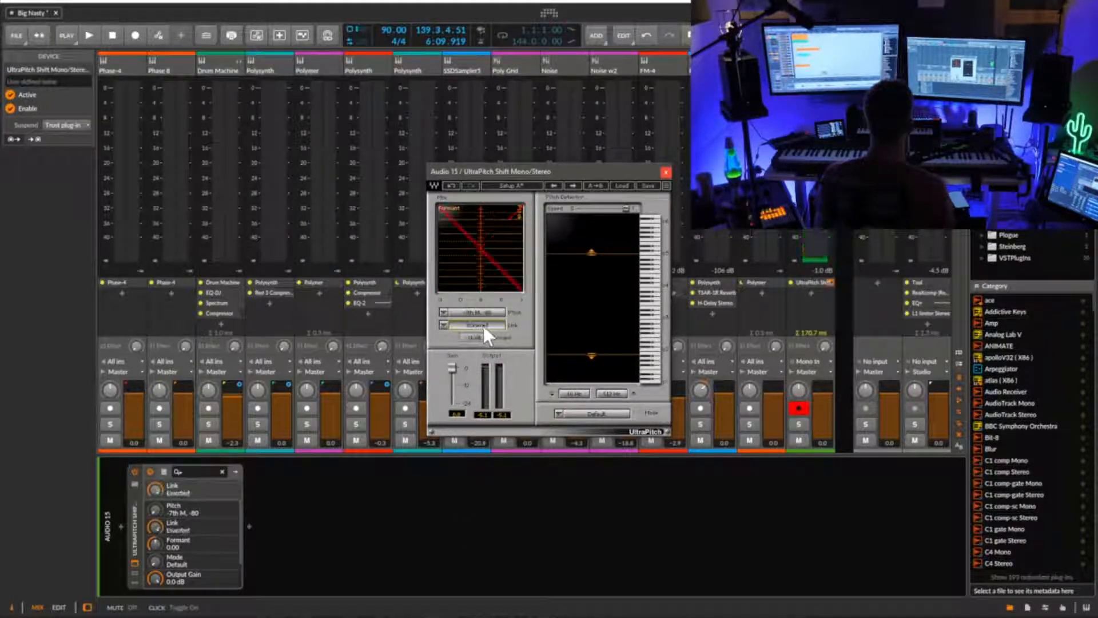
click(485, 326)
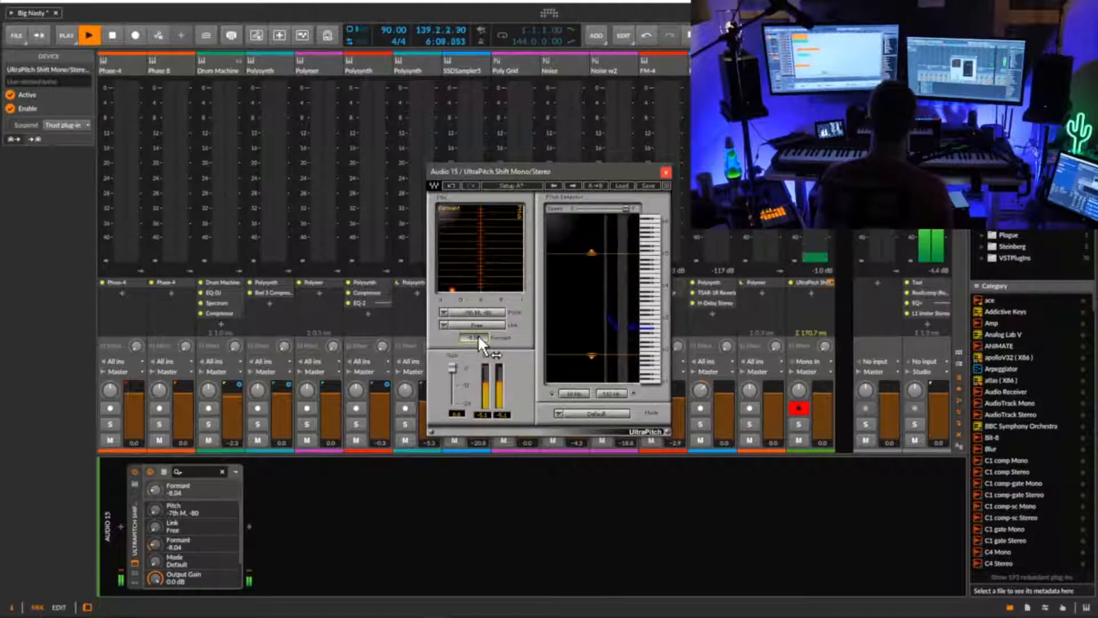
drag(478, 335, 481, 336)
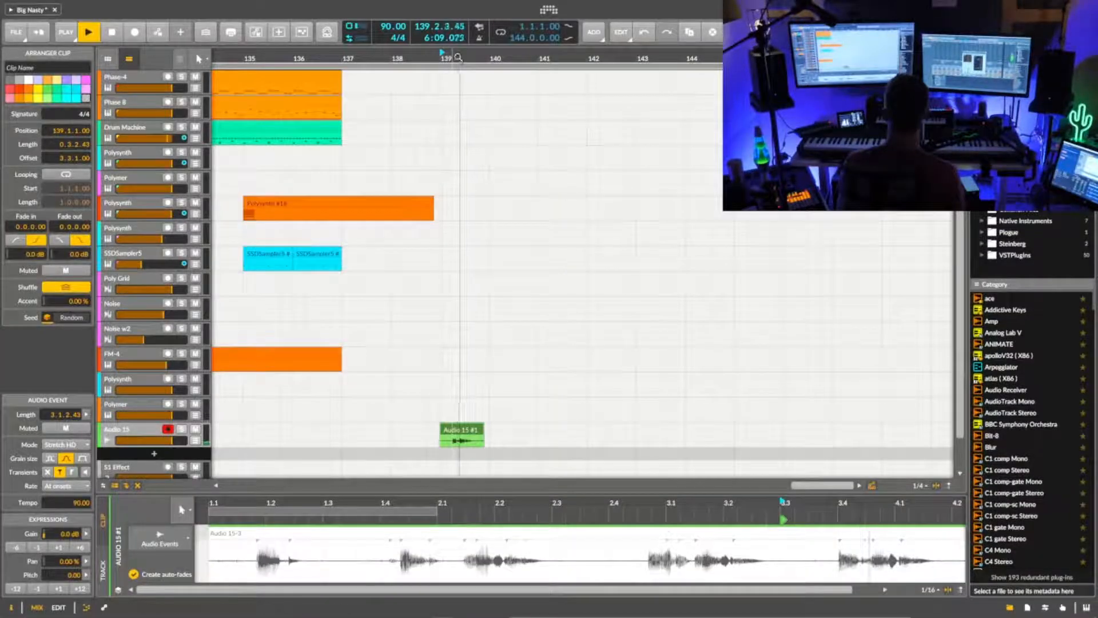
- Trim the Audio 15 clip to start at 139.1.4 with a length of 0.2.0, auditioning the shortened snippet
drag(458, 58, 458, 300)
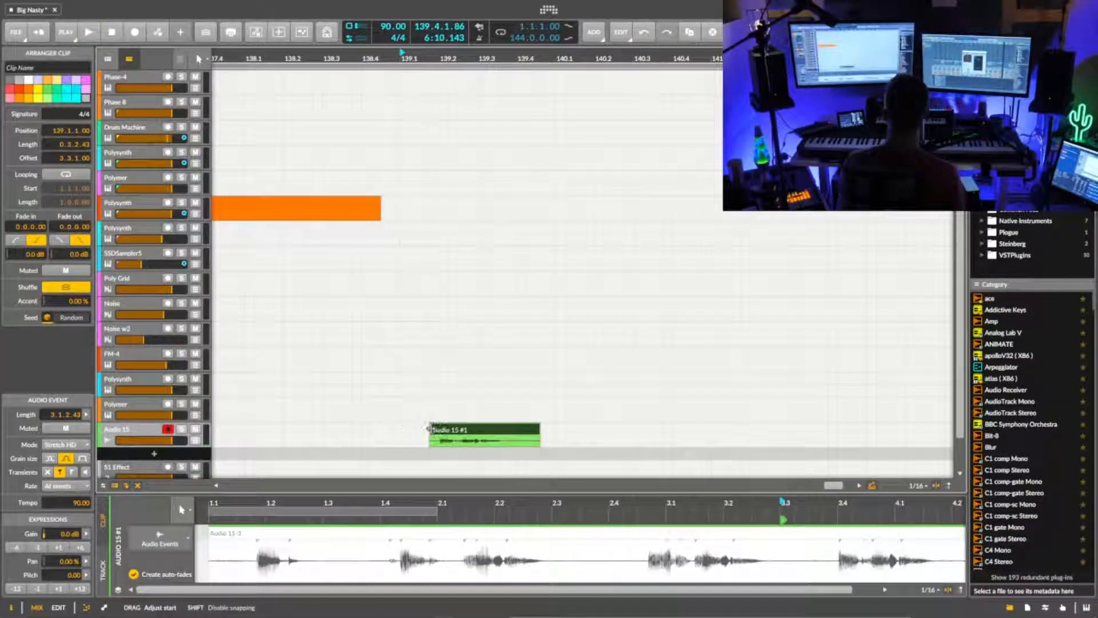
drag(428, 429, 430, 427)
key(space)
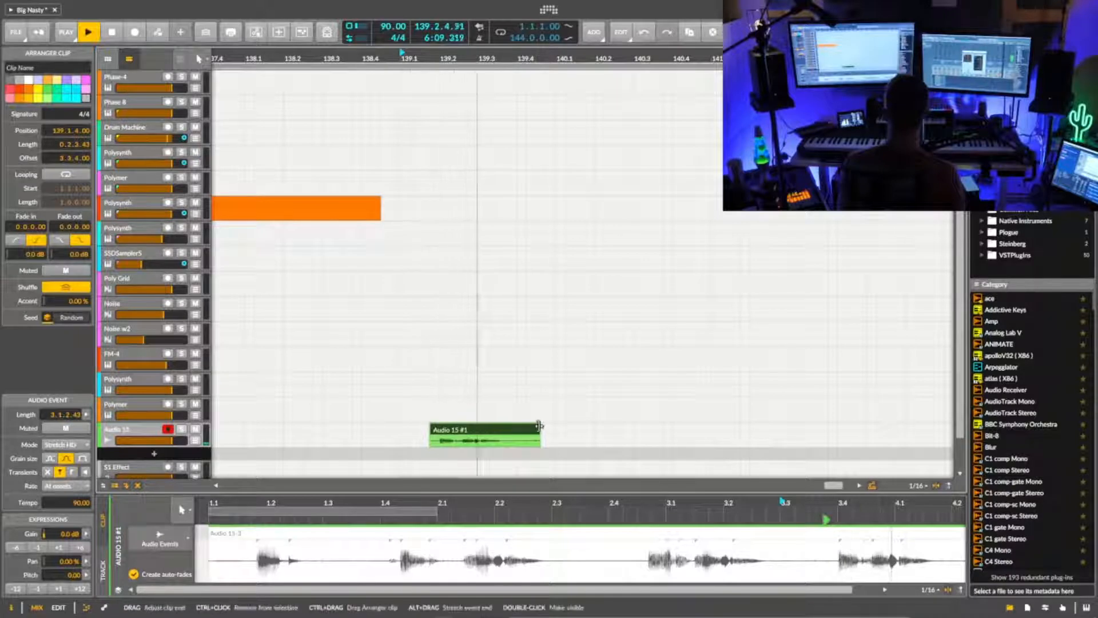
drag(539, 425, 516, 428)
key(space)
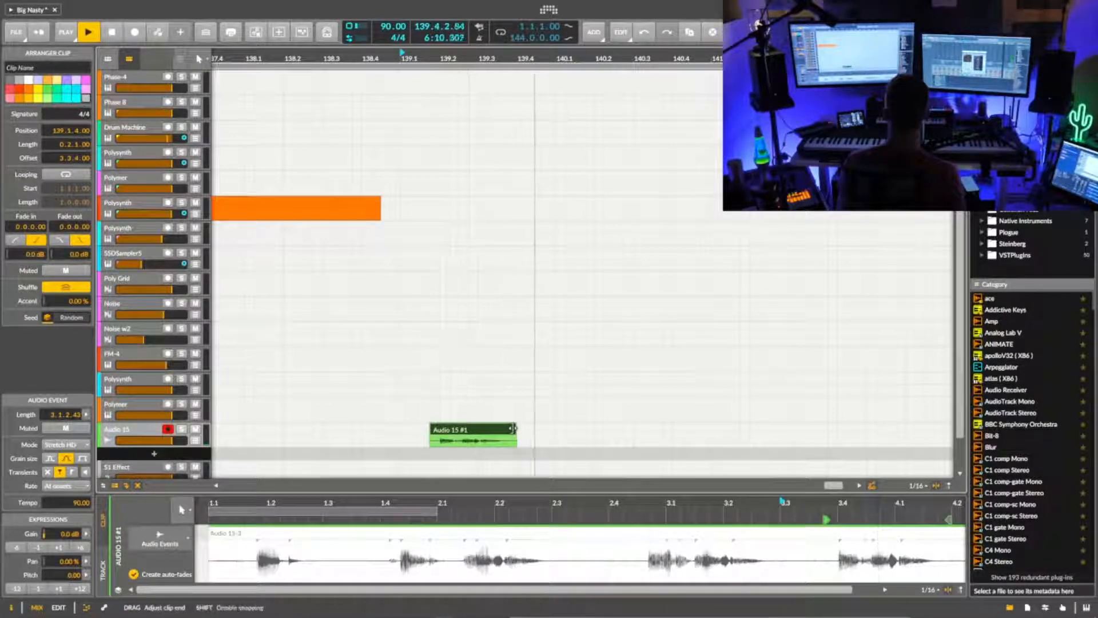
drag(515, 428, 506, 428)
key(space)
key(space)
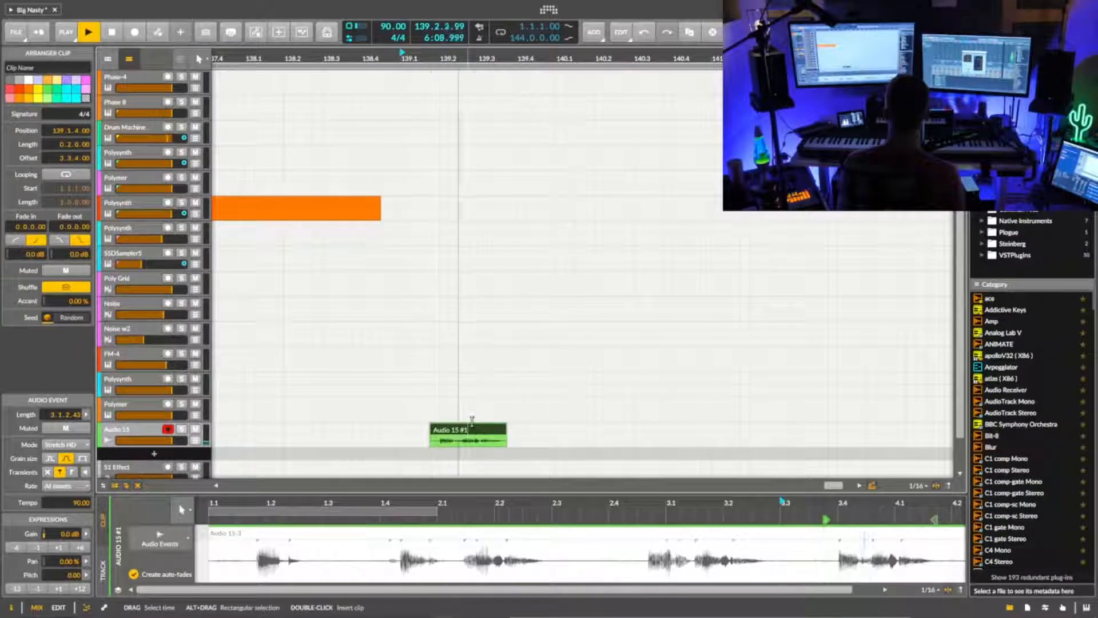
key(space)
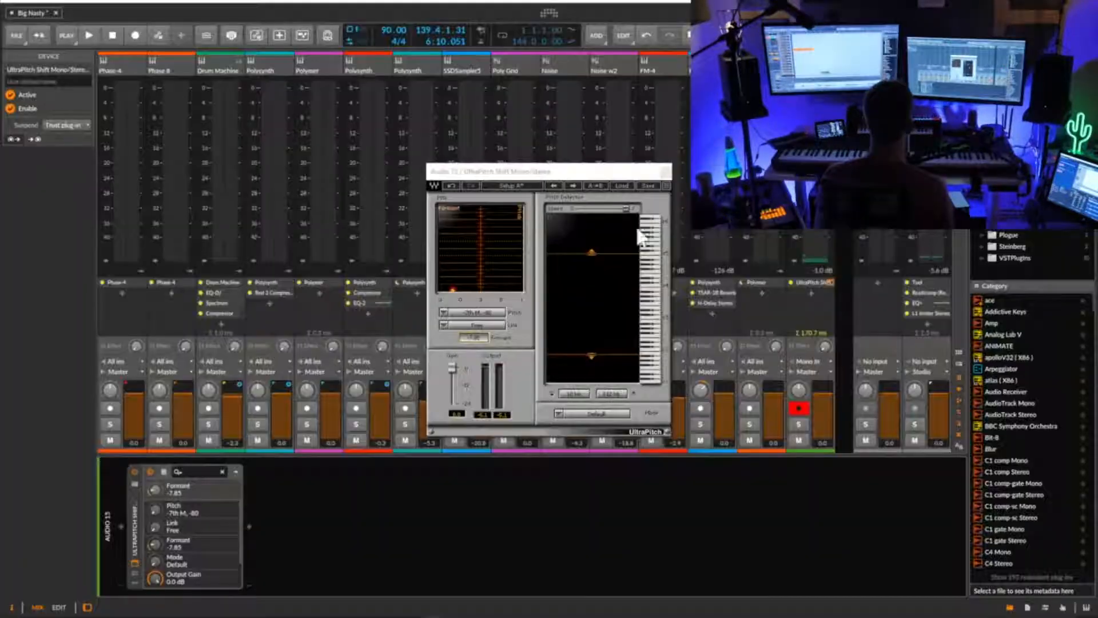
- Close the UltraPitch window and insert H-Comp Stereo after it on the Audio 15 track
click(665, 171)
click(249, 521)
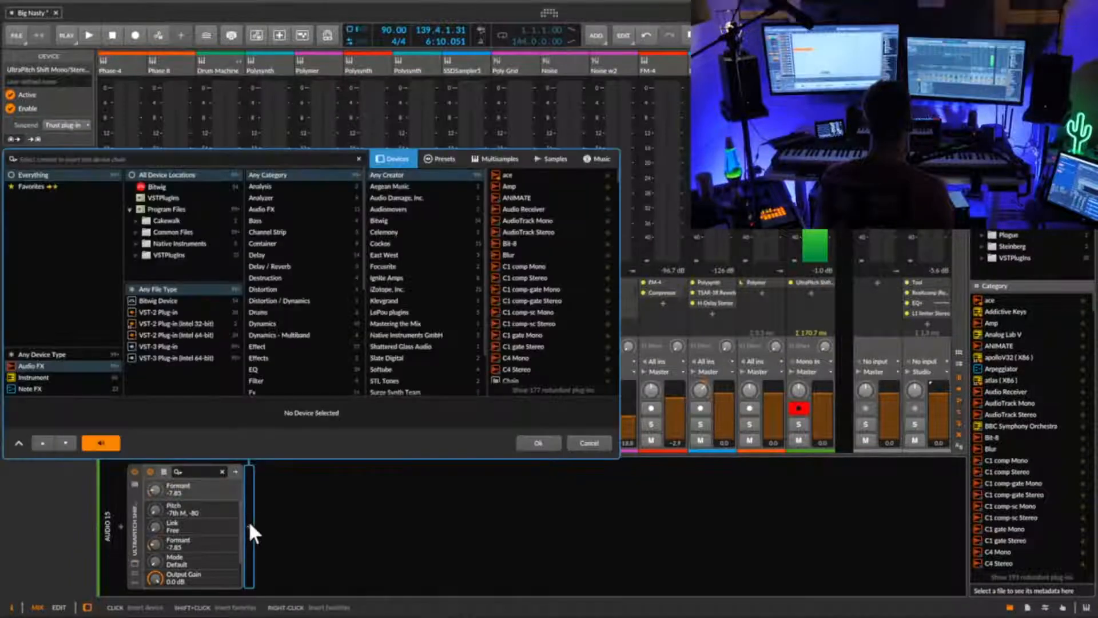
text(comp)
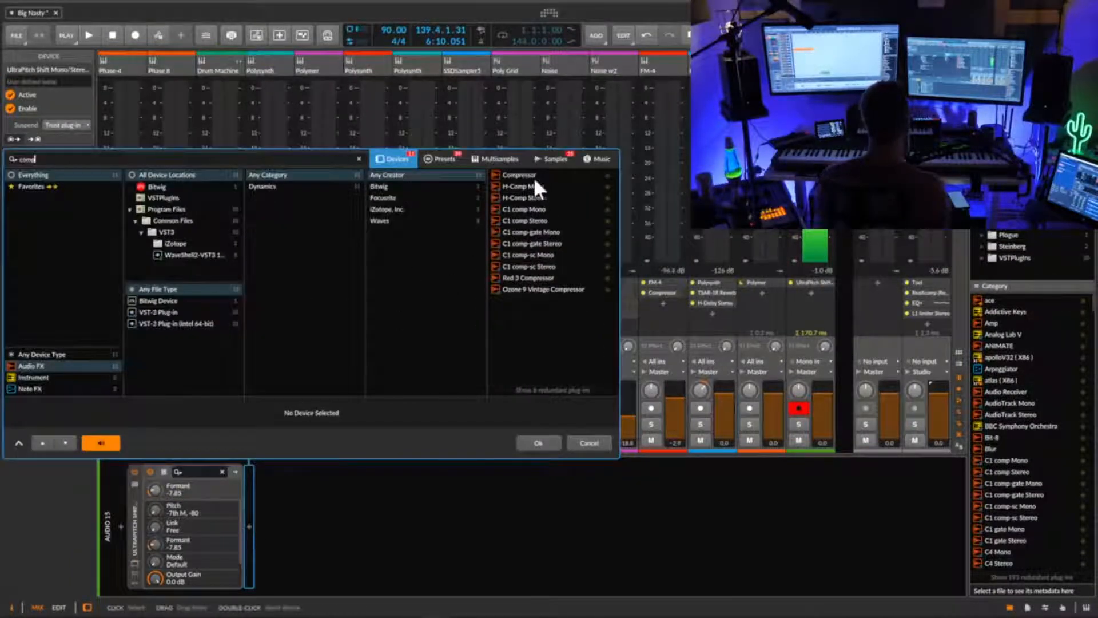
double_click(530, 197)
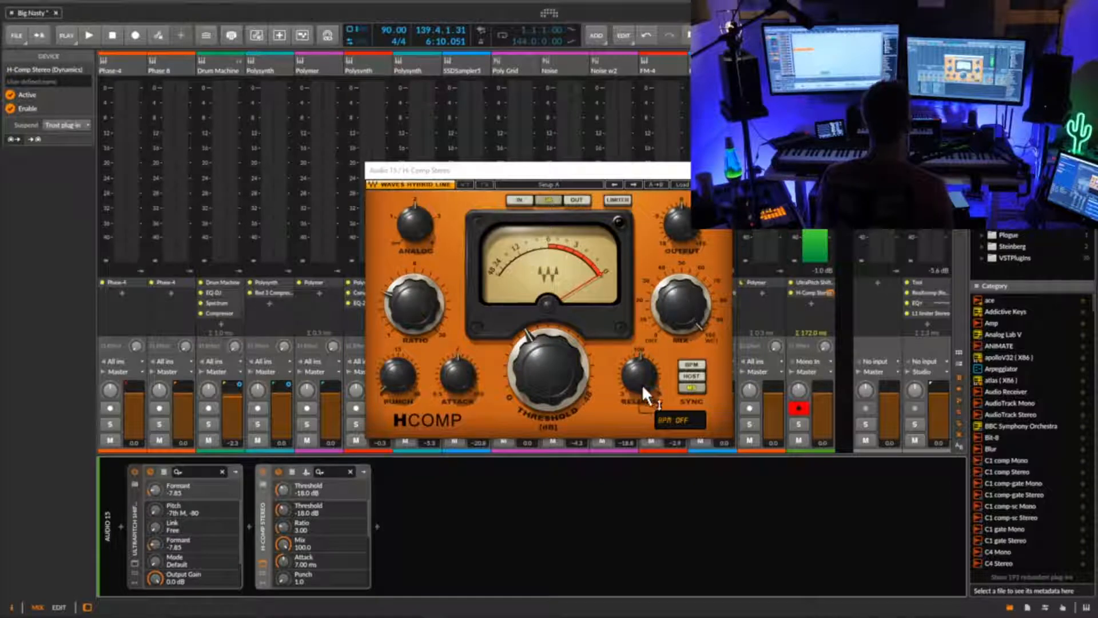
- Set H-Comp's Analog option to Off and audition the compressed snippet
click(424, 237)
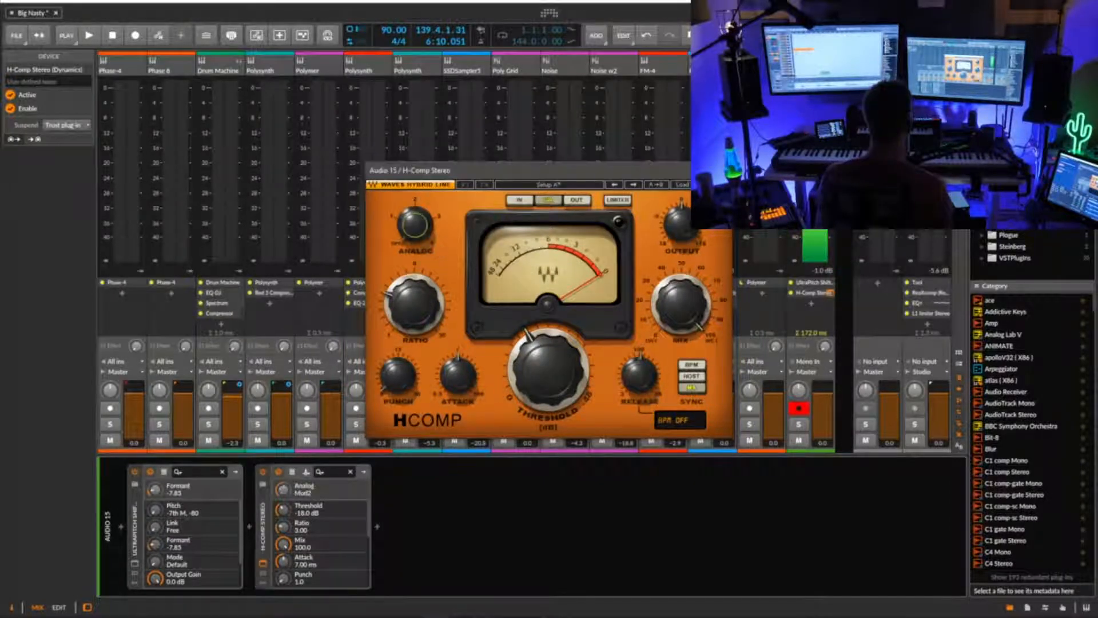
mouse_move(712, 287)
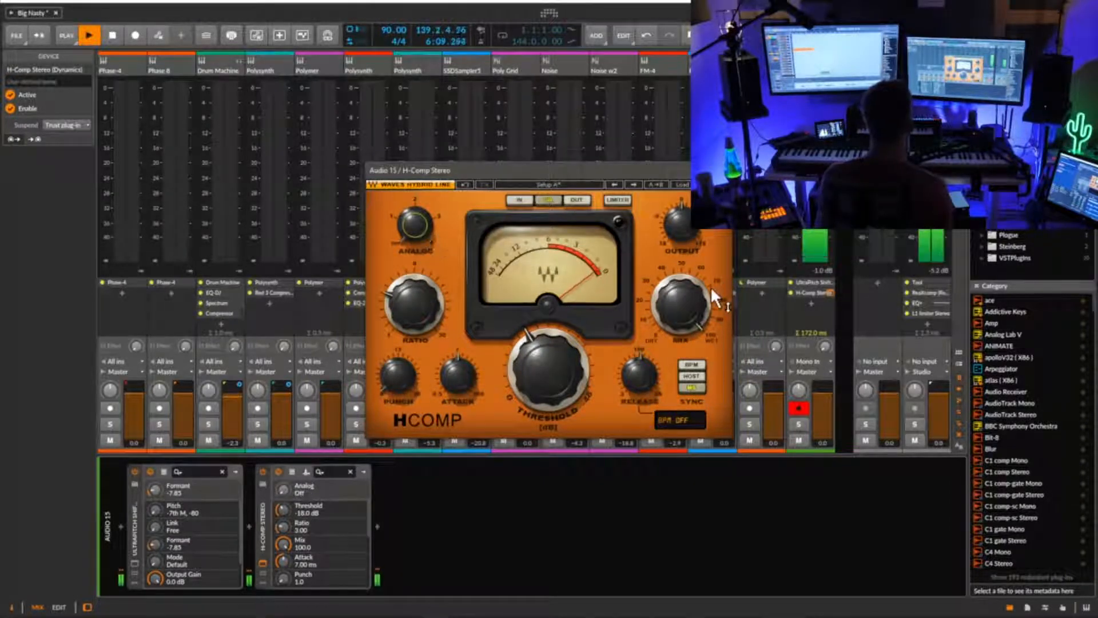
key(space)
key(space)
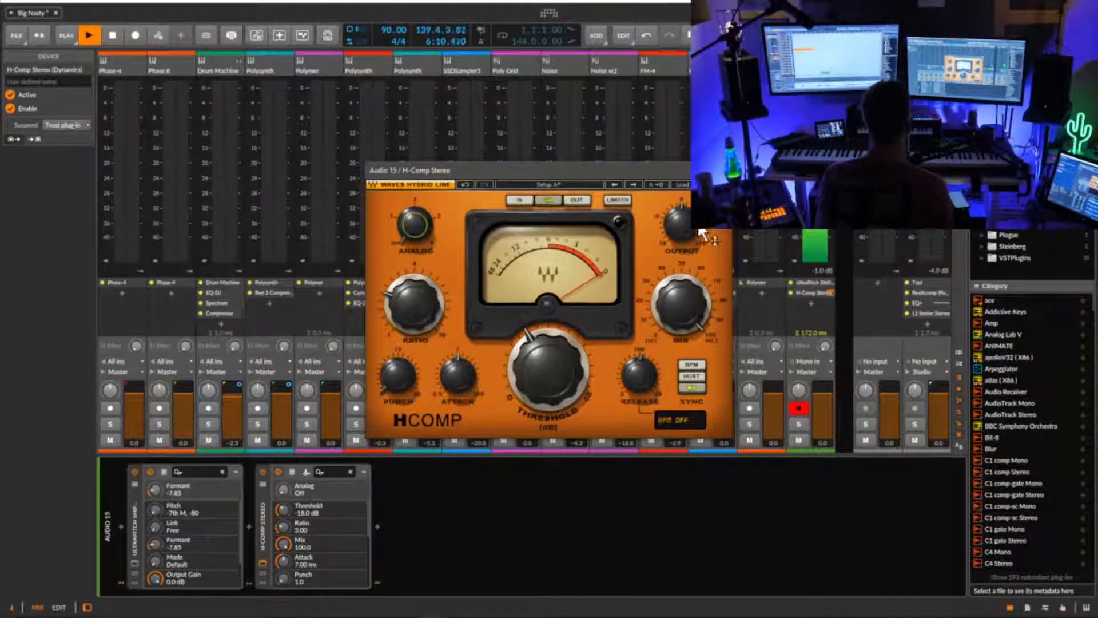
key(space)
key(space)
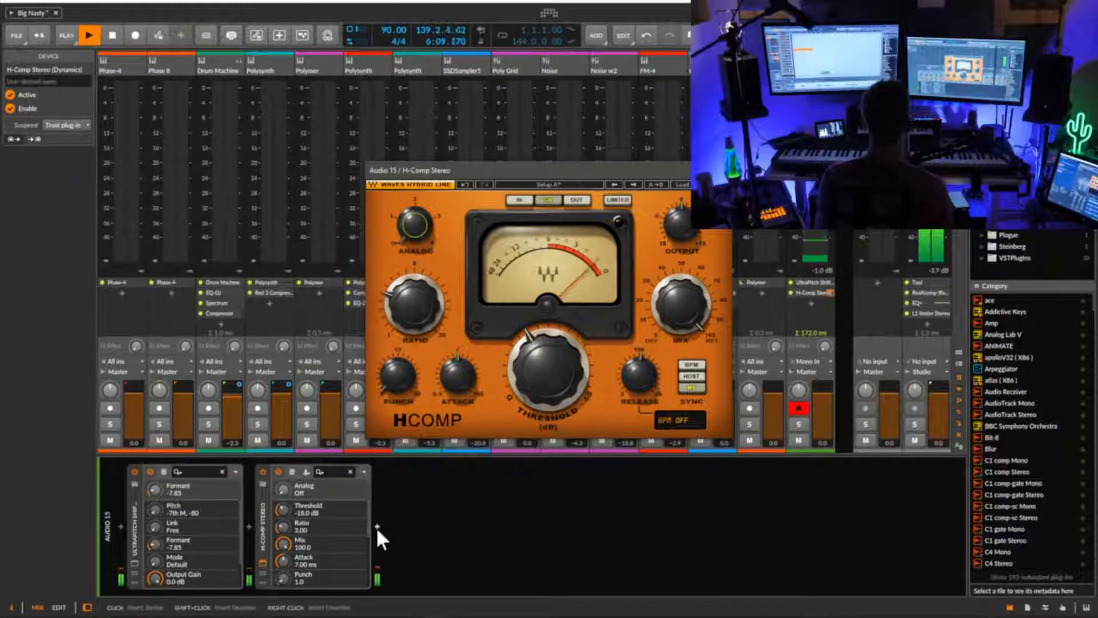
- Insert the Bitwig Reverb device after H-Comp Stereo on the Audio 15 track and play the snippet
click(377, 526)
text(rev)
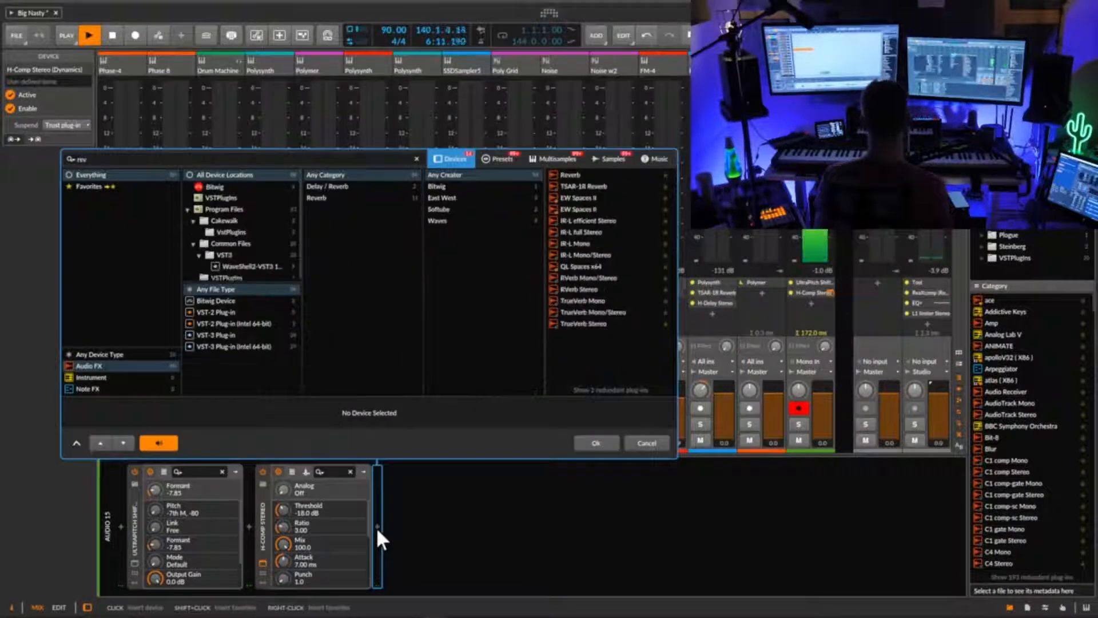
double_click(575, 174)
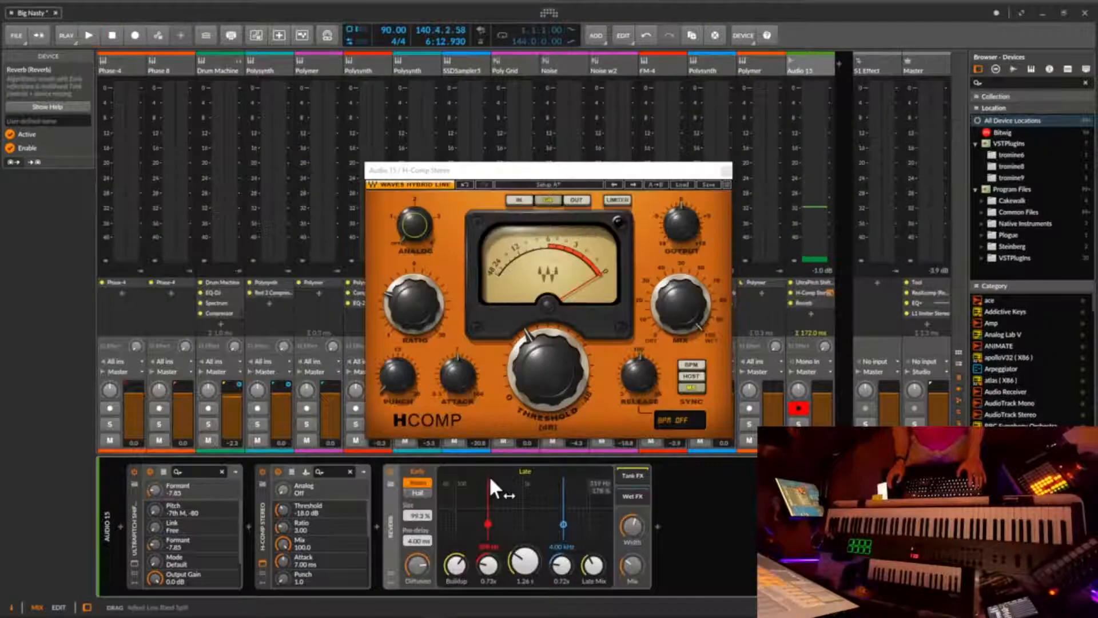
key(space)
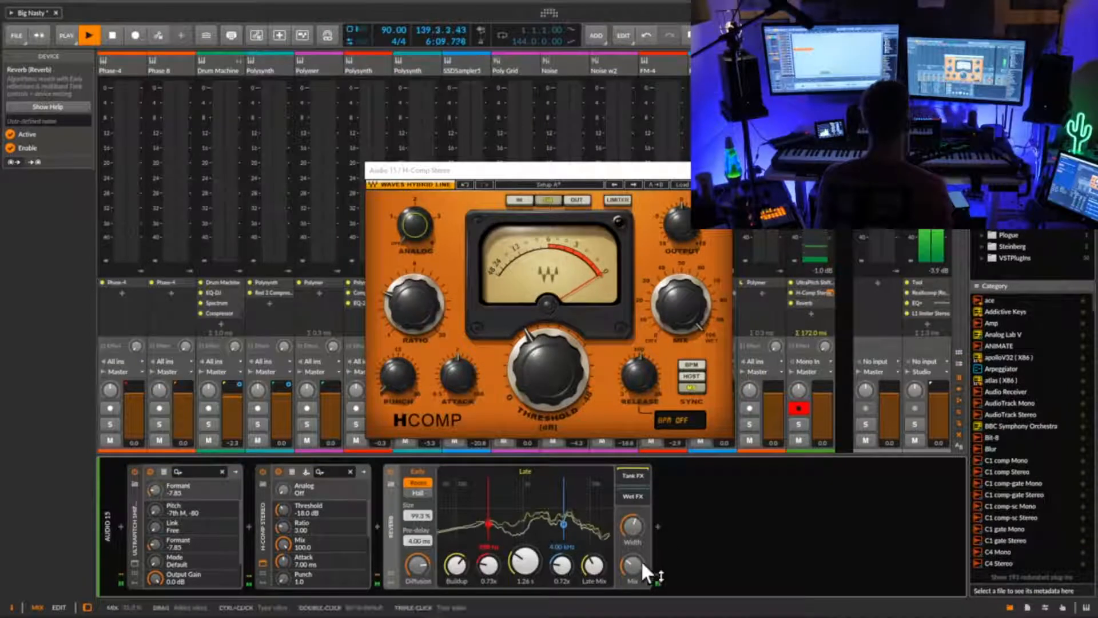
- Set the reverb's mix to about 18.5%, its main decay time to 2.00 s and the high band split to 2.40 kHz
drag(641, 561, 639, 559)
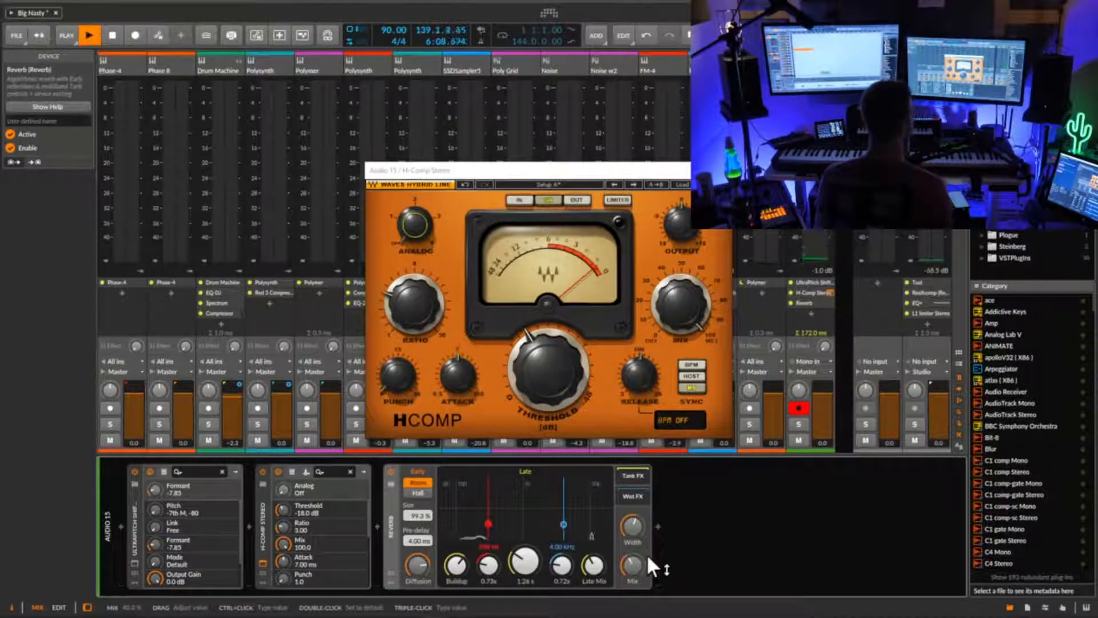
drag(647, 556, 636, 560)
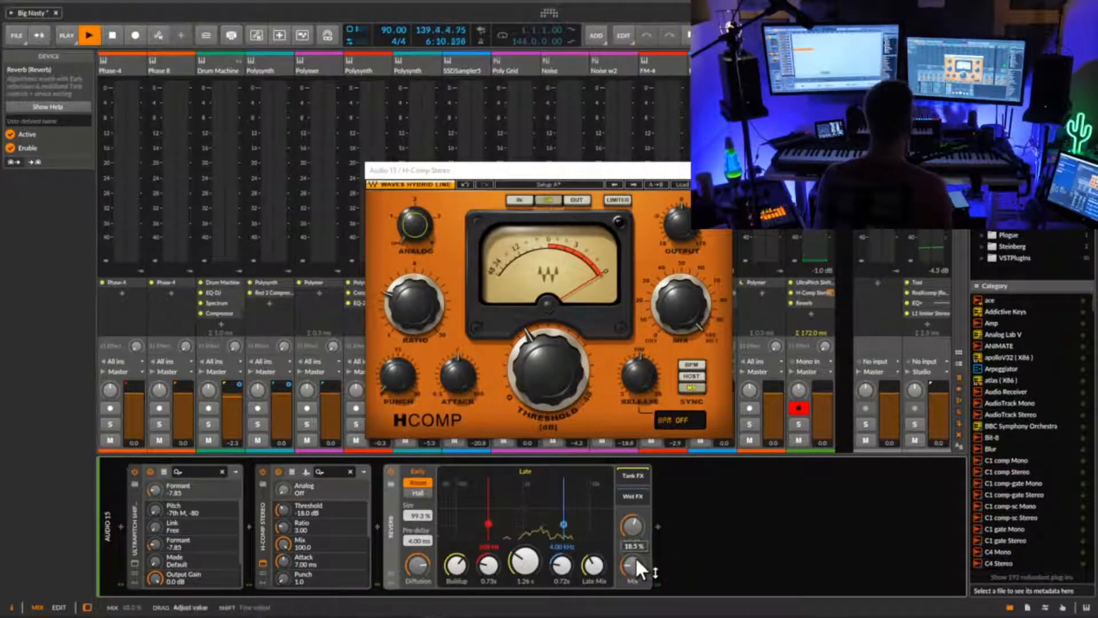
mouse_move(532, 569)
mouse_down()
mouse_move(539, 562)
mouse_move(536, 572)
mouse_up()
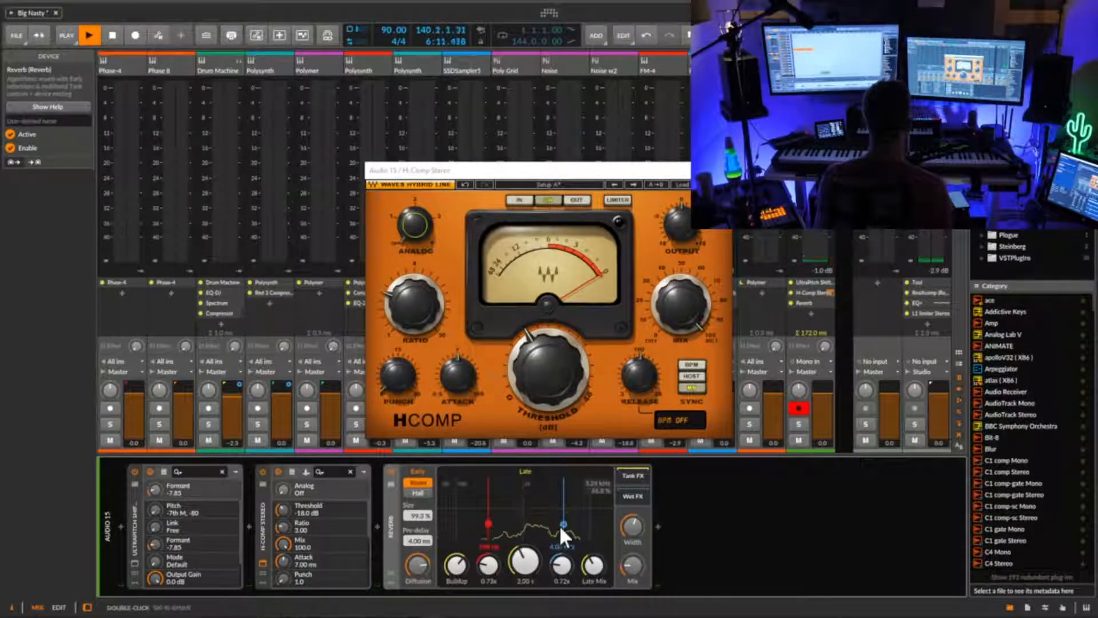
drag(560, 527, 548, 534)
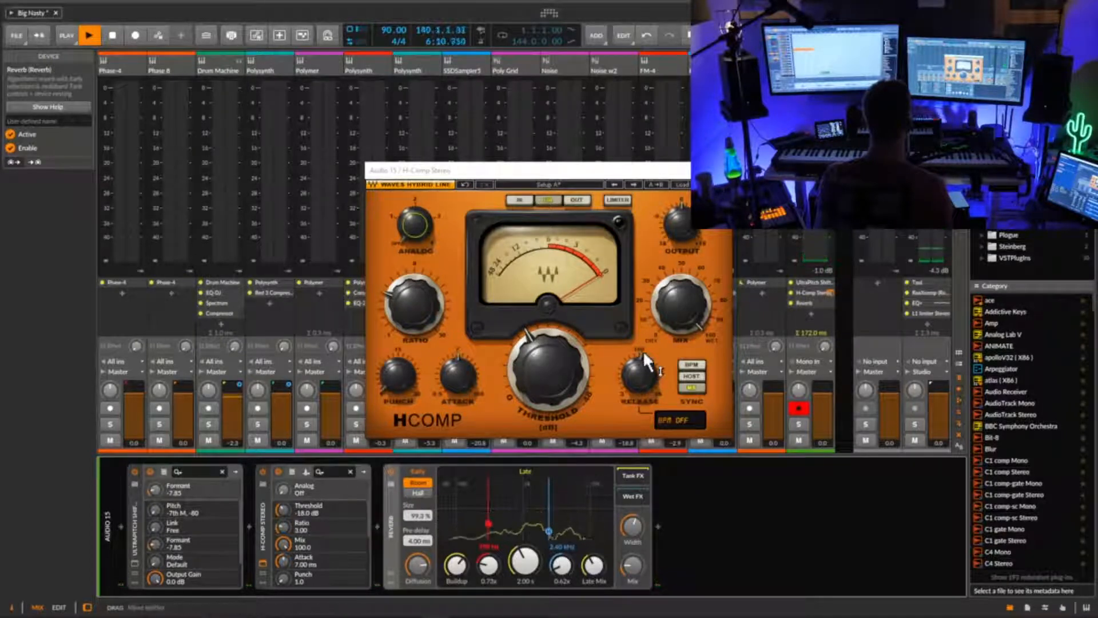
- Close the H-Comp window and insert an EQ+ between UltraPitch and H-Comp Stereo on the Audio 15 track
click(724, 170)
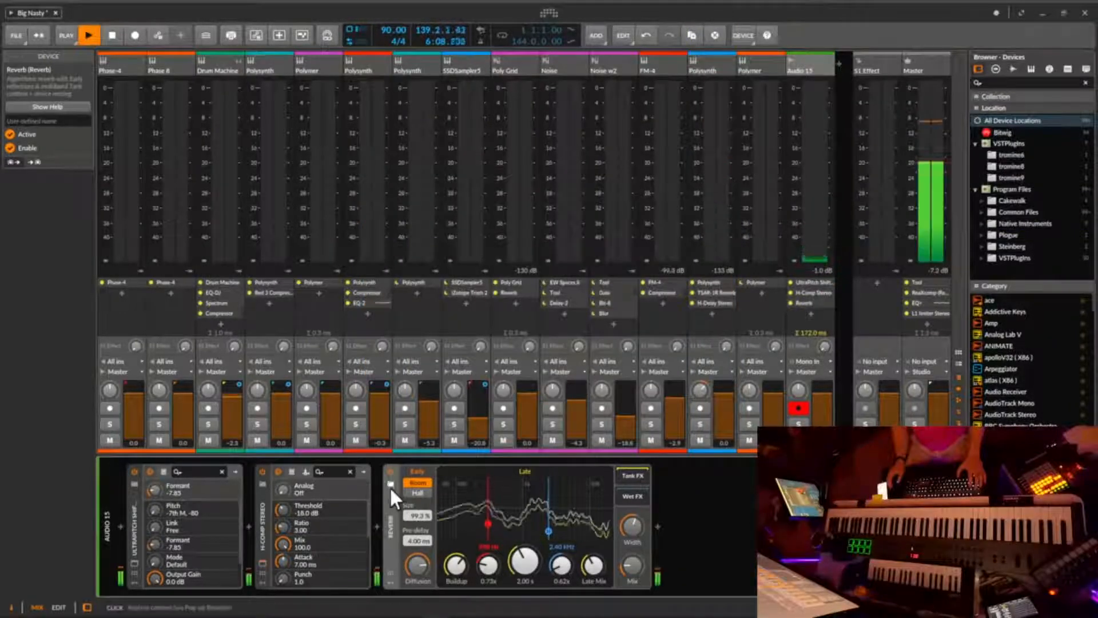
click(249, 526)
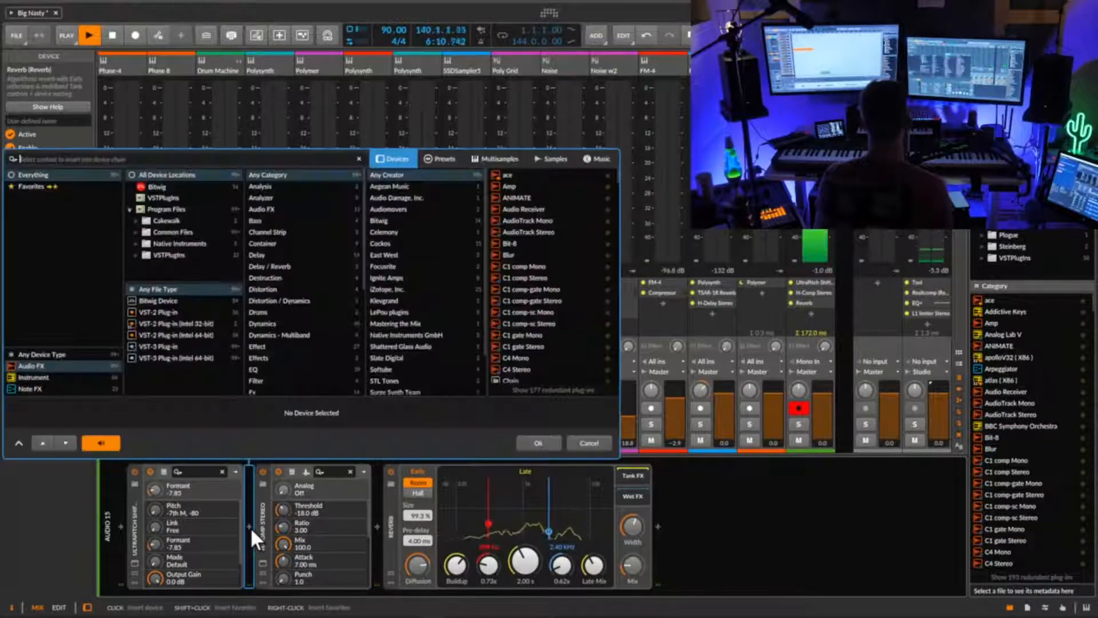
text(eq)
double_click(517, 173)
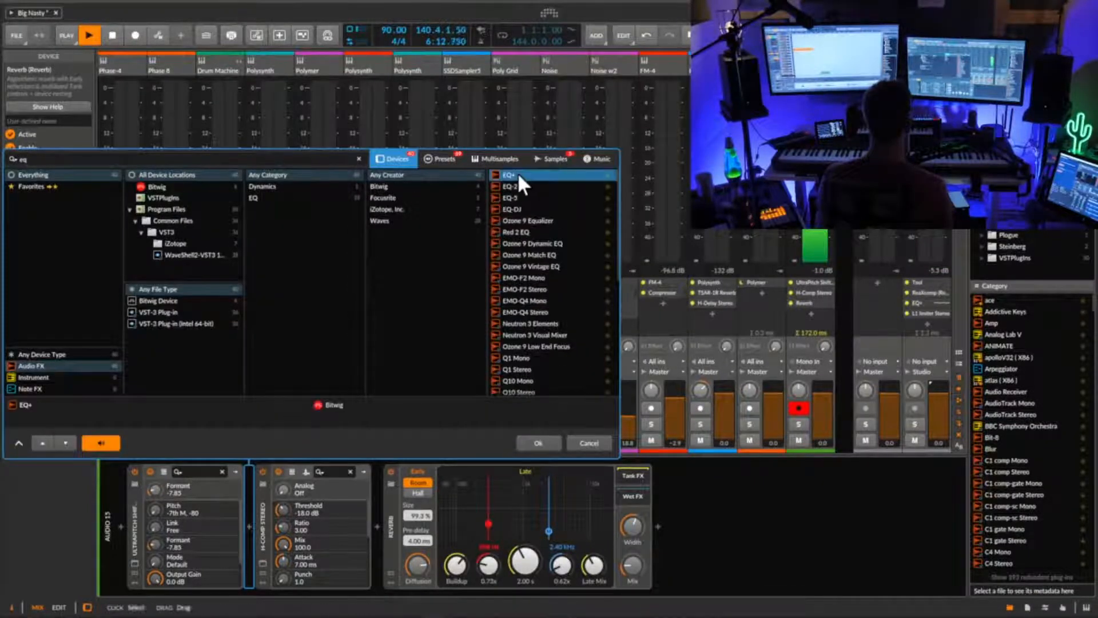
key(space)
- Add a first EQ+ band at the low end of the spectrum and change it to a low-cut filter
double_click(299, 525)
drag(298, 525, 276, 571)
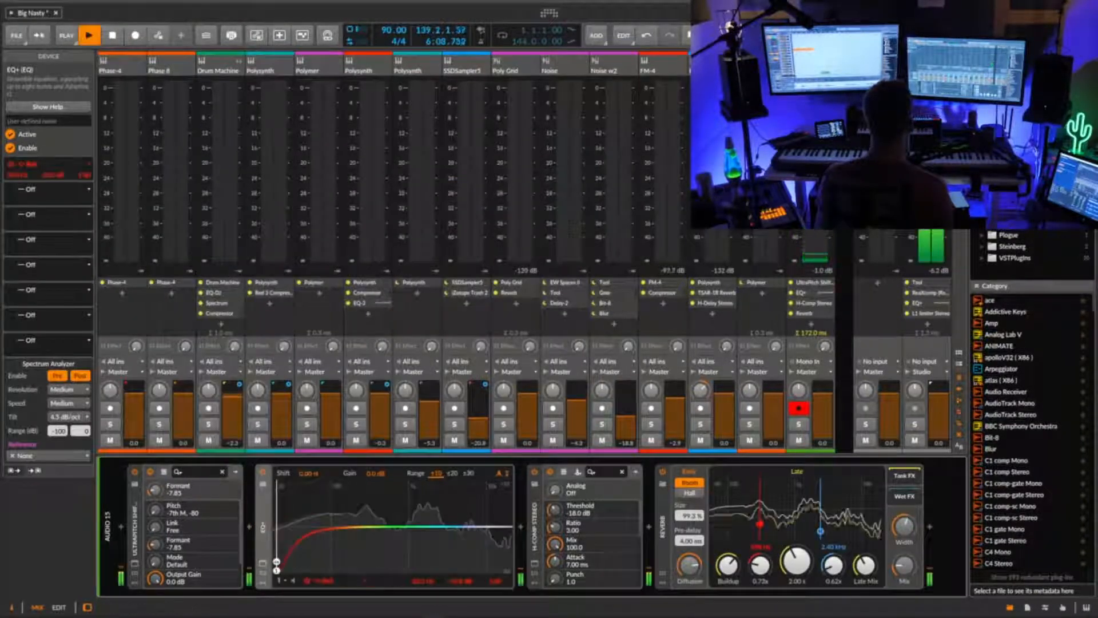
right_click(276, 568)
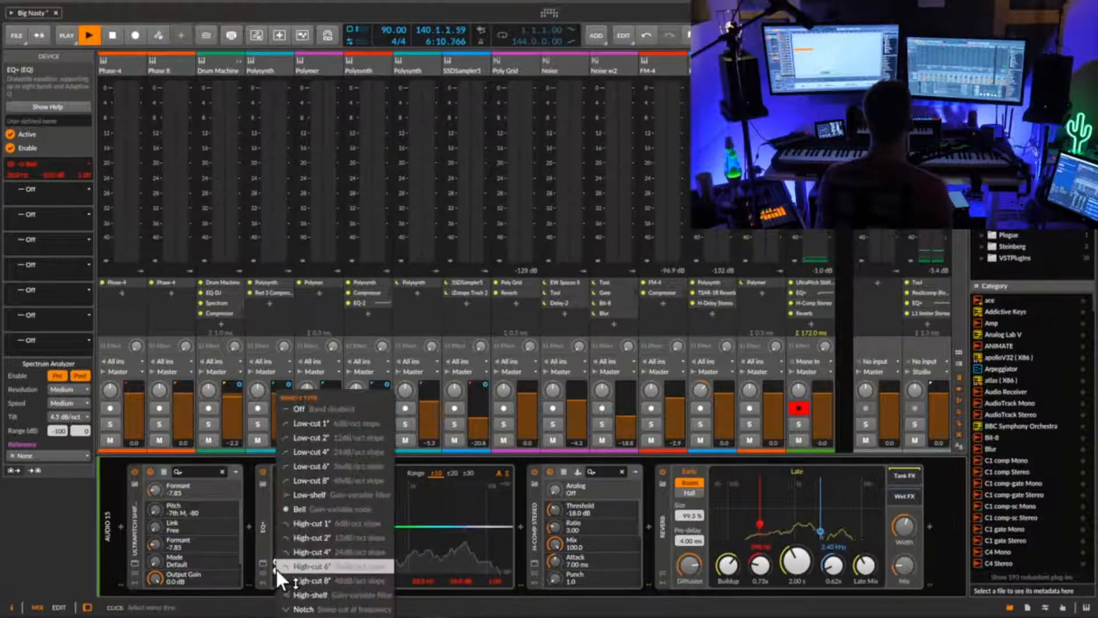
click(336, 452)
drag(276, 566, 296, 567)
- Add a second EQ+ band on the Audio 15 track as a high-shelf at about 885 Hz with +6.4 dB gain
drag(403, 525, 430, 496)
key(space)
key(space)
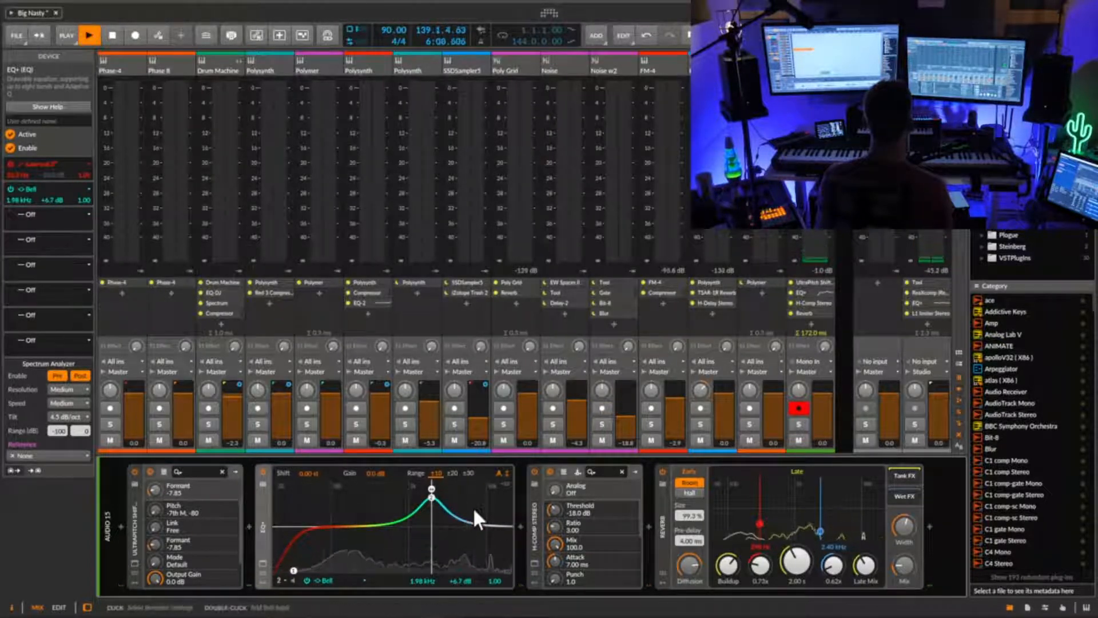
right_click(431, 496)
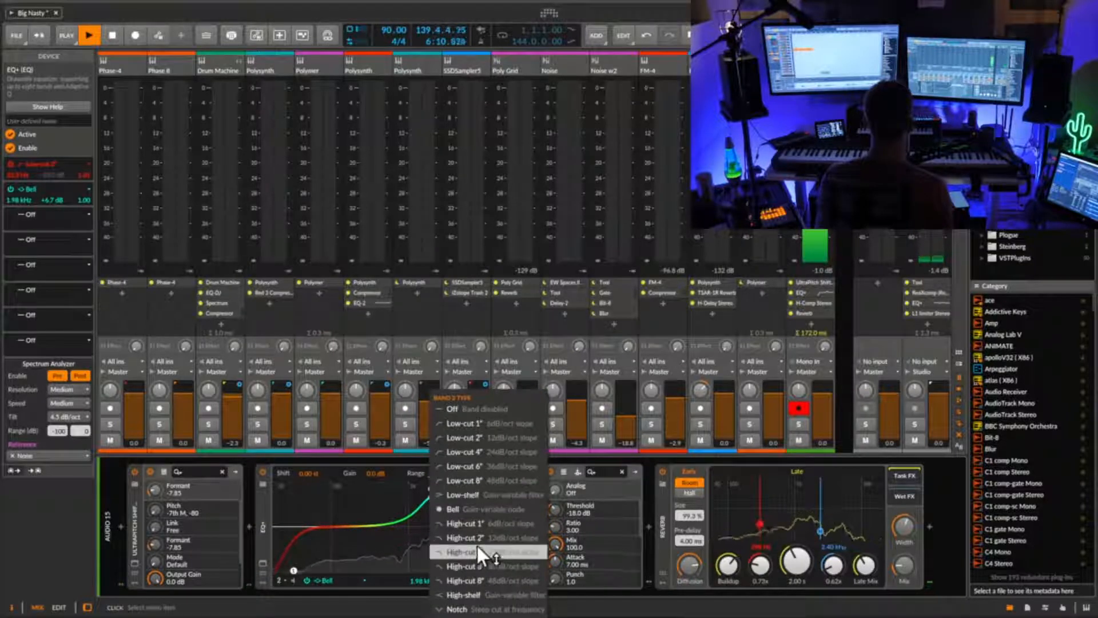
click(481, 595)
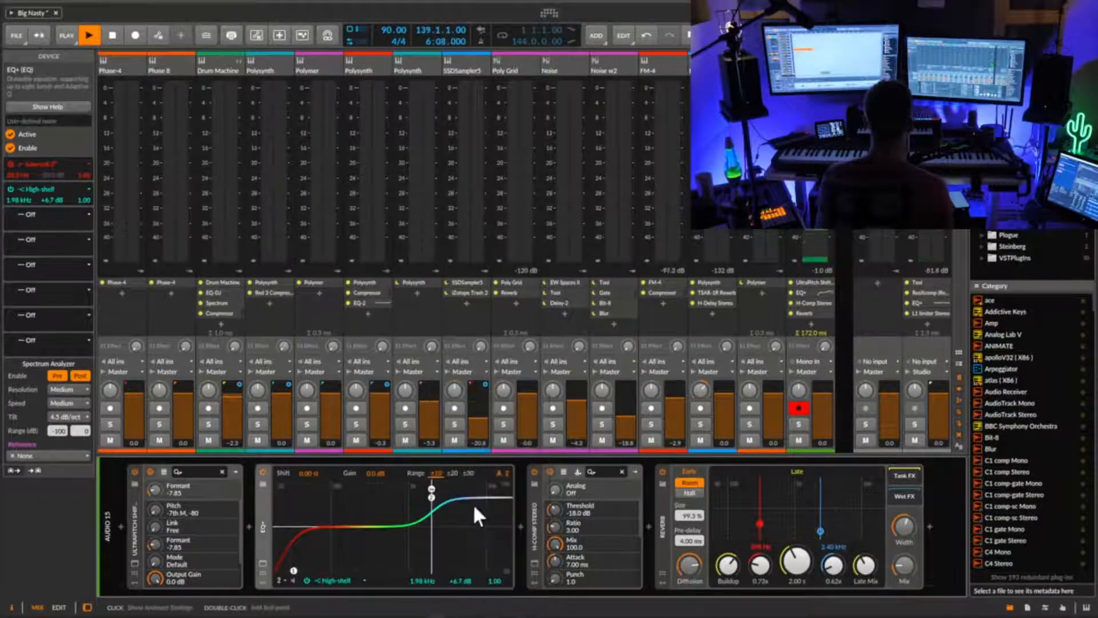
drag(423, 498, 401, 496)
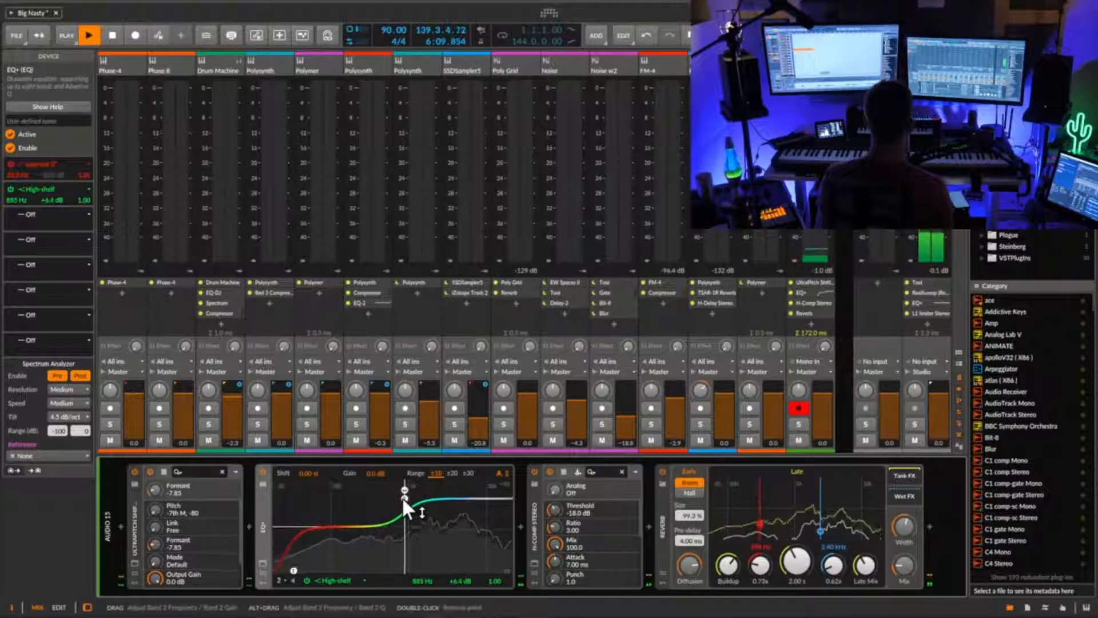
- Collapse H-Comp Stereo, move it ahead of EQ+ in the Audio 15 device chain, and play the snippet
double_click(534, 526)
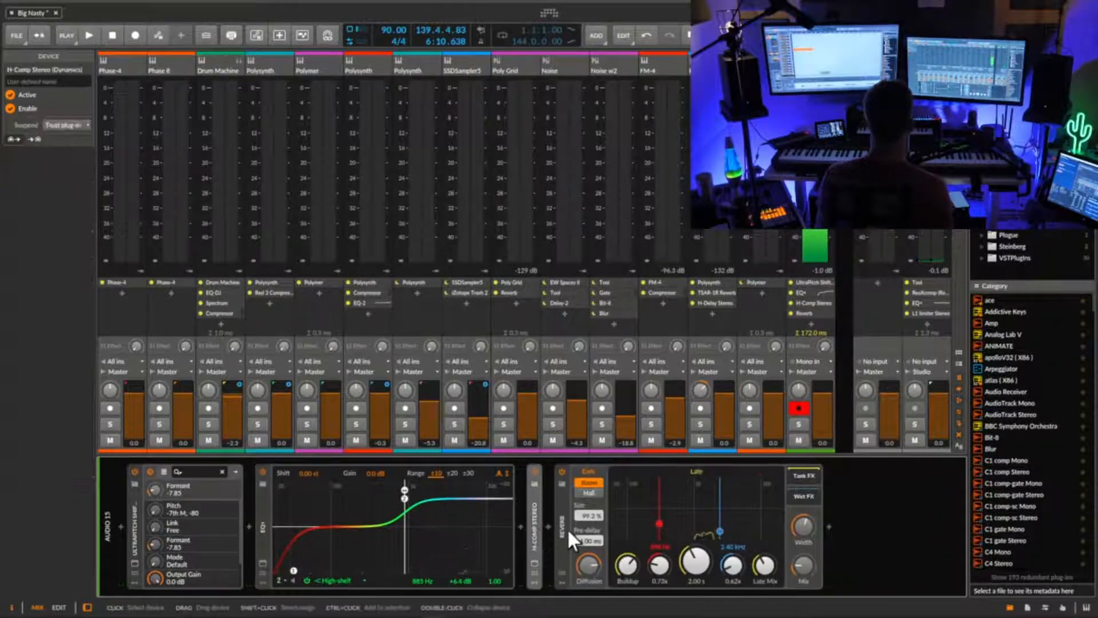
click(264, 527)
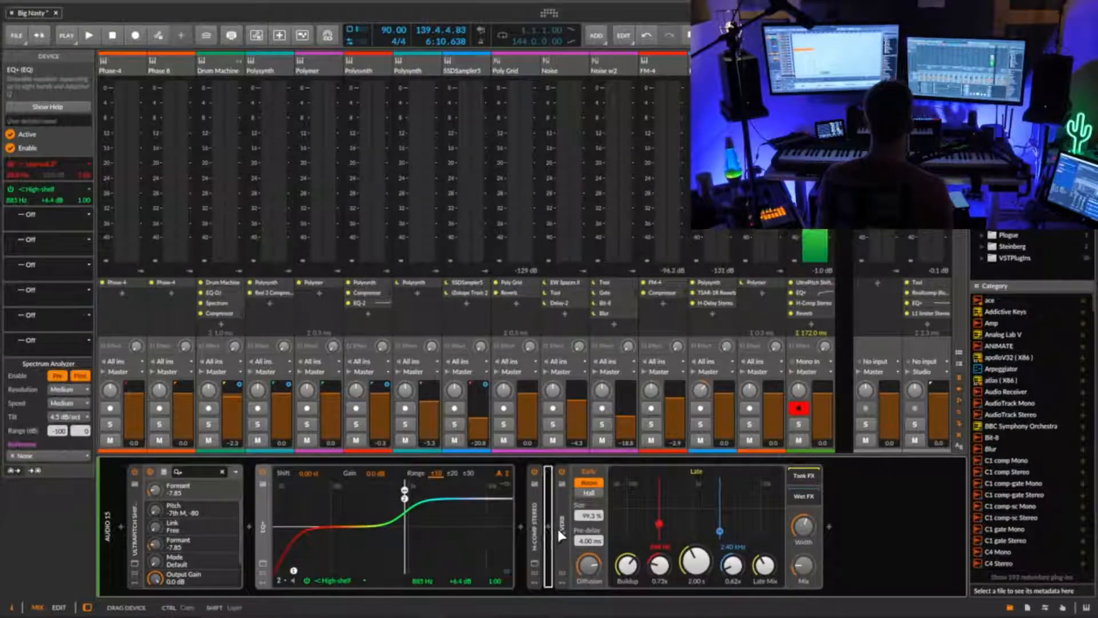
drag(557, 526, 557, 527)
key(space)
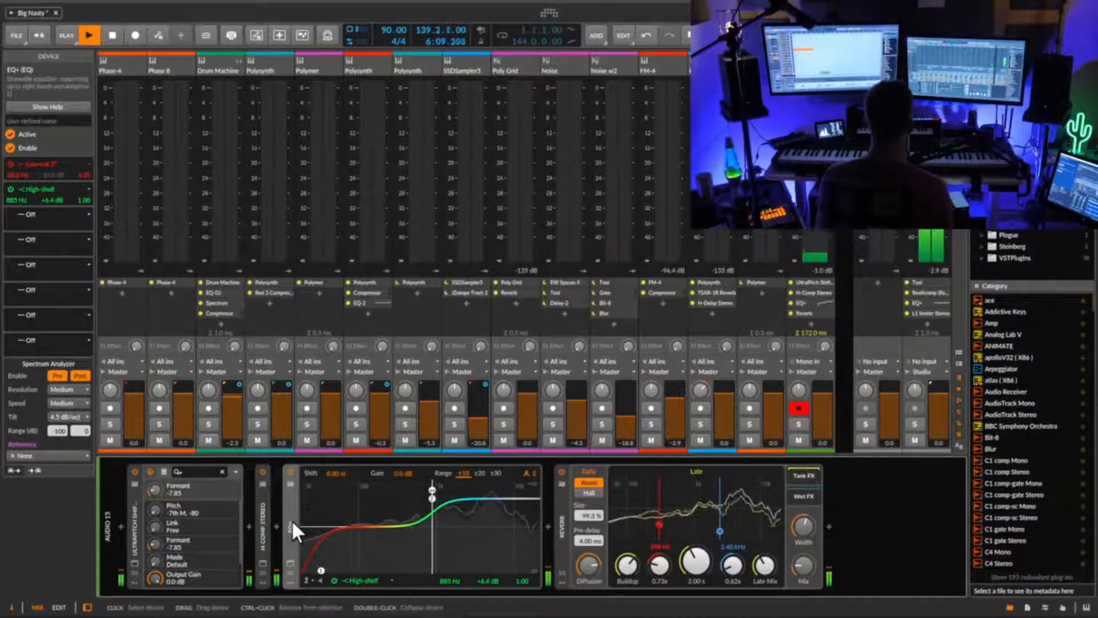
- Replace the Reverb device on the Audio 15 track with EW Spaces II, placed after a collapsed EQ+
double_click(561, 526)
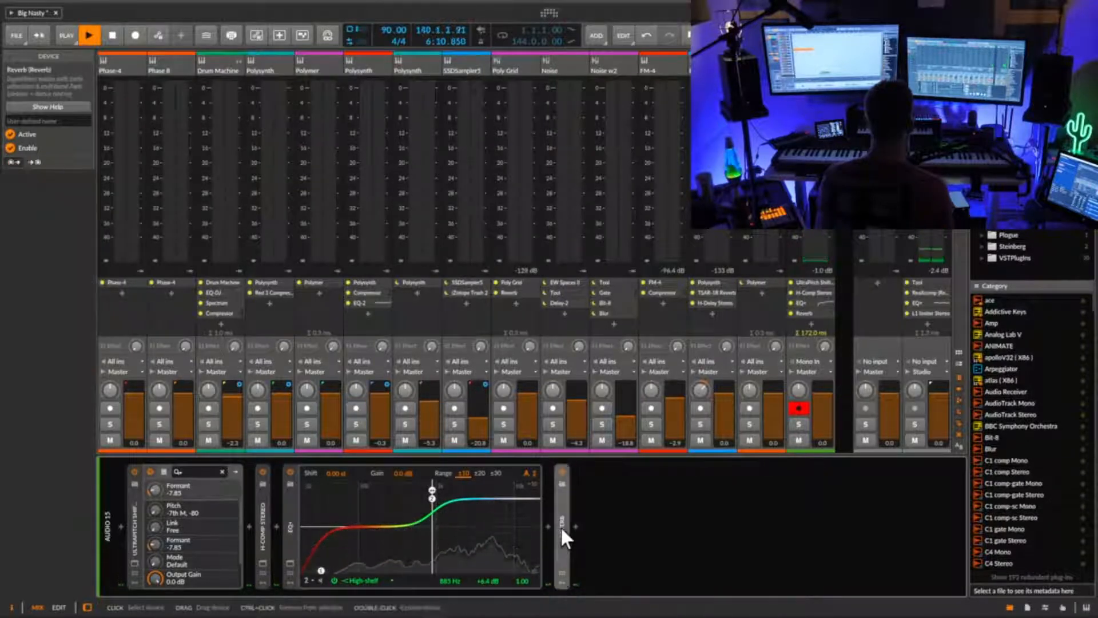
double_click(290, 531)
double_click(318, 528)
key(space)
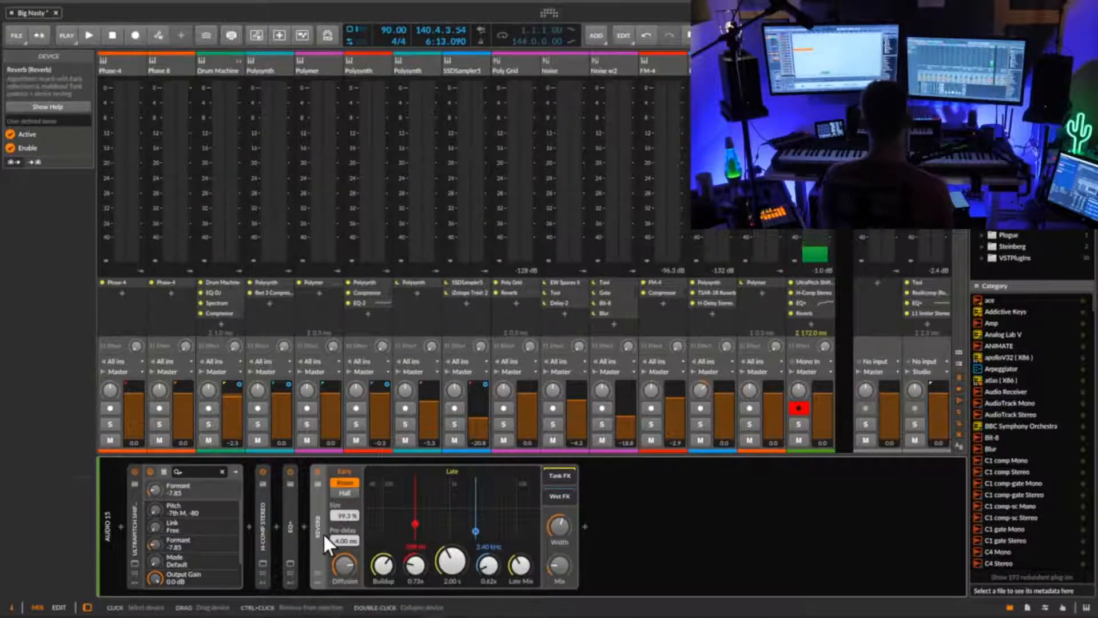
key(Delete)
click(303, 520)
text(spa)
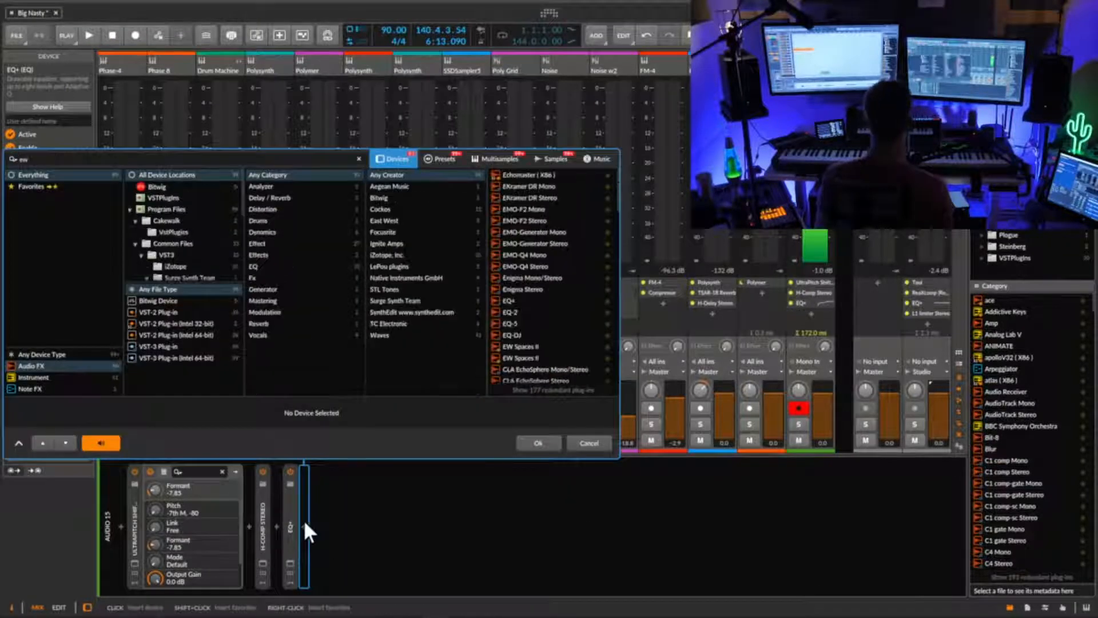
double_click(534, 186)
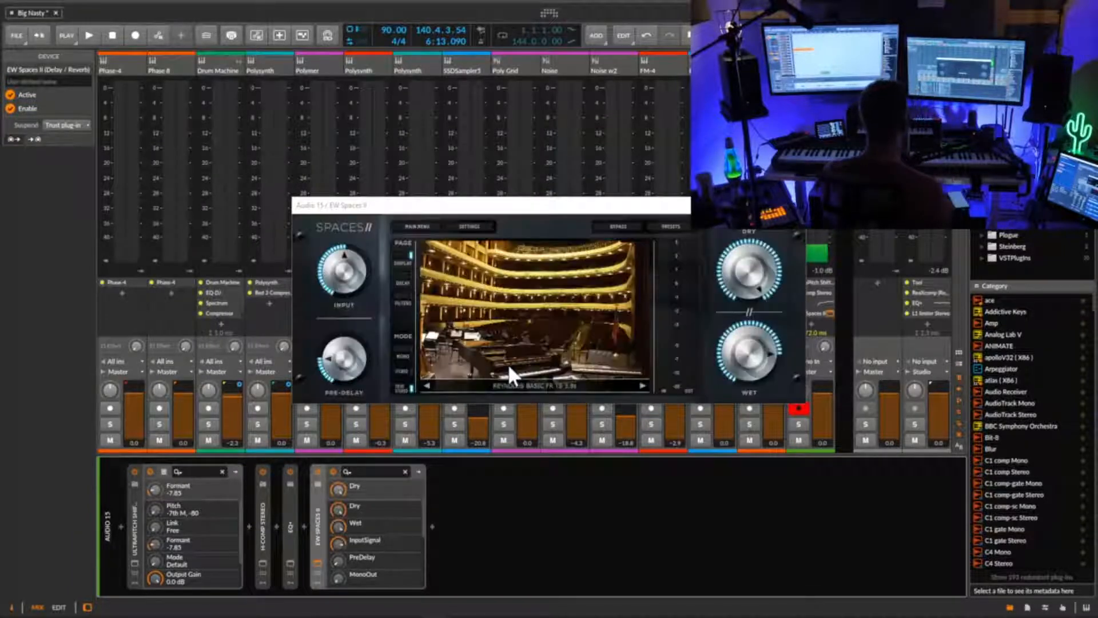
- Load the EW Vintage Plates reverb Bright Plate 08 ST 3.3s in EW Spaces II and audition it with an adjusted wet level
click(681, 221)
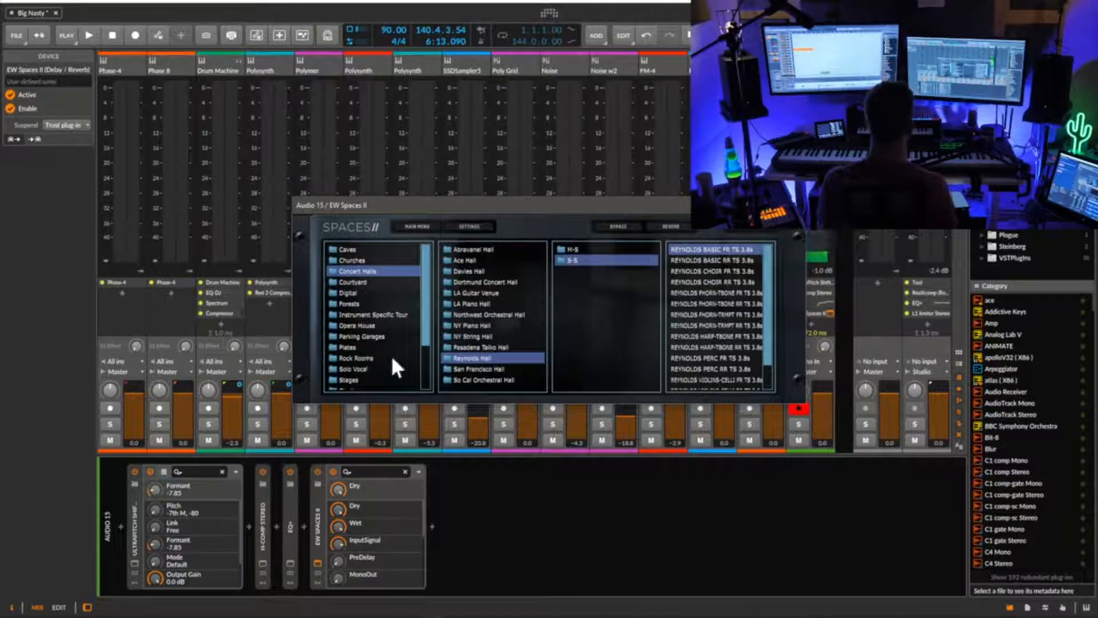
click(358, 346)
click(491, 259)
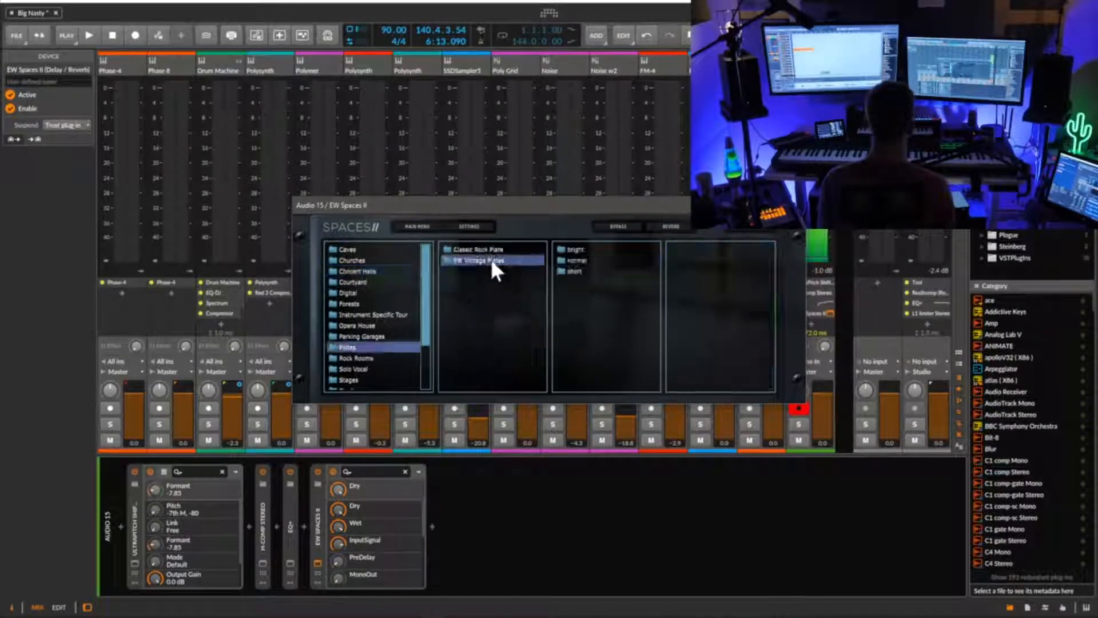
click(581, 251)
double_click(713, 318)
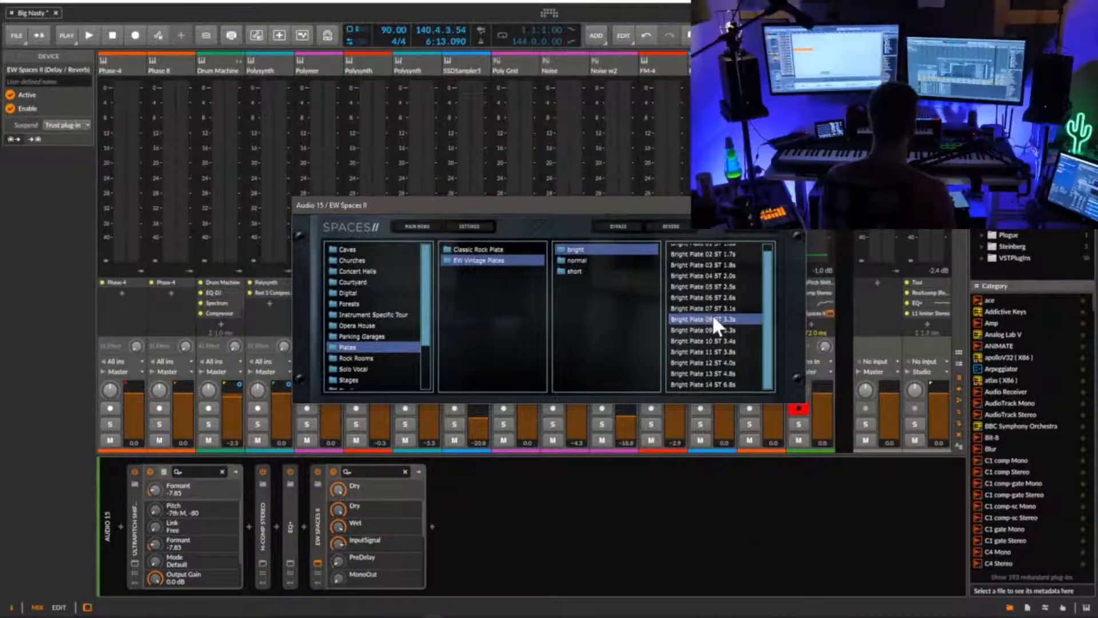
key(space)
mouse_move(758, 363)
mouse_down()
mouse_move(767, 333)
mouse_move(741, 374)
mouse_up()
key(space)
key(space)
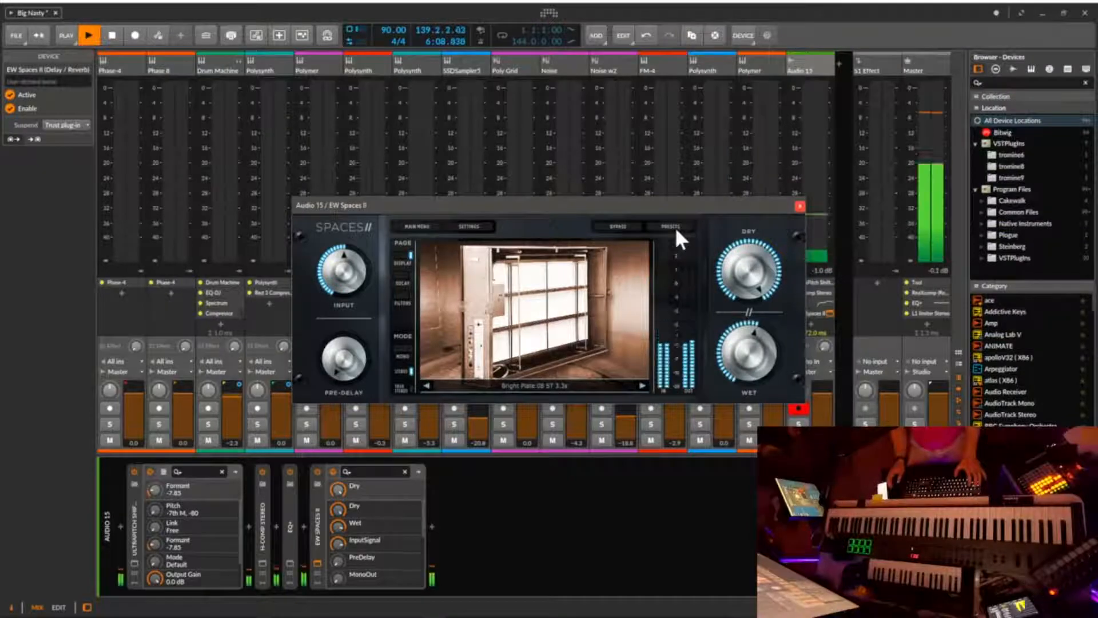
- Switch EW Spaces II to the normal vintage plate reverb Normal Plate 07 ST and audition it on the snippet
click(674, 226)
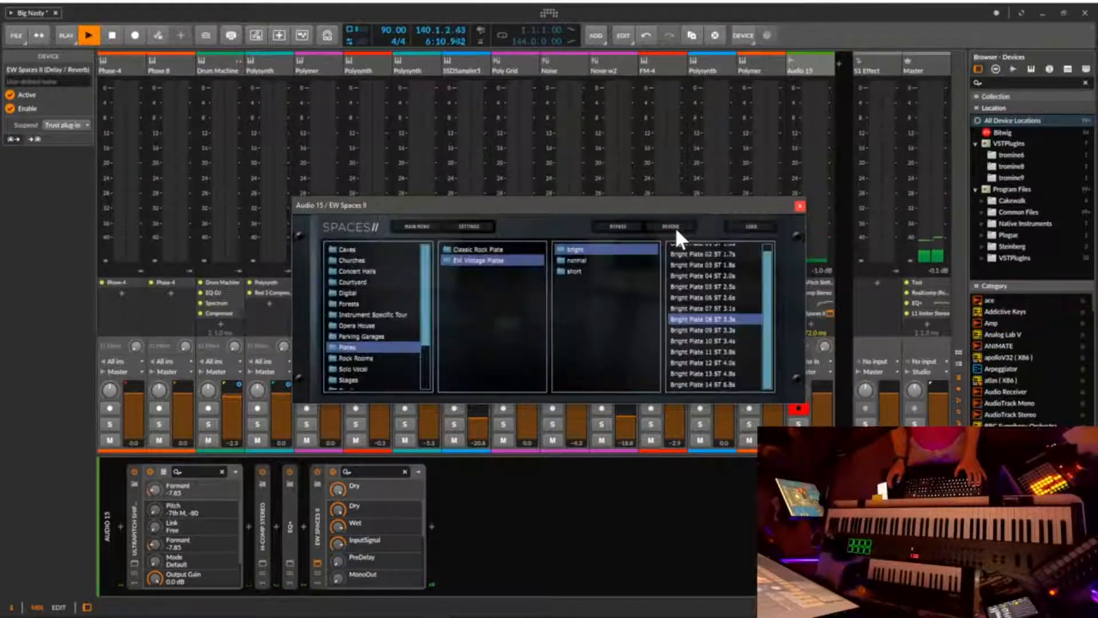
click(589, 260)
double_click(705, 313)
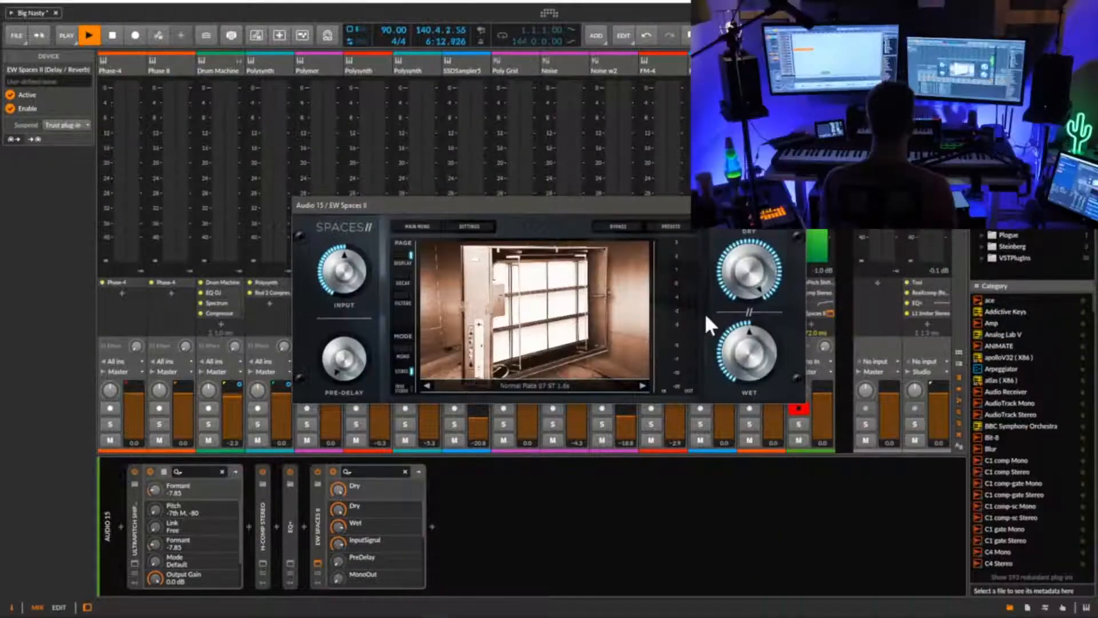
mouse_move(716, 351)
key(space)
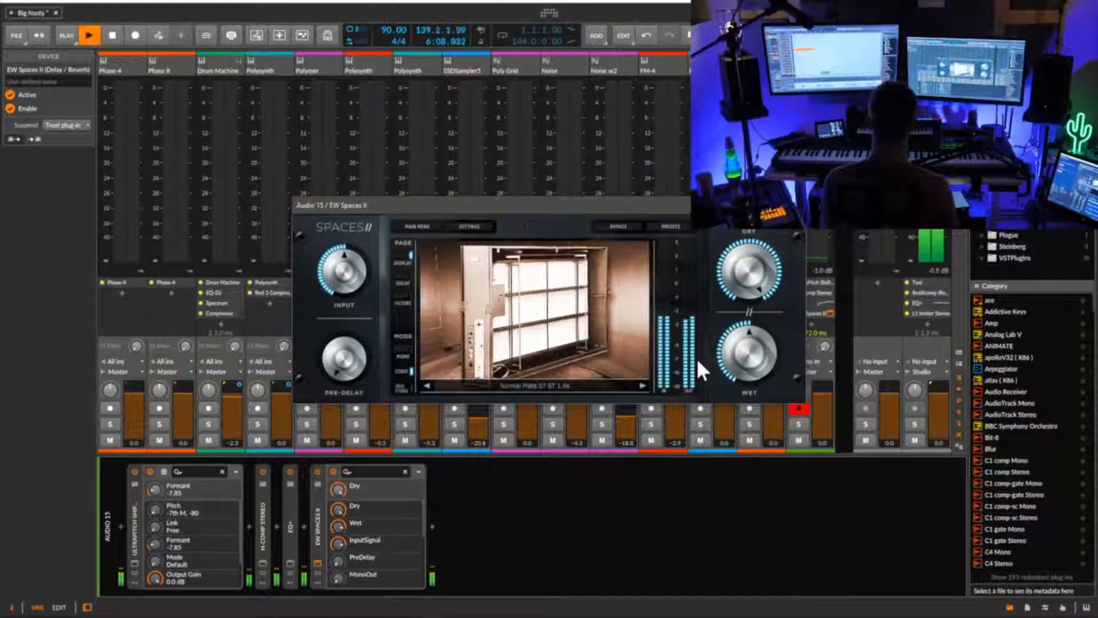
mouse_move(751, 344)
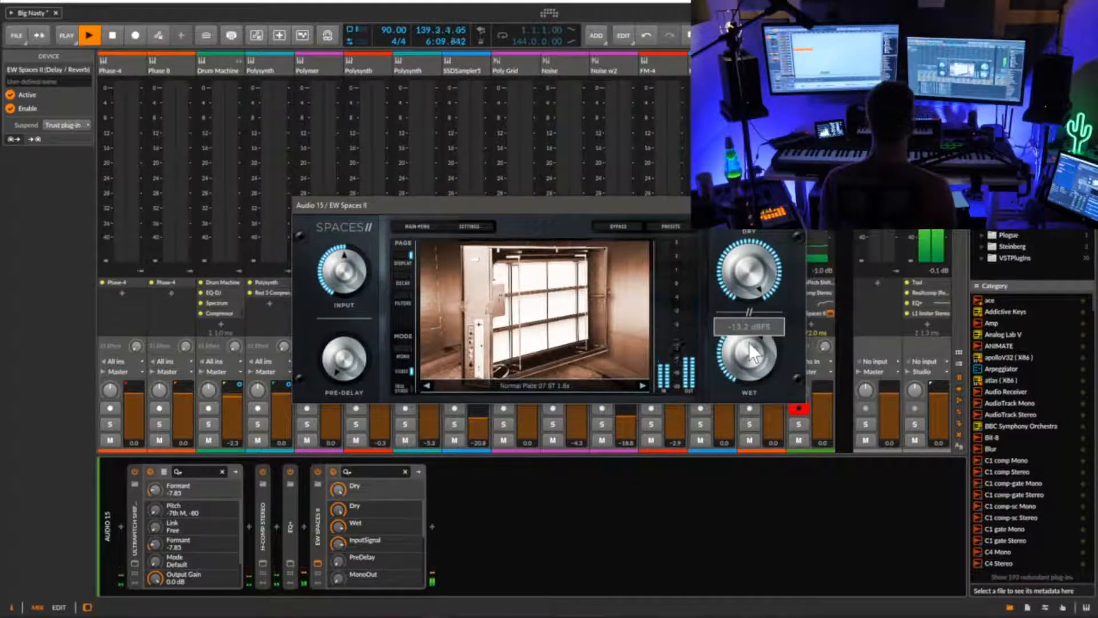
key(space)
- Load the longer Normal Plate 24 ST 3.4s reverb in EW Spaces II and play the snippet through it
click(671, 226)
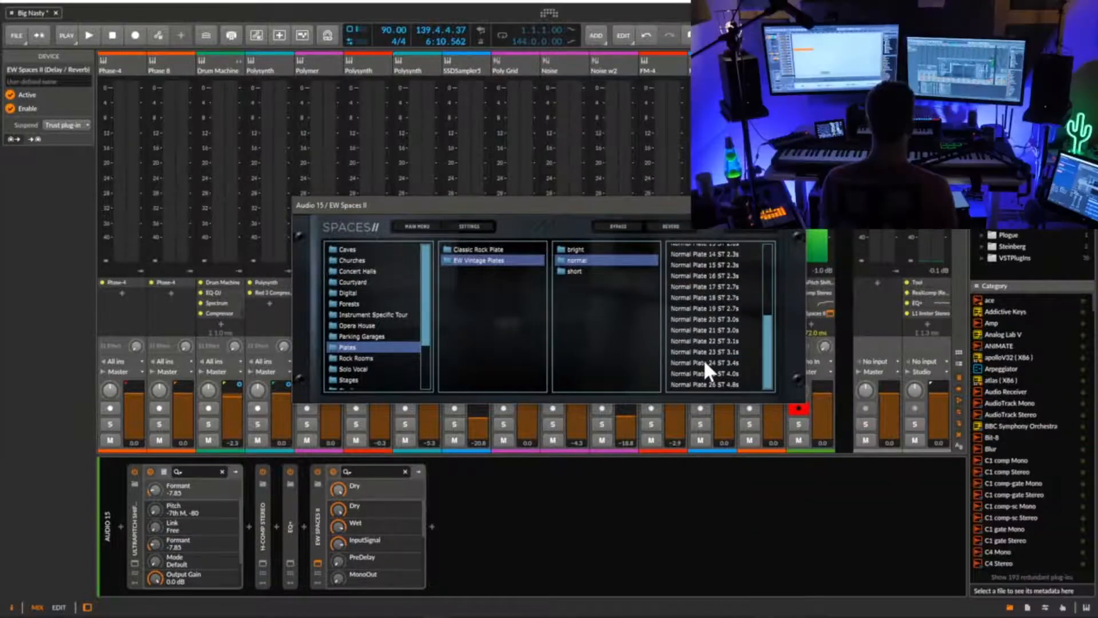
click(703, 362)
click(703, 362)
key(space)
mouse_move(766, 358)
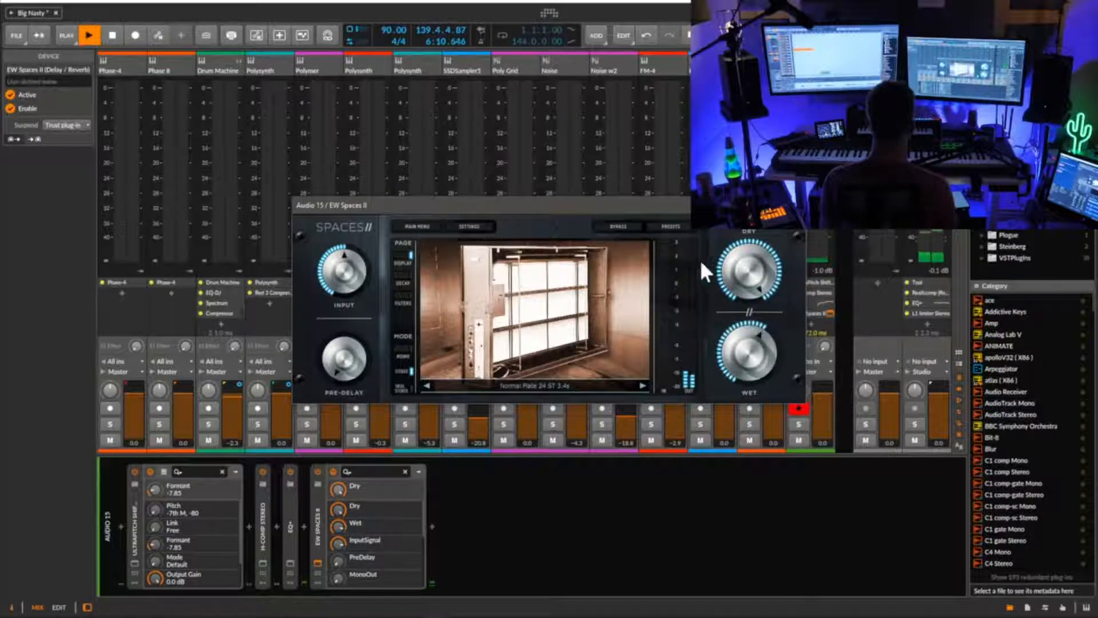
- Load the short vintage plate reverb Short Normal Plate 02 ST 1.0s and adjust its wet level during playback
click(670, 226)
click(575, 270)
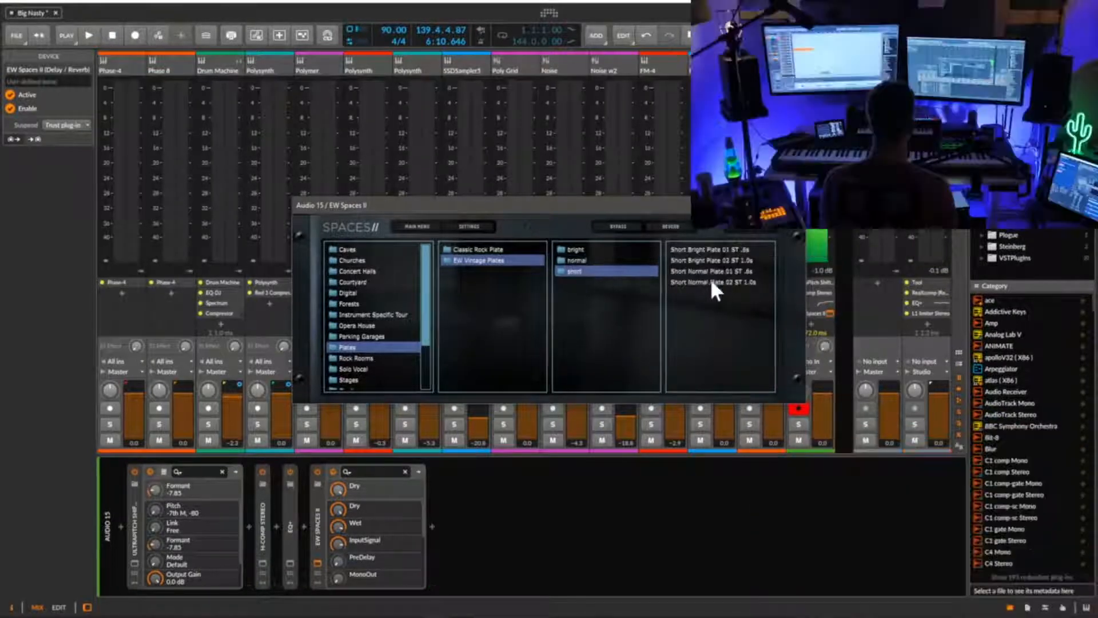
double_click(709, 282)
key(space)
mouse_move(758, 357)
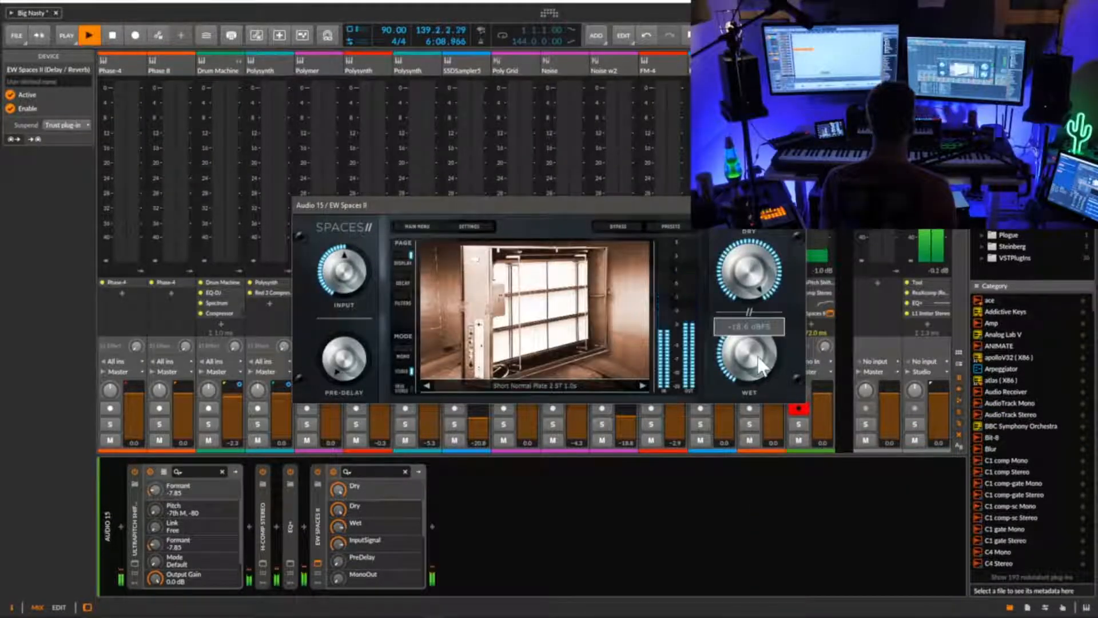
drag(757, 365, 730, 347)
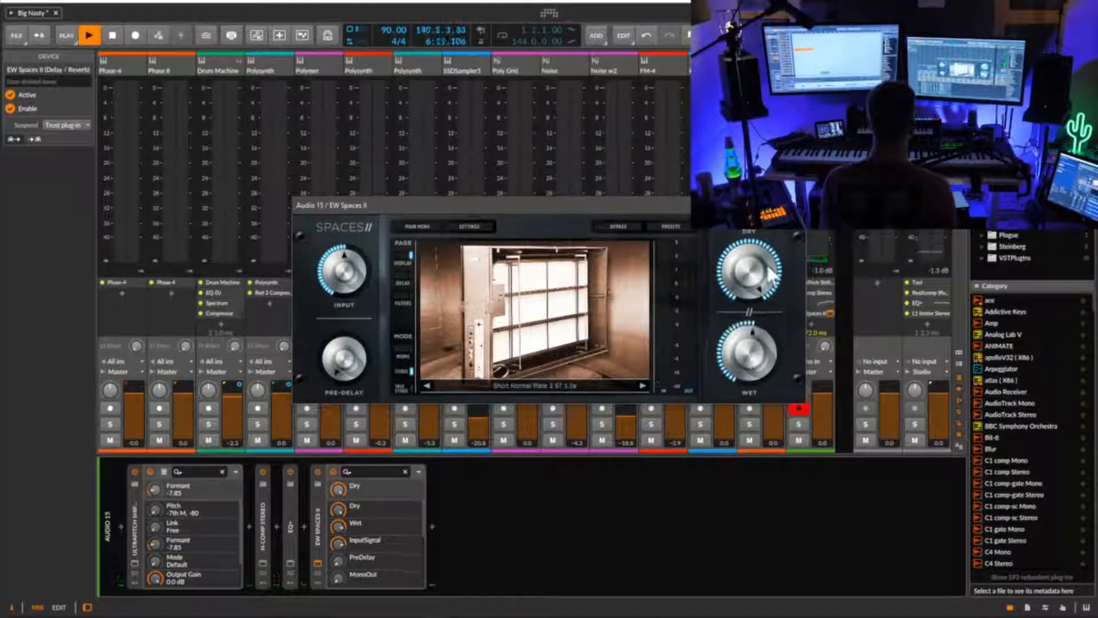
- Insert the Delay-1 device after EW Spaces II on the Audio 15 track and set its beats of delay to 5
click(431, 530)
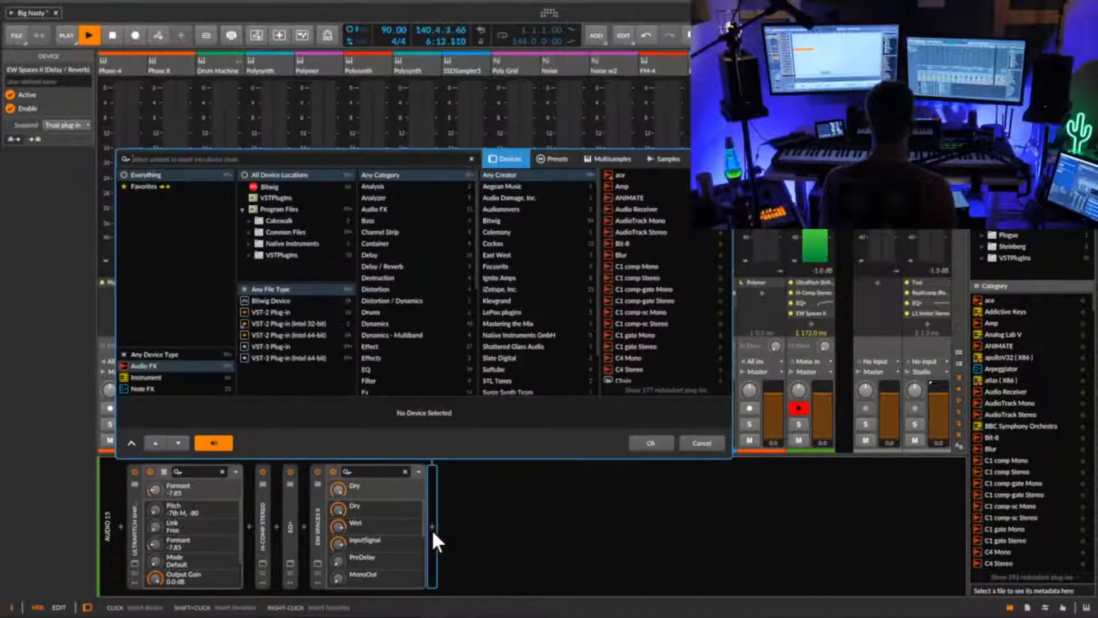
text(delay)
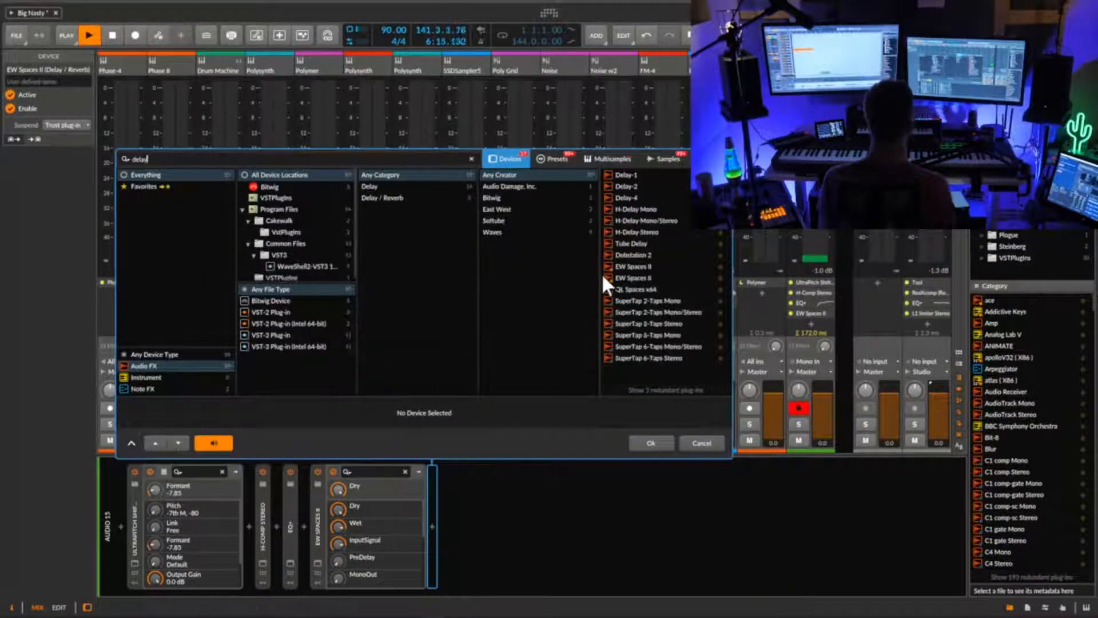
double_click(637, 174)
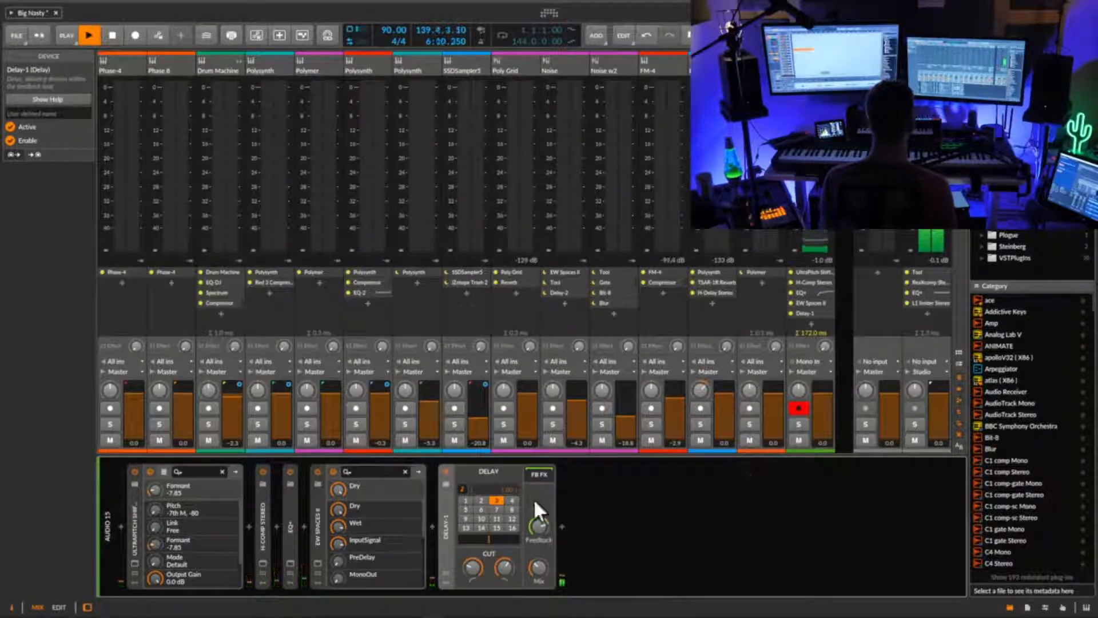
key(space)
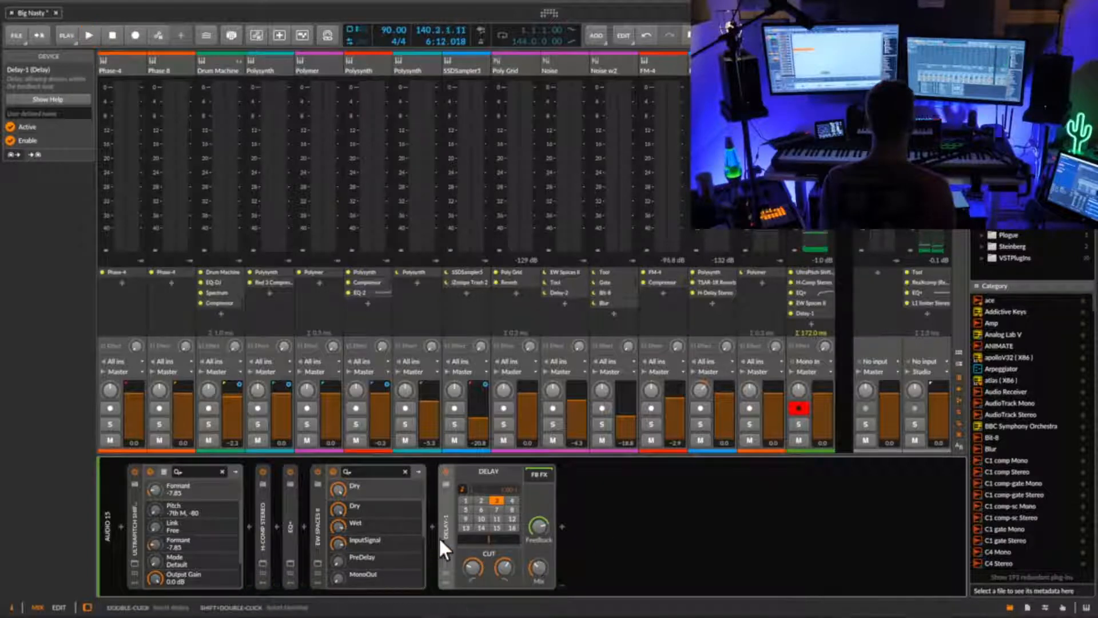
key(space)
click(465, 516)
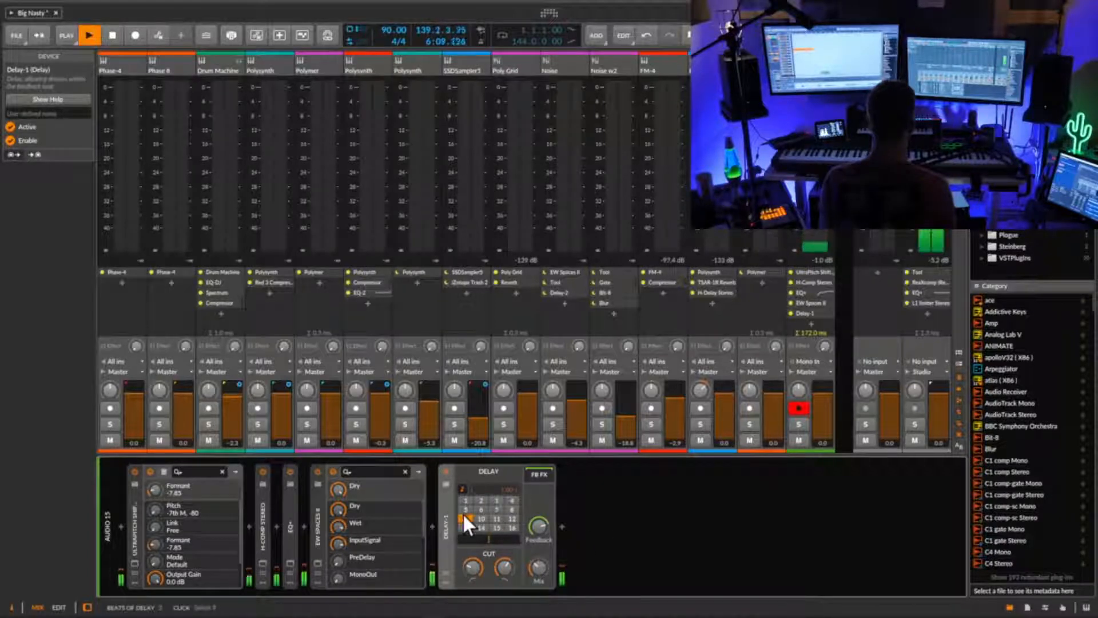
click(466, 508)
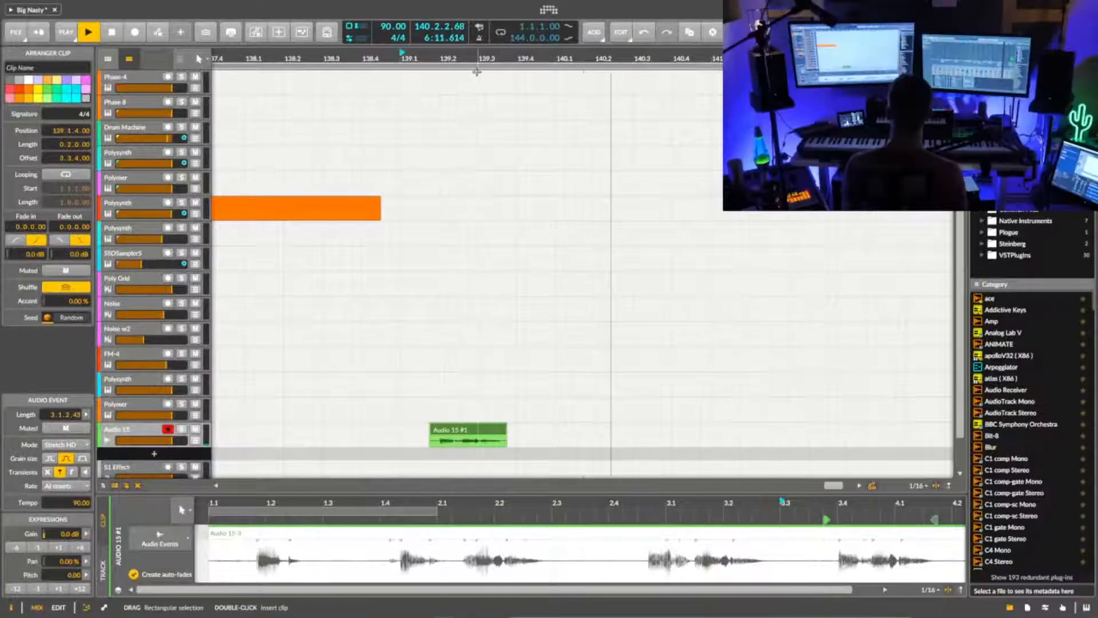
- Move the Audio 15 snippet clip to start at 137.1.1.00 in the arrangement and play the ending
drag(607, 59, 613, 131)
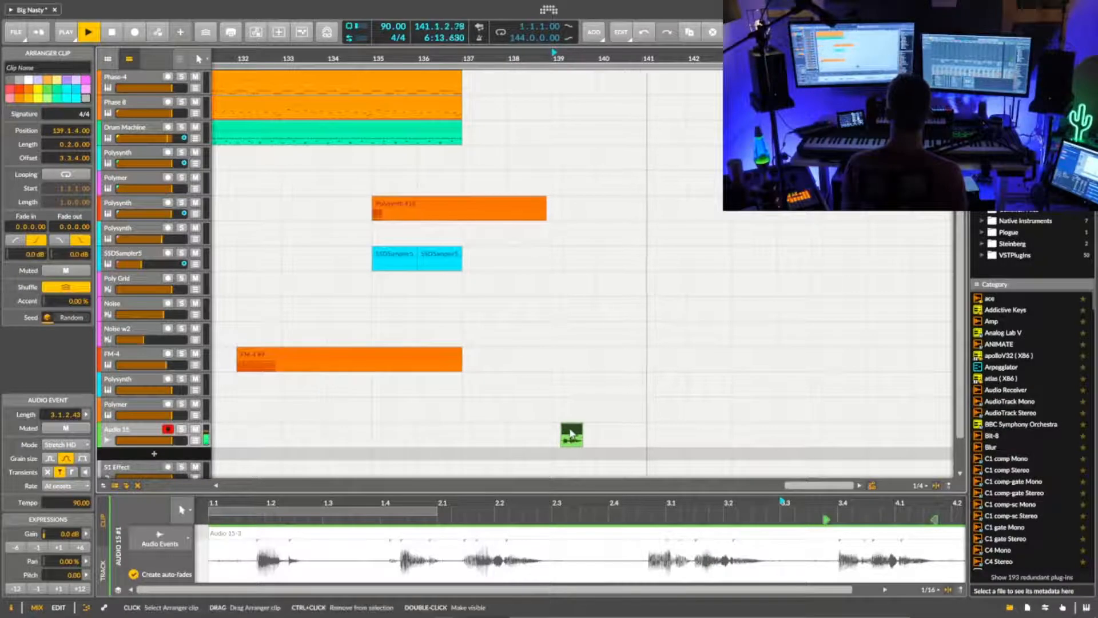
drag(555, 426, 473, 436)
click(338, 433)
drag(497, 59, 497, 94)
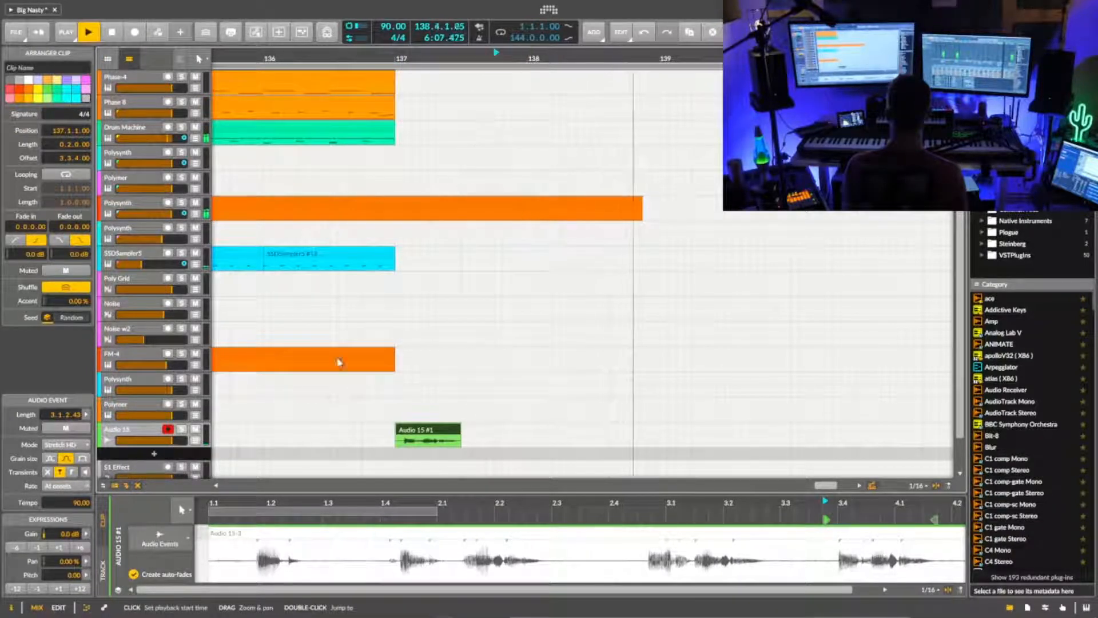
- Move the Audio 15 snippet clip to position 137.2.4.00 and play the ending from bar 136
click(148, 431)
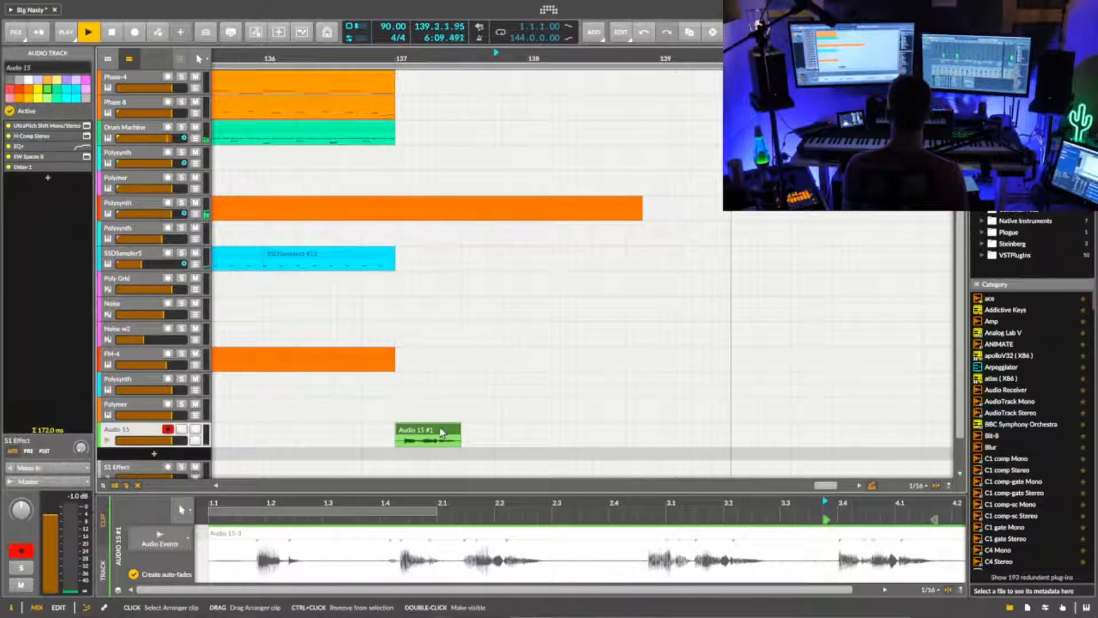
drag(442, 433, 499, 434)
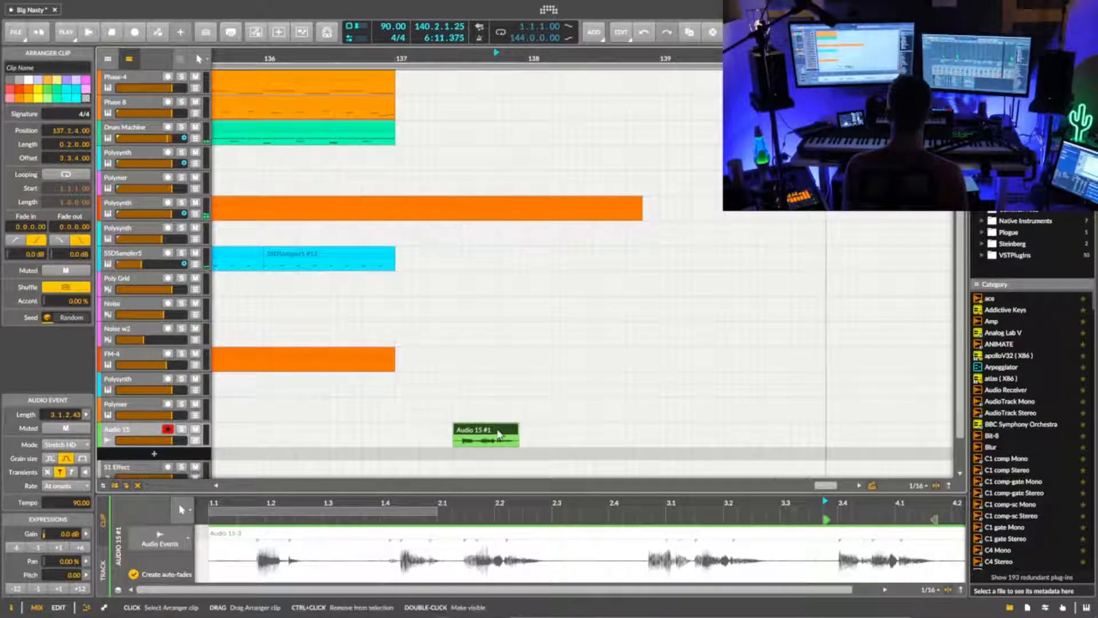
key(space)
click(272, 439)
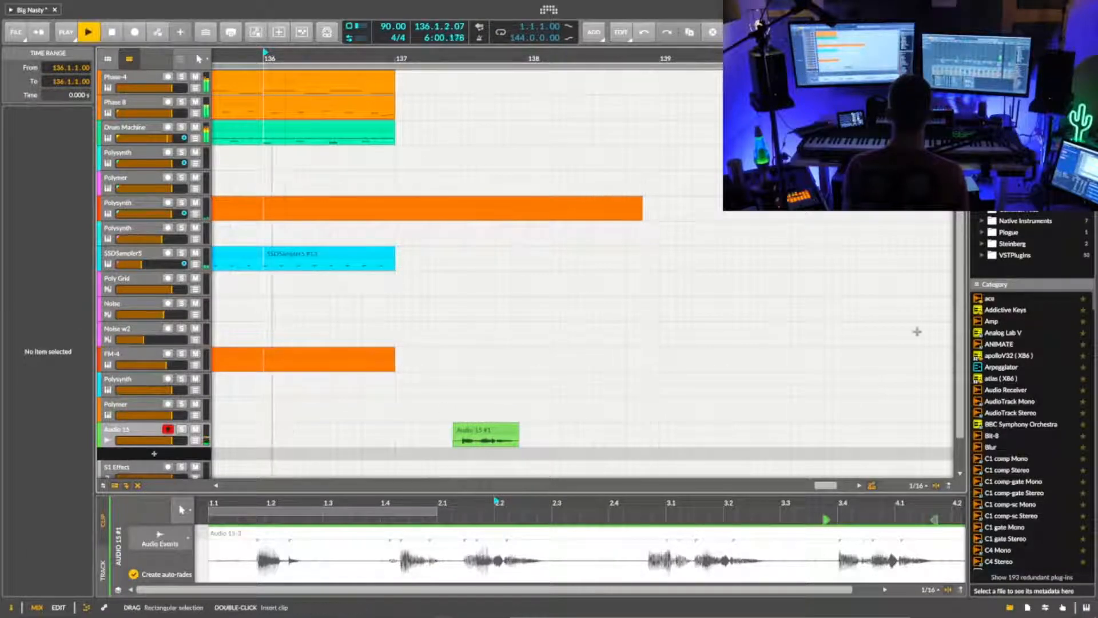
- Move the Delay-1 device from the Audio 15 track to the effect track and raise Audio 15's send to it fully
key(alt+2)
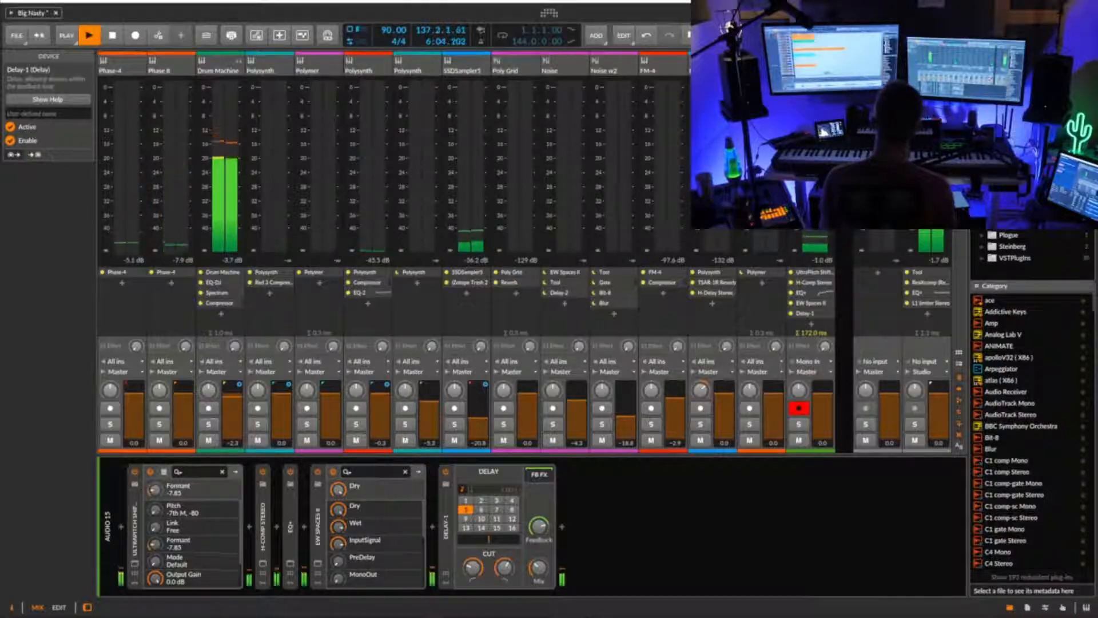
key(alt+1)
drag(564, 56, 690, 295)
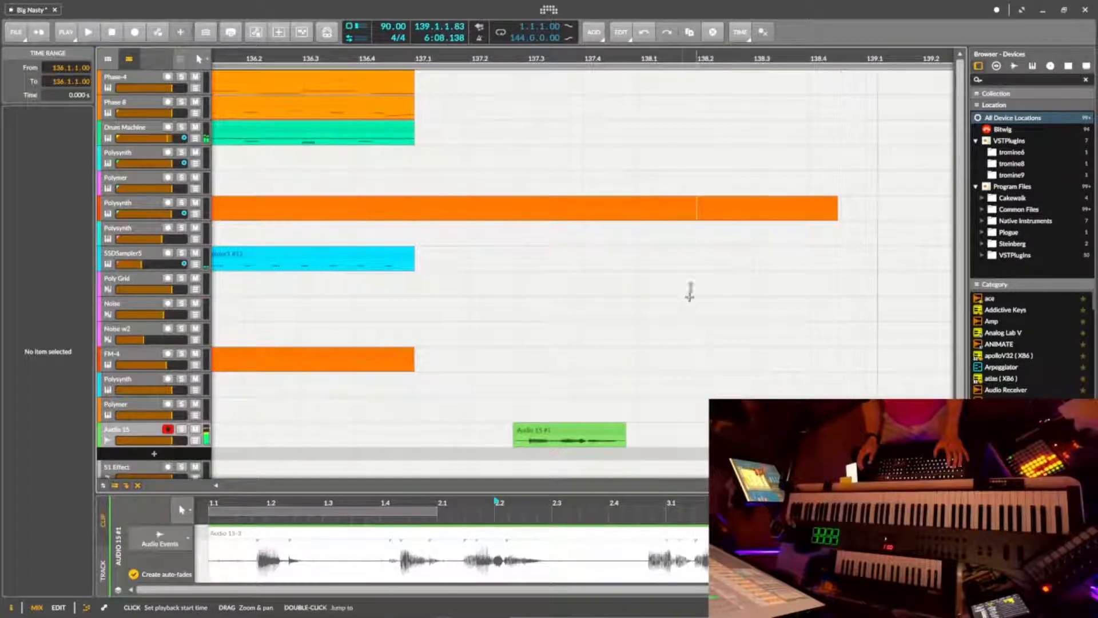
scroll(412, 323, down, 1)
click(135, 441)
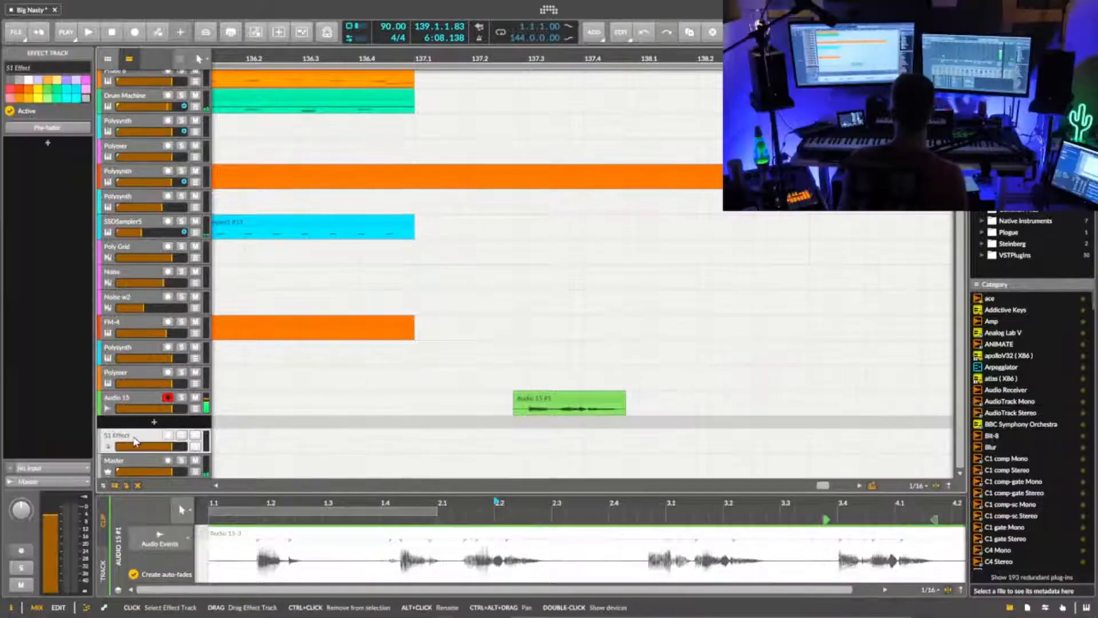
click(135, 403)
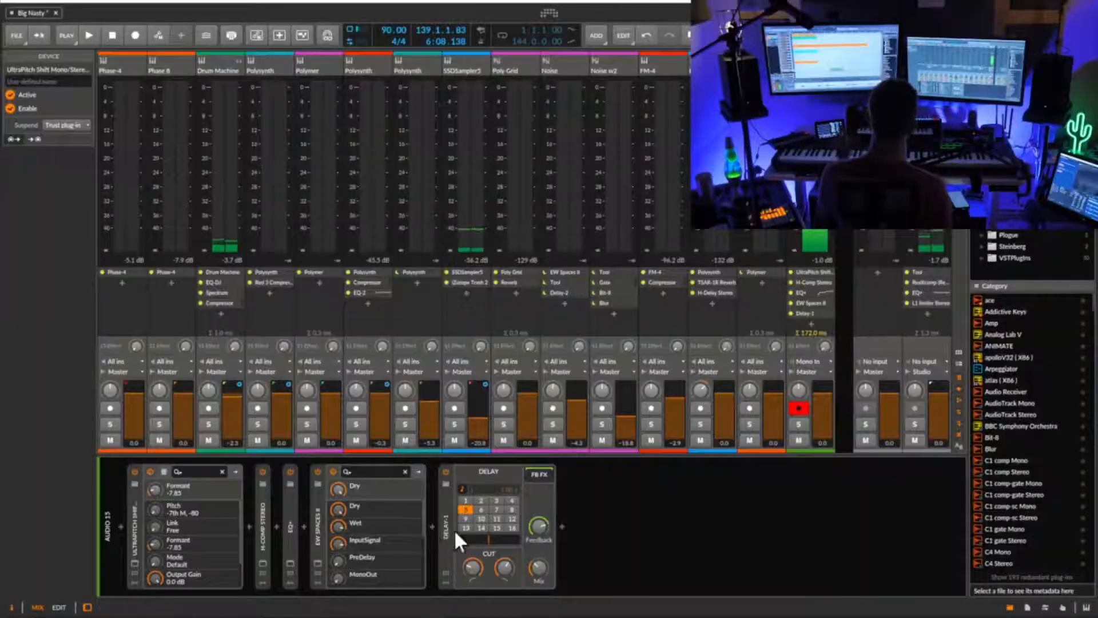
click(448, 529)
drag(448, 526, 880, 280)
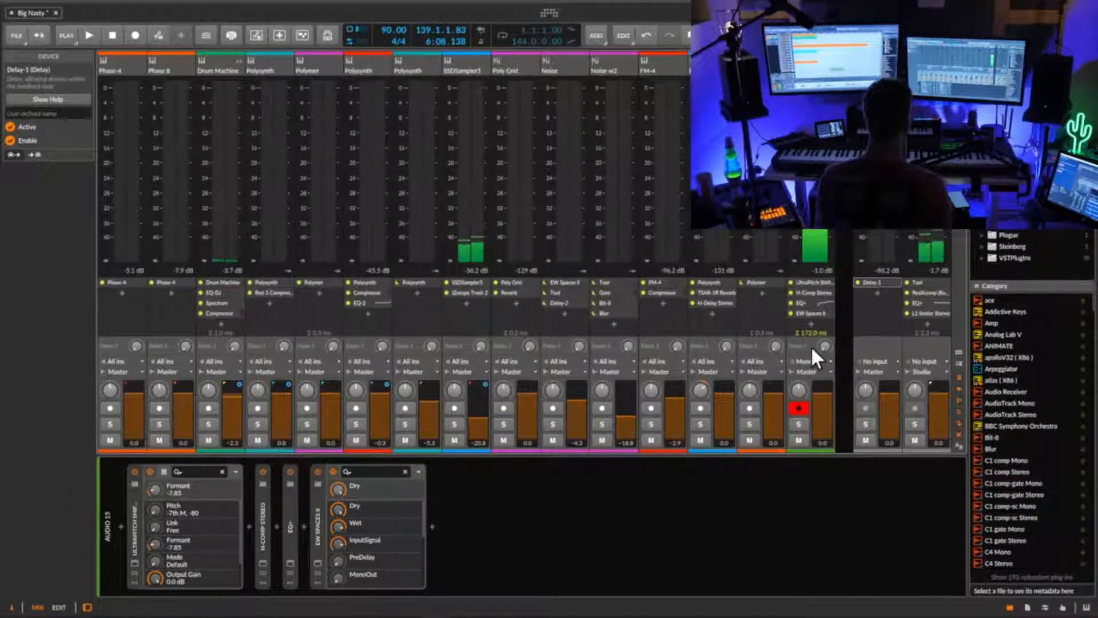
drag(827, 345, 827, 269)
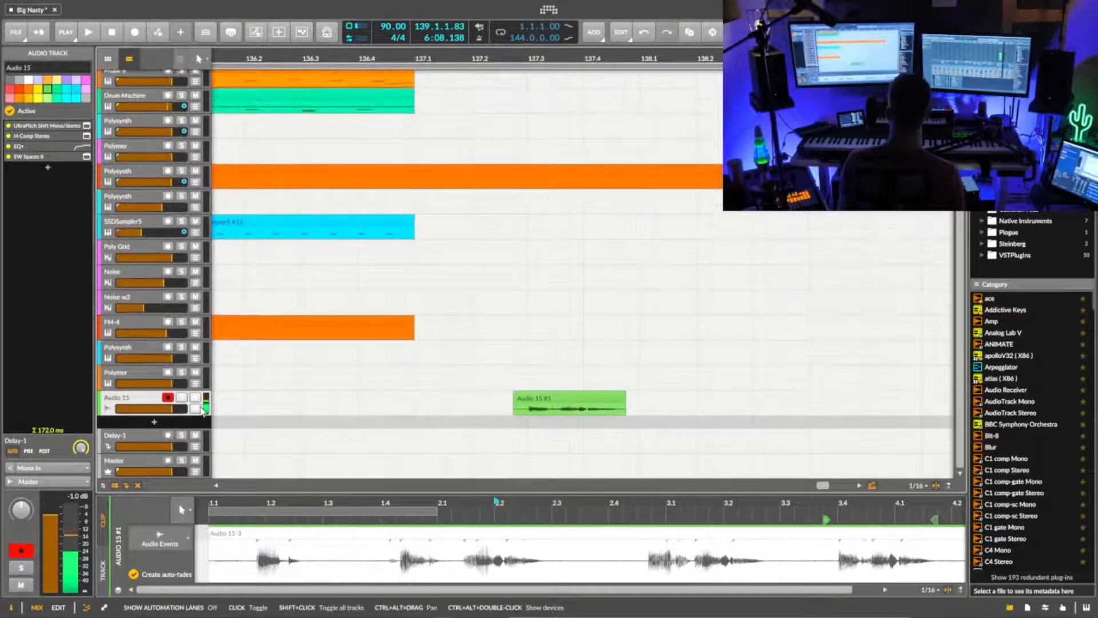
- Automate Audio 15's Delay-1 send to jump from -inf to 0.0 dB at 137.3.3.00, and play the ending
click(201, 409)
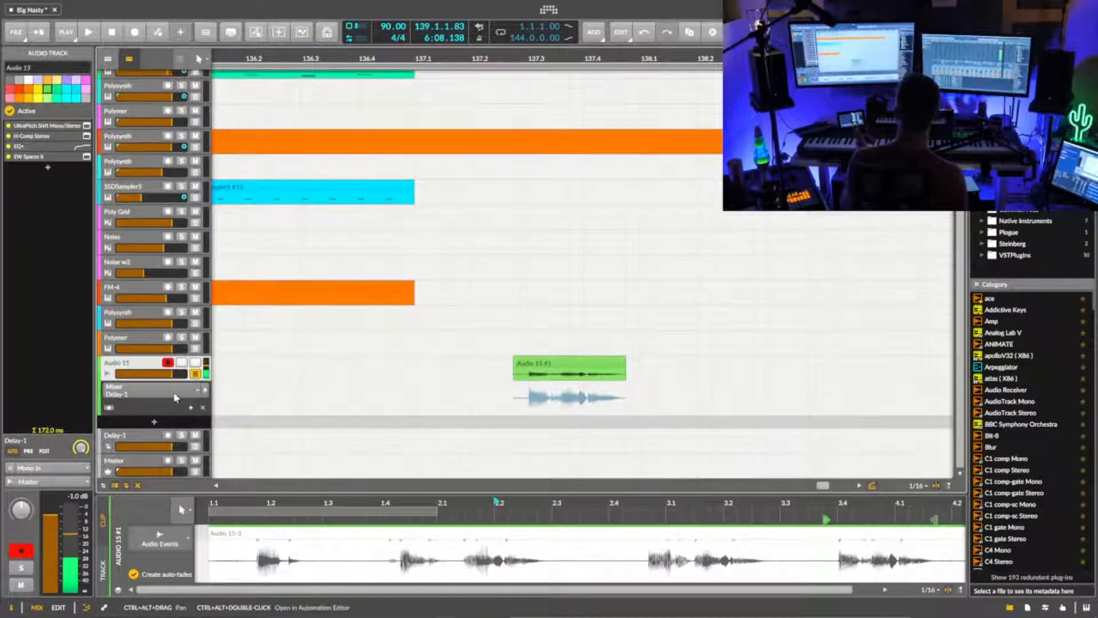
click(587, 389)
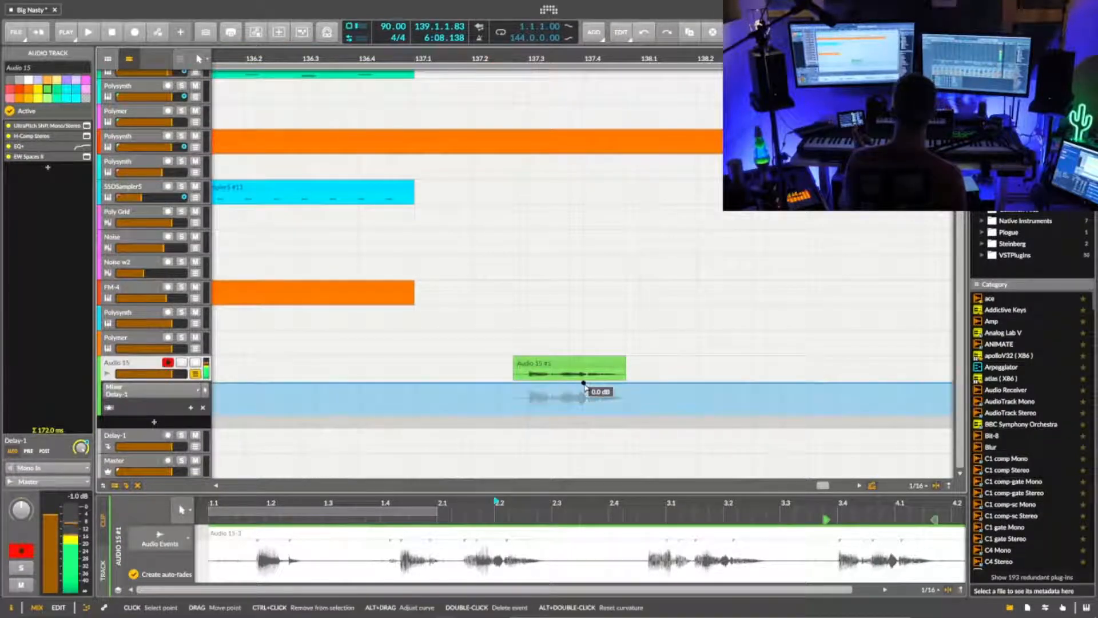
drag(552, 384, 513, 412)
drag(583, 382, 555, 412)
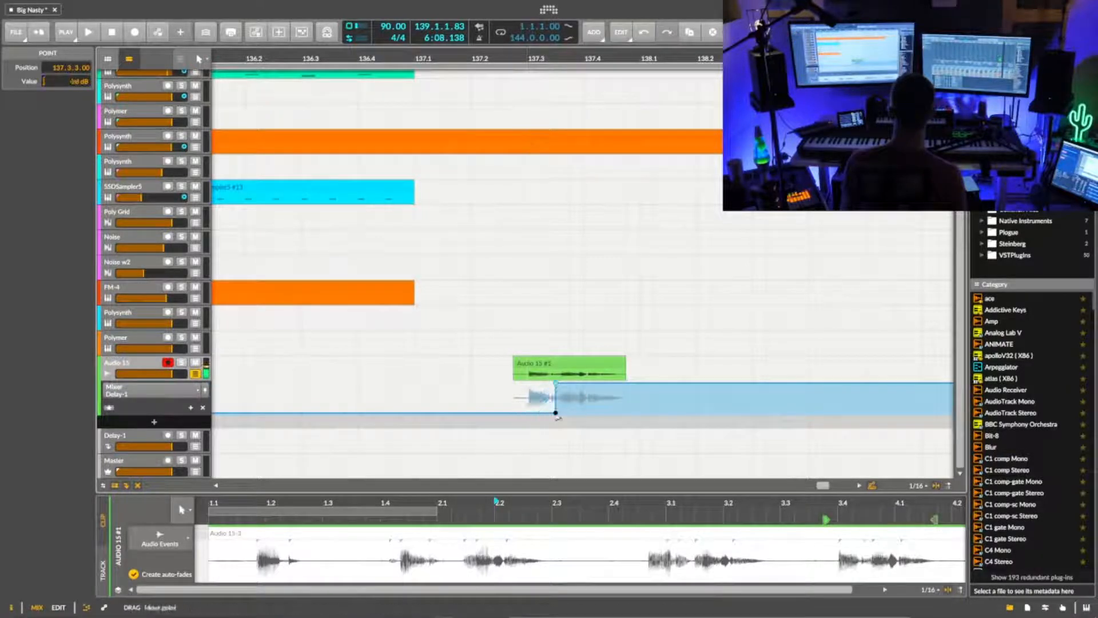
key(space)
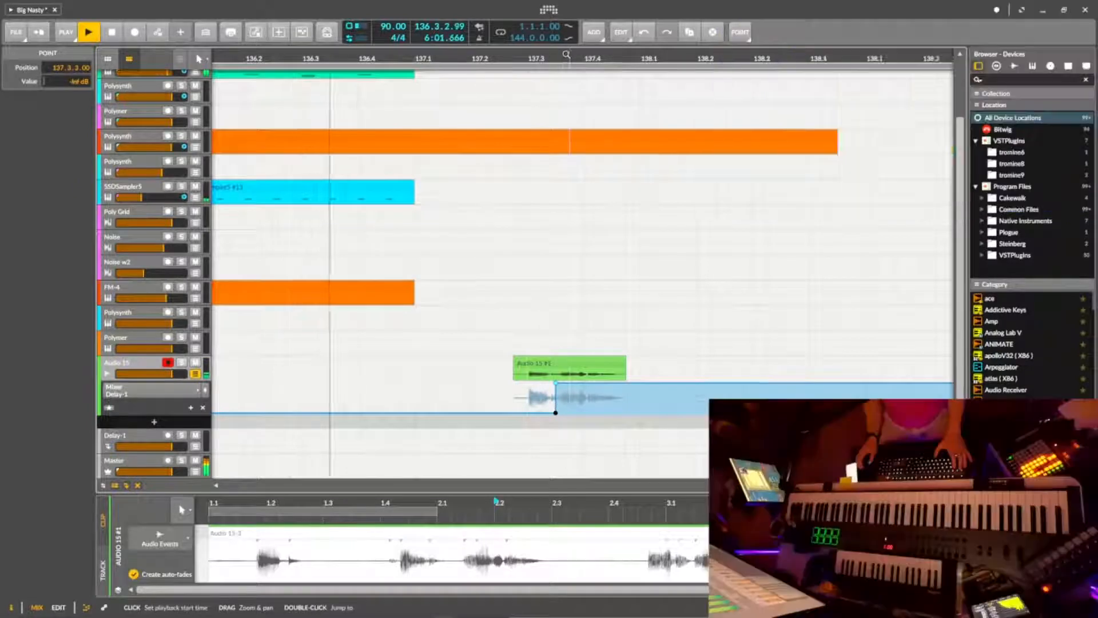
- Shift the Delay-1 send automation rise earlier, with its 0.0 dB point at 137.3.2.72, audition it and hide Audio 15's automation lane
drag(570, 53, 552, 56)
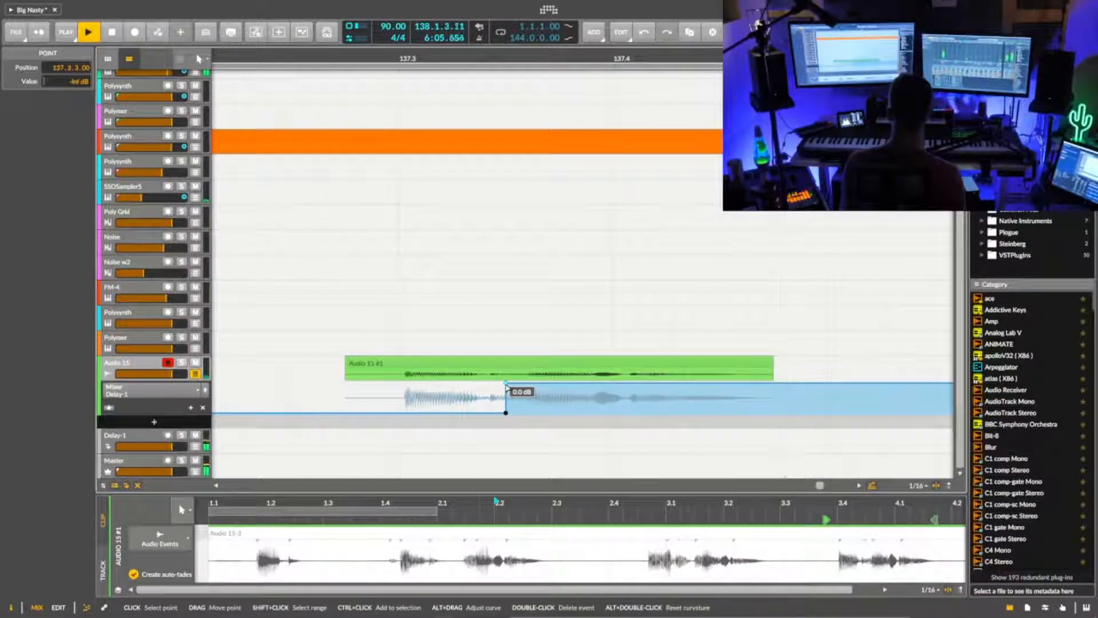
click(506, 386)
key(space)
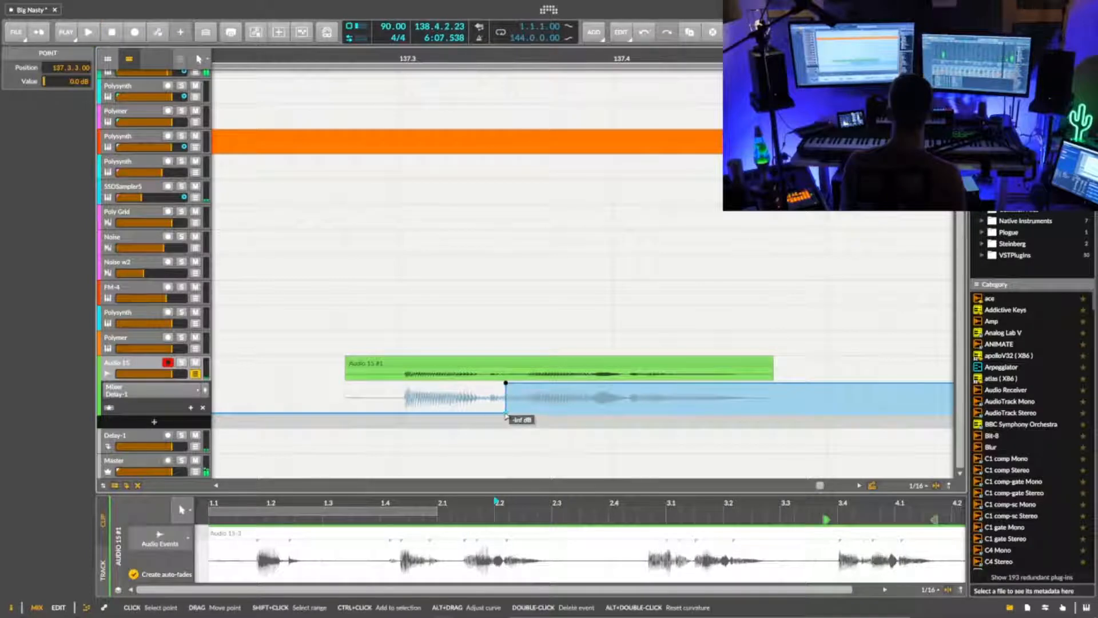
drag(506, 414, 485, 384)
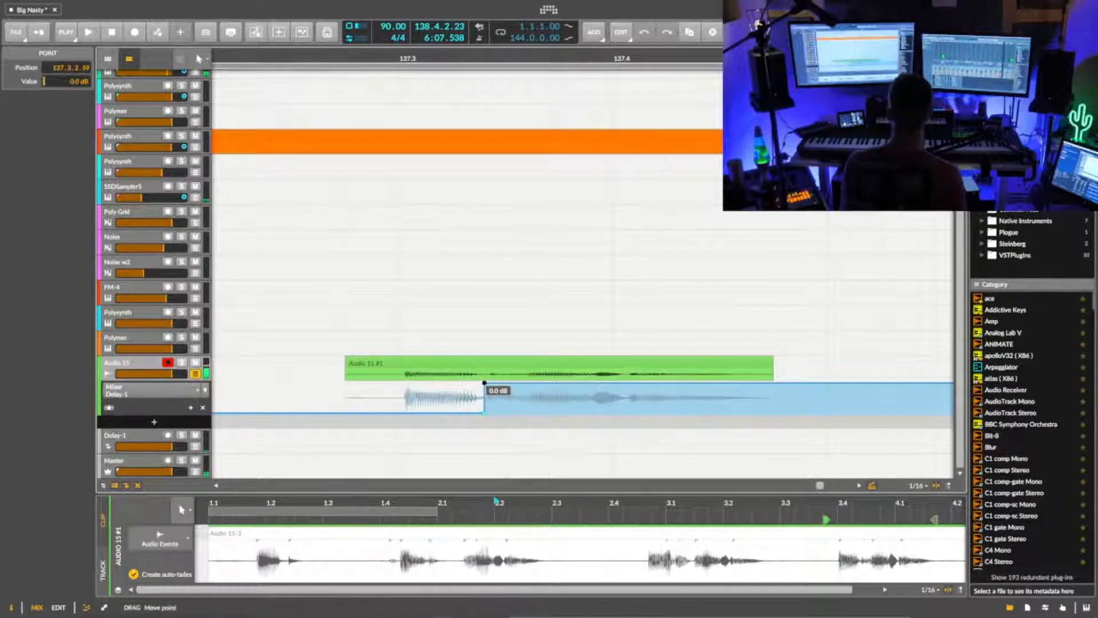
key(space)
key(space)
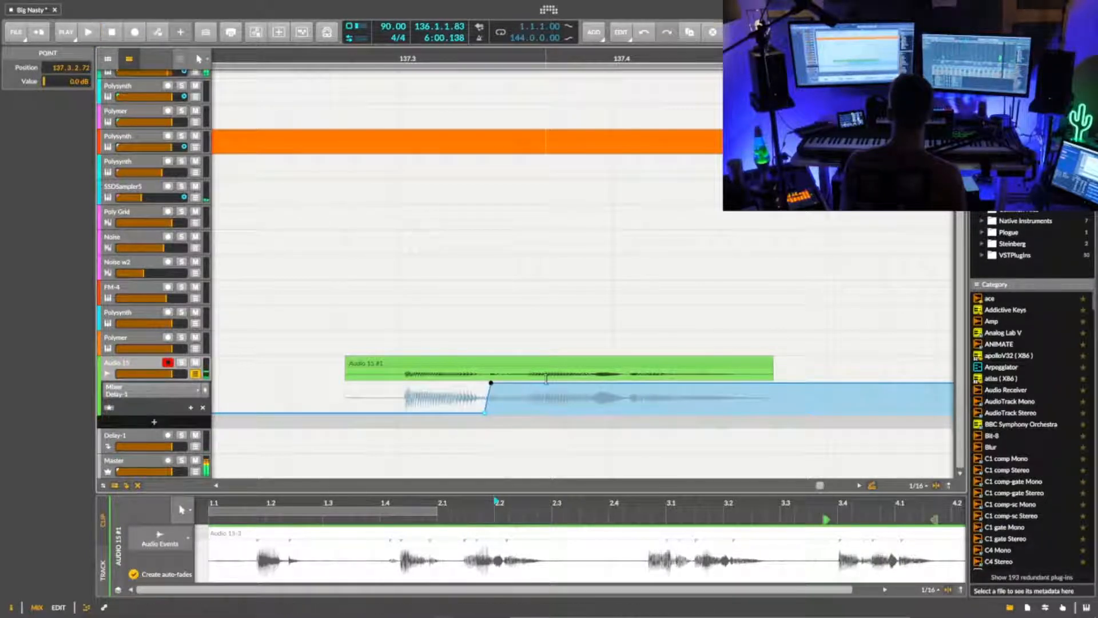
key(space)
drag(591, 58, 626, 15)
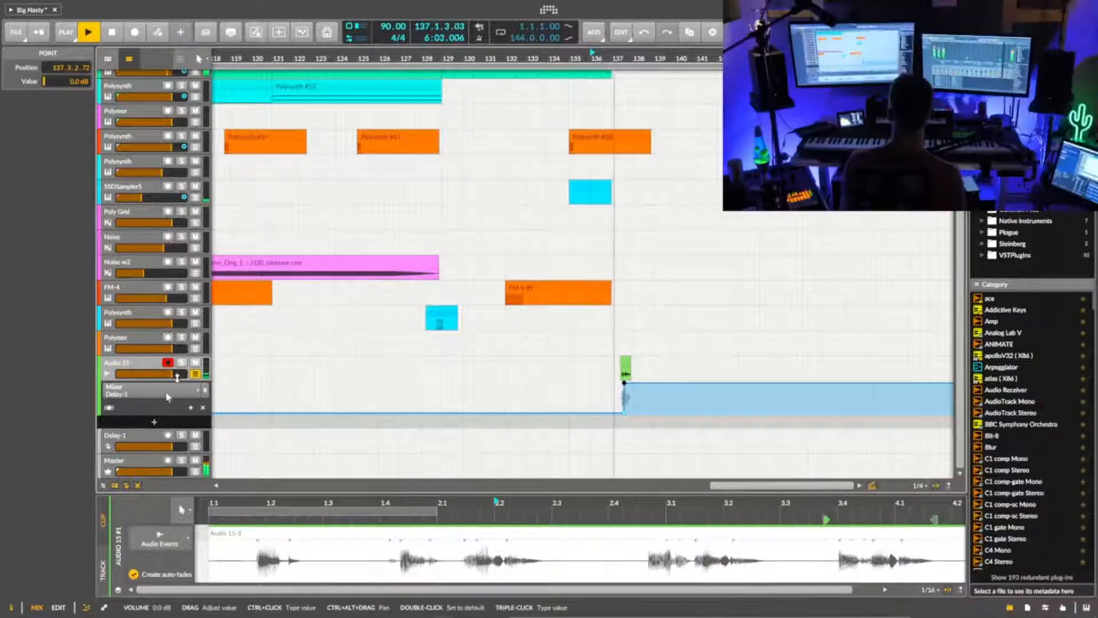
click(196, 374)
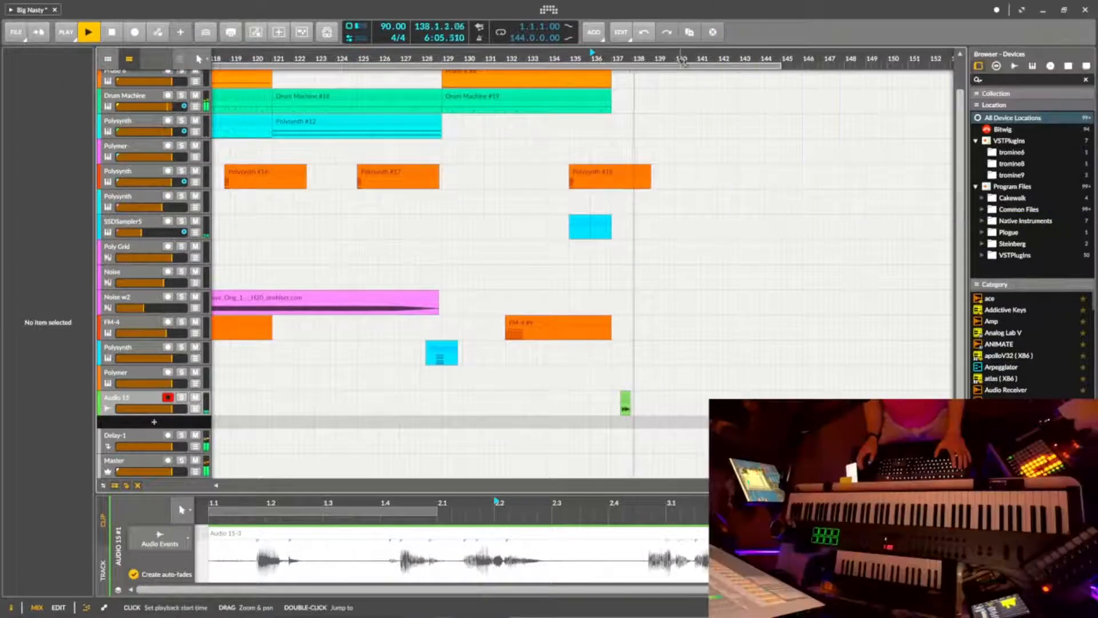
- Move the Audio 15 snippet clip earlier in two stages to start just after the beginning of bar 137, auditioning the ending
drag(619, 59, 475, 92)
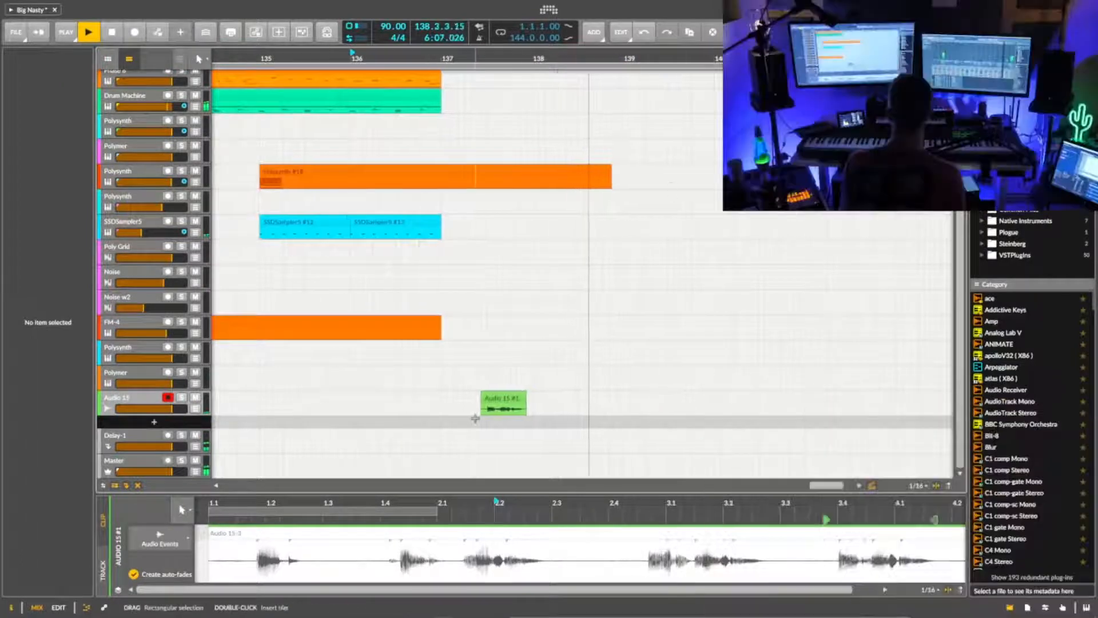
click(506, 401)
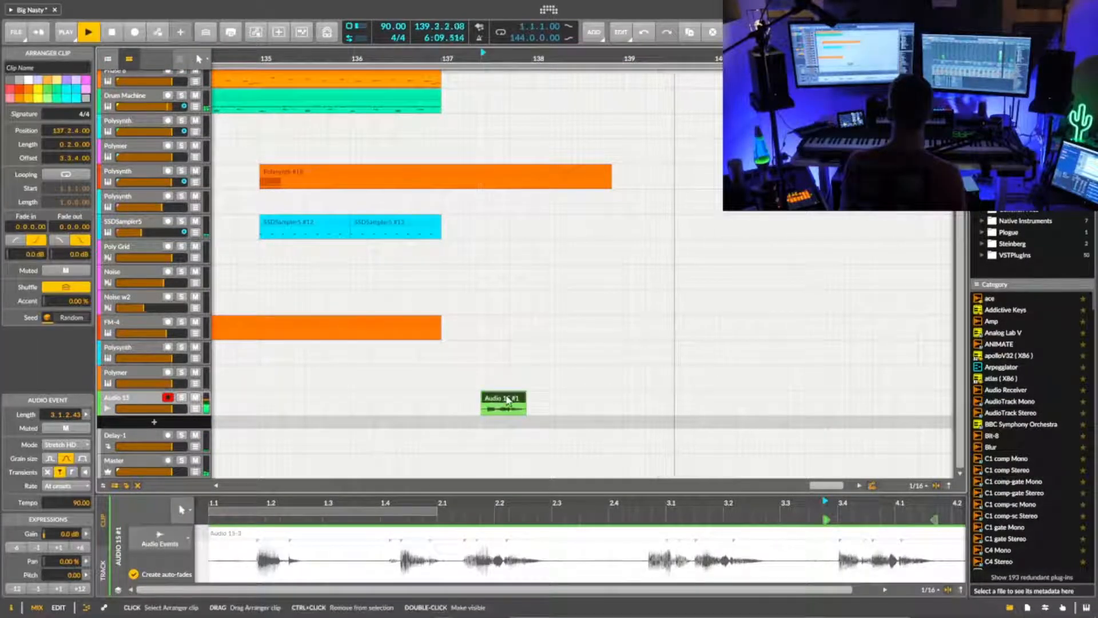
drag(507, 398, 484, 399)
click(312, 384)
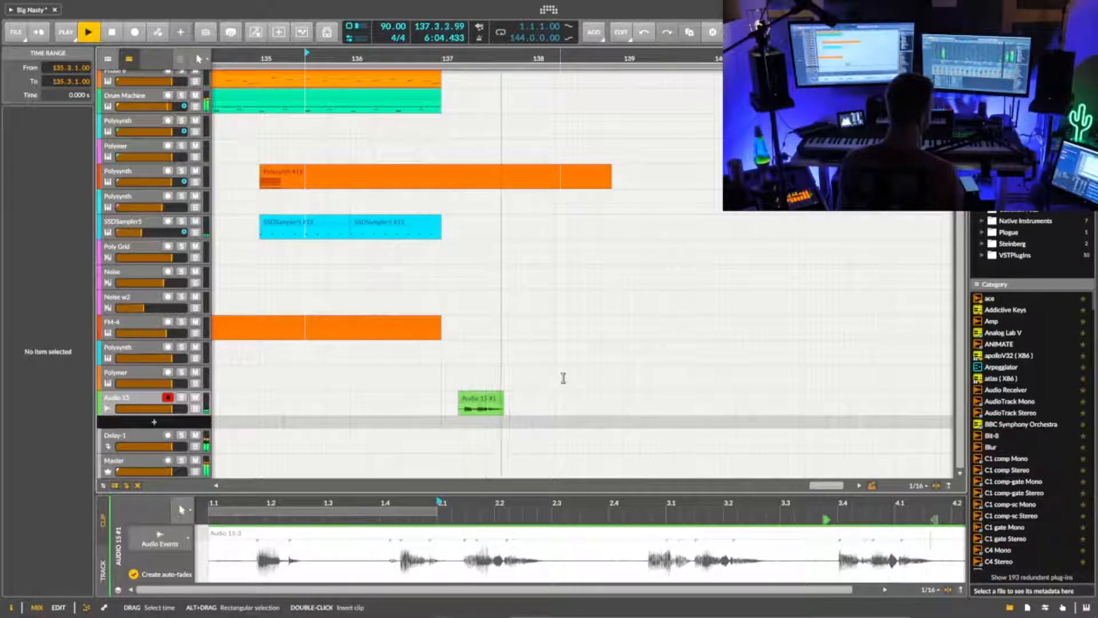
drag(479, 402, 468, 402)
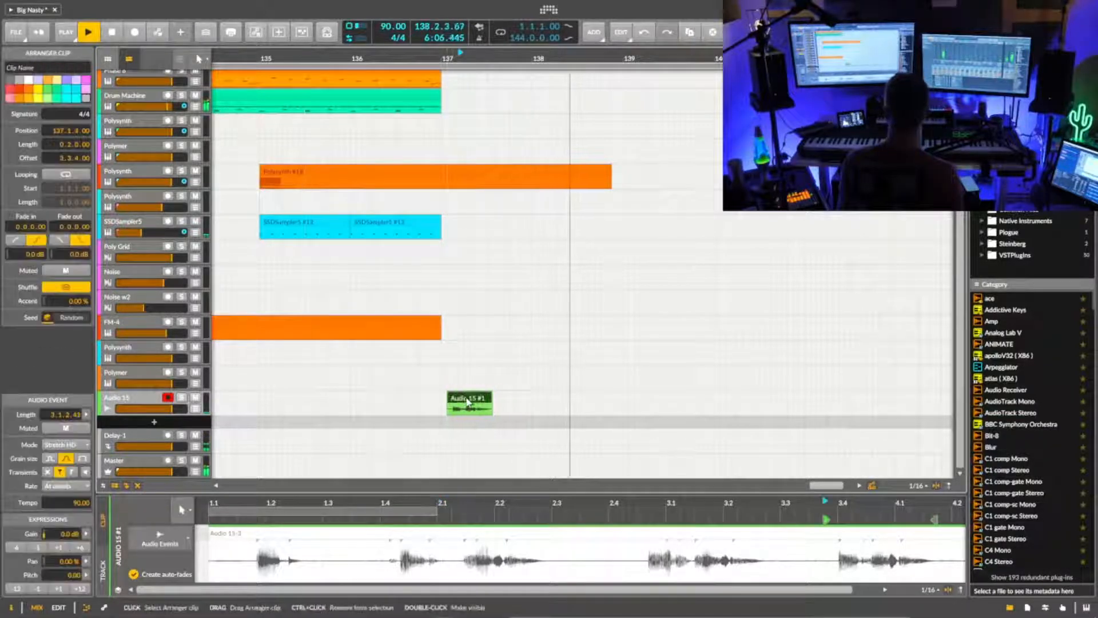
click(363, 407)
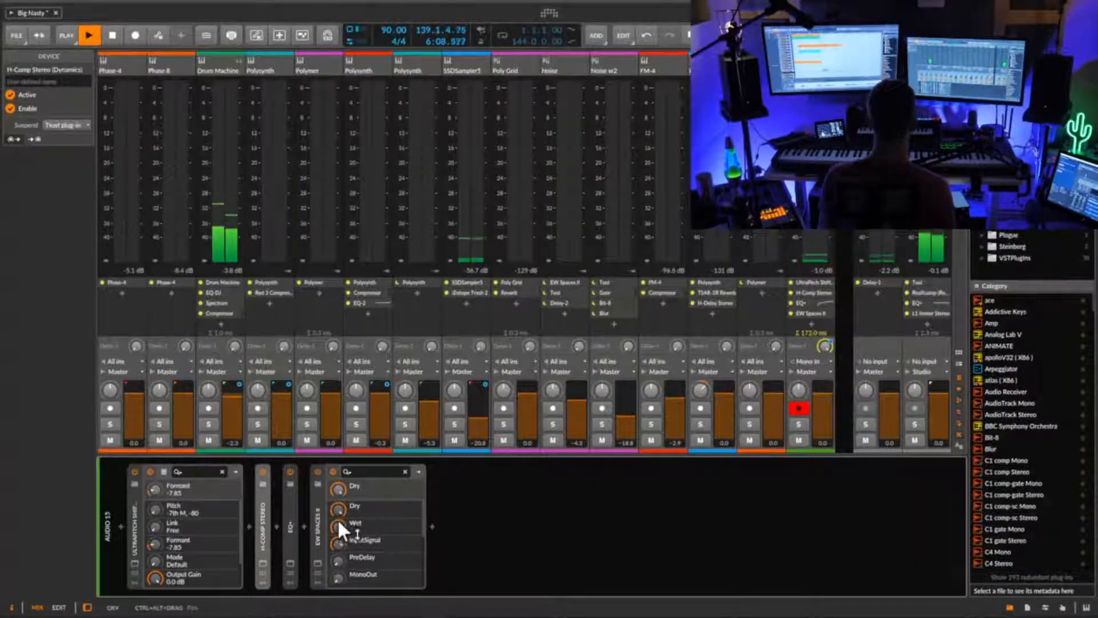
- Collapse the EW Spaces II controls and fine-tune the feedback of Delay-1 on the effect track while playing the ending
double_click(317, 527)
key(space)
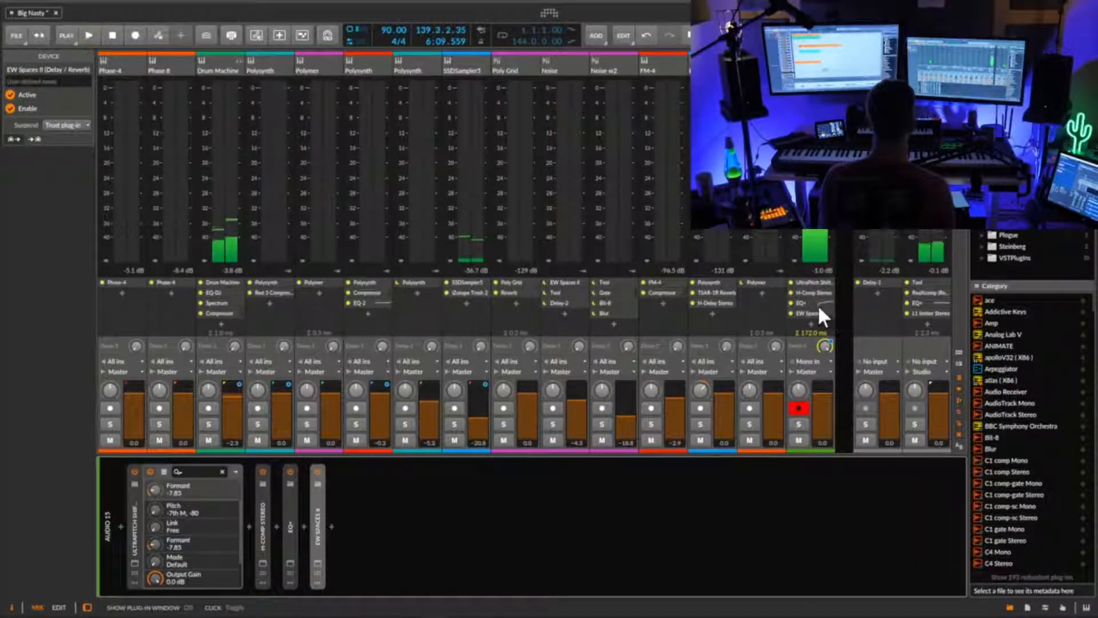
click(875, 283)
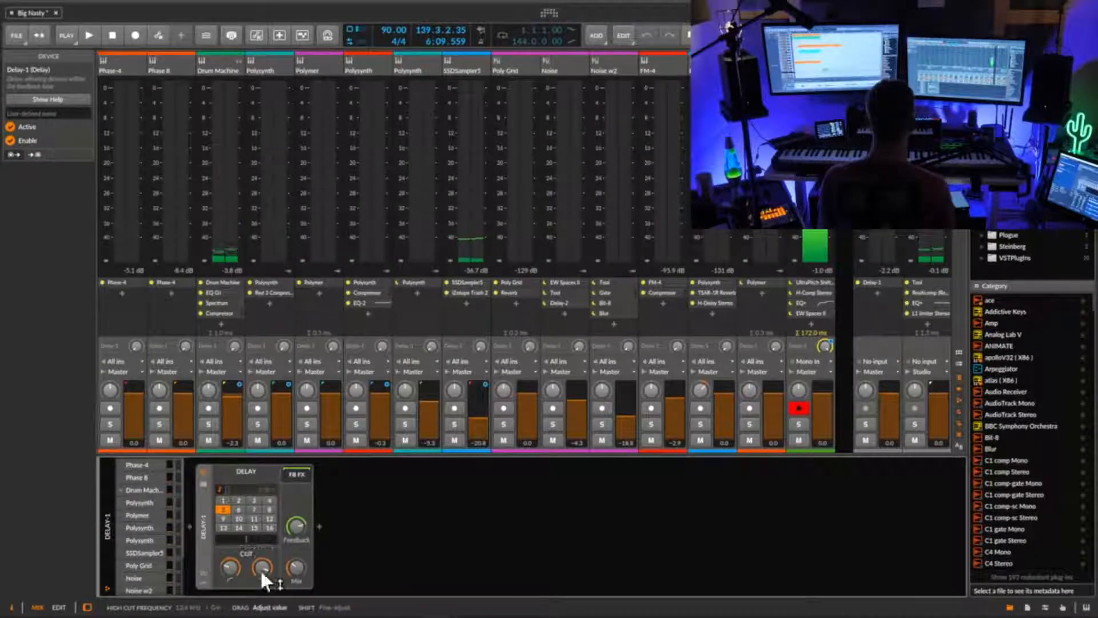
key(space)
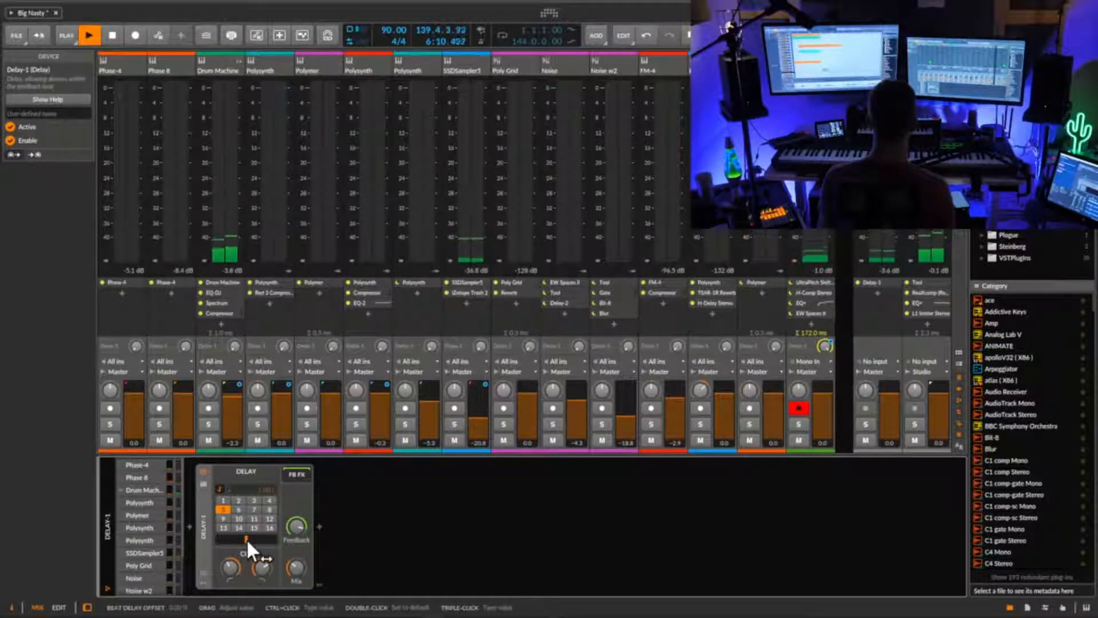
drag(290, 527, 291, 532)
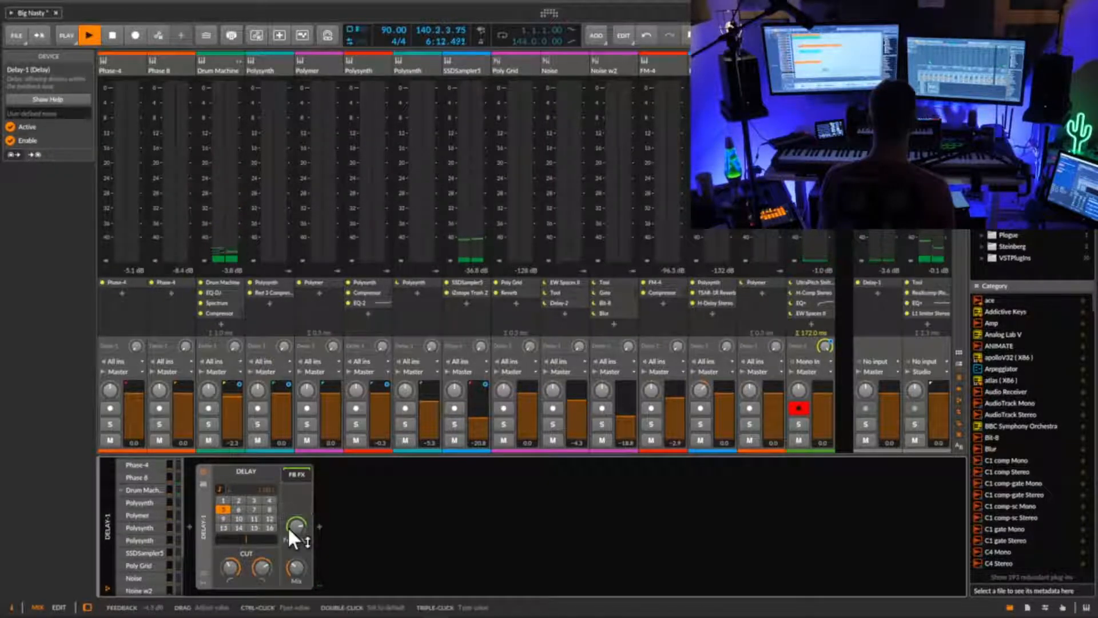
key(space)
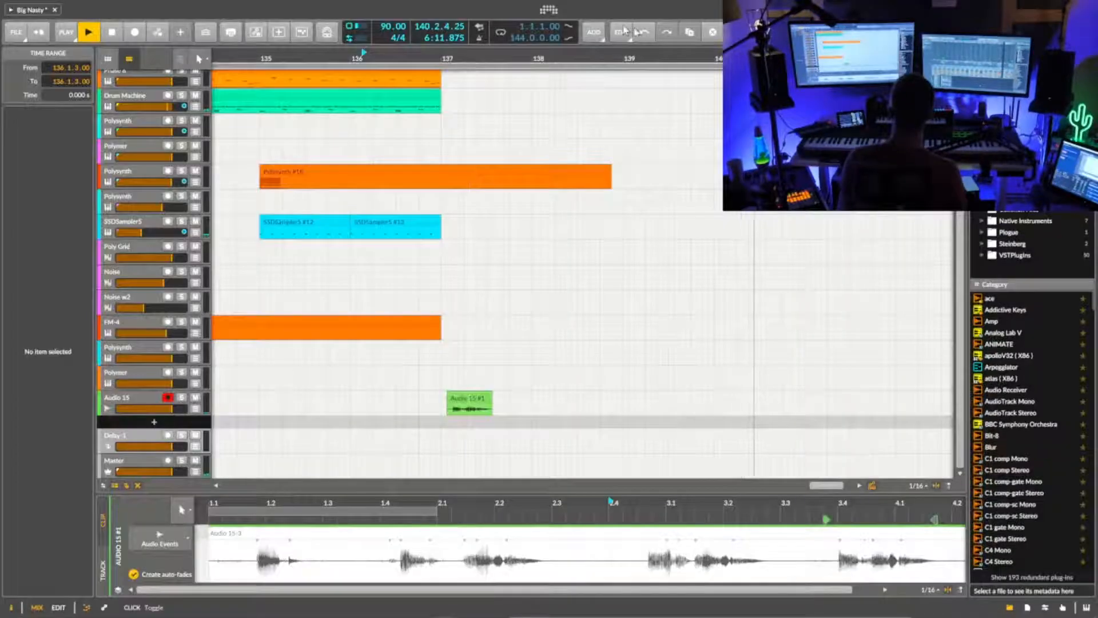
drag(673, 56, 731, 54)
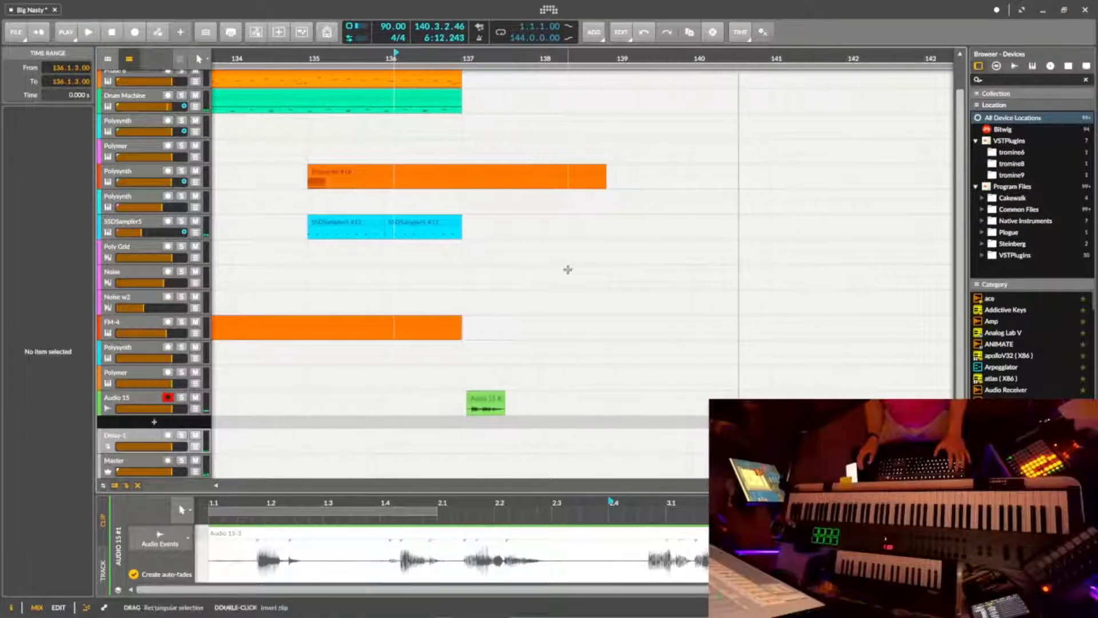
- Open UltraPitch Shift on the Audio 15 track and compare the ending with the plug-in bypassed, re-enabling it after playback
click(160, 404)
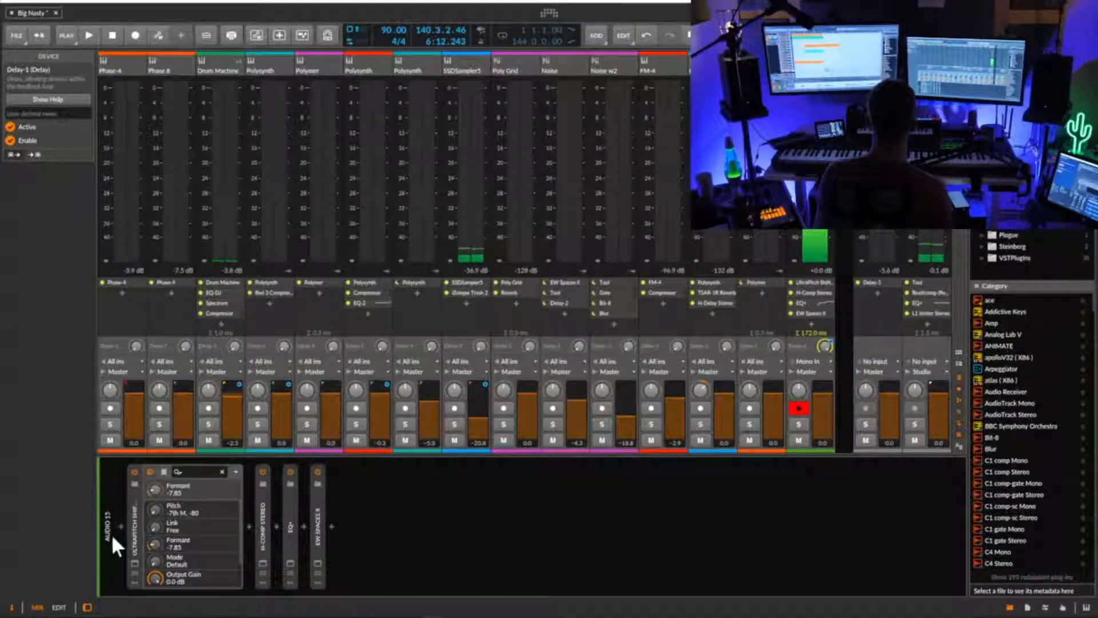
click(135, 562)
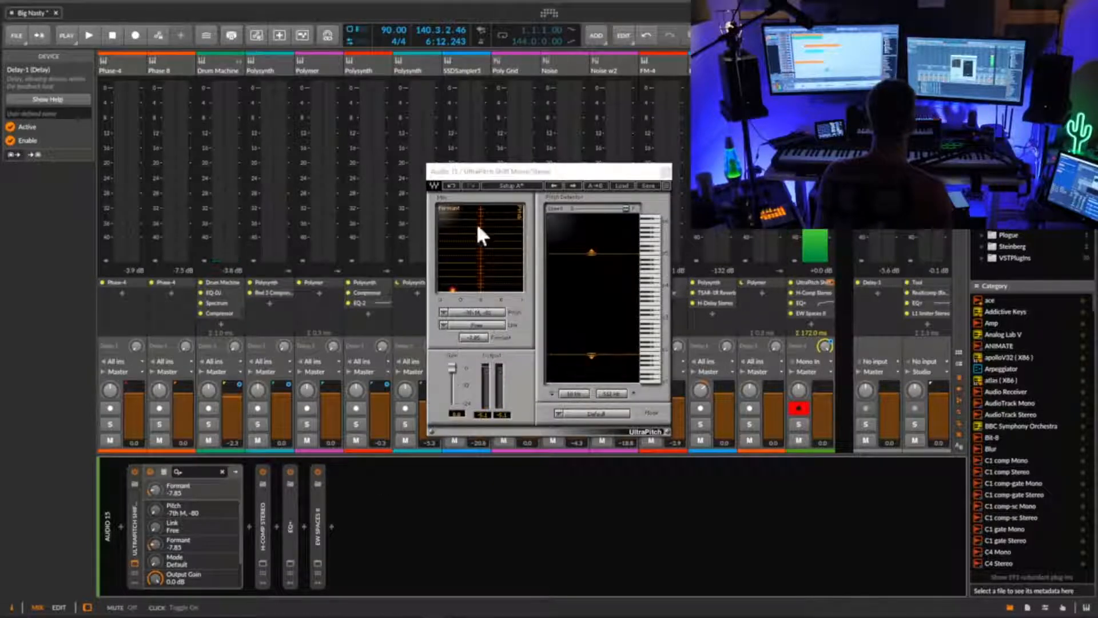
click(135, 470)
key(space)
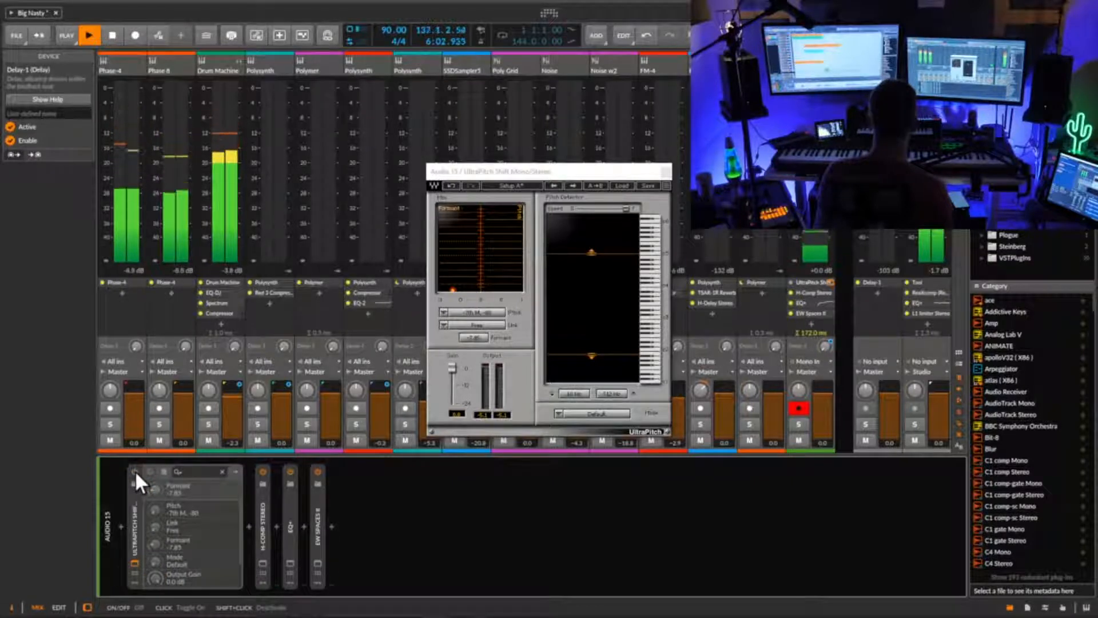
key(space)
click(135, 470)
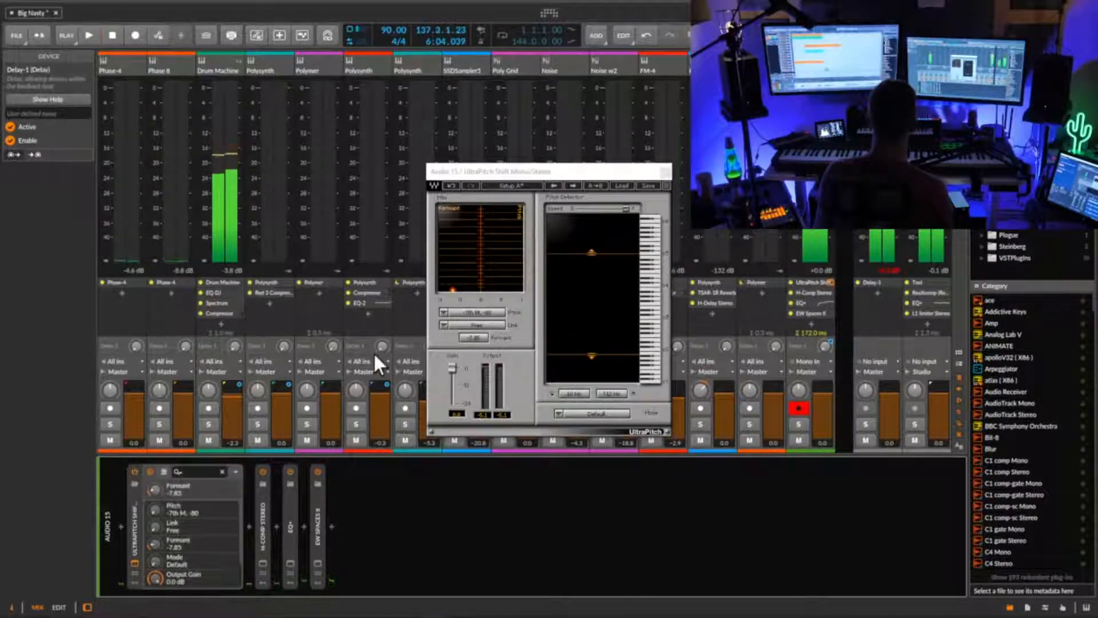
- Audition UltraPitch Shift's pitch at -Octave, settle the pitch at -7th m, -20, and lower the formant slightly
drag(468, 314, 468, 325)
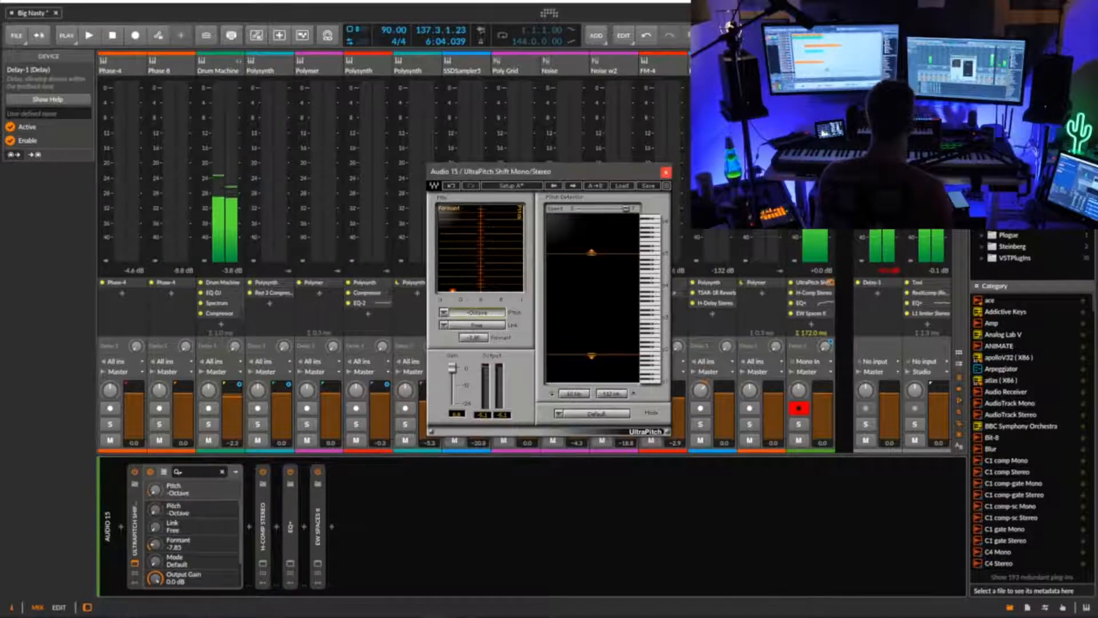
key(space)
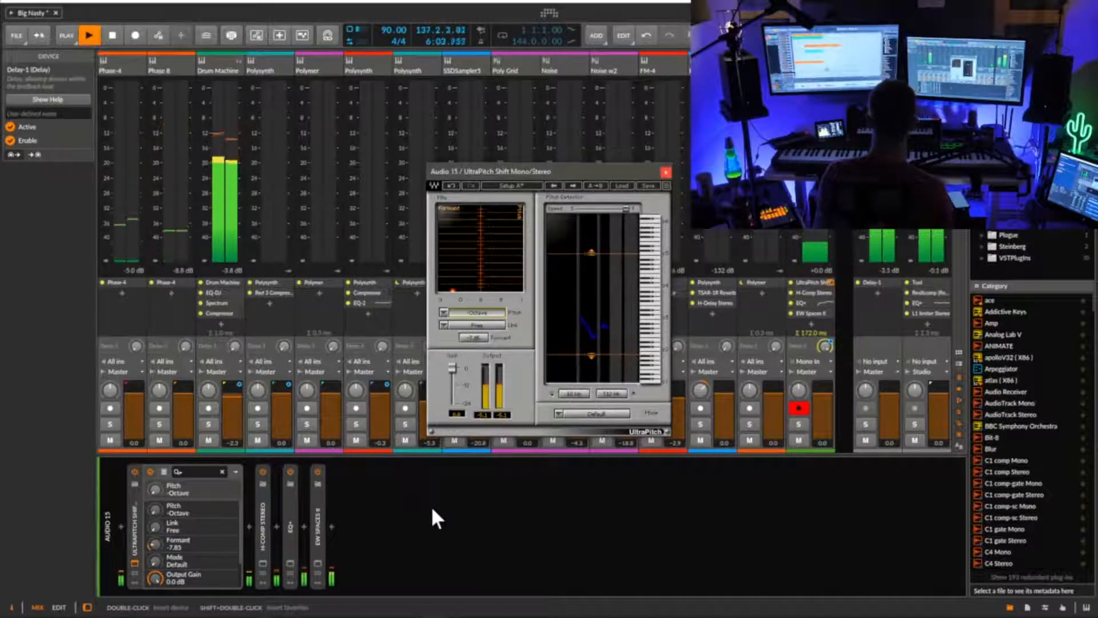
key(space)
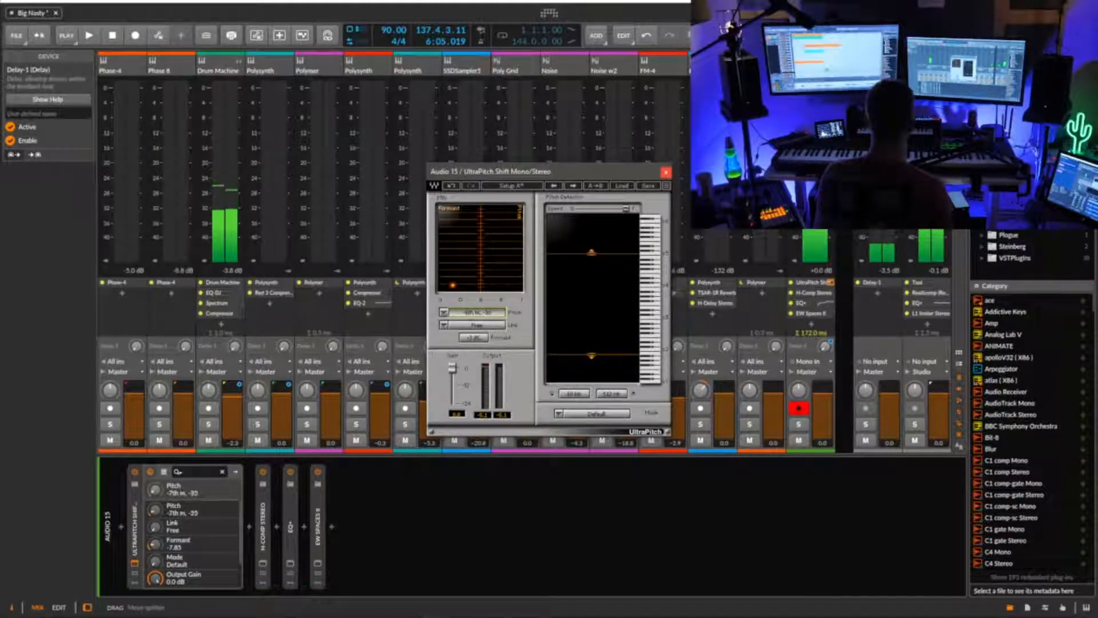
drag(453, 284, 447, 284)
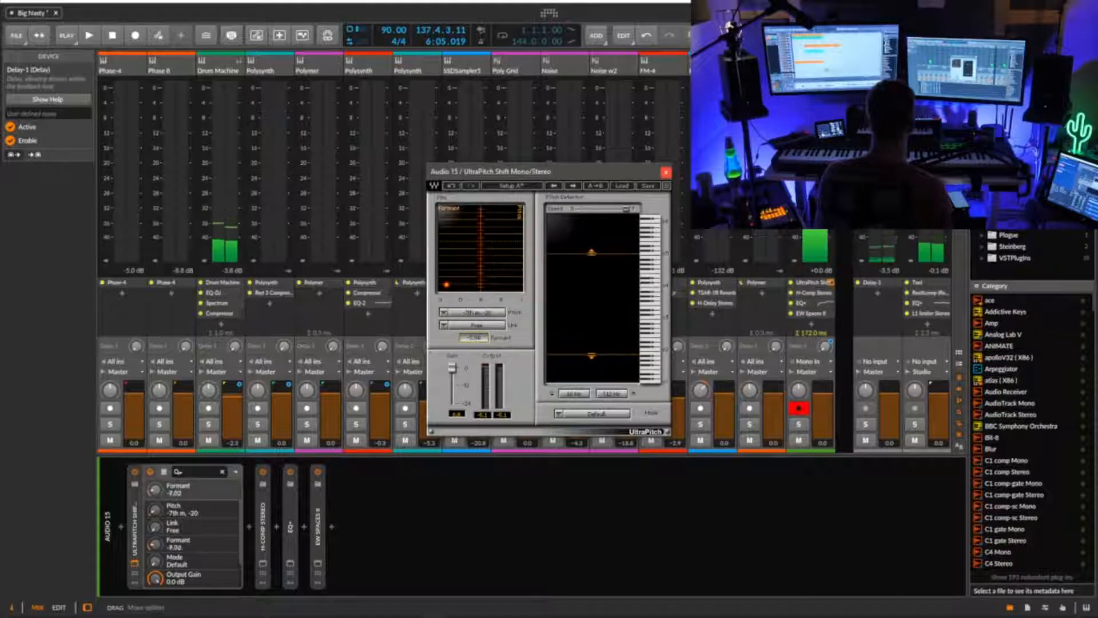
- Play the ending from around bar 136 to audition the pitch-shifted snippet and its delay tail, and save the project
key(space)
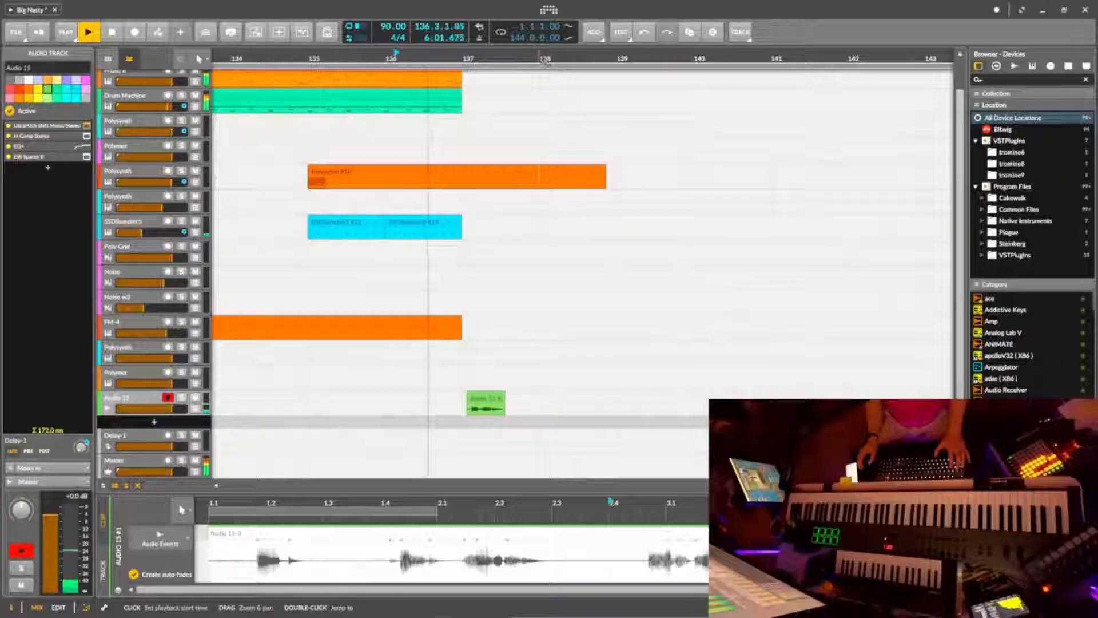
drag(544, 60, 547, 97)
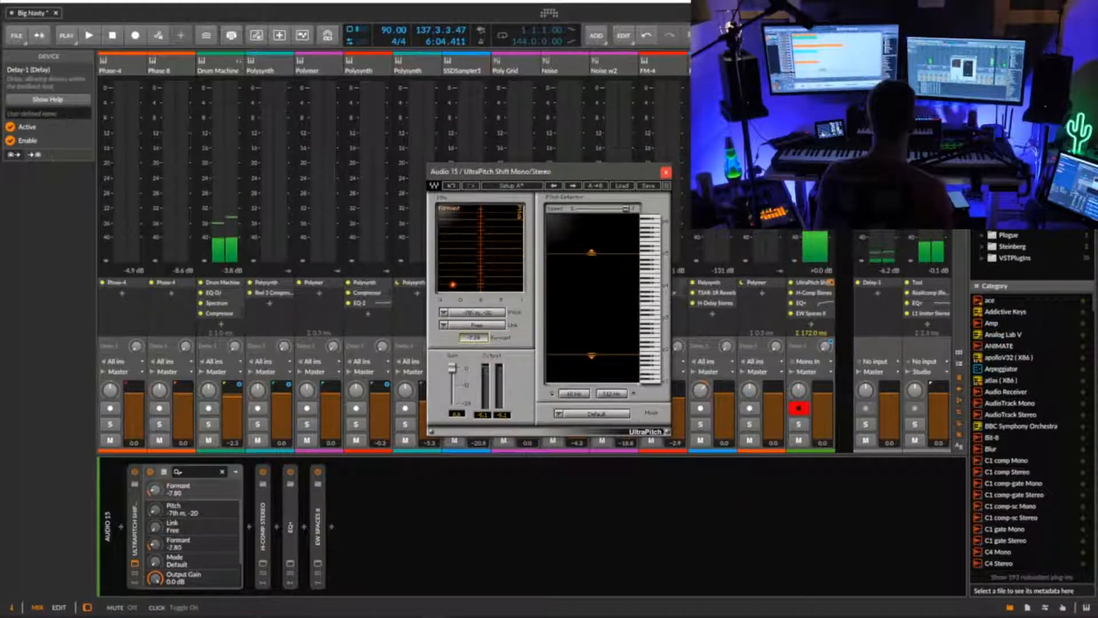
key(space)
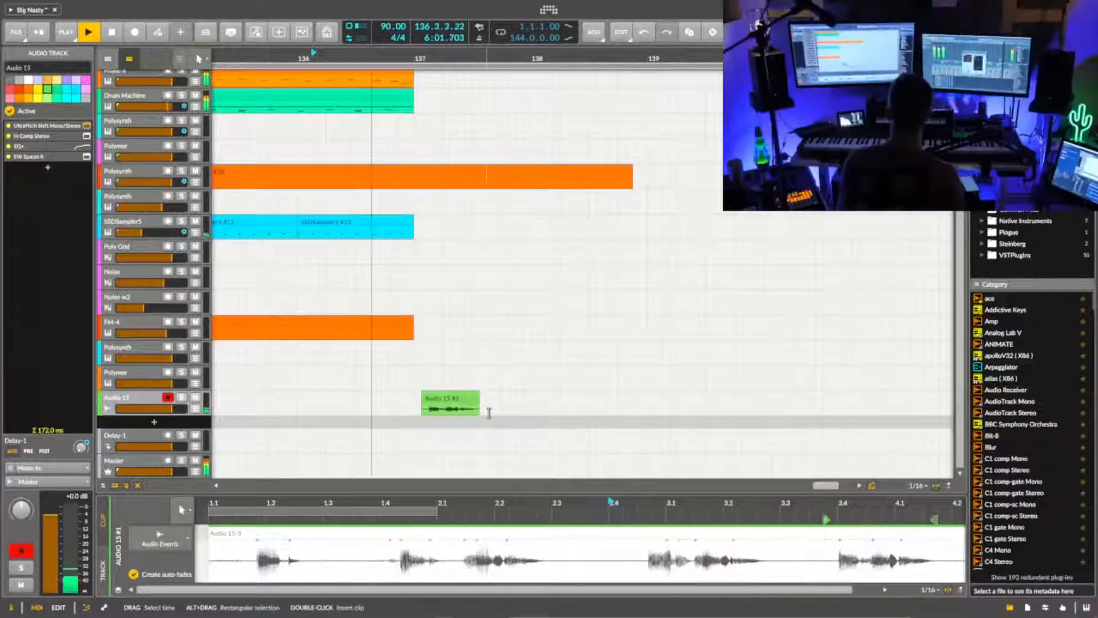
click(597, 342)
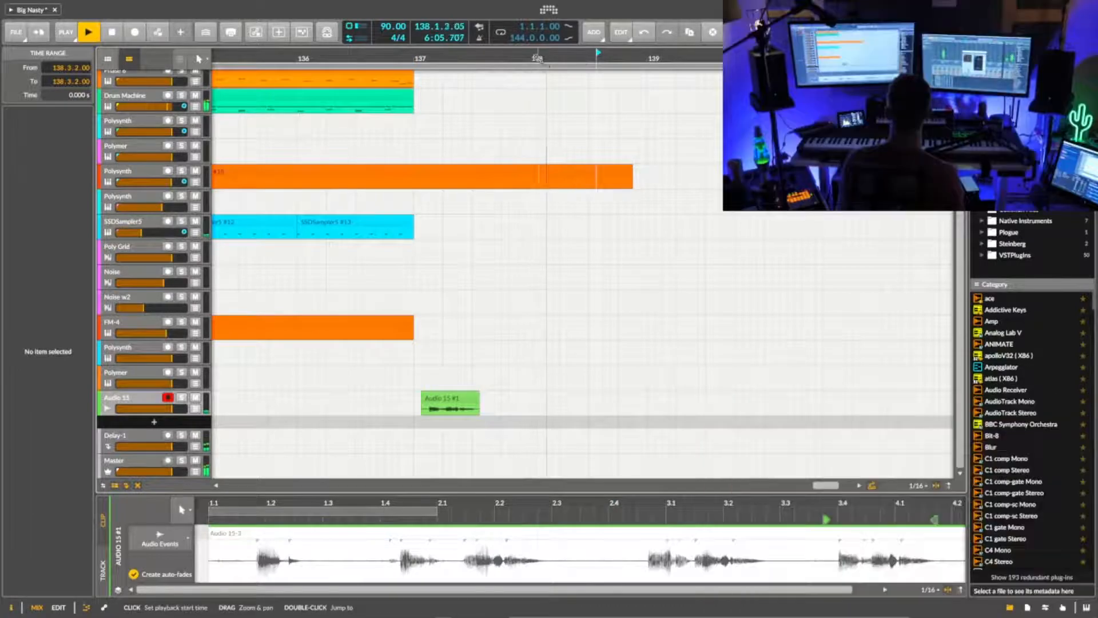
drag(537, 59, 537, 5)
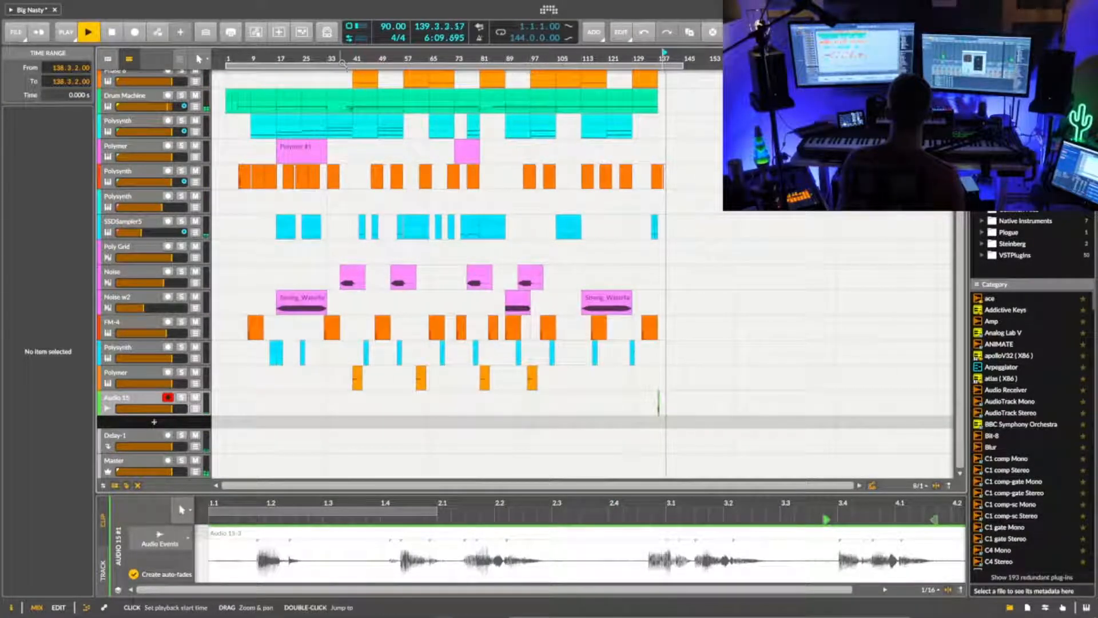
click(21, 37)
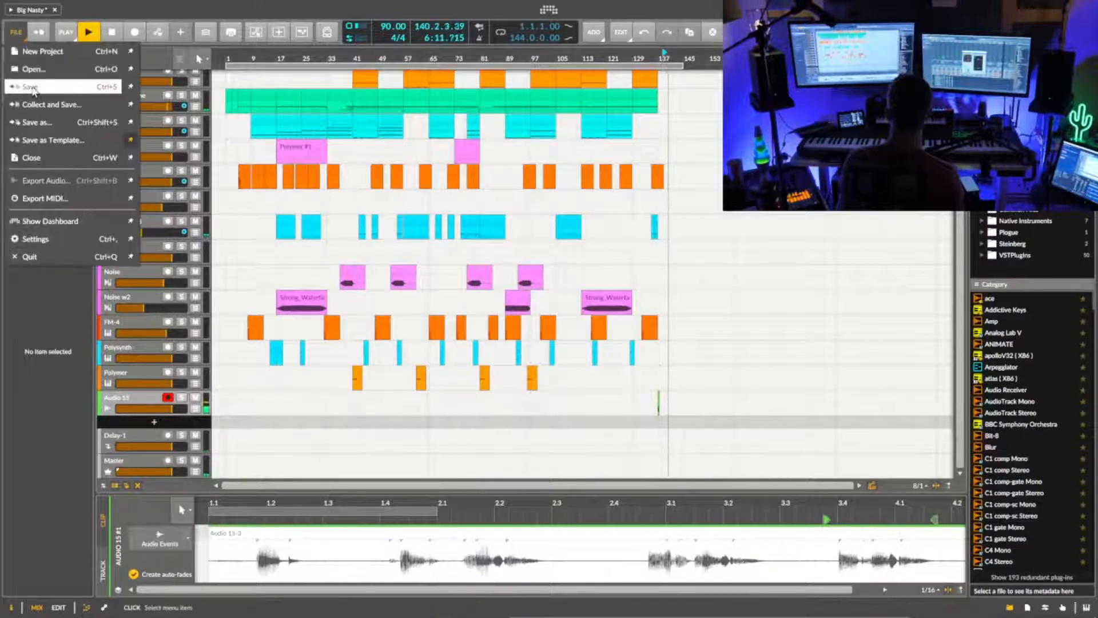
click(30, 86)
- Stop playback and show the Master track's automation lane, set to the Mixer Volume parameter
drag(683, 58, 683, 94)
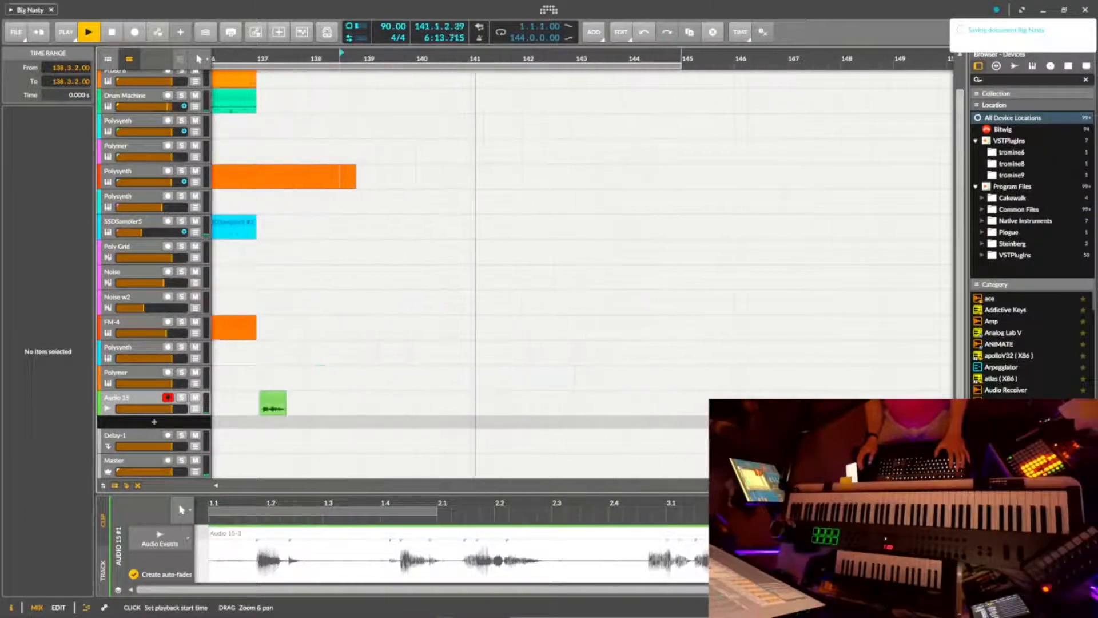
key(space)
click(195, 472)
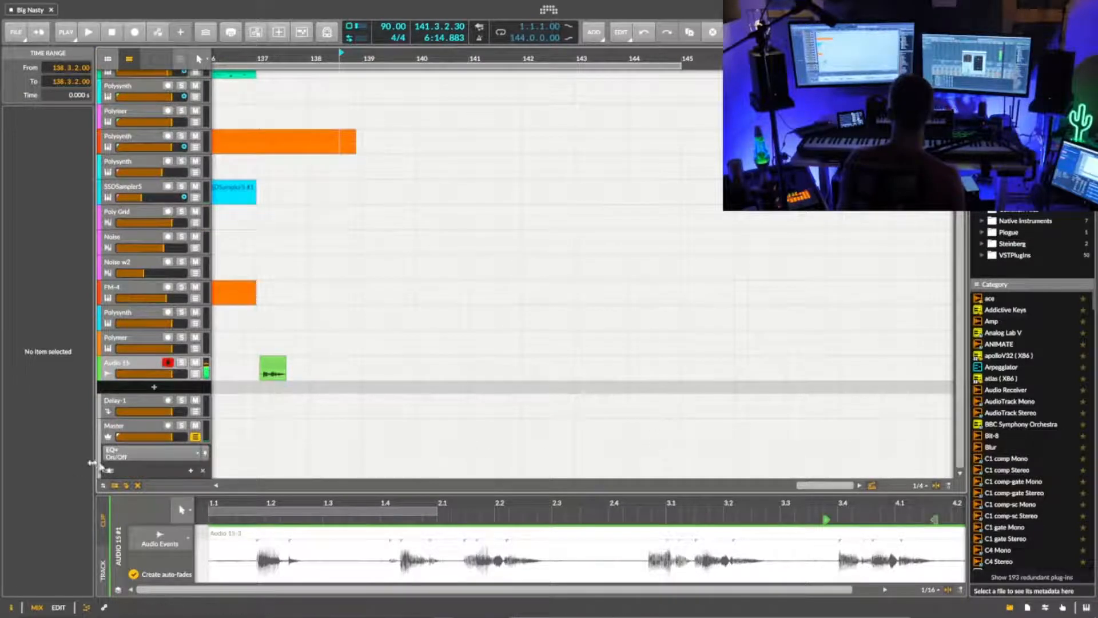
click(143, 451)
mouse_move(156, 541)
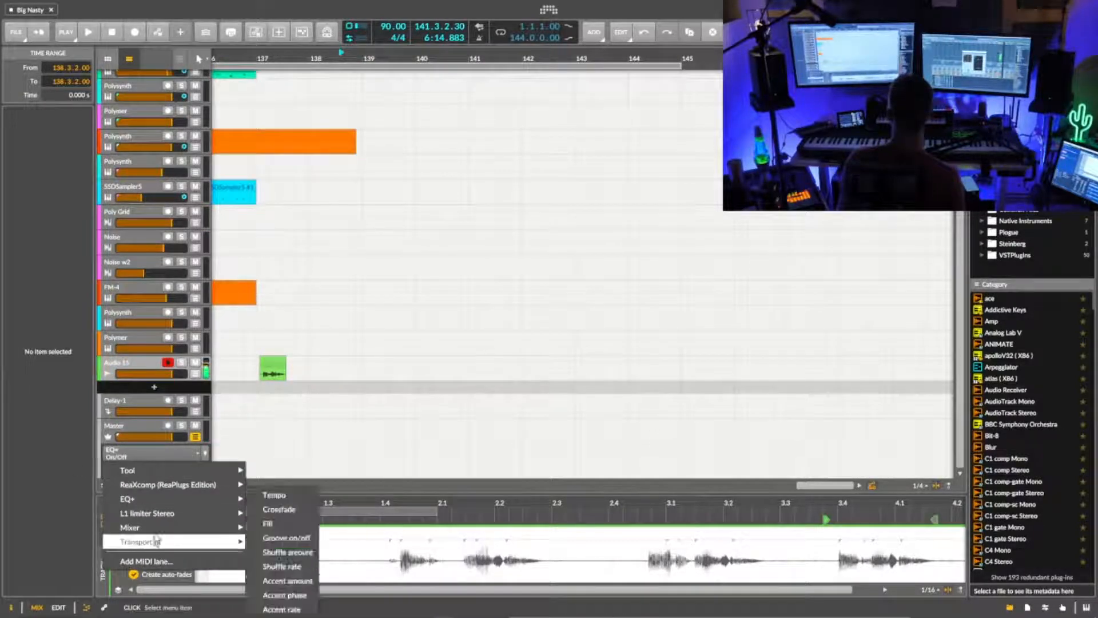
click(274, 494)
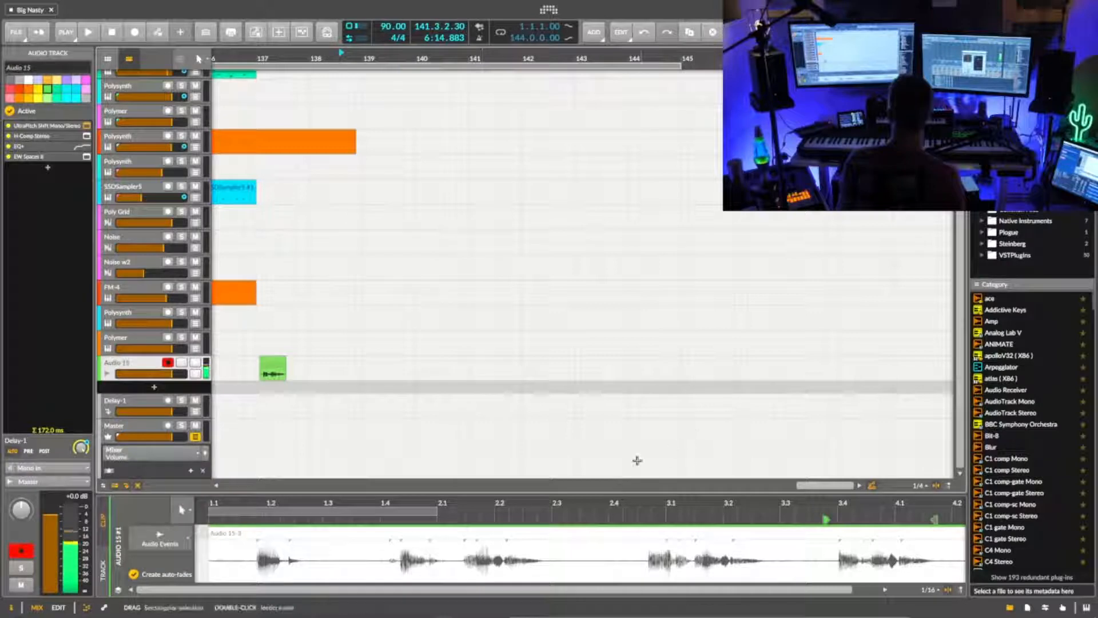
- Fade the Master volume from 0.0 dB just before bar 145 to -Inf dB at 145.1.1.00, and save the project
click(680, 452)
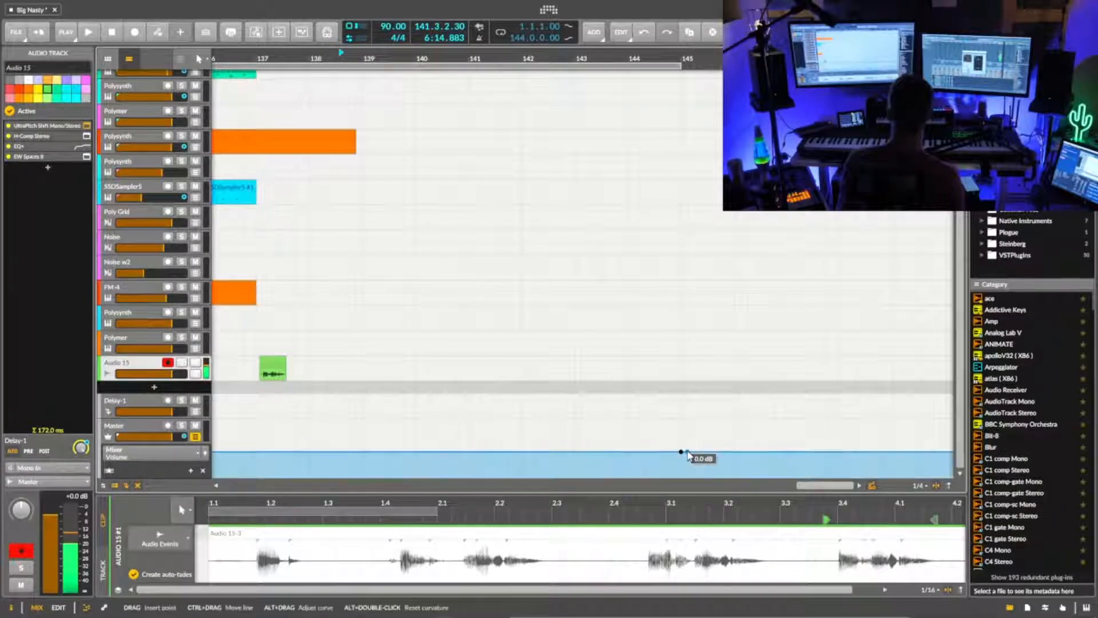
drag(671, 452, 669, 475)
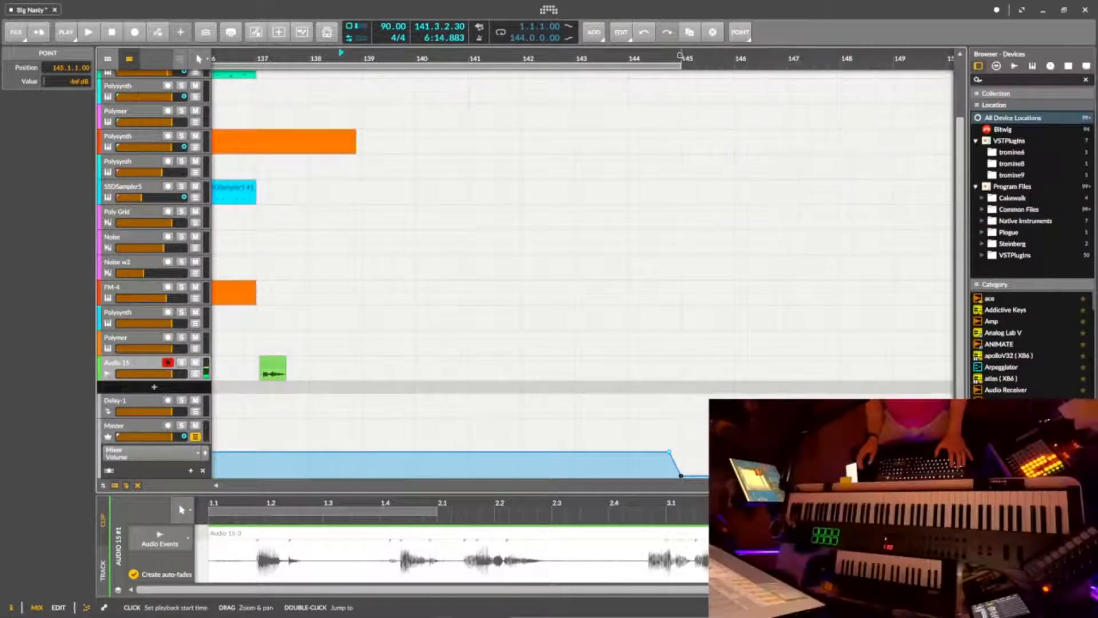
drag(683, 59, 797, 60)
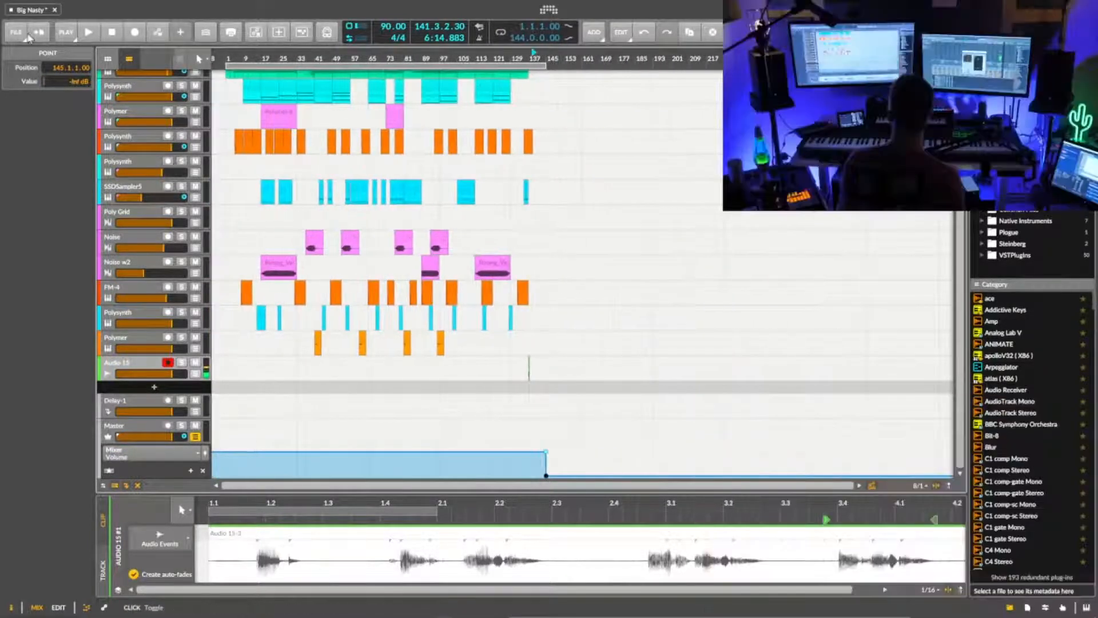
click(20, 33)
click(45, 89)
- Return the play start to bar 1, disarm recording on Audio 15 and hide the Master track's automation lane
click(227, 59)
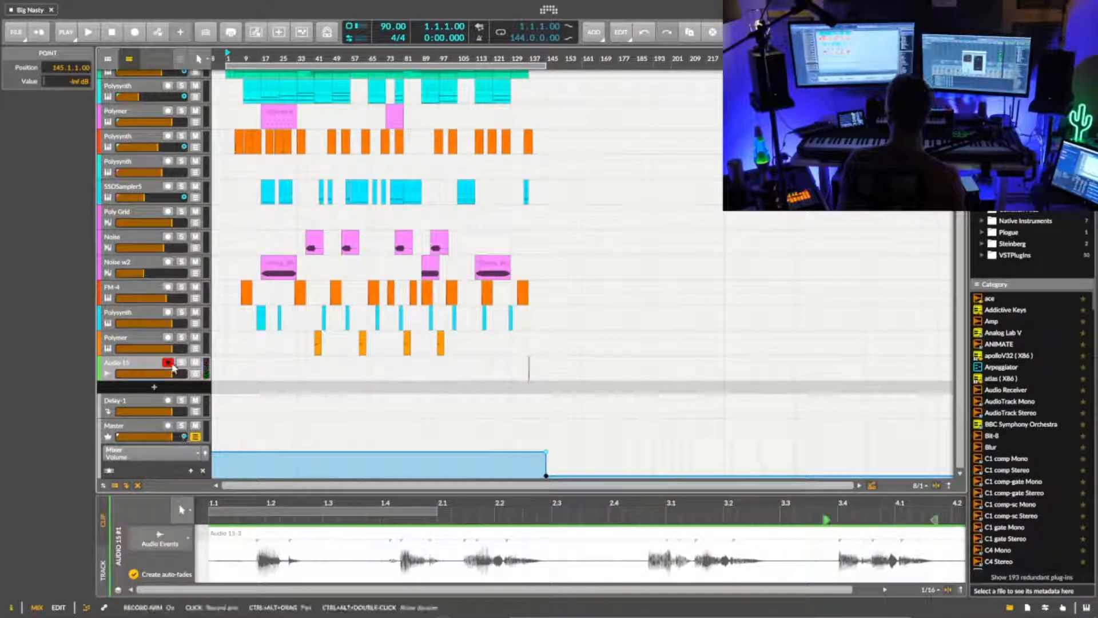
scroll(122, 336, up, 3)
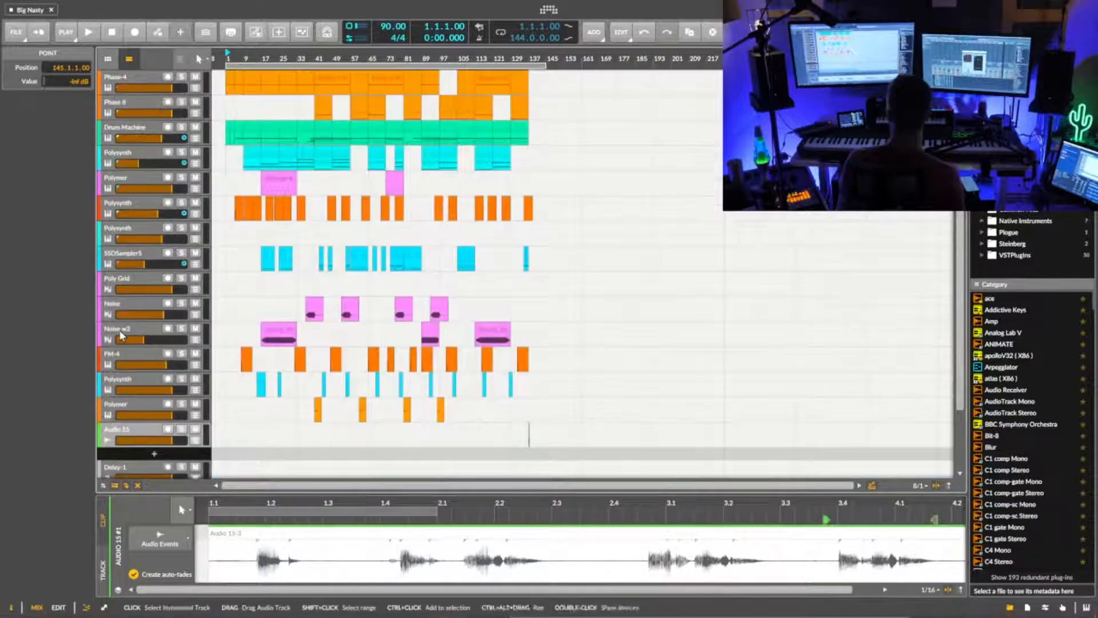
scroll(121, 336, down, 3)
click(196, 437)
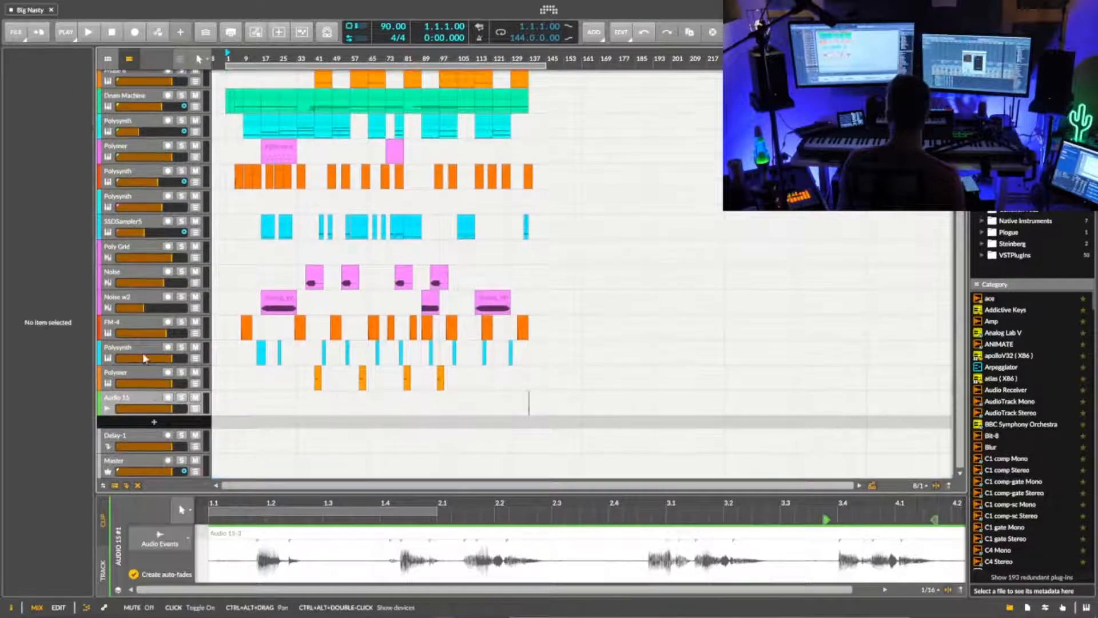
- Play the arrangement from bar 121 through the ending and stop around bar 141
scroll(144, 358, up, 1)
drag(228, 59, 227, 83)
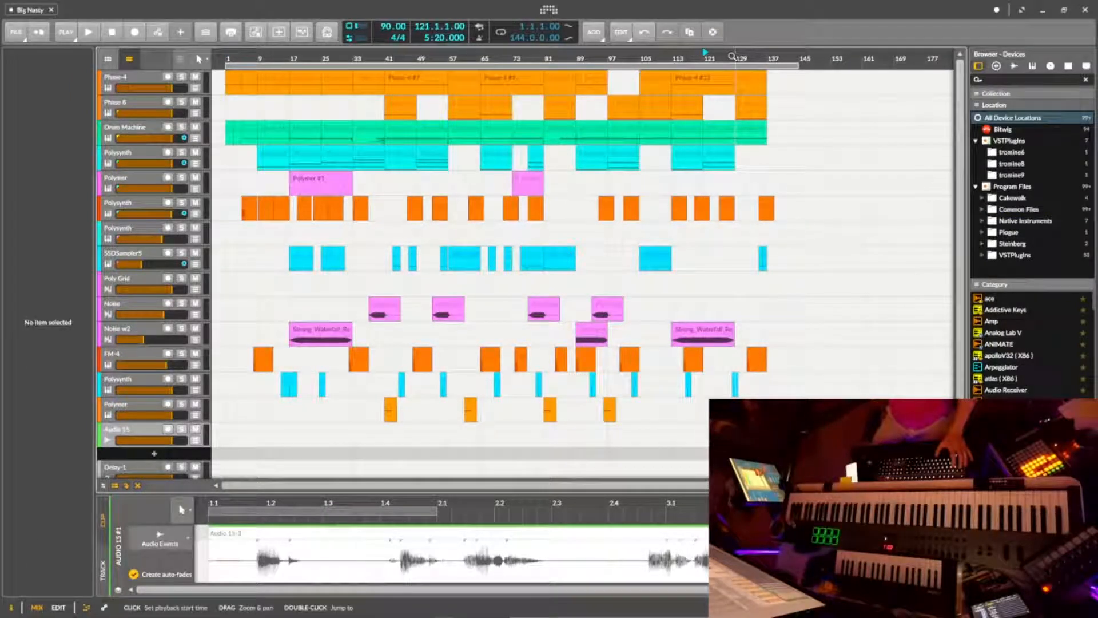
key(space)
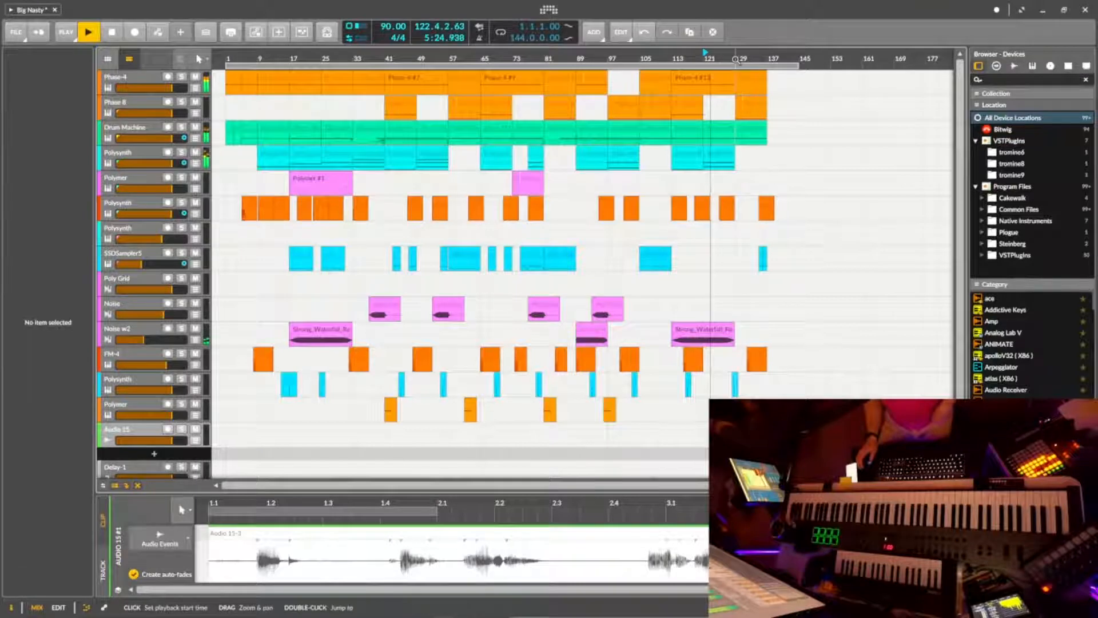
drag(734, 58, 644, 59)
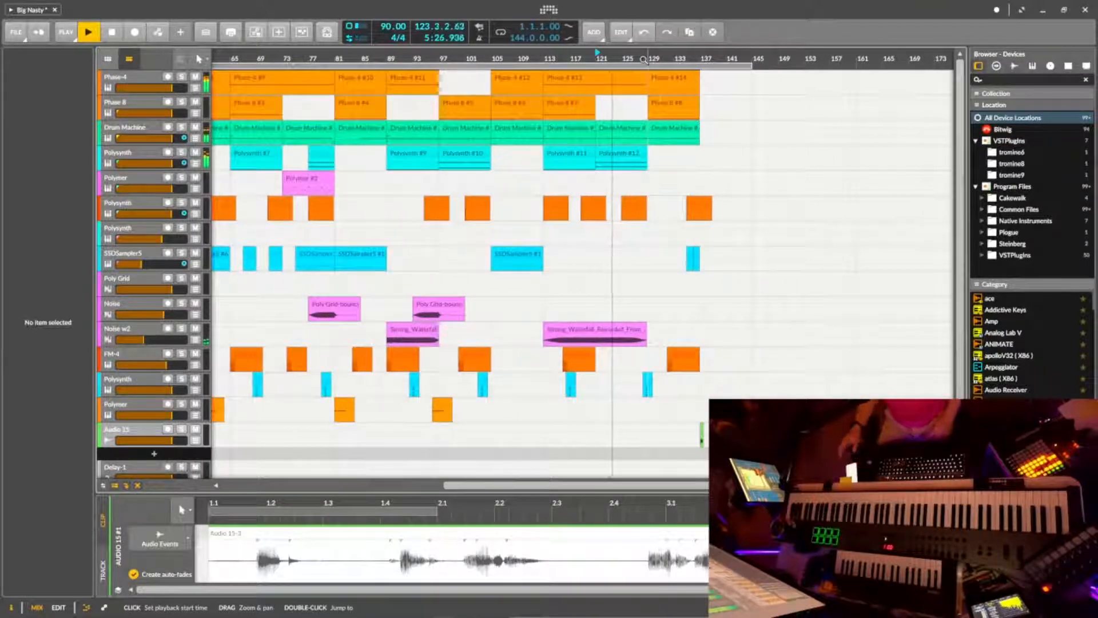
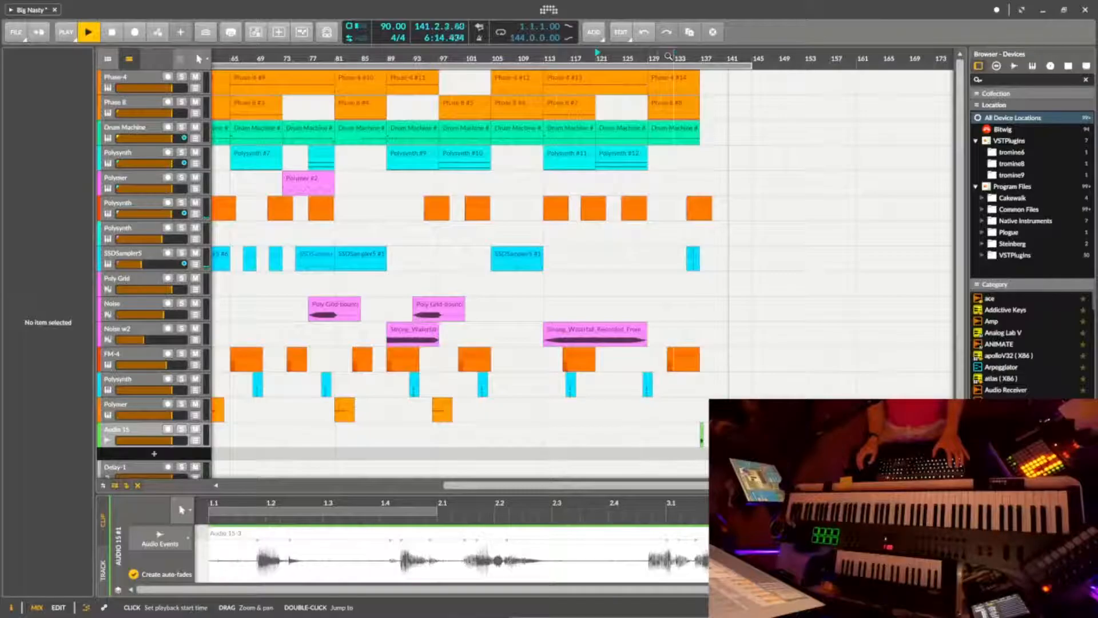
key(space)
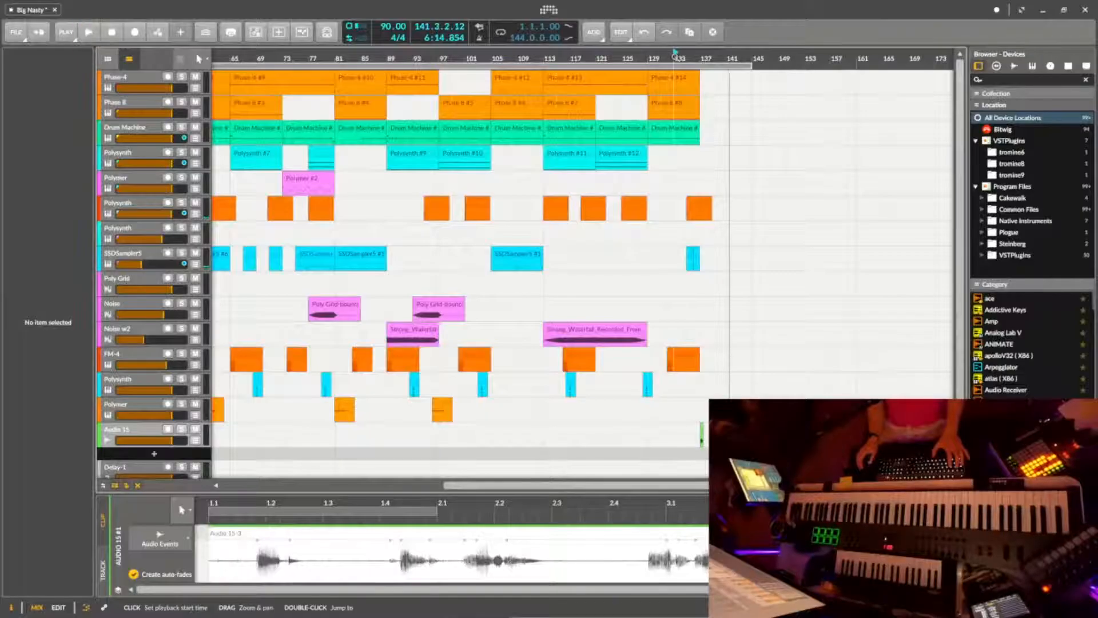
- Show the Phase-4 track's automation lanes and add a permanent lane for its Mixer Volume
drag(678, 56, 529, 98)
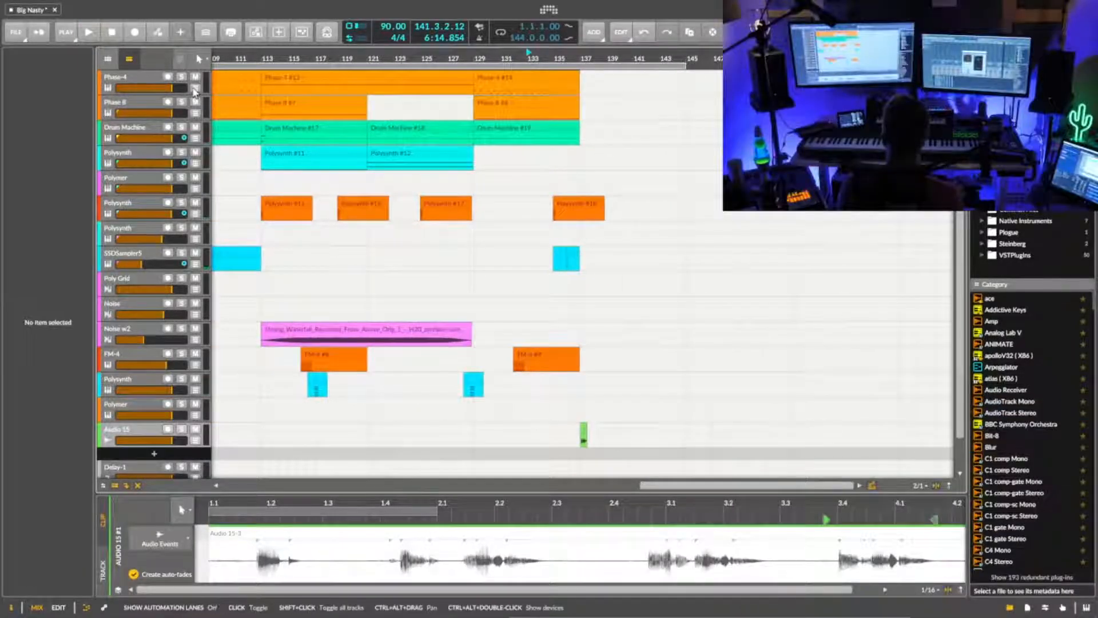
click(195, 88)
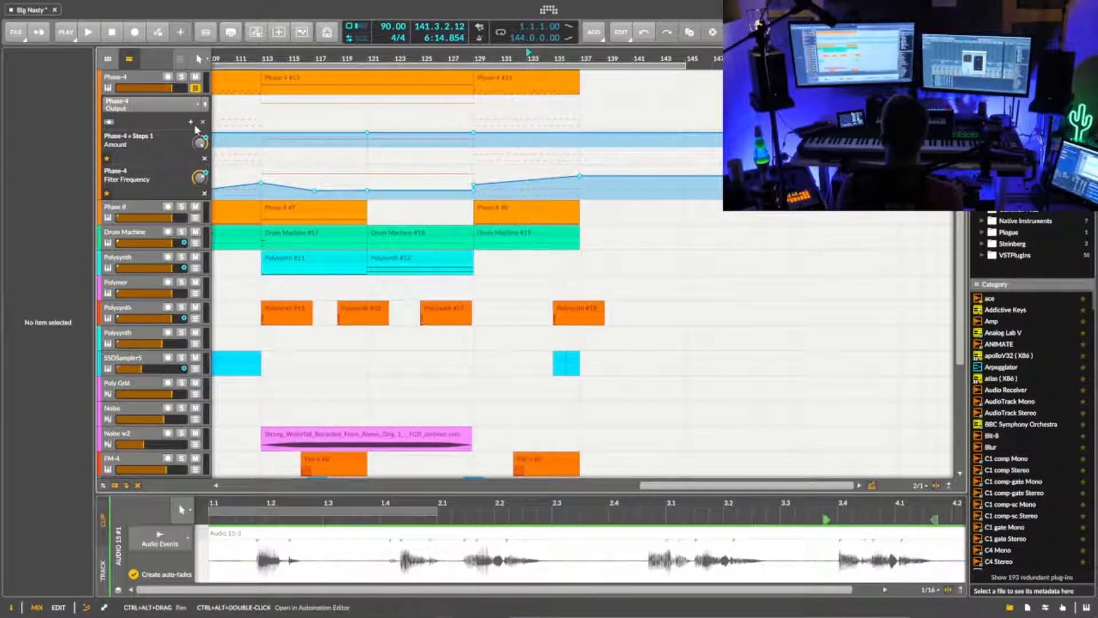
click(173, 109)
click(143, 164)
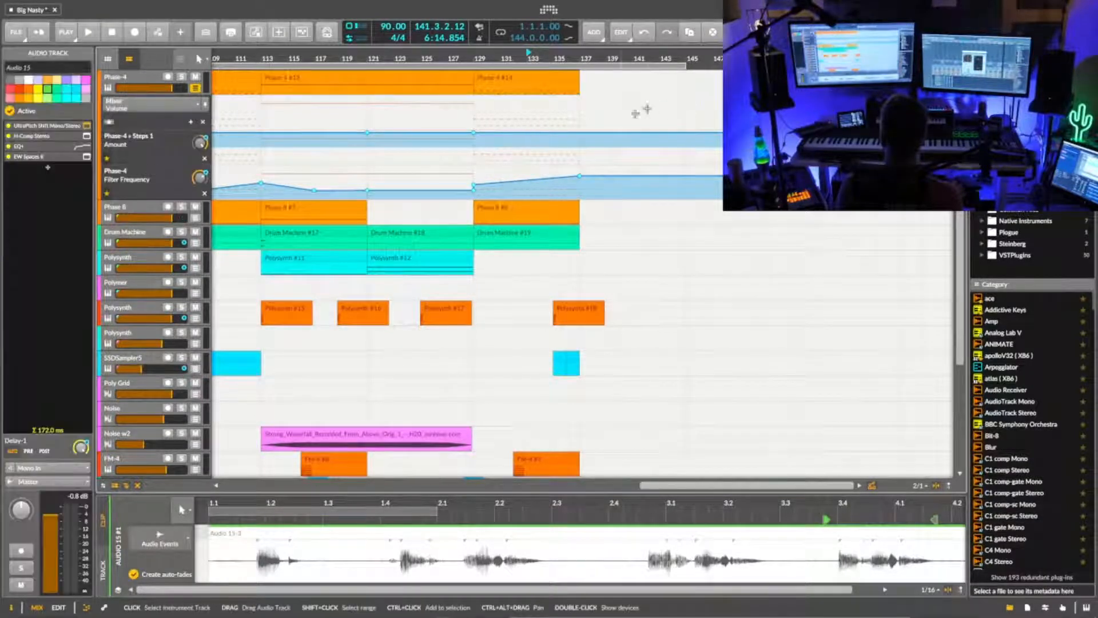
click(190, 122)
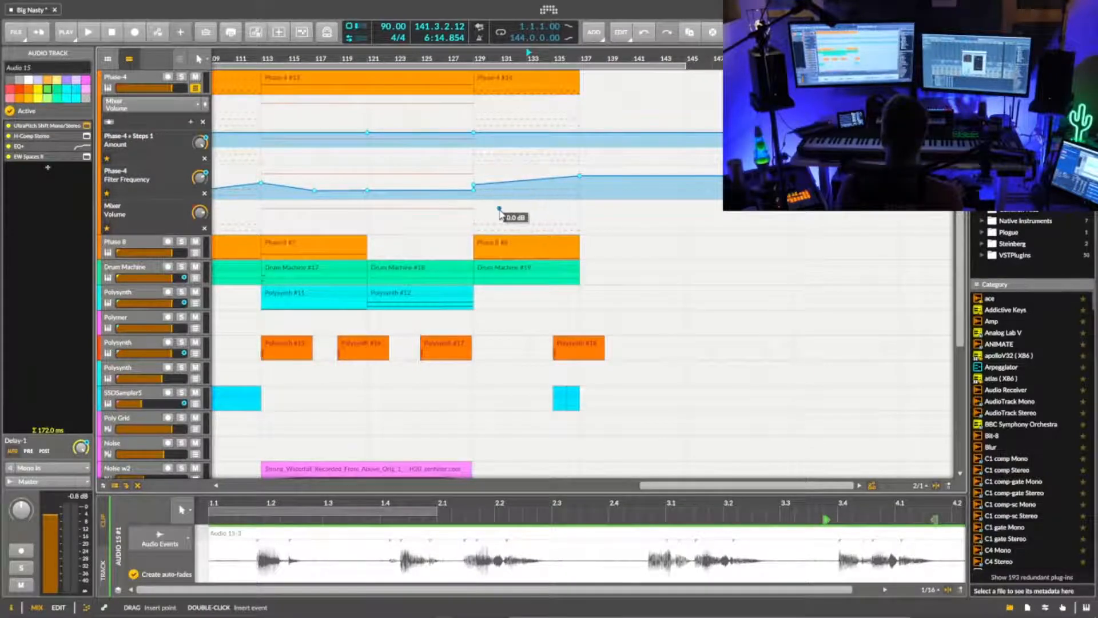
- Draw a slight Phase-4 volume decrease from 0.0 dB at bar 131 to bar 137, and audition it from about bar 131
click(500, 209)
mouse_move(560, 210)
mouse_down()
mouse_move(588, 212)
mouse_move(579, 215)
mouse_up()
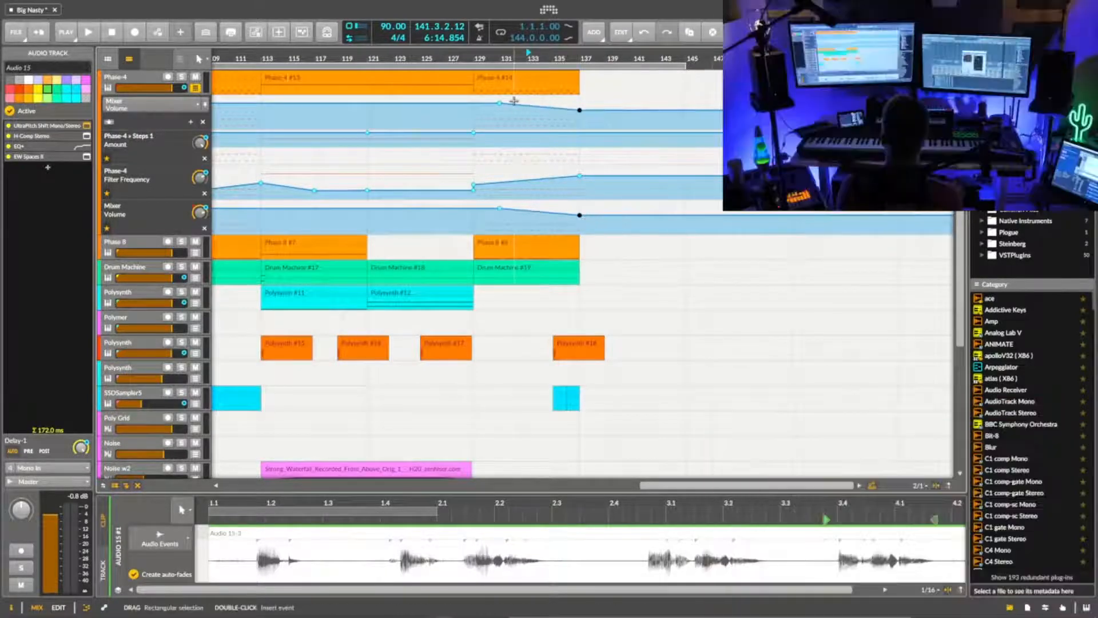
click(512, 56)
key(space)
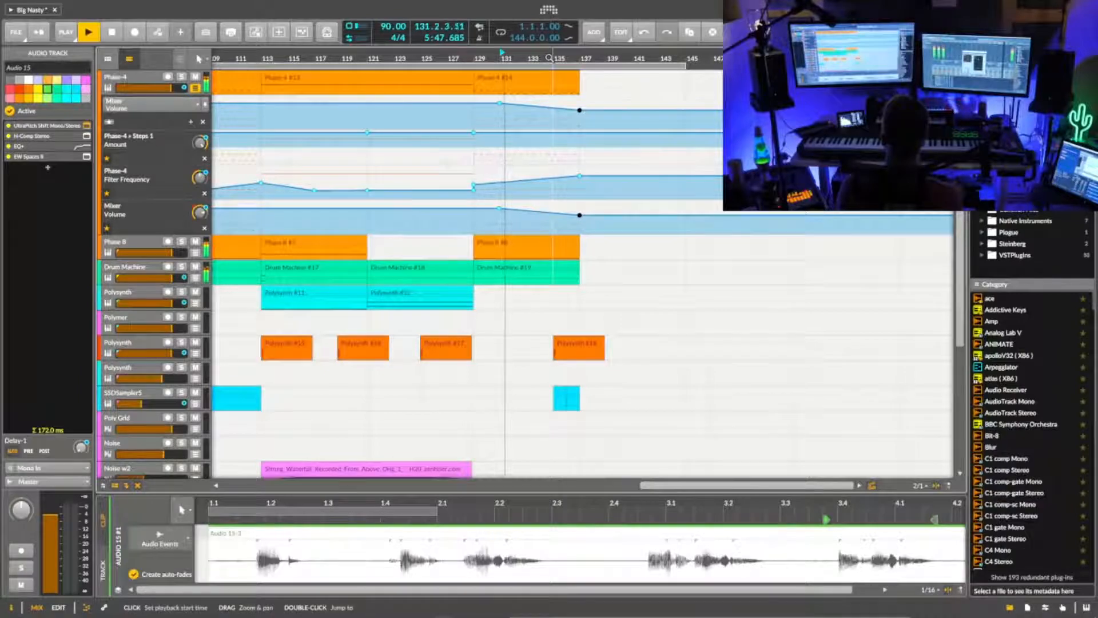
drag(550, 58, 598, 31)
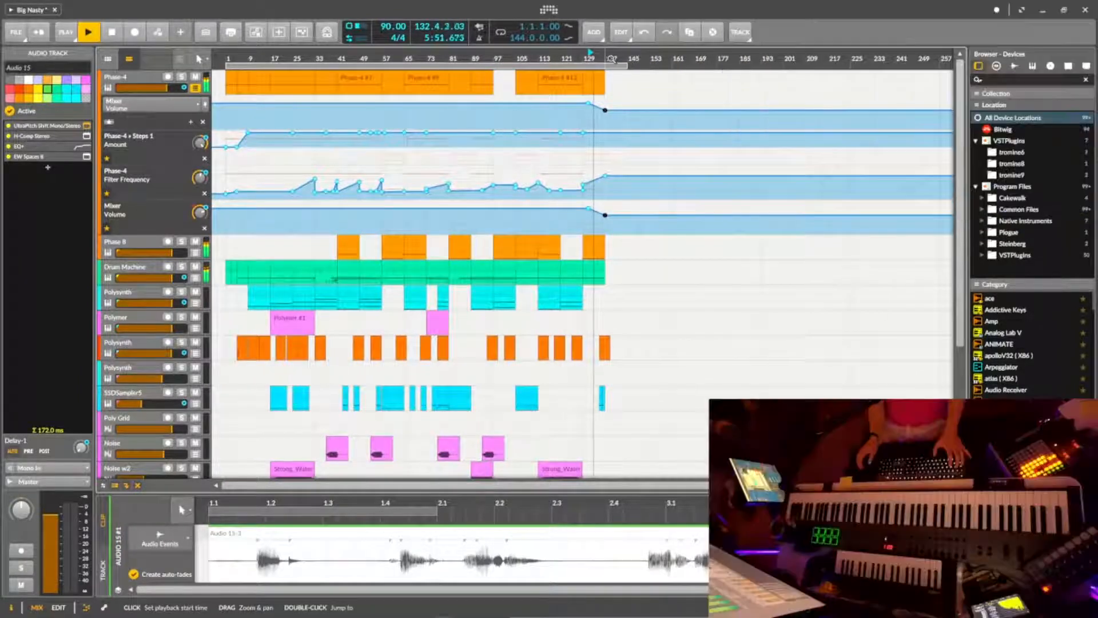
drag(614, 60, 598, 60)
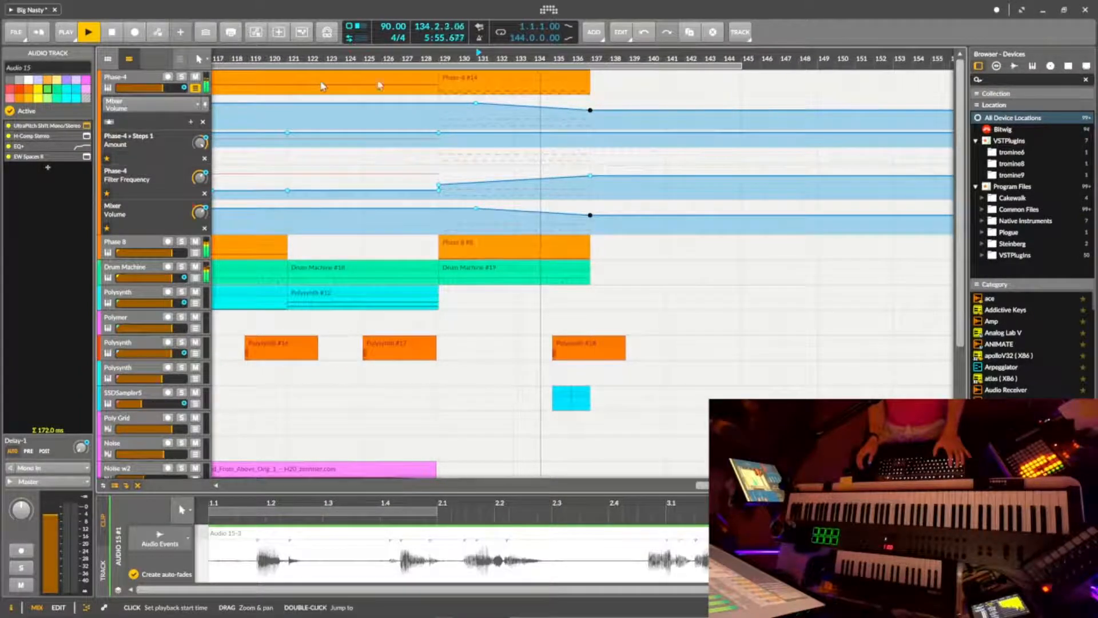
- Hide the Phase-4 automation lanes and save the project while the ending plays
key(a)
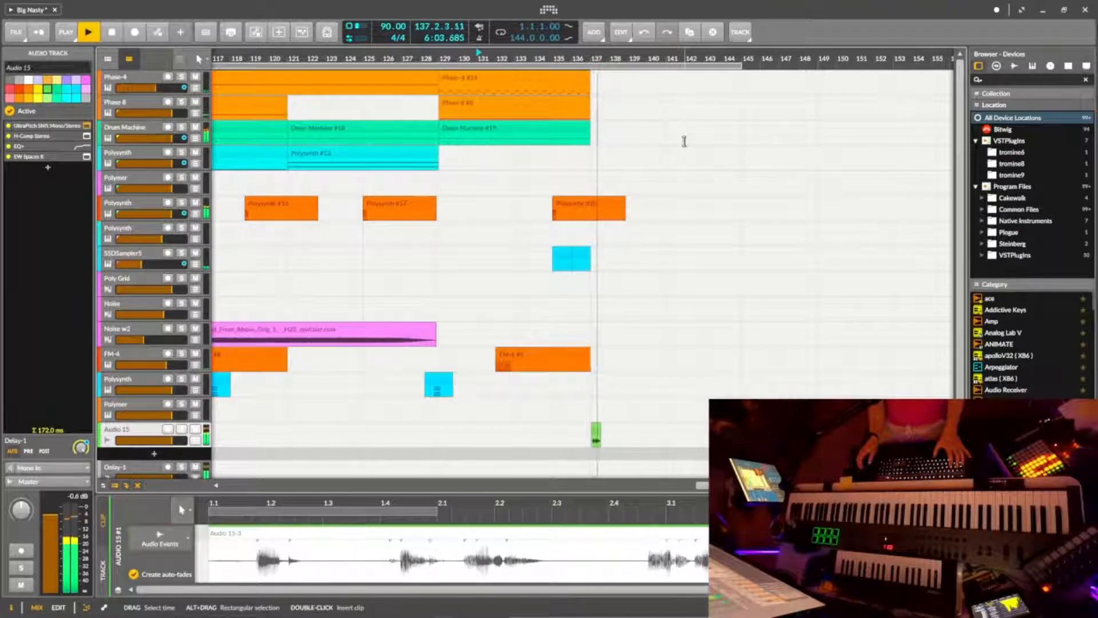
drag(676, 60, 744, 60)
click(16, 32)
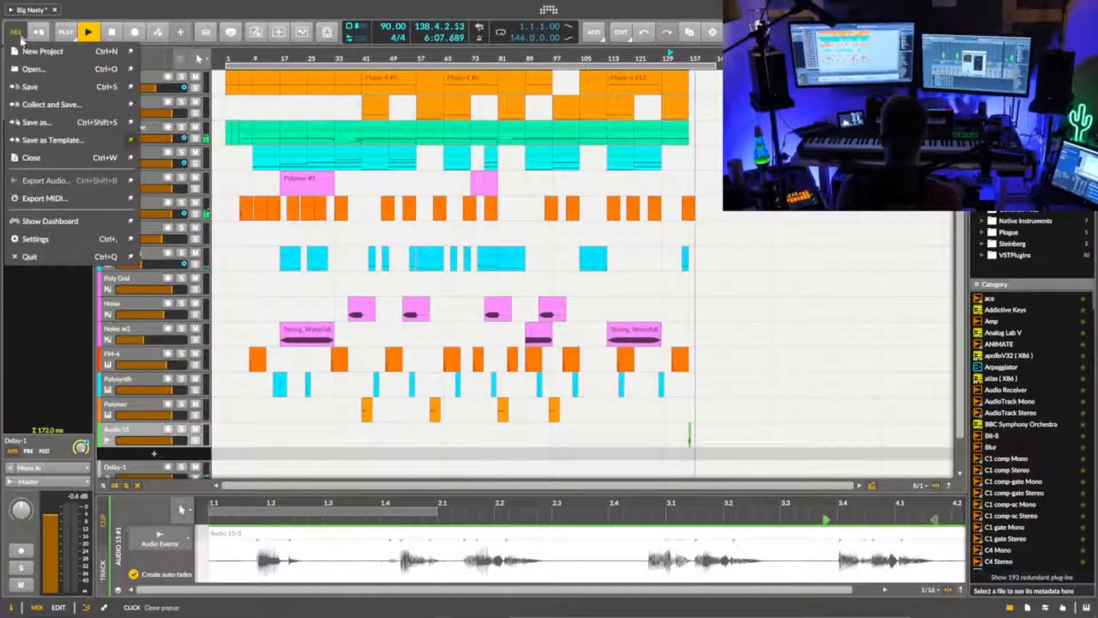
click(33, 90)
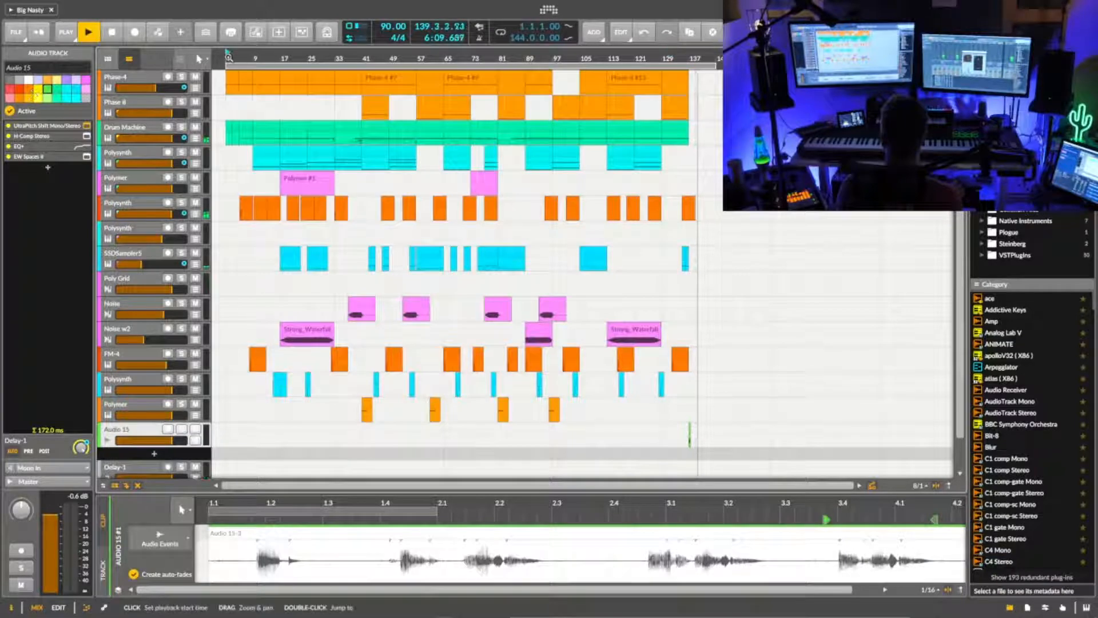
- Stop playback and briefly audition the tail of the track from bar 141
drag(229, 57, 249, 57)
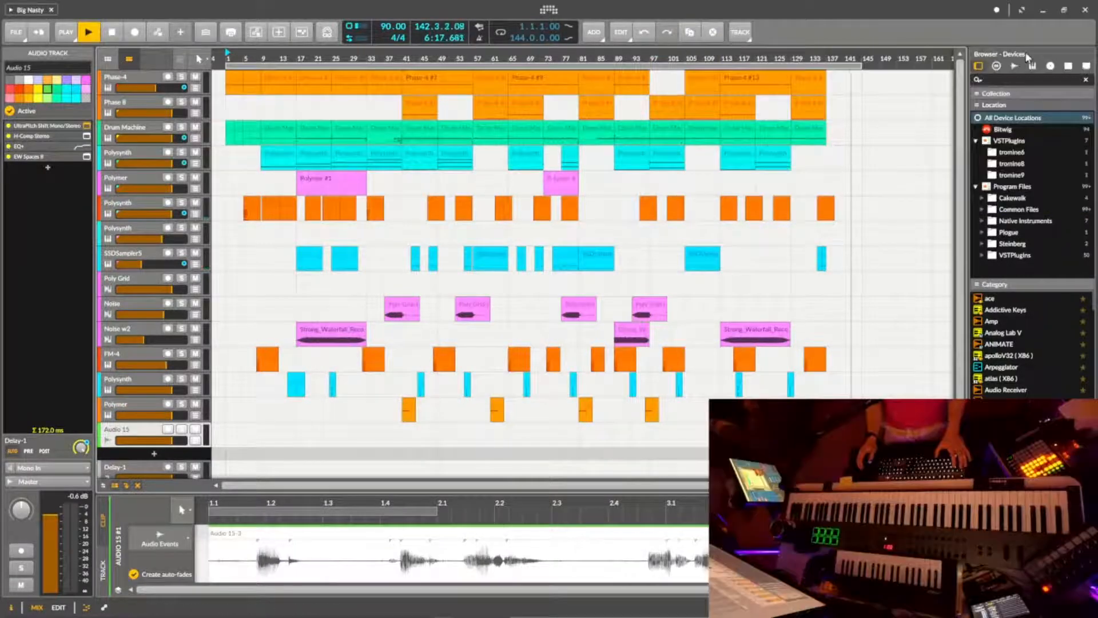
drag(860, 59, 760, 59)
key(space)
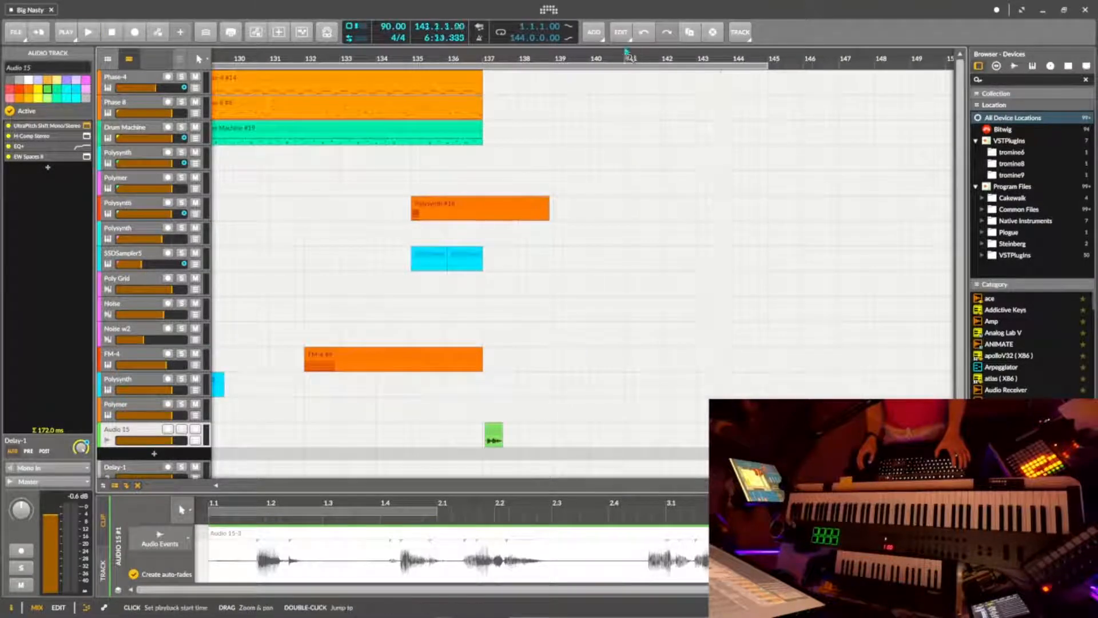
key(space)
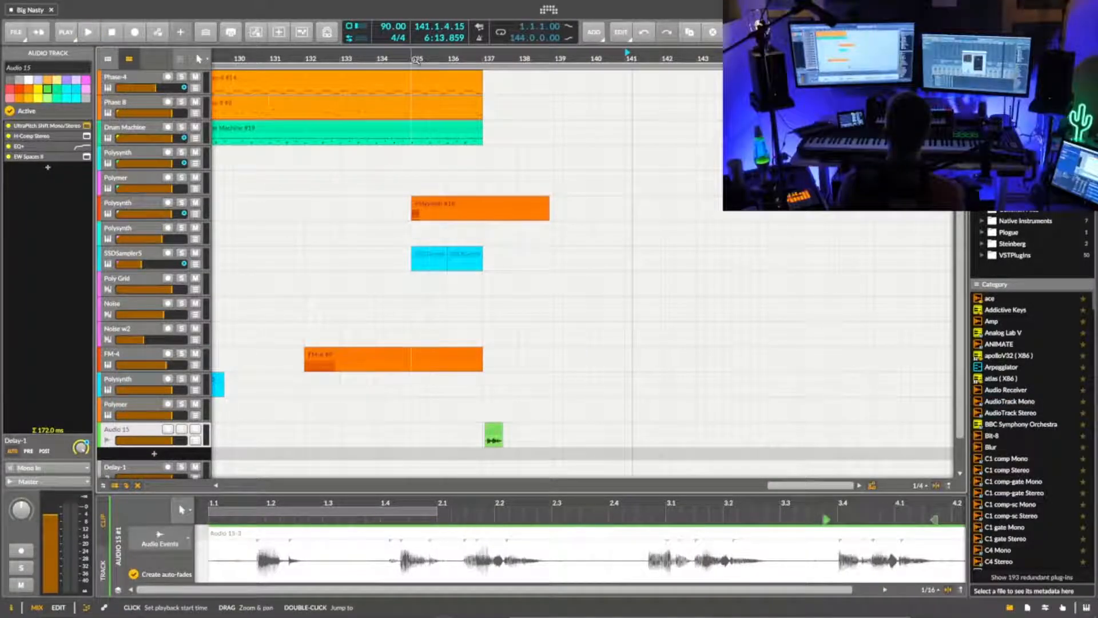
- Audition the ending from bar 135, and play the tail again from about bar 142
key(space)
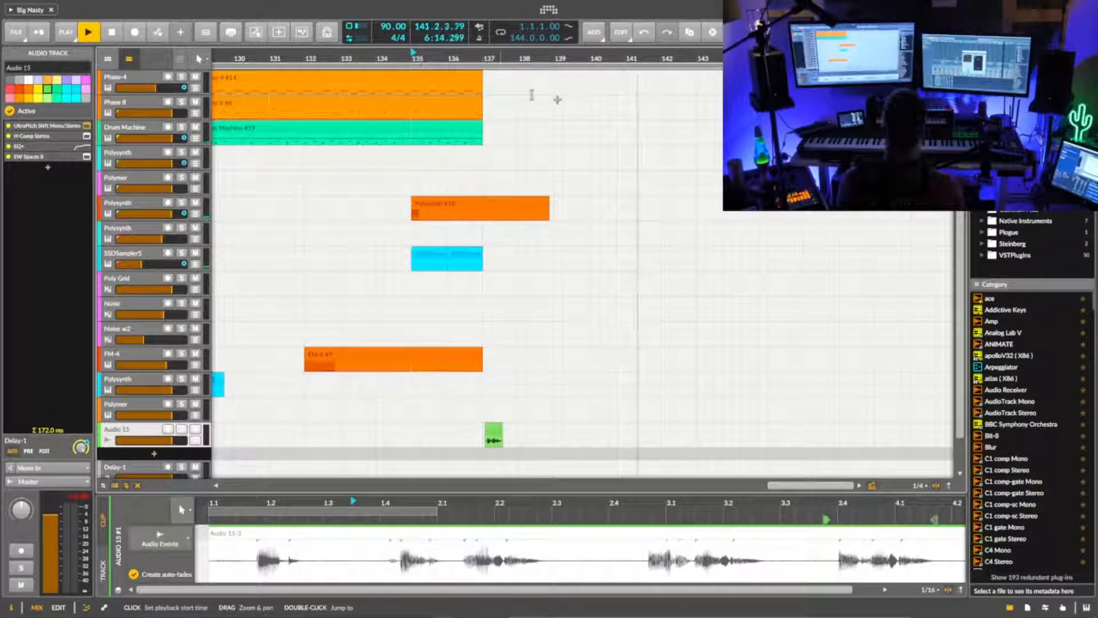
drag(671, 59, 670, 112)
click(655, 59)
key(space)
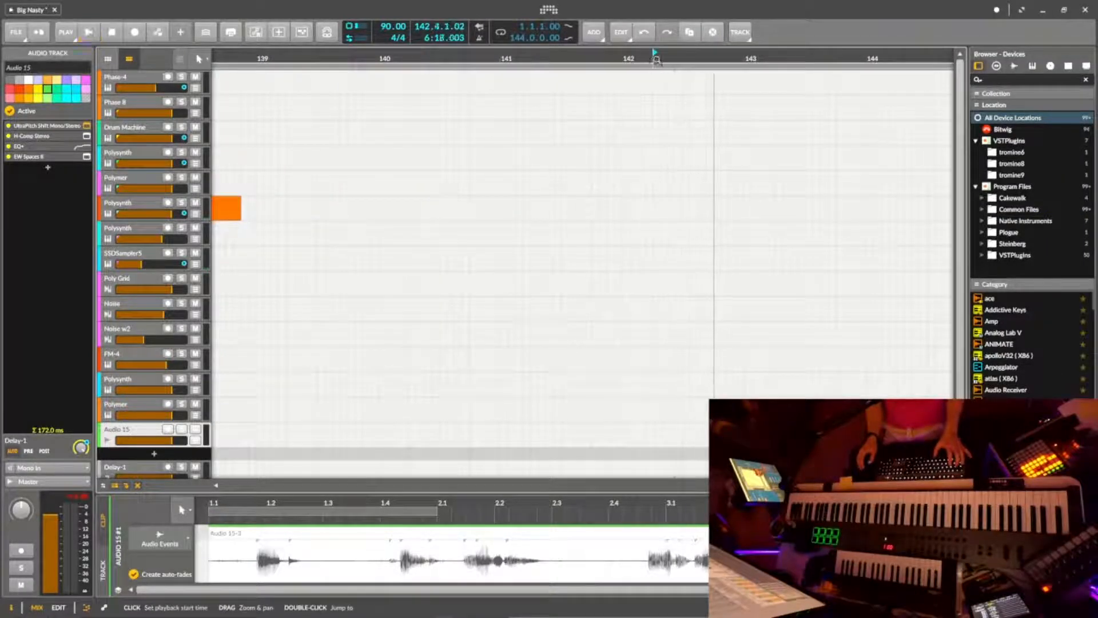
- Shorten the arranger loop region to a length of 141.1.0.00, starting from 1.1.1.00
drag(655, 59, 633, 11)
drag(675, 68, 642, 111)
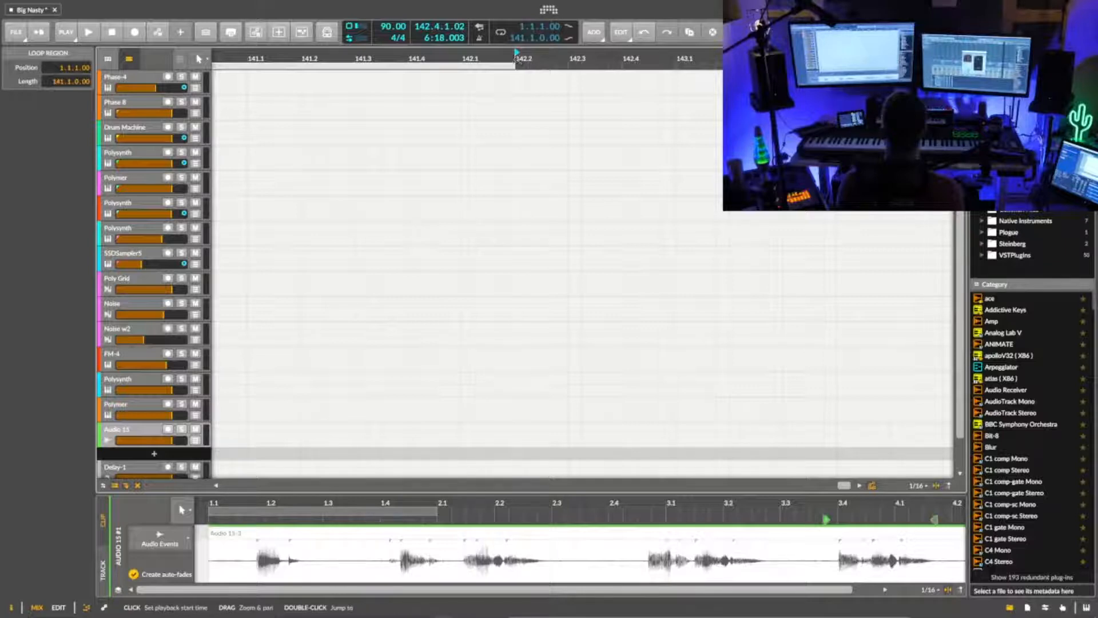
drag(518, 60, 539, 29)
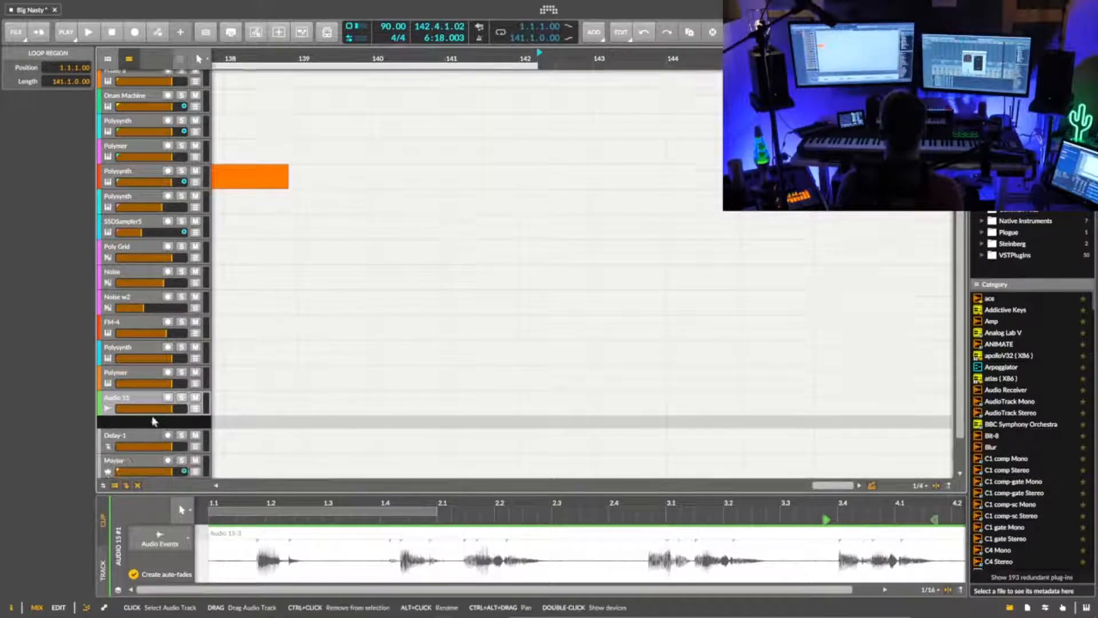
- Show the Master track's volume automation, move the fade-out earlier so it begins at bar 142, and delete the leftover points
scroll(152, 417, down, 1)
click(150, 452)
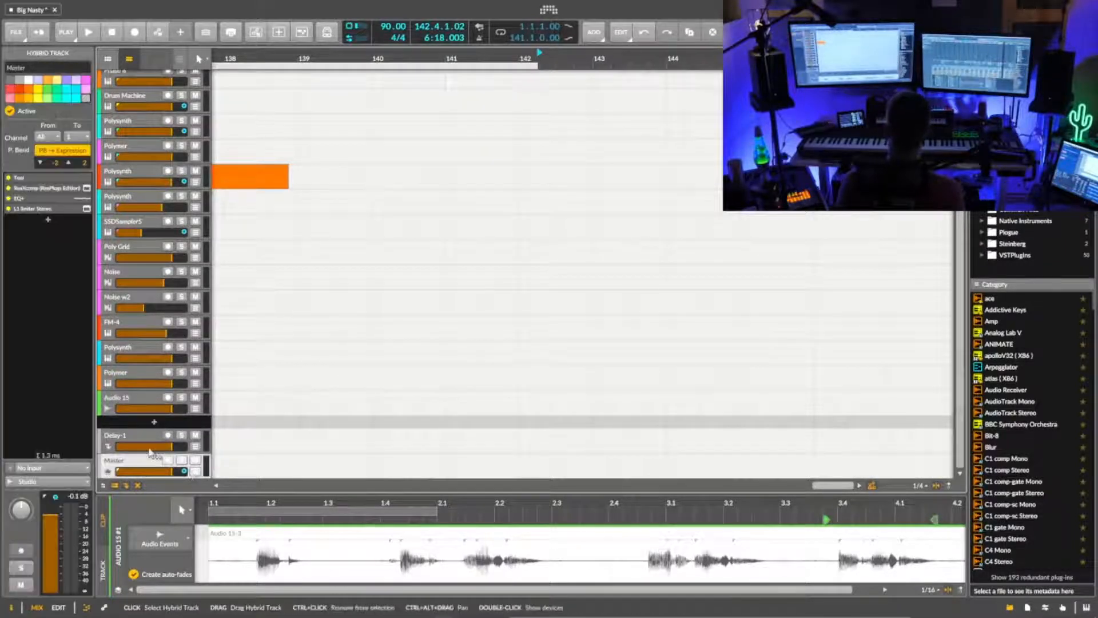
click(195, 470)
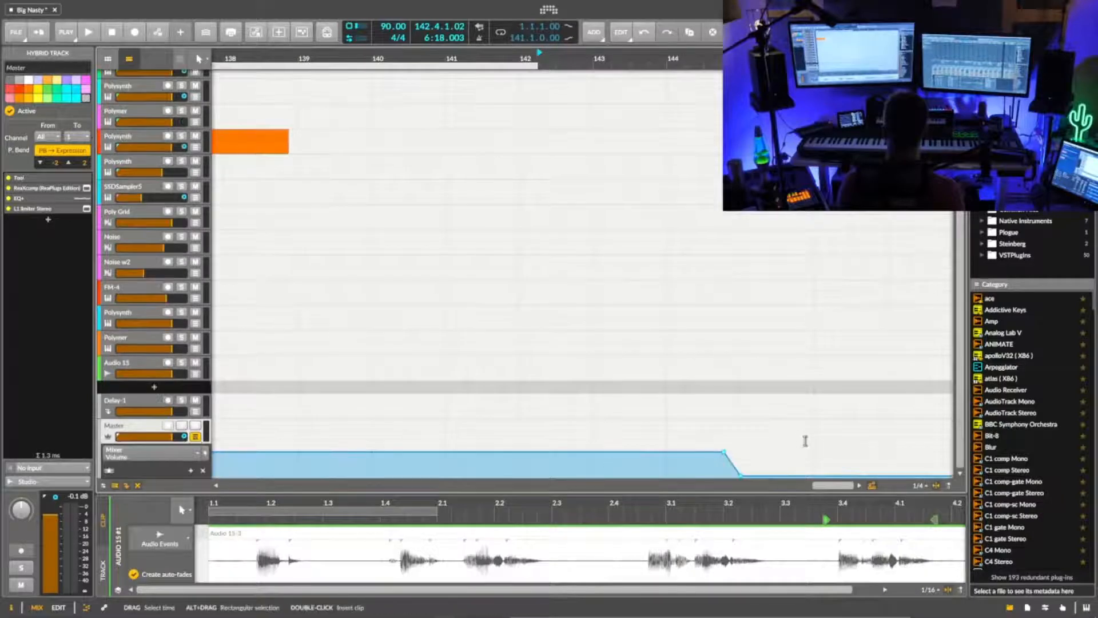
drag(805, 441, 805, 486)
click(727, 455)
click(513, 433)
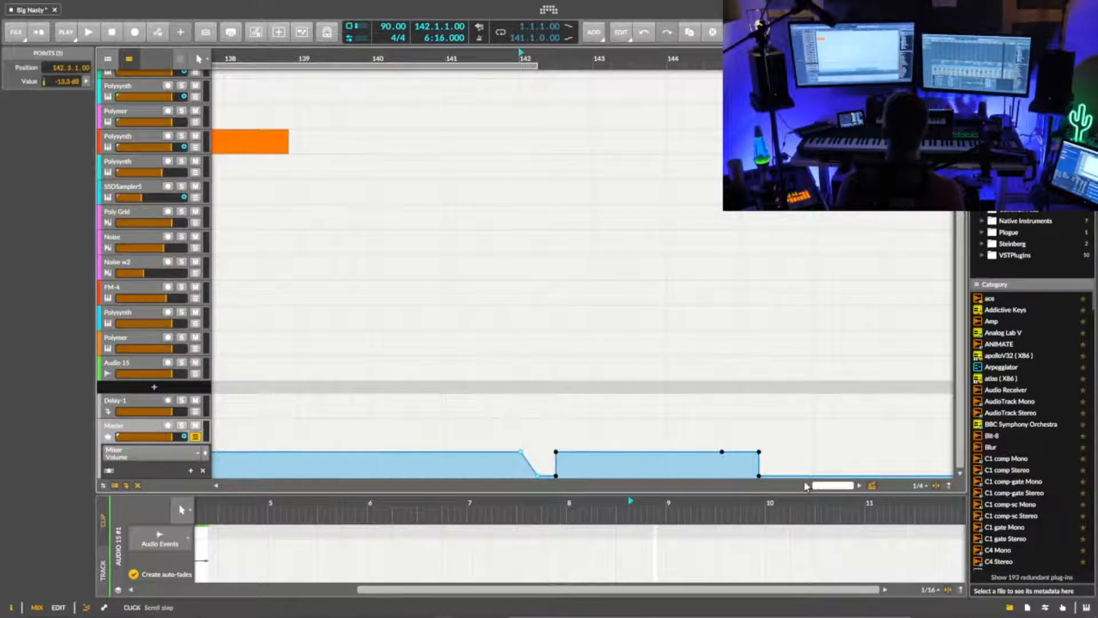
key(Delete)
- Audition the master fade-out from bar 142, and play the ending again from about bar 133
click(523, 427)
key(space)
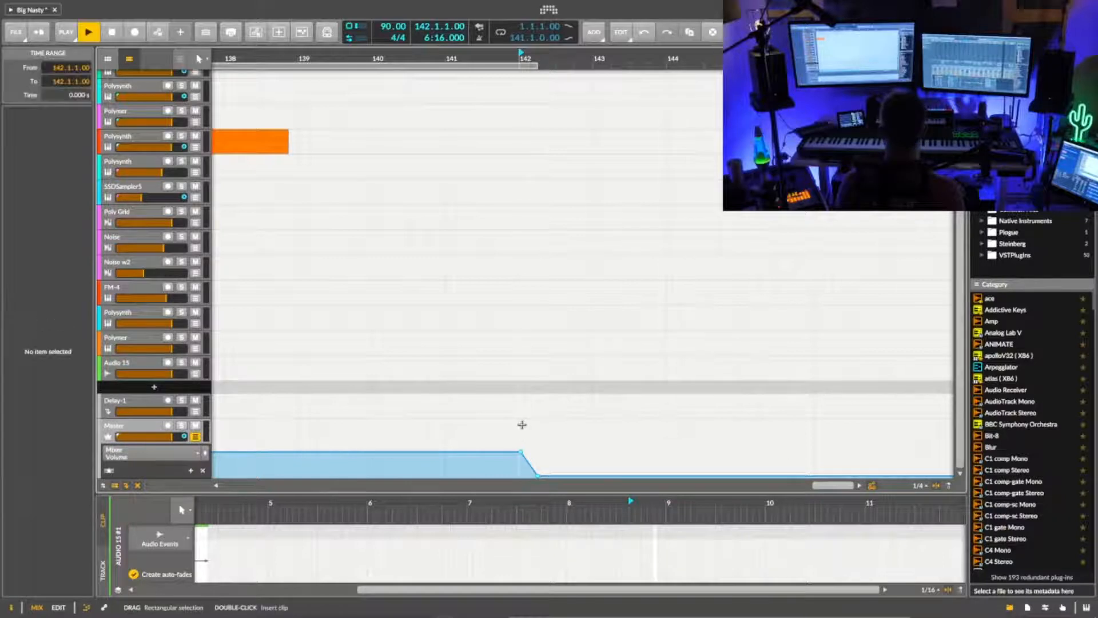
drag(522, 59, 521, 26)
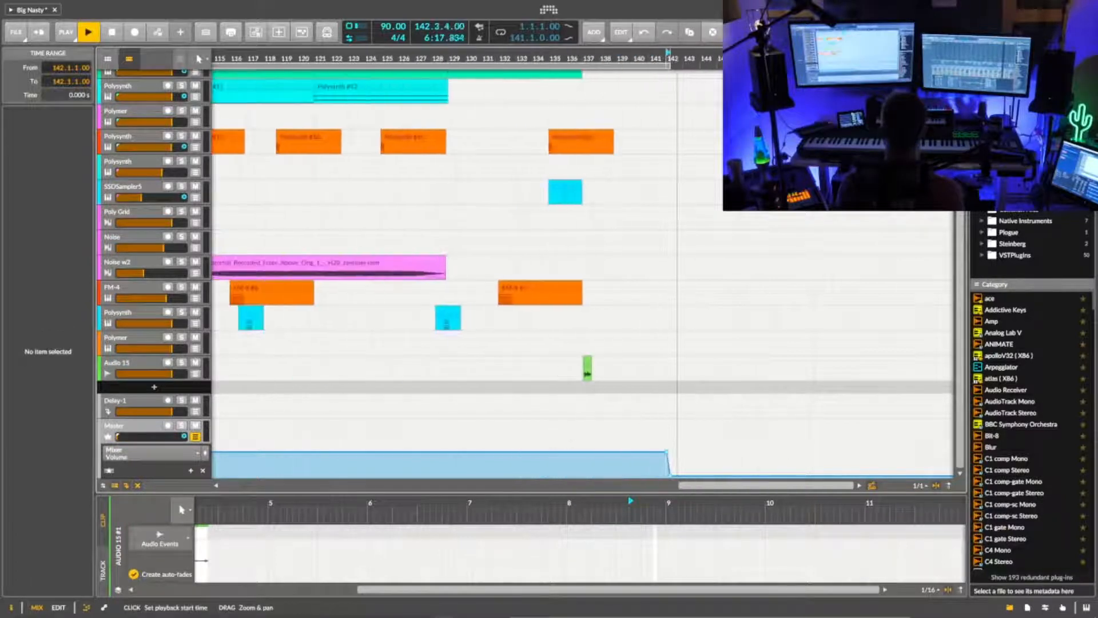
key(space)
key(space)
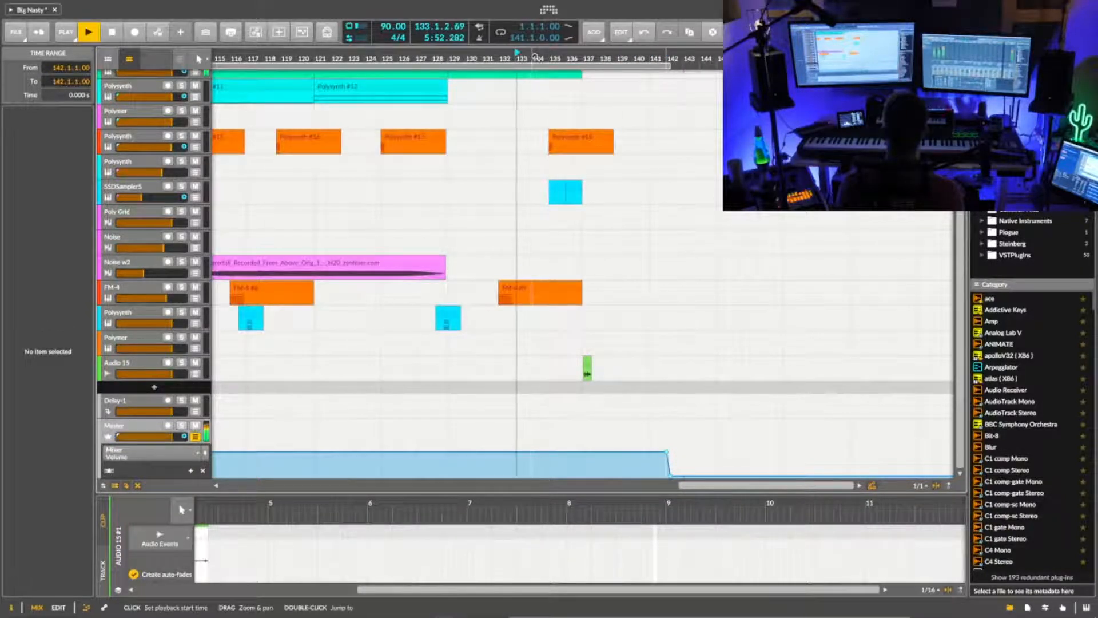
- Save the project while the ending plays
drag(535, 59, 602, 19)
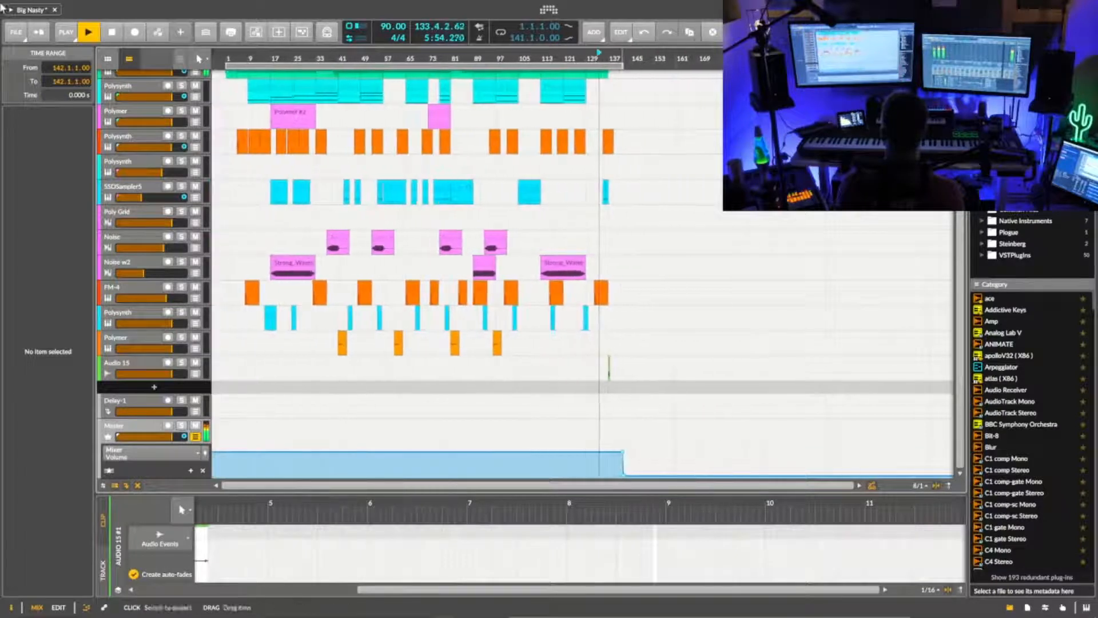
click(17, 32)
click(36, 91)
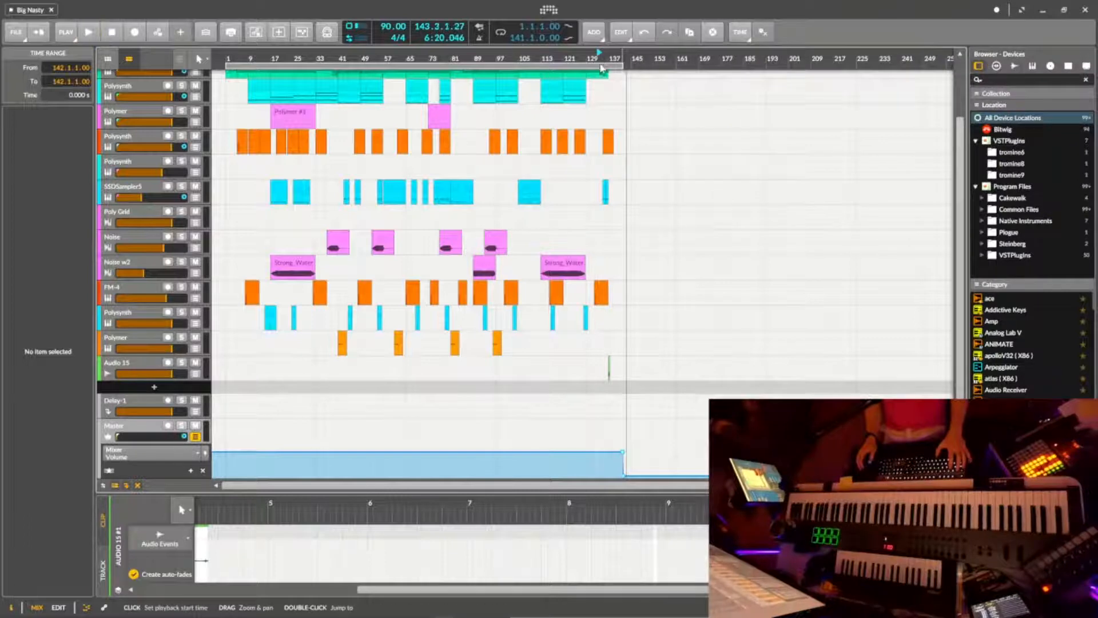
- Play the beginning of the track from about bar 7
drag(242, 58, 331, 58)
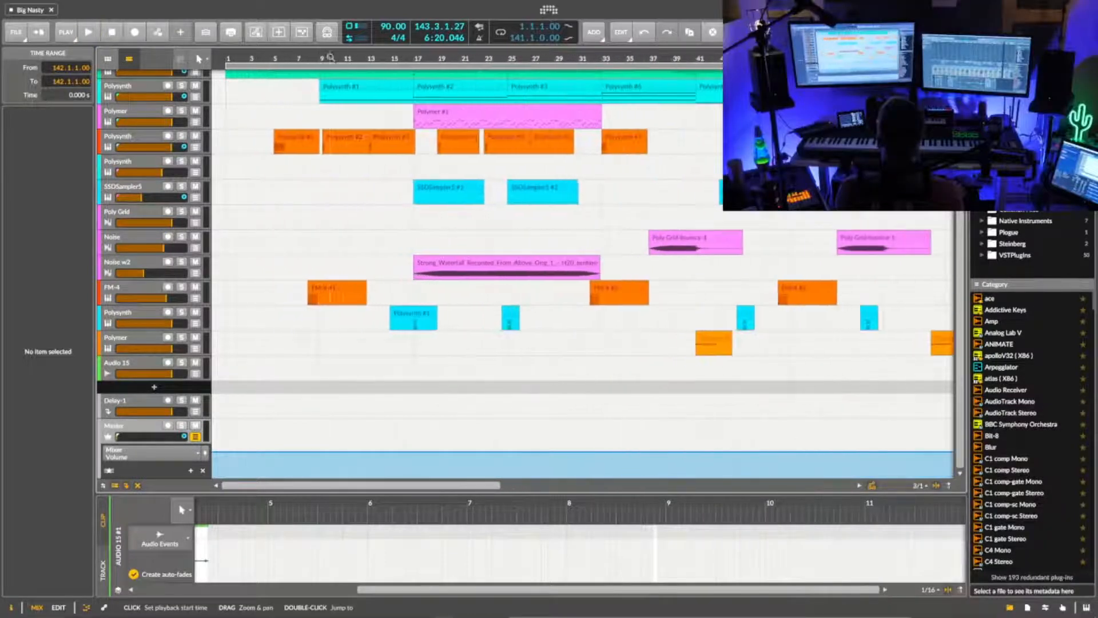
click(299, 58)
key(space)
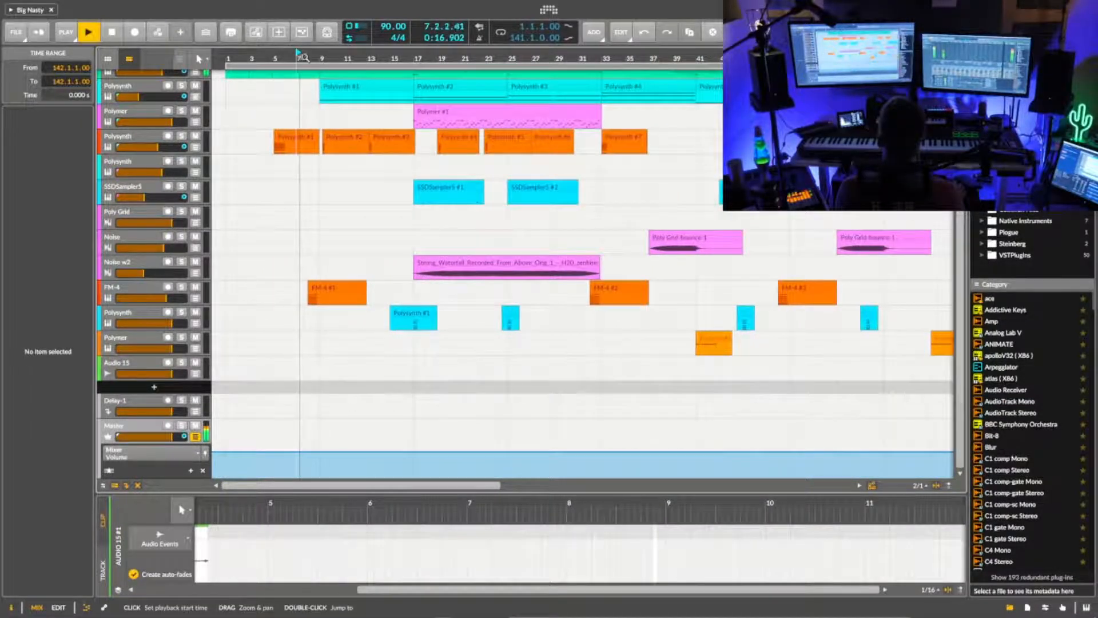
- Copy the Audio 15 clip at bar 137 to 25.1.1.00, and audition it from about bar 24
drag(320, 58, 427, 56)
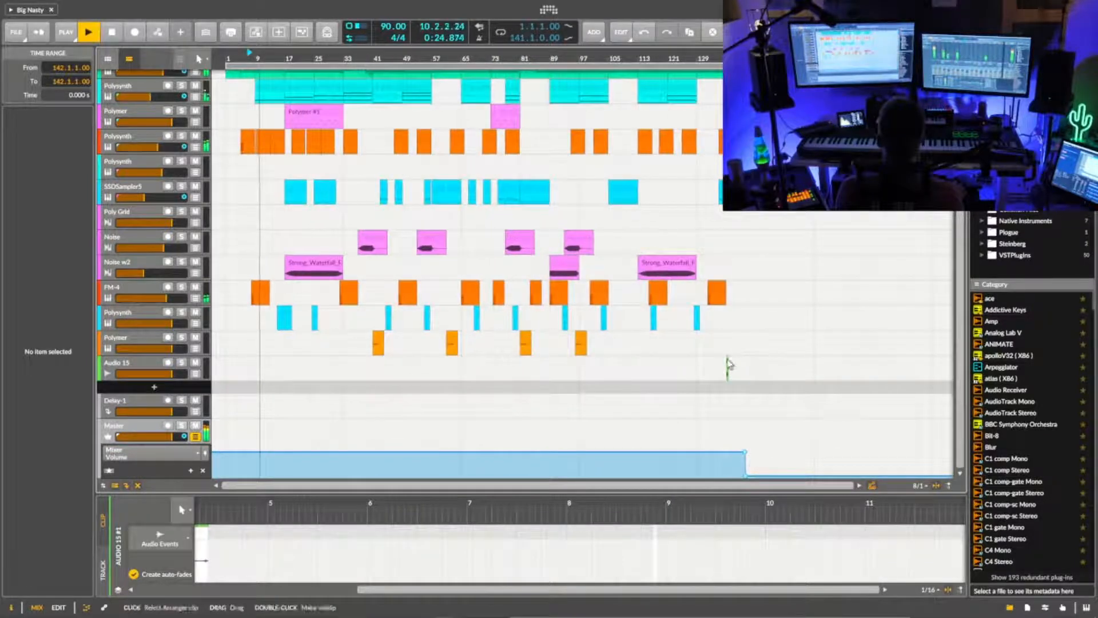
drag(728, 365, 475, 375)
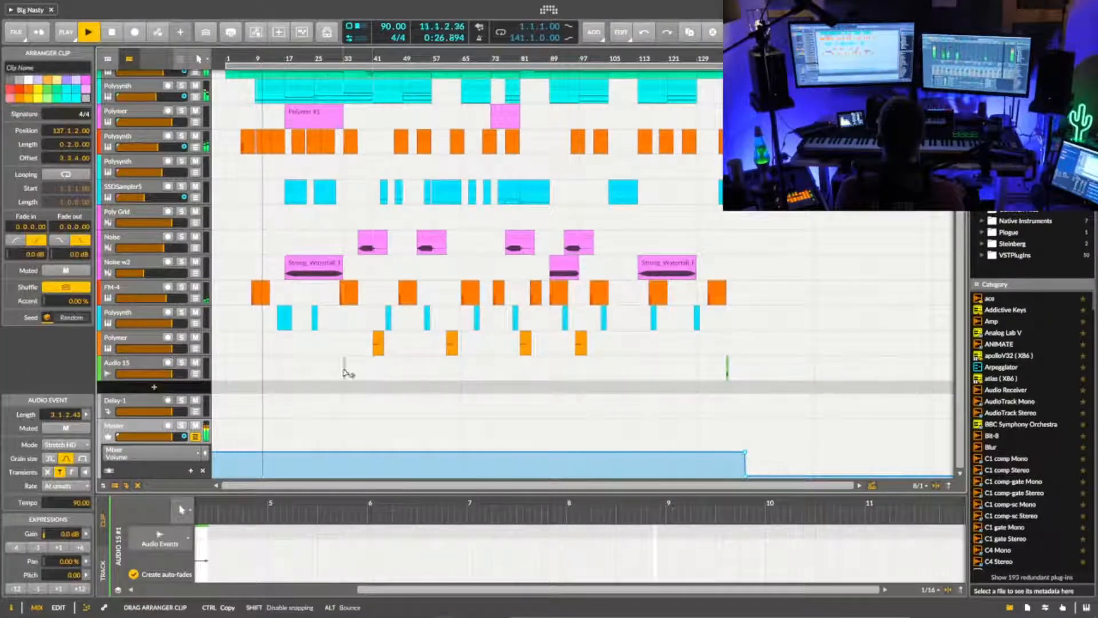
drag(320, 374, 319, 374)
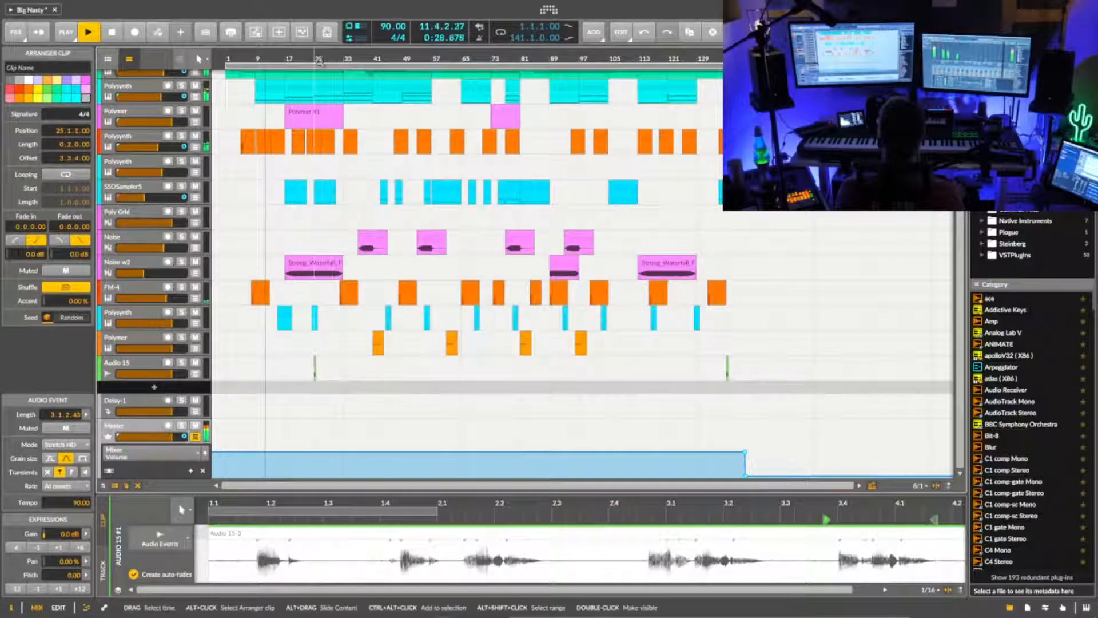
drag(316, 58, 469, 59)
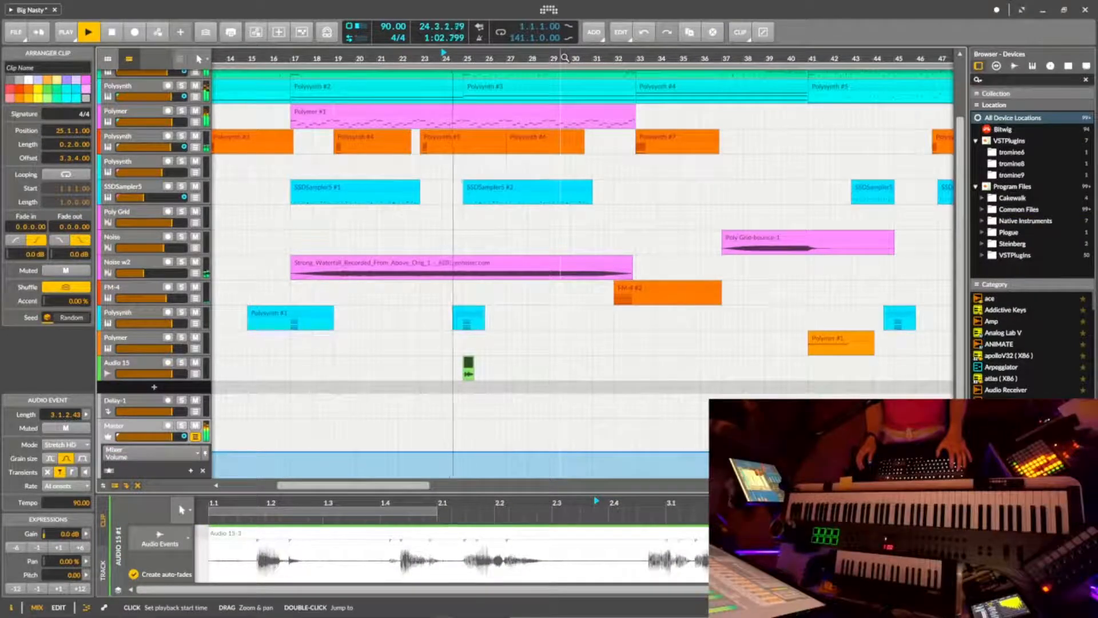
drag(557, 63, 539, 59)
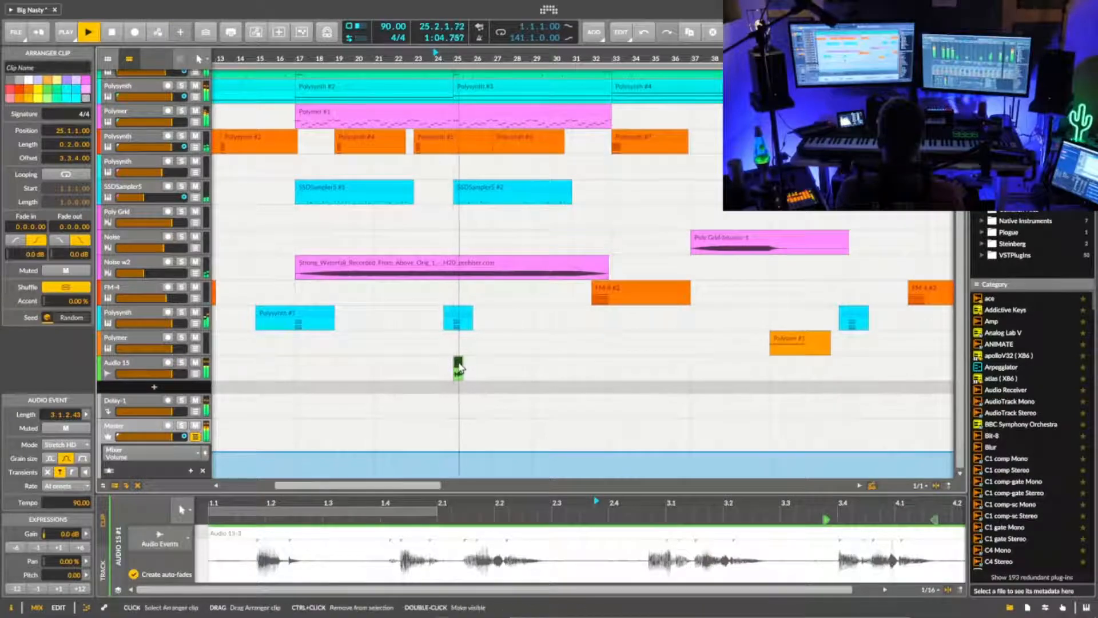
- Try the copied Audio 15 clip at 33.1.1.00, and audition it from about bar 33
drag(472, 362, 630, 362)
click(615, 63)
drag(620, 59, 535, 74)
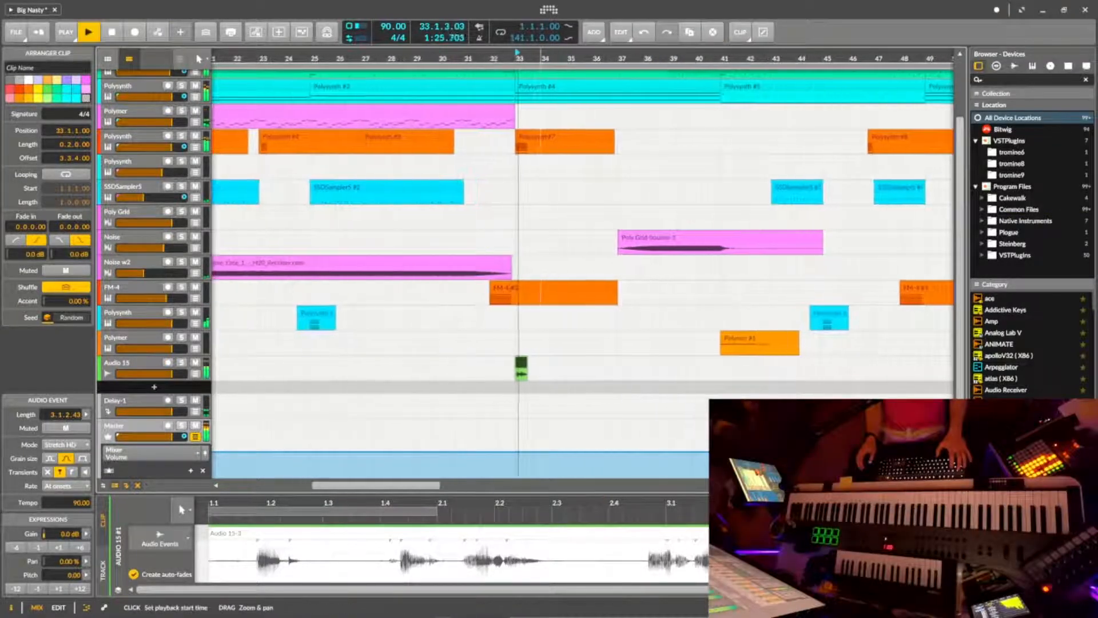
- Move the copied Audio 15 clip to 40.3.1.00, just before the first lower Polymer clip, and audition it from about bar 40
drag(521, 362, 713, 362)
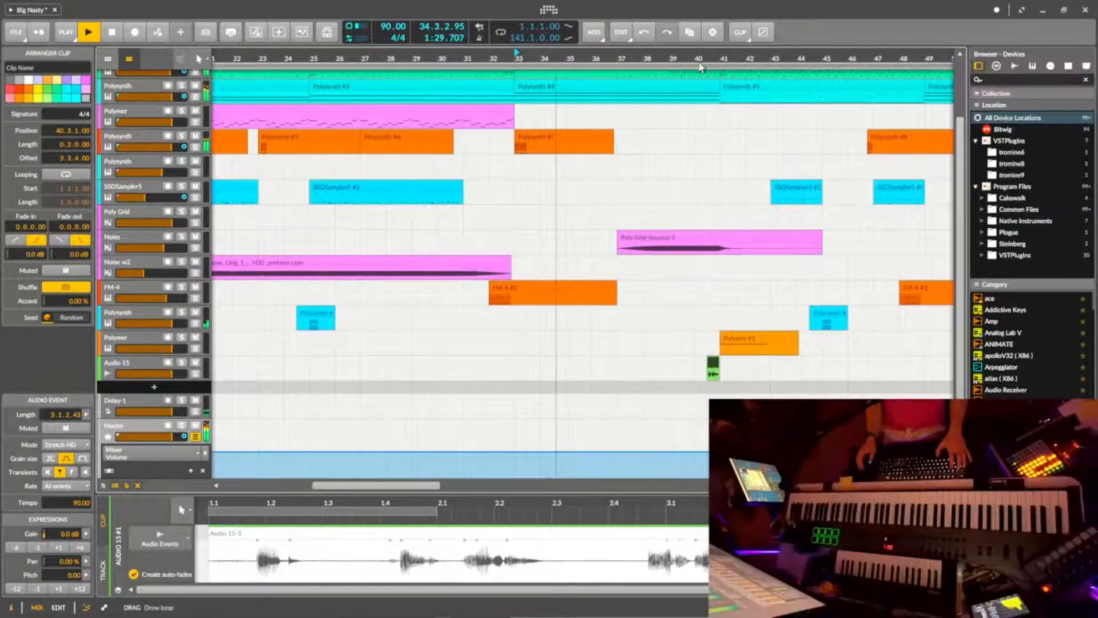
click(699, 58)
drag(698, 57, 629, 114)
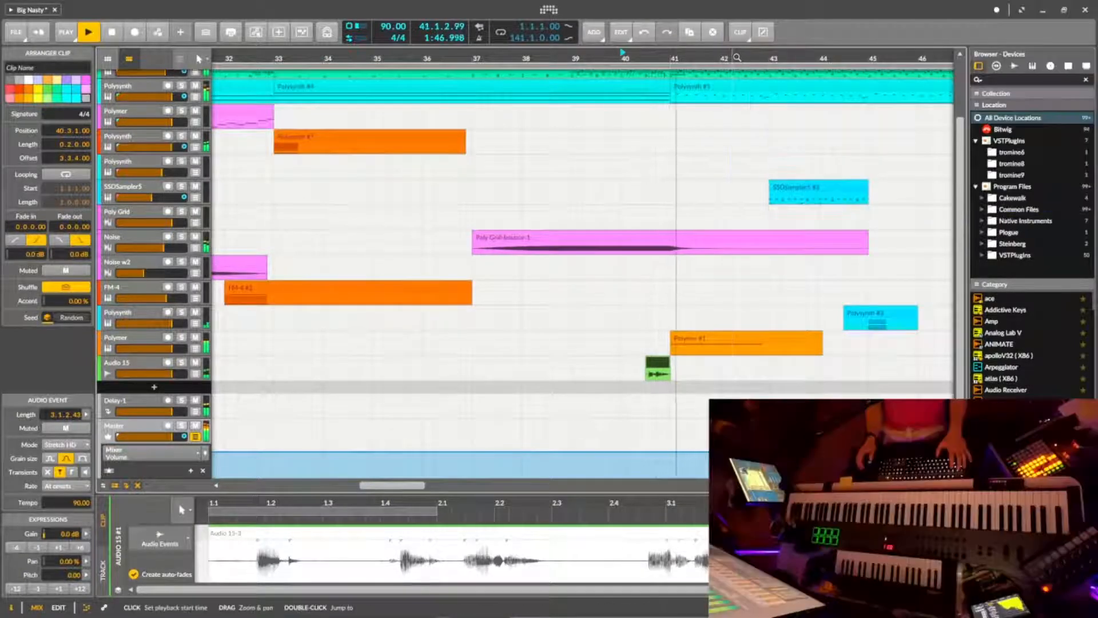
drag(464, 58, 456, 38)
drag(657, 54, 451, 32)
- Copy the Audio 15 clip at bar 40 to 89.1.1.00
drag(436, 367, 649, 363)
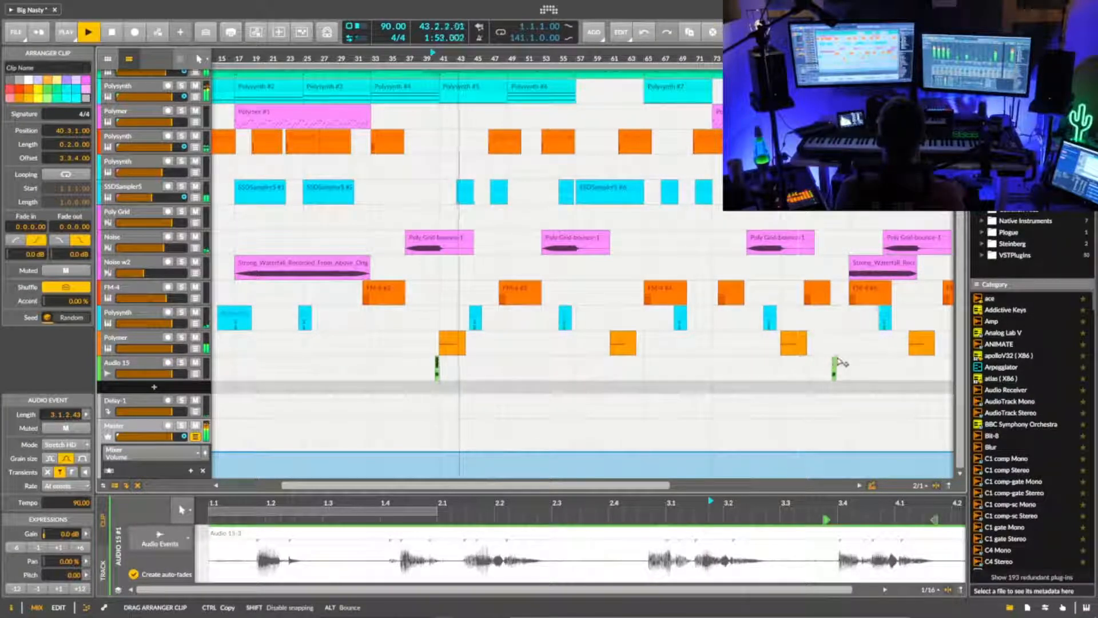
drag(850, 366, 850, 365)
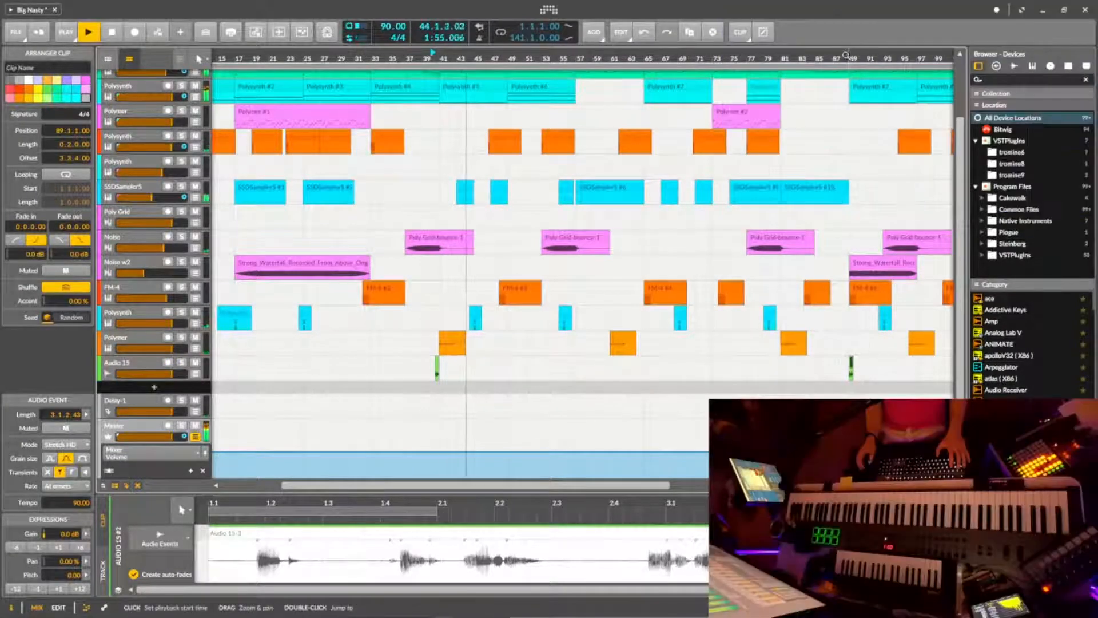
drag(849, 59, 726, 86)
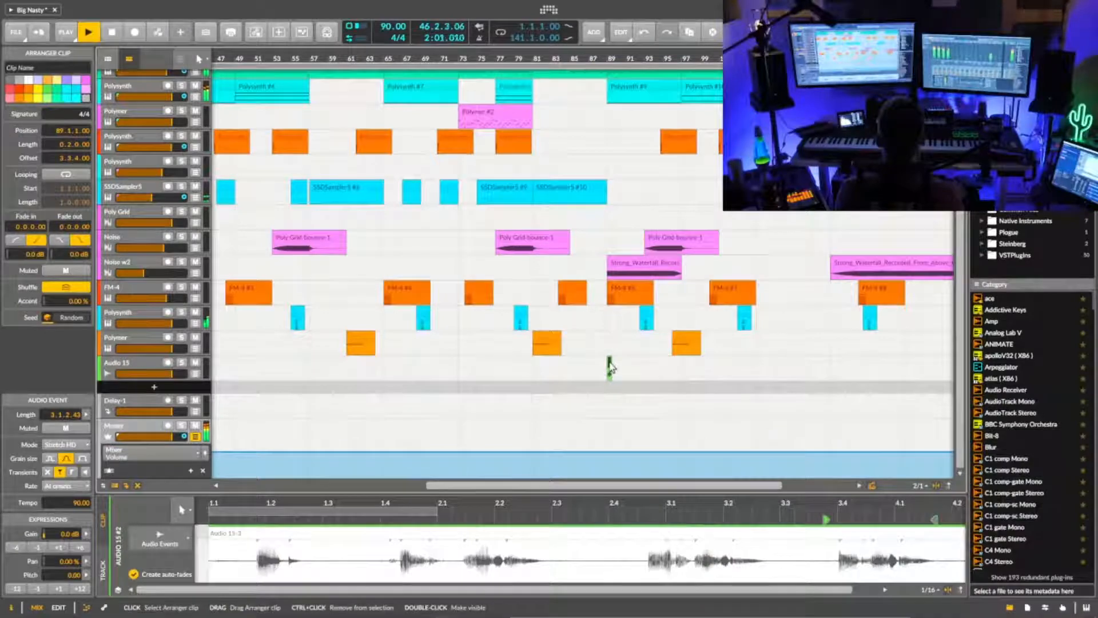
- Move the Audio 15 copy from bar 89 to 105.1.1.00, shift it back to 104.3.1.00, and audition it
drag(610, 366, 623, 366)
drag(754, 364, 755, 362)
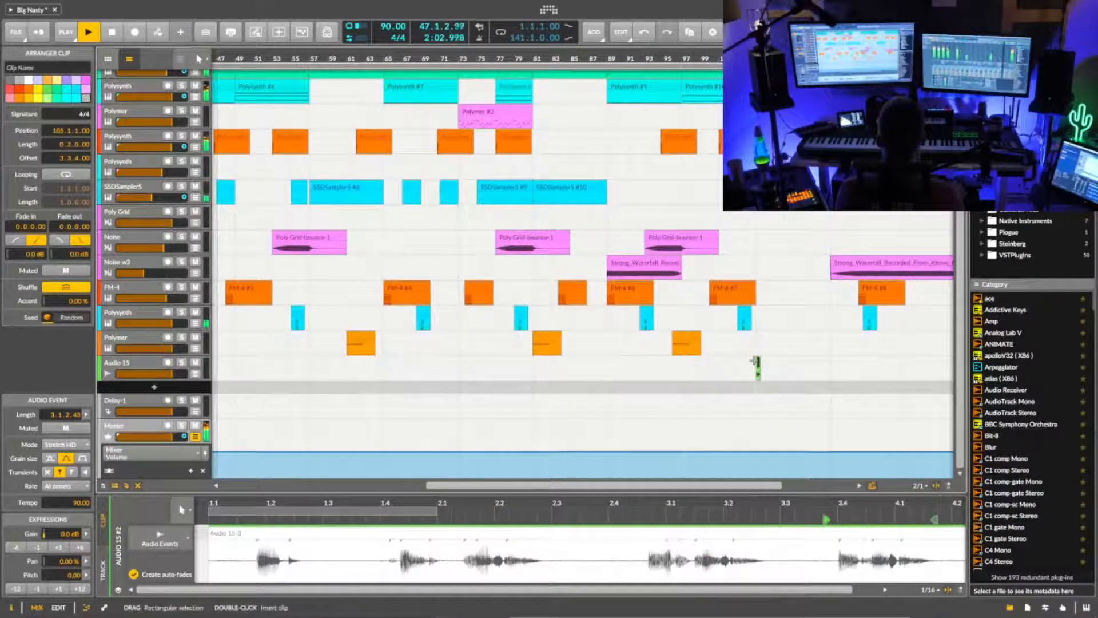
drag(756, 59, 714, 57)
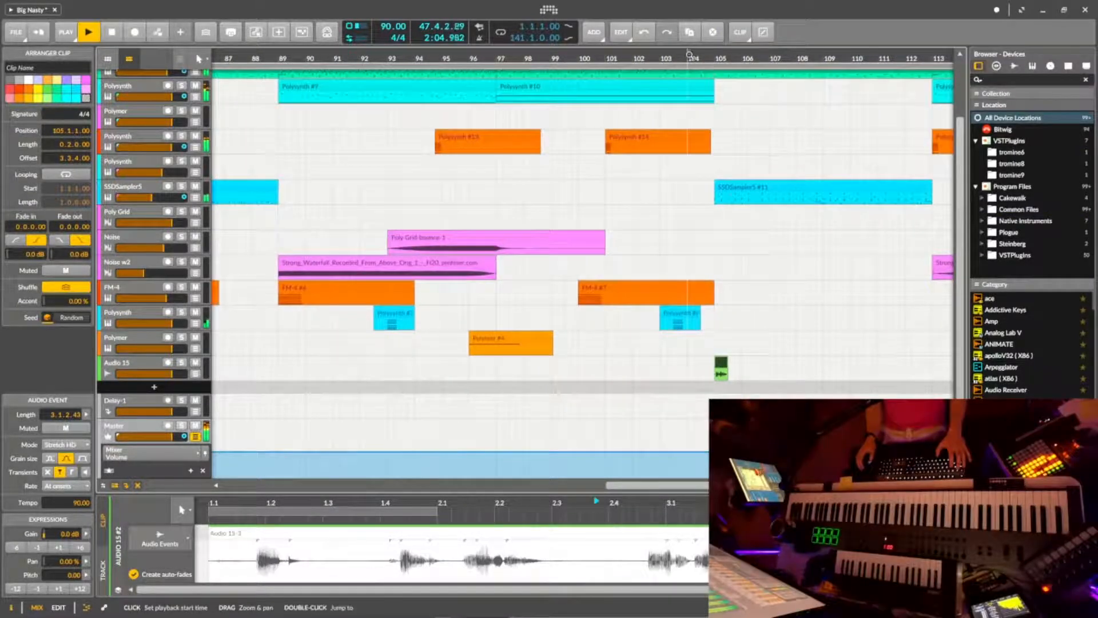
drag(722, 366, 710, 366)
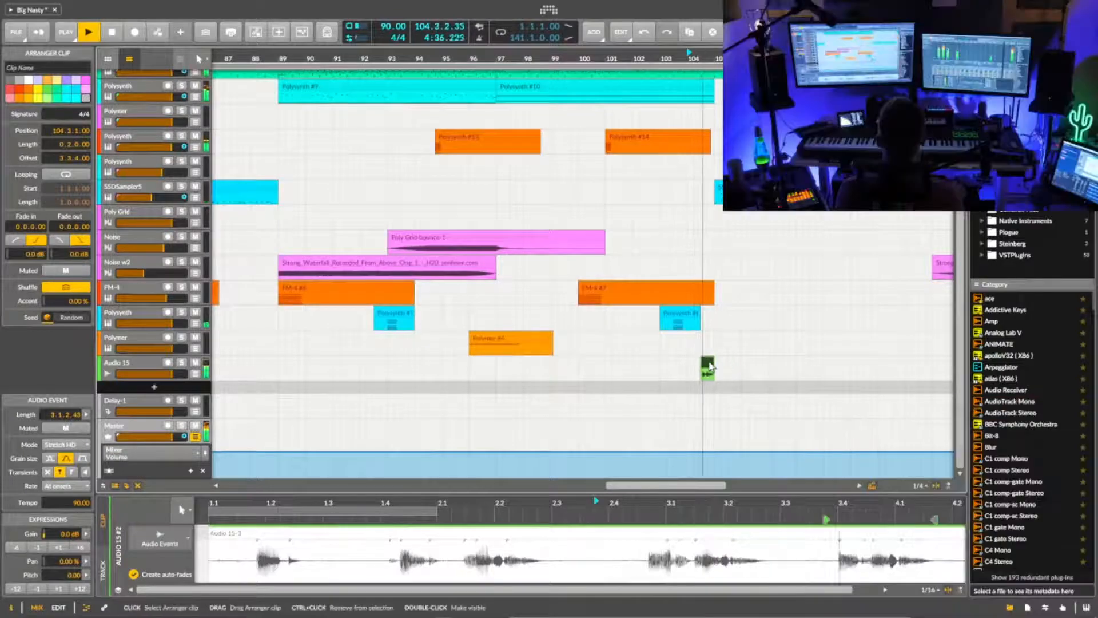
drag(754, 58, 426, 59)
key(space)
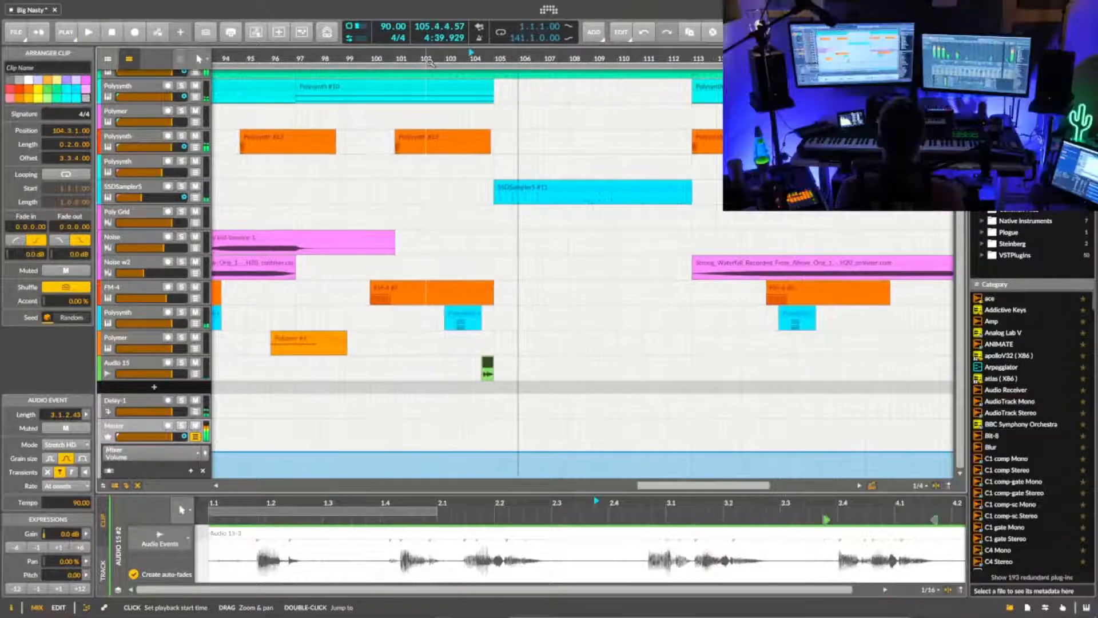
- Audition the Audio 15 clip in context from about bar 100, and again from bar 104
click(377, 58)
key(space)
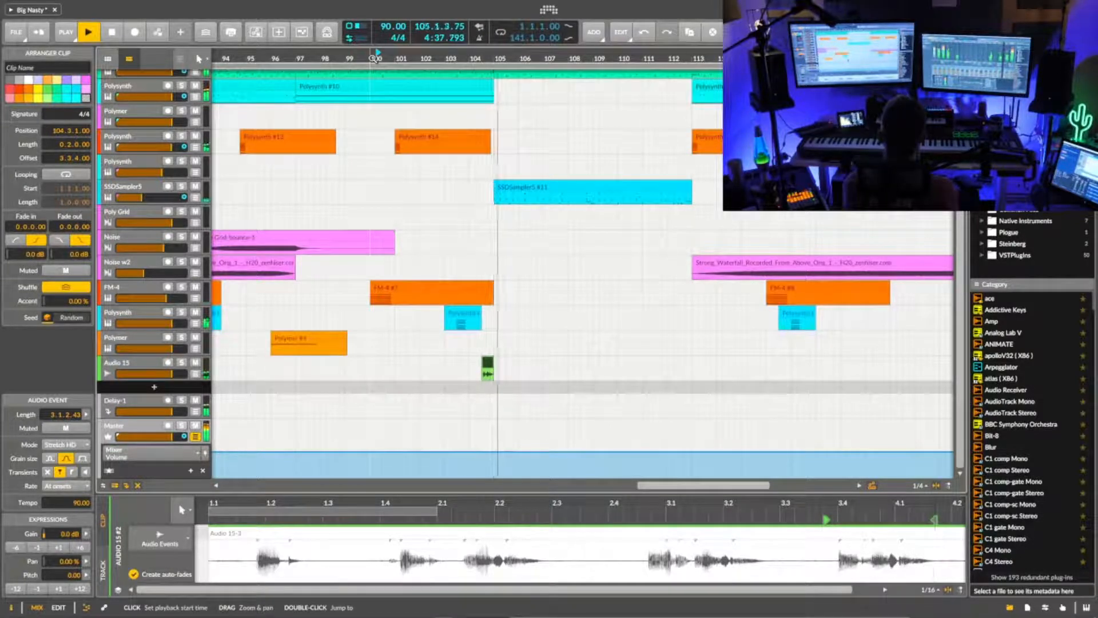
click(471, 58)
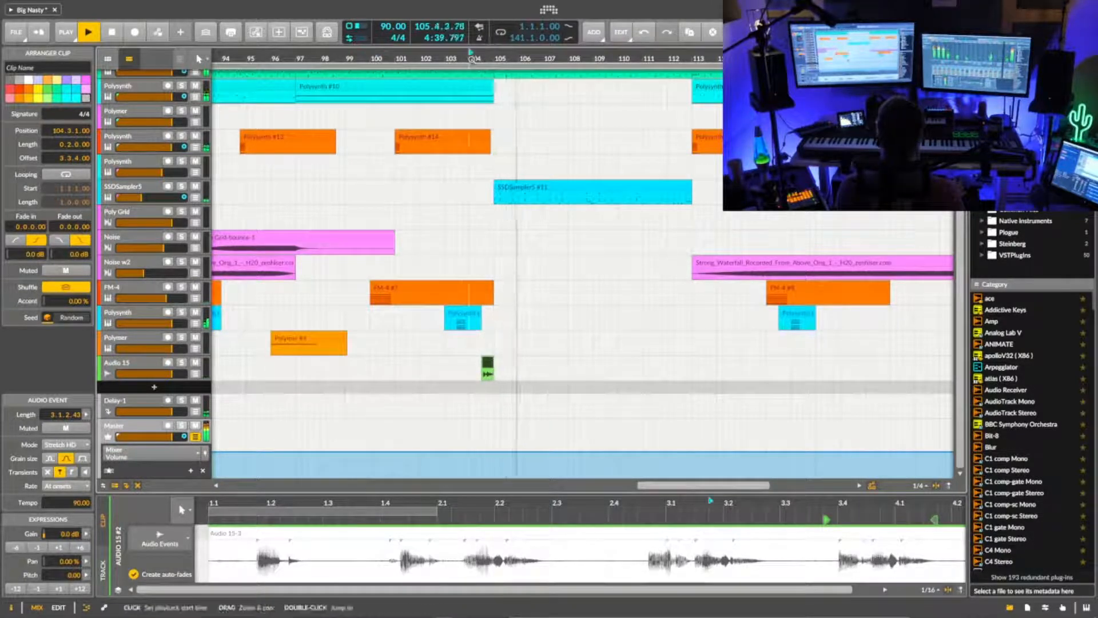
drag(476, 59, 476, 123)
key(space)
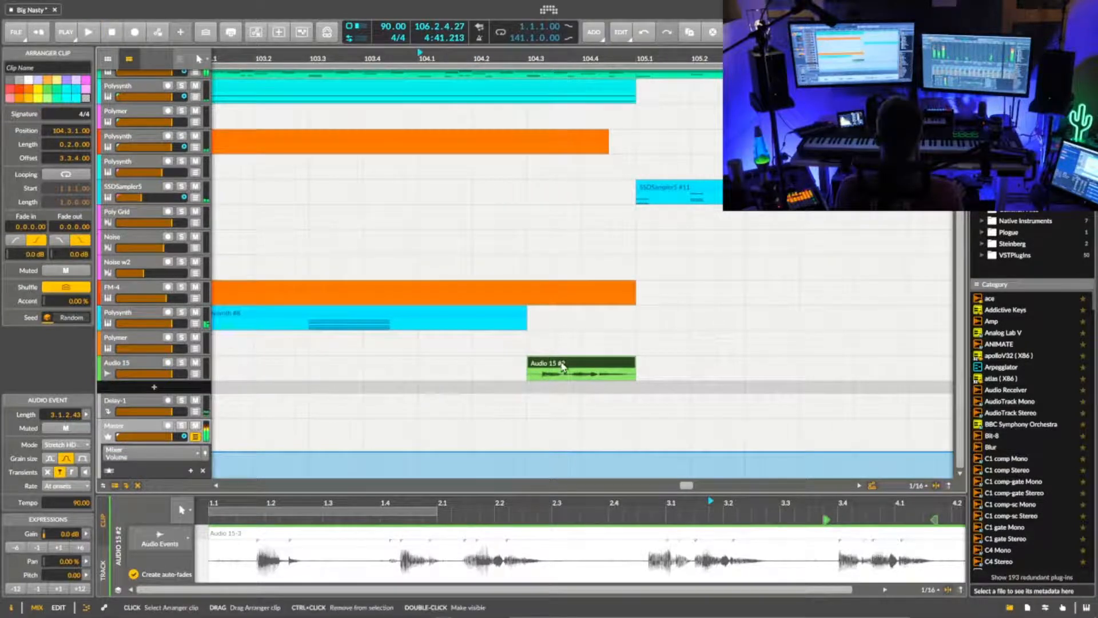
- Nudge the Audio 15 clip near bar 104 earlier to 104.2.4.00, and audition it from about bar 104
drag(562, 364, 551, 366)
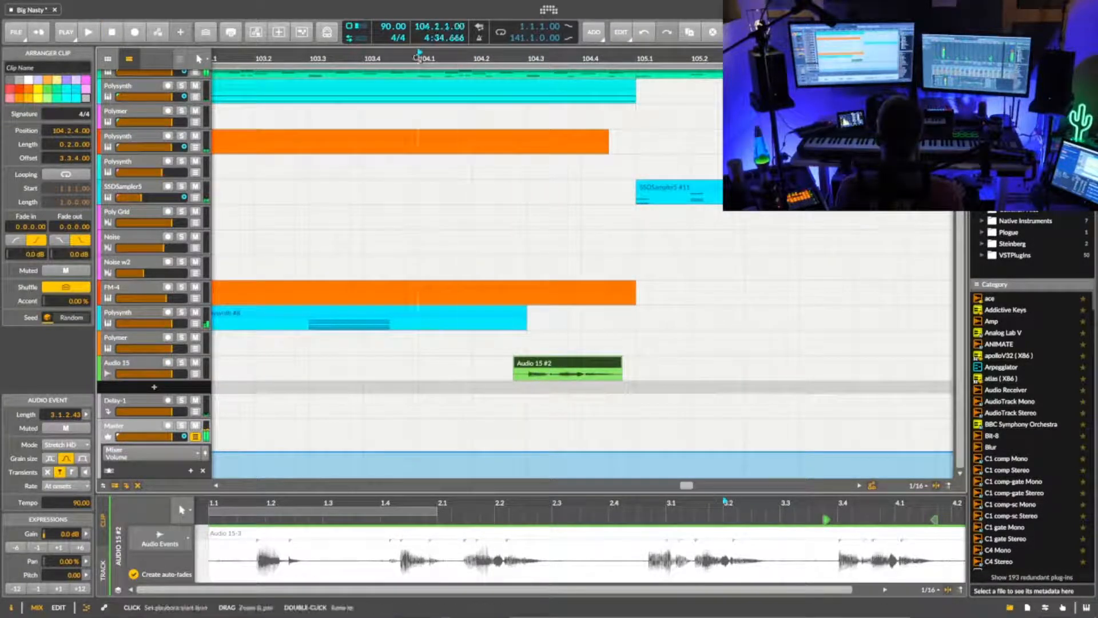
key(space)
drag(476, 56, 476, 14)
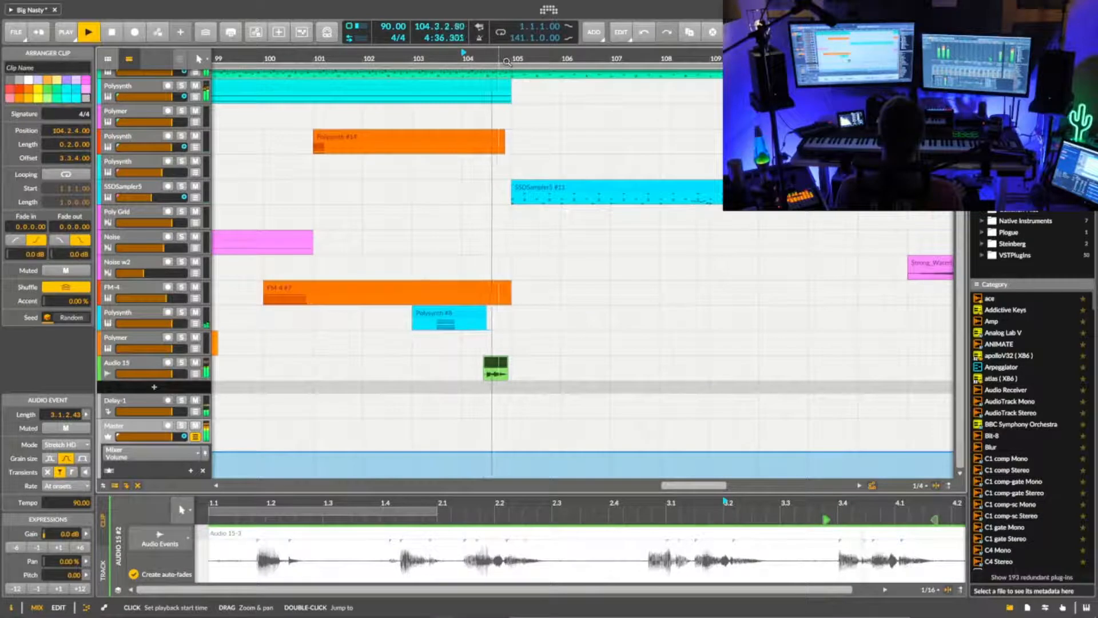
drag(501, 54, 501, 83)
key(space)
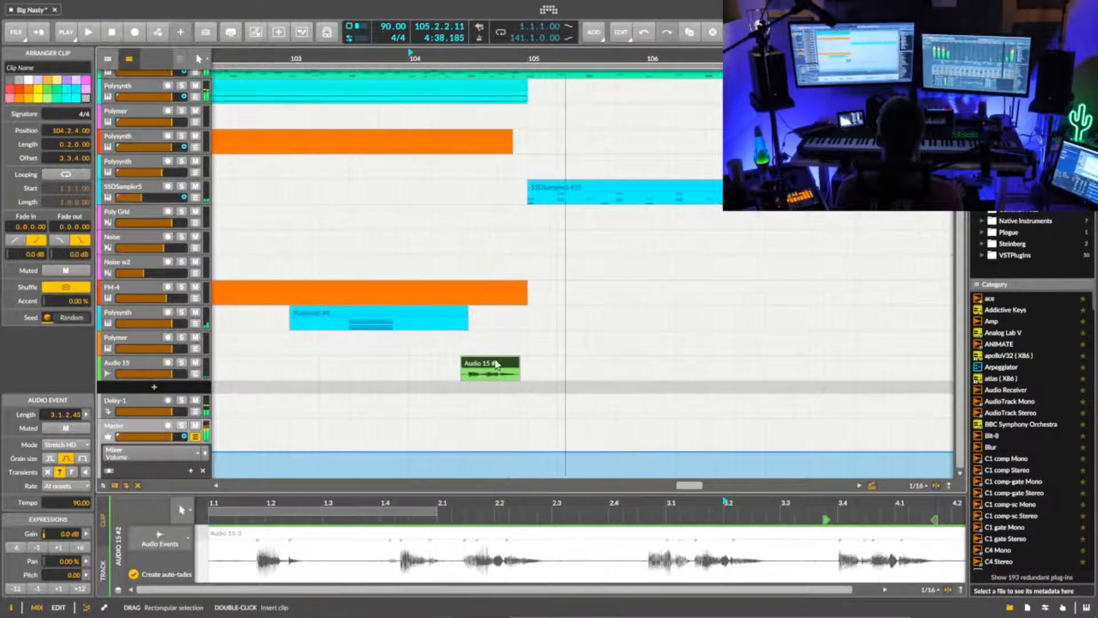
- Move the Audio 15 clip near bar 104 later to 104.3.2.00, and audition it from about bar 104
drag(497, 363, 512, 363)
key(space)
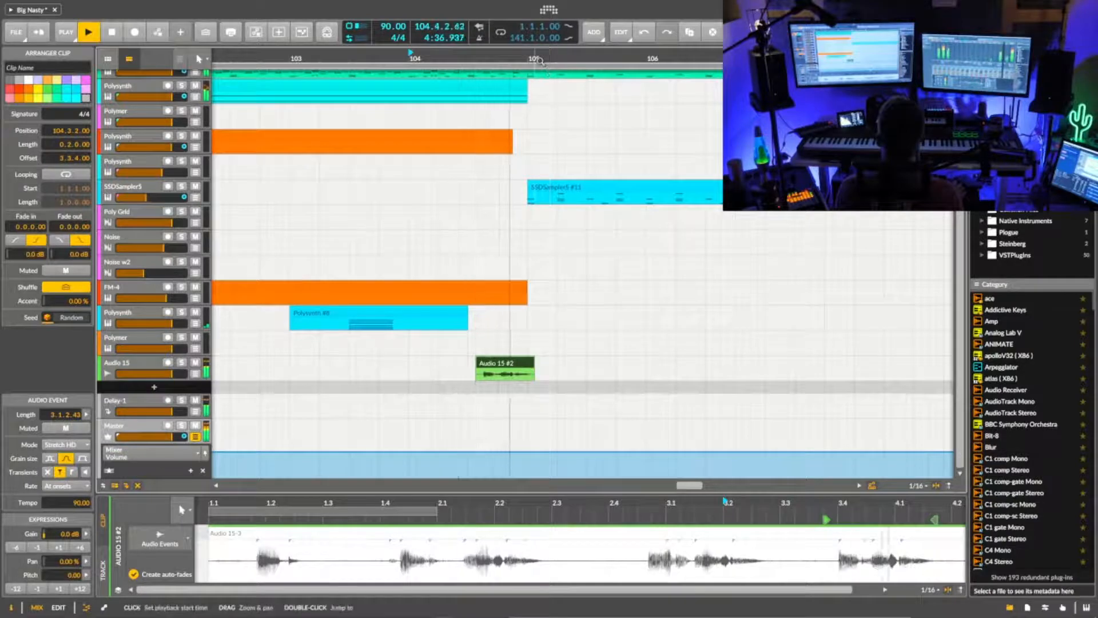
- Move the Audio 15 clip near bar 40 later to 40.3.2.00 while the track plays
drag(535, 57, 617, 58)
drag(331, 59, 366, 80)
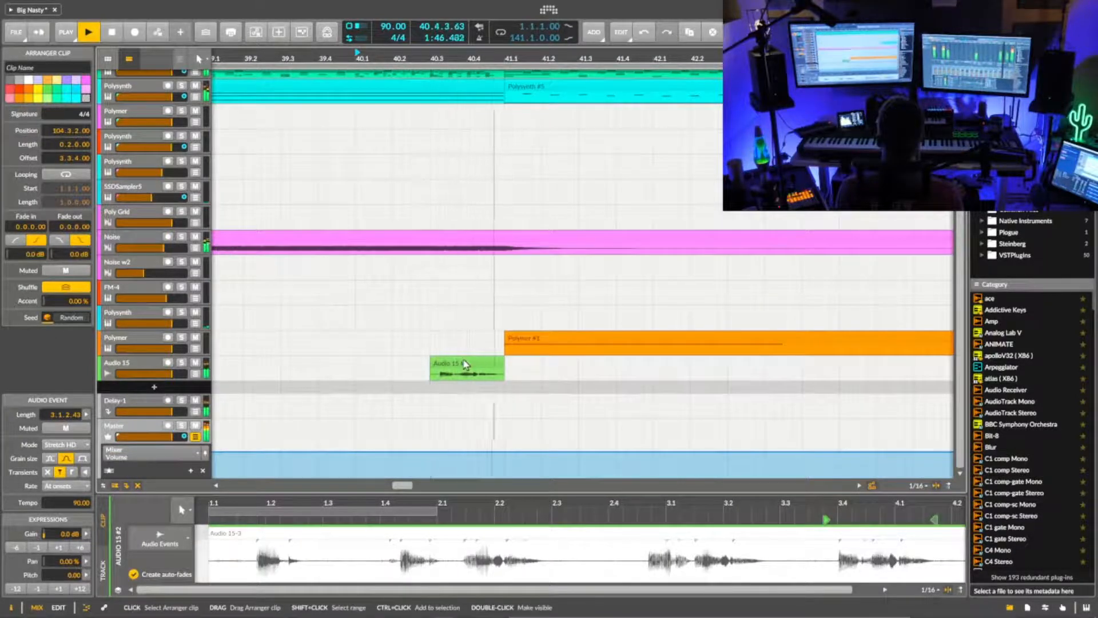
drag(464, 364, 473, 364)
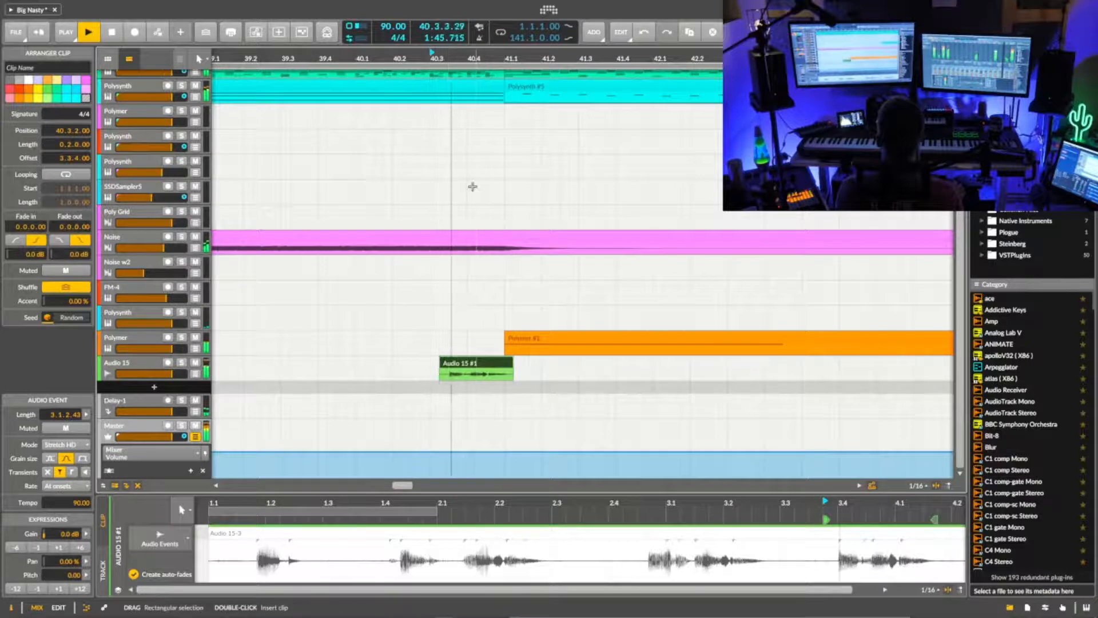
- Save the Big Nasty project and stop playback
drag(491, 52, 518, 58)
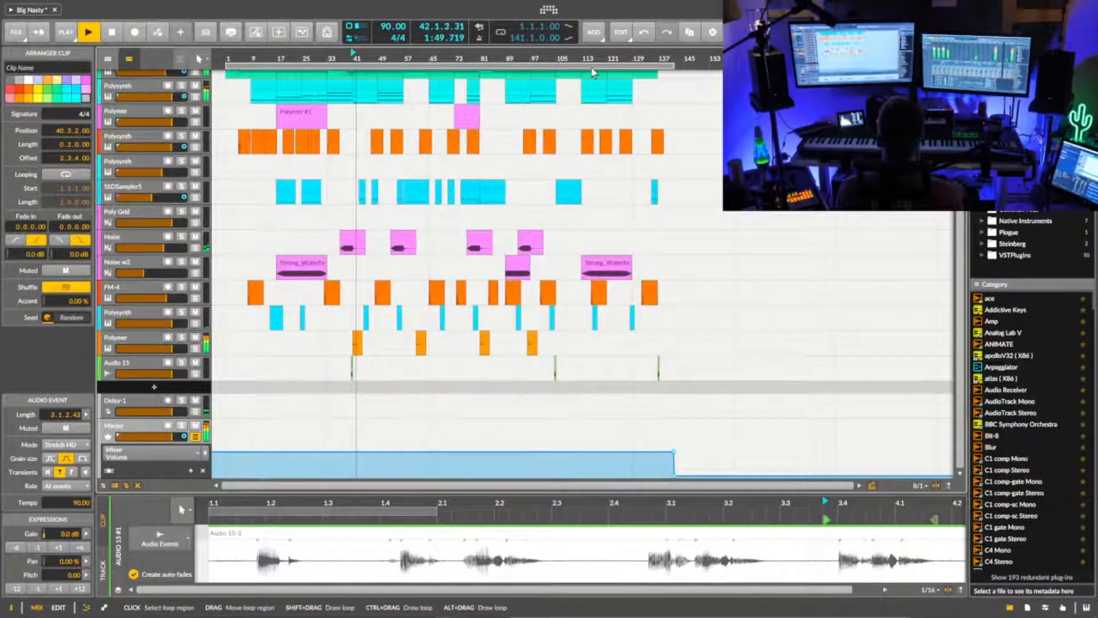
click(17, 33)
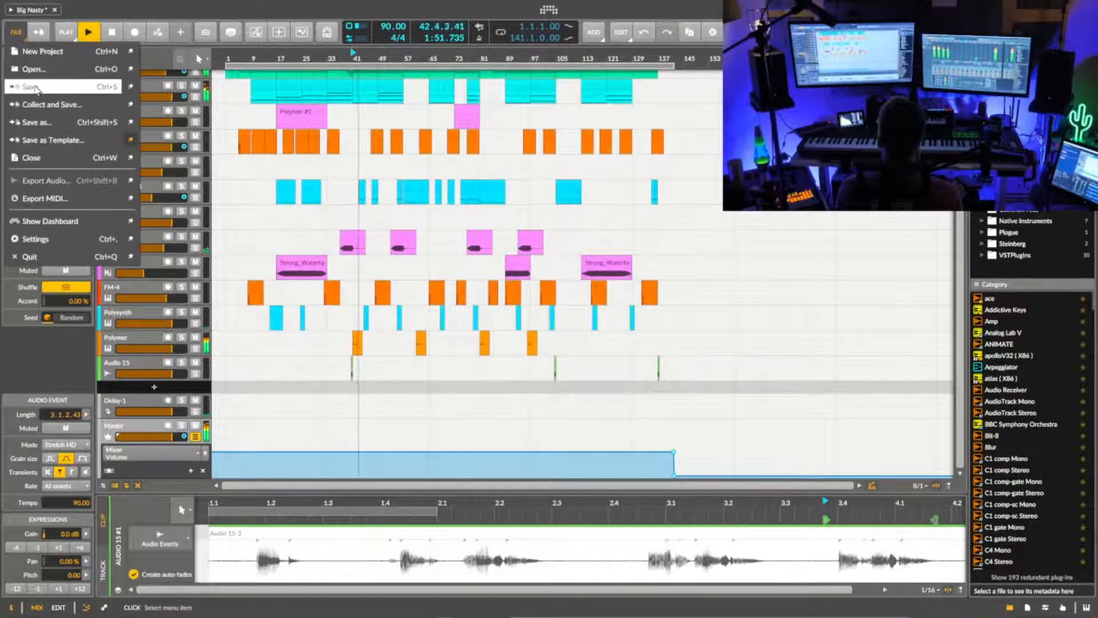
click(36, 88)
key(space)
scroll(154, 96, up, 2)
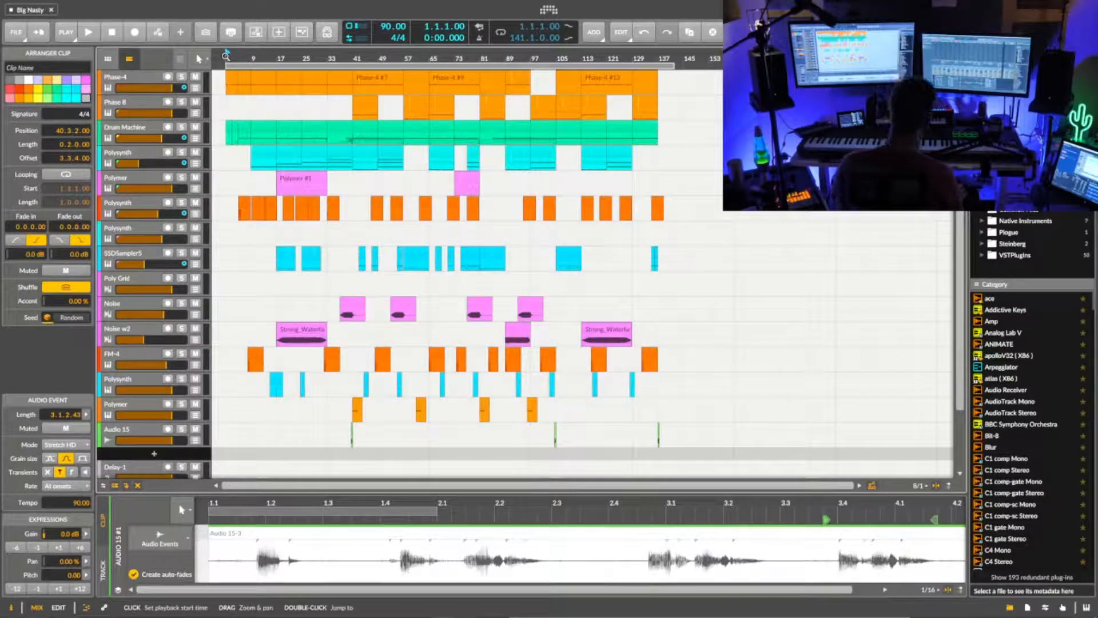
click(19, 33)
click(19, 34)
click(19, 33)
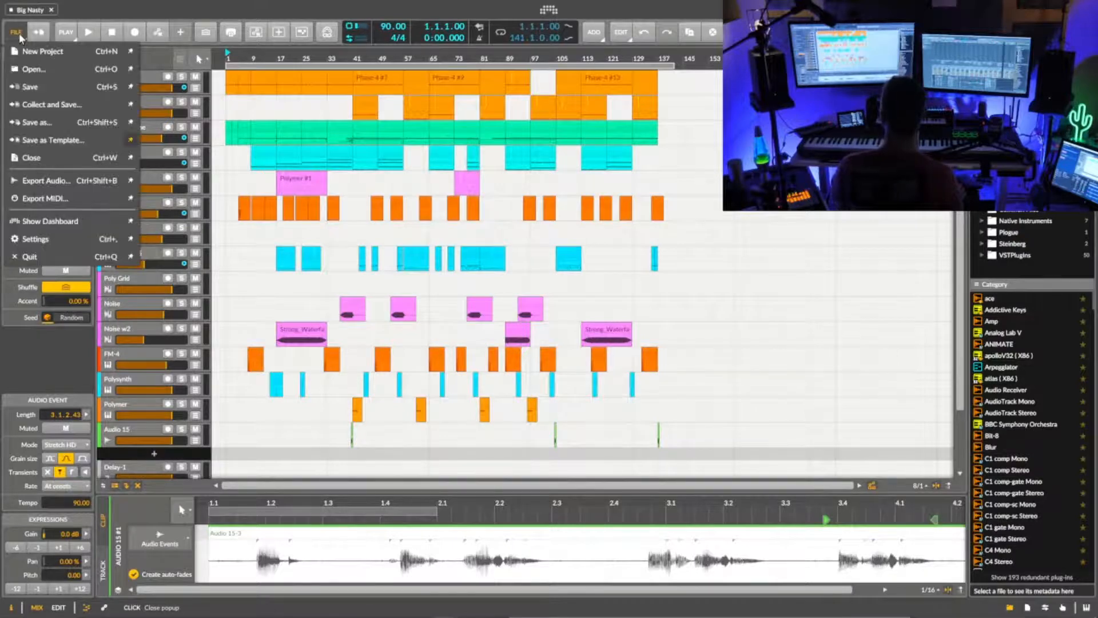
click(19, 33)
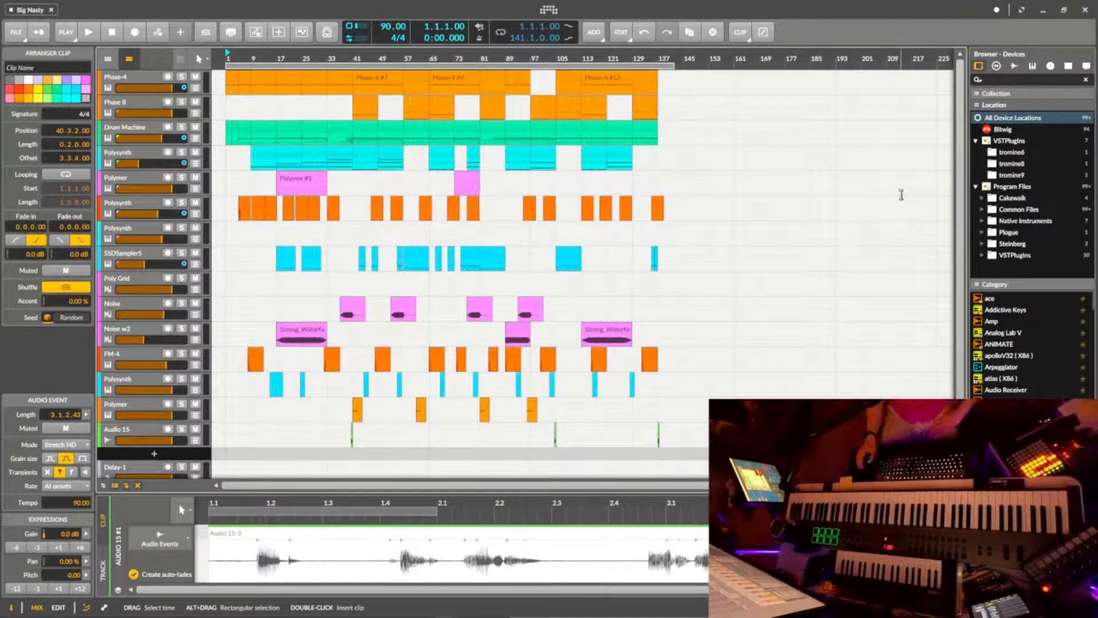
- Place the time cursor at bar 137 and set the playback start position to 129.1.1.00
click(657, 293)
click(223, 58)
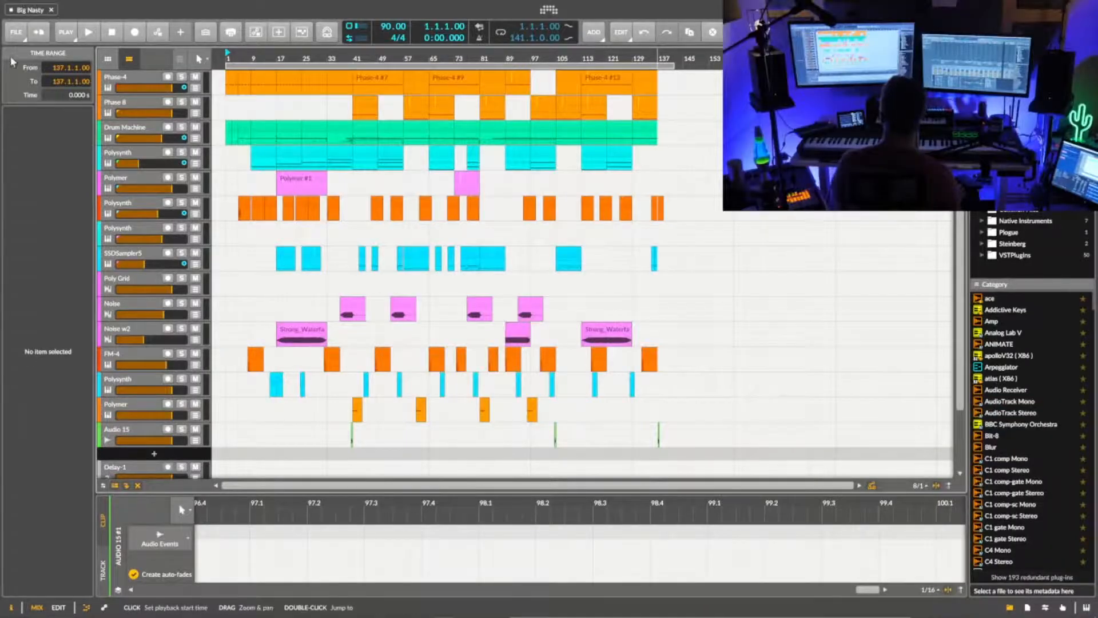
click(638, 57)
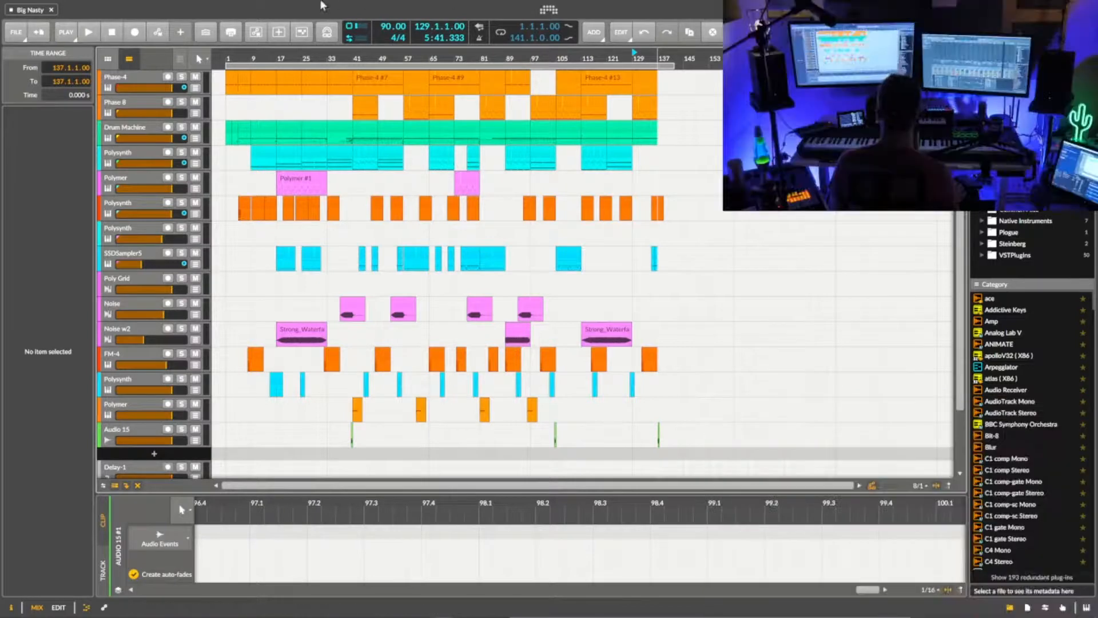
click(19, 34)
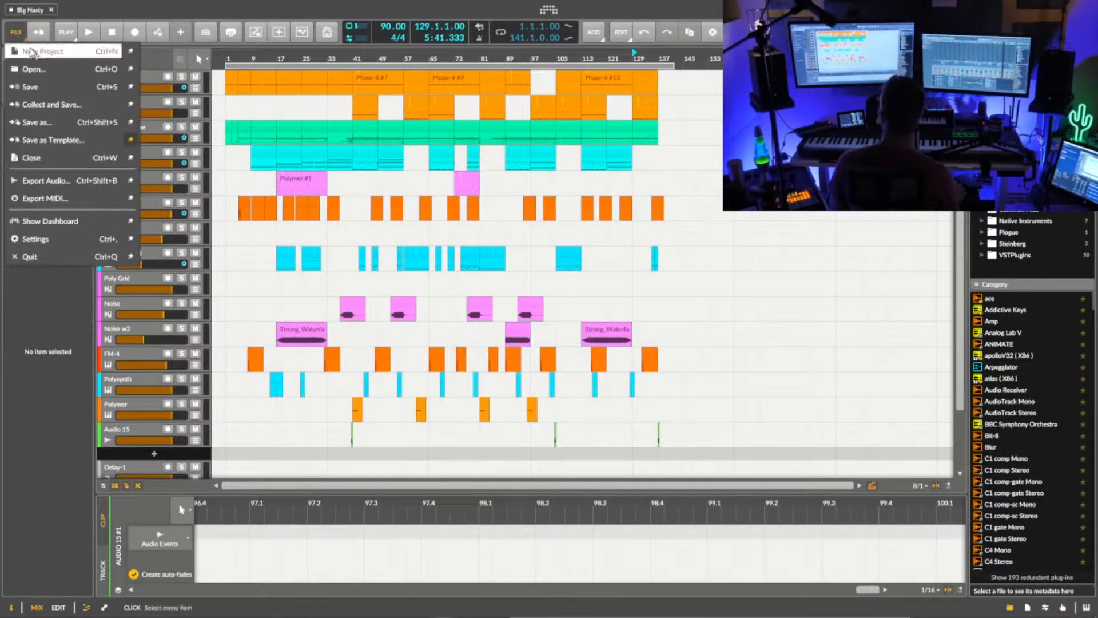
click(19, 33)
click(19, 34)
click(20, 36)
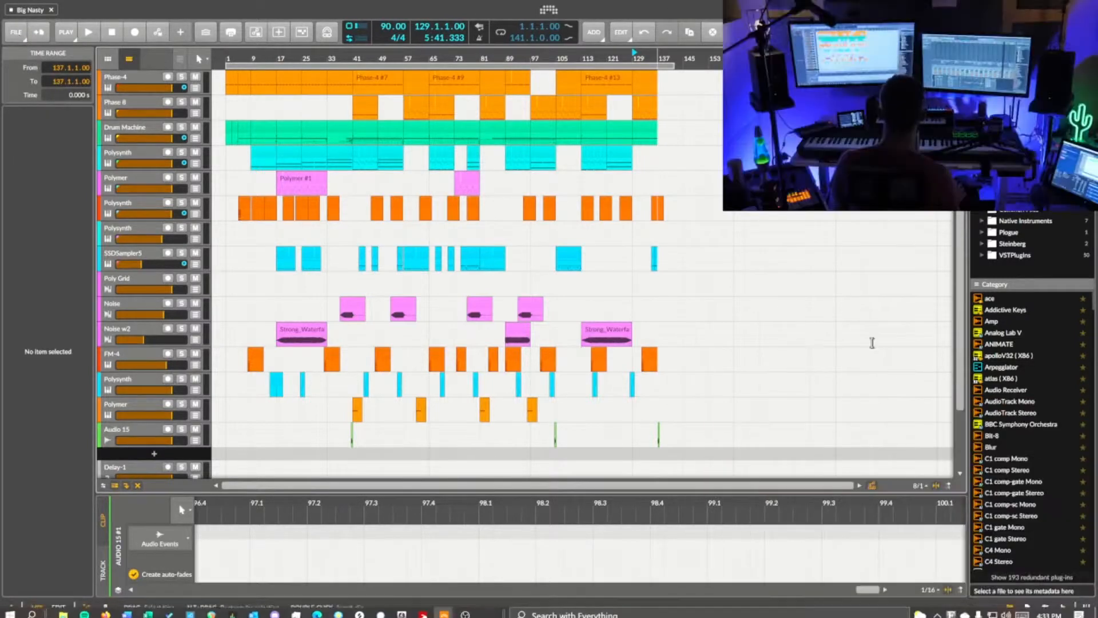
drag(567, 59, 567, 77)
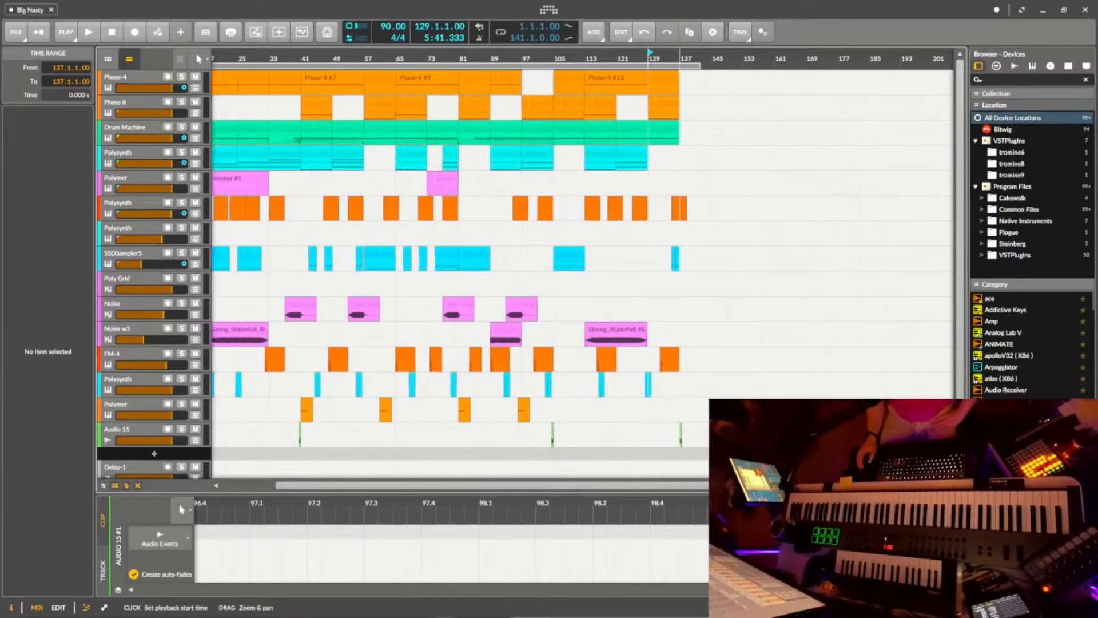
drag(707, 58, 804, 59)
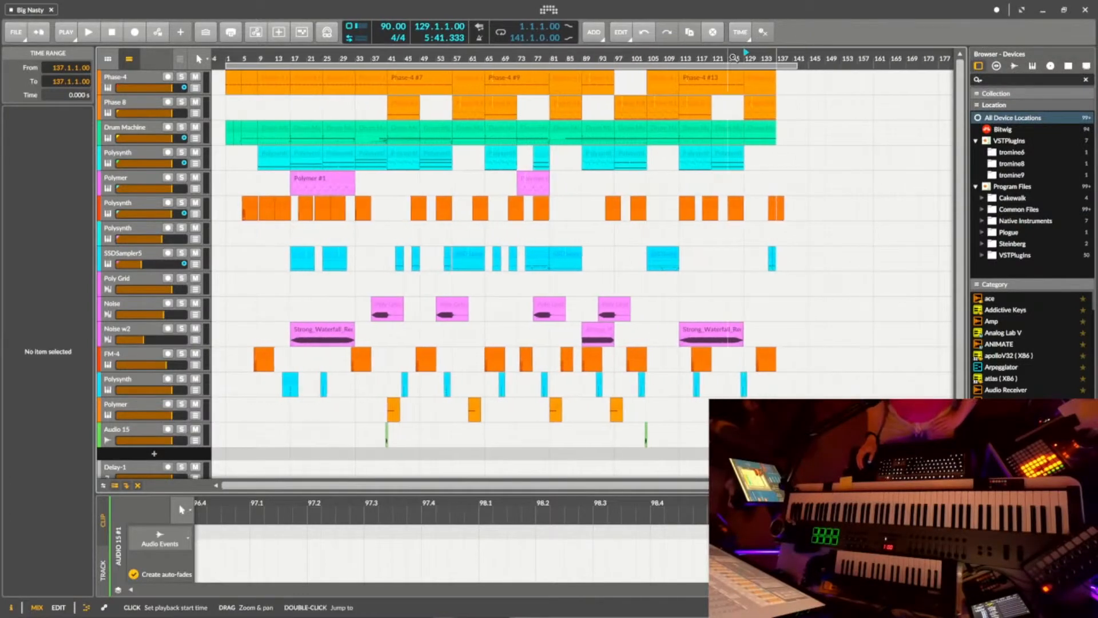